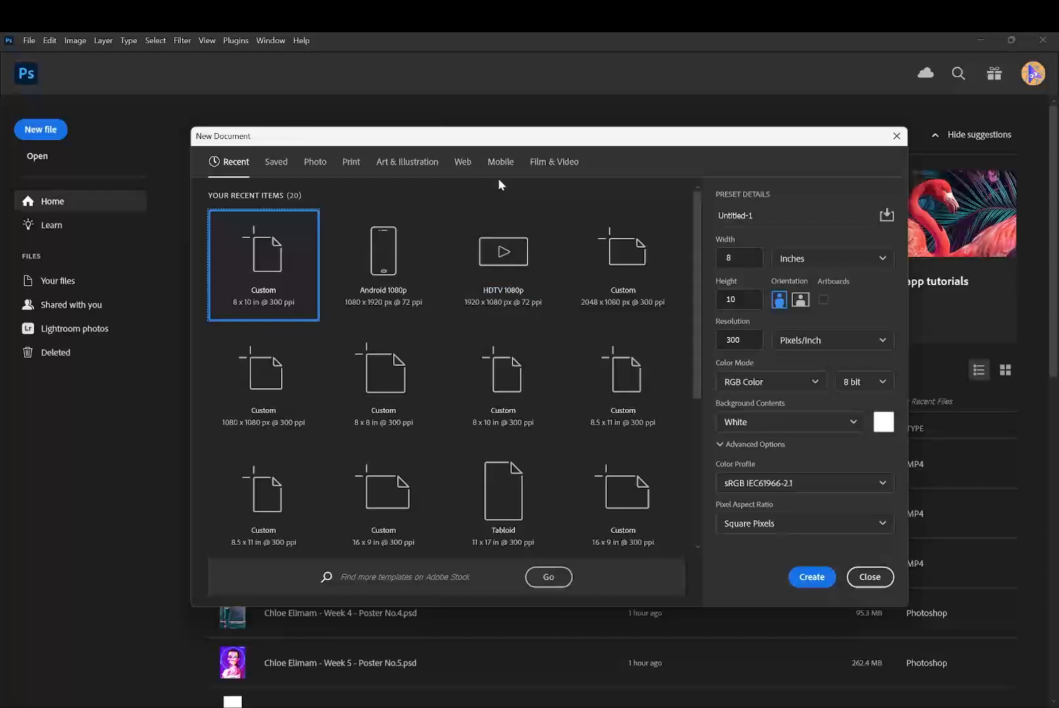
# - Create a 1920 x 1080 px, 72 ppi document from the Web Large preset with artboards enabled, and close it
pyautogui.click(462, 163)
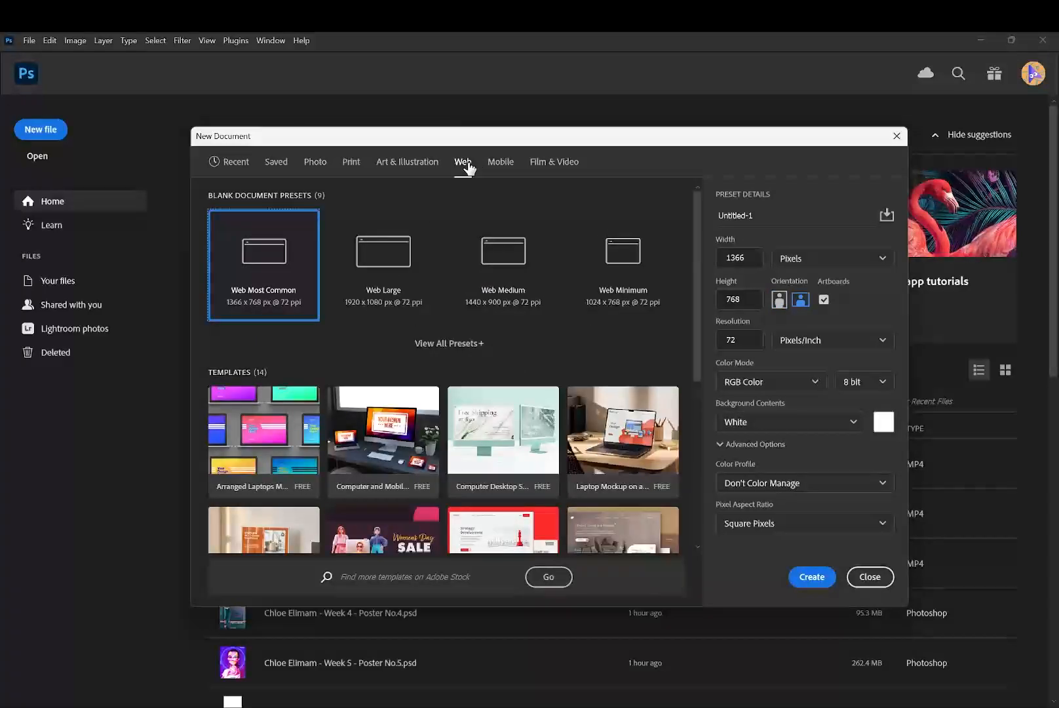
pyautogui.click(379, 282)
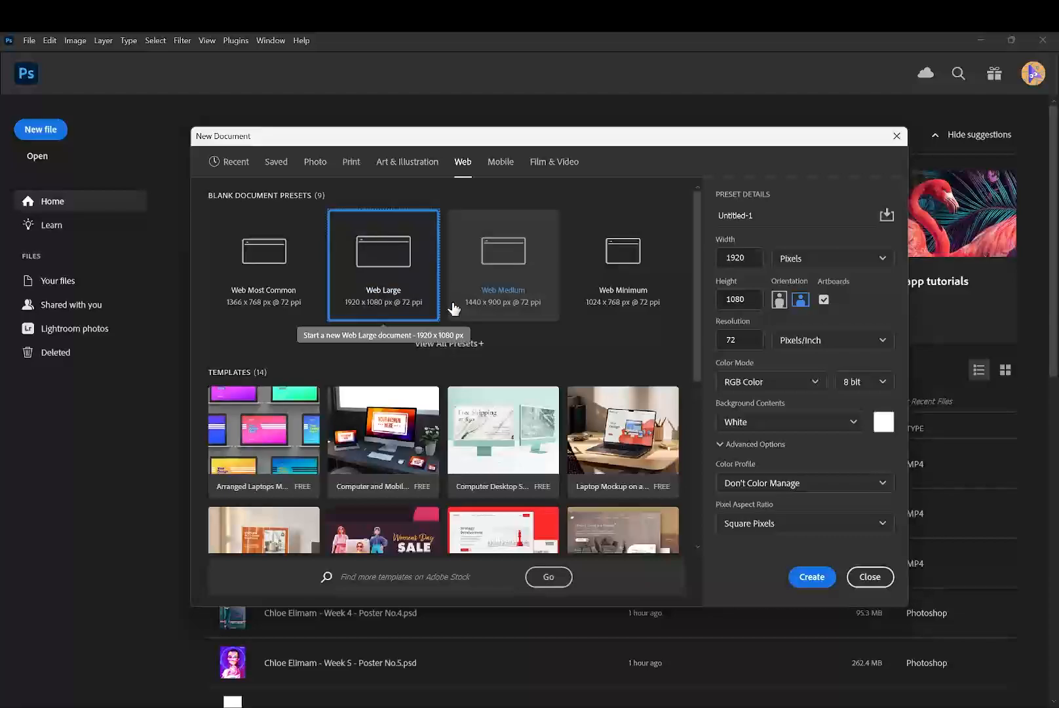
pyautogui.scroll(-5, 393, 302)
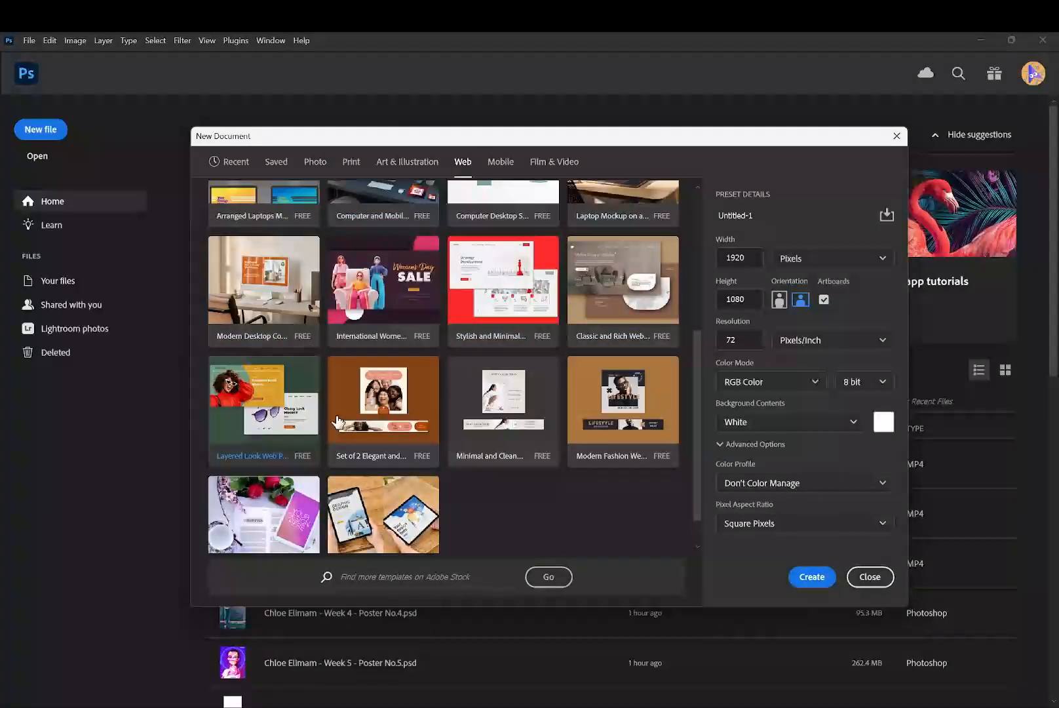
pyautogui.scroll(3, 354, 367)
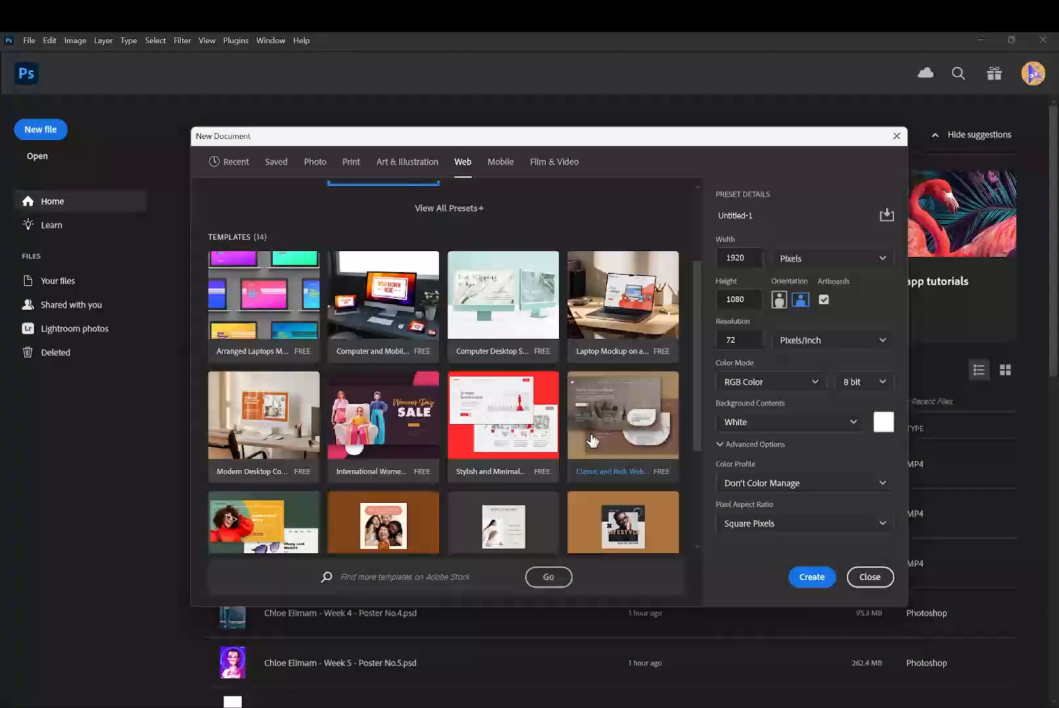
pyautogui.scroll(-3, 590, 416)
pyautogui.scroll(4, 511, 415)
pyautogui.scroll(2, 453, 415)
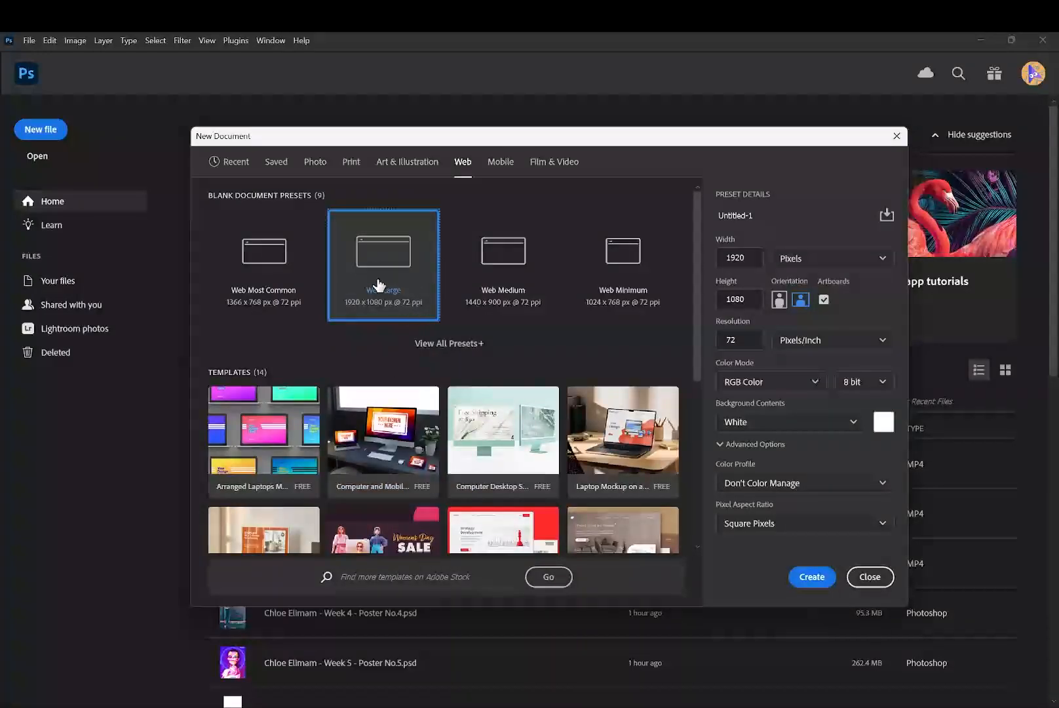
pyautogui.click(816, 579)
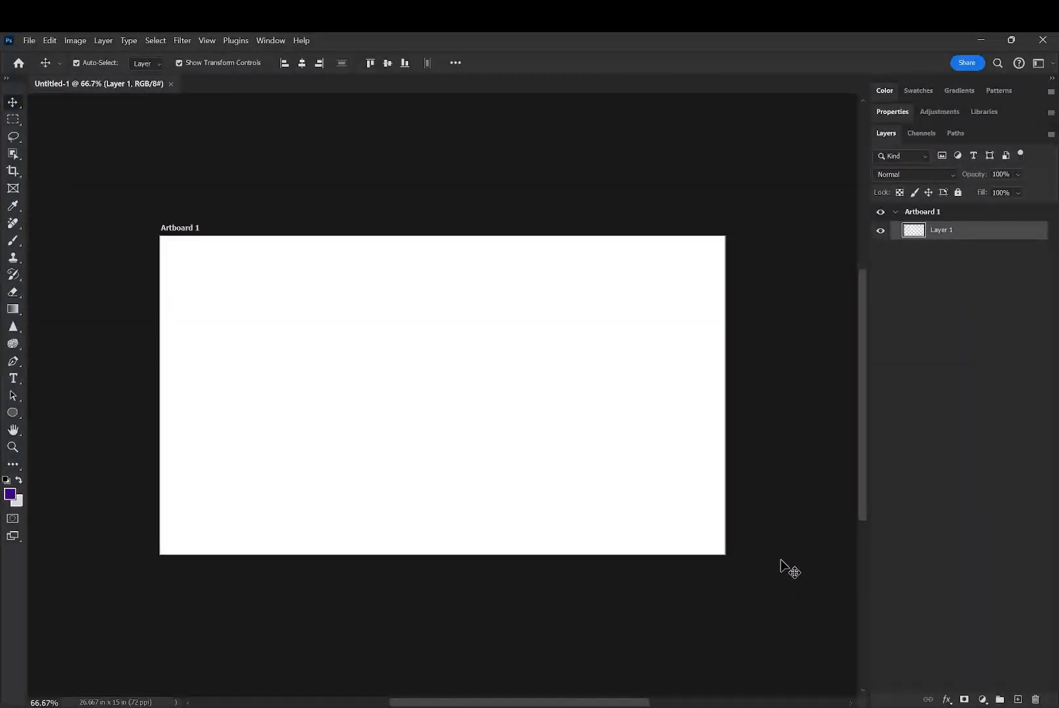
pyautogui.click(170, 83)
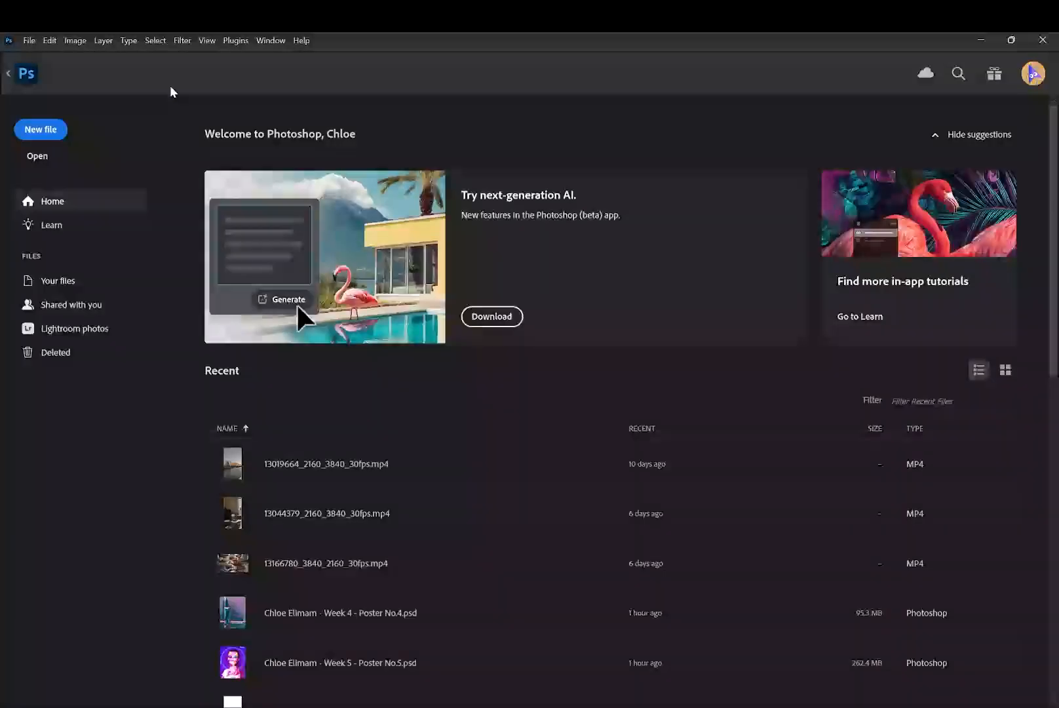
# - Create a new 1920 x 1080 px, 72 ppi document from the Web Large preset with artboards turned off
pyautogui.click(42, 131)
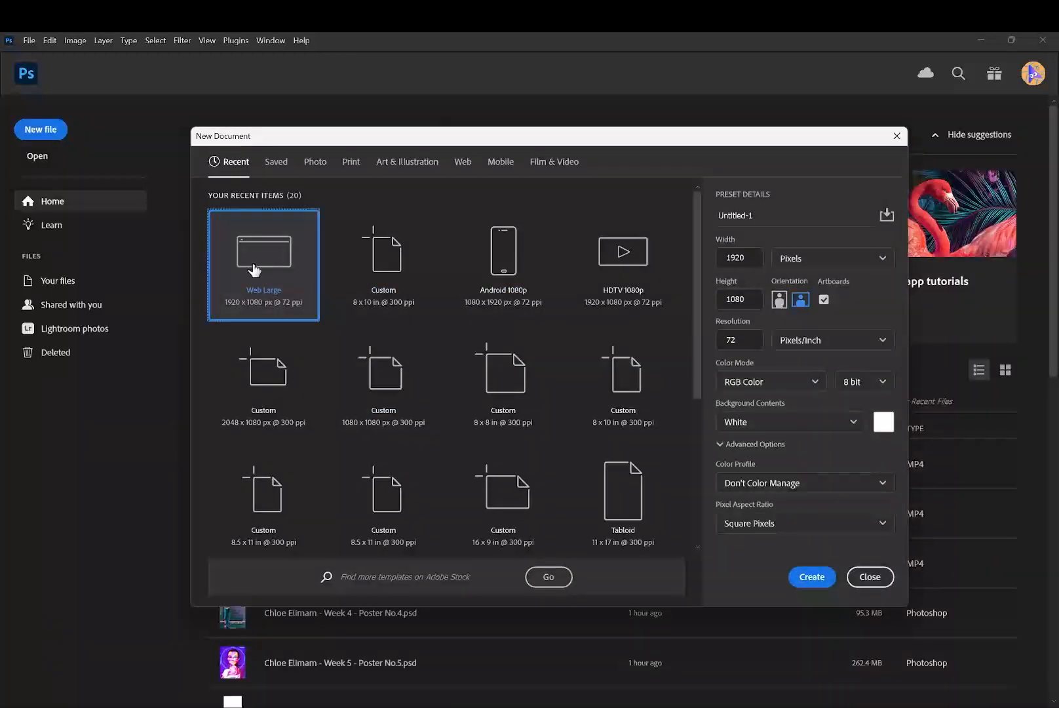
pyautogui.click(824, 299)
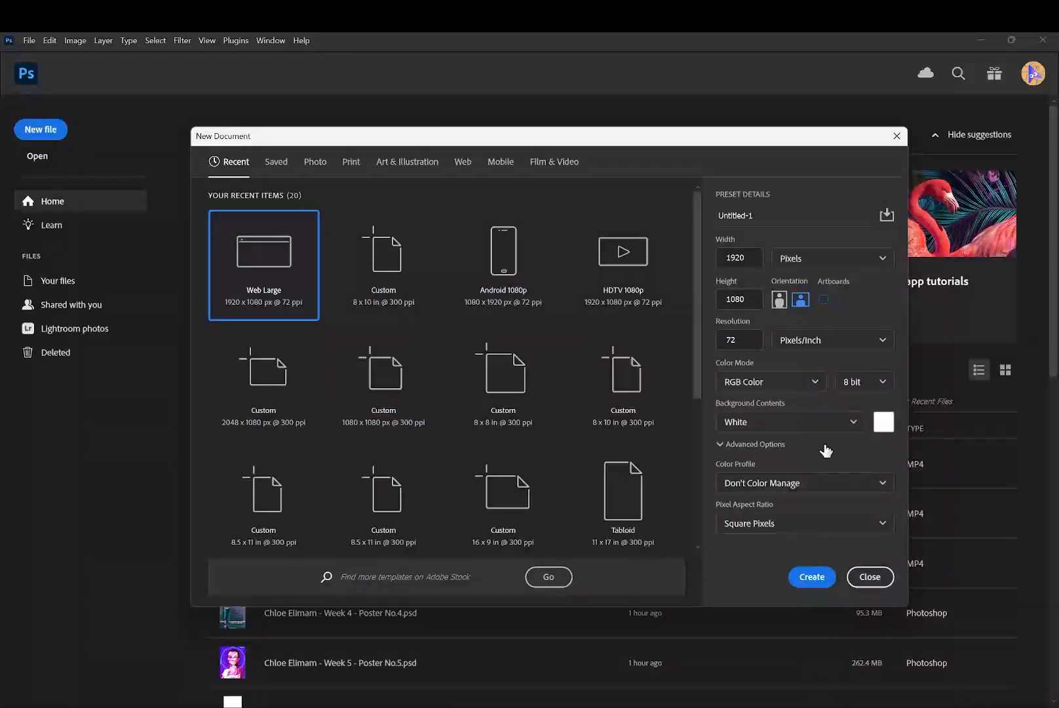
pyautogui.click(817, 576)
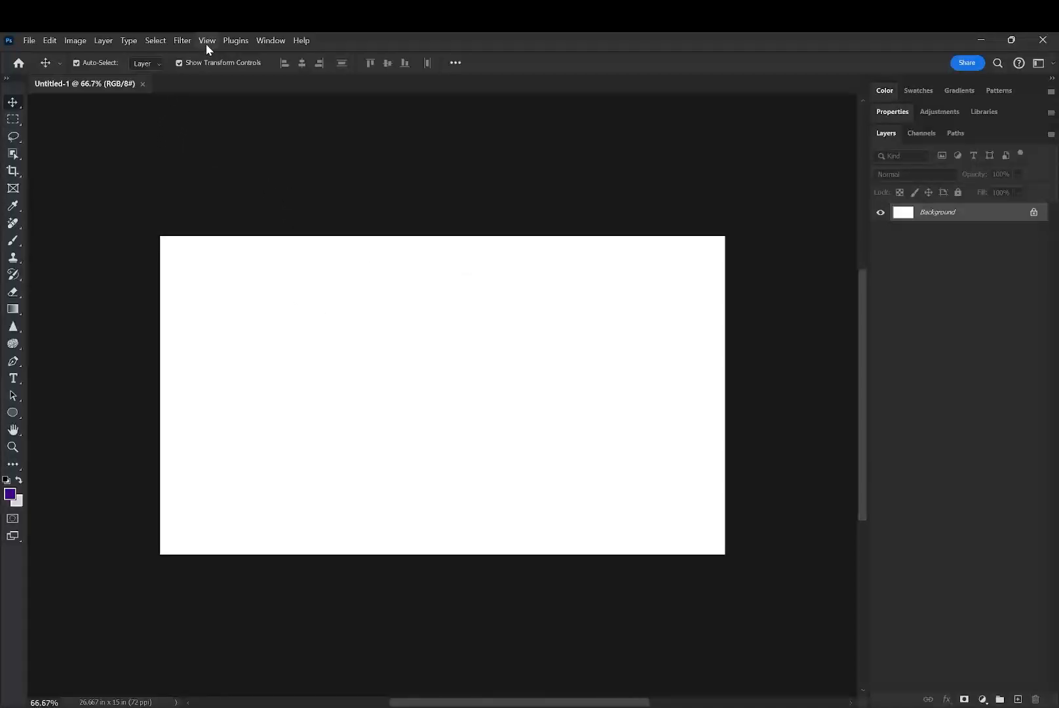
# - In the Guides, Grid & Slices preferences, set the grid to a gridline every 50 pixels
pyautogui.click(50, 41)
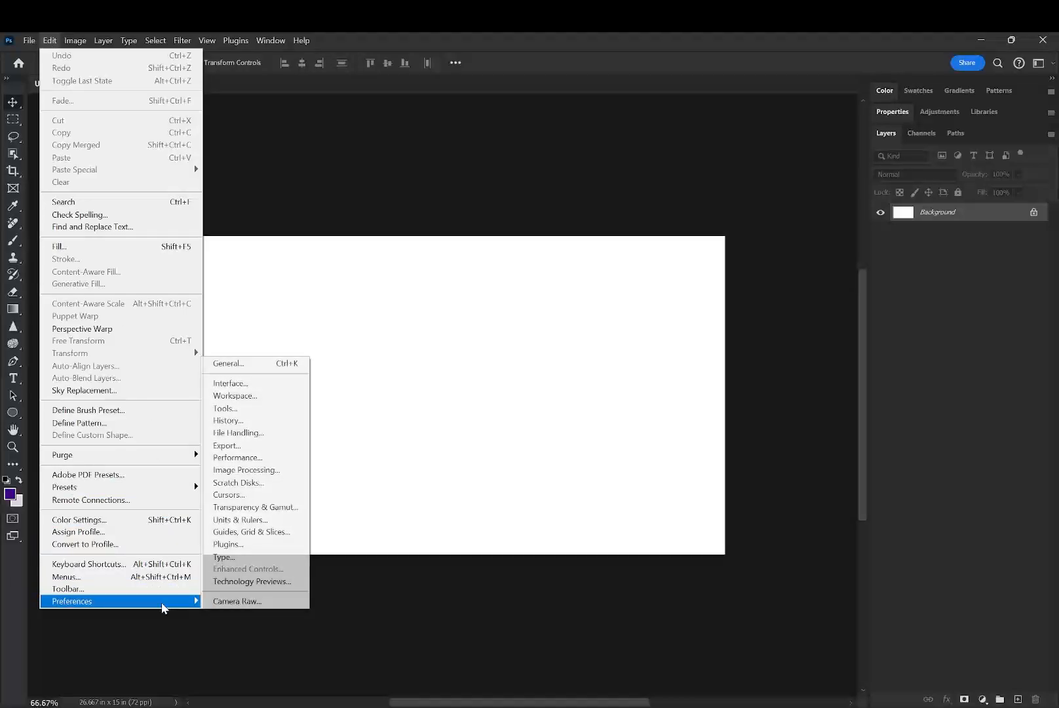
pyautogui.moveTo(163, 606)
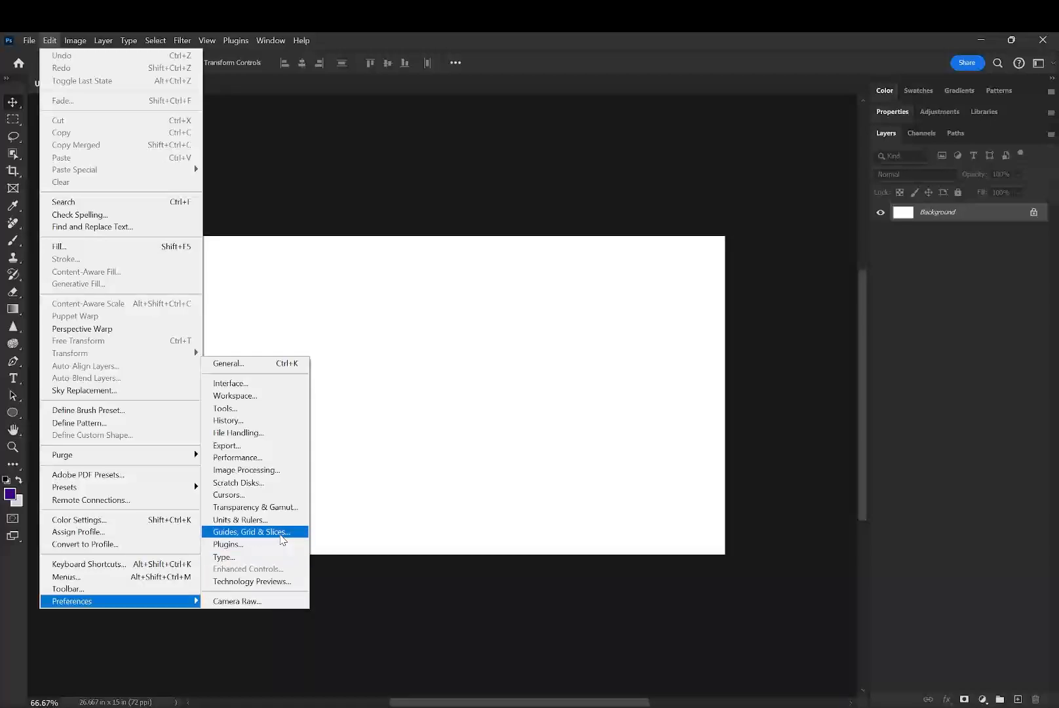
pyautogui.click(283, 539)
pyautogui.press('i')
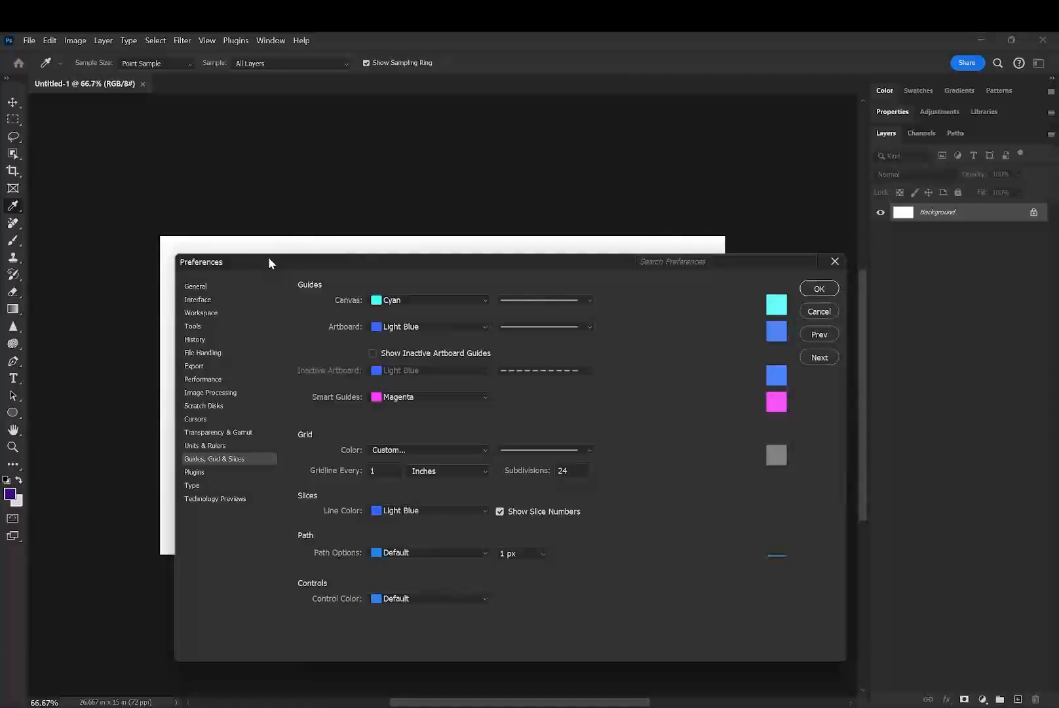
pyautogui.moveTo(268, 257); pyautogui.dragTo(217, 192)
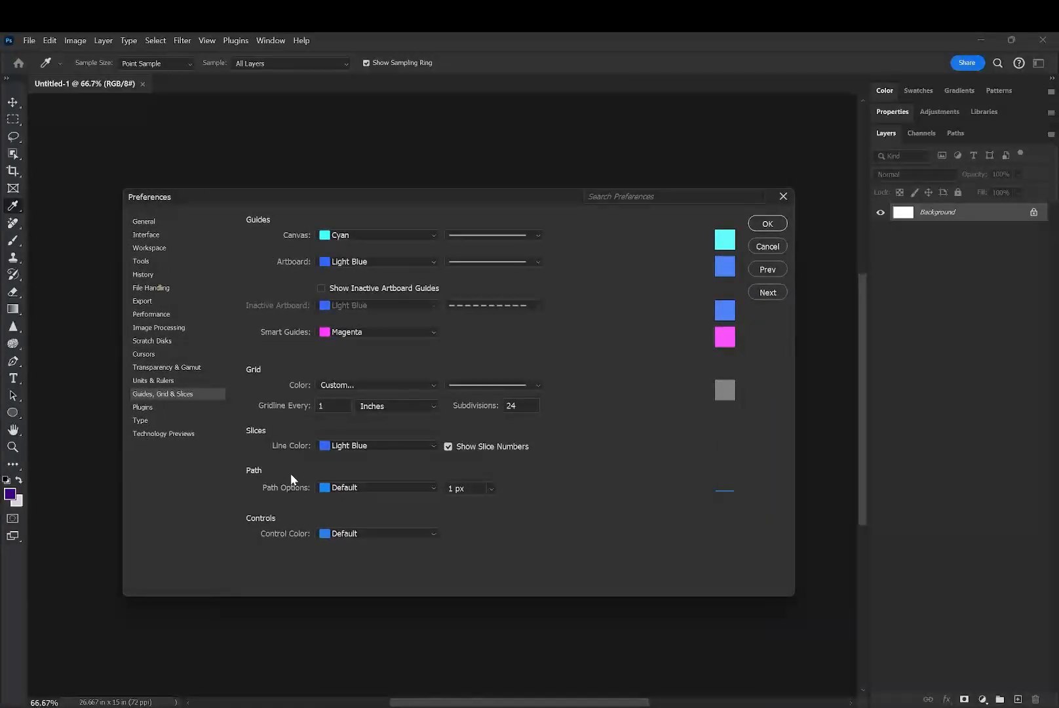
pyautogui.click(331, 405)
pyautogui.click(308, 407)
pyautogui.click(384, 408)
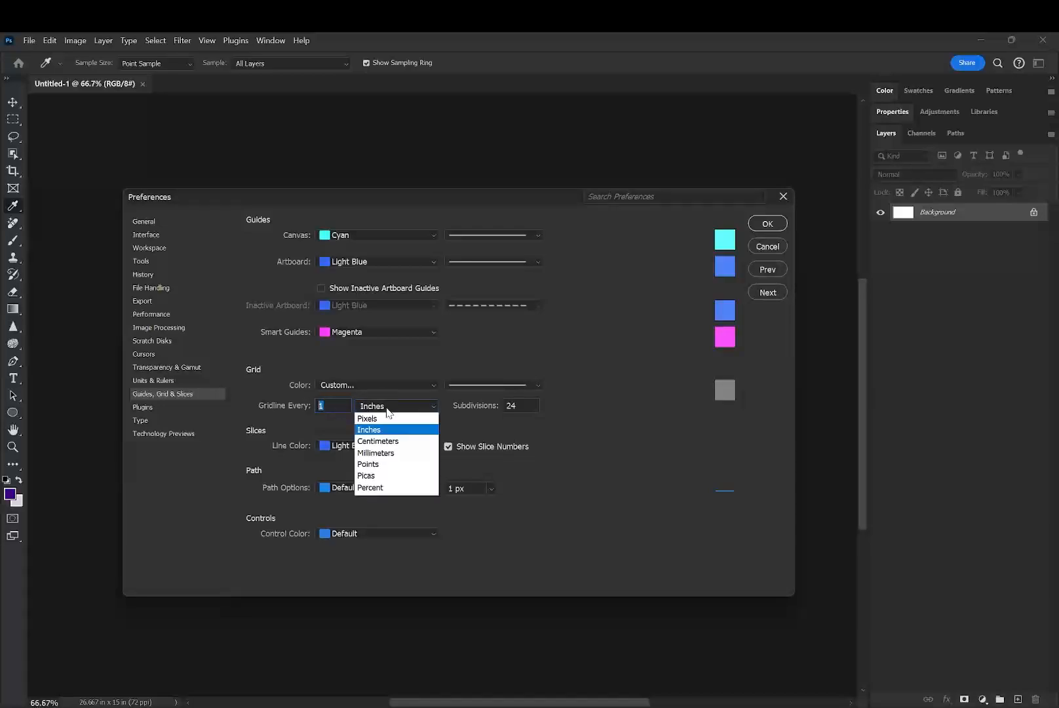
pyautogui.click(364, 417)
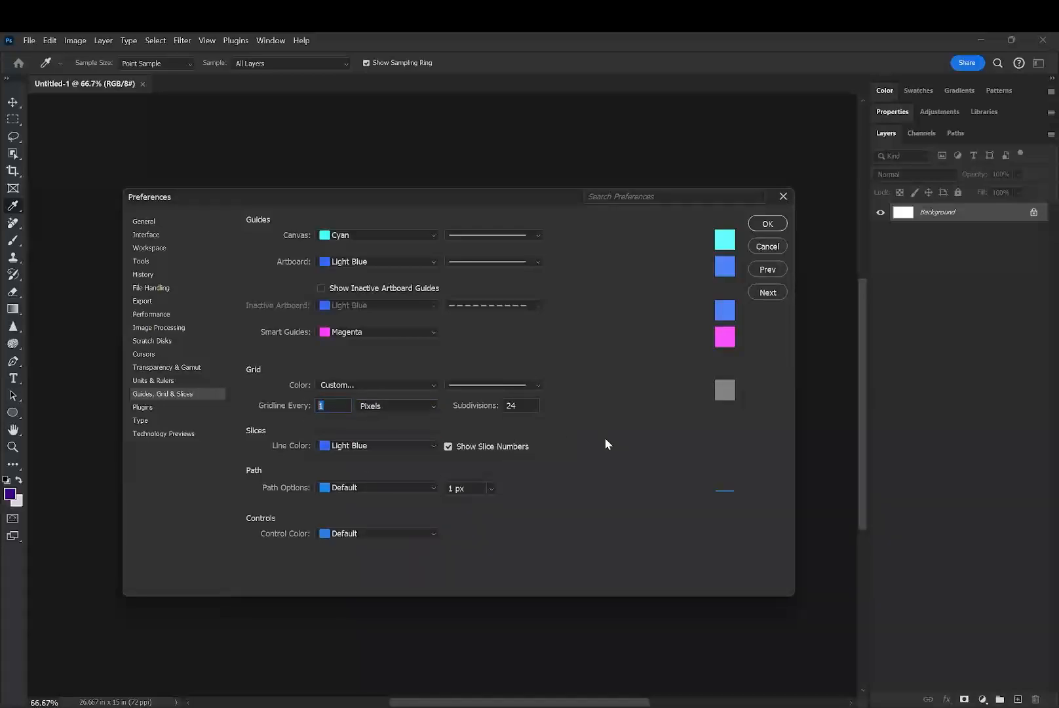
pyautogui.write('10')
pyautogui.press('Return')
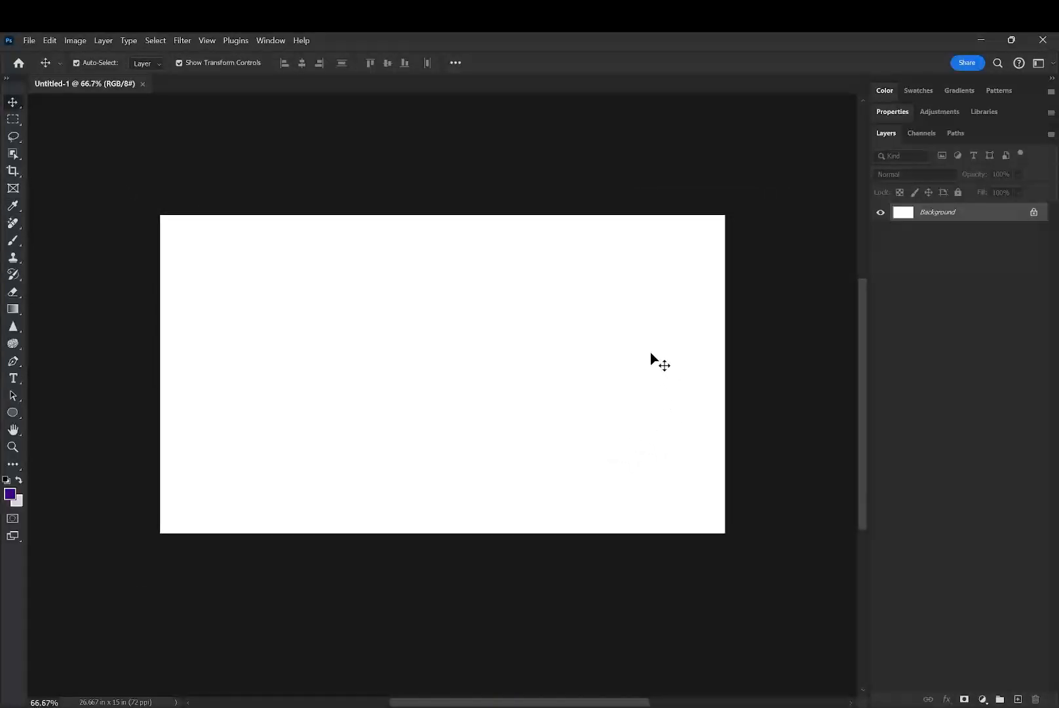
# - Check the gridline spacing and subdivisions in the Guides, Grid & Slices preferences without changing them
pyautogui.click(29, 40)
pyautogui.moveTo(51, 42)
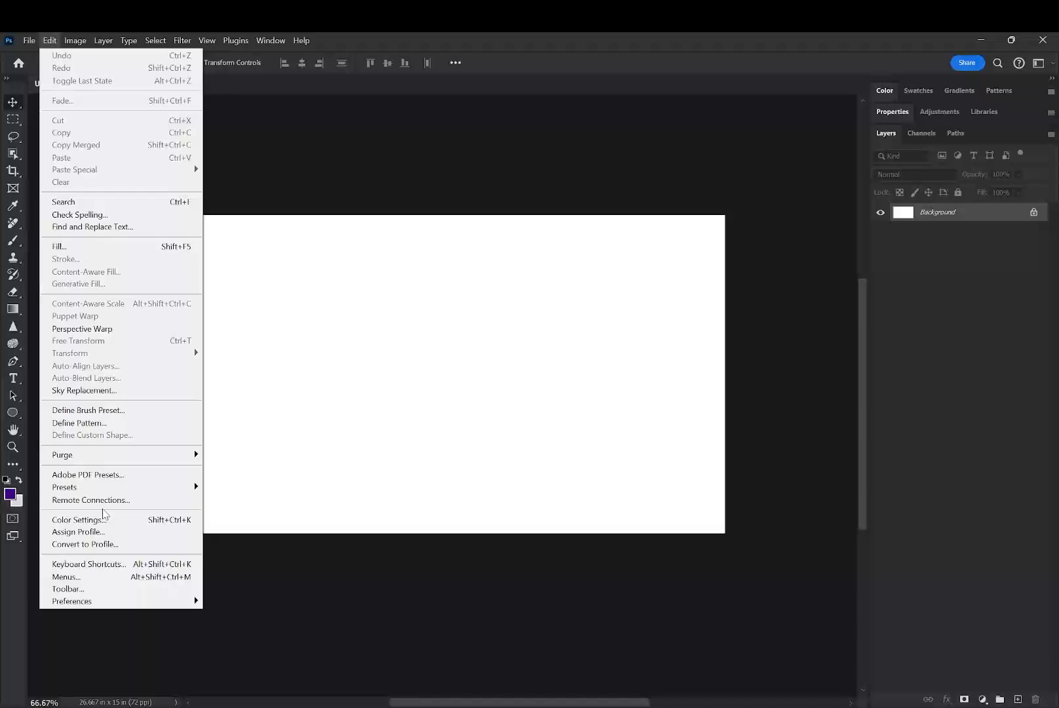
pyautogui.moveTo(108, 606)
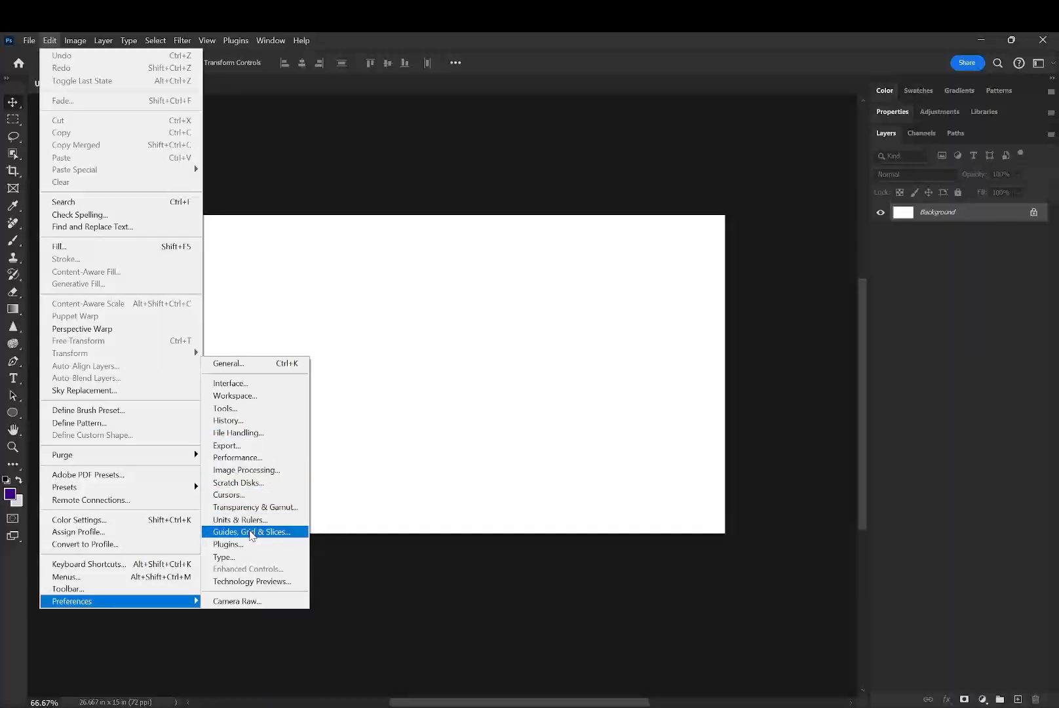
pyautogui.click(252, 532)
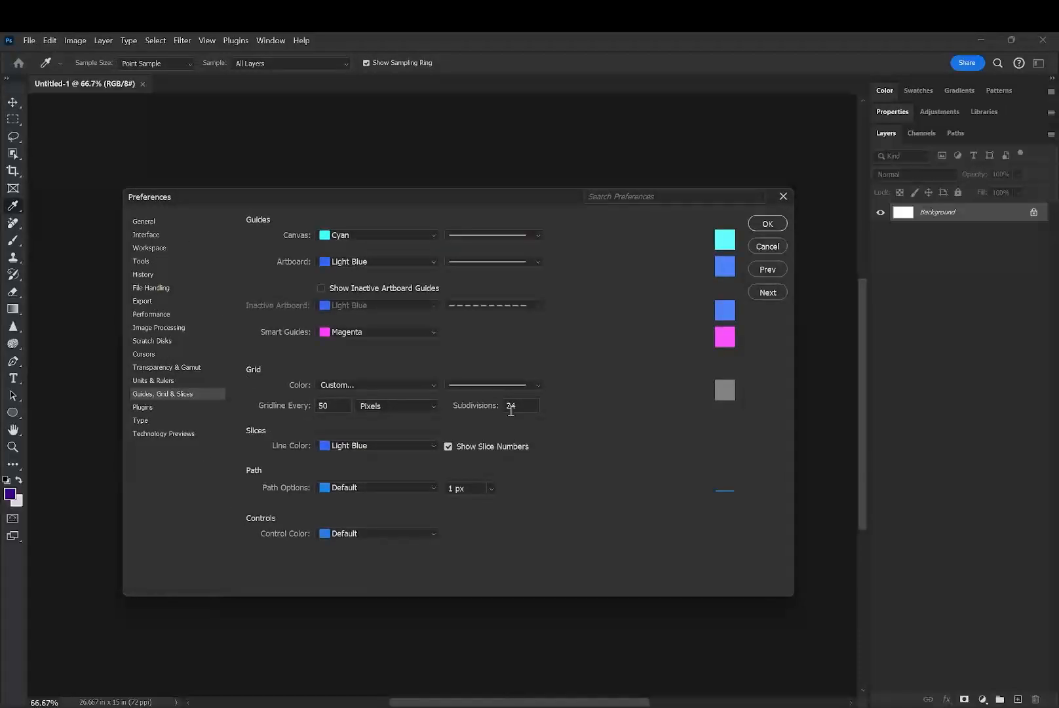
pyautogui.click(768, 247)
pyautogui.press('v')
# - Display the grid over the blank canvas
pyautogui.click(236, 41)
pyautogui.moveTo(207, 41)
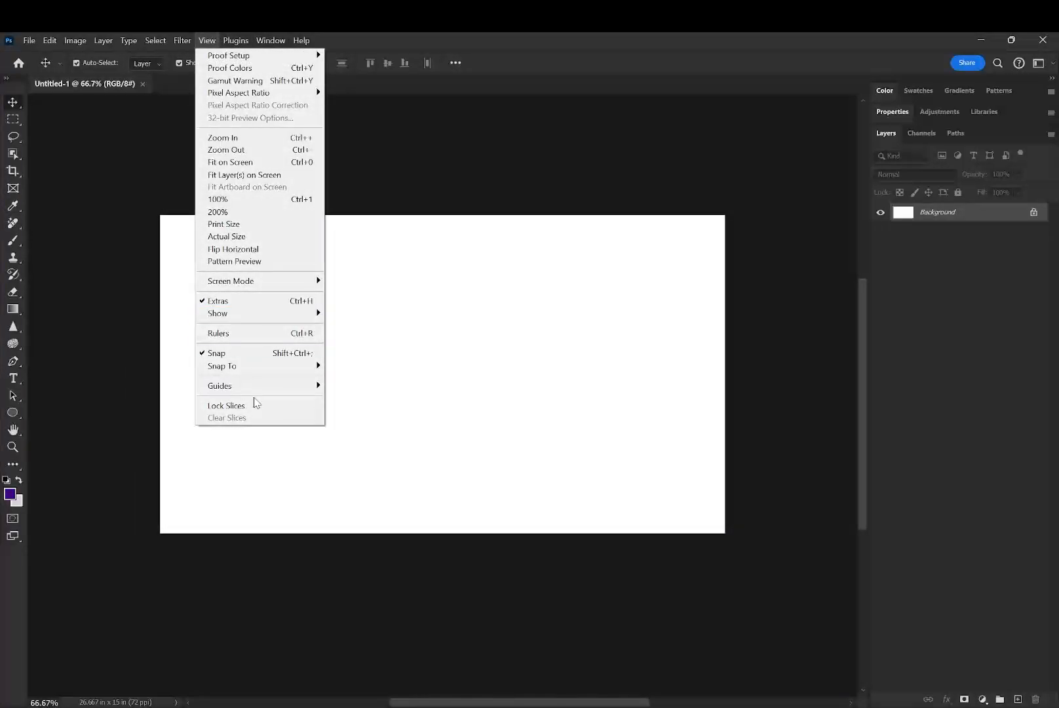
pyautogui.moveTo(262, 314)
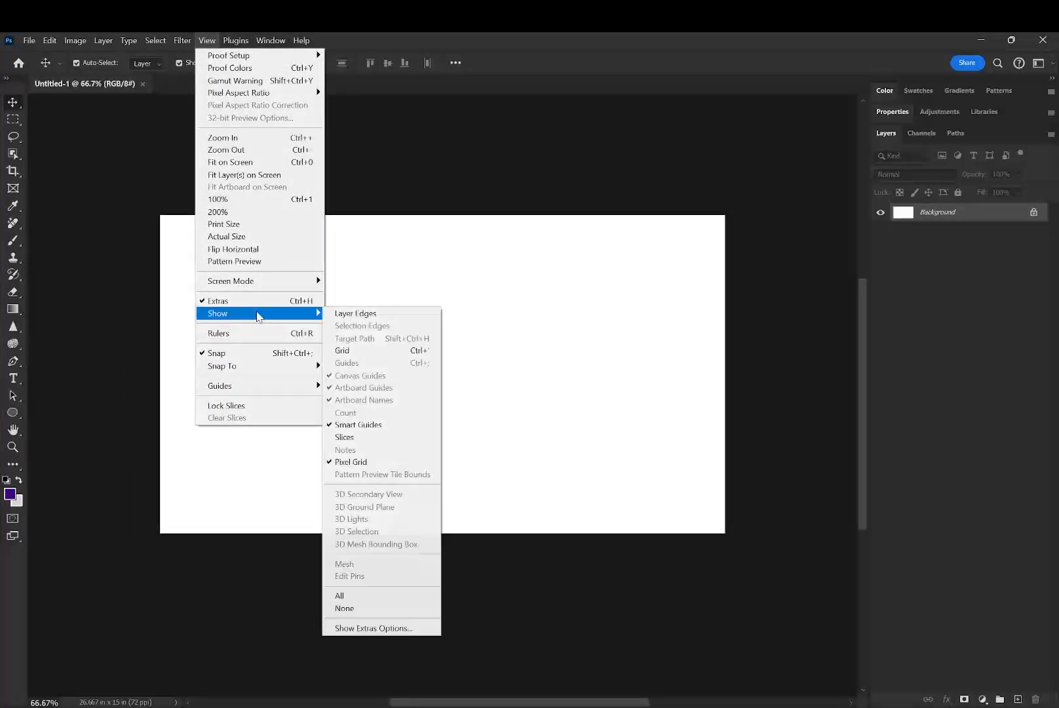
pyautogui.click(356, 352)
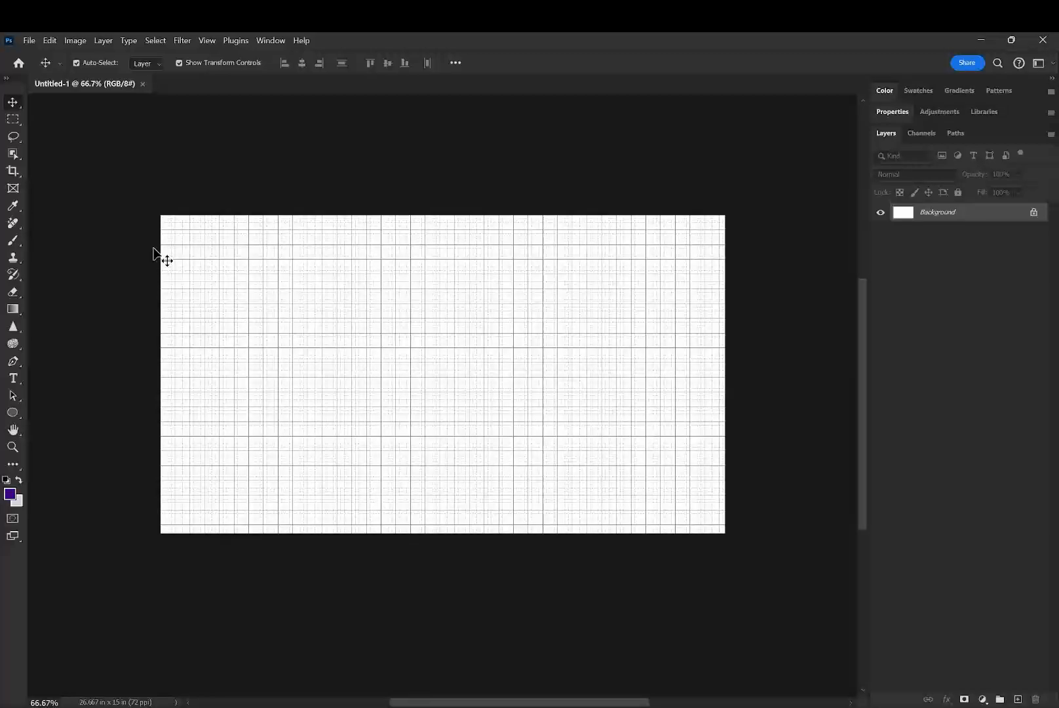
# - Switch to the Adobe Portfolio page in the browser and examine the navigation and layout styles of the Full Portfolio themes
pyautogui.hotkey('alt', 'Tab')
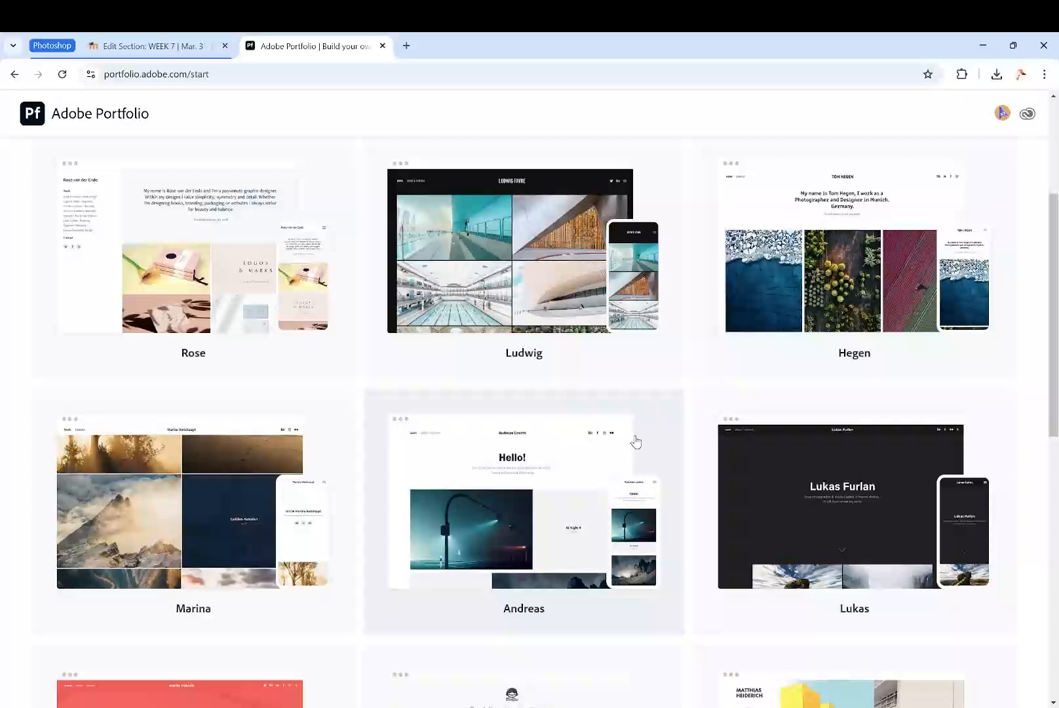
pyautogui.scroll(-1, 639, 439)
pyautogui.scroll(-2, 740, 333)
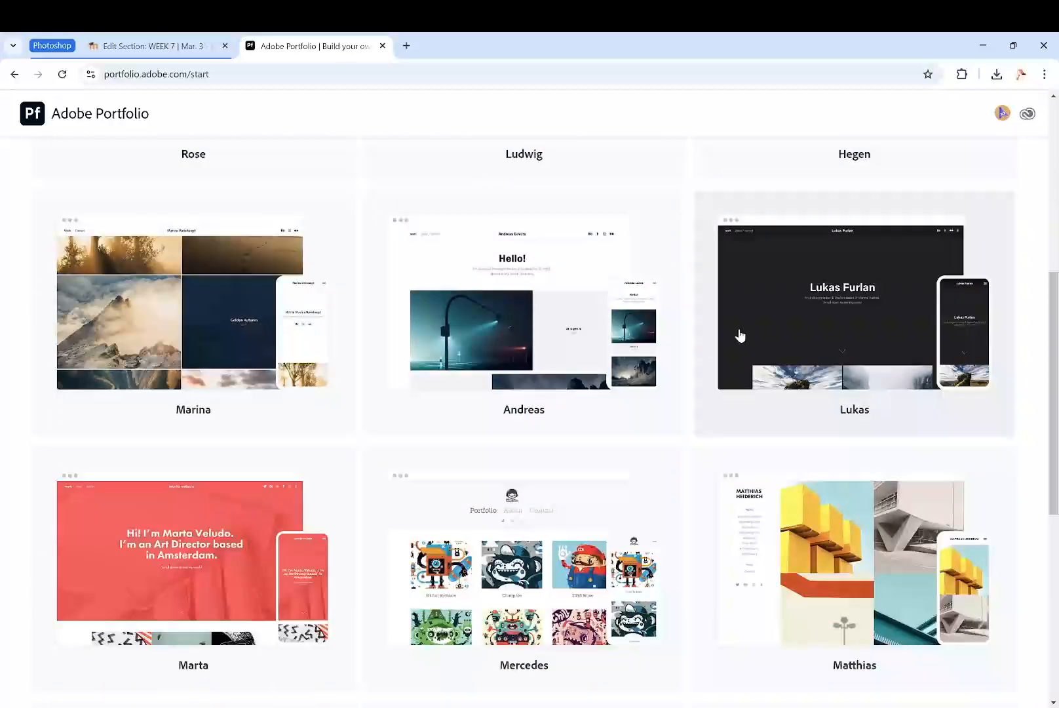
pyautogui.scroll(-3, 310, 440)
pyautogui.scroll(-3, 786, 492)
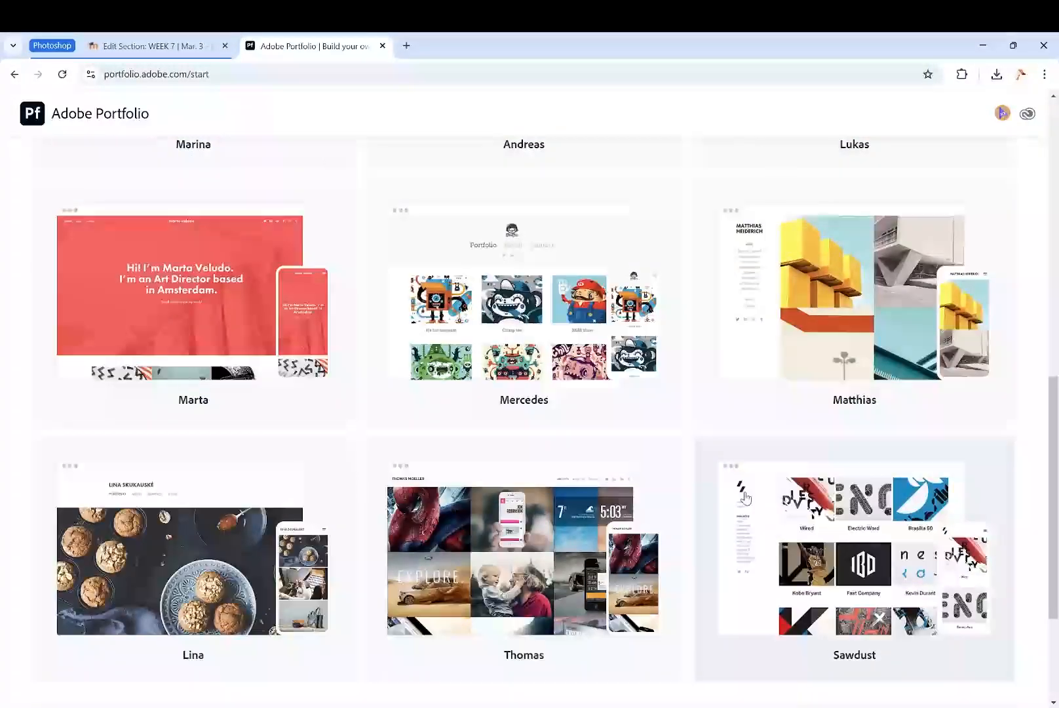
pyautogui.scroll(1, 788, 489)
pyautogui.scroll(1, 788, 489)
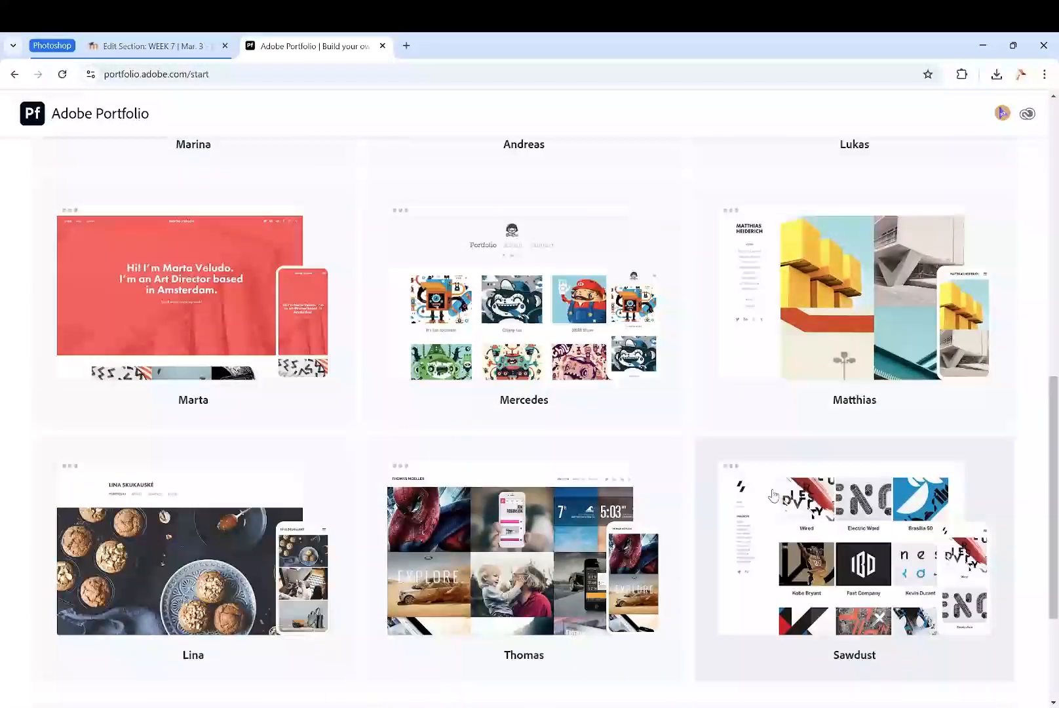
pyautogui.scroll(1, 773, 490)
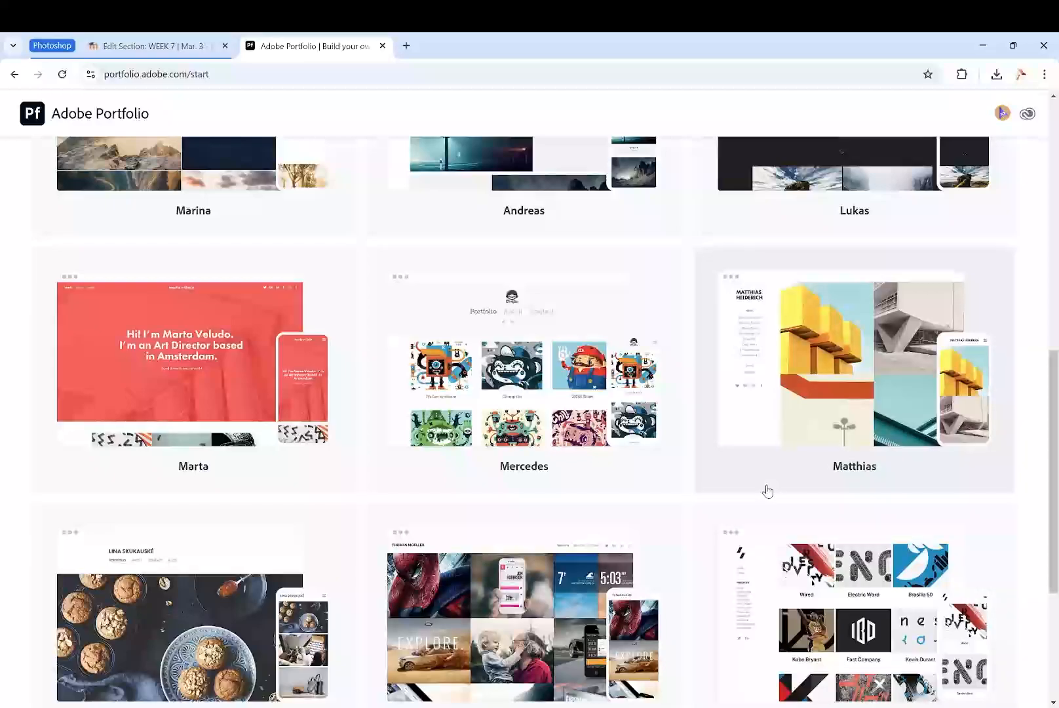
pyautogui.scroll(3, 670, 471)
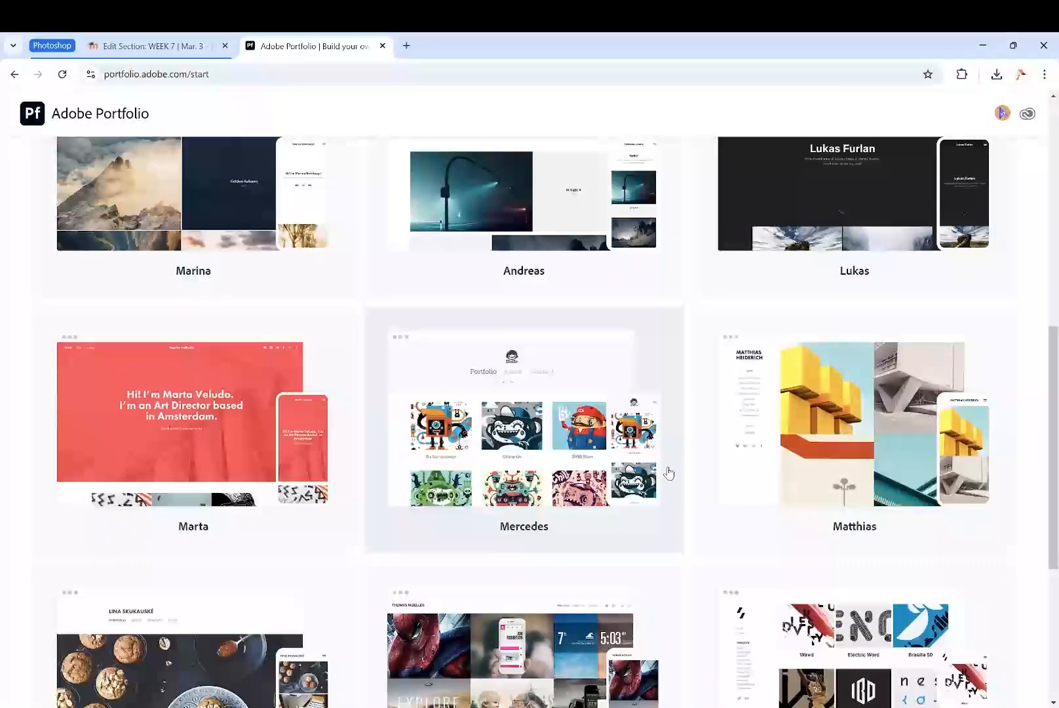
pyautogui.scroll(1, 706, 467)
pyautogui.scroll(3, 745, 459)
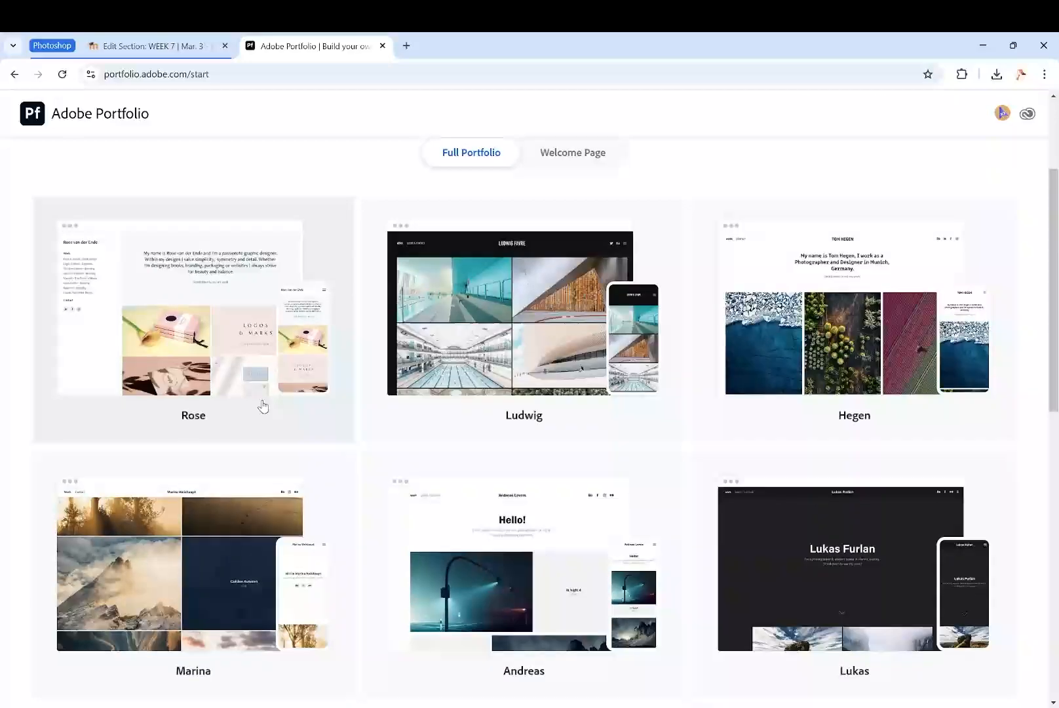
pyautogui.scroll(-4, 259, 404)
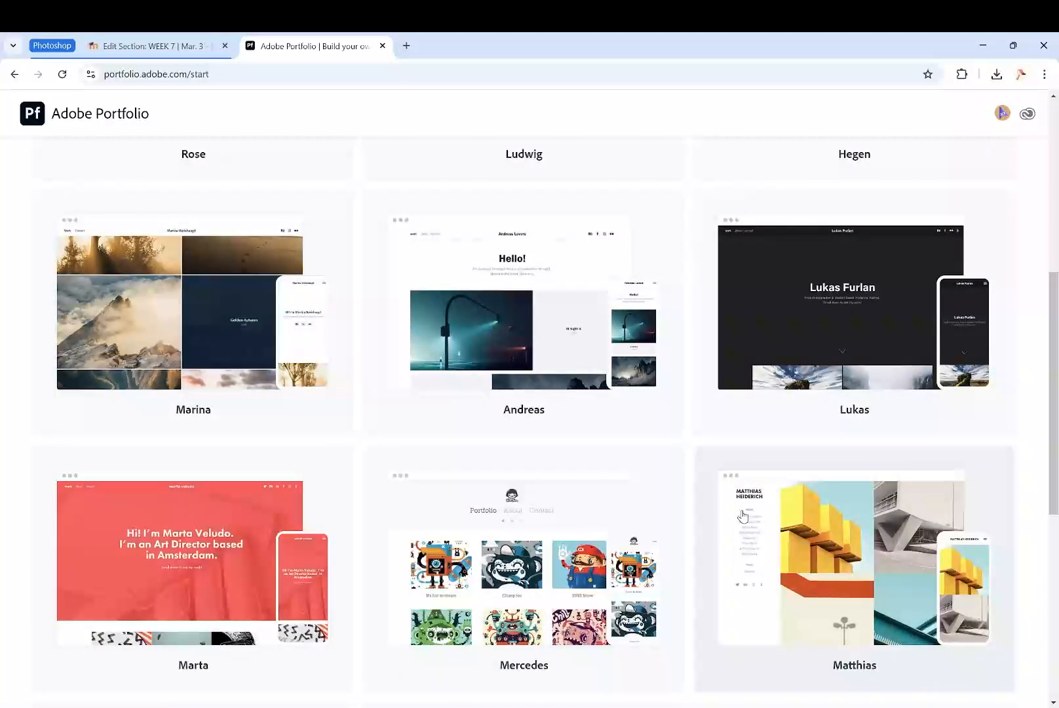
pyautogui.scroll(-3, 748, 599)
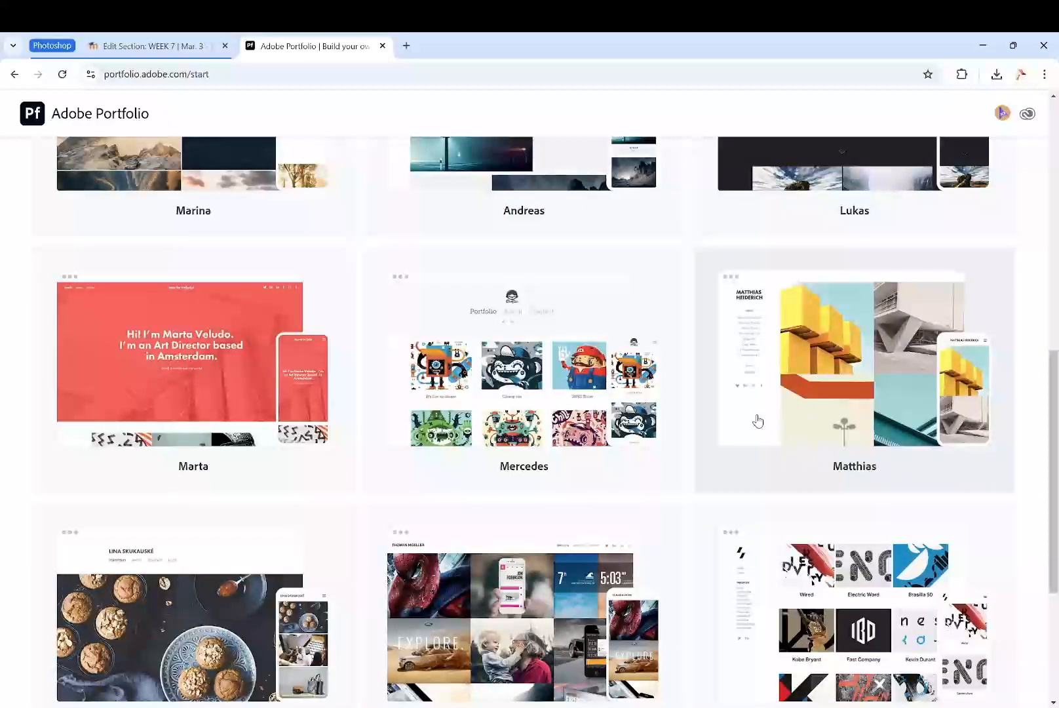
pyautogui.scroll(-1, 752, 428)
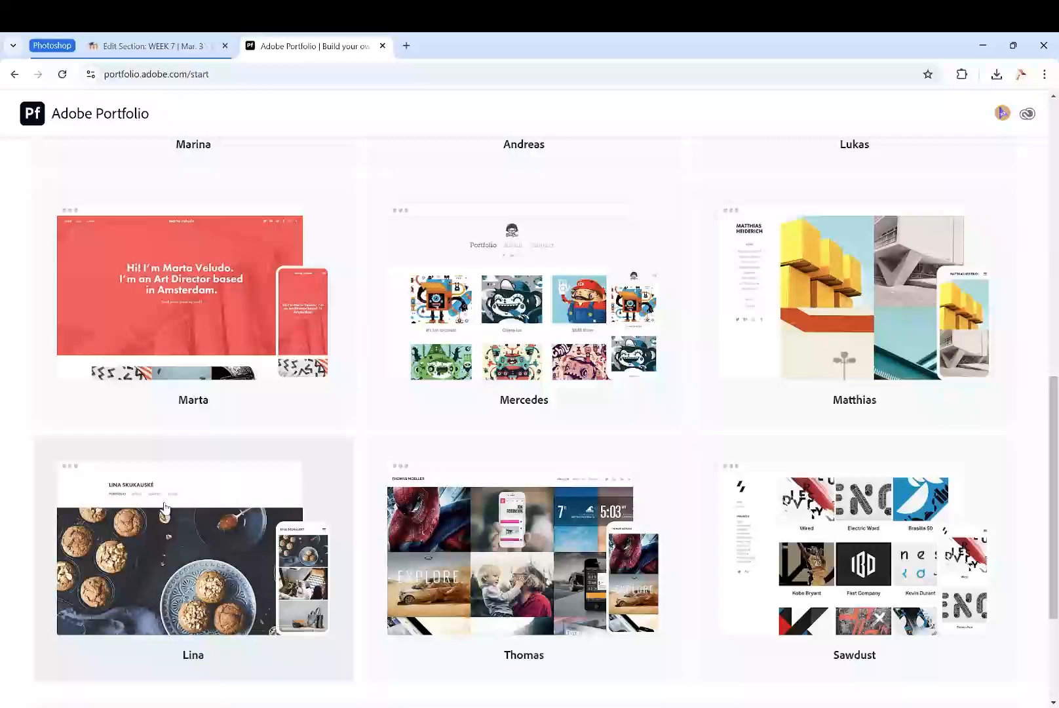
pyautogui.scroll(2, 649, 551)
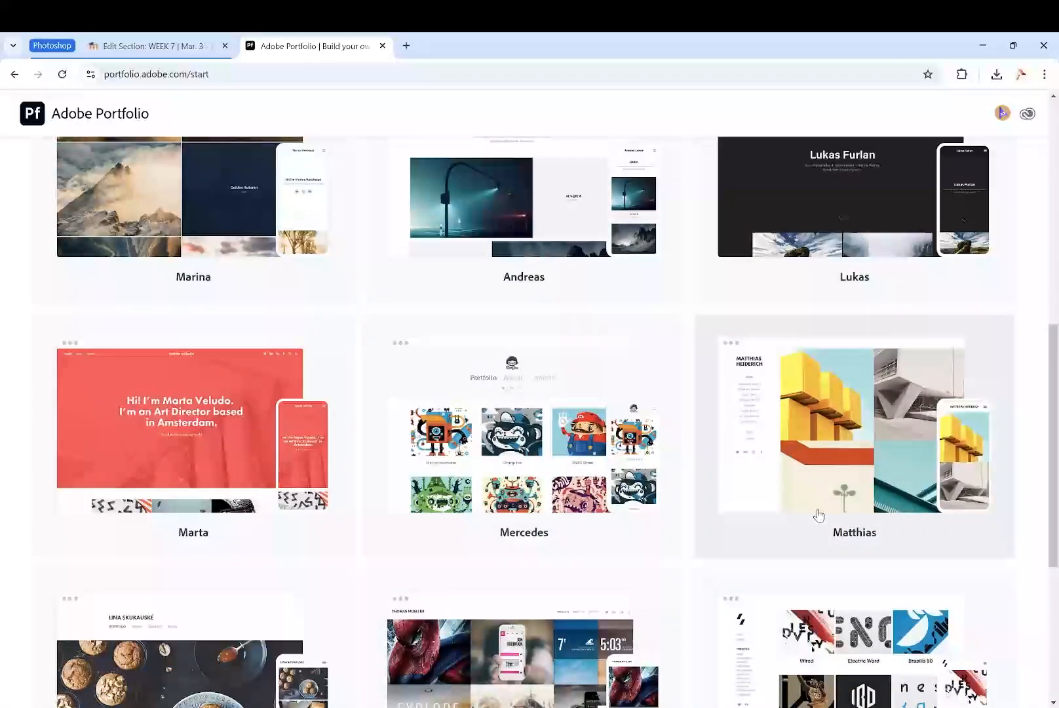
pyautogui.scroll(2, 785, 478)
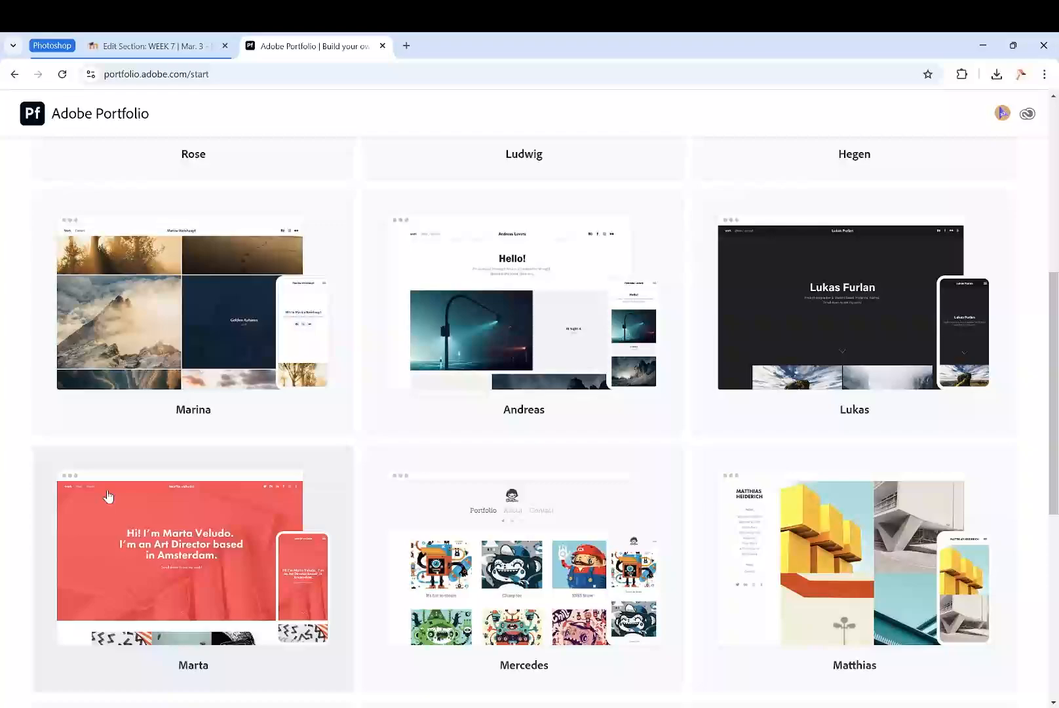
# - Compare the page layouts, menus and image grids across the Full Portfolio themes, from Rose to Sawdust
pyautogui.scroll(-7, 329, 466)
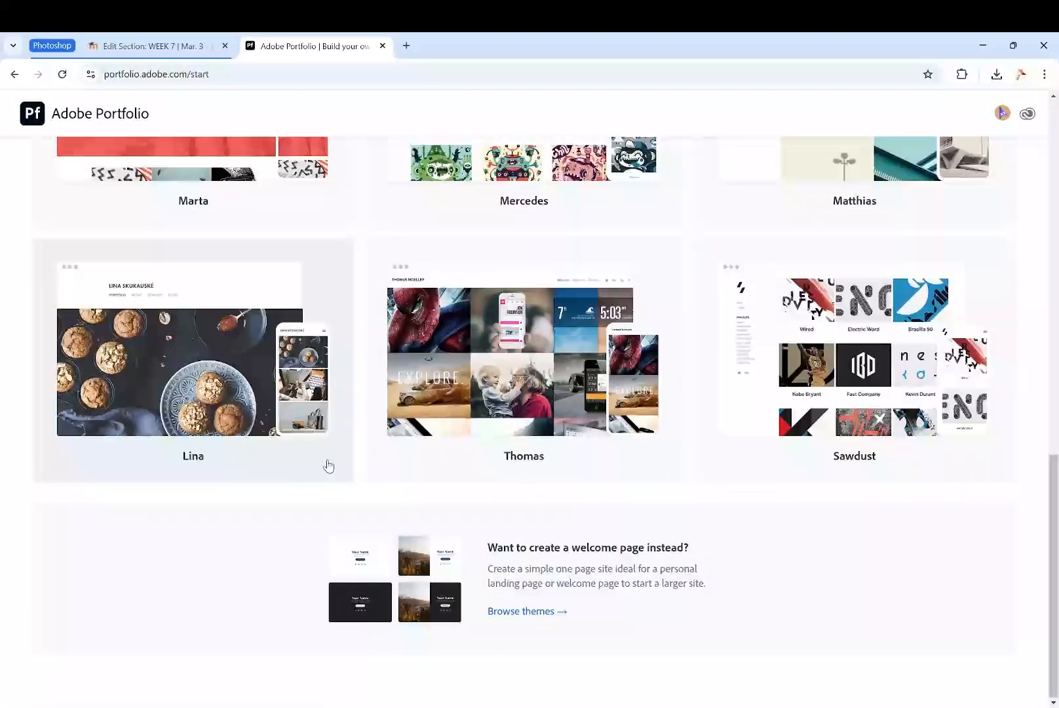
pyautogui.scroll(4, 741, 328)
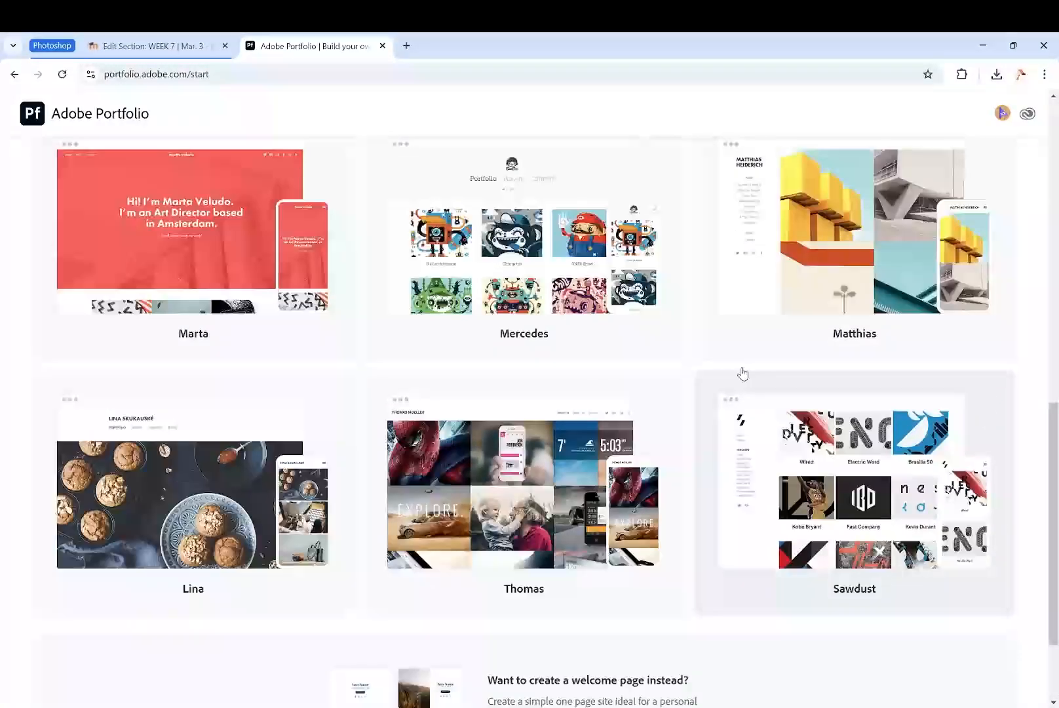
pyautogui.scroll(10, 752, 376)
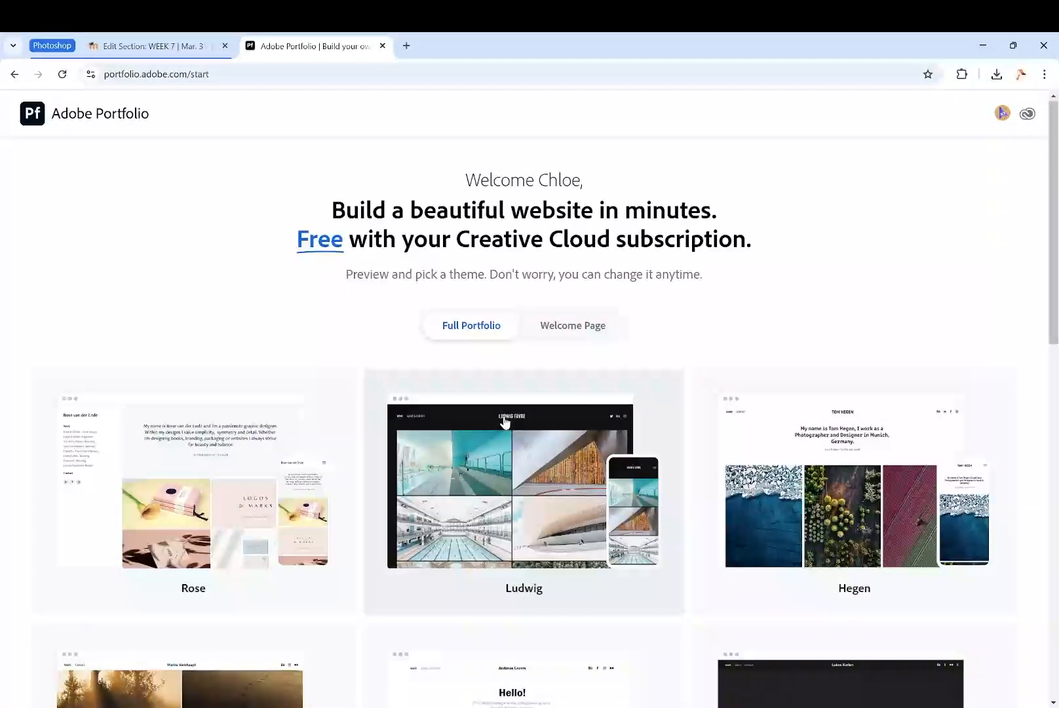
pyautogui.scroll(-3, 849, 472)
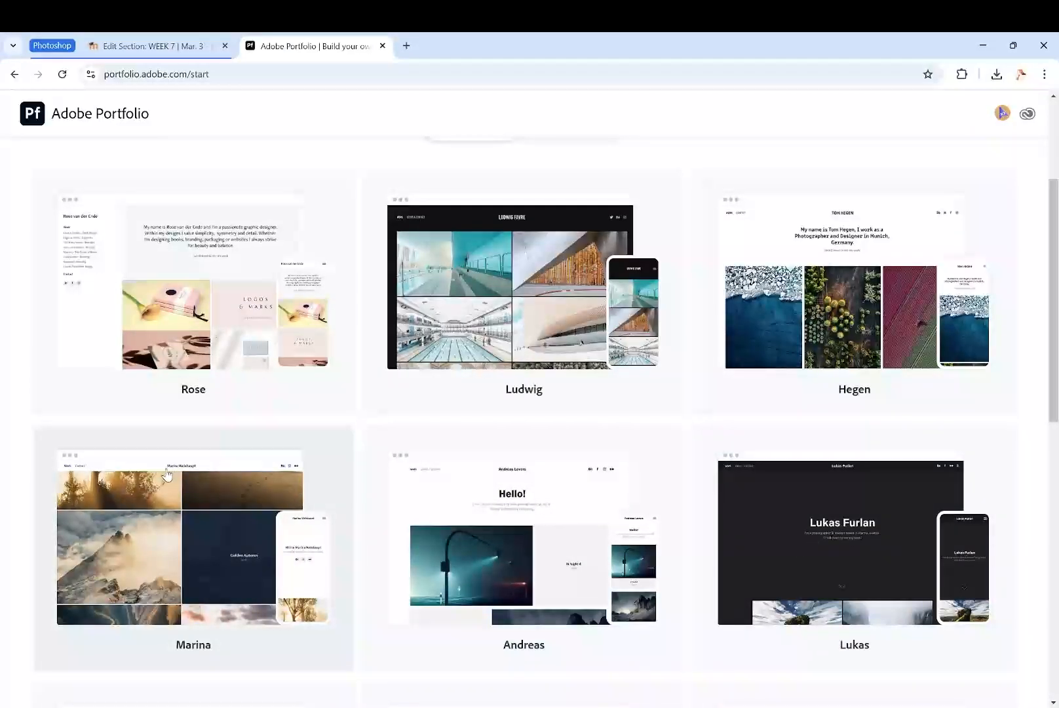
pyautogui.scroll(-10, 177, 486)
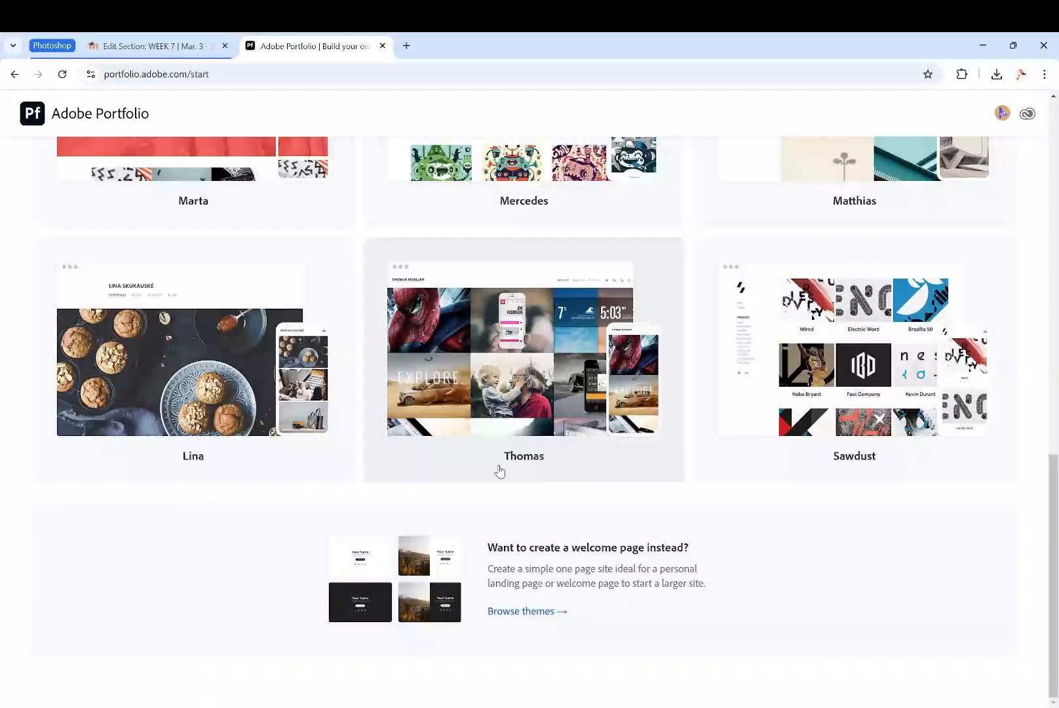
pyautogui.scroll(7, 307, 485)
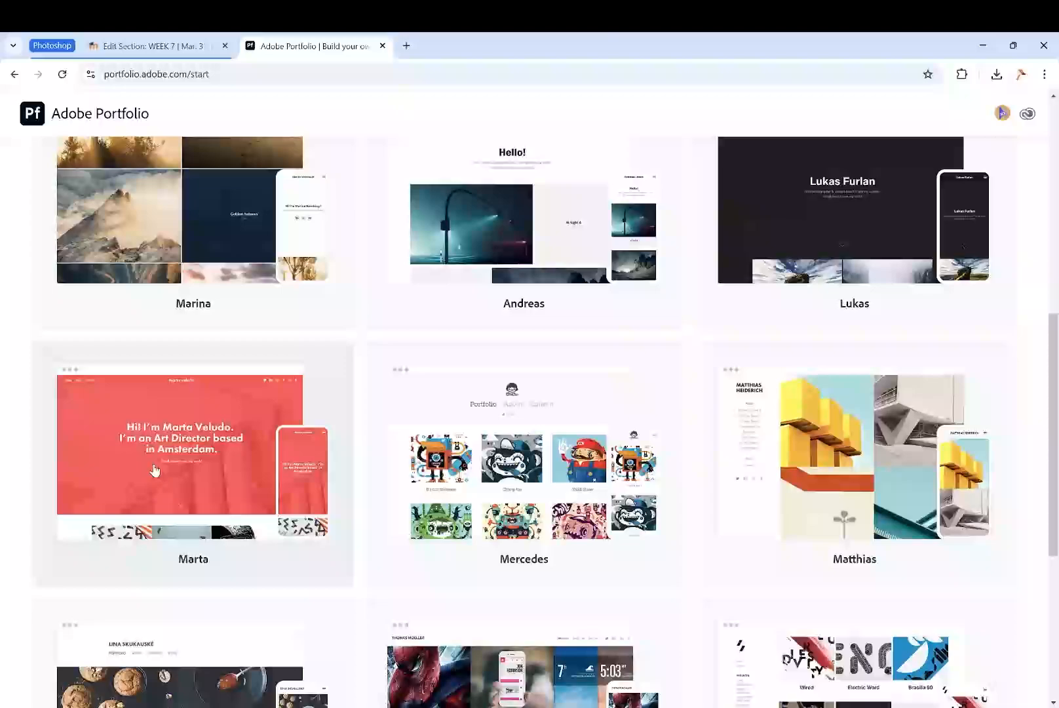
pyautogui.scroll(3, 411, 471)
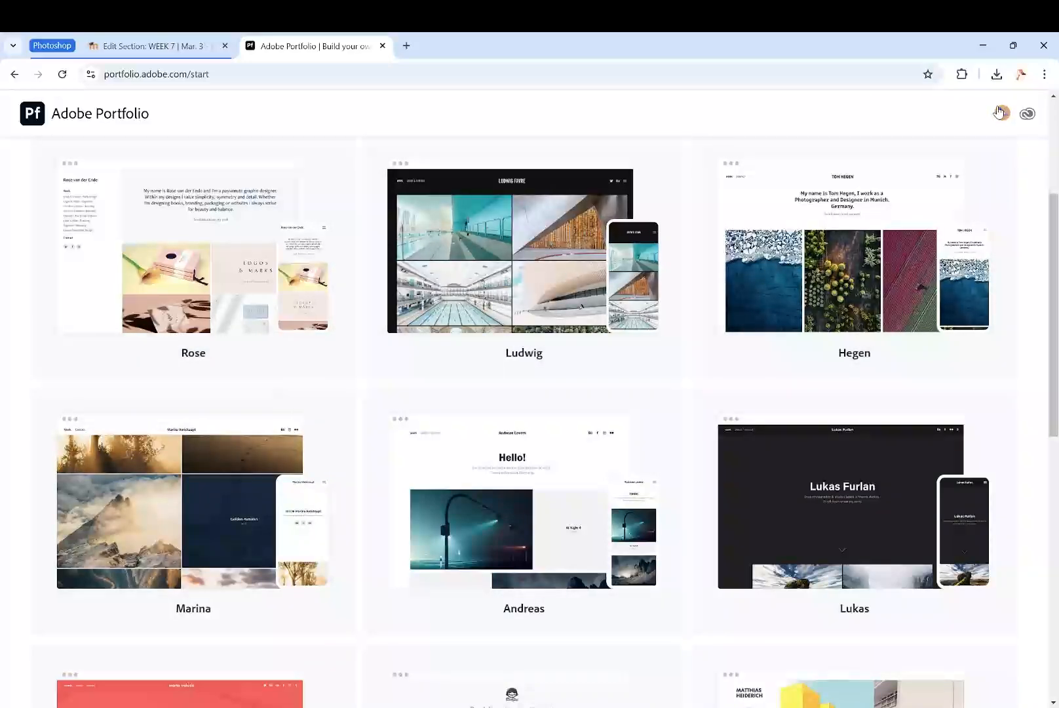
# - Return to Photoshop and try a gridline every 200 pixels in the Guides, Grid & Slices preferences
pyautogui.click(983, 56)
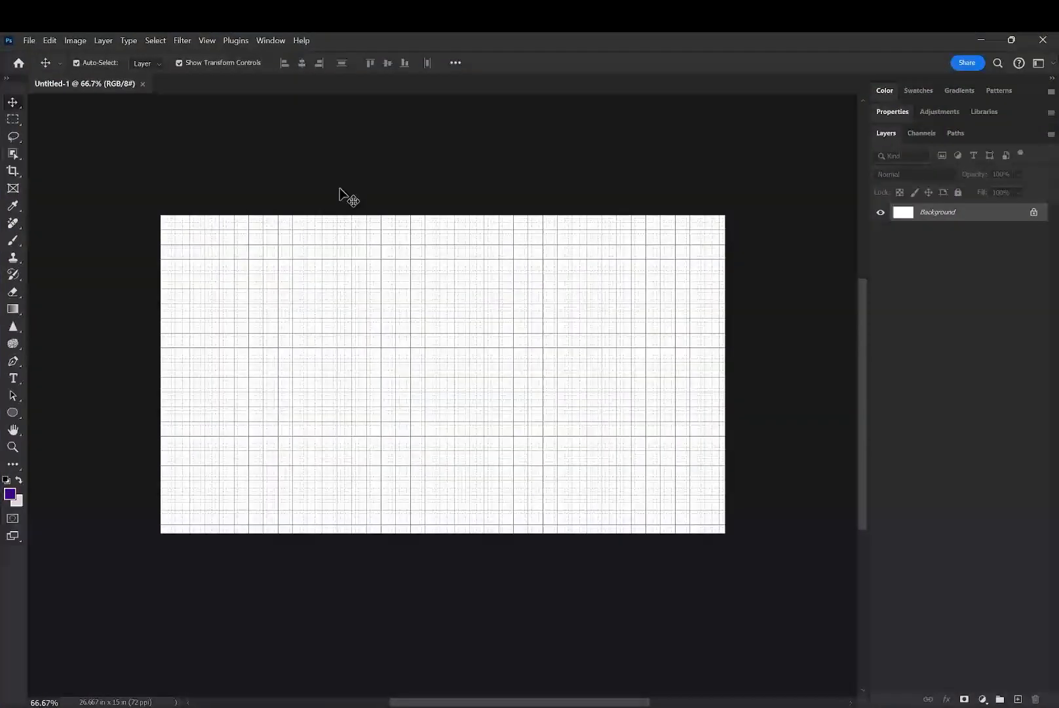
pyautogui.click(207, 40)
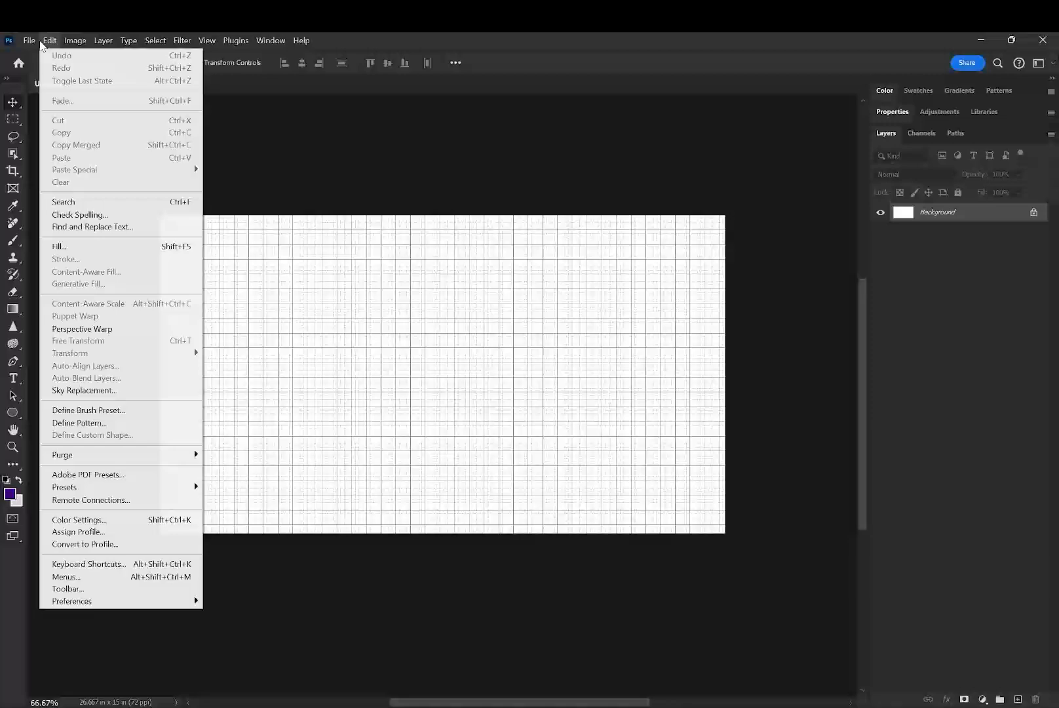
pyautogui.moveTo(46, 40)
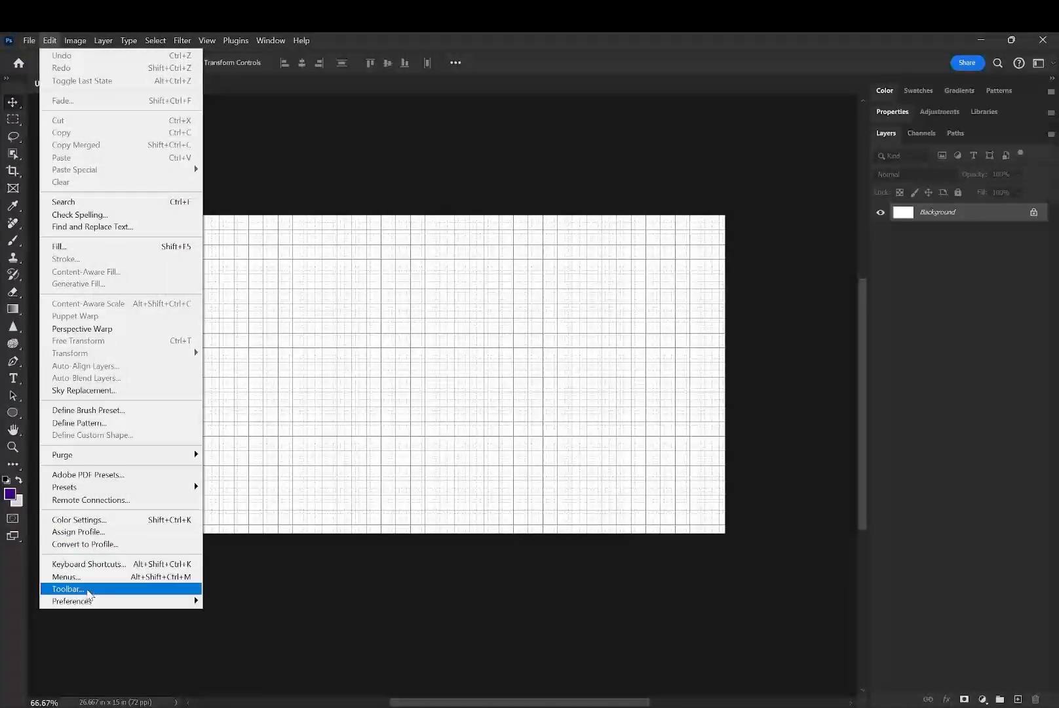
pyautogui.moveTo(161, 602)
pyautogui.click(255, 531)
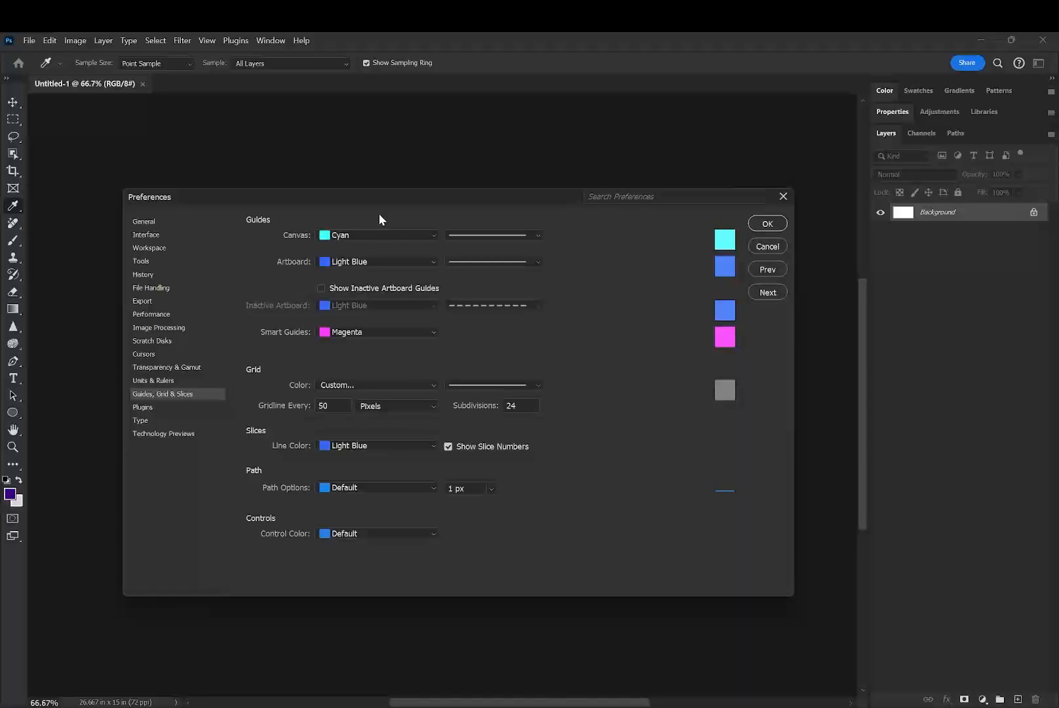
pyautogui.moveTo(415, 197); pyautogui.dragTo(807, 246)
pyautogui.click(719, 452)
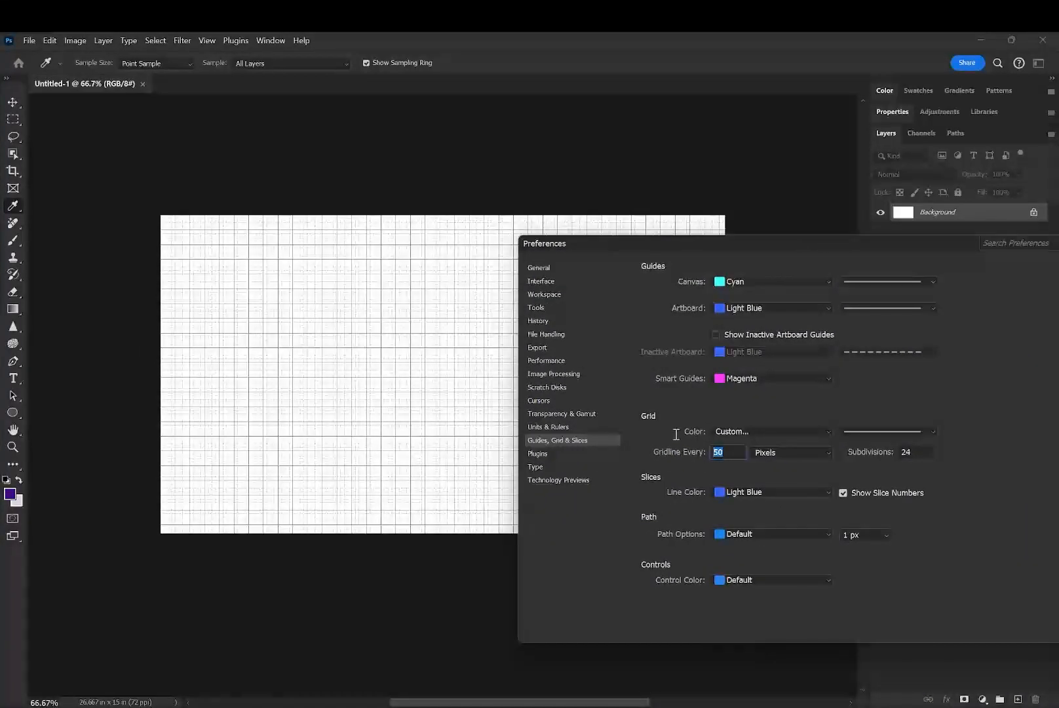
pyautogui.write('200')
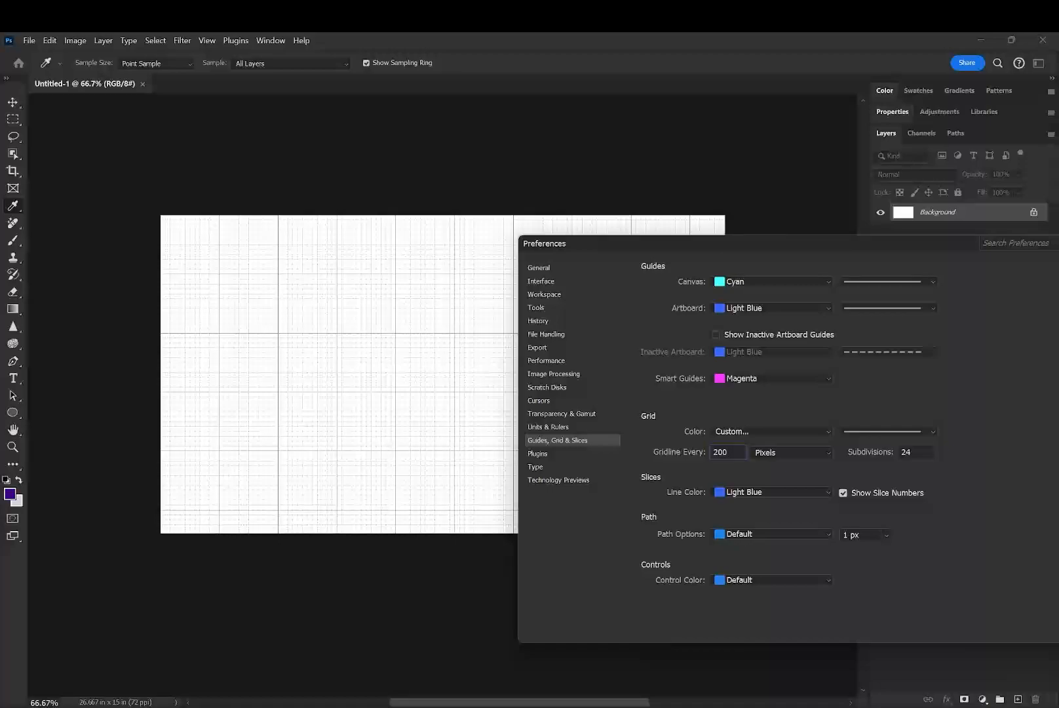
# - Change the grid spacing to a gridline every 150 pixels and apply the preferences
pyautogui.press('BackSpace')
pyautogui.press('BackSpace')
pyautogui.press('BackSpace')
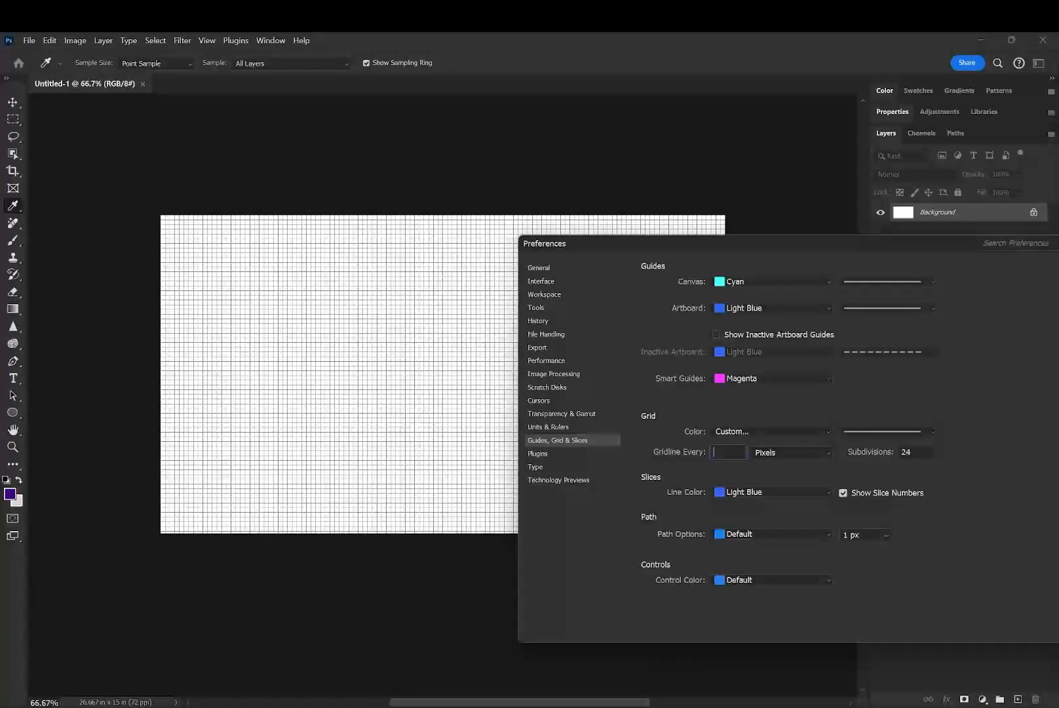
pyautogui.write('150')
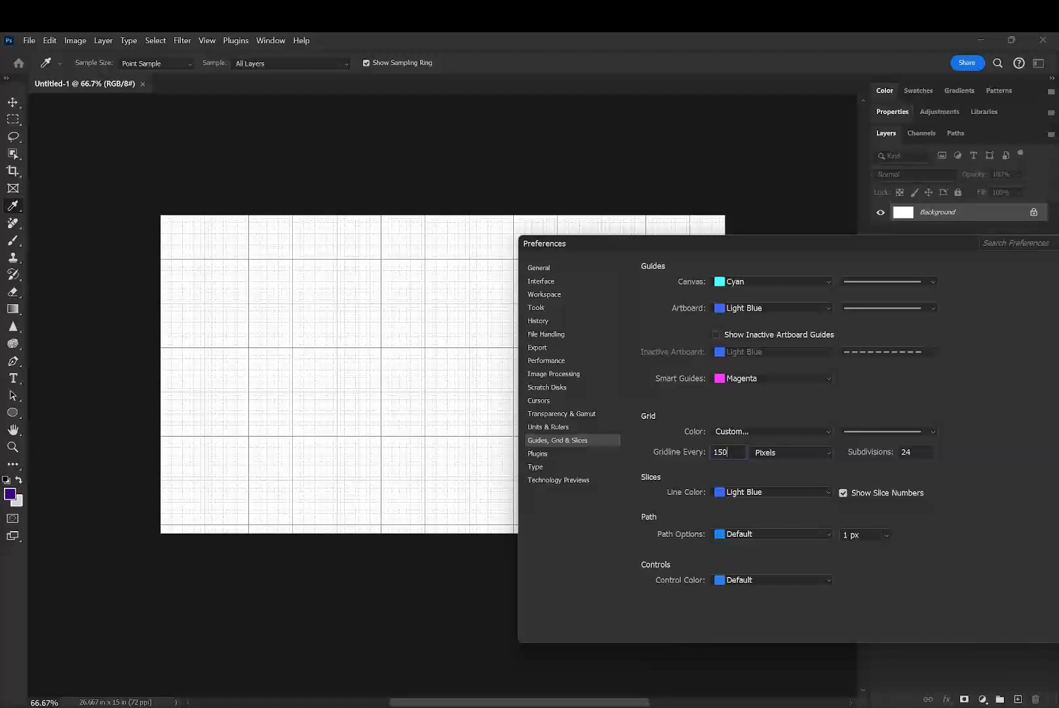
pyautogui.press('Return')
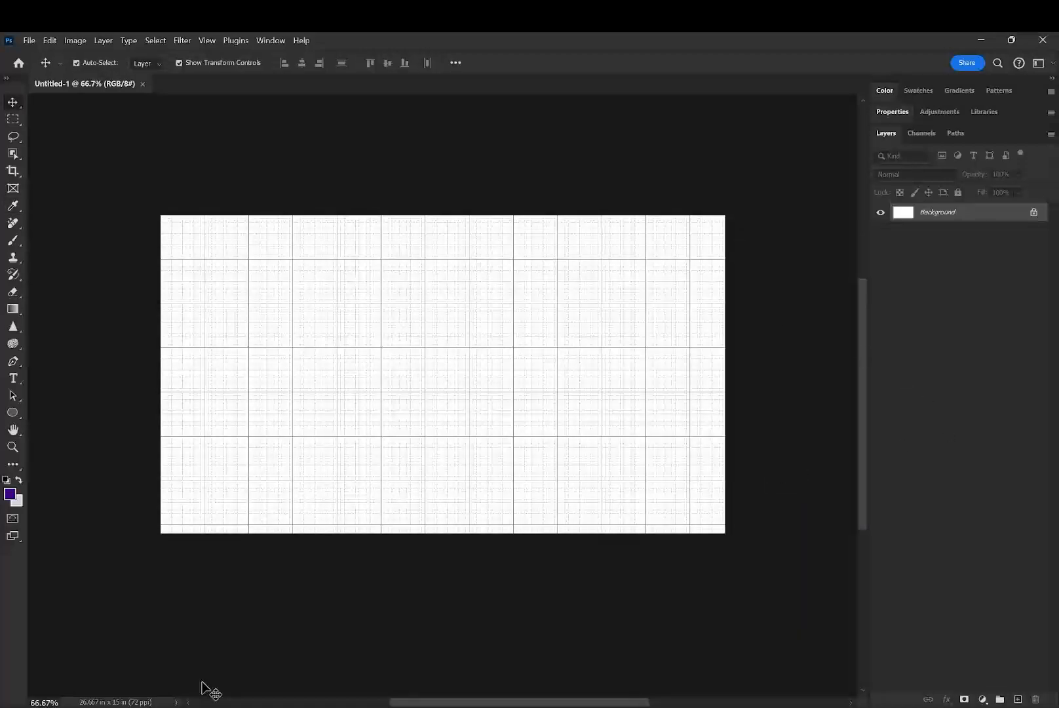
# - Hide the grid on the blank canvas
pyautogui.click(207, 41)
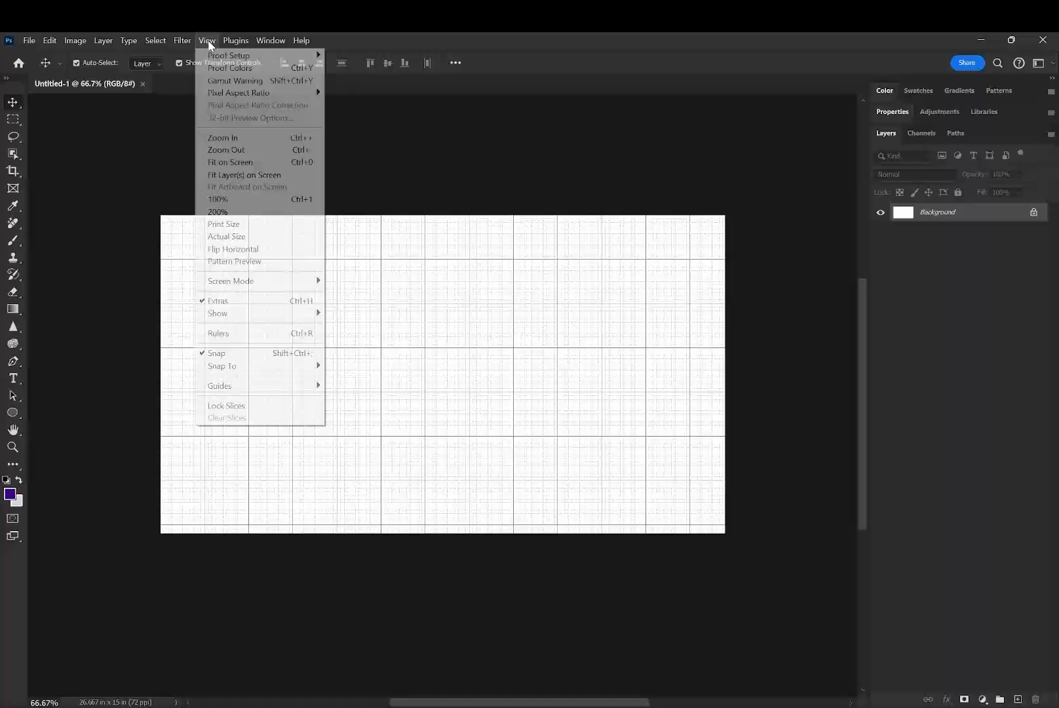
pyautogui.click(208, 41)
pyautogui.click(207, 41)
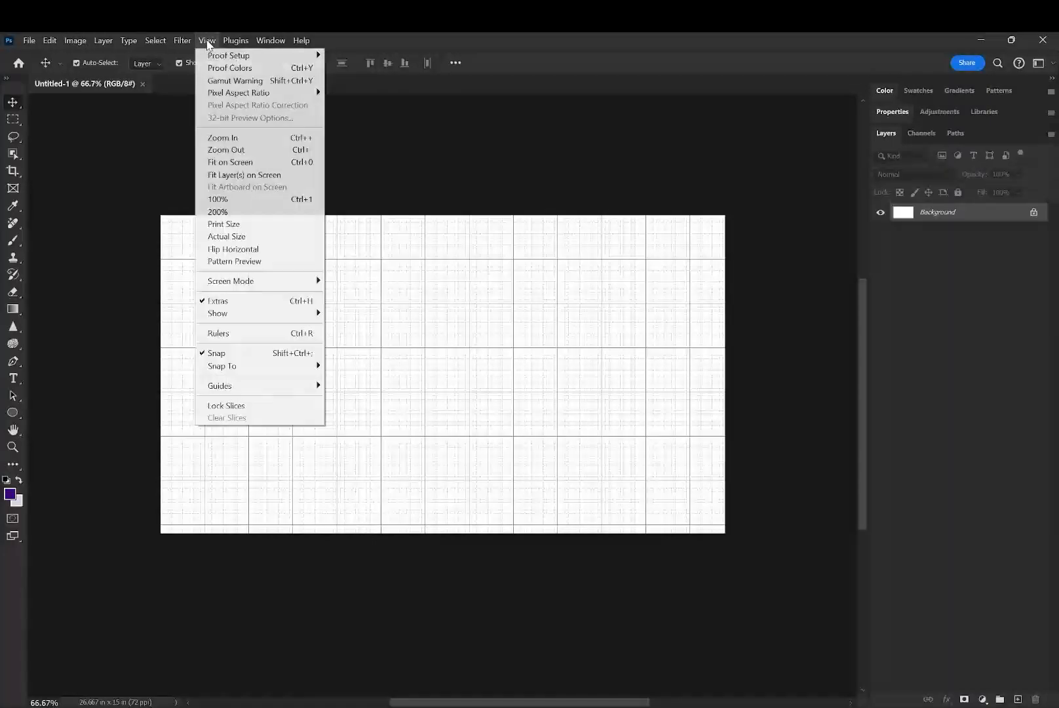
pyautogui.moveTo(252, 314)
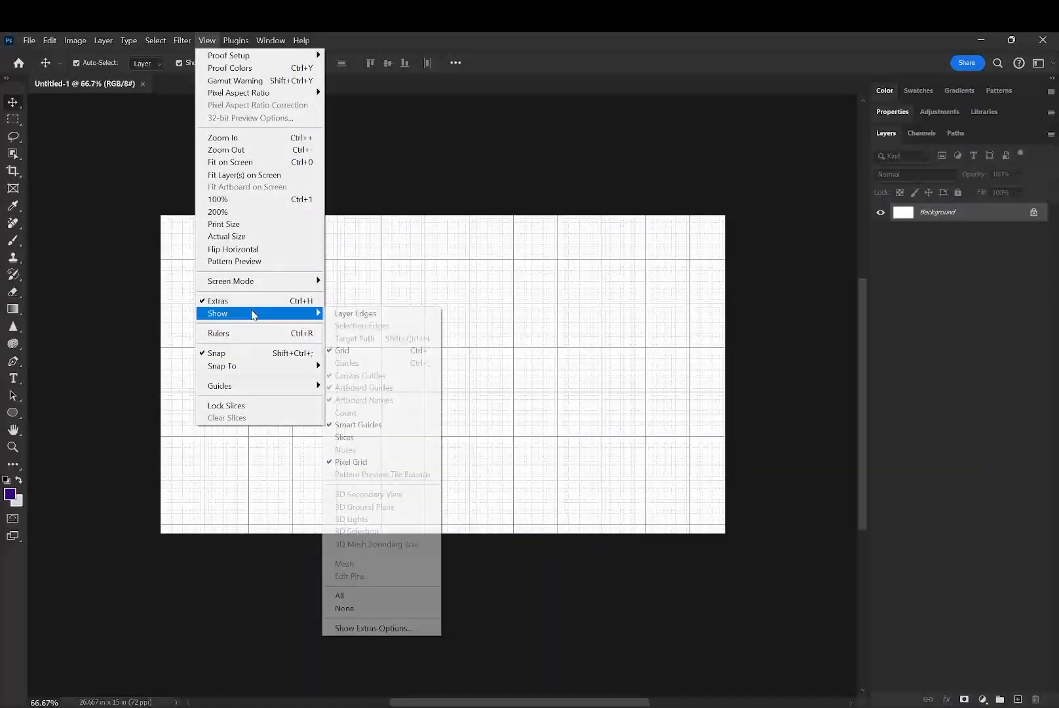
pyautogui.click(382, 351)
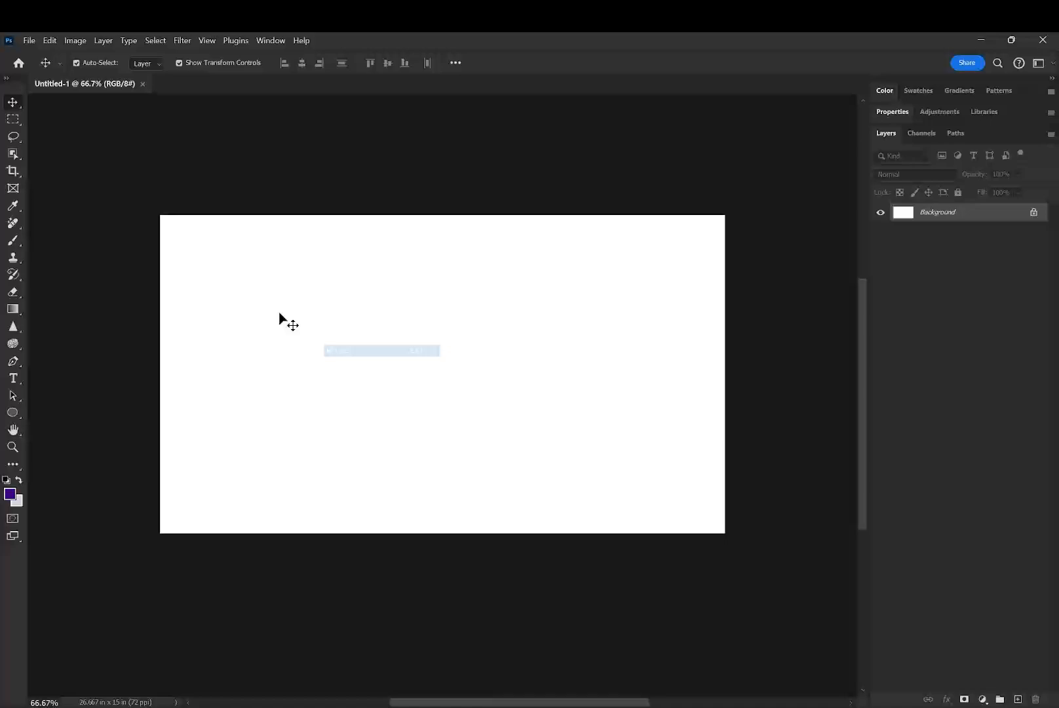
# - Start a new guide layout for the canvas using the 24 Column preset
pyautogui.click(207, 40)
pyautogui.moveTo(237, 385)
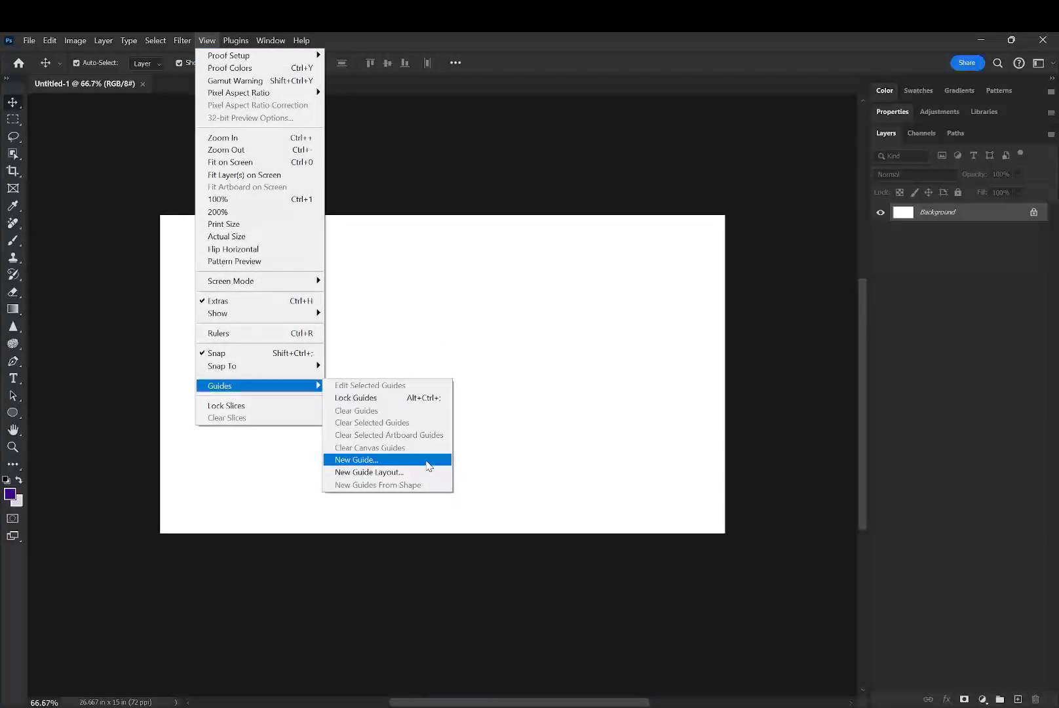
pyautogui.click(428, 472)
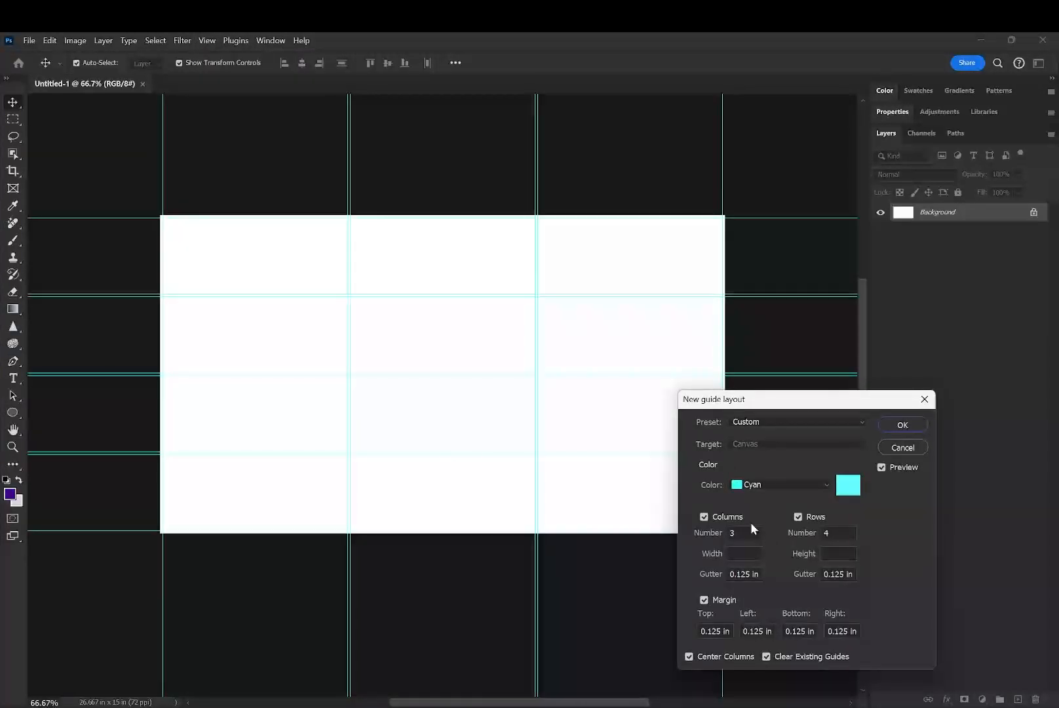
pyautogui.click(762, 423)
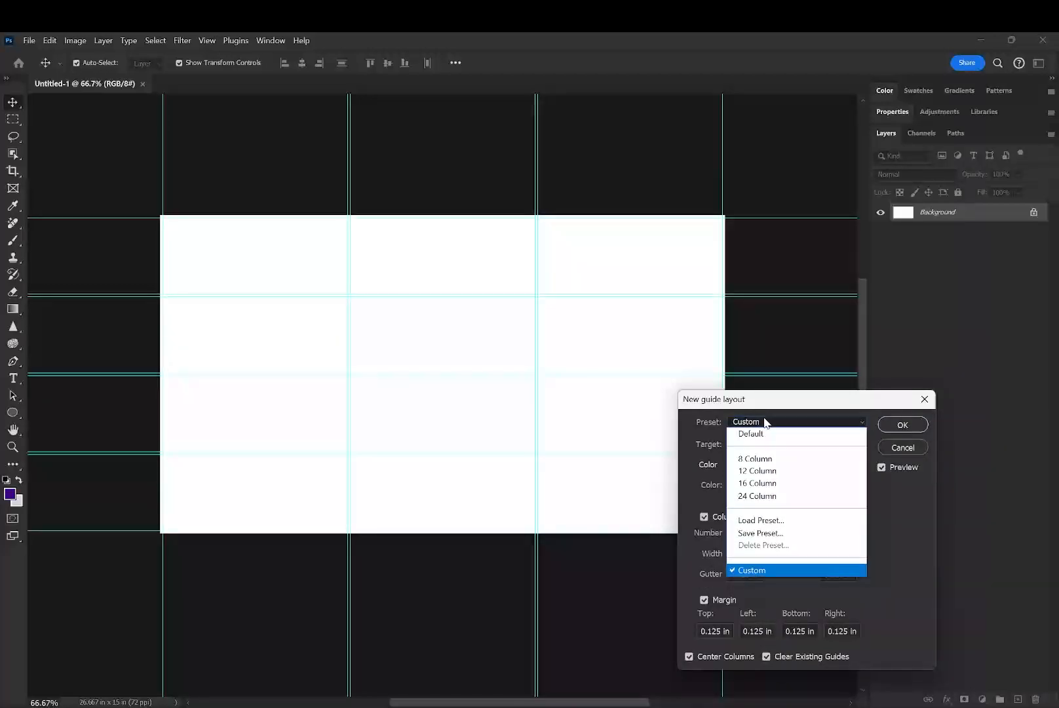
pyautogui.click(772, 497)
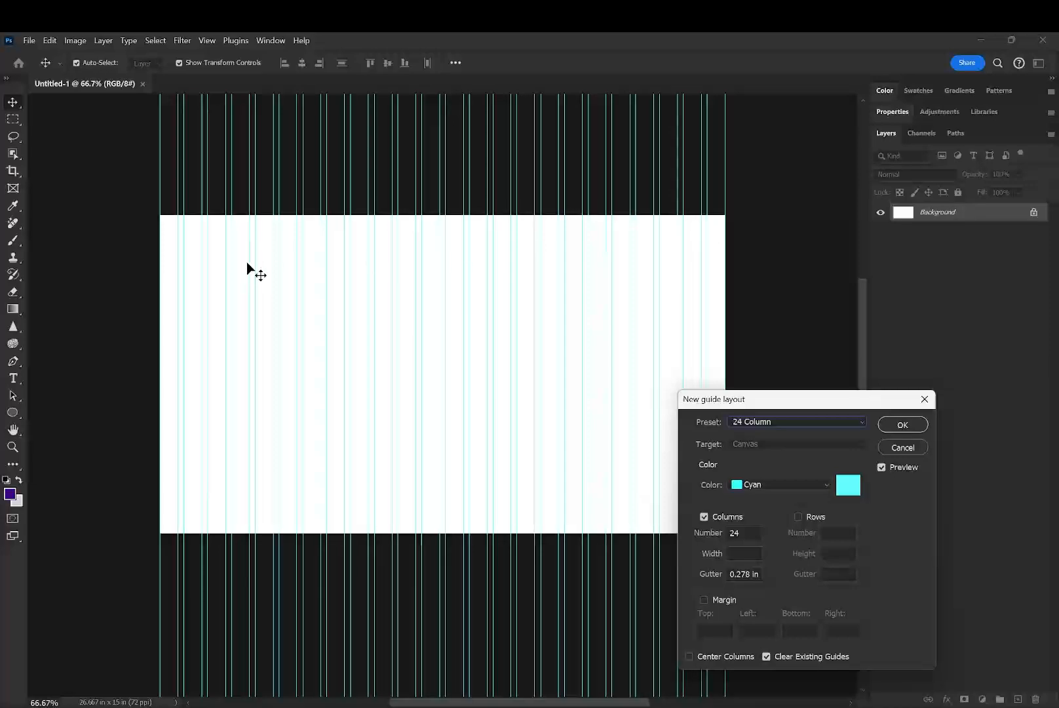
# - Enable rows in the guide layout, set their number to 4, and create the guides
pyautogui.click(799, 518)
pyautogui.doubleClick(827, 534)
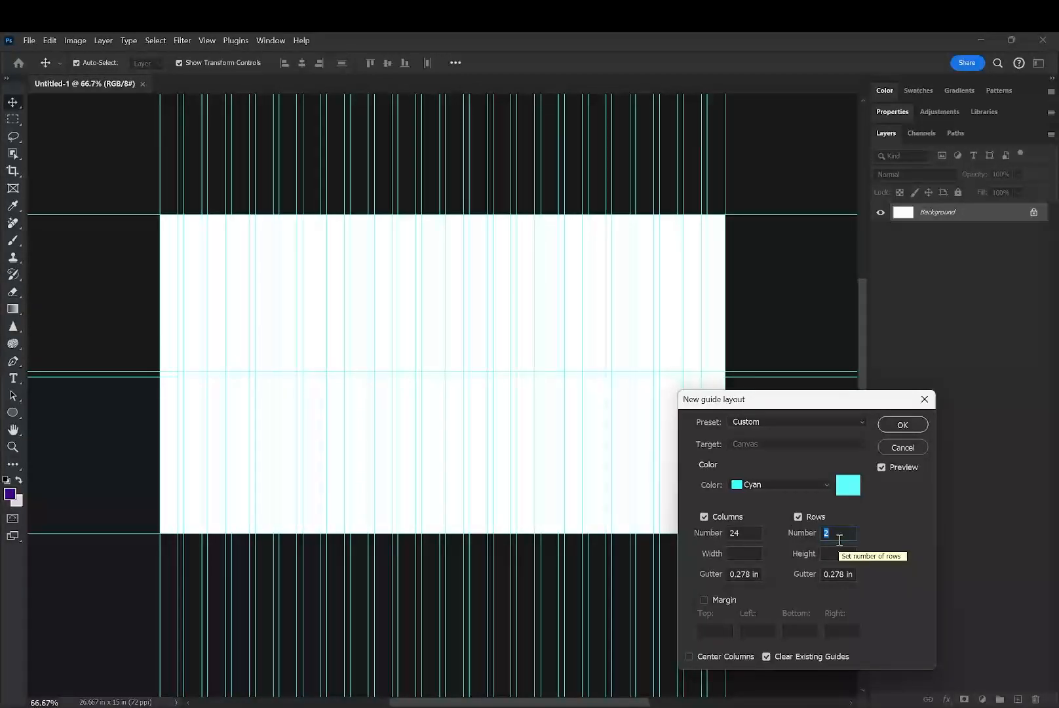
pyautogui.write('3')
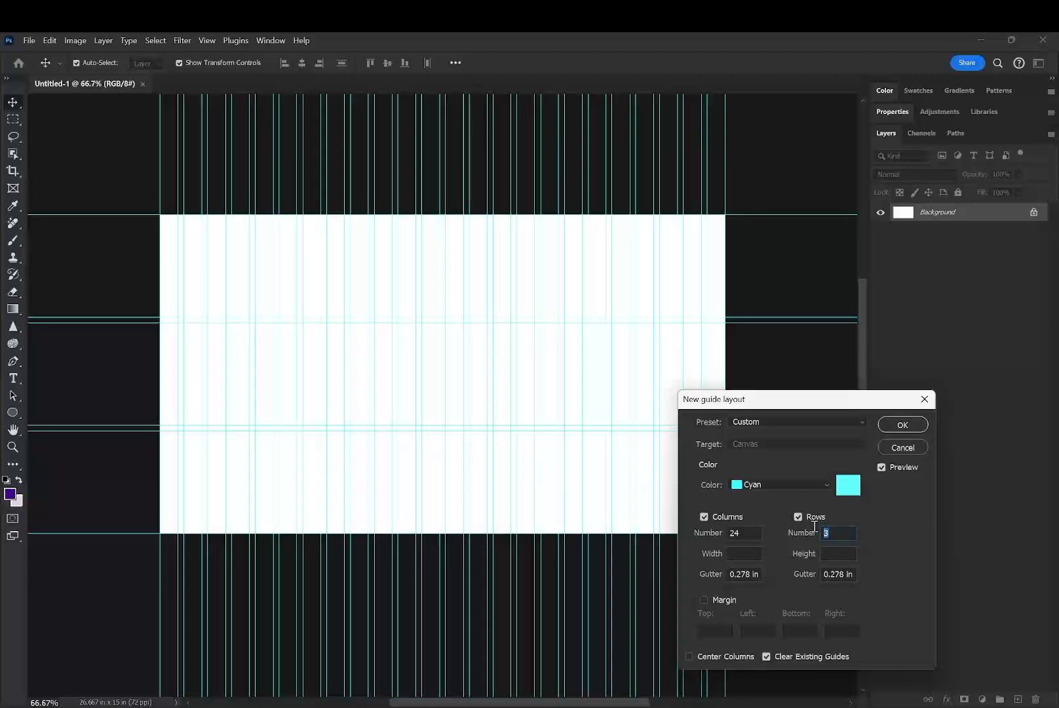
pyautogui.press('BackSpace')
pyautogui.write('4')
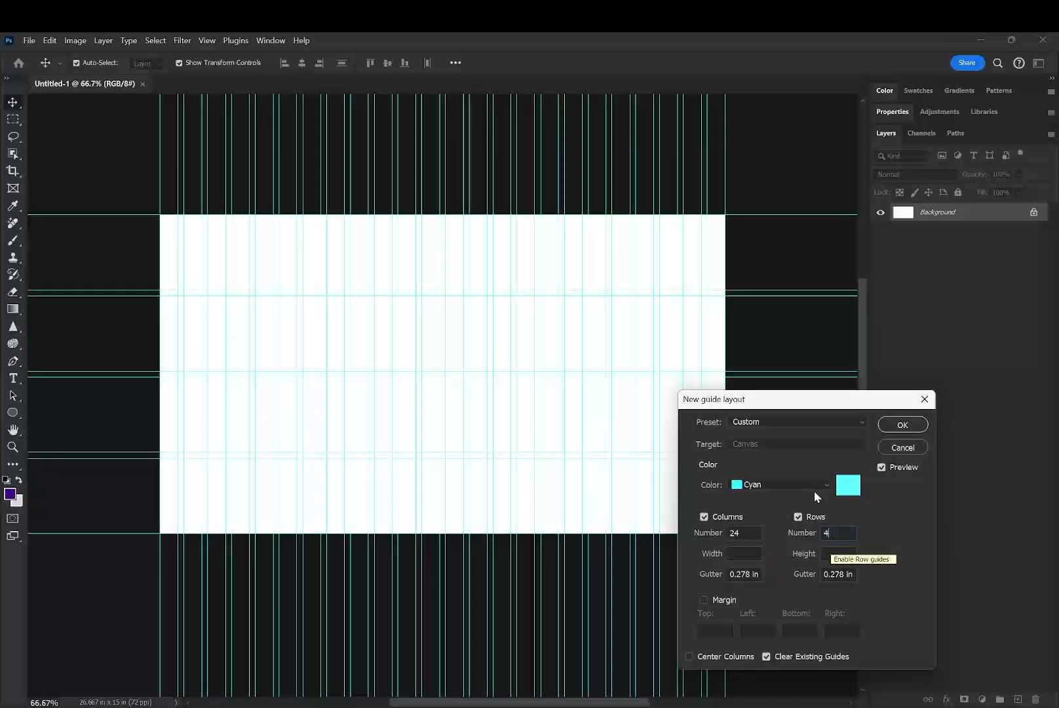
pyautogui.click(899, 428)
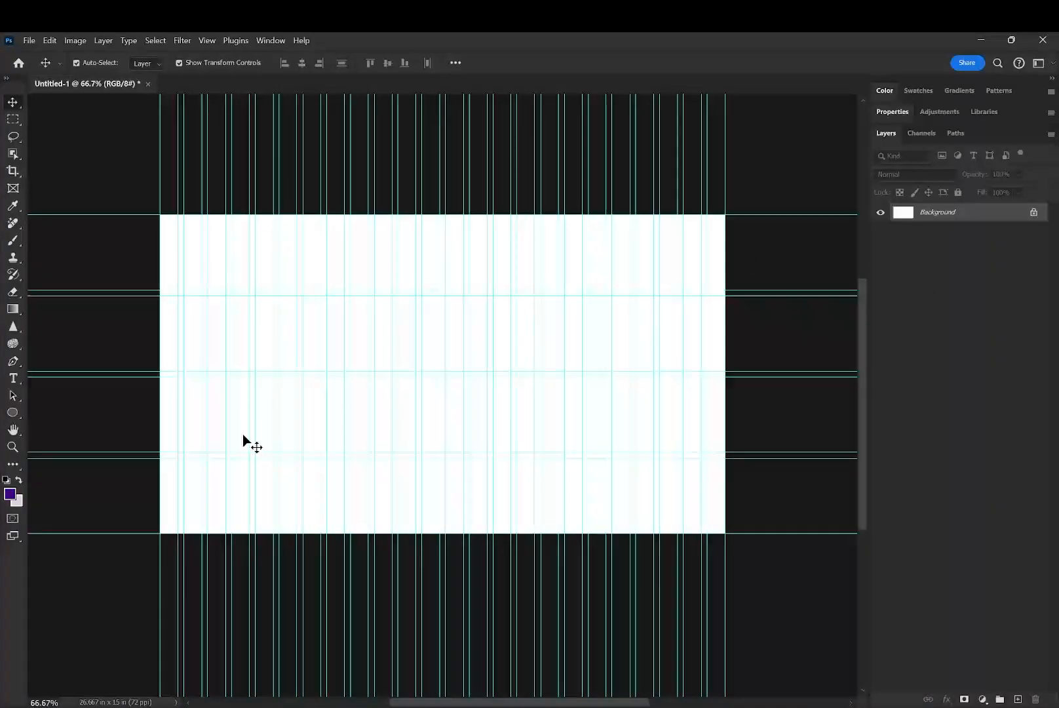
# - Add a blank layer above the Background, then reselect the Background and set the foreground color to dark gray #323232
pyautogui.click(1015, 700)
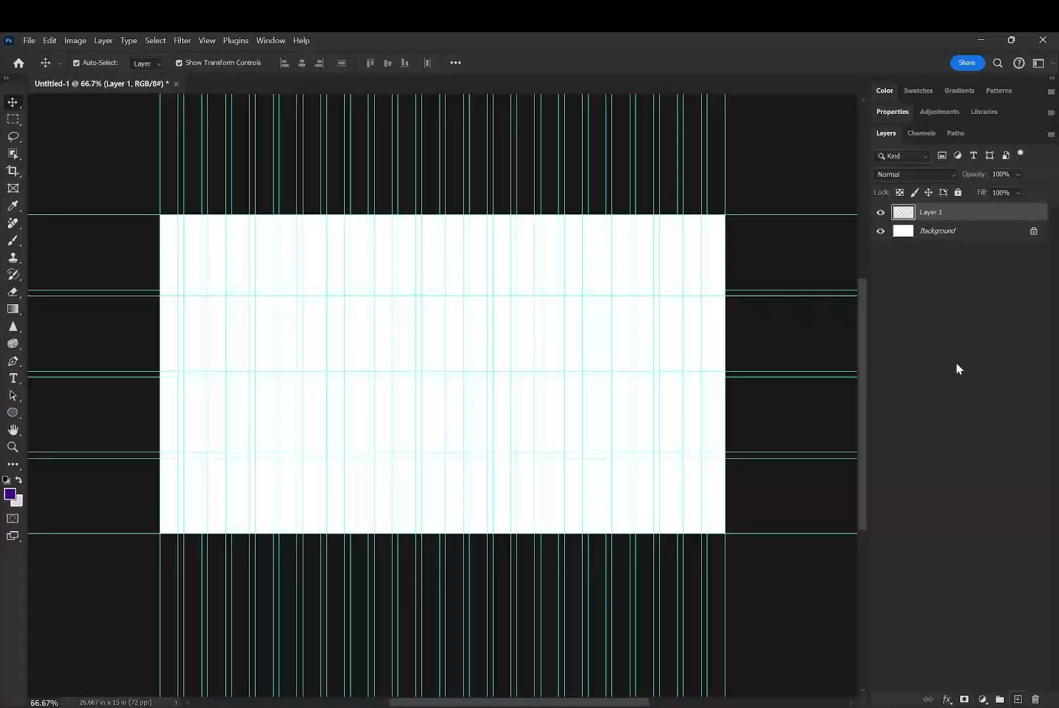
pyautogui.click(934, 235)
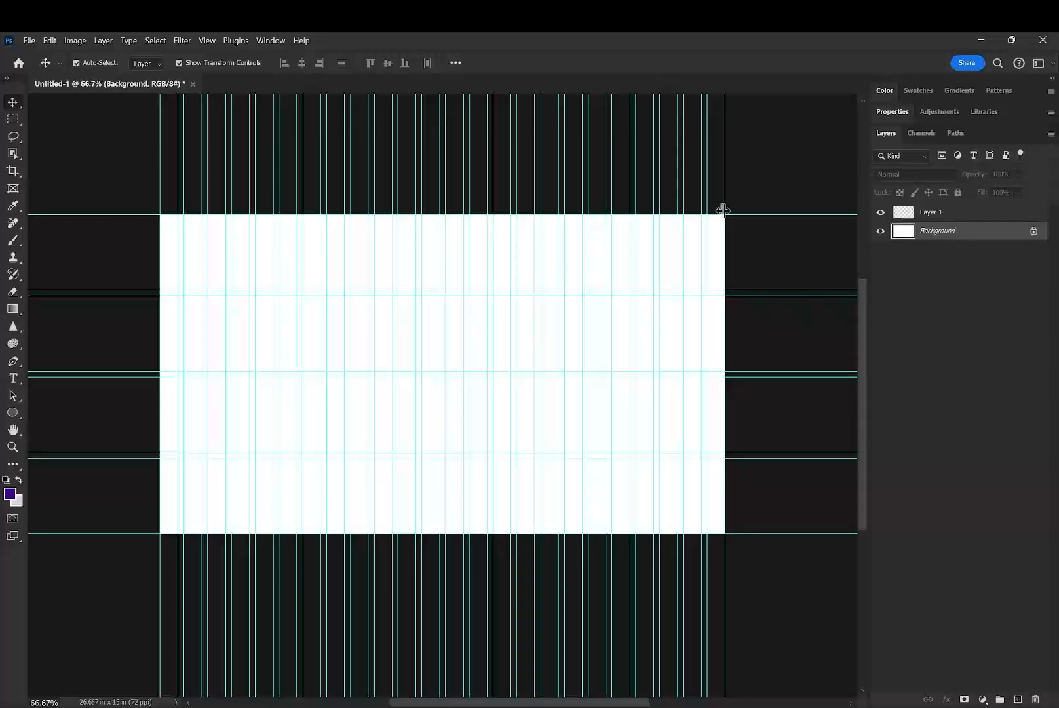
pyautogui.click(9, 493)
pyautogui.moveTo(231, 309)
pyautogui.mouseDown()
pyautogui.moveTo(197, 398)
pyautogui.moveTo(180, 307)
pyautogui.moveTo(78, 357)
pyautogui.moveTo(67, 328)
pyautogui.moveTo(58, 336)
pyautogui.mouseUp()
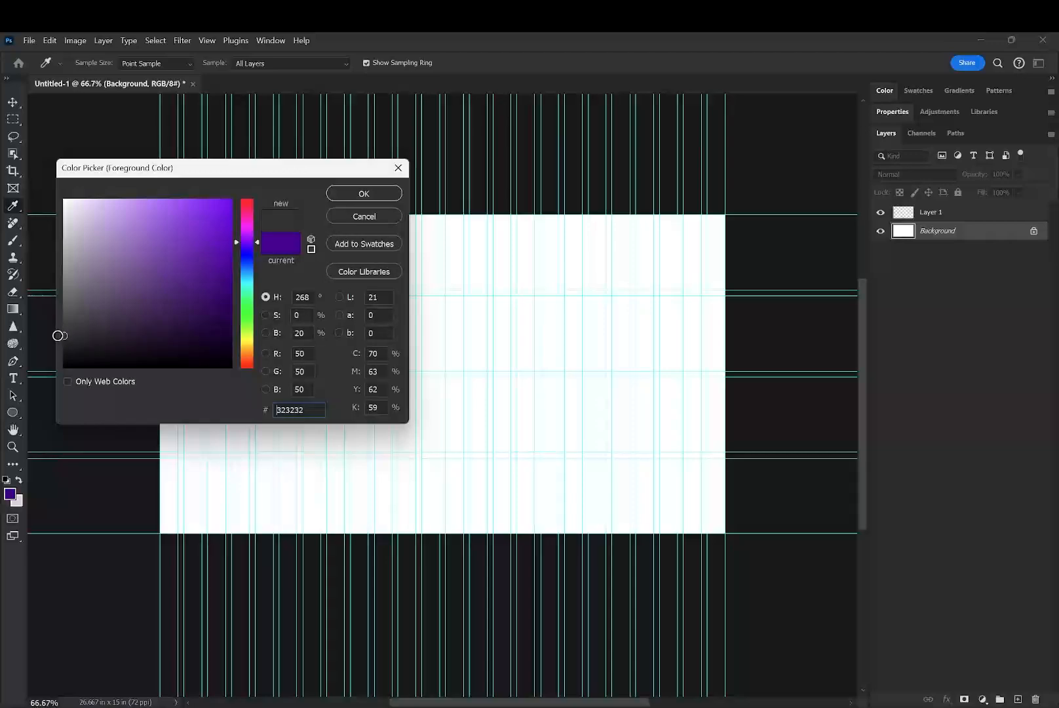
pyautogui.click(364, 193)
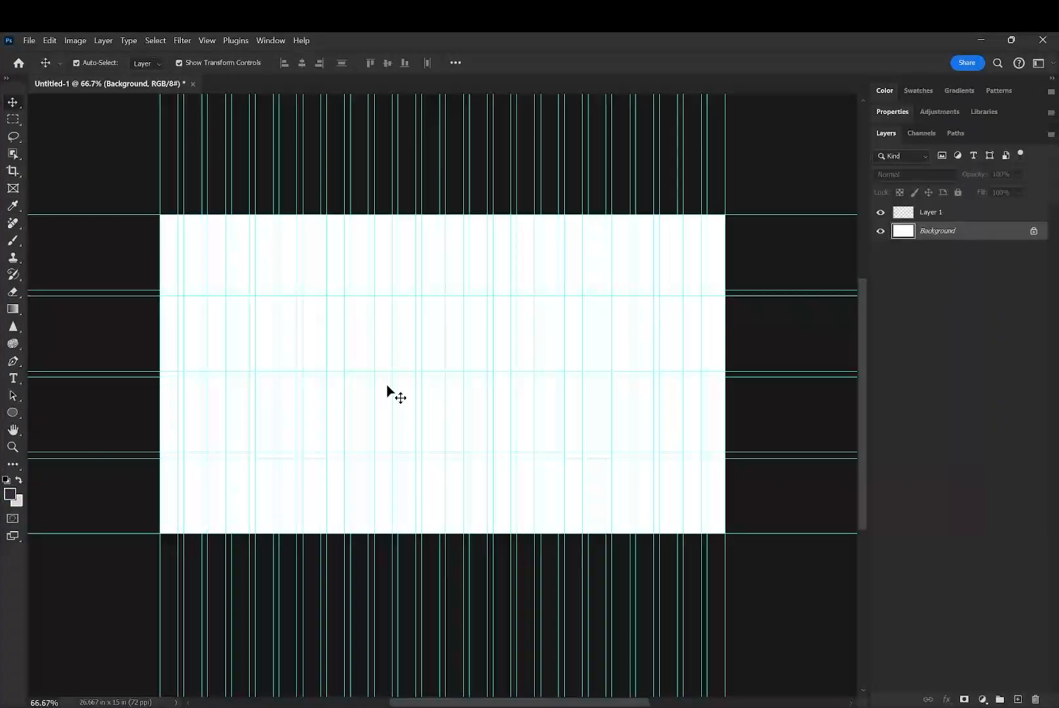
# - Fill the Background layer with the foreground color using the Paint Bucket tool, and hide the guides
pyautogui.press('g')
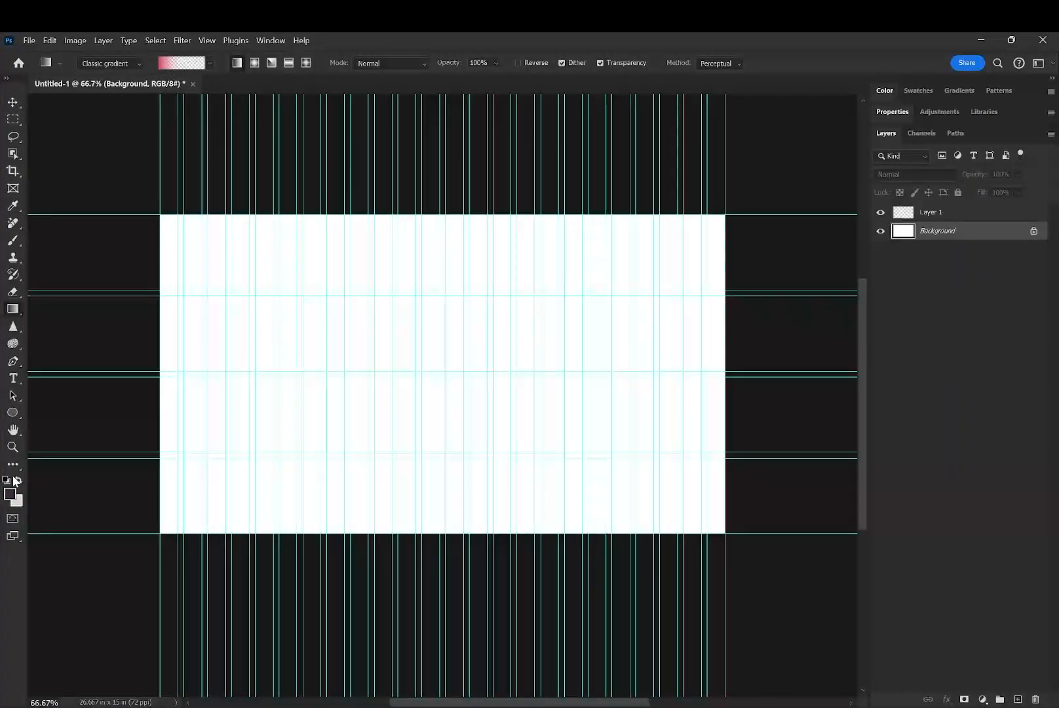
pyautogui.rightClick(12, 309)
pyautogui.click(64, 316)
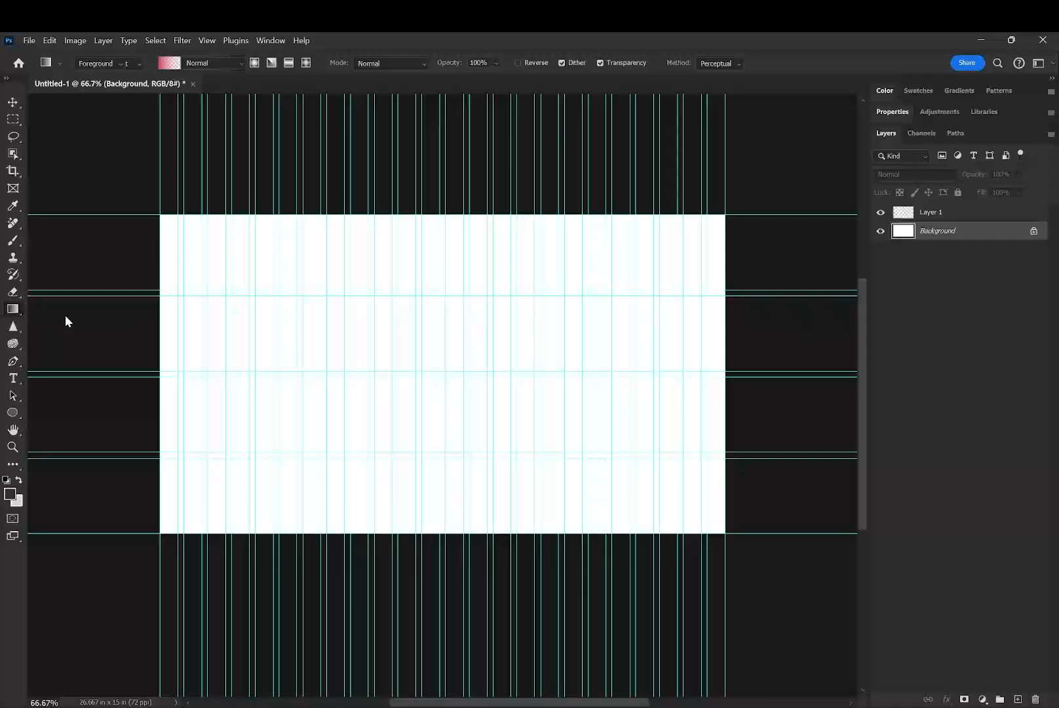
pyautogui.click(367, 367)
pyautogui.hotkey('ctrl', ';')
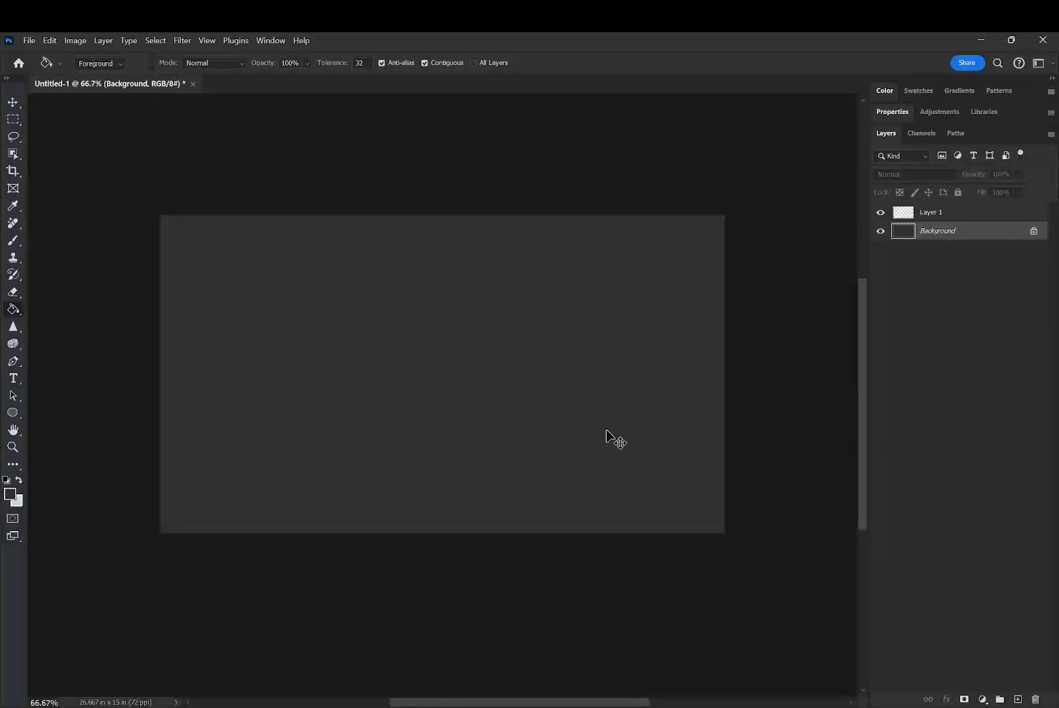
# - Display the document grid over the canvas and hide it again
pyautogui.click(944, 413)
pyautogui.click(208, 42)
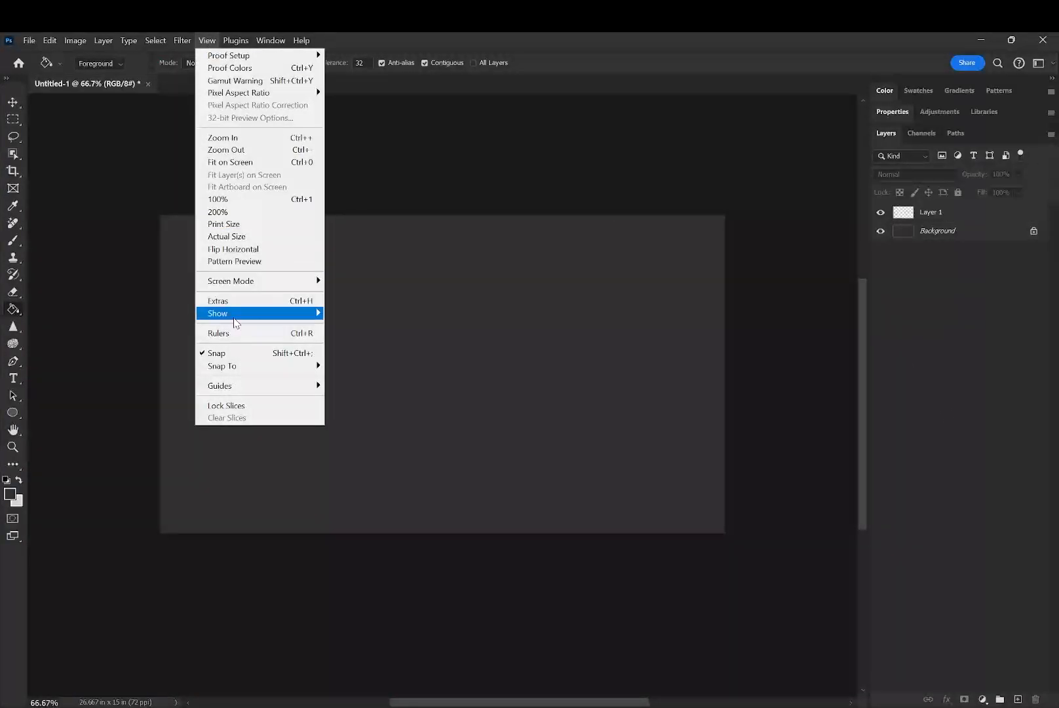
pyautogui.moveTo(236, 315)
pyautogui.click(369, 351)
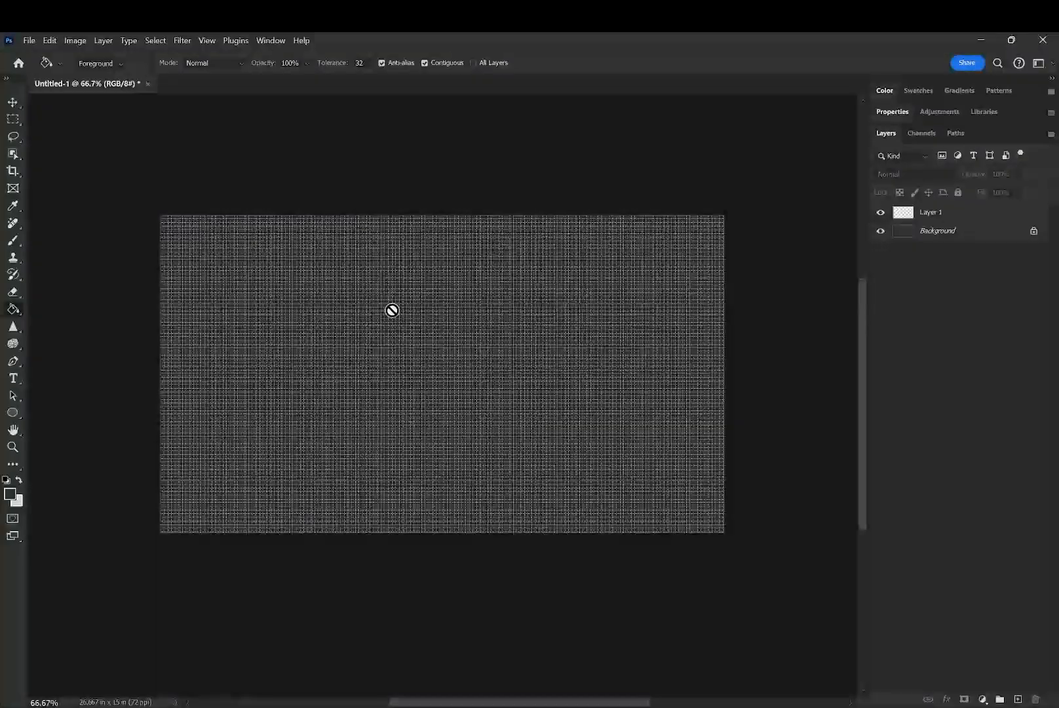
pyautogui.click(205, 41)
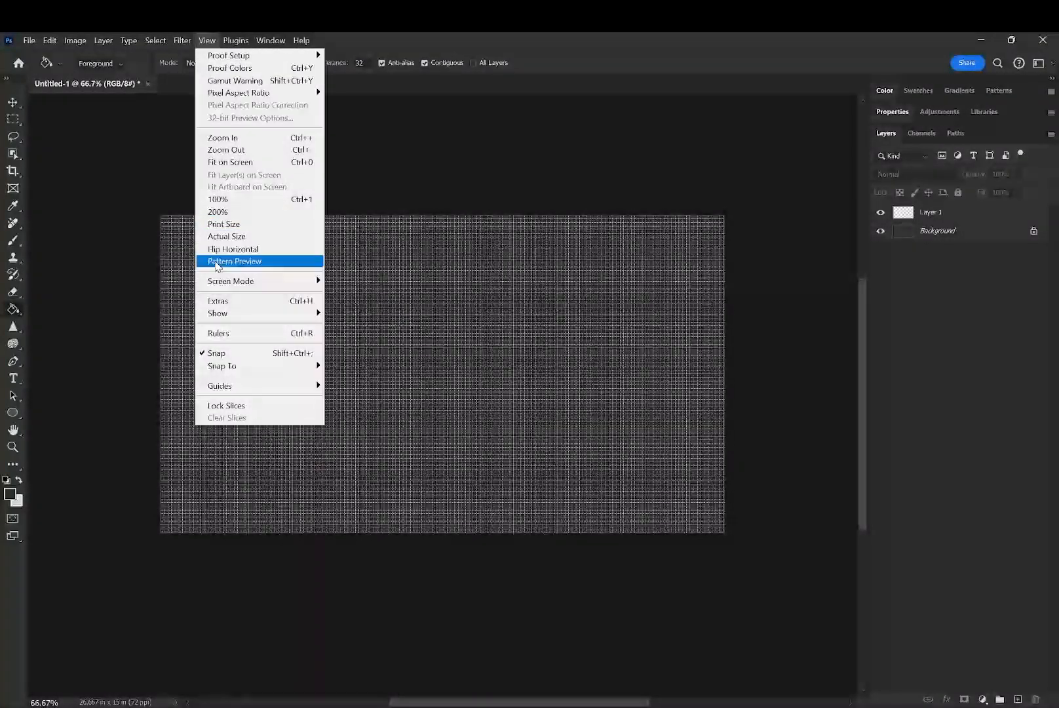
pyautogui.moveTo(230, 313)
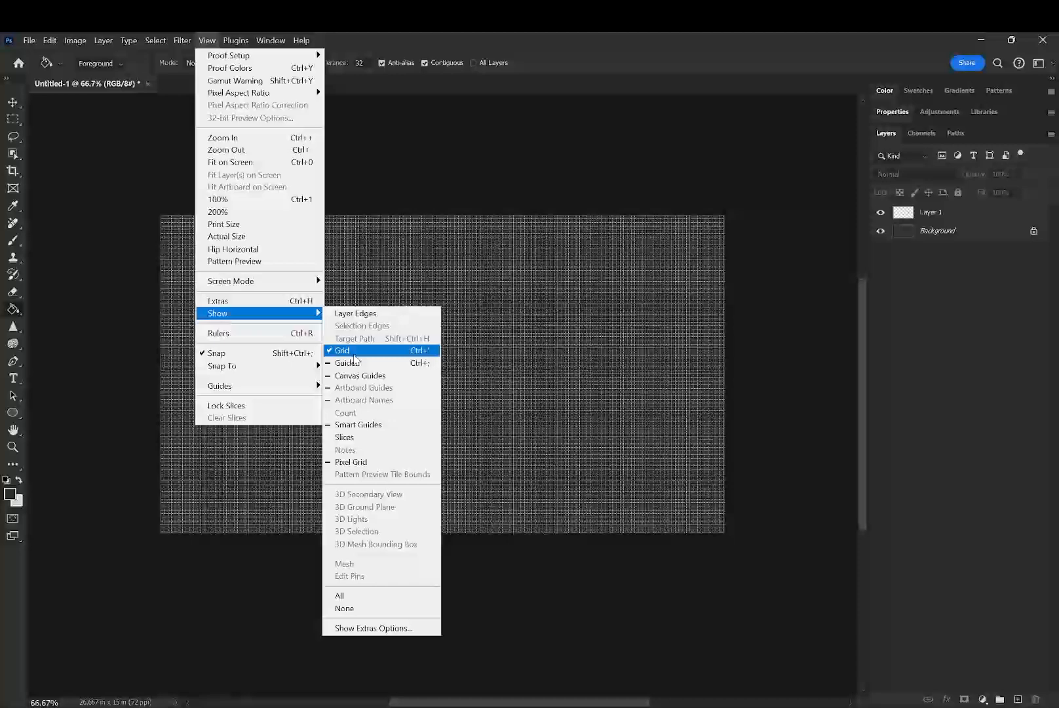
pyautogui.click(351, 350)
pyautogui.click(948, 217)
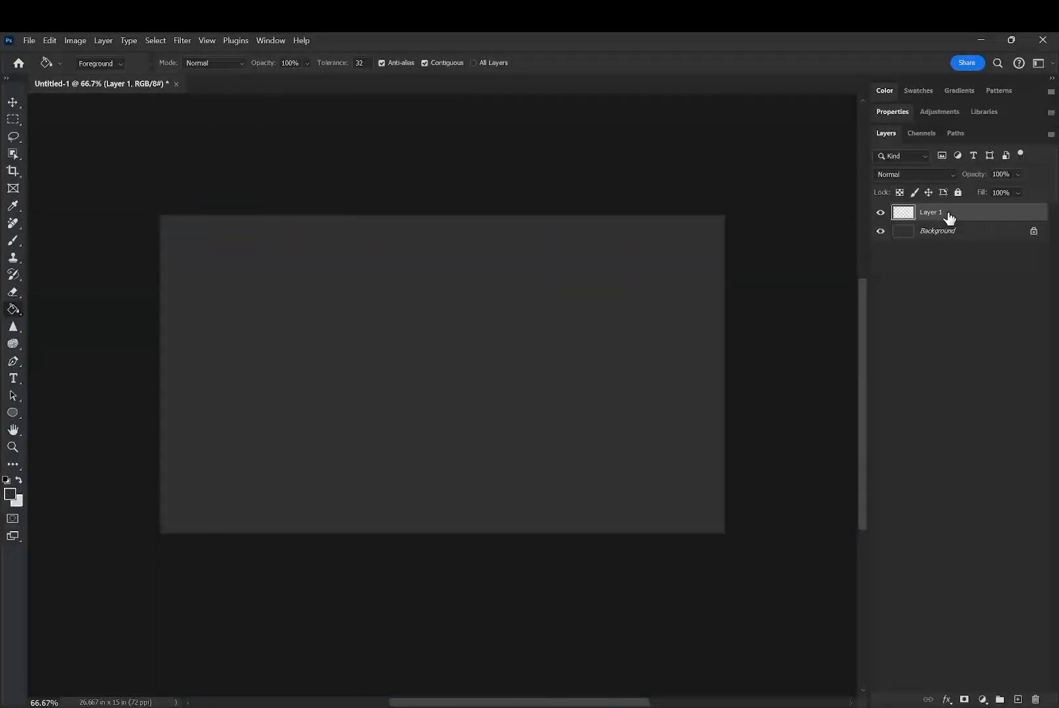
pyautogui.click(994, 495)
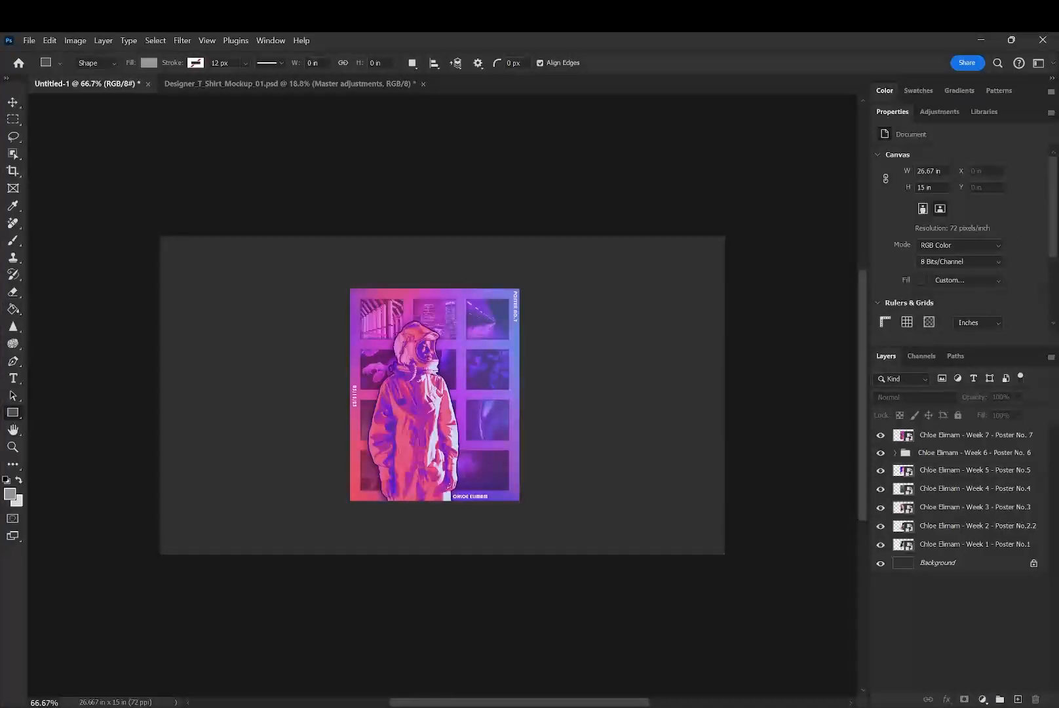
# - Darken the Background layer with a Hue/Saturation adjustment, setting Lightness to -24
pyautogui.click(980, 545)
pyautogui.click(950, 565)
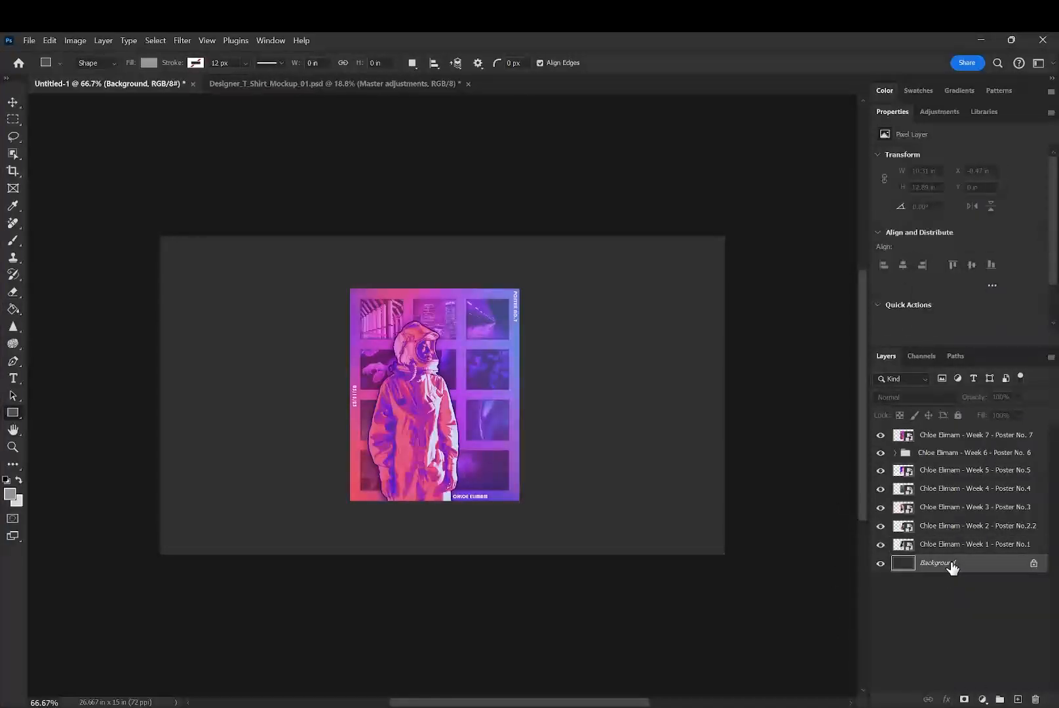
pyautogui.hotkey('ctrl', 'u')
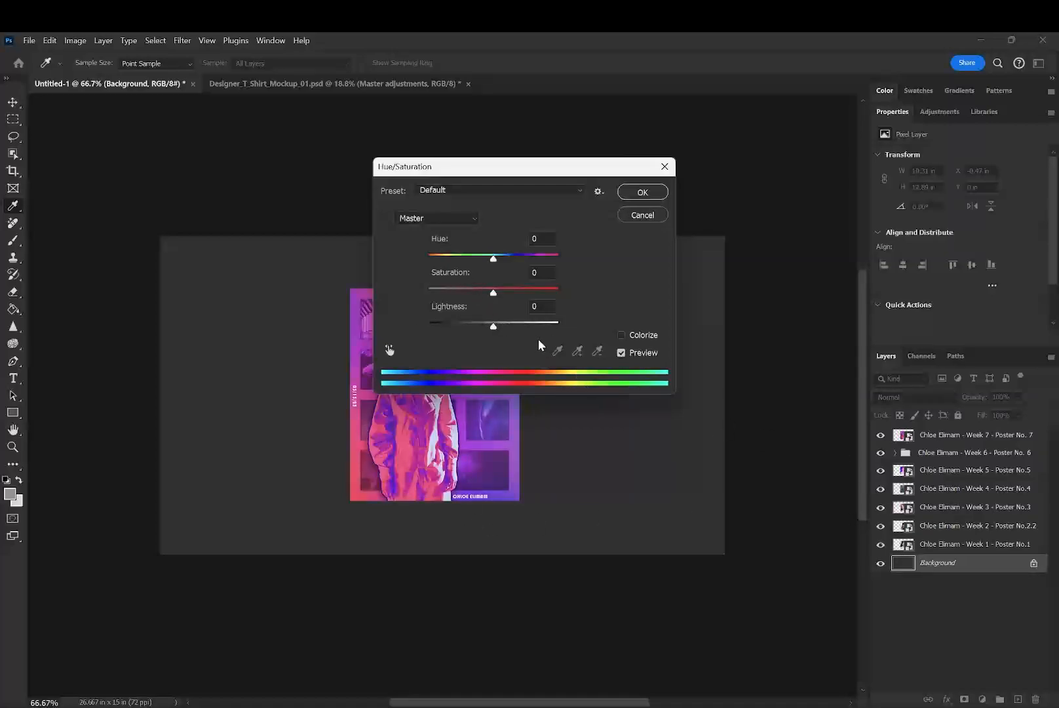
pyautogui.moveTo(493, 327); pyautogui.dragTo(479, 325)
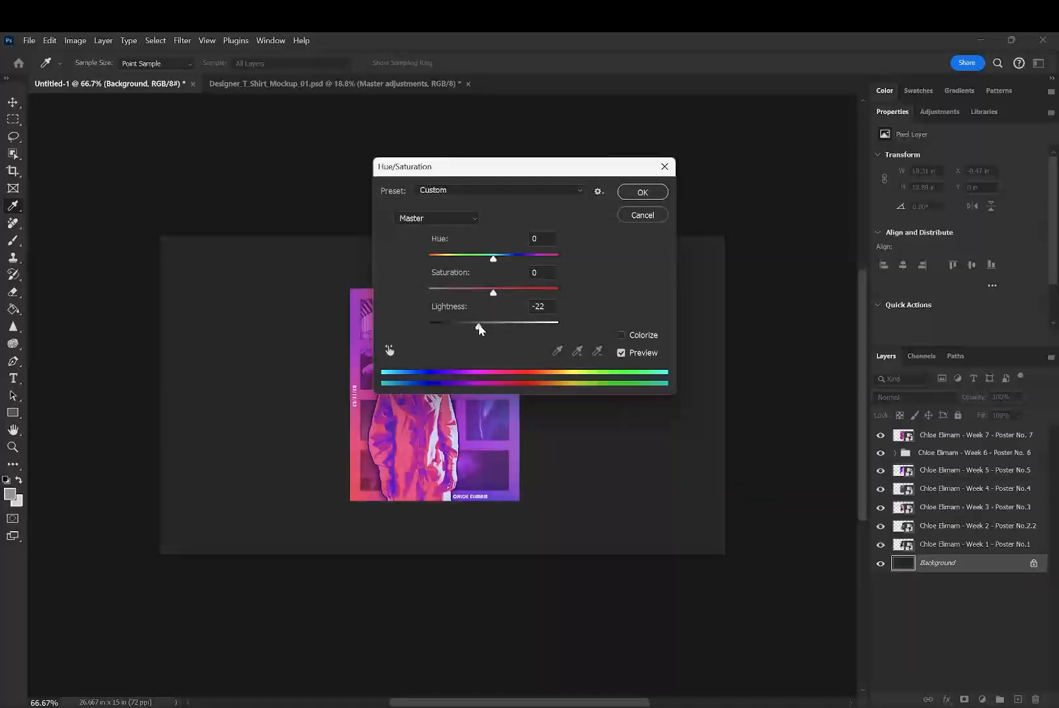
pyautogui.click(643, 192)
pyautogui.press('u')
pyautogui.click(1000, 545)
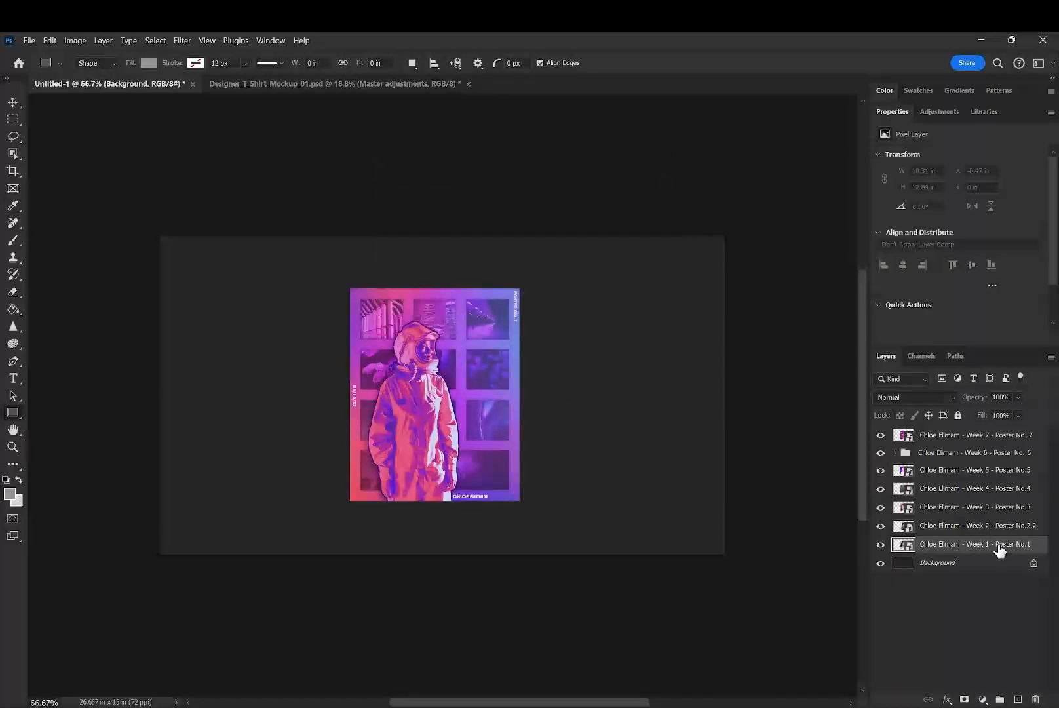
pyautogui.keyDown('shift'); pyautogui.click(975, 435); pyautogui.keyUp('shift')
pyautogui.click(973, 604)
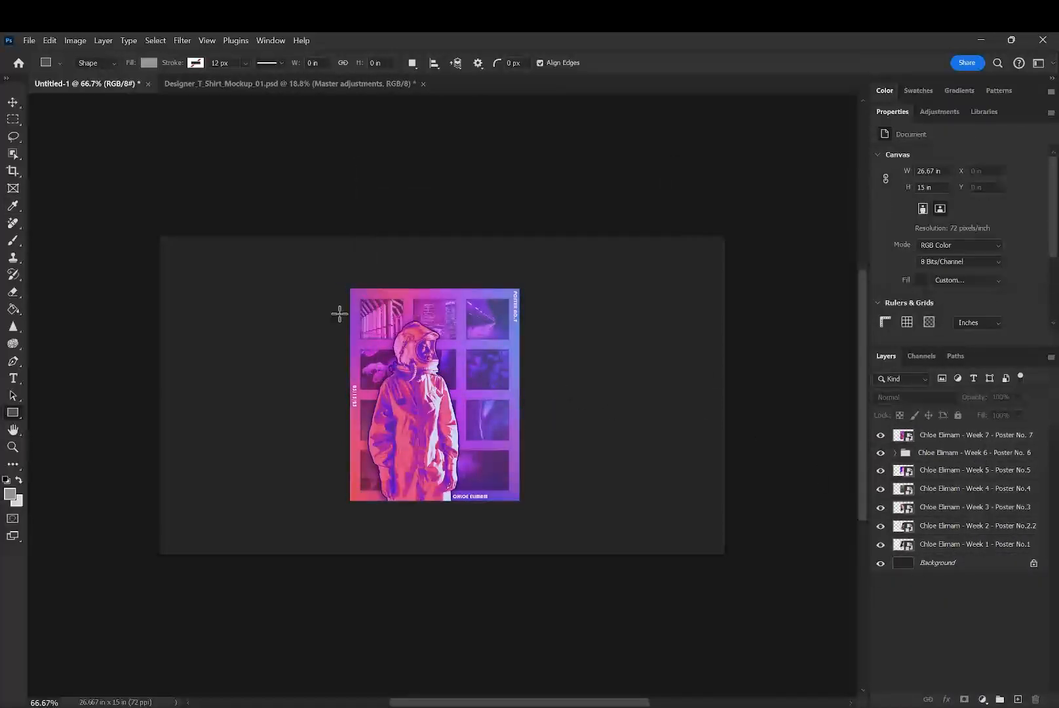
# - Show the guides and clear all existing guides from the document
pyautogui.hotkey('ctrl', ';')
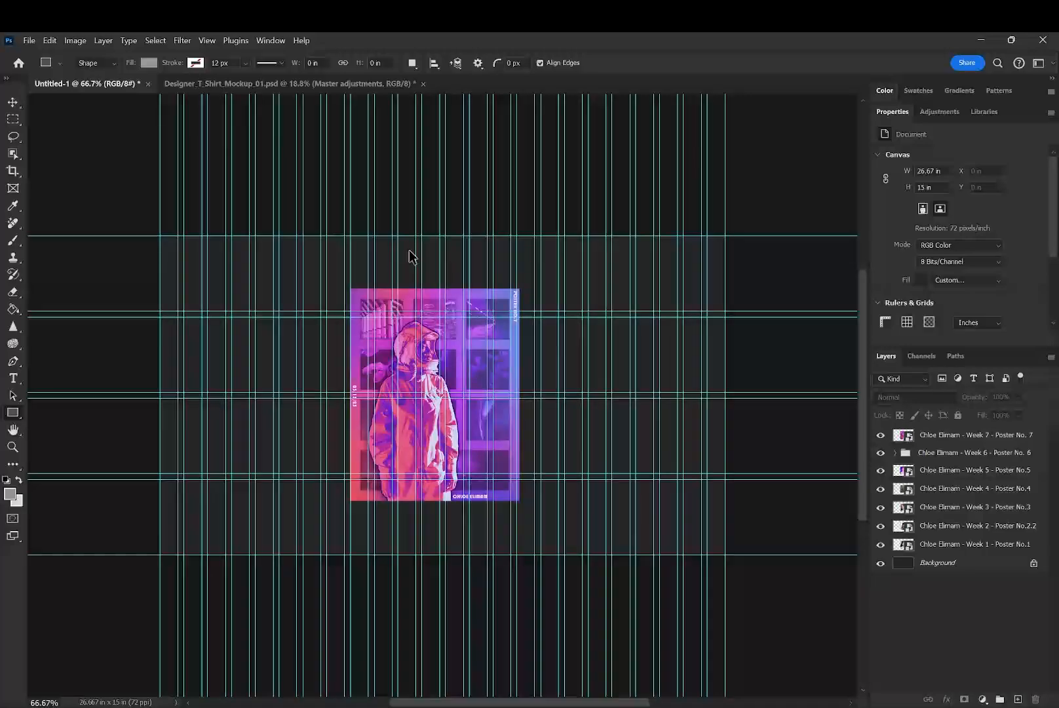
pyautogui.click(283, 45)
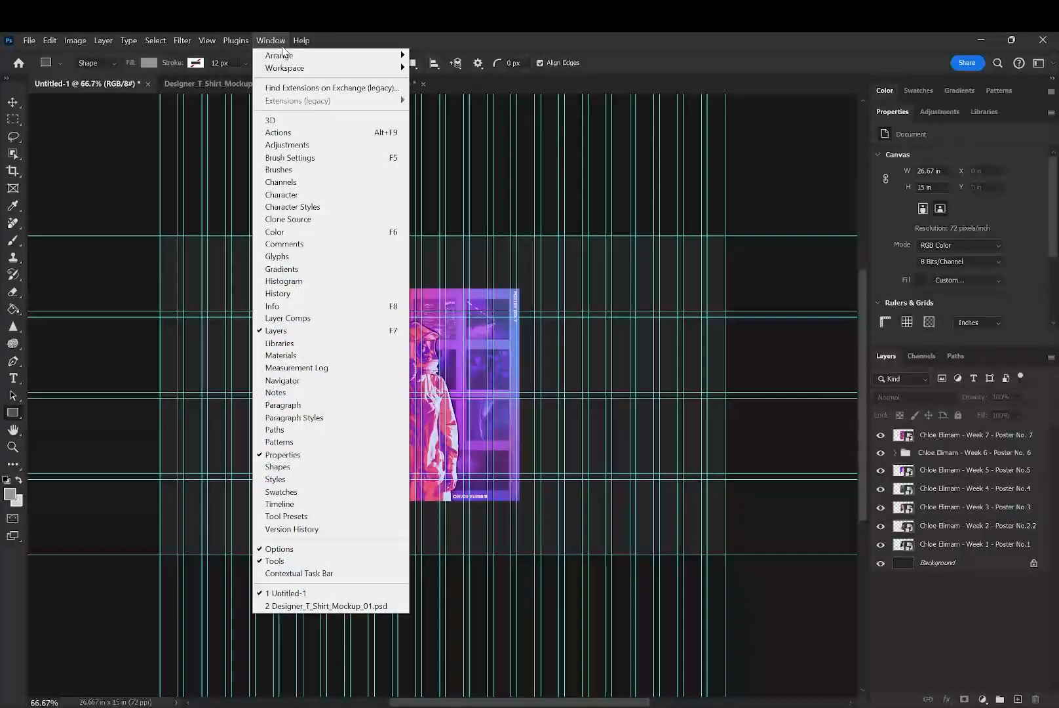
pyautogui.click(282, 45)
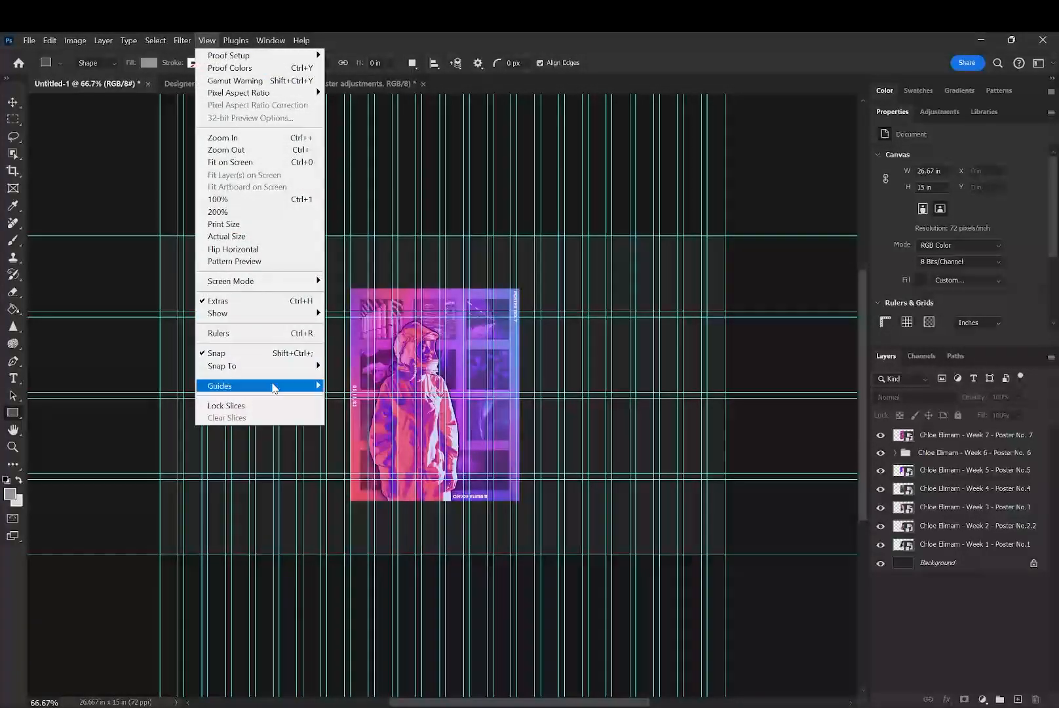
pyautogui.moveTo(275, 386)
pyautogui.click(385, 414)
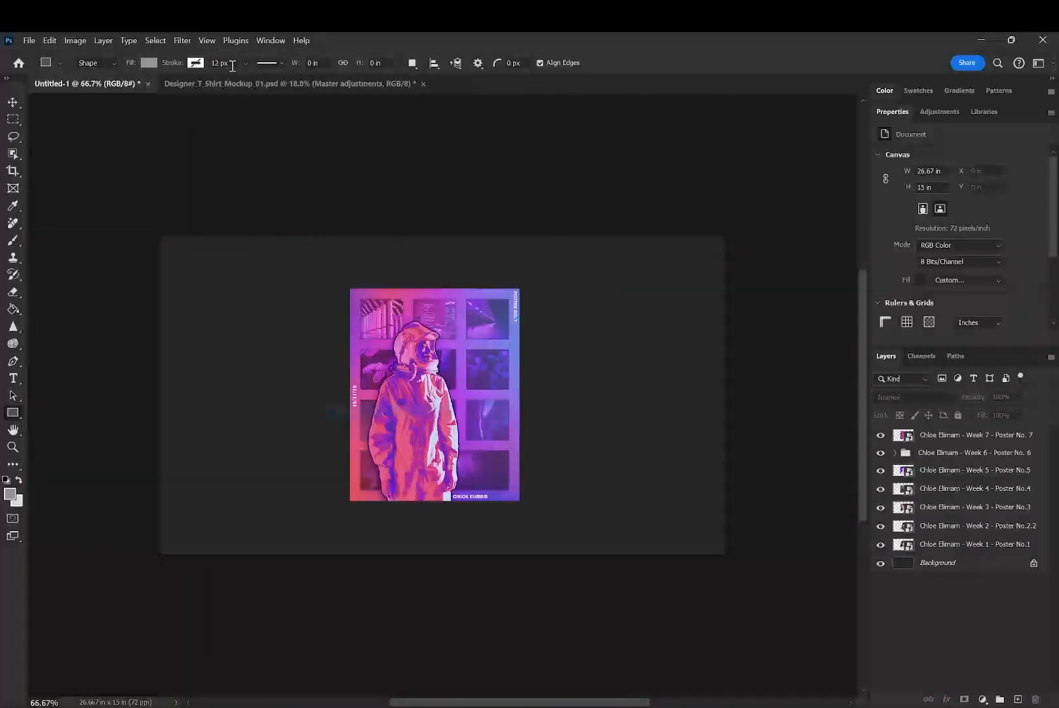
# - Create a new guide layout with 9 columns and no column gutter, and hide the guides
pyautogui.click(206, 41)
pyautogui.moveTo(250, 387)
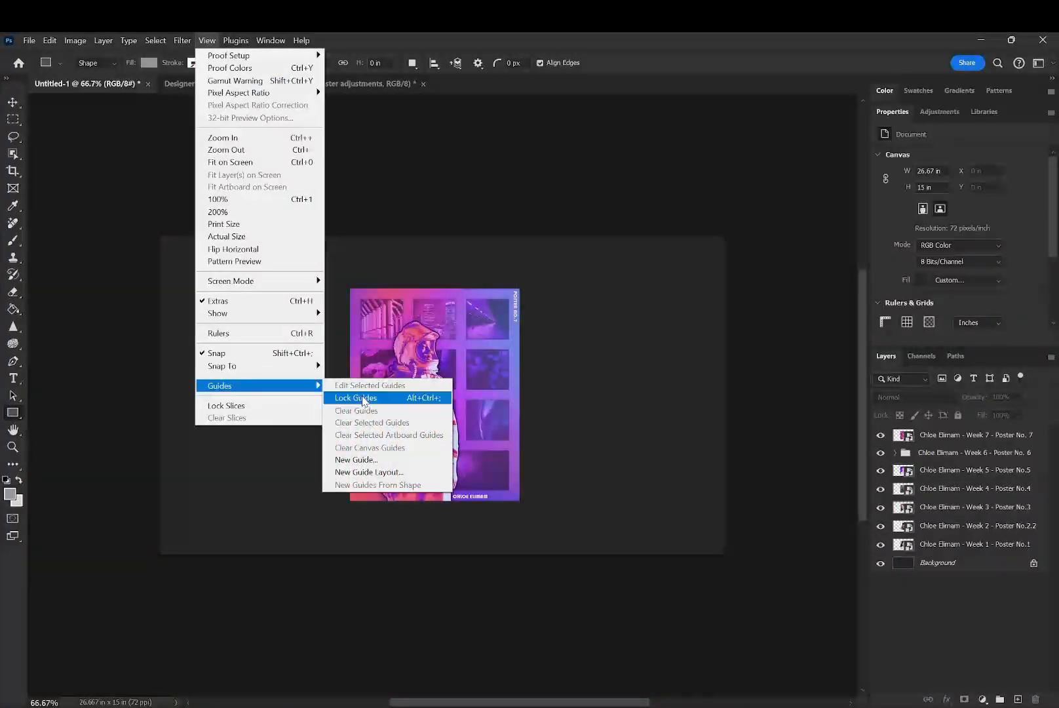
pyautogui.click(377, 470)
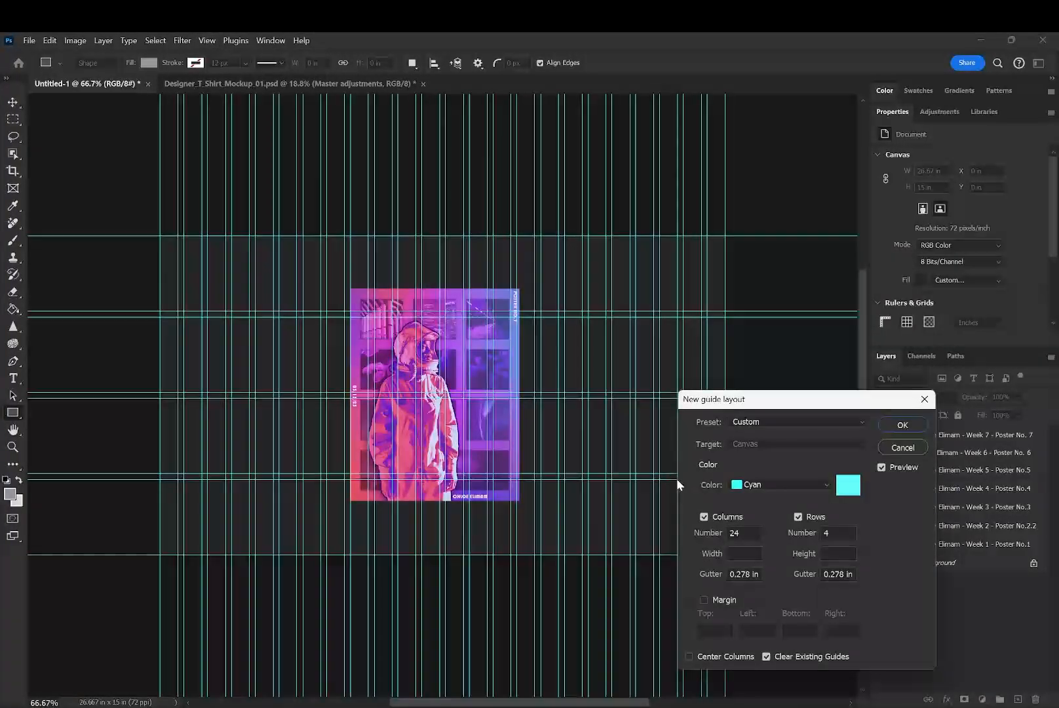
pyautogui.doubleClick(738, 533)
pyautogui.write('12')
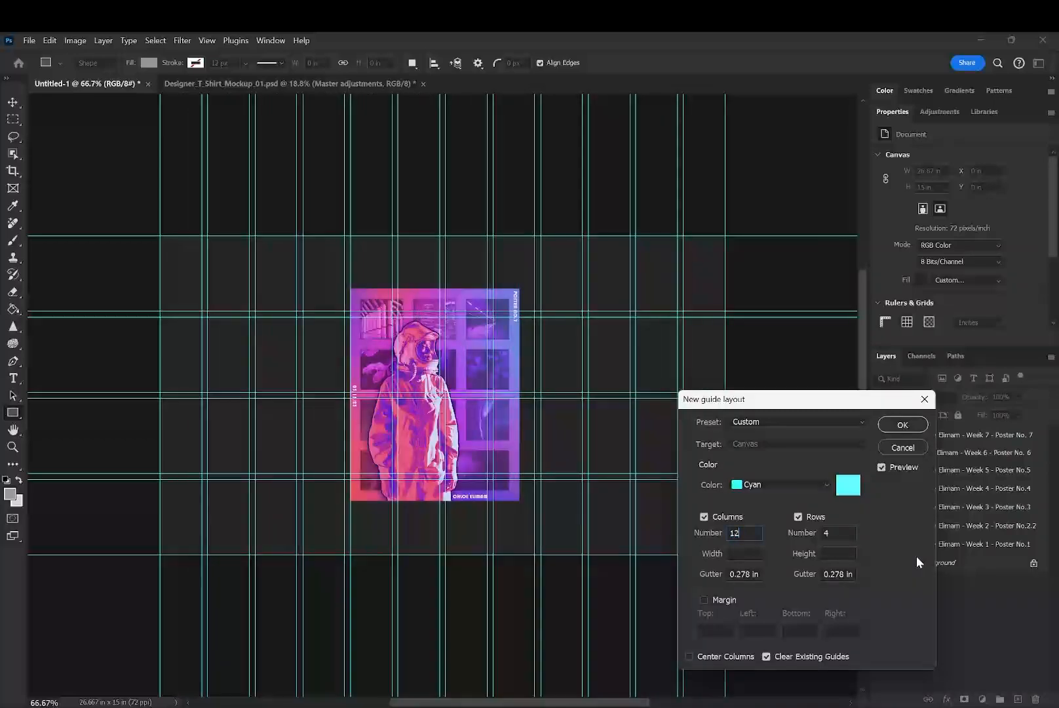
pyautogui.moveTo(751, 535); pyautogui.dragTo(658, 531)
pyautogui.write('9')
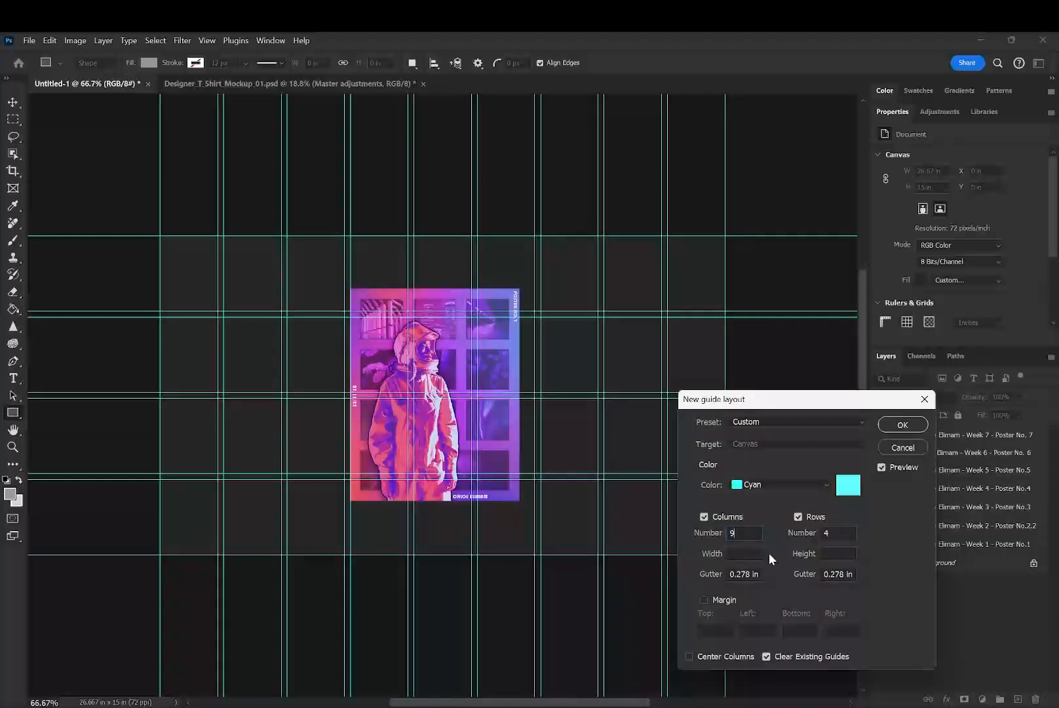
pyautogui.click(734, 574)
pyautogui.write('0')
pyautogui.press('Return')
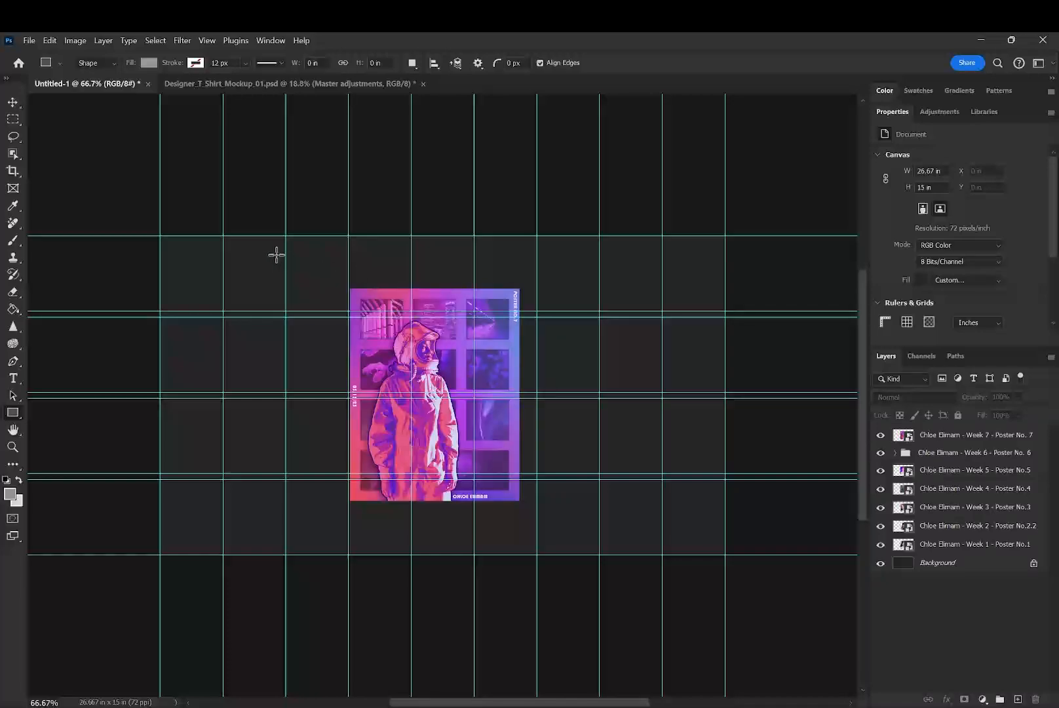
pyautogui.hotkey('ctrl', ';')
pyautogui.click(212, 42)
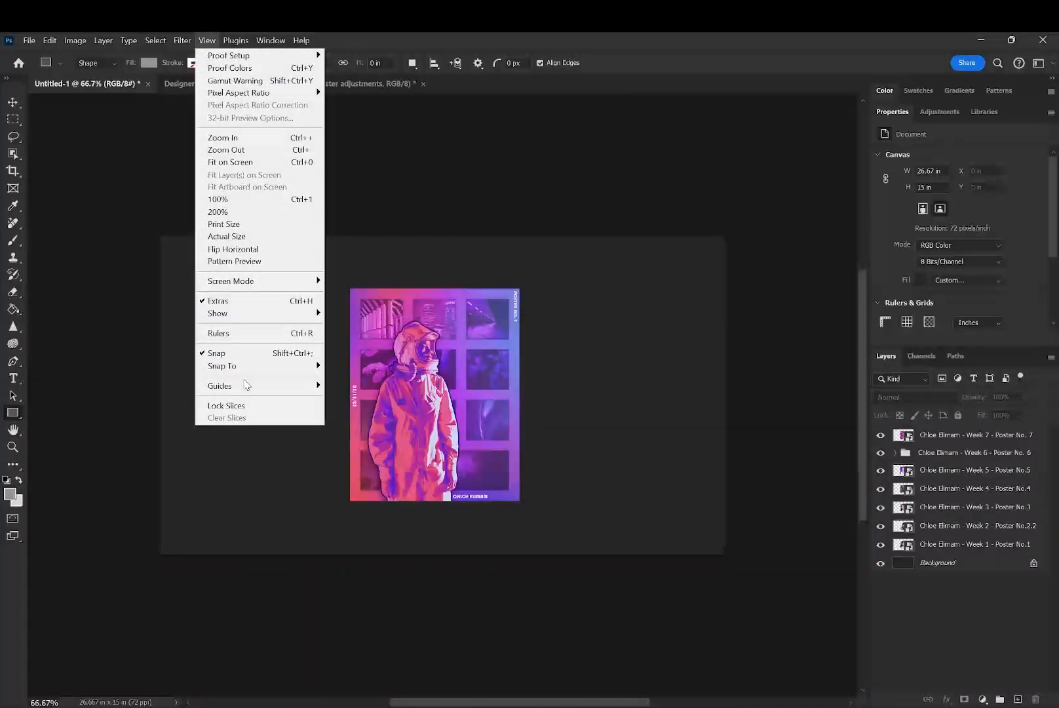
pyautogui.moveTo(247, 385)
pyautogui.click(369, 459)
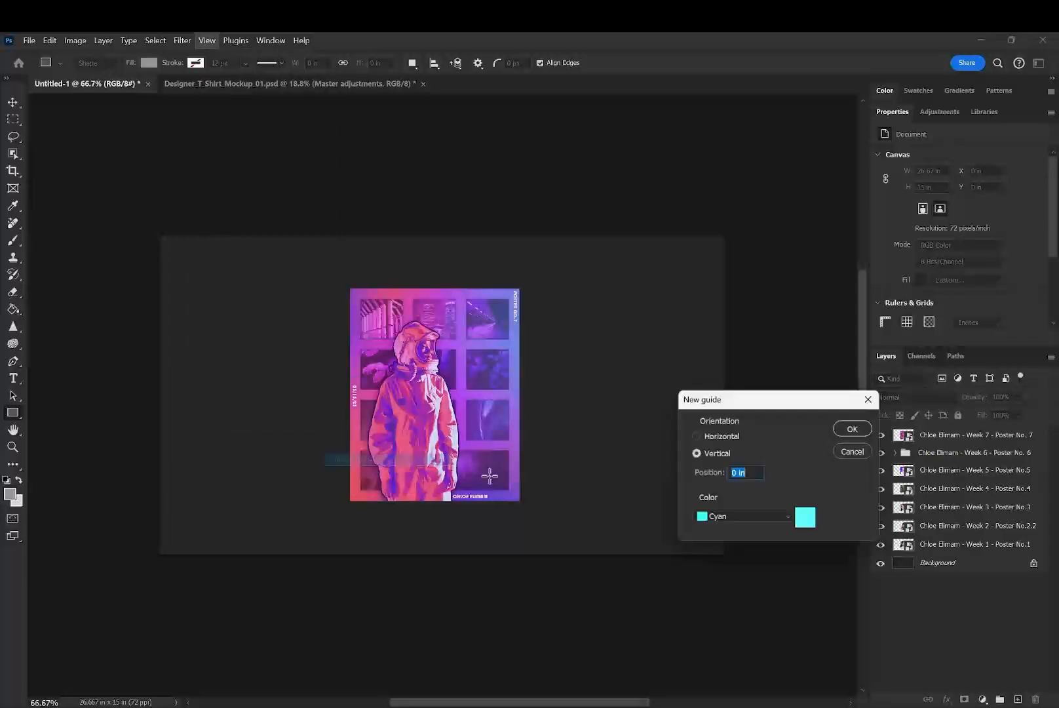
pyautogui.click(852, 452)
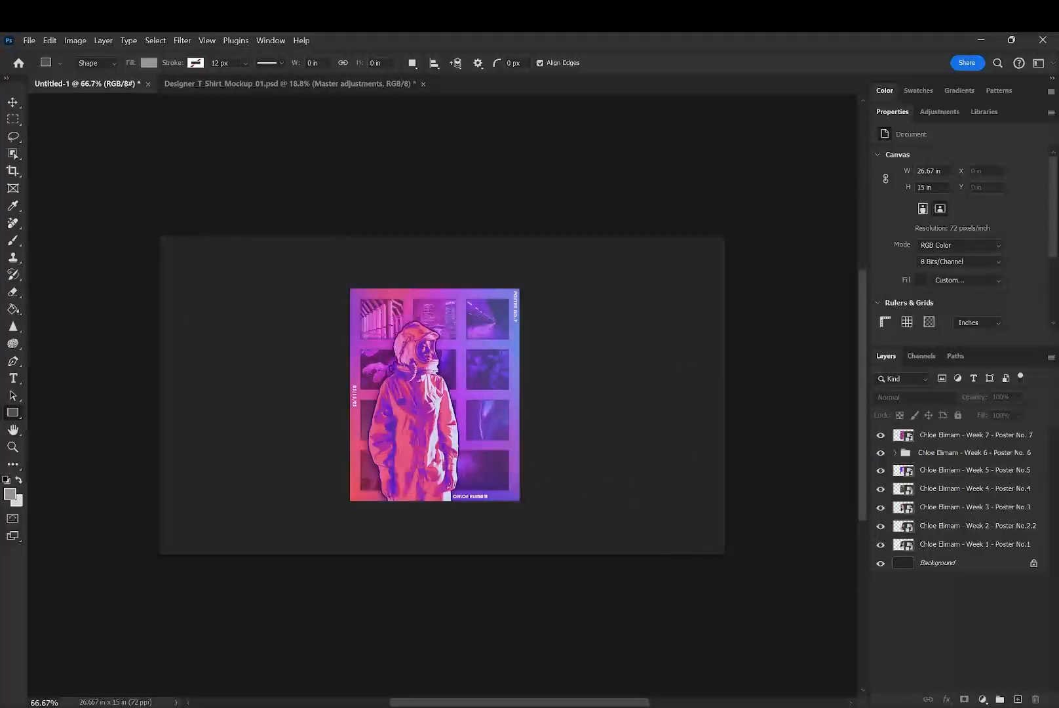
# - Start another guide layout without column or row numbers, using 8 in column width, 10 in row height and no row gutter
pyautogui.click(213, 42)
pyautogui.moveTo(247, 385)
pyautogui.click(365, 472)
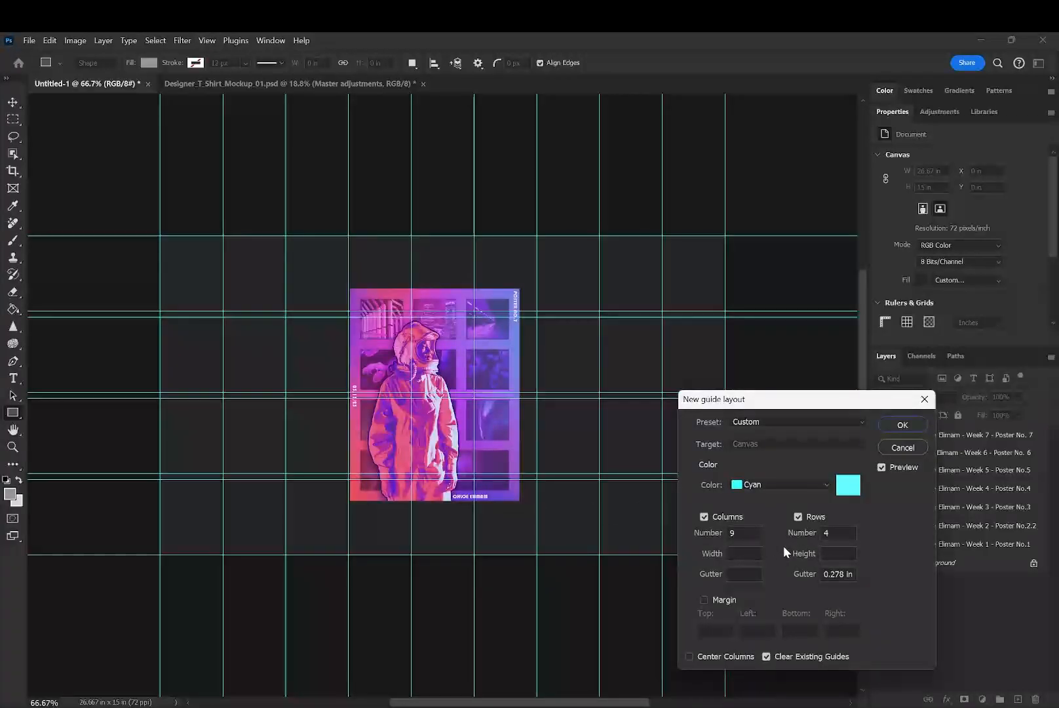
pyautogui.click(812, 532)
pyautogui.press('BackSpace')
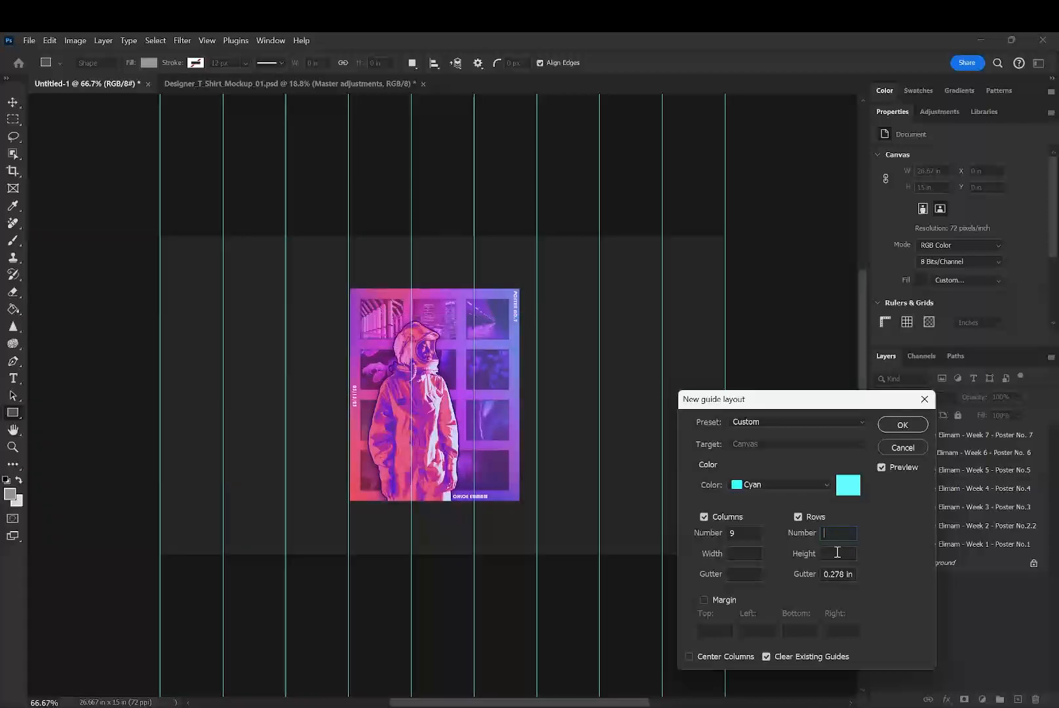
pyautogui.click(687, 533)
pyautogui.press('BackSpace')
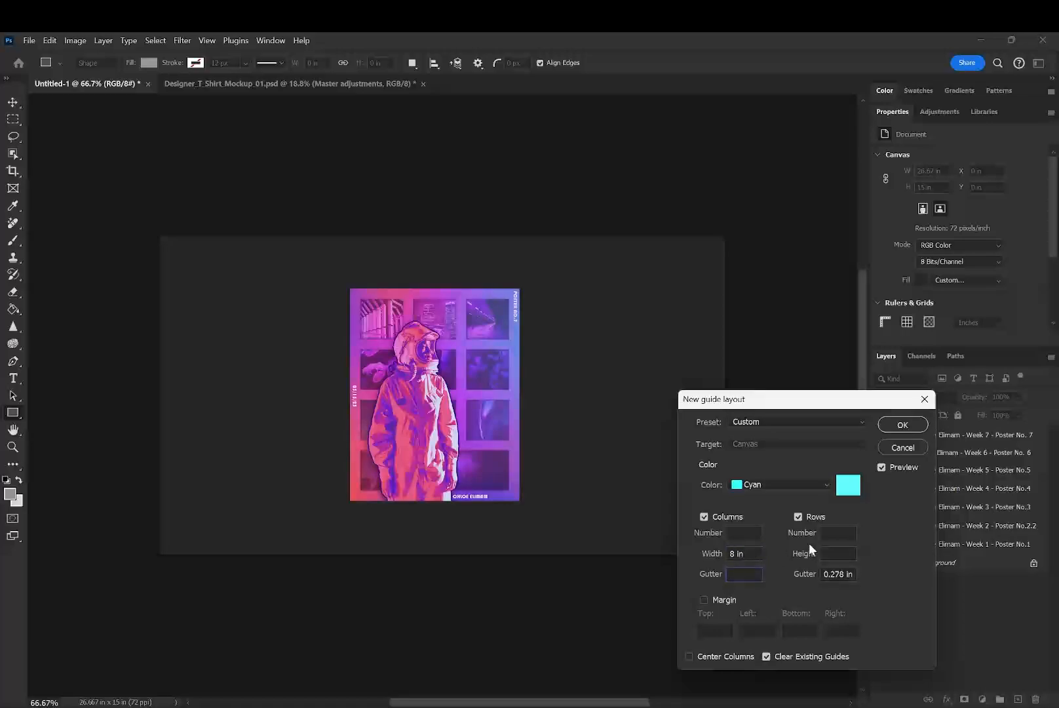
pyautogui.write('10')
pyautogui.moveTo(853, 574); pyautogui.dragTo(792, 578)
pyautogui.press('BackSpace')
# - Set the guide layout to 8 columns and 10 rows, clearing the column width and row height
pyautogui.click(751, 534)
pyautogui.write('8')
pyautogui.click(752, 557)
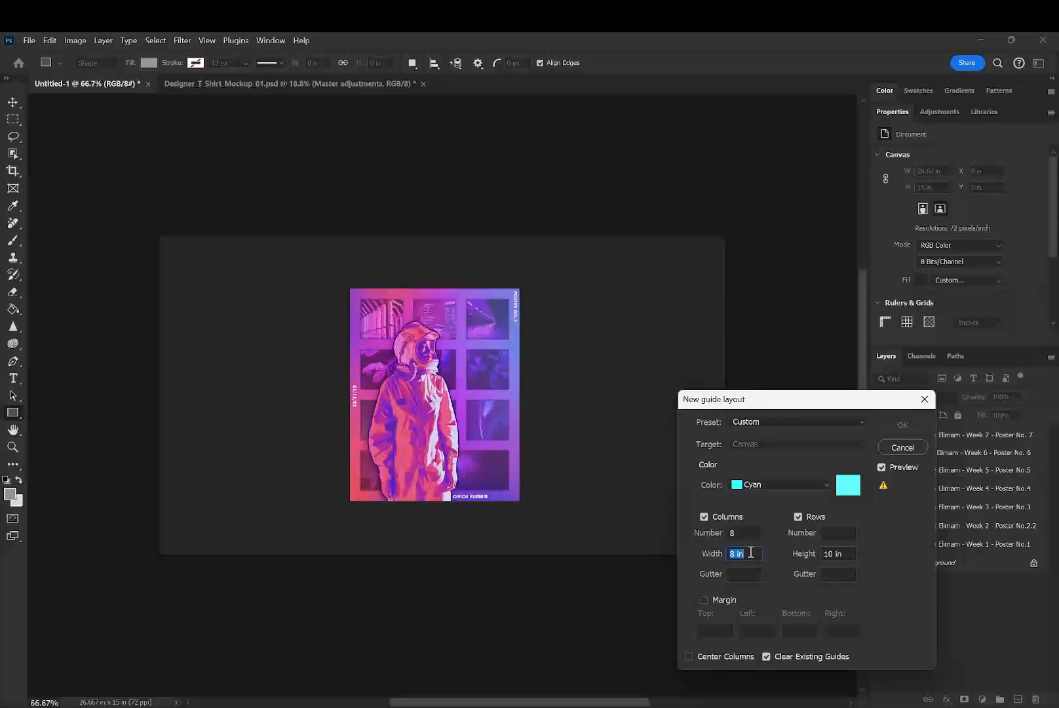
pyautogui.press('BackSpace')
pyautogui.write('10')
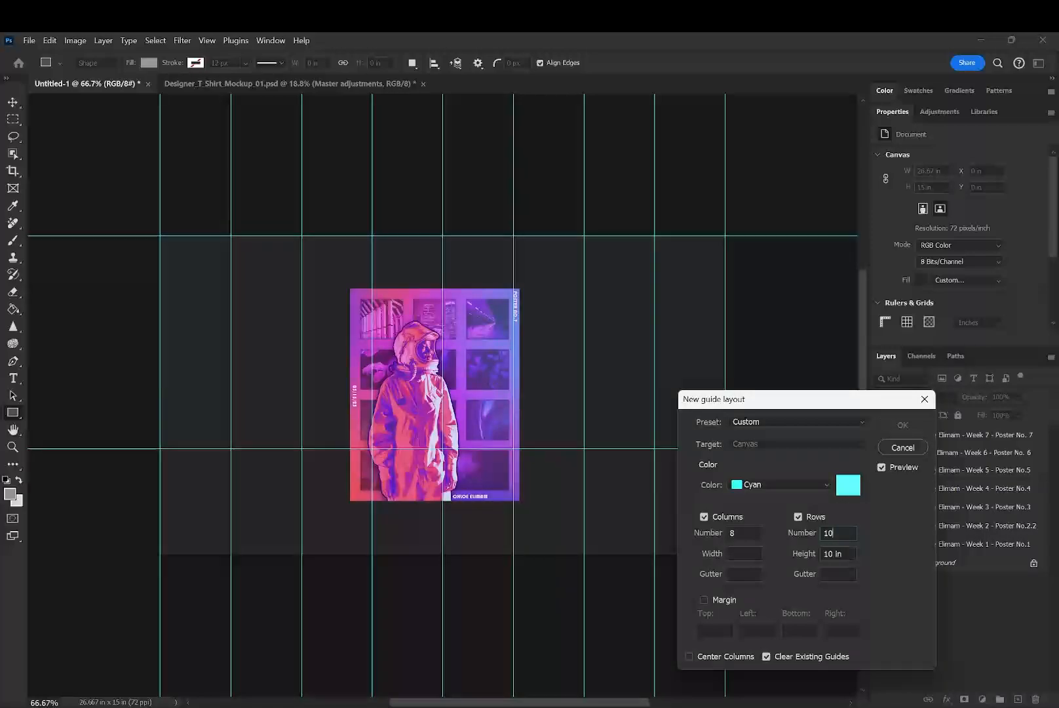
pyautogui.press('BackSpace')
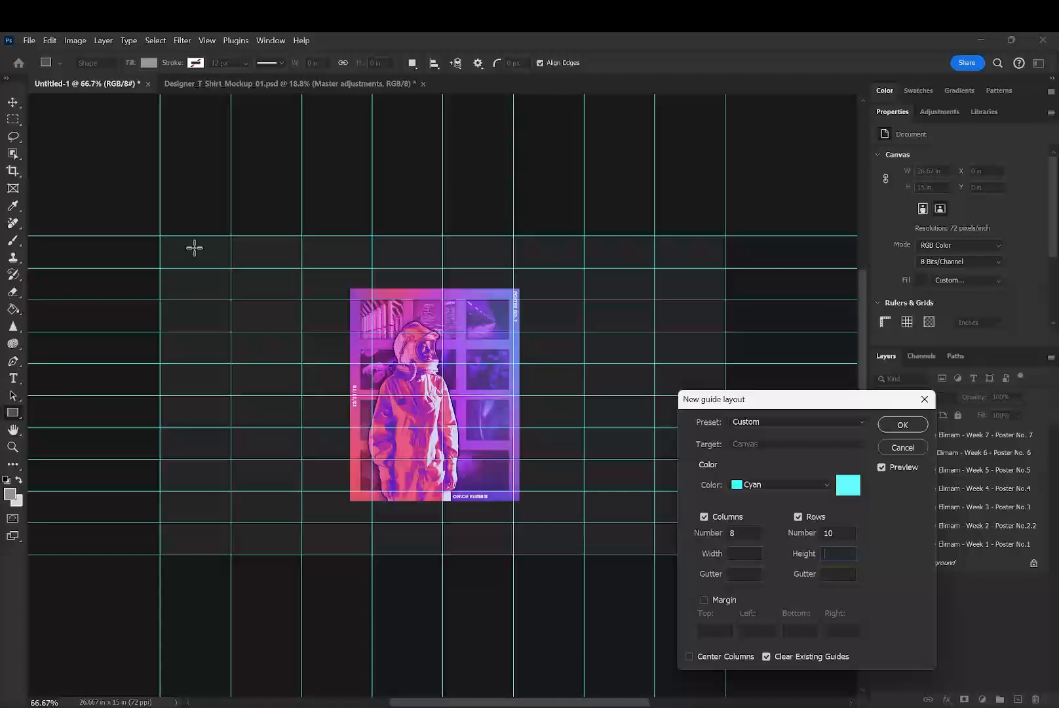
# - Change the guide layout to 10 columns and 8 rows
pyautogui.click(842, 537)
pyautogui.moveTo(841, 536); pyautogui.dragTo(656, 530)
pyautogui.press('BackSpace')
pyautogui.write('10')
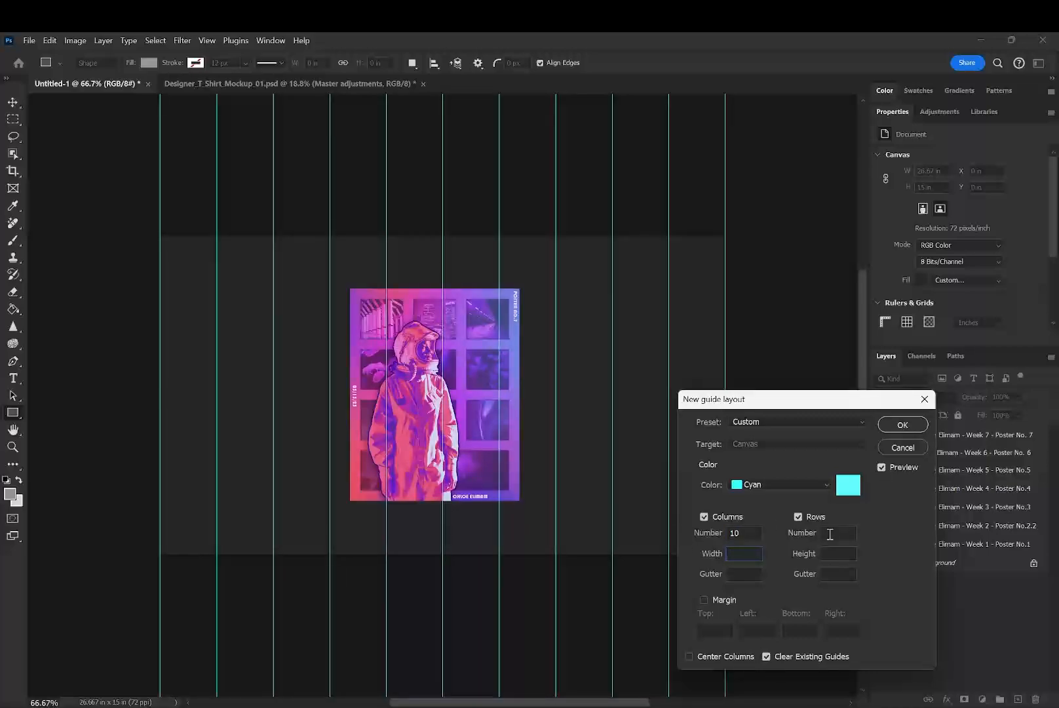
pyautogui.write('8')
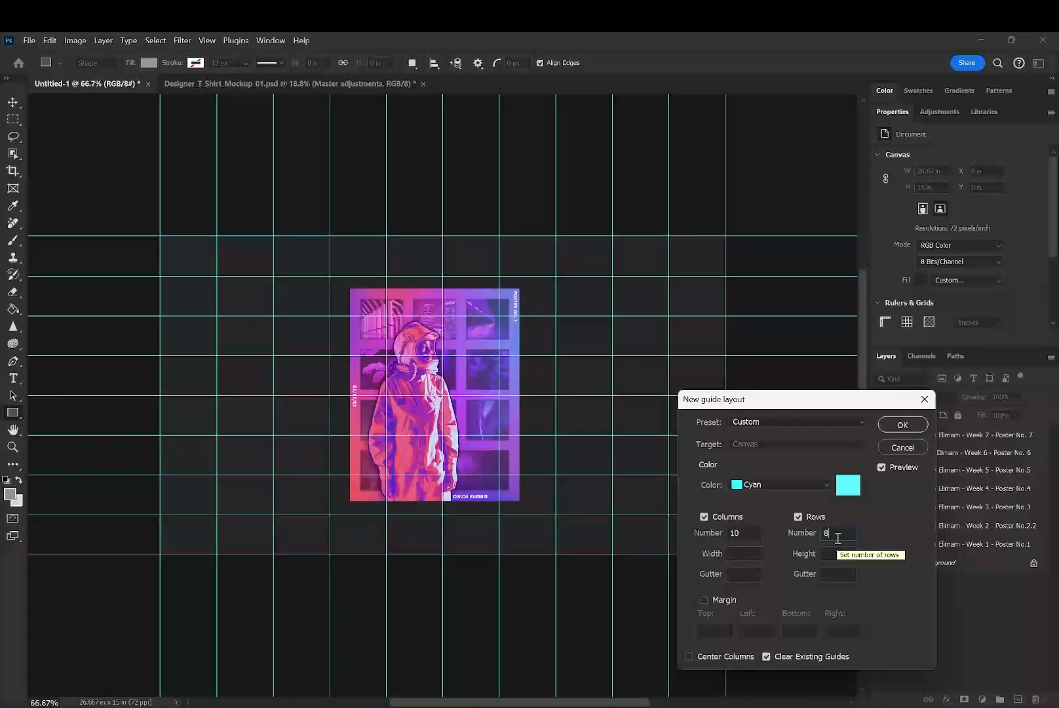
# - Enable margins in the guide layout and set the top margin to 1/8 in
pyautogui.click(704, 600)
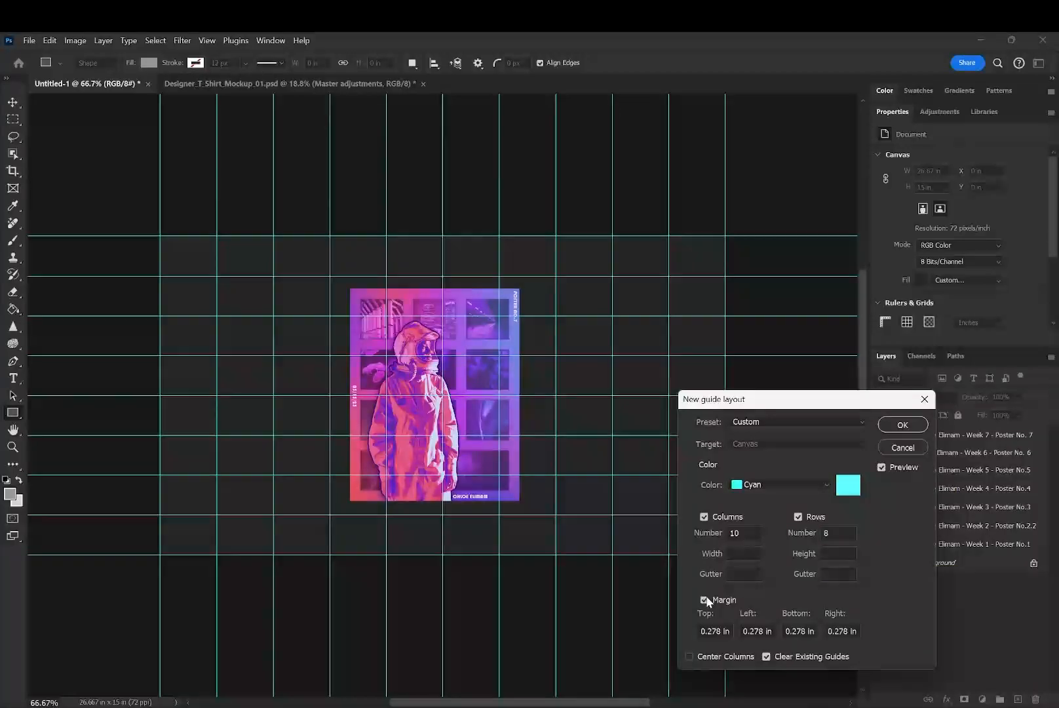
pyautogui.moveTo(729, 632); pyautogui.dragTo(703, 633)
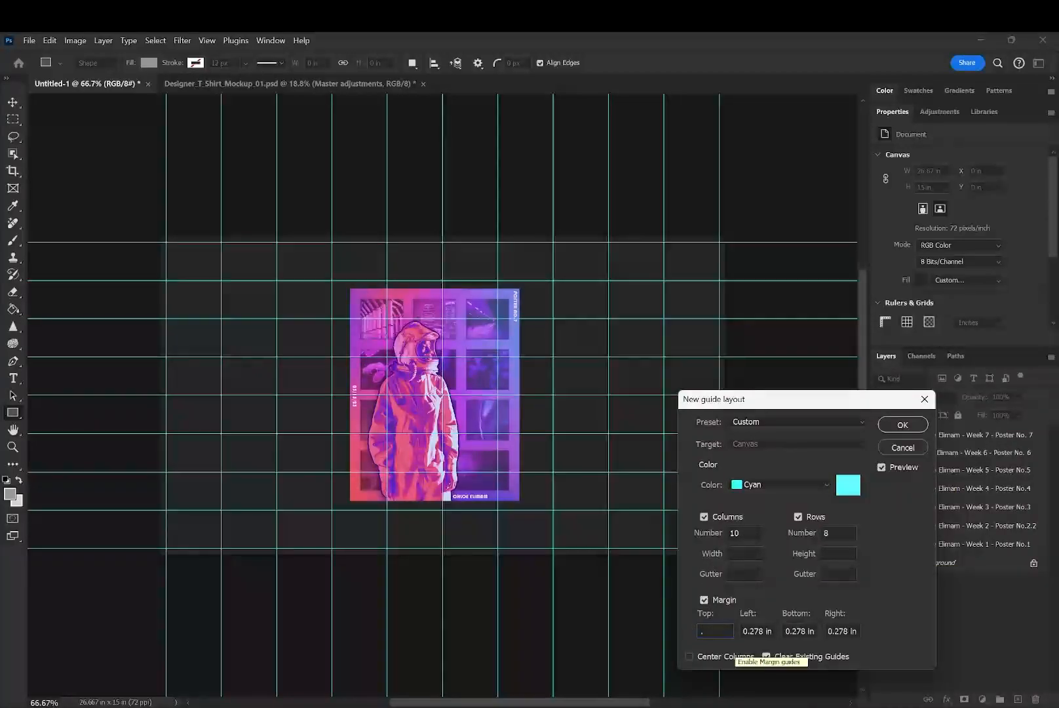
pyautogui.press('BackSpace')
pyautogui.write('1/8th')
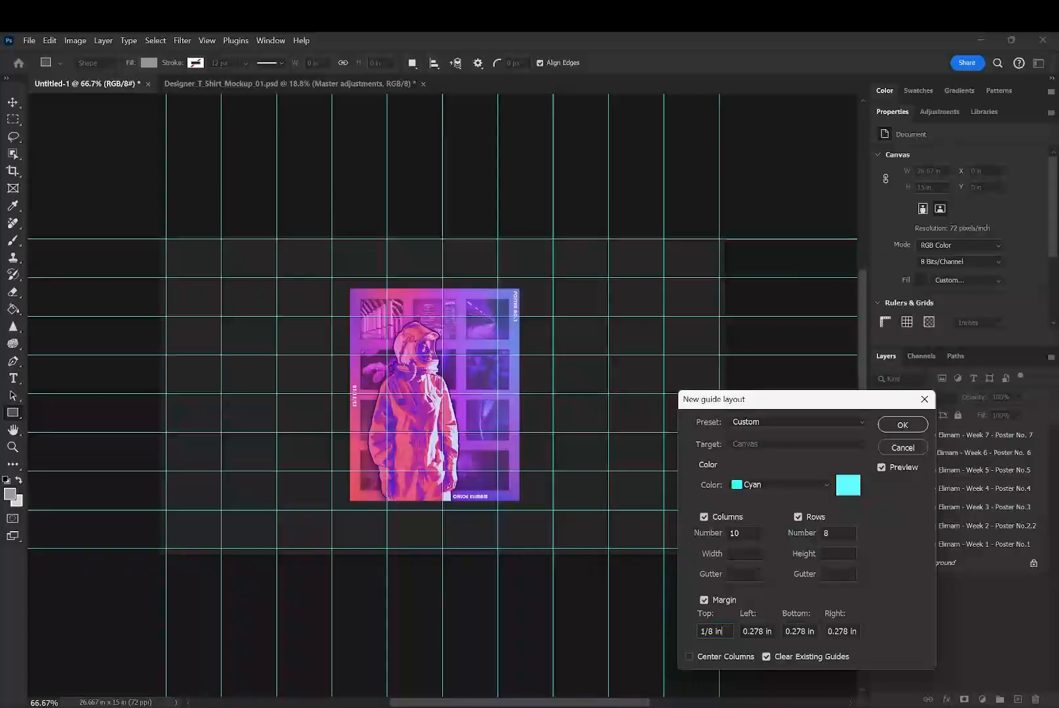
# - Create the guide layout, and hide the guides and the interface panels
pyautogui.press('Return')
pyautogui.press('Tab')
pyautogui.hotkey('ctrl', ';')
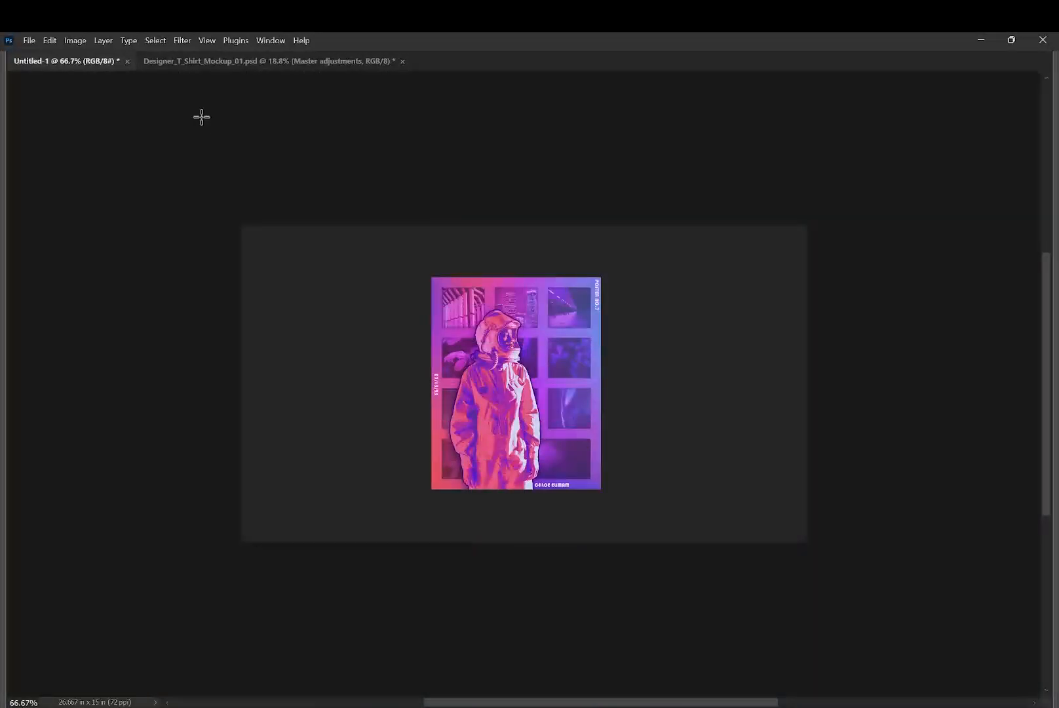
# - Switch to the Designer_T_Shirt_Mockup_01.psd document and reset the Essentials workspace
pyautogui.press('f')
pyautogui.press('f')
pyautogui.press('f')
pyautogui.click(228, 62)
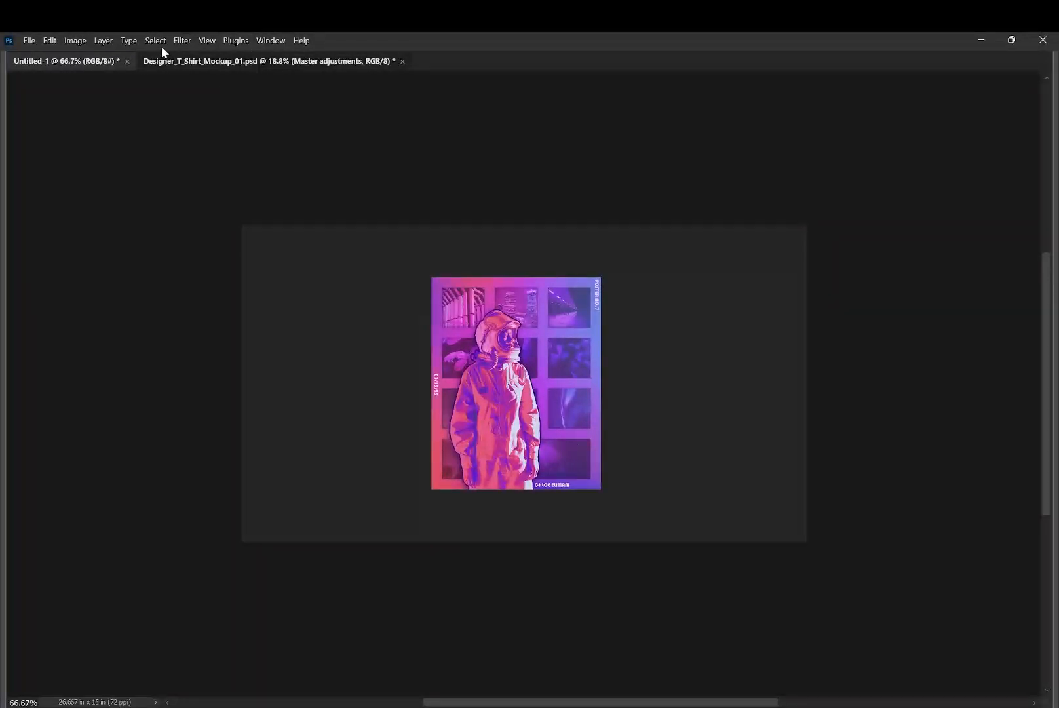
pyautogui.click(206, 41)
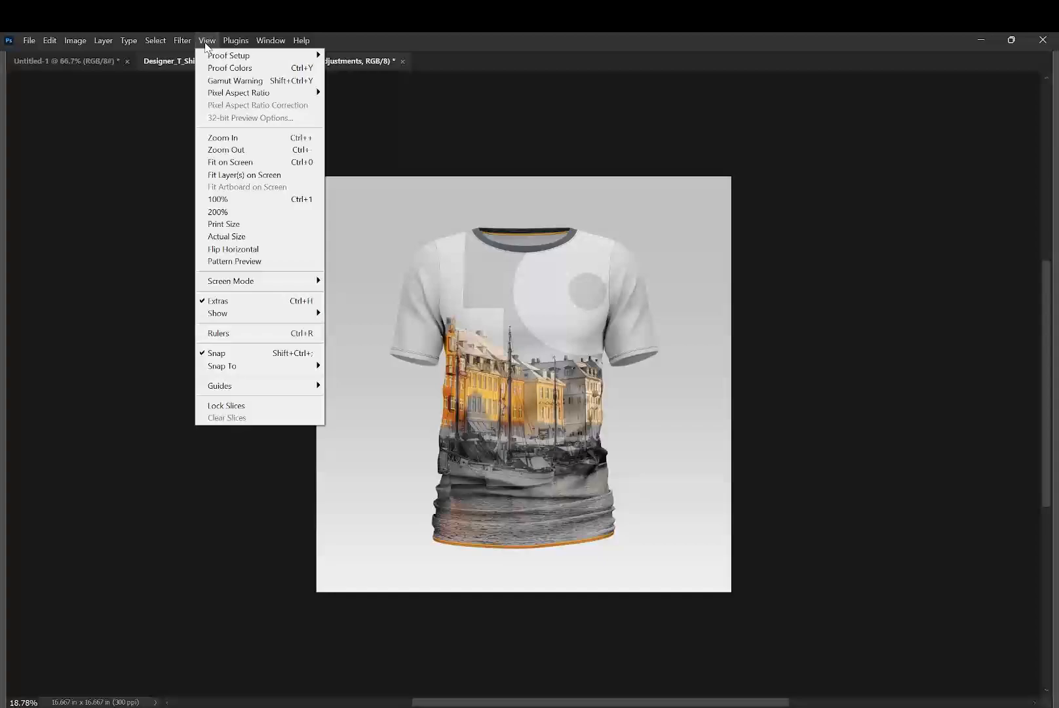
pyautogui.moveTo(271, 42)
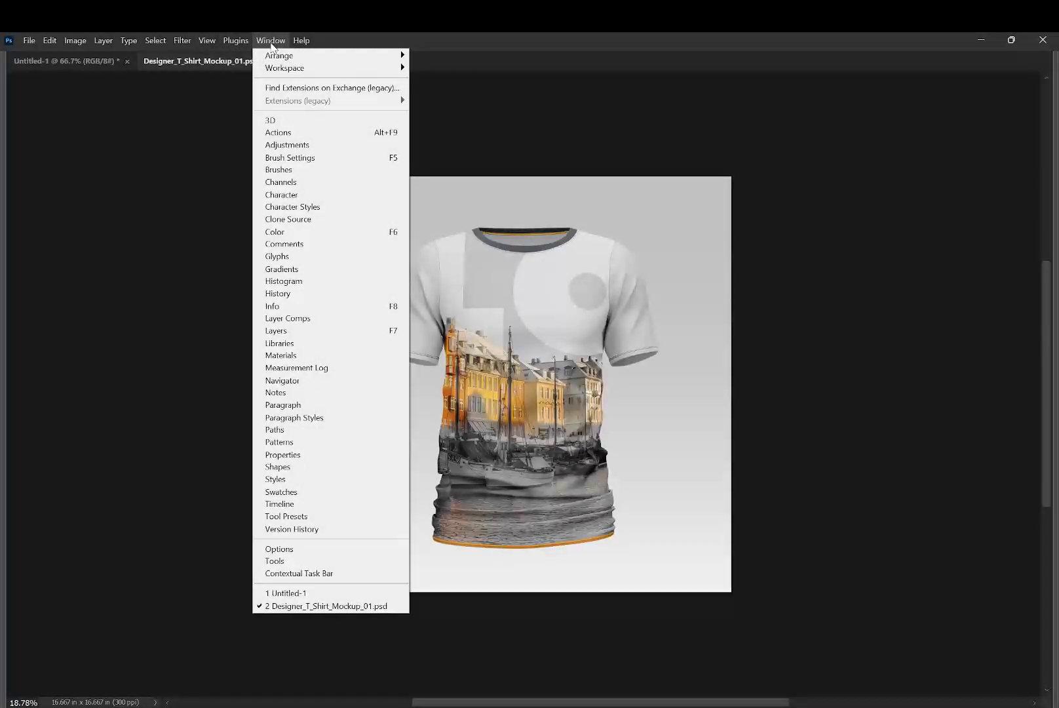
pyautogui.moveTo(308, 68)
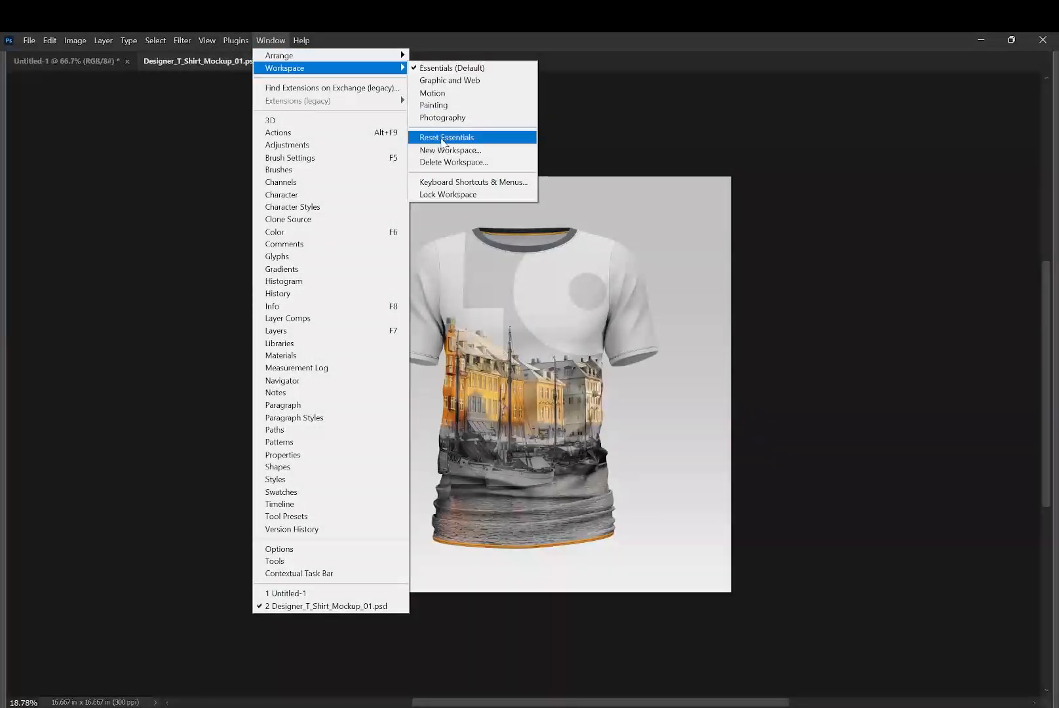
pyautogui.click(461, 137)
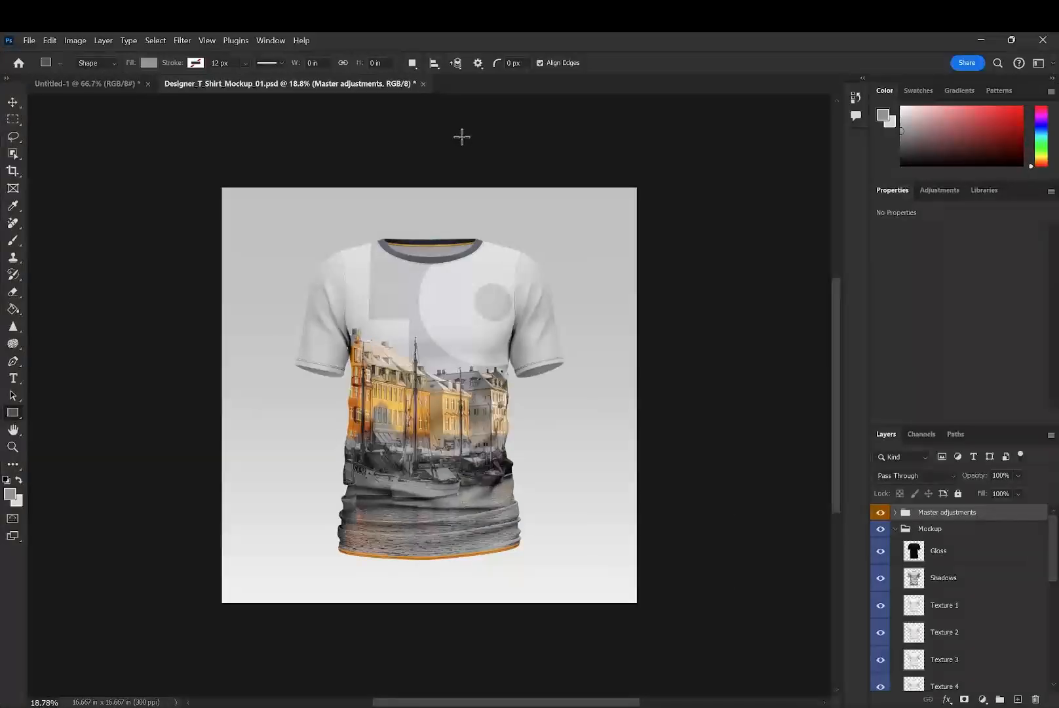
# - Switch back to the Untitled-1 document and open the settings for a new guide layout
pyautogui.click(208, 41)
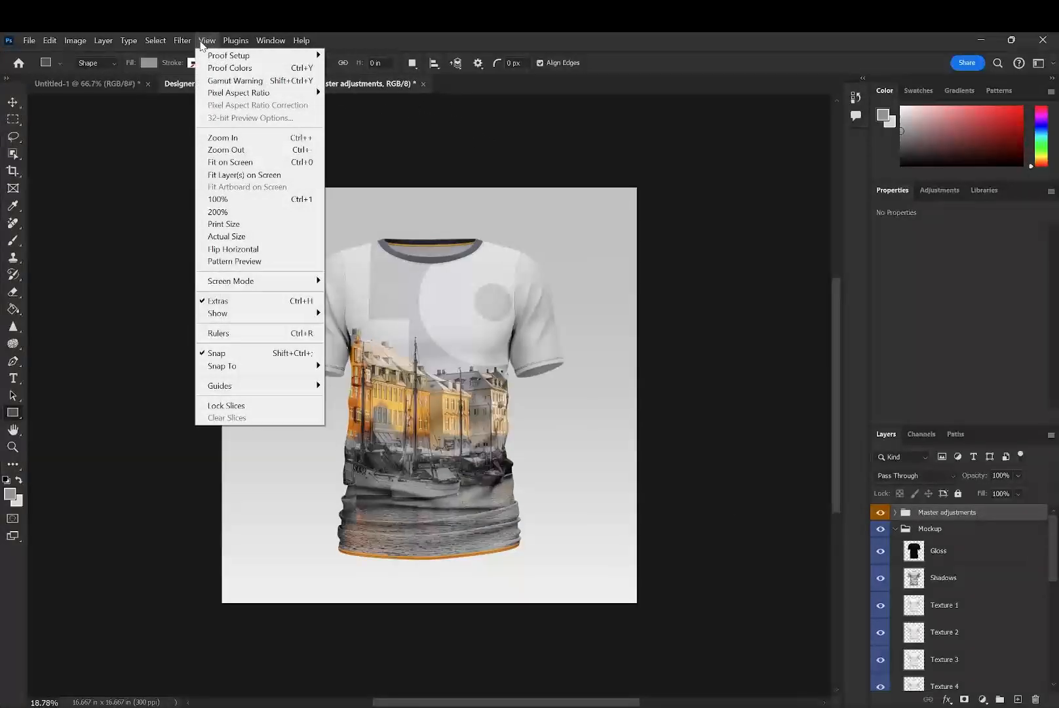
pyautogui.moveTo(253, 386)
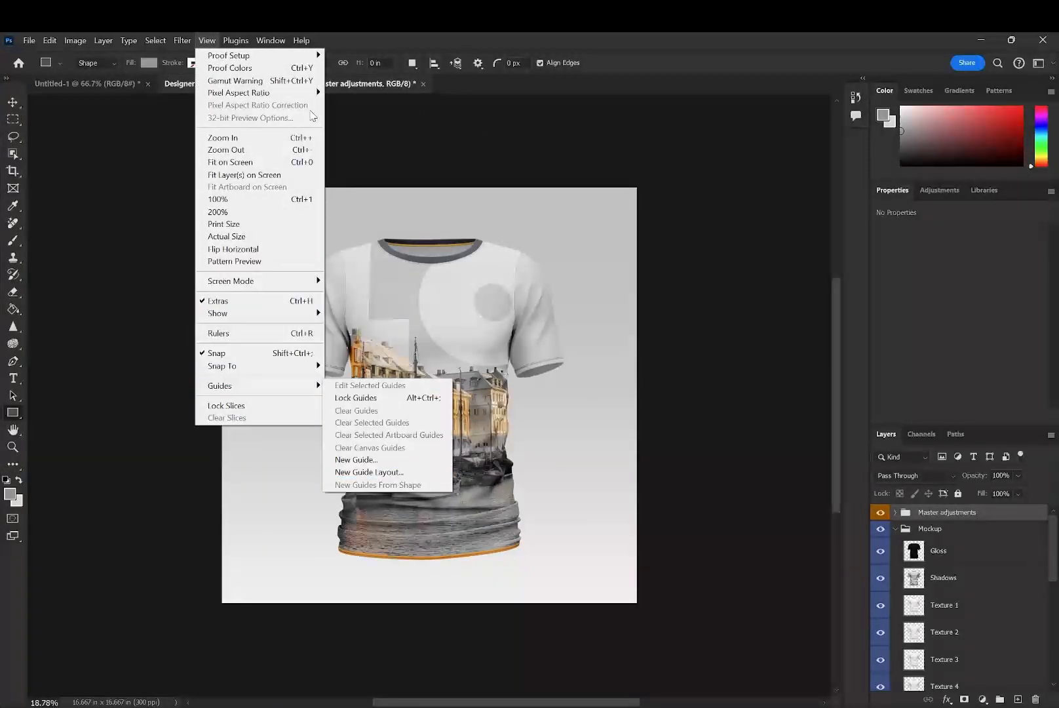
pyautogui.click(99, 84)
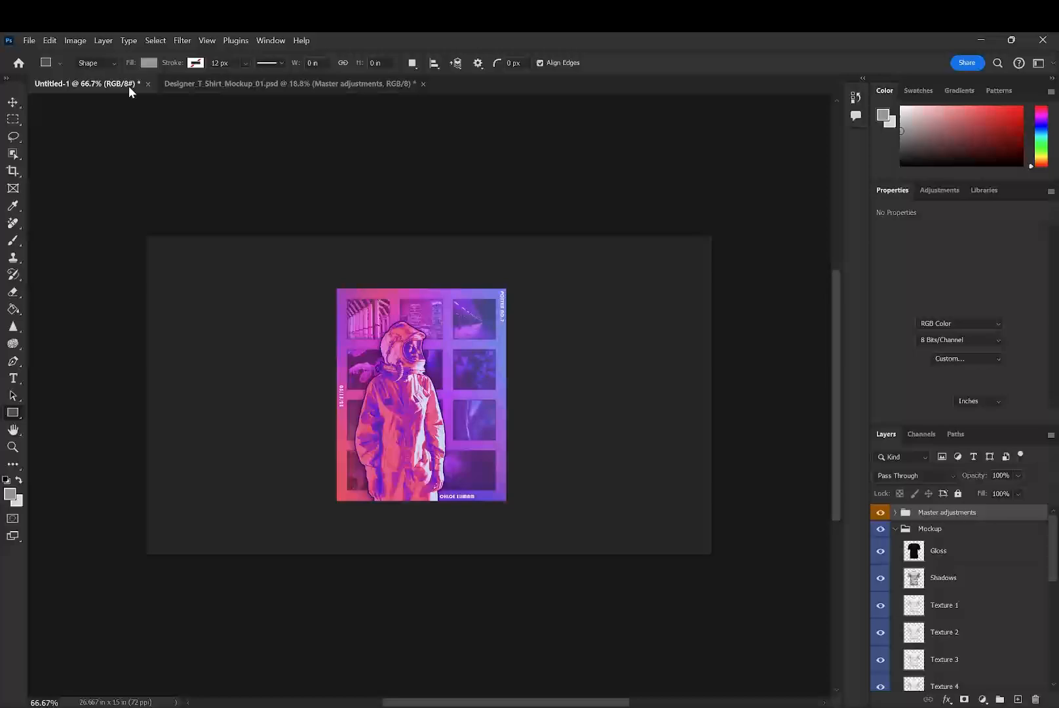
pyautogui.click(207, 41)
pyautogui.moveTo(289, 390)
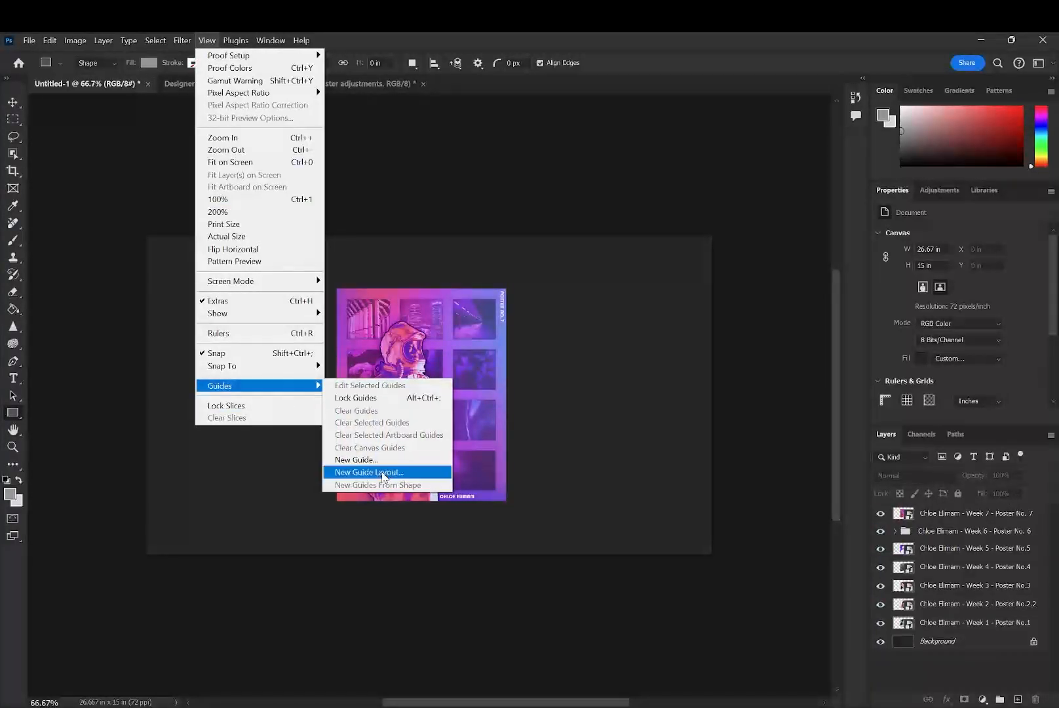
pyautogui.click(384, 472)
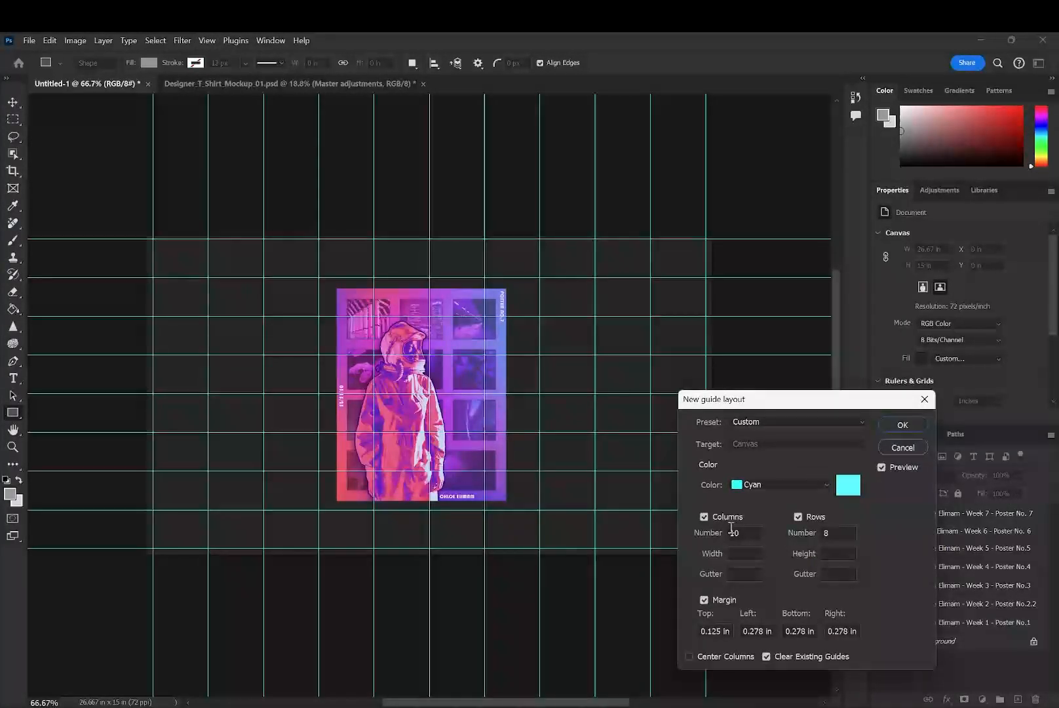
# - Create the guide layout from the 8 Column preset with margins enabled
pyautogui.click(705, 517)
pyautogui.click(705, 517)
pyautogui.click(747, 533)
pyautogui.click(777, 423)
pyautogui.click(813, 459)
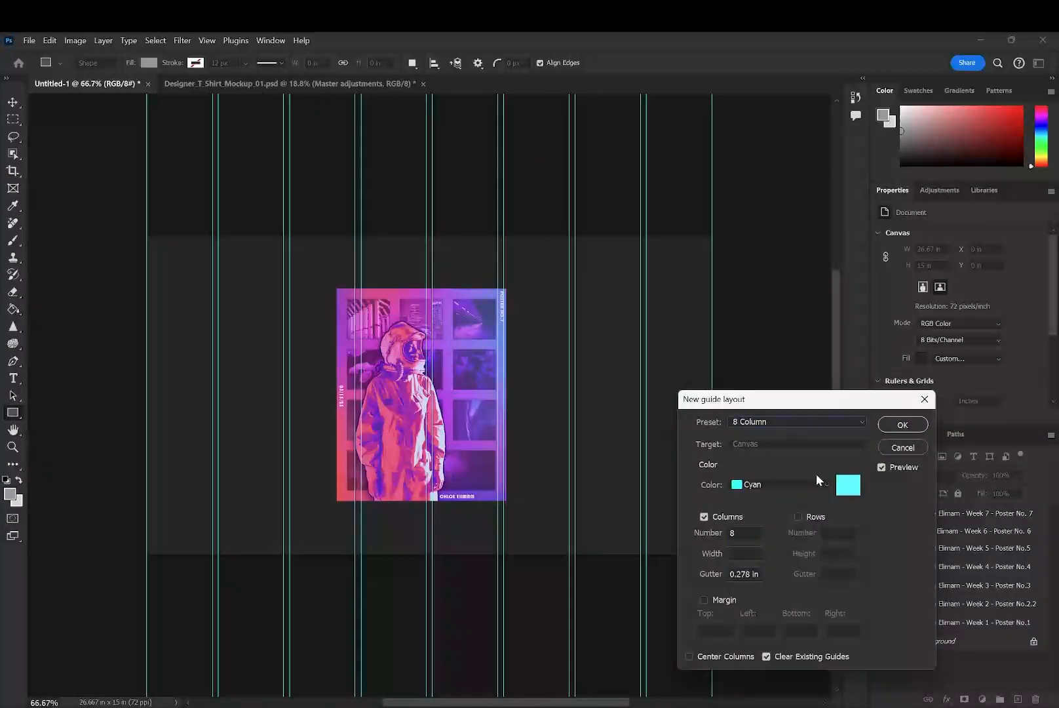
pyautogui.click(705, 600)
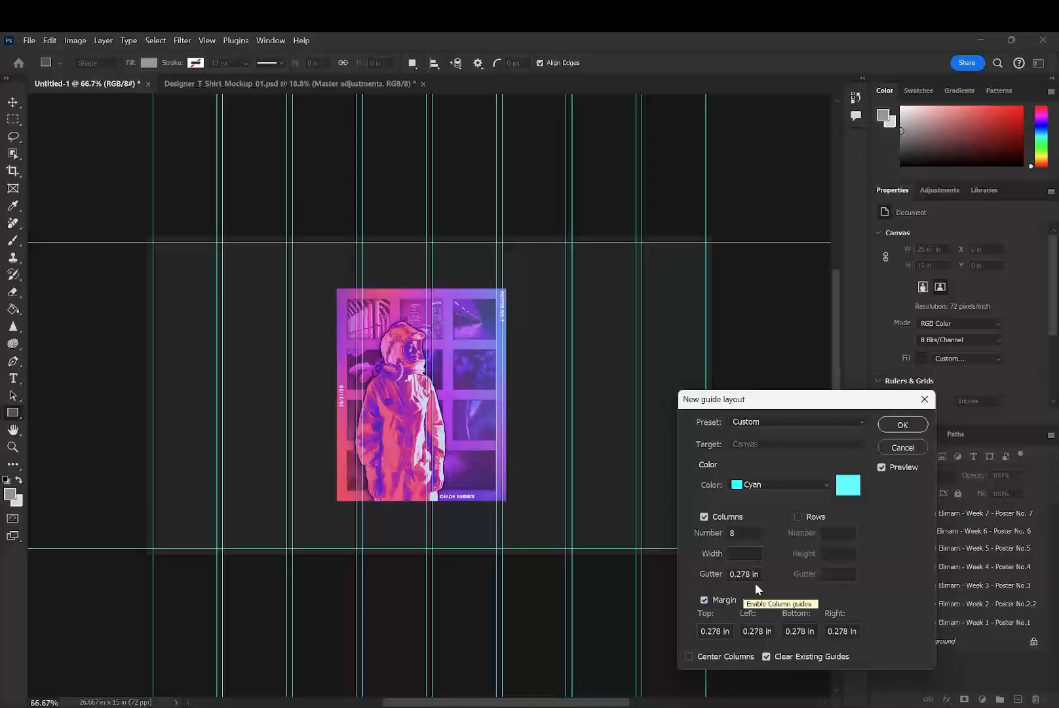
pyautogui.click(895, 426)
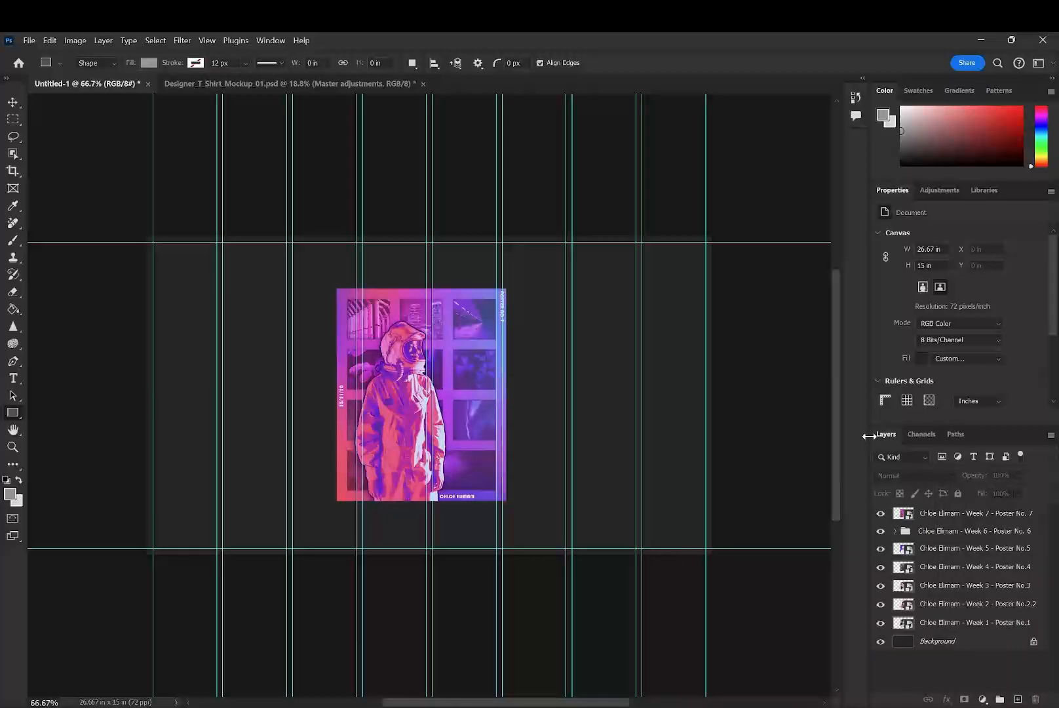
# - Group all the poster layers above the background and hide the group
pyautogui.click(962, 624)
pyautogui.click(972, 515)
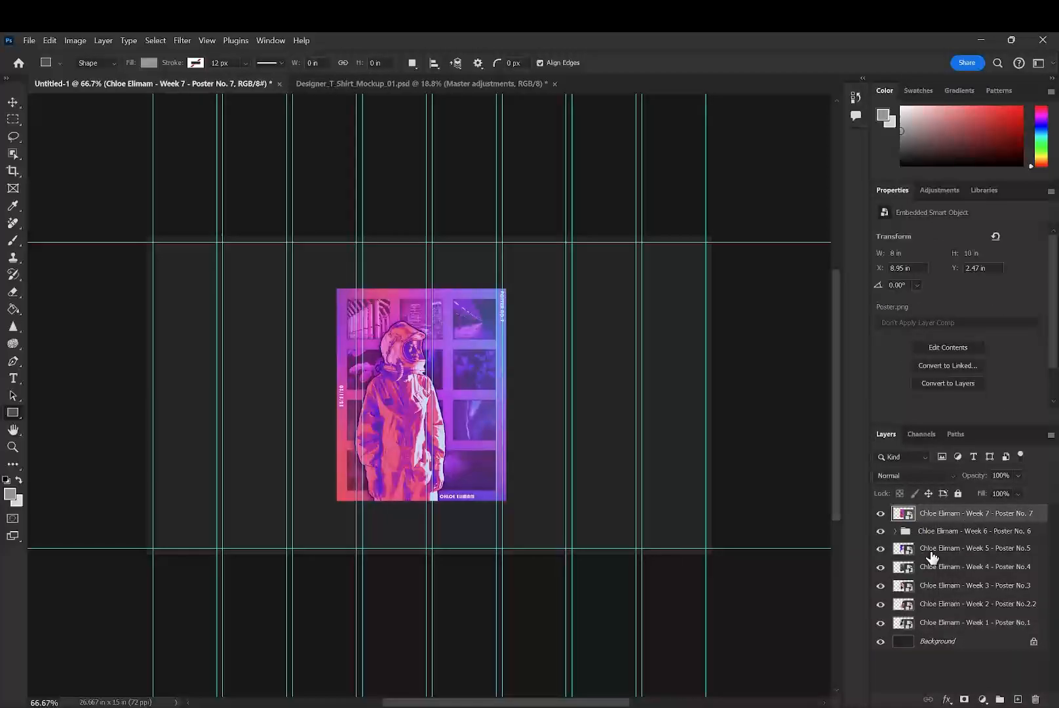
pyautogui.keyDown('shift'); pyautogui.click(942, 623); pyautogui.keyUp('shift')
pyautogui.hotkey('ctrl', 'g')
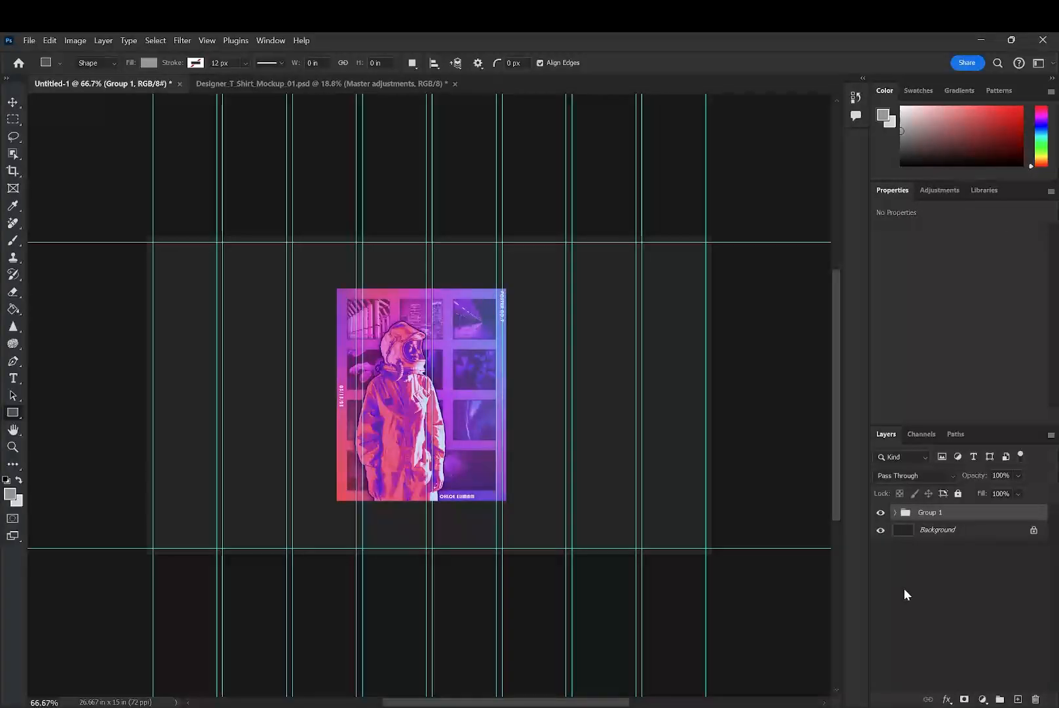
pyautogui.click(881, 512)
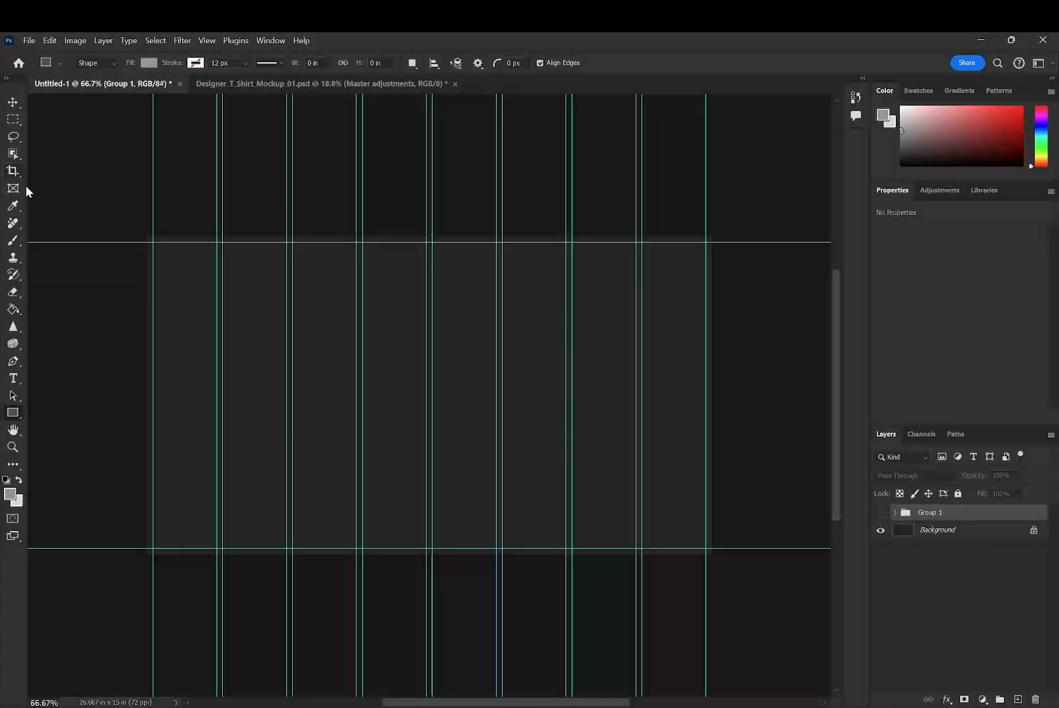
pyautogui.click(24, 187)
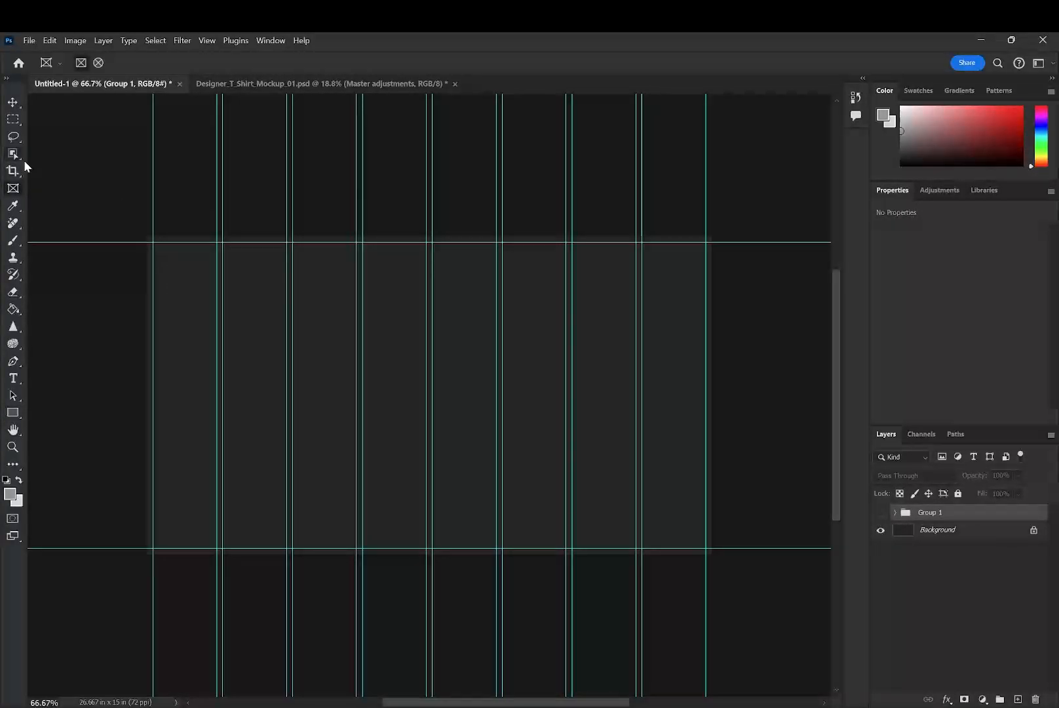
pyautogui.moveTo(293, 265); pyautogui.dragTo(359, 375)
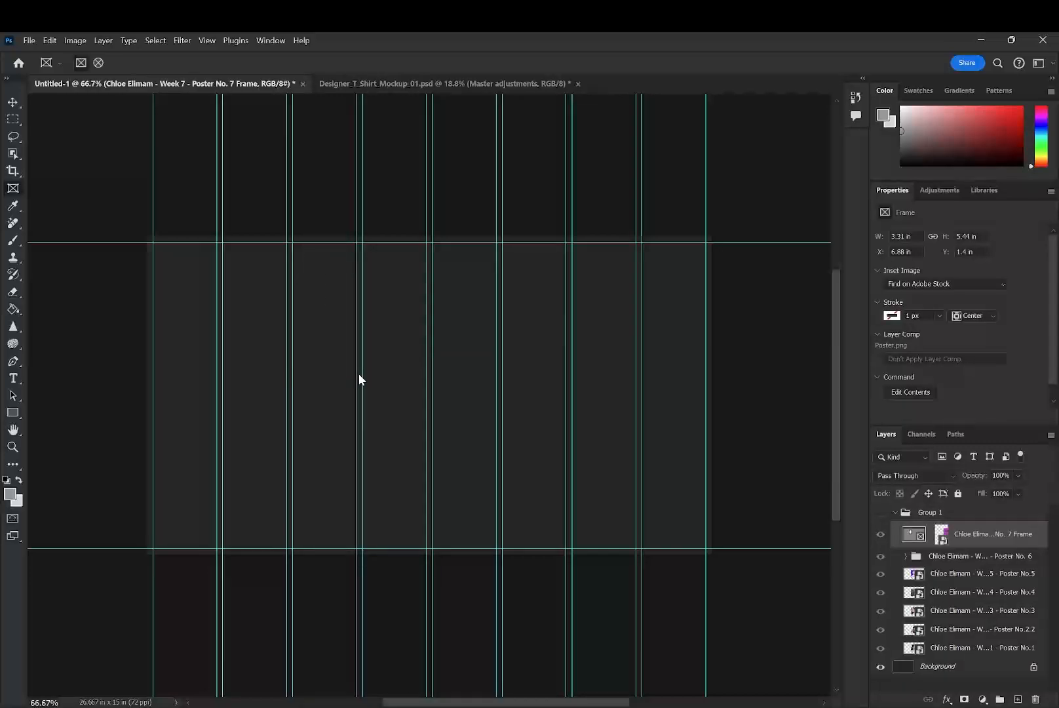
pyautogui.hotkey('ctrl', 'z')
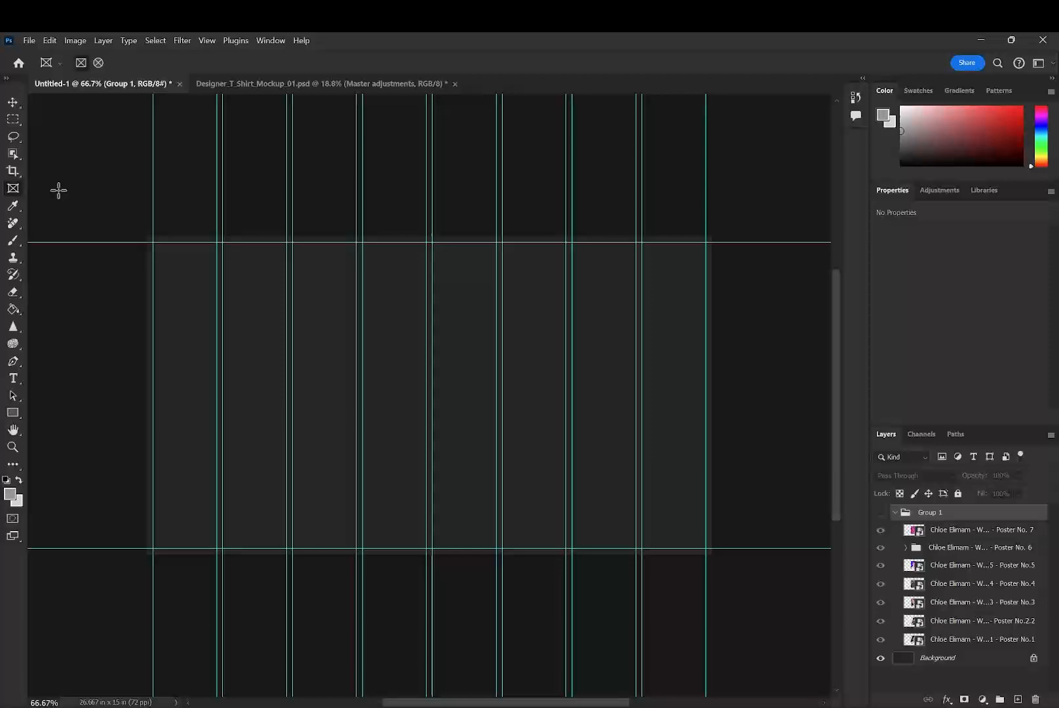
# - Create a rectangle 8 in wide and 10 in high
pyautogui.click(12, 412)
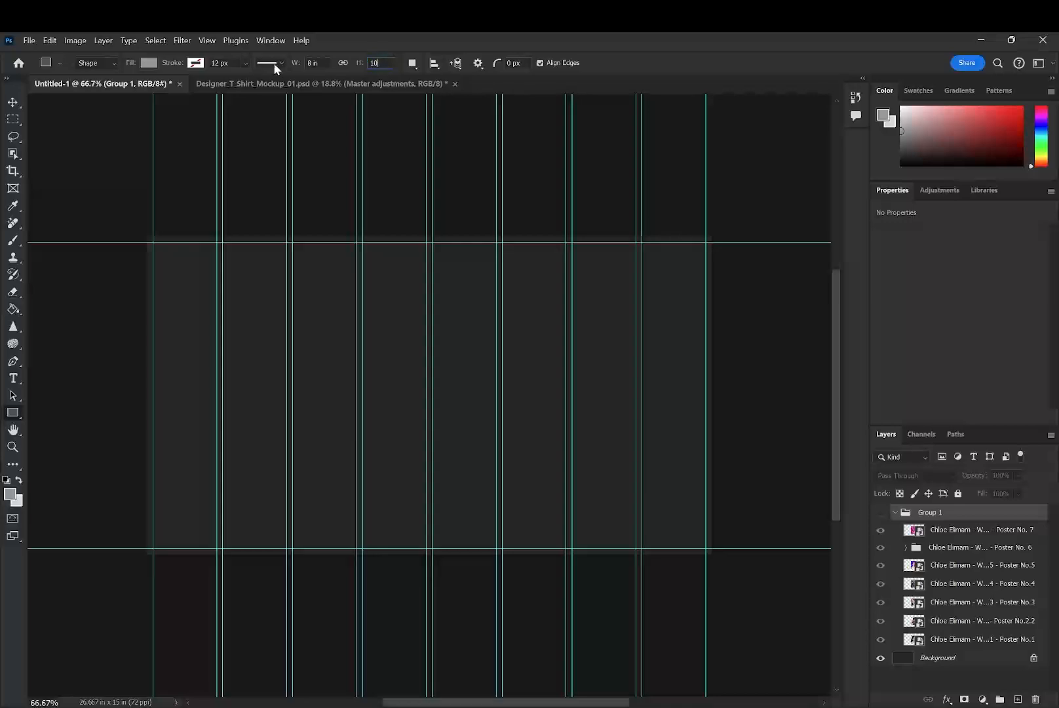
pyautogui.click(322, 394)
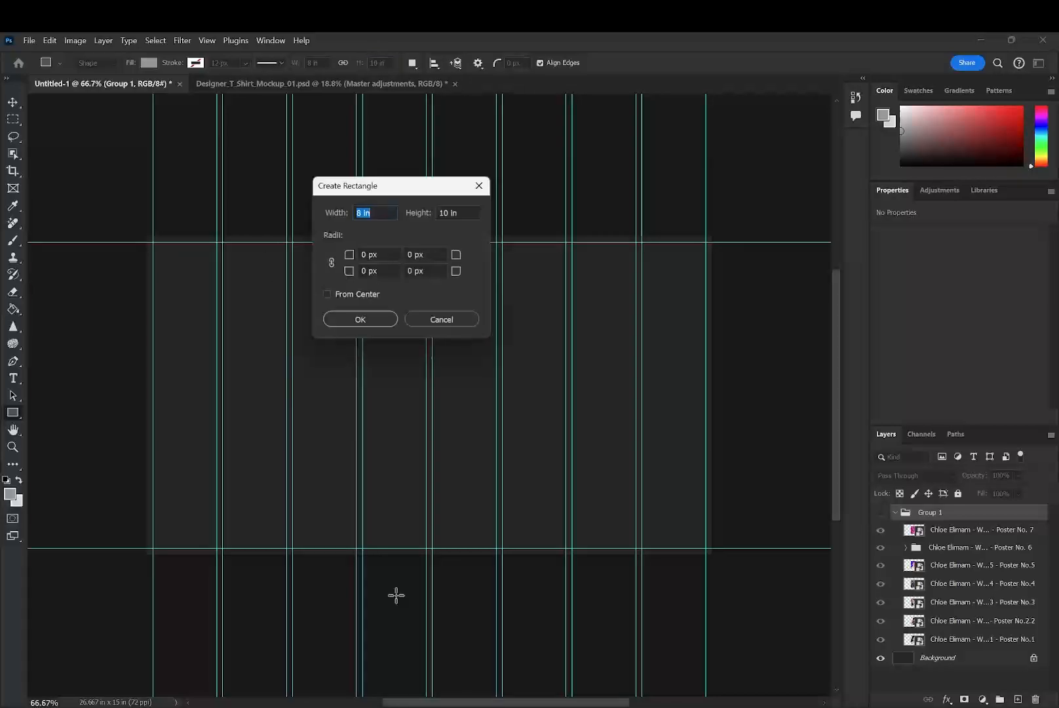
pyautogui.click(360, 319)
pyautogui.moveTo(297, 292); pyautogui.dragTo(374, 397)
pyautogui.rightClick(373, 398)
pyautogui.rightClick(628, 441)
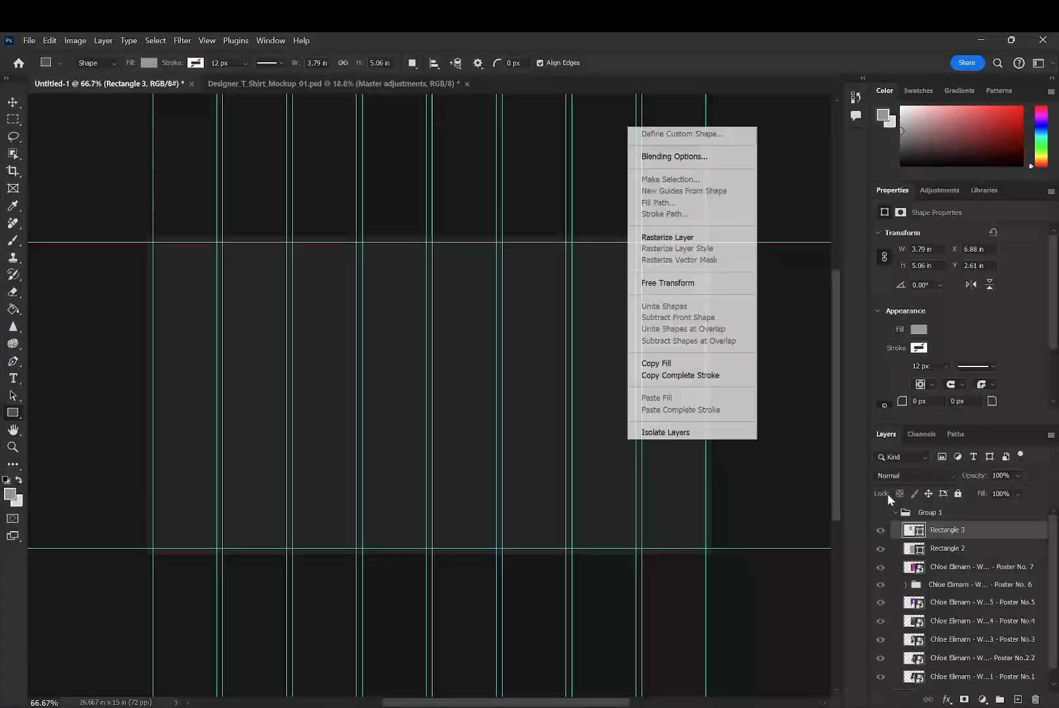
pyautogui.click(989, 552)
pyautogui.press('Delete')
# - Move the rectangle layer above Group 1 and scale it proportionally to about 6.31 x 7.89 in, spanning the second and third columns
pyautogui.moveTo(965, 543); pyautogui.dragTo(957, 498)
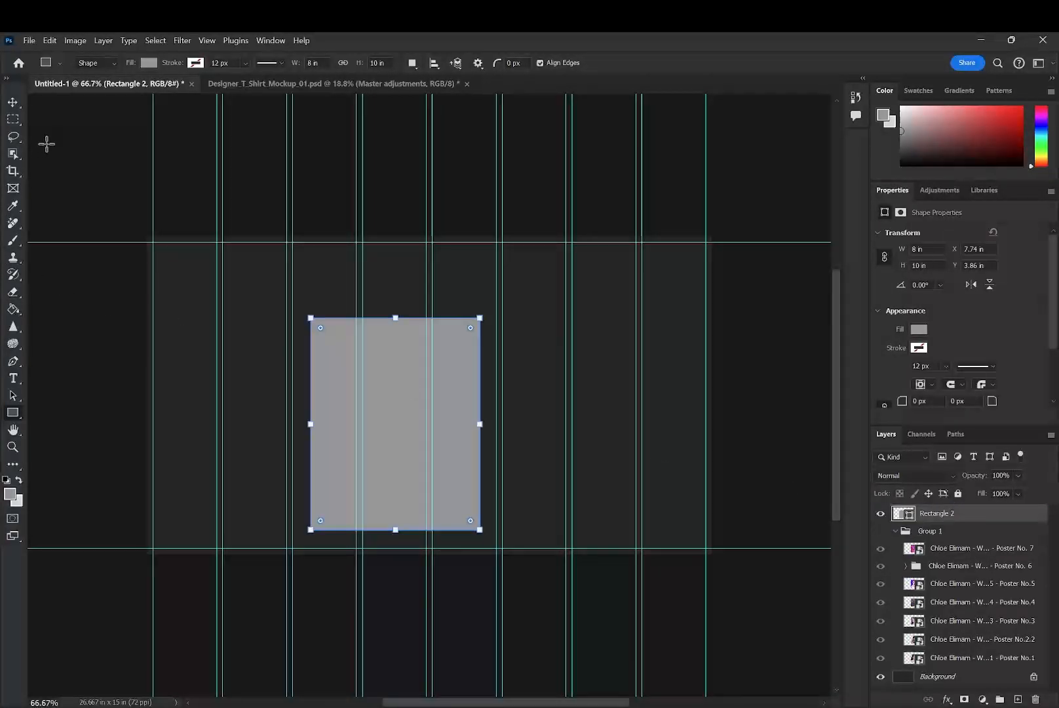
pyautogui.click(13, 105)
pyautogui.moveTo(369, 468); pyautogui.dragTo(333, 382)
pyautogui.hotkey('ctrl', 't')
pyautogui.moveTo(392, 479); pyautogui.dragTo(257, 377)
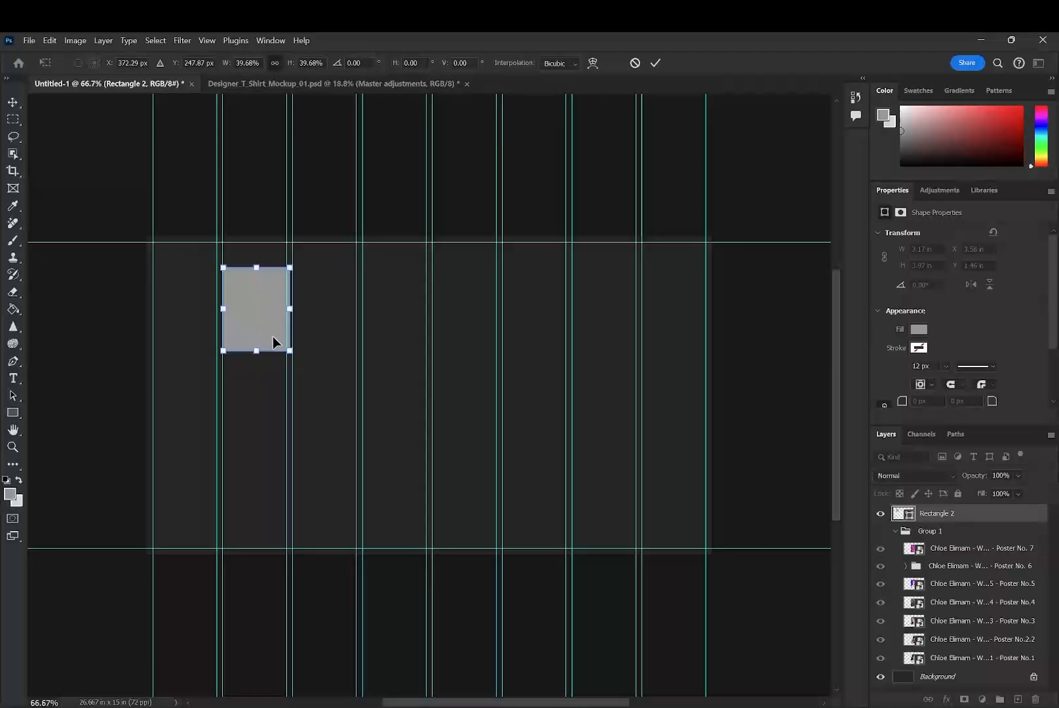
pyautogui.moveTo(291, 308); pyautogui.dragTo(326, 392)
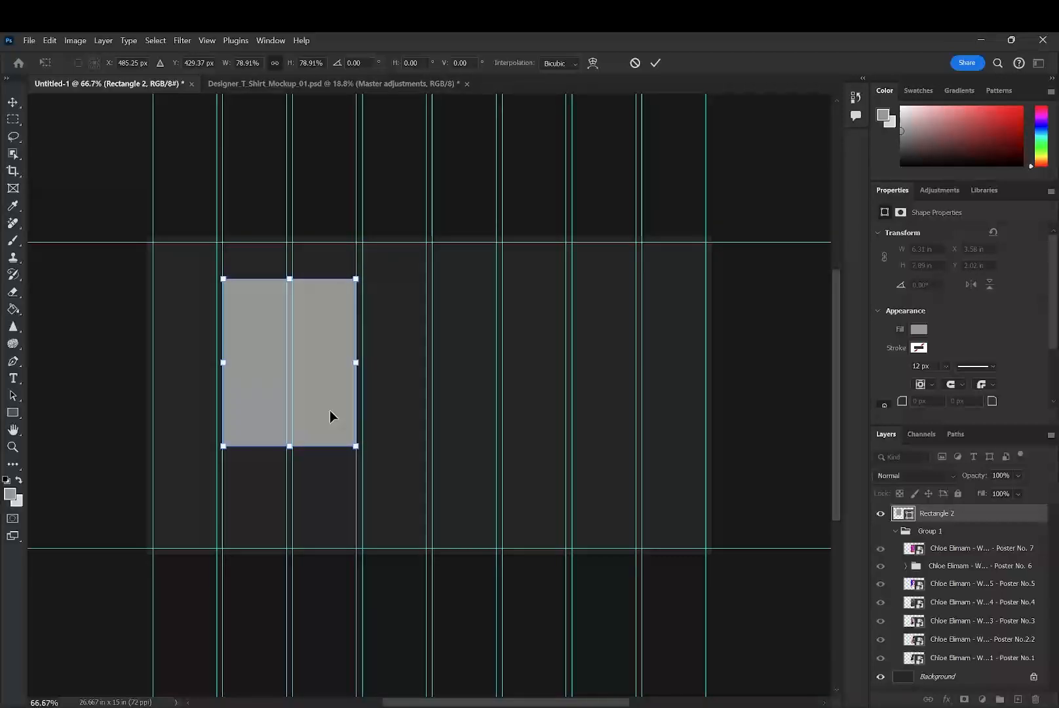
pyautogui.click(654, 62)
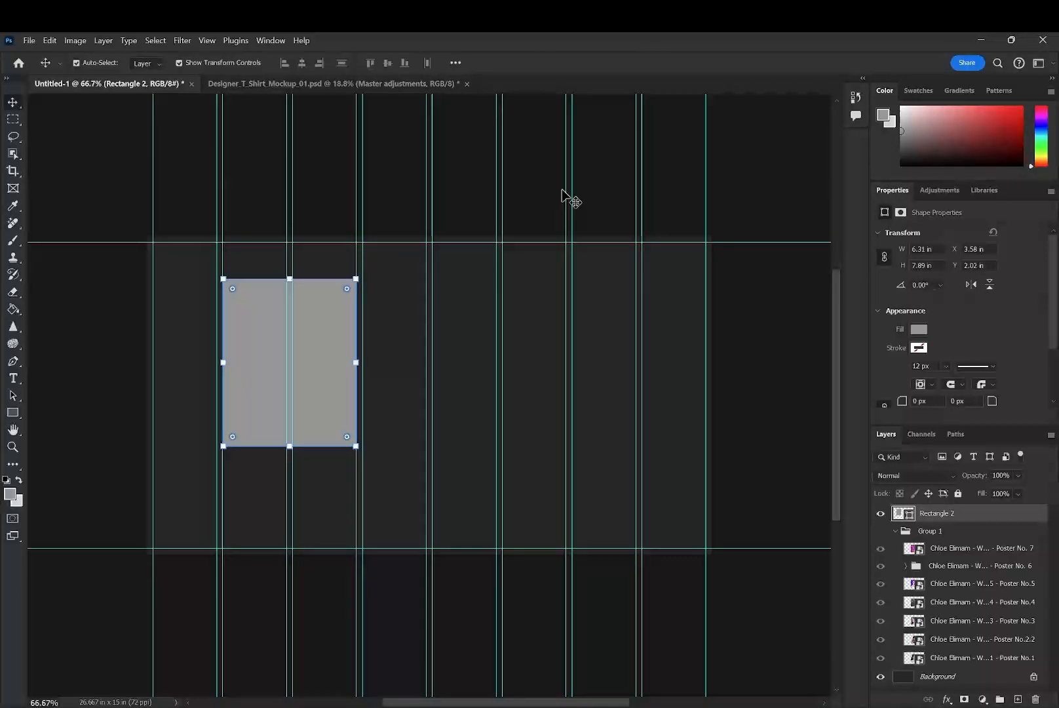
# - Place horizontal guides along the rectangle's upper and lower edges, and delete the rectangle
pyautogui.click(13, 189)
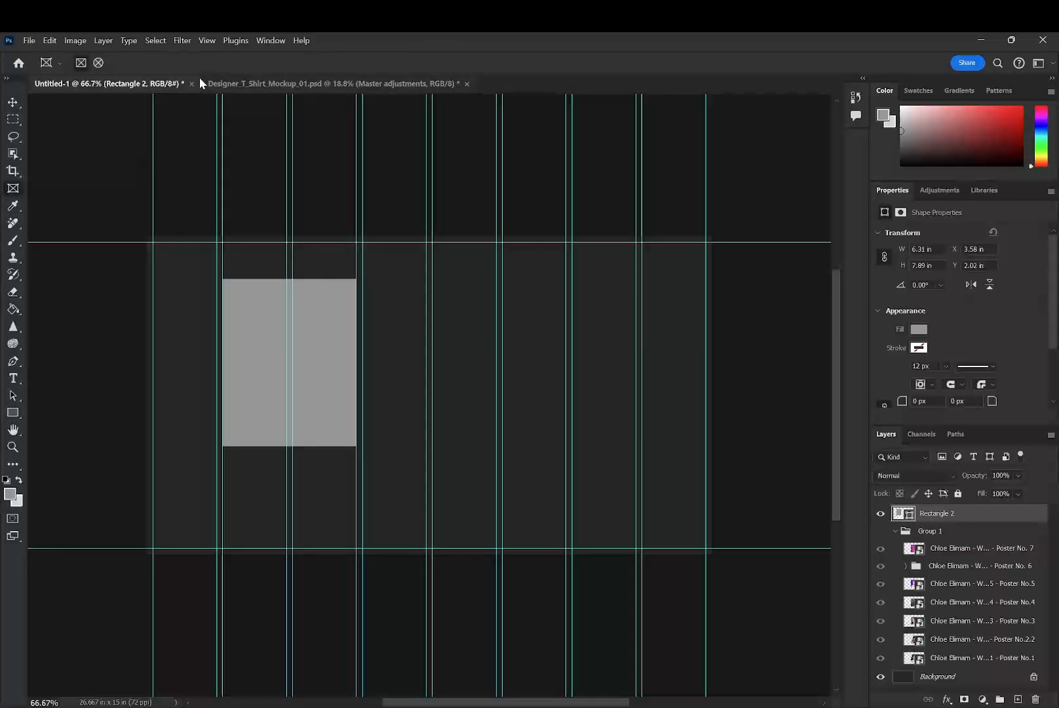
pyautogui.hotkey('ctrl', 'r')
pyautogui.moveTo(229, 100); pyautogui.dragTo(235, 452)
pyautogui.click(12, 102)
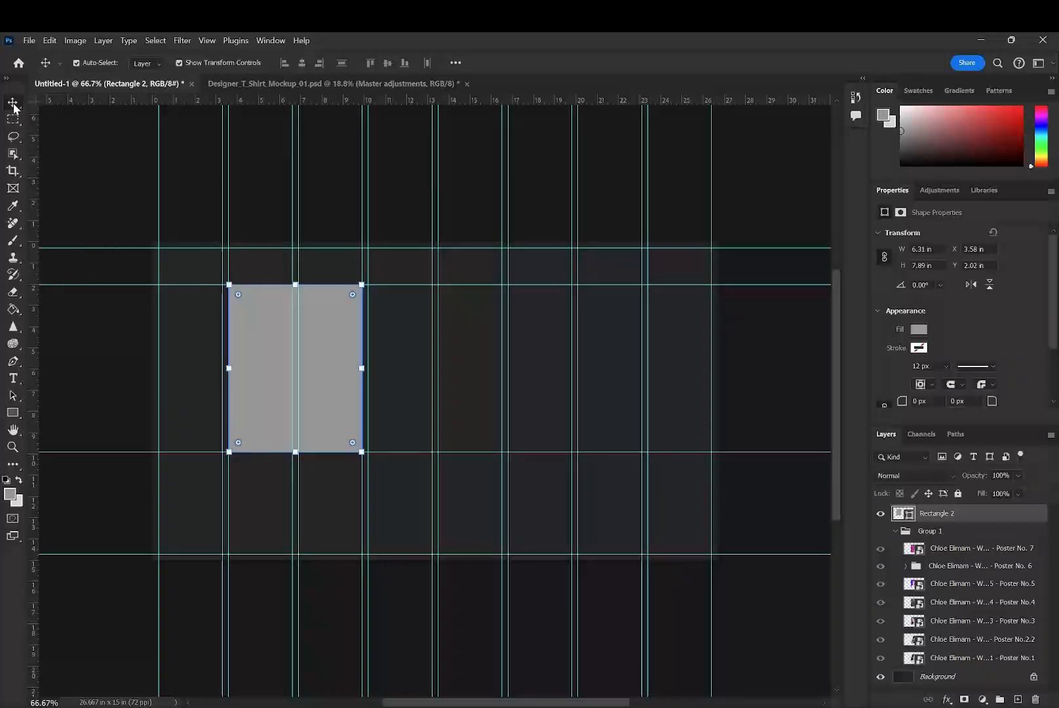
pyautogui.press('Delete')
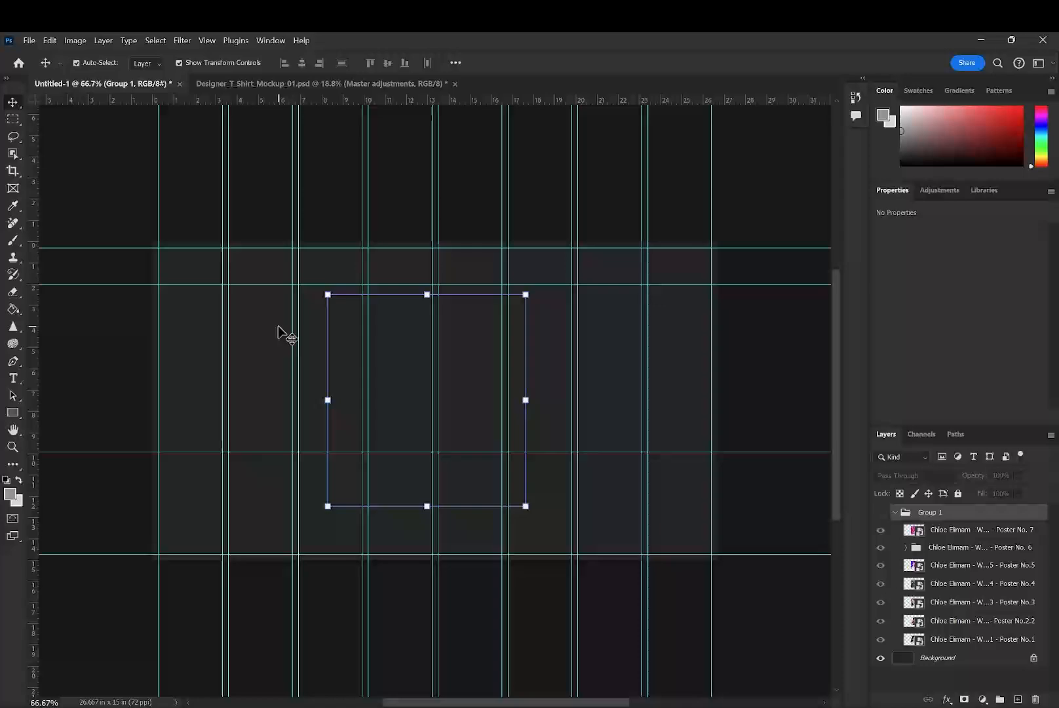
# - Draw three adjacent frames of about 6.31 x 7.89 in between the two inner horizontal guides, each two columns wide, starting at the second column
pyautogui.click(895, 512)
pyautogui.click(976, 594)
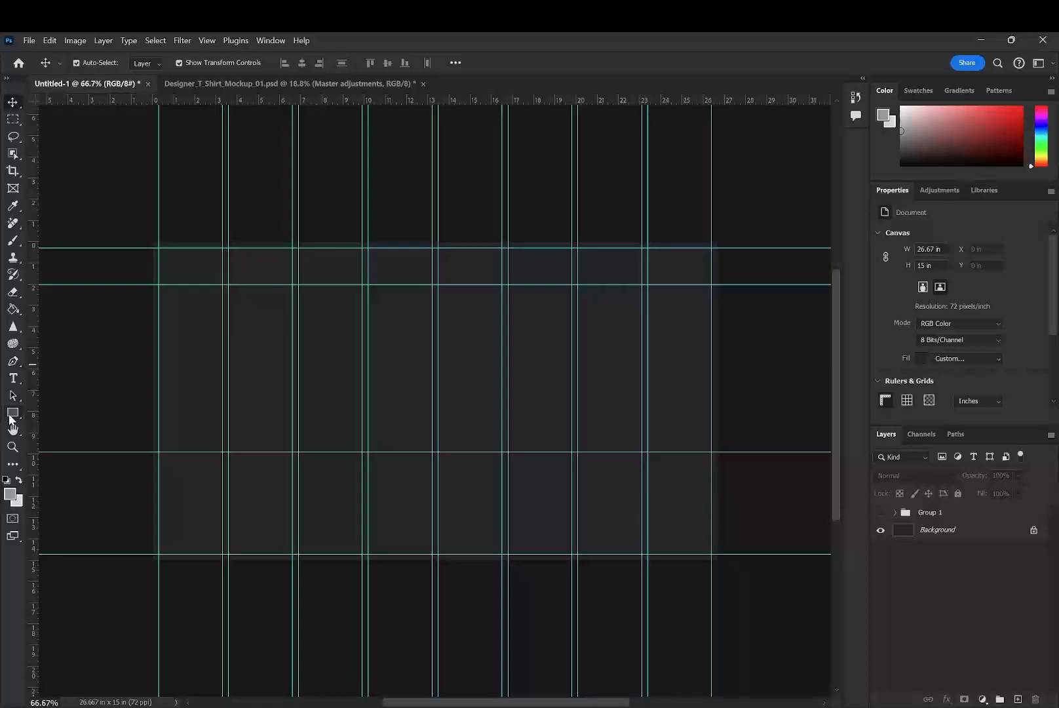
pyautogui.hotkey('ctrl', 'z')
pyautogui.hotkey('ctrl', 'shift', 'z')
pyautogui.click(14, 190)
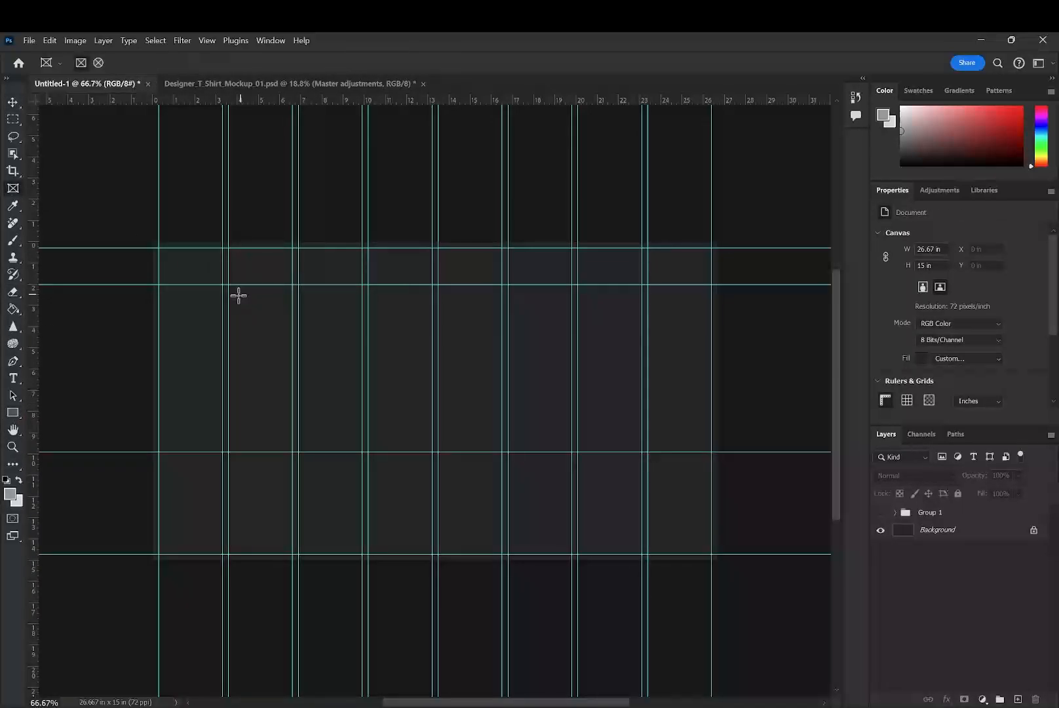
pyautogui.moveTo(320, 377); pyautogui.dragTo(362, 453)
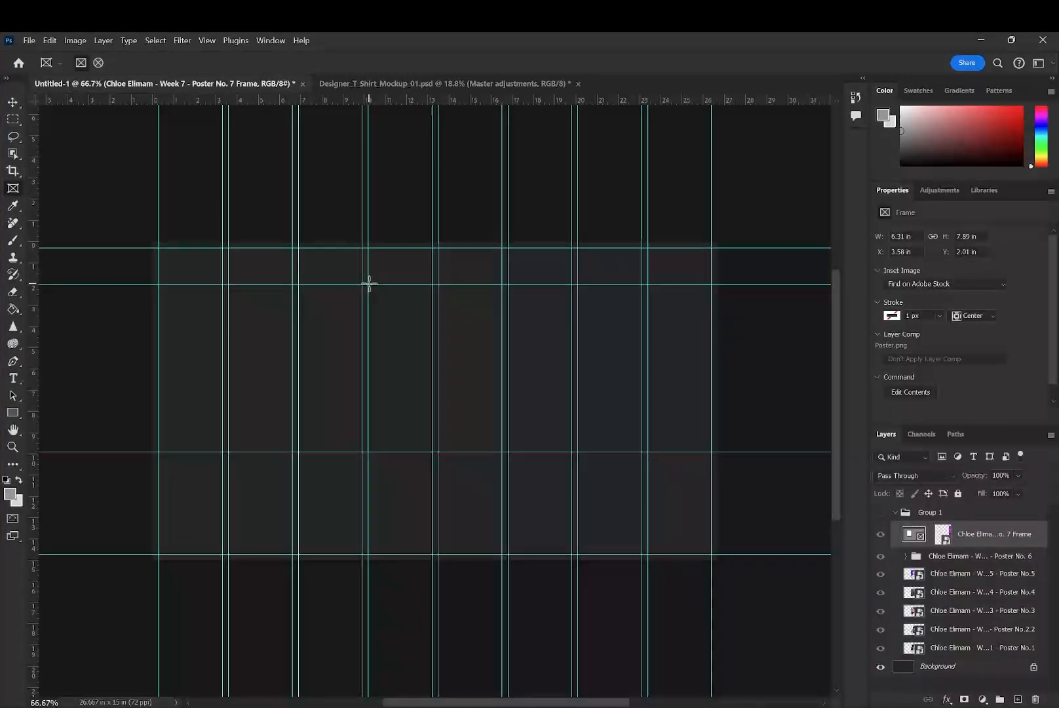
pyautogui.moveTo(369, 283); pyautogui.dragTo(505, 449)
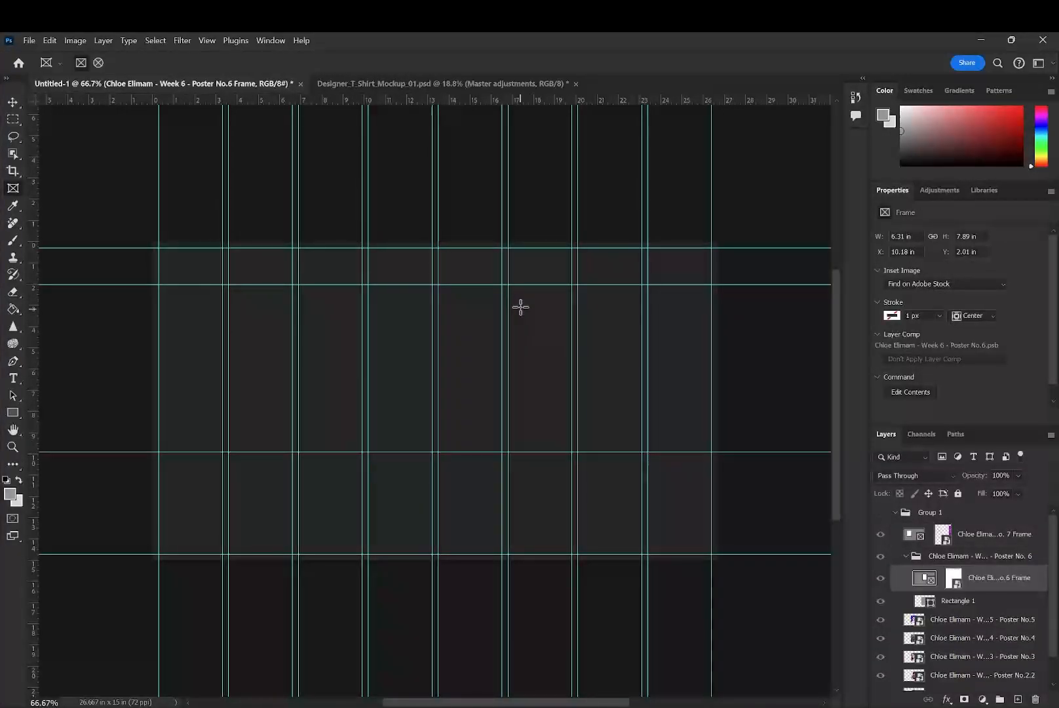
pyautogui.moveTo(510, 284); pyautogui.dragTo(640, 452)
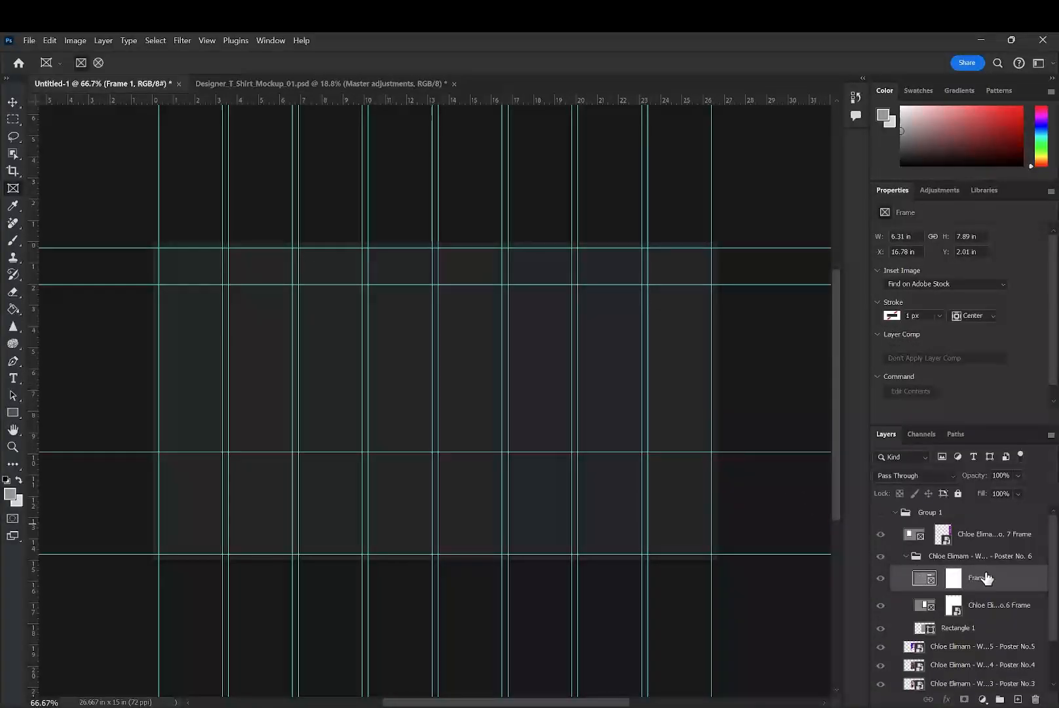
# - Try to move the two frame layers out of the Poster No. 6 group to the top of Group 1
pyautogui.keyDown('shift'); pyautogui.click(992, 611); pyautogui.keyUp('shift')
pyautogui.moveTo(998, 589); pyautogui.dragTo(1003, 539)
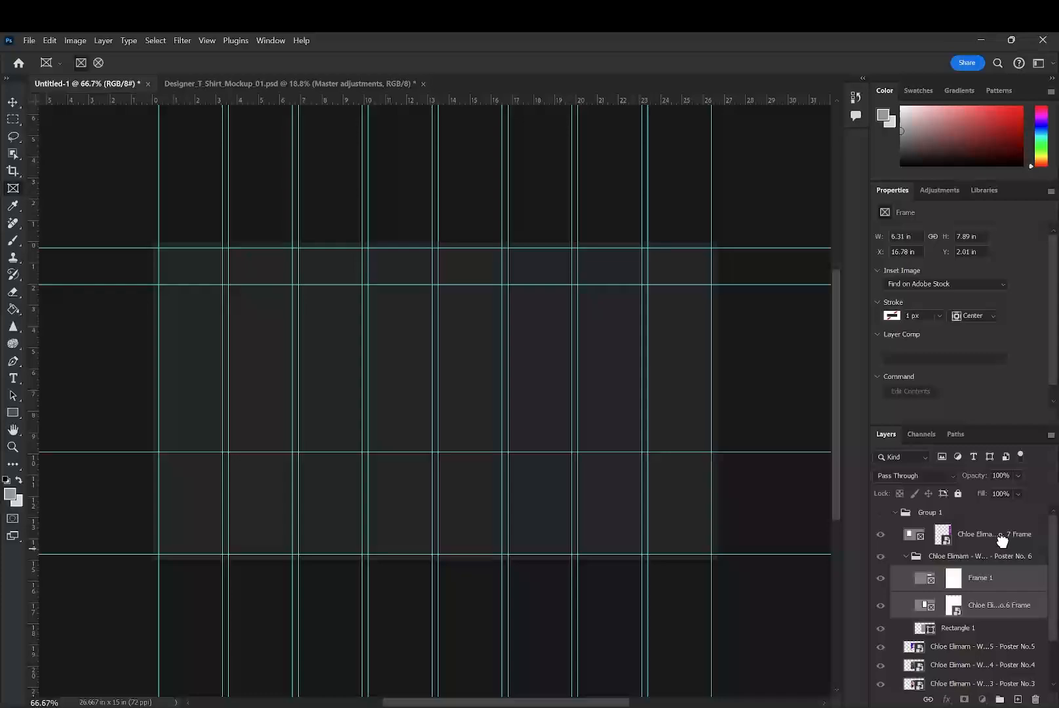
pyautogui.moveTo(980, 583); pyautogui.dragTo(990, 526)
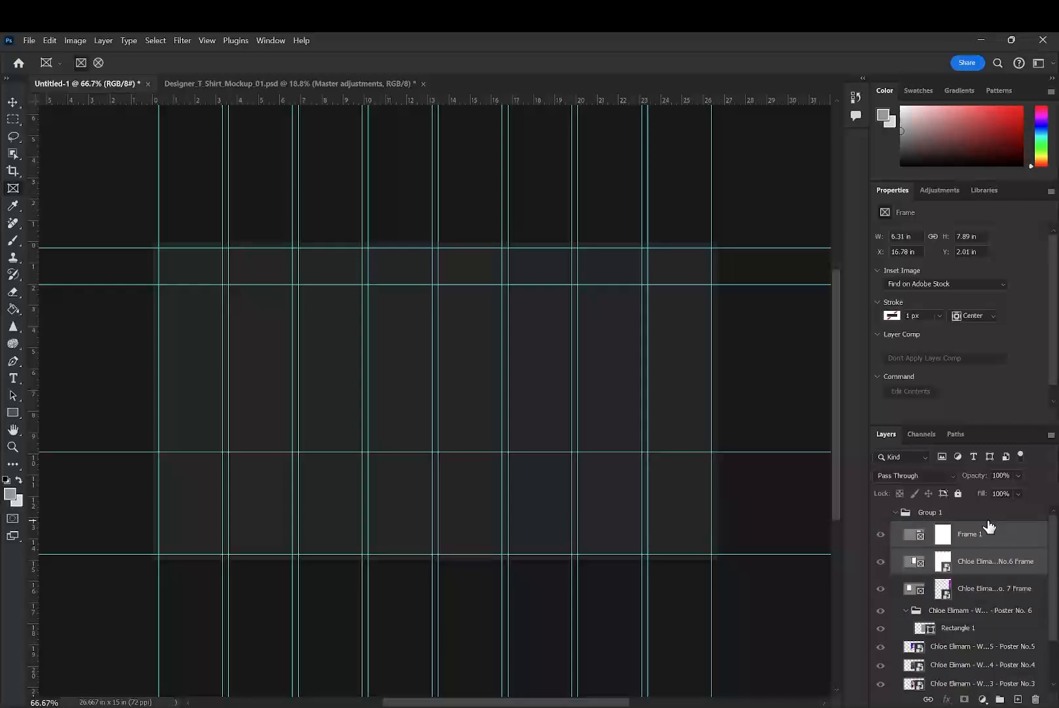
pyautogui.click(982, 590)
pyautogui.keyDown('shift'); pyautogui.click(985, 539); pyautogui.keyUp('shift')
pyautogui.click(975, 538)
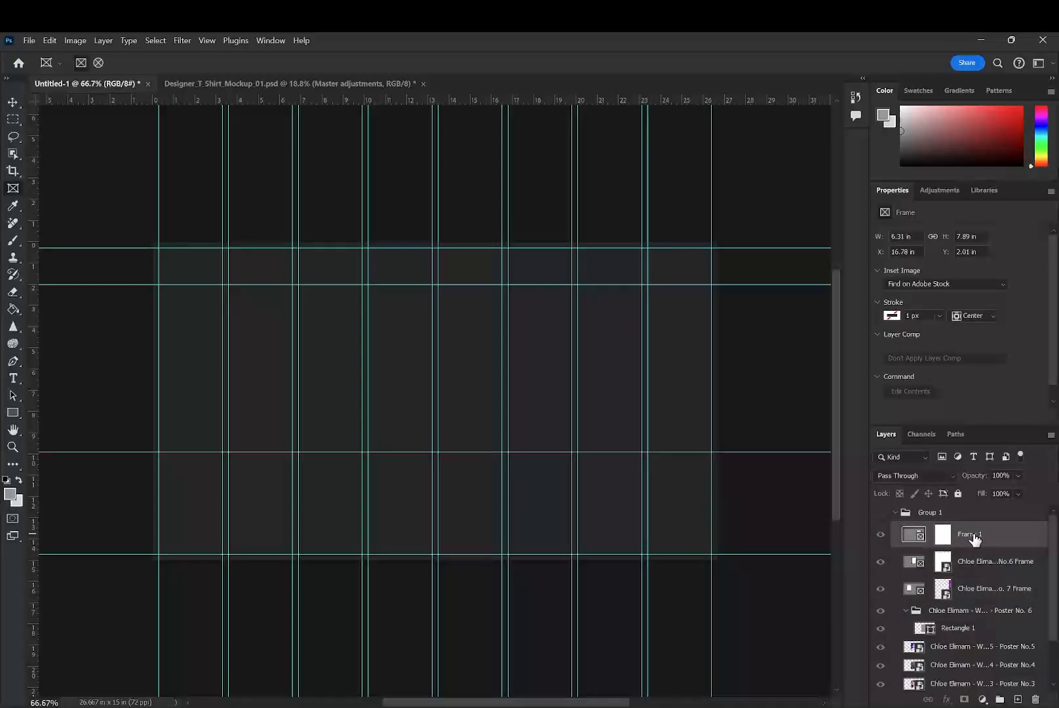
# - Undo the layer moves and the three drawn frames, and add an empty layer above the collapsed Group 1
pyautogui.hotkey('ctrl', 'z')
pyautogui.hotkey('ctrl', 'z')
pyautogui.hotkey('ctrl', 'z')
pyautogui.hotkey('ctrl', 'z')
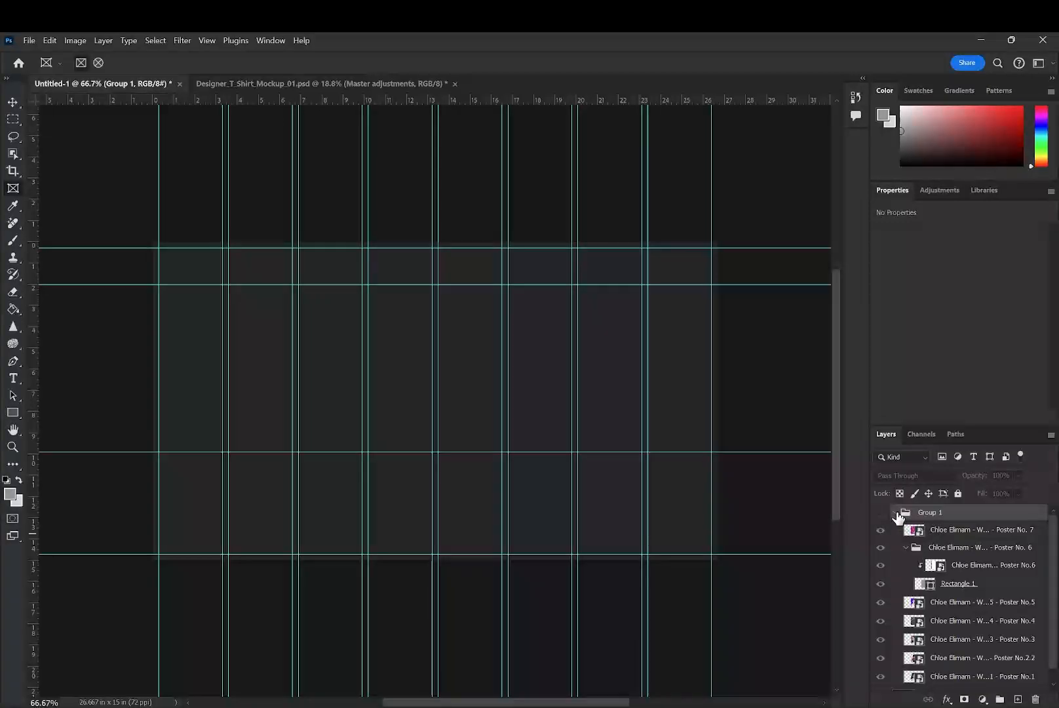
pyautogui.click(896, 513)
pyautogui.click(947, 564)
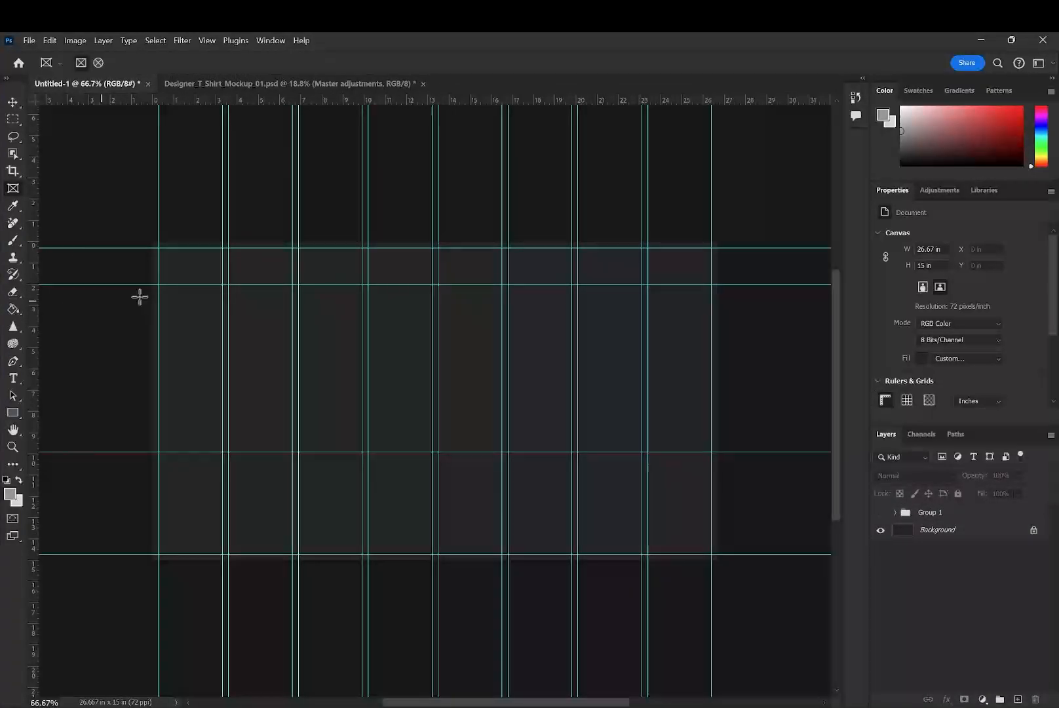
pyautogui.click(1018, 699)
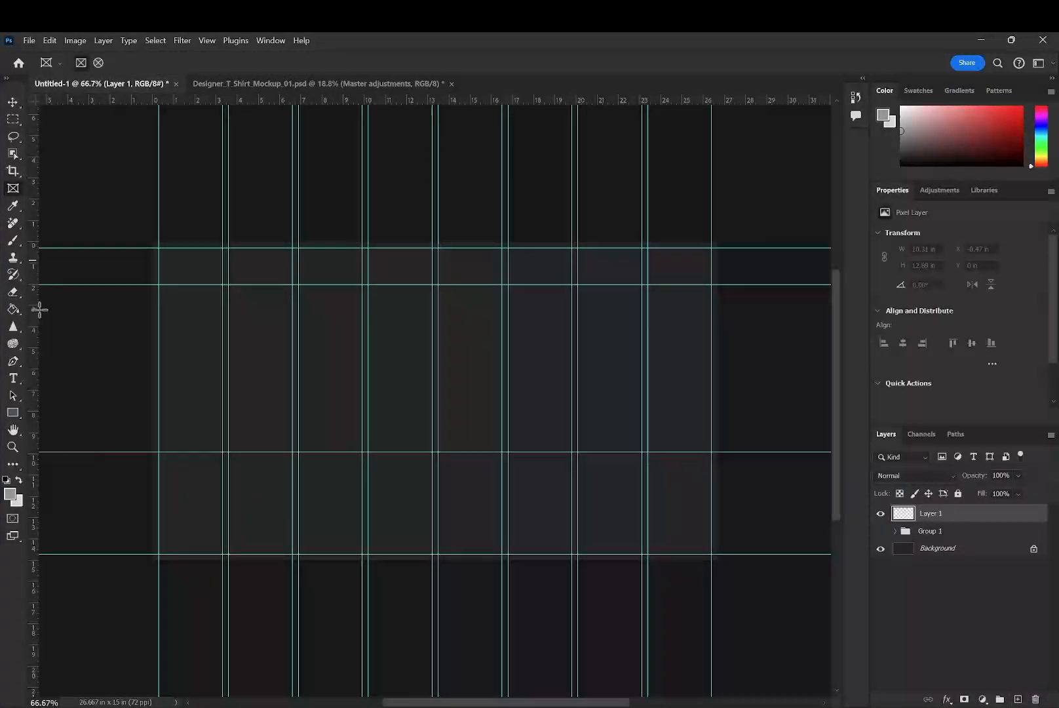
# - Try to draw three adjacent two-column frames of about 6.31 x 7.89 in and move them above Group 1, and undo them
pyautogui.moveTo(228, 284); pyautogui.dragTo(365, 453)
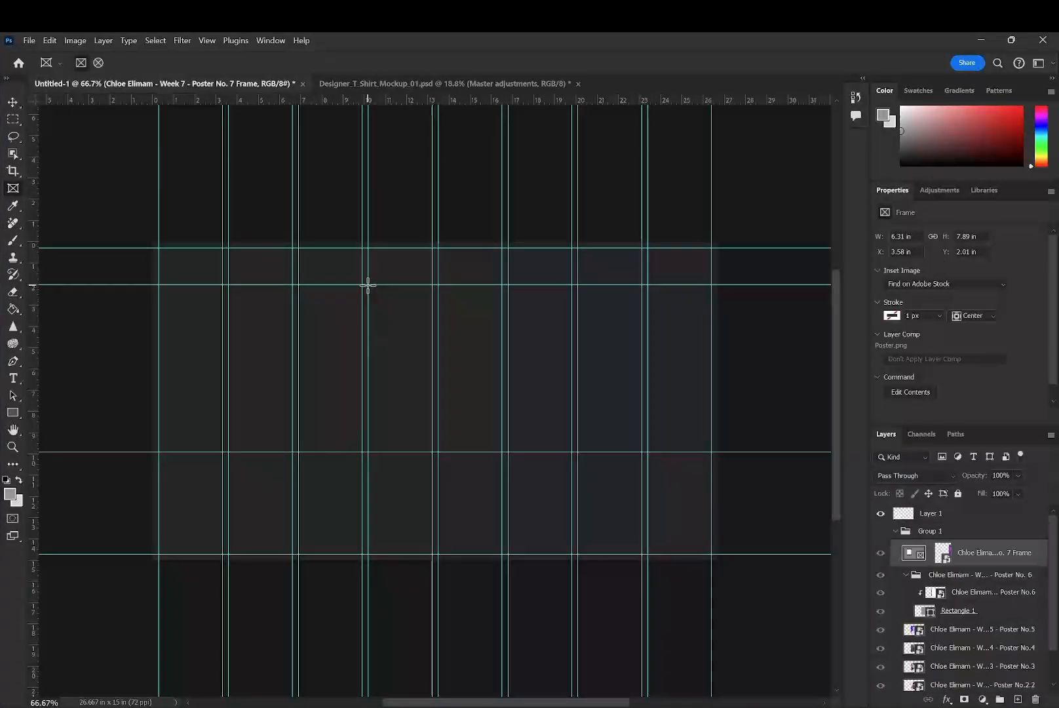
pyautogui.moveTo(368, 284)
pyautogui.mouseDown()
pyautogui.moveTo(430, 406)
pyautogui.moveTo(496, 449)
pyautogui.moveTo(643, 352)
pyautogui.moveTo(643, 284)
pyautogui.mouseUp()
pyautogui.click(13, 101)
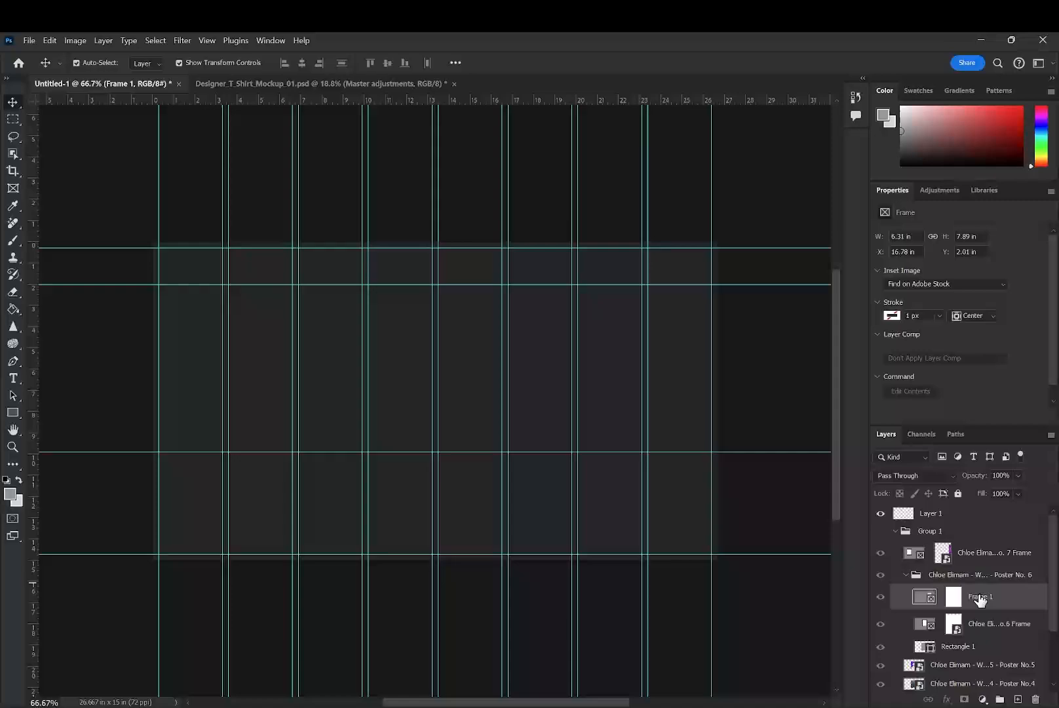
pyautogui.keyDown('shift'); pyautogui.click(995, 617); pyautogui.keyUp('shift')
pyautogui.moveTo(995, 616); pyautogui.dragTo(1008, 525)
pyautogui.hotkey('ctrl', 'z')
pyautogui.hotkey('ctrl', 'z')
pyautogui.hotkey('ctrl', 'z')
pyautogui.hotkey('ctrl', 'z')
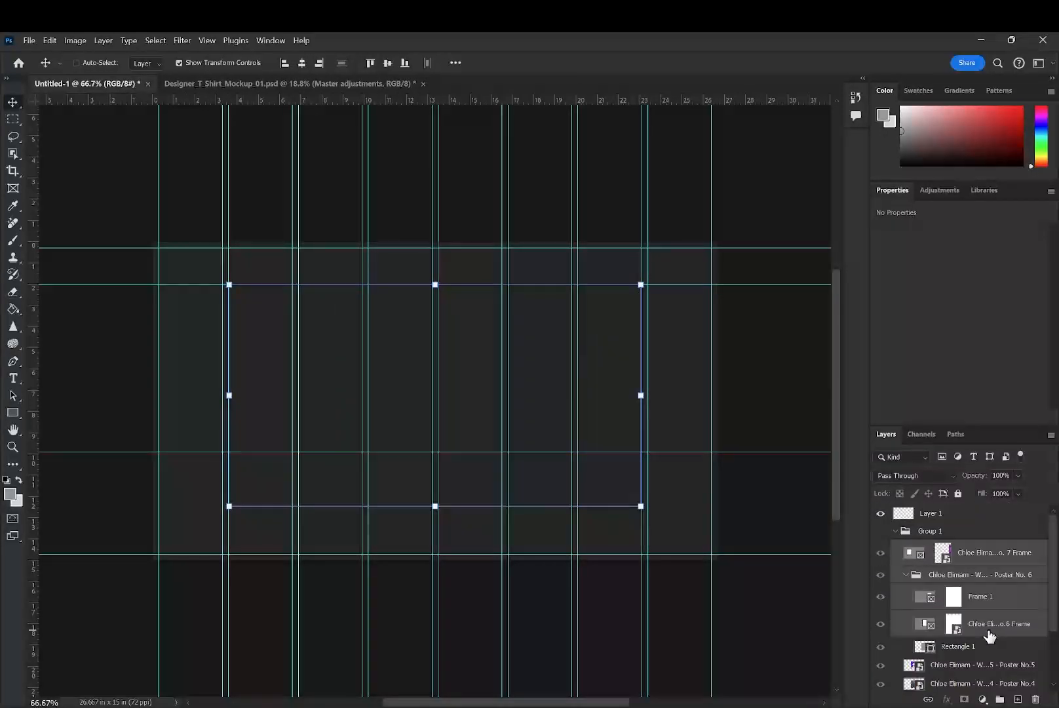
# - Add another empty layer above the collapsed Group 1 and draw a frame about 6.31 x 7.89 in across columns six and seven
pyautogui.click(910, 566)
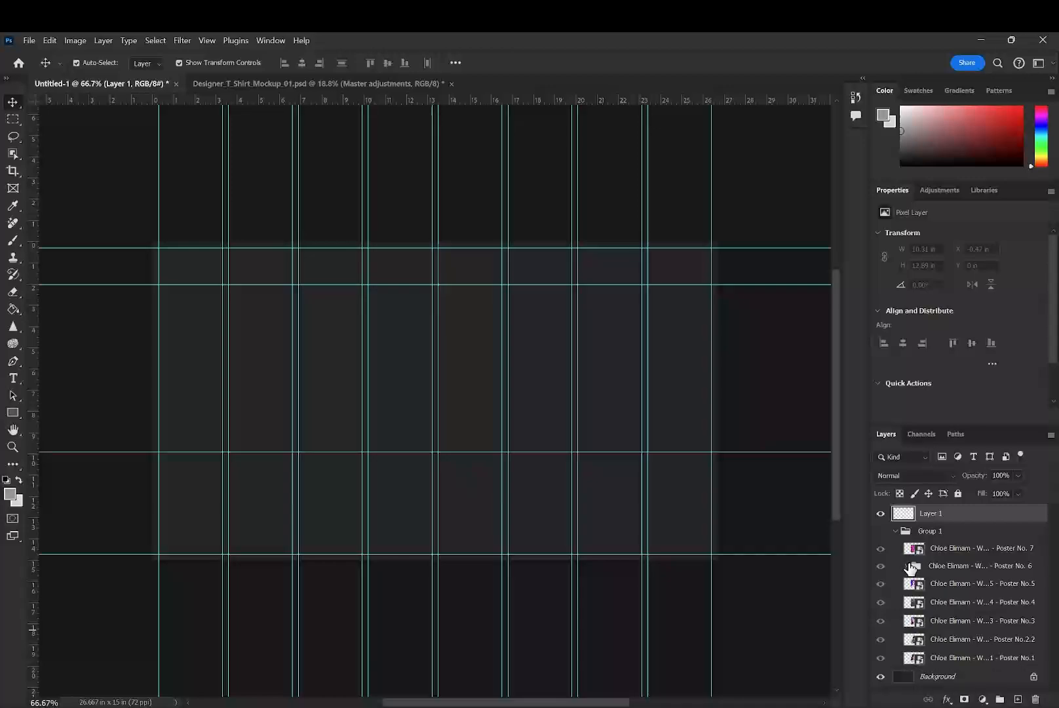
pyautogui.click(897, 531)
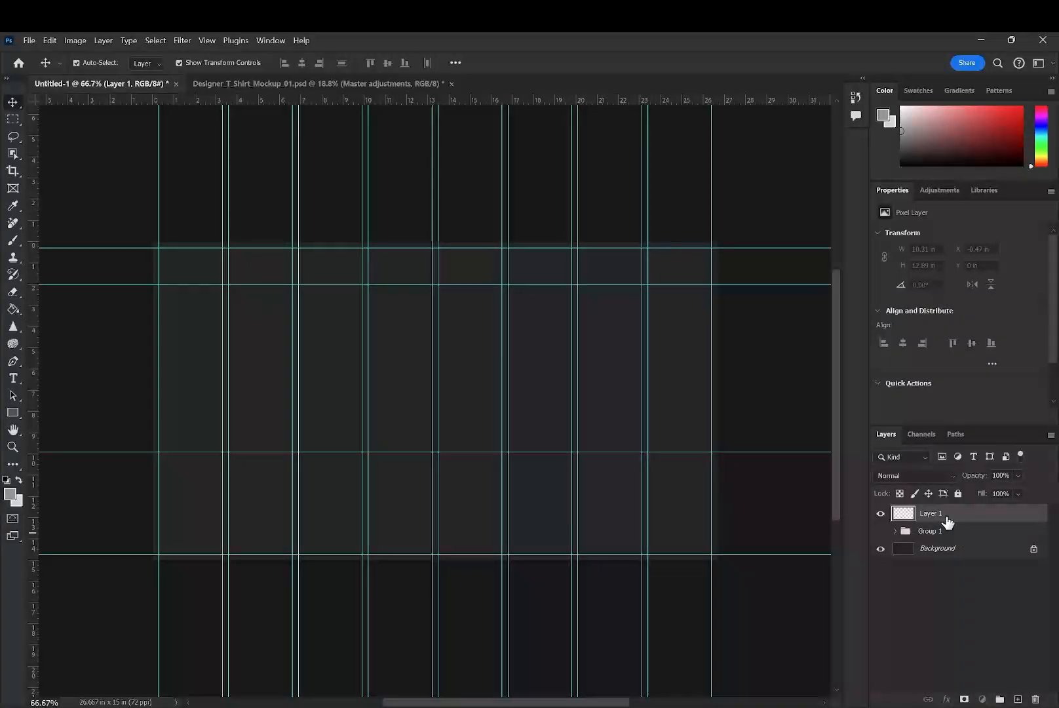
pyautogui.click(12, 190)
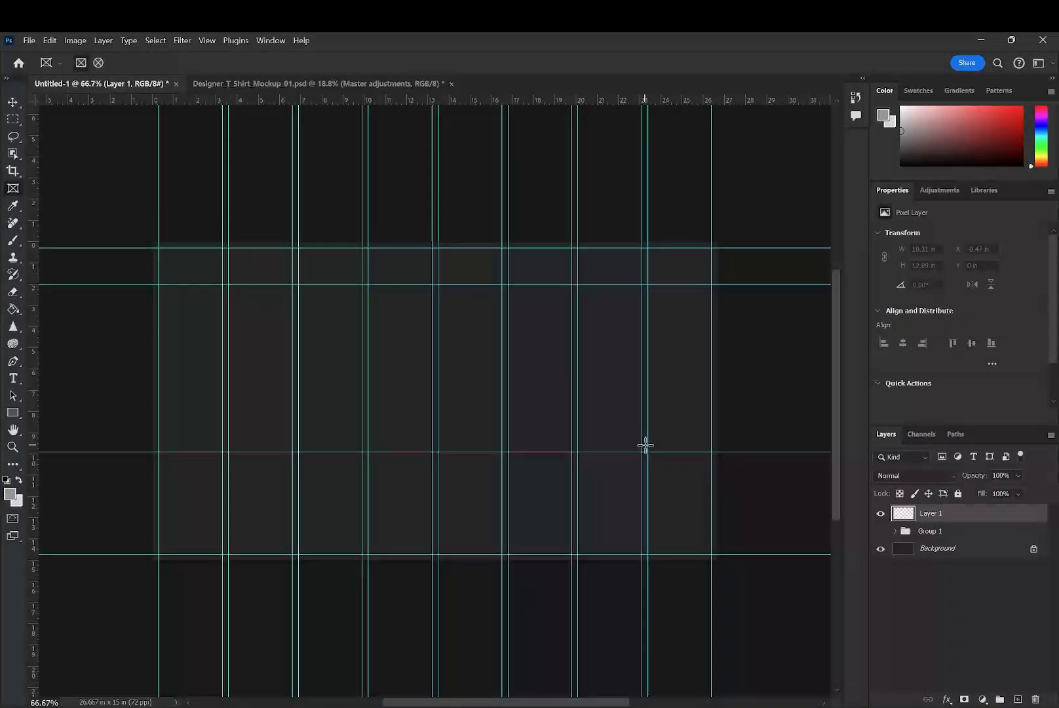
pyautogui.click(1018, 699)
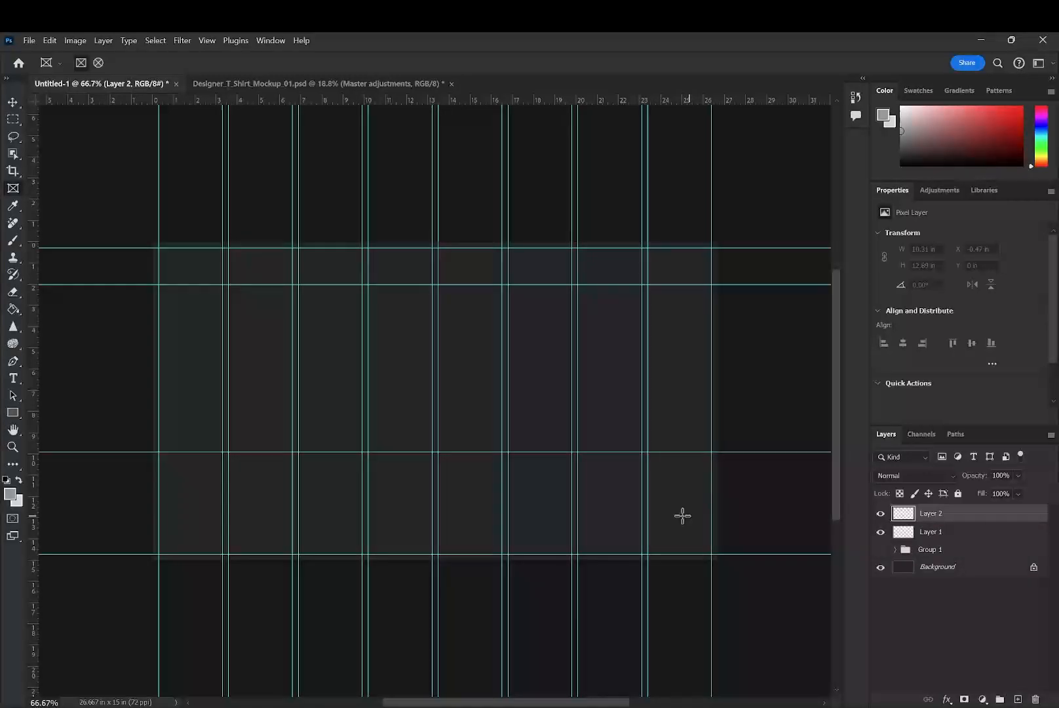
pyautogui.moveTo(639, 452); pyautogui.dragTo(508, 284)
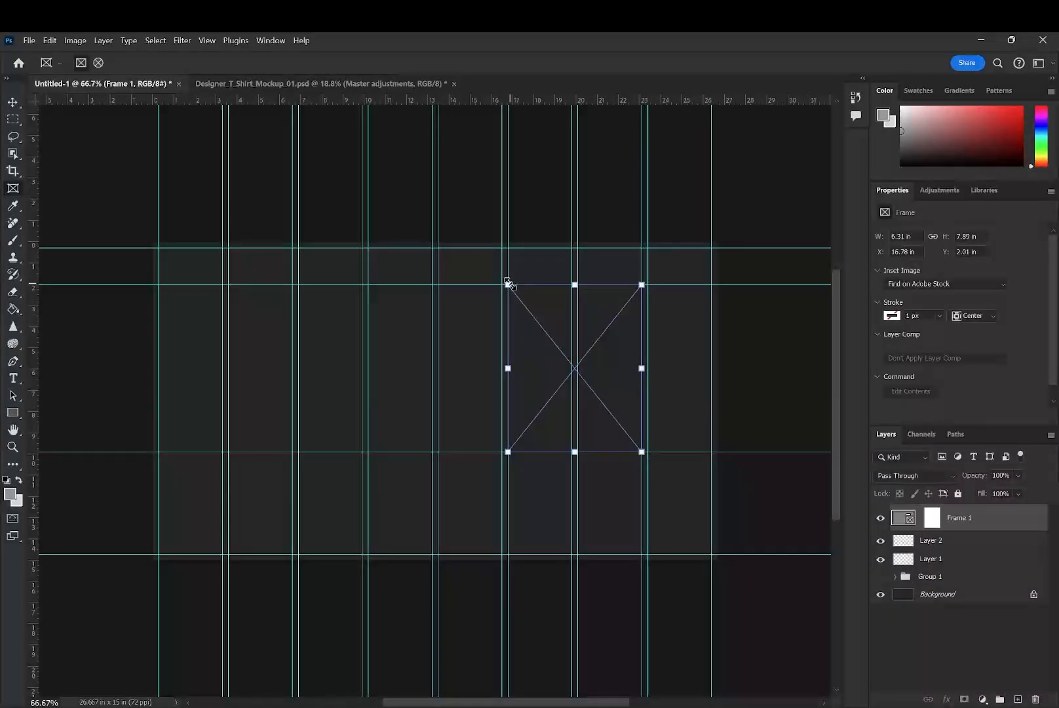
# - Duplicate the frame twice, placing the copies across columns two and three and columns four and five
pyautogui.hotkey('ctrl', 'j')
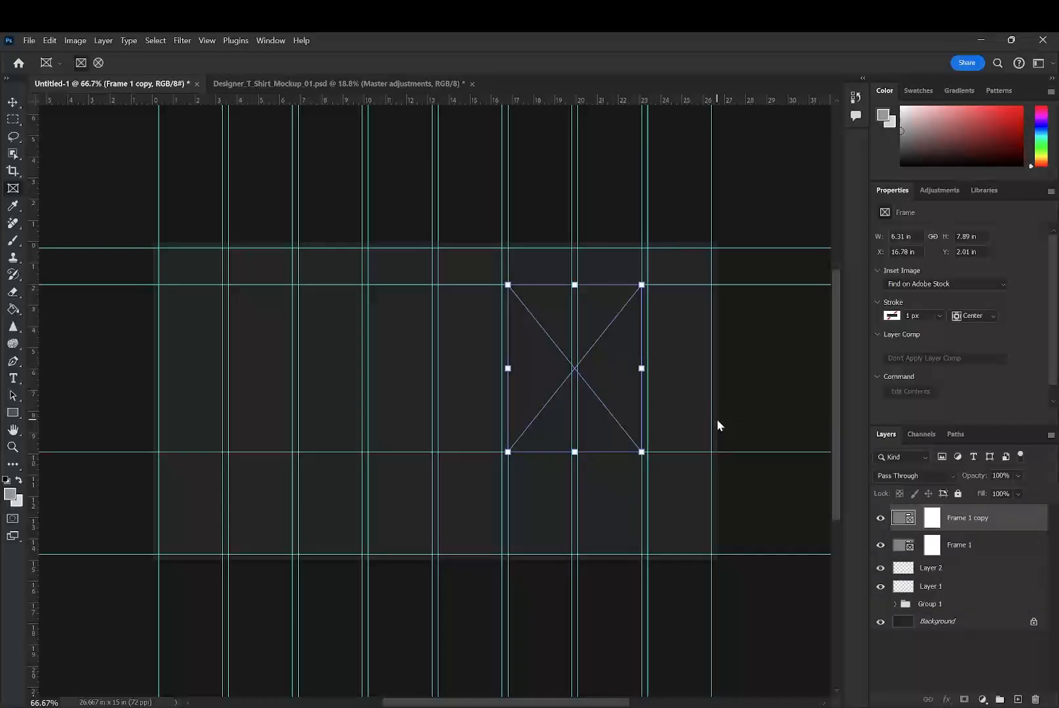
pyautogui.moveTo(603, 396); pyautogui.dragTo(327, 391)
pyautogui.hotkey('ctrl', 'j')
# - Reorder the frame layers so Frame 1 is topmost, followed by Frame 1 copy and Frame 1 copy 2
pyautogui.click(987, 573)
pyautogui.keyDown('shift'); pyautogui.click(989, 523); pyautogui.keyUp('shift')
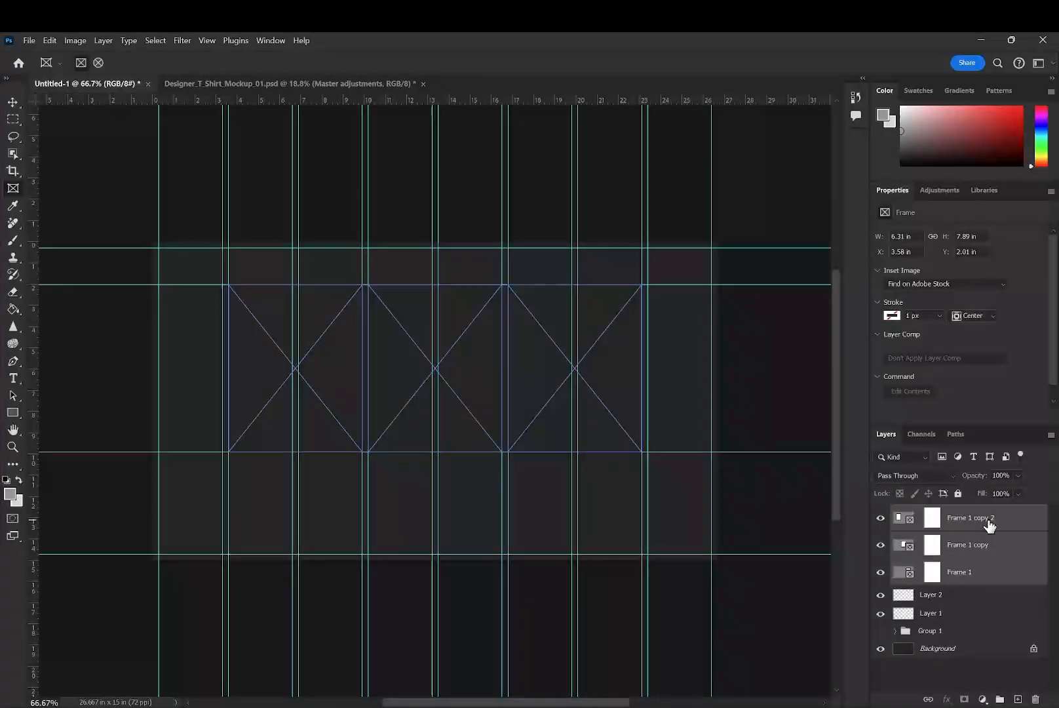
pyautogui.click(992, 575)
pyautogui.moveTo(993, 575); pyautogui.dragTo(970, 585)
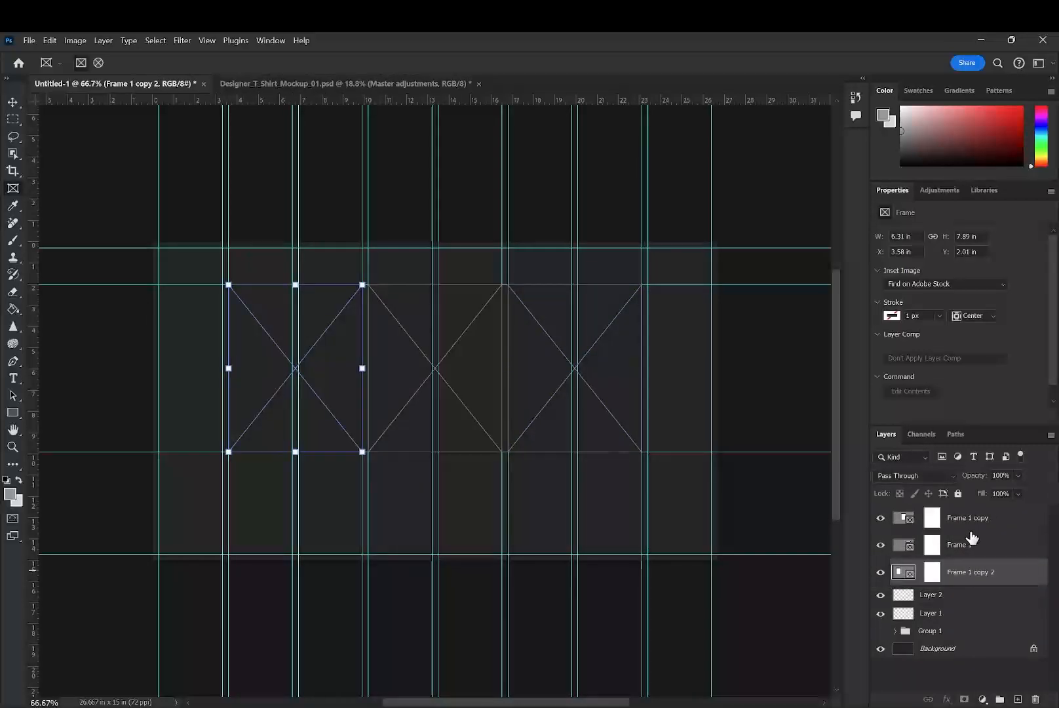
pyautogui.click(993, 547)
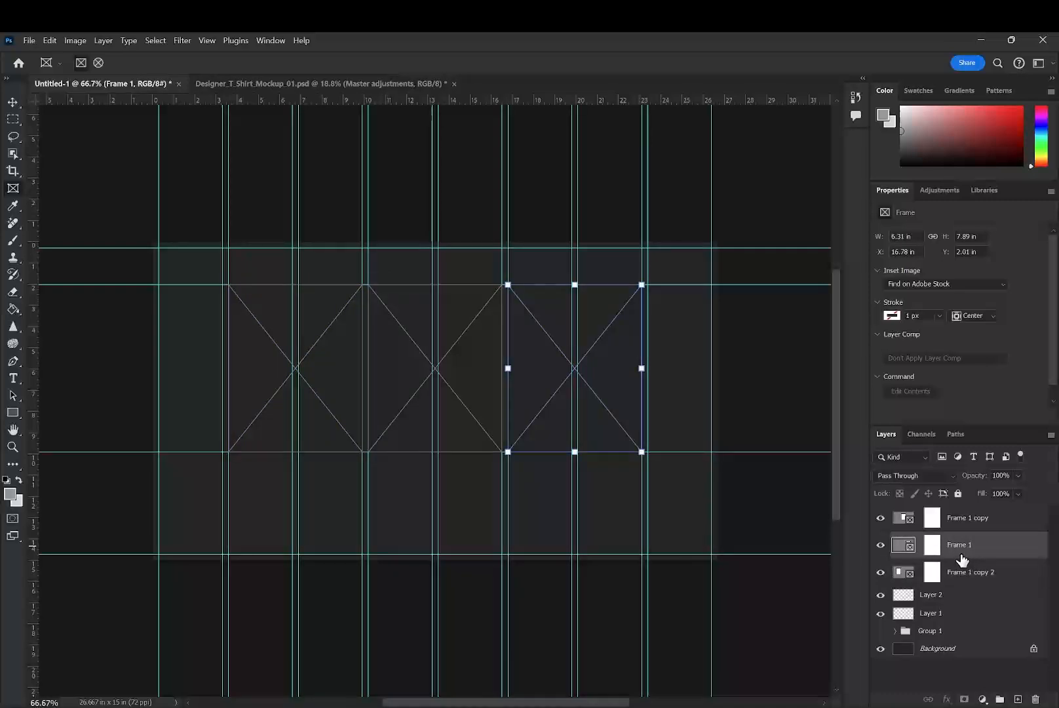
pyautogui.moveTo(976, 545); pyautogui.dragTo(976, 506)
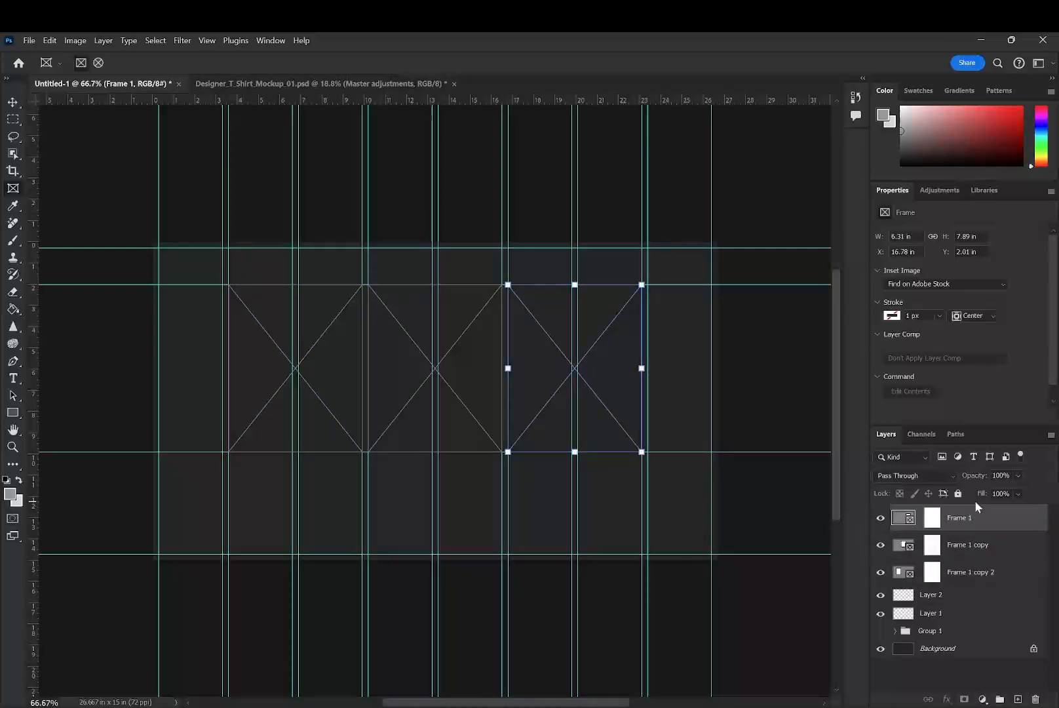
pyautogui.click(978, 571)
pyautogui.click(927, 595)
pyautogui.click(896, 631)
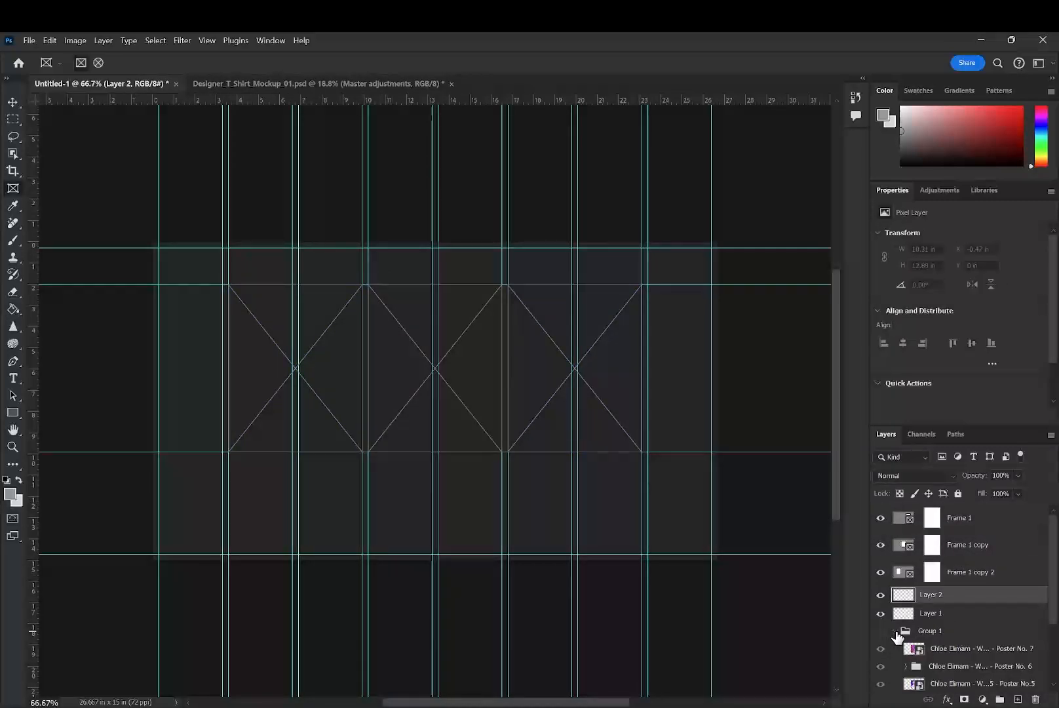
pyautogui.click(896, 632)
pyautogui.click(895, 631)
pyautogui.click(895, 632)
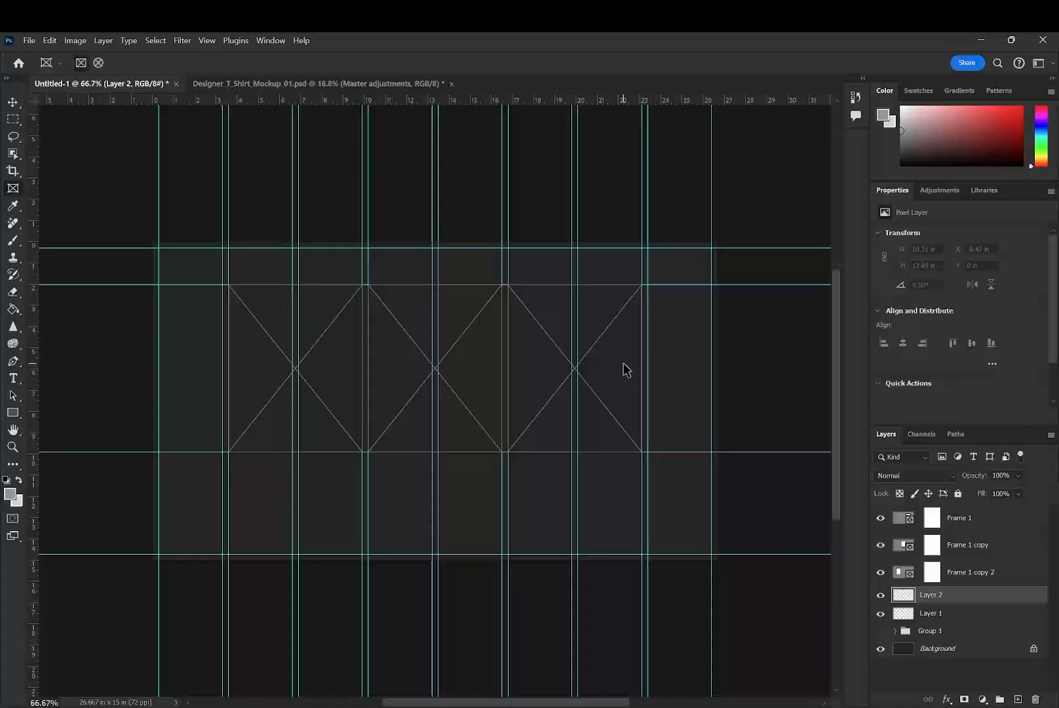
# - Activate the Crop tool and clear its fixed 4:5 aspect ratio
pyautogui.scroll(-1, 580, 381)
pyautogui.press('c')
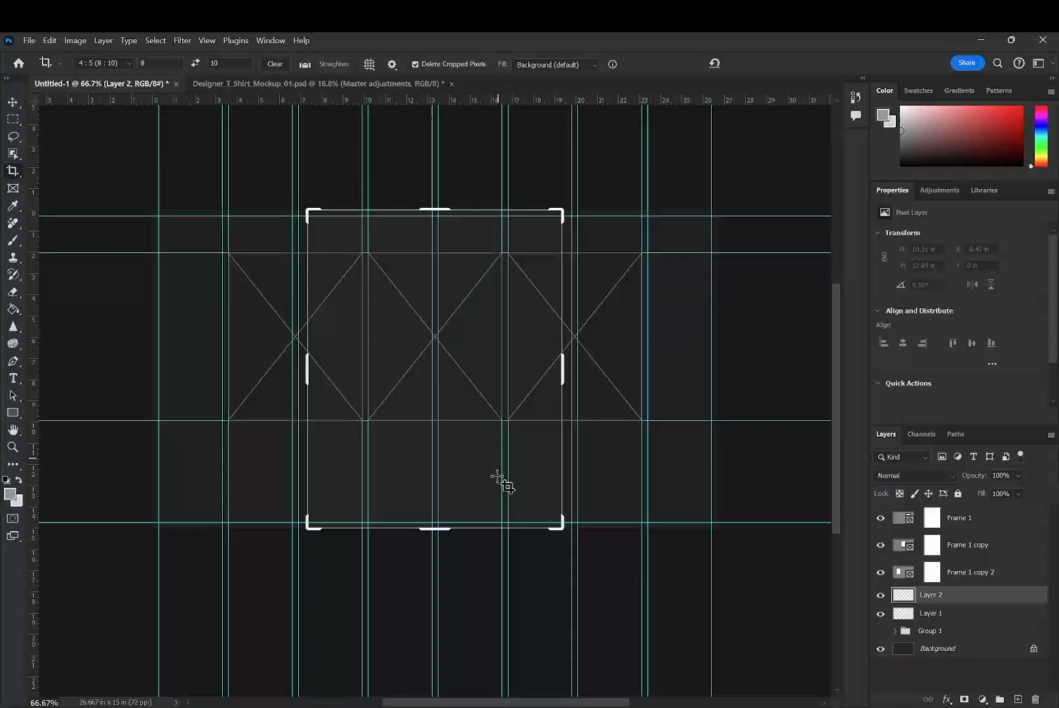
pyautogui.click(13, 103)
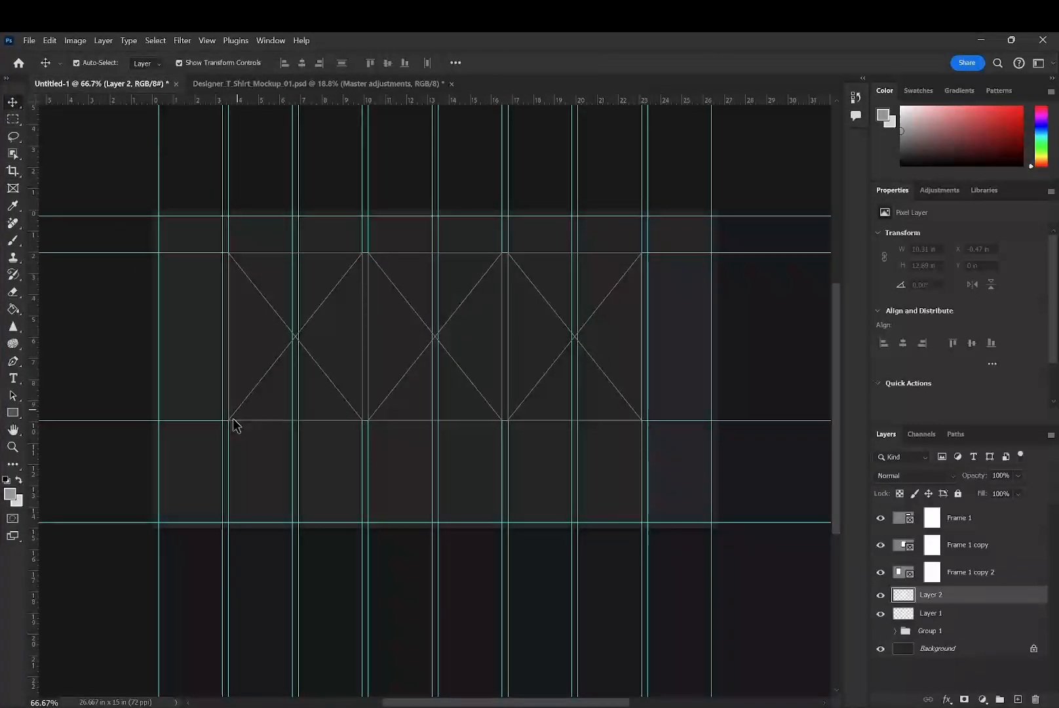
pyautogui.click(11, 173)
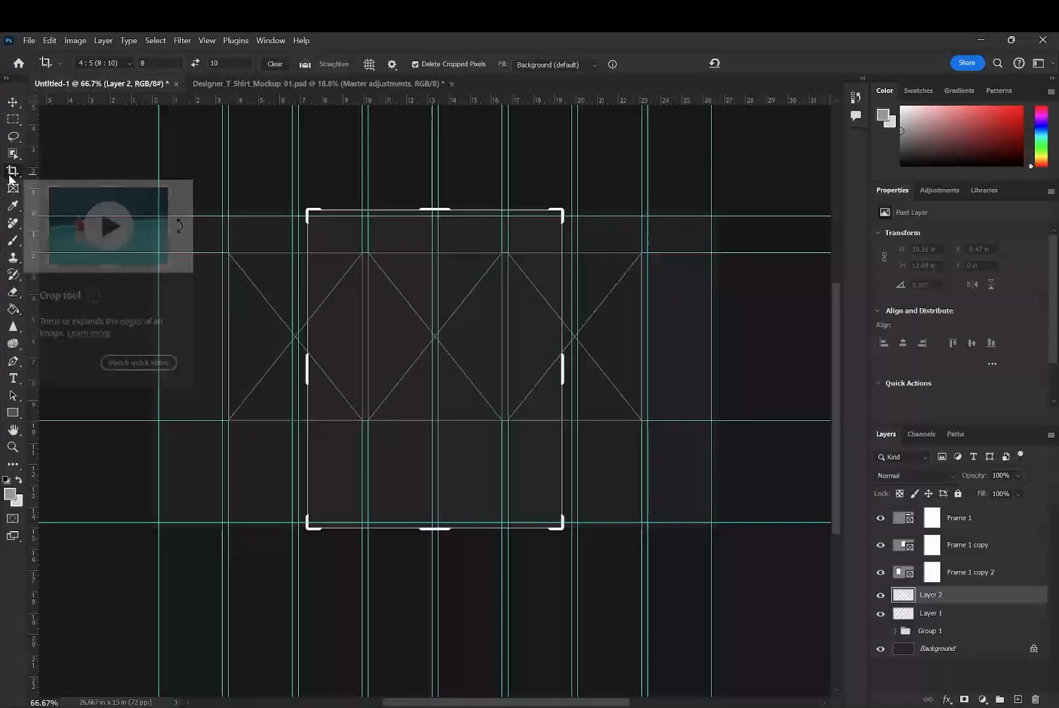
pyautogui.click(275, 65)
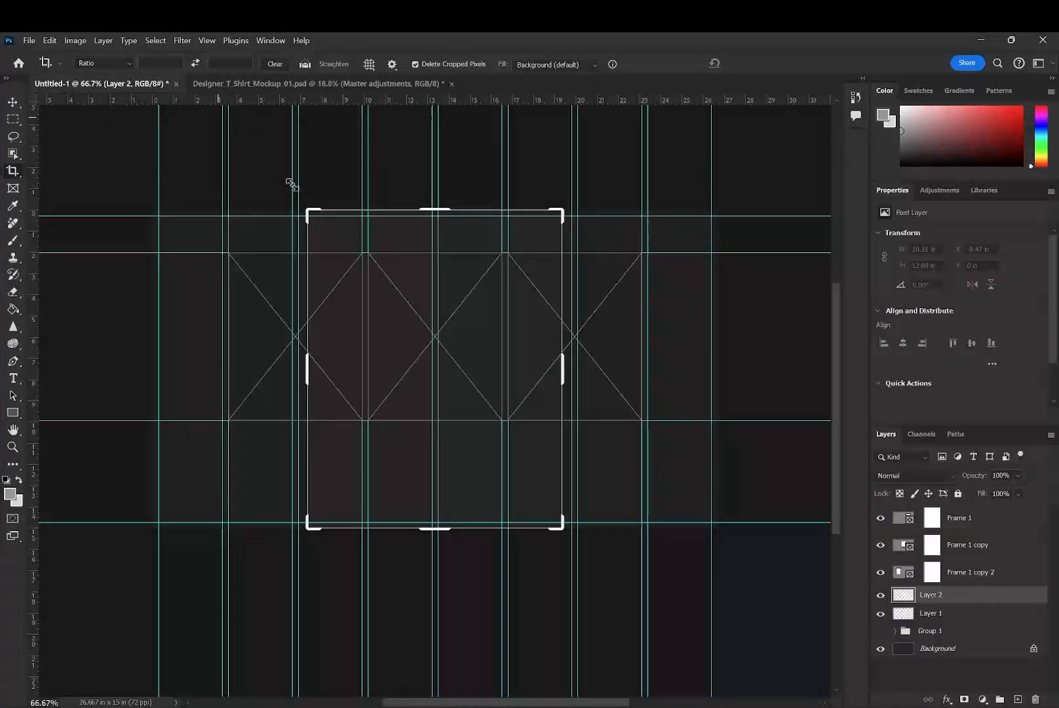
# - Try to extend the canvas downward with the crop set to Original Ratio, and undo the change
pyautogui.click(103, 64)
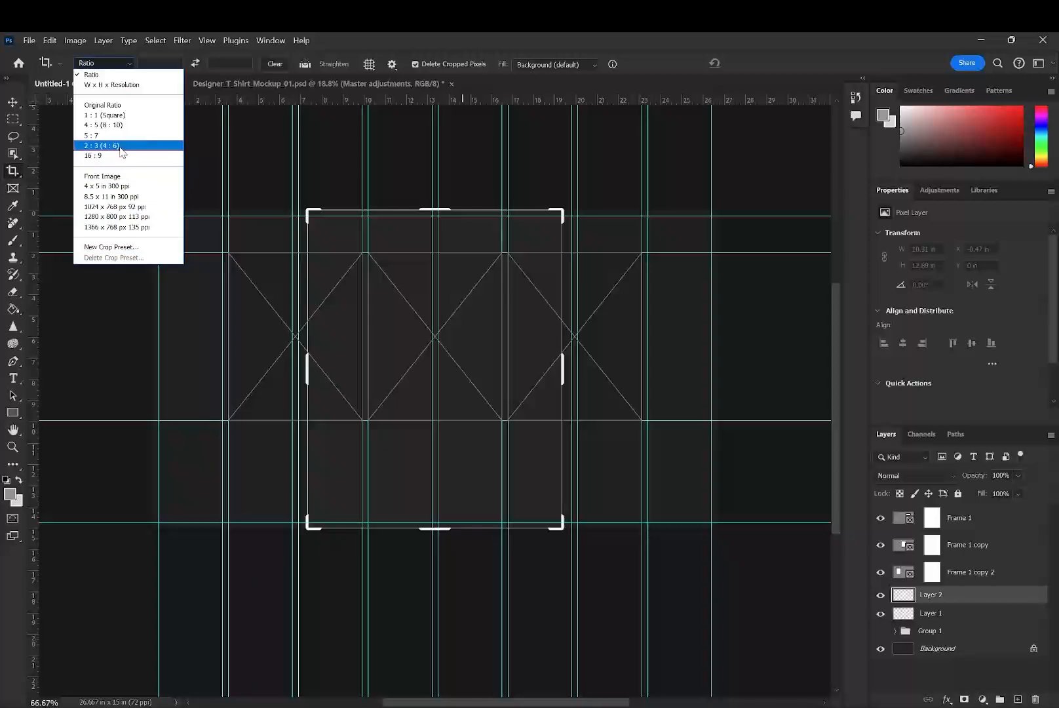
pyautogui.click(125, 105)
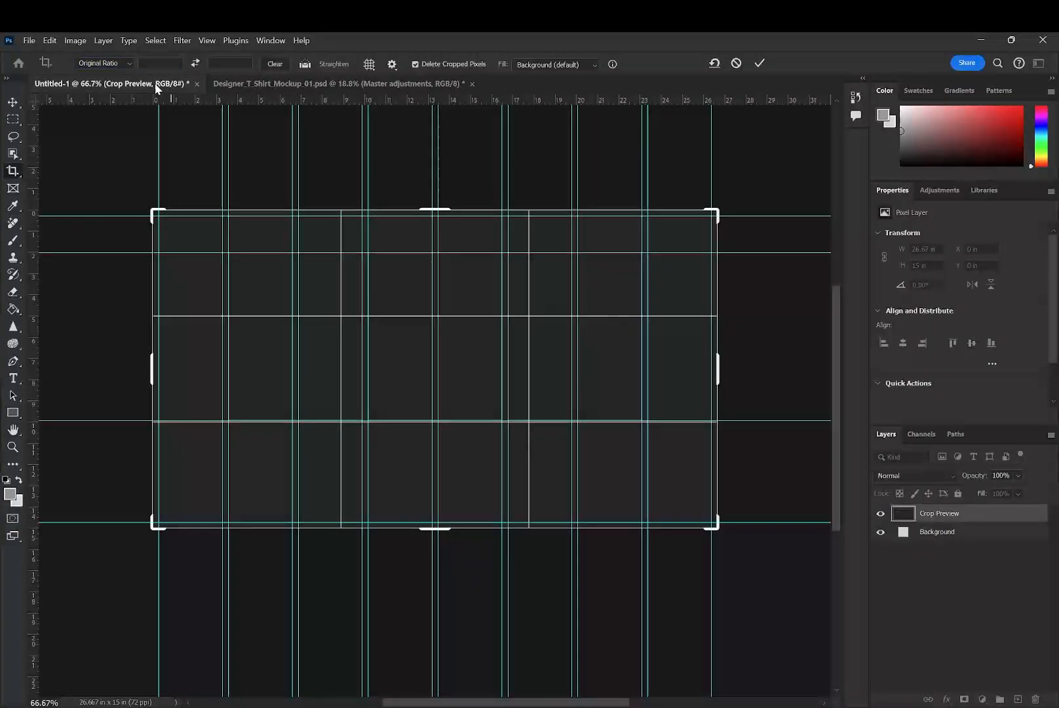
pyautogui.moveTo(428, 532); pyautogui.dragTo(425, 666)
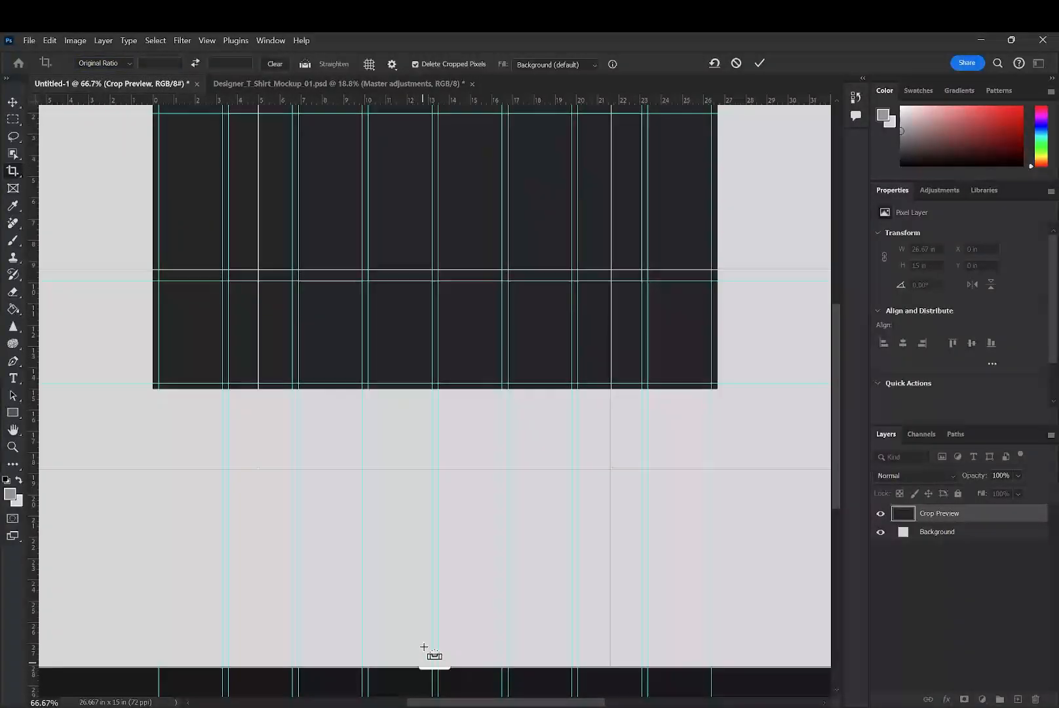
pyautogui.hotkey('ctrl', 'z')
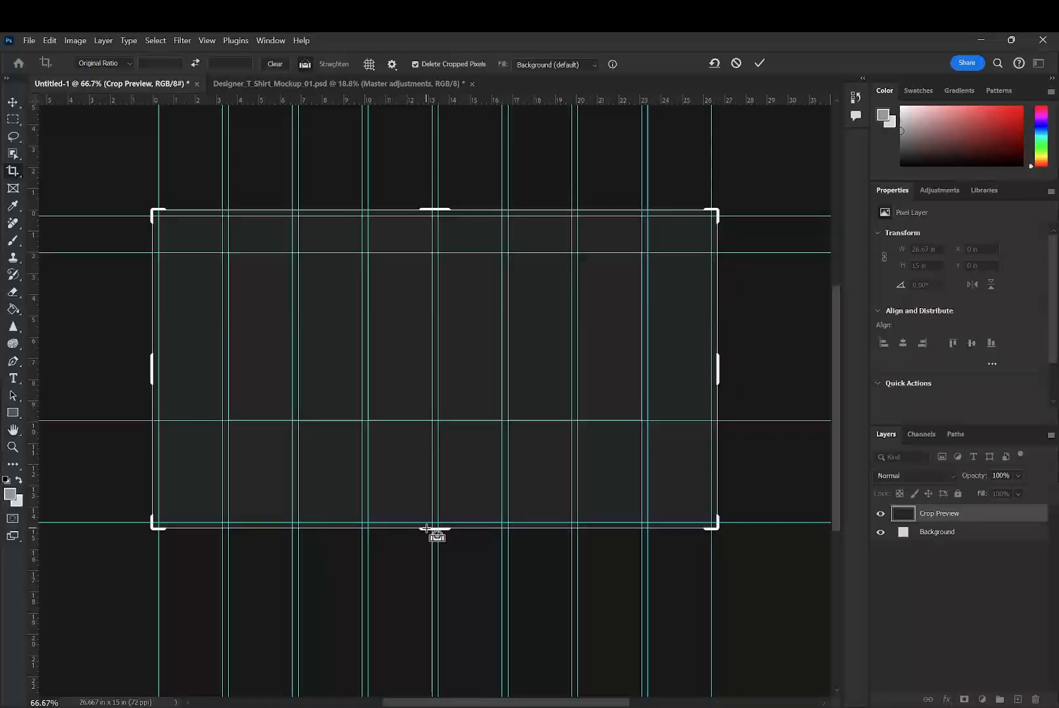
# - Clear the crop ratio and extend only the canvas's lower edge, making the document about 30.25 in high
pyautogui.click(274, 65)
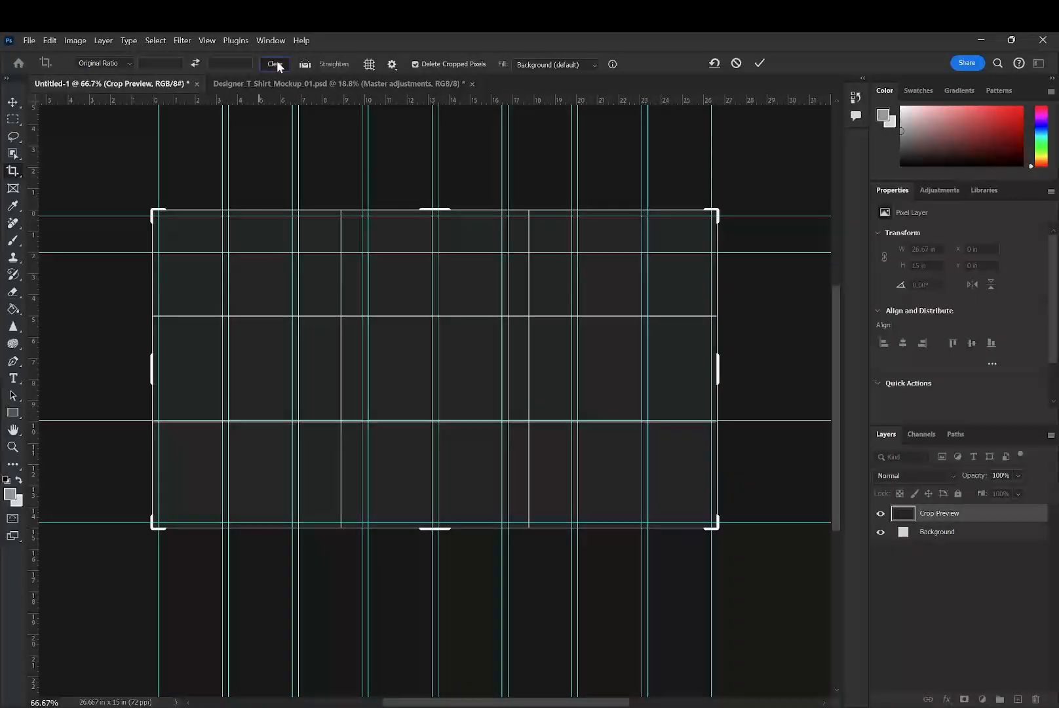
pyautogui.moveTo(434, 528); pyautogui.dragTo(422, 688)
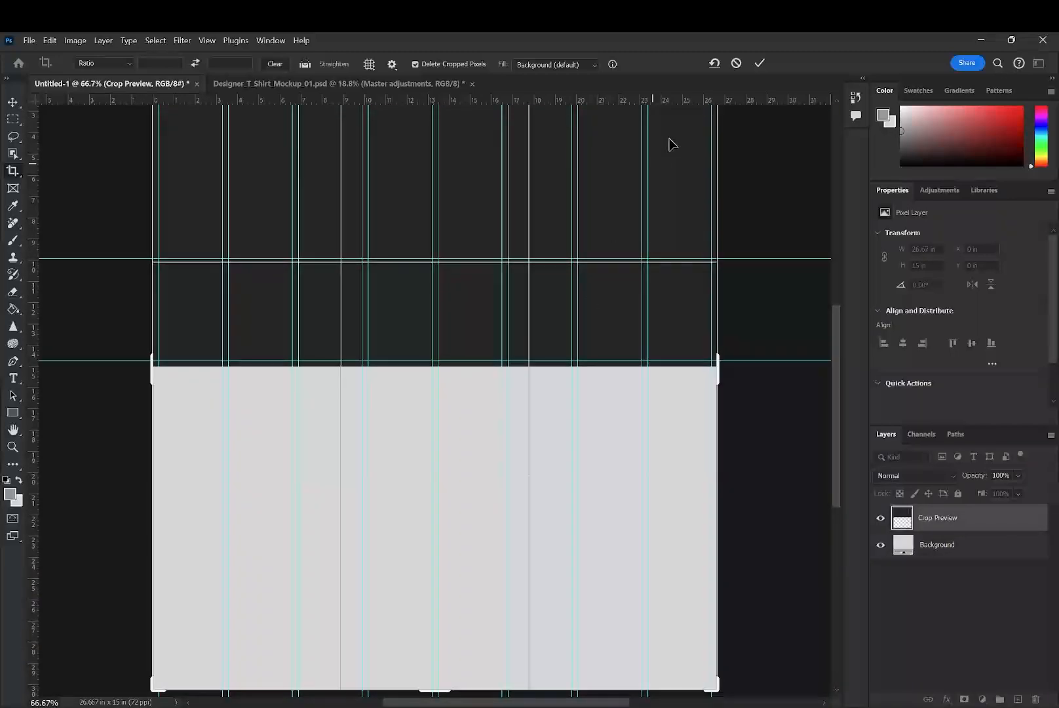
pyautogui.click(760, 64)
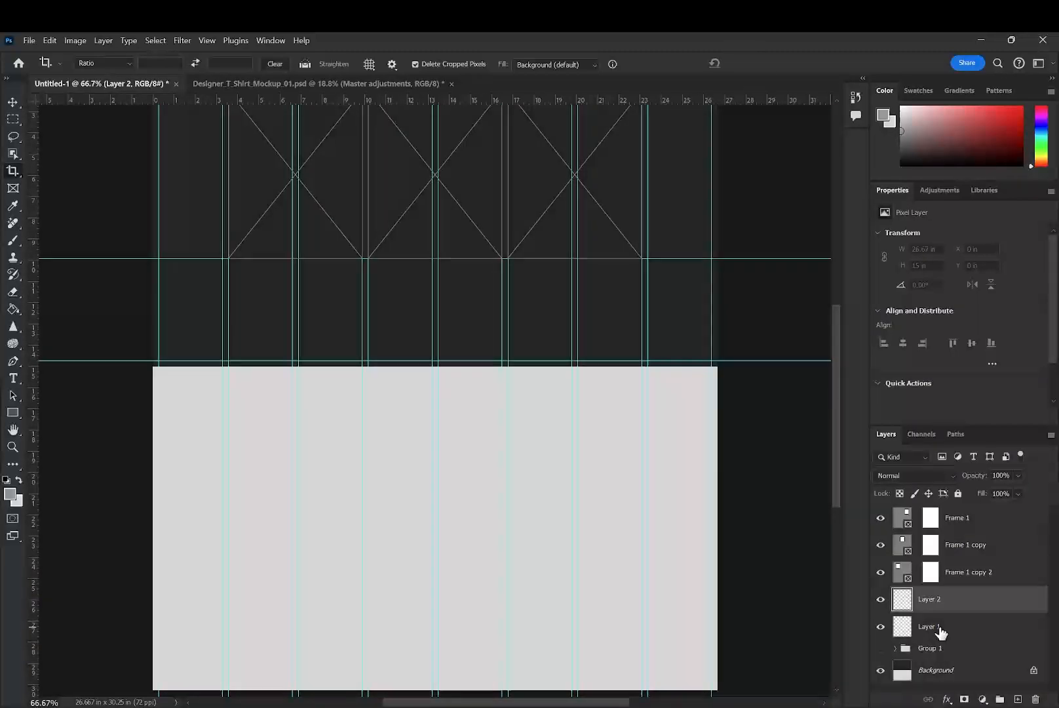
# - Fill the light extended area of the Background layer with the page's dark gray using the Paint Bucket
pyautogui.click(918, 675)
pyautogui.press('g')
pyautogui.press('d')
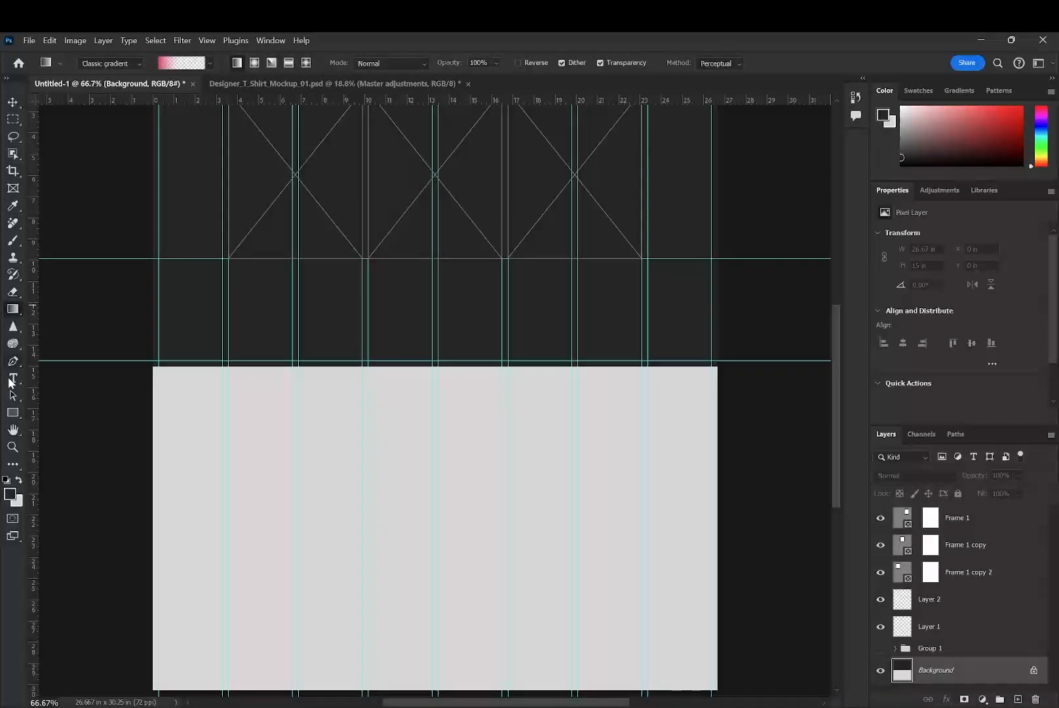
pyautogui.rightClick(17, 308)
pyautogui.click(94, 321)
pyautogui.click(295, 521)
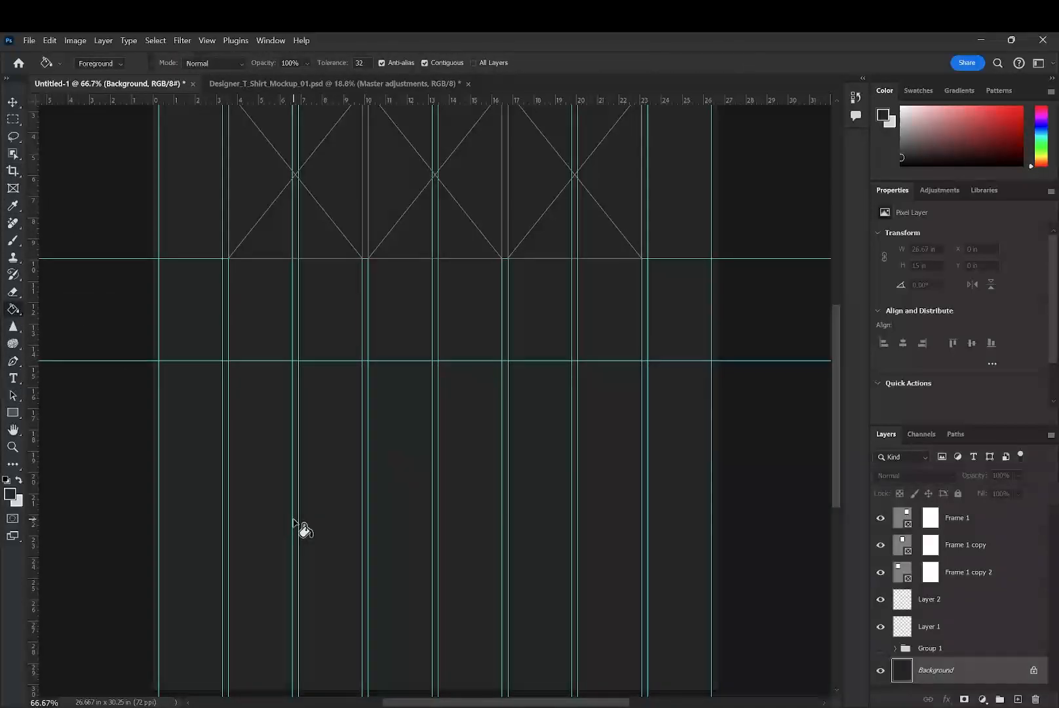
pyautogui.scroll(-3, 344, 542)
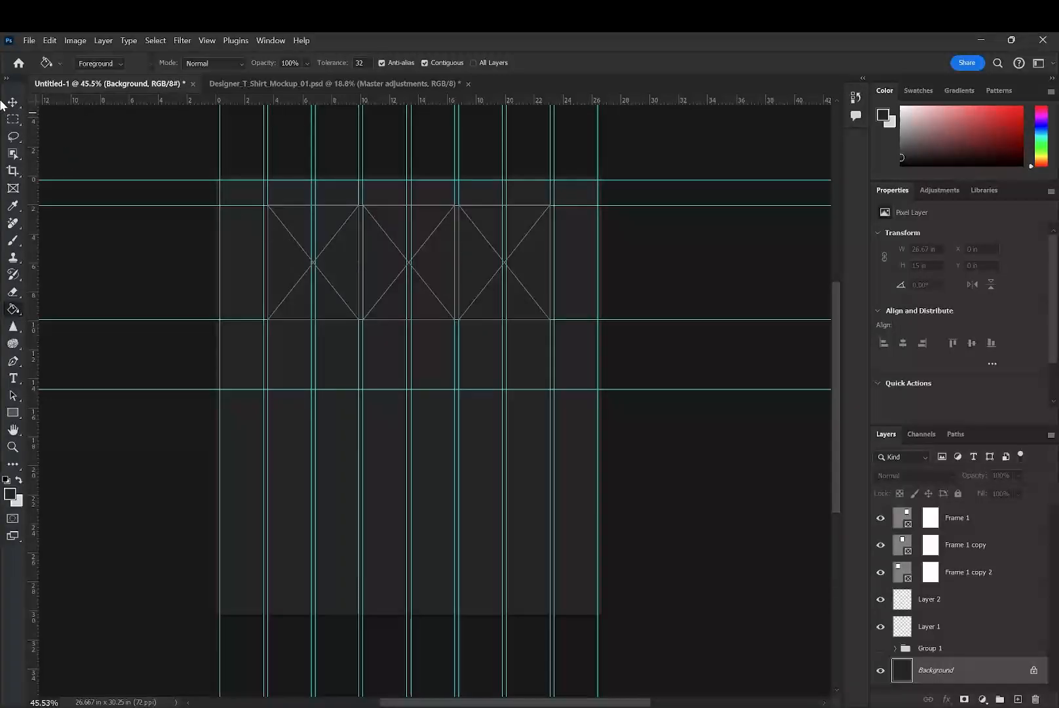
pyautogui.press('v')
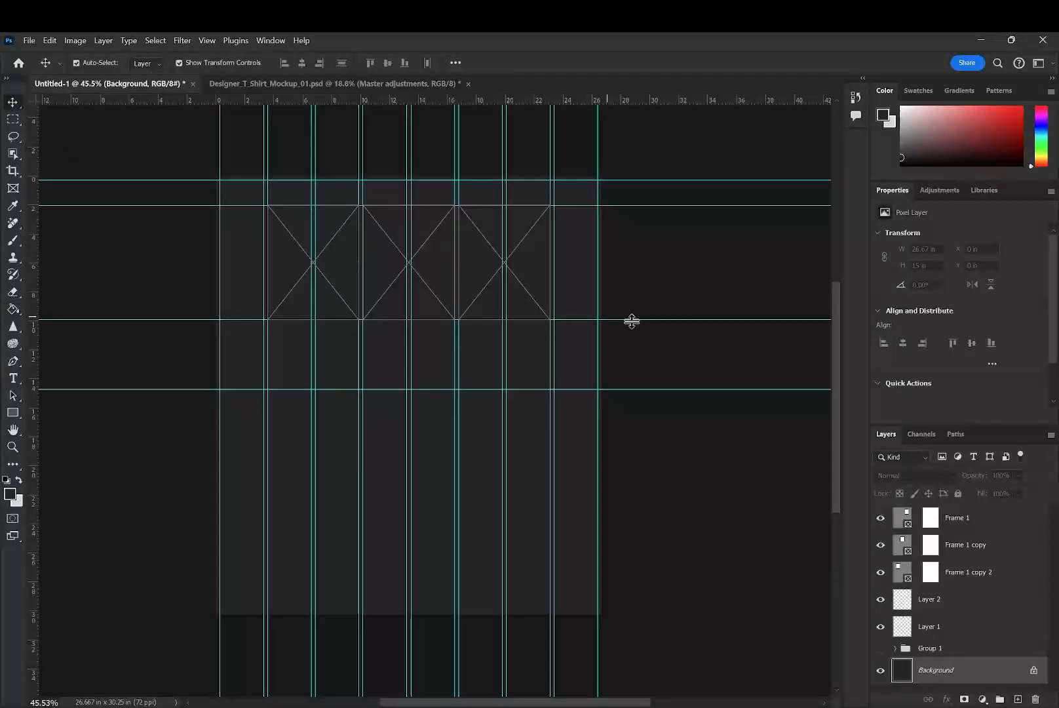
pyautogui.click(620, 390)
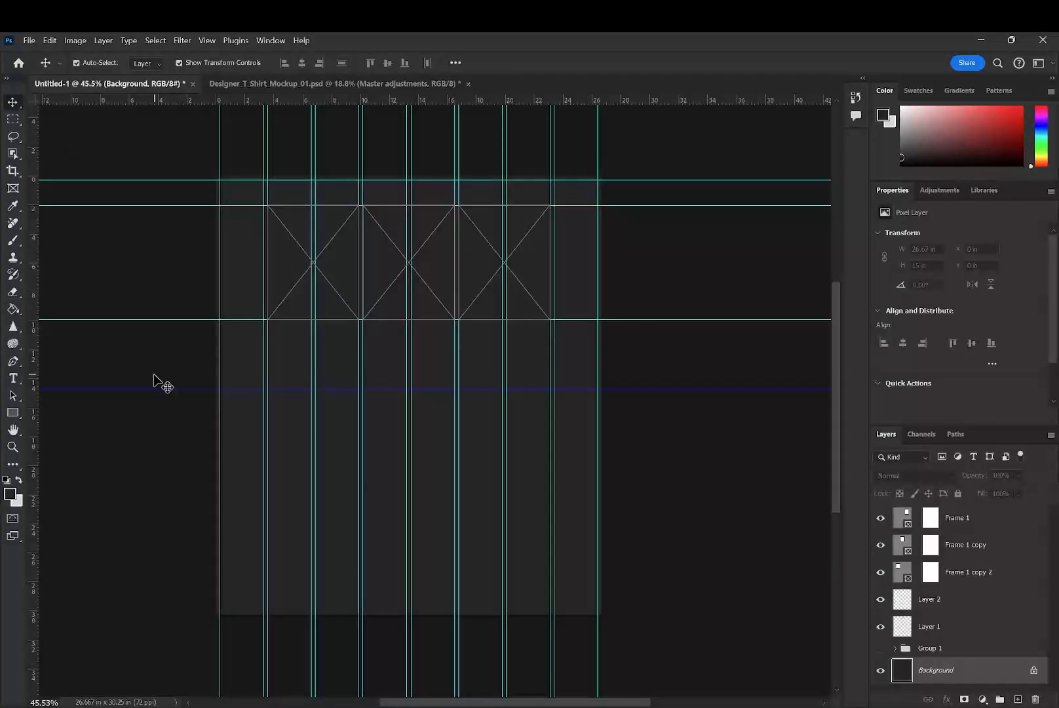
pyautogui.rightClick(202, 389)
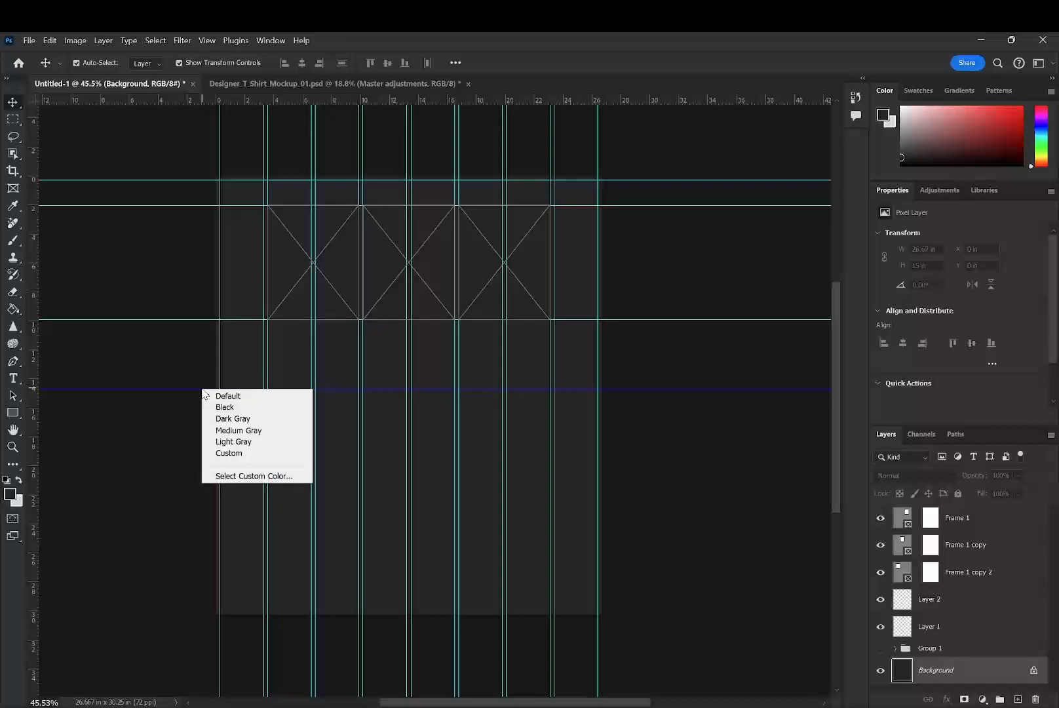
pyautogui.click(248, 420)
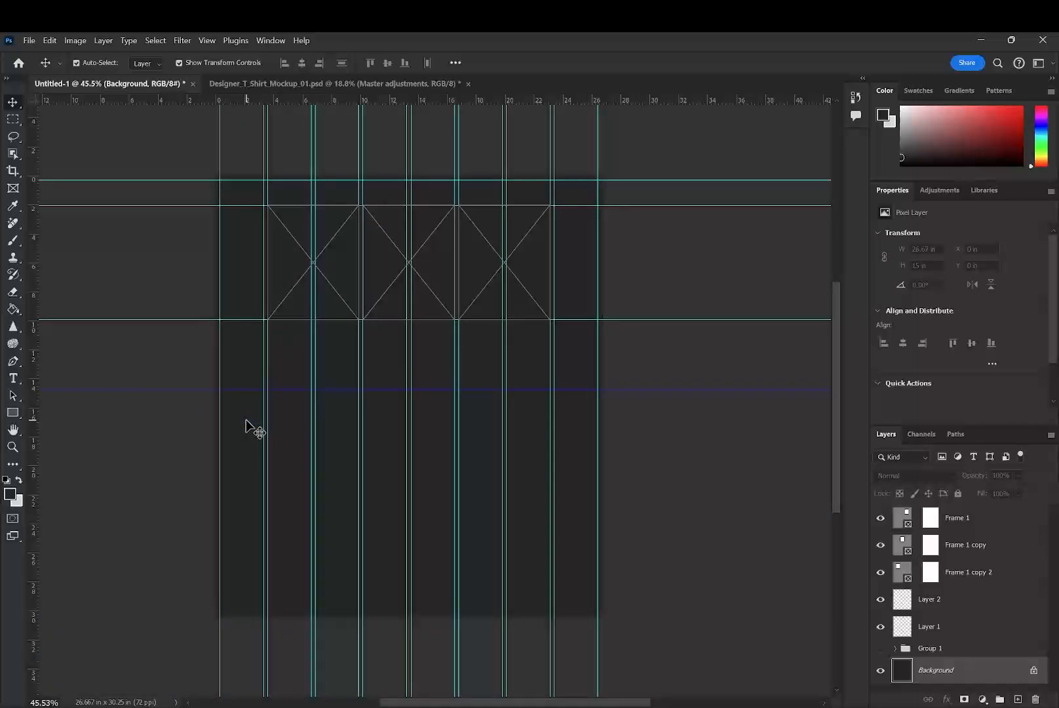
pyautogui.rightClick(186, 388)
pyautogui.click(430, 352)
pyautogui.rightClick(737, 390)
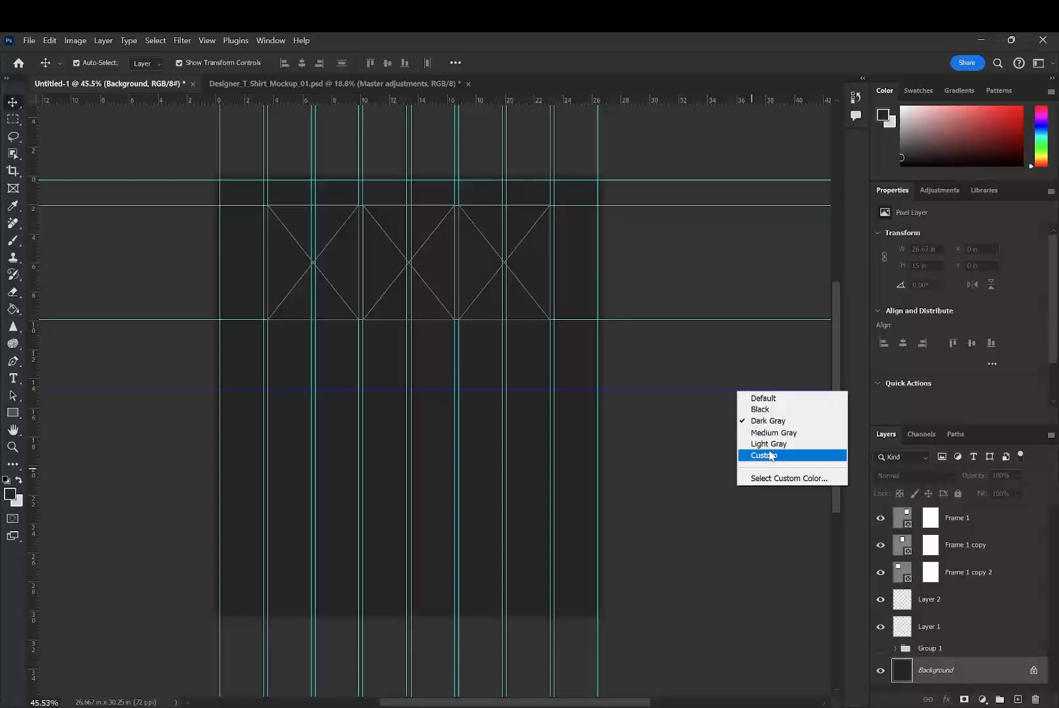
pyautogui.click(777, 402)
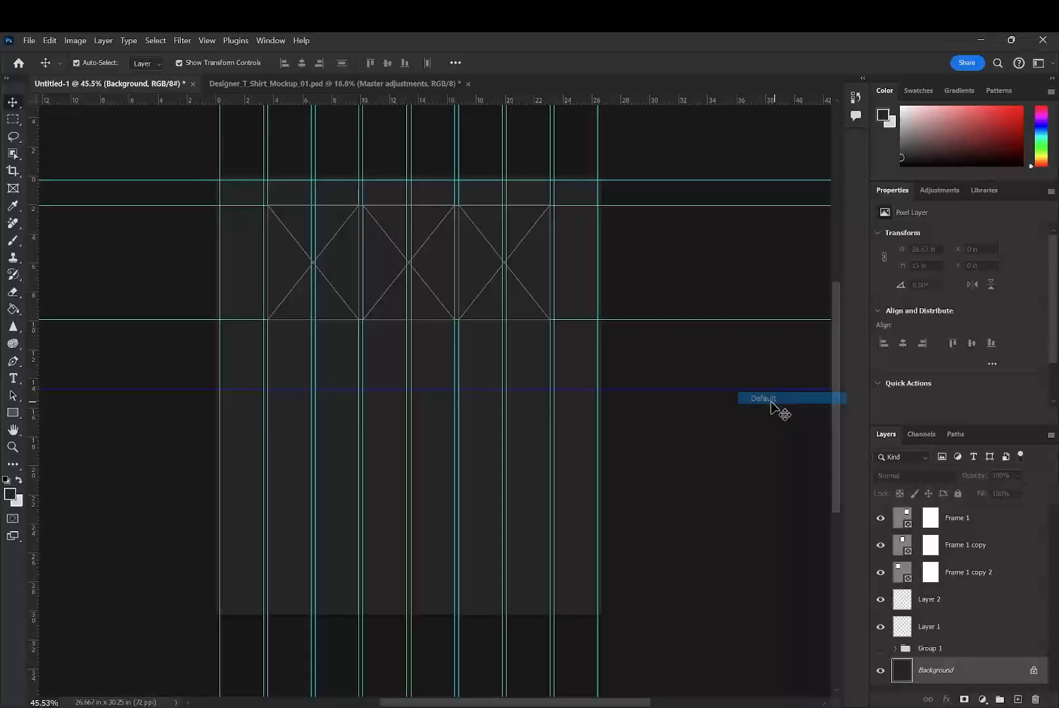
pyautogui.click(645, 390)
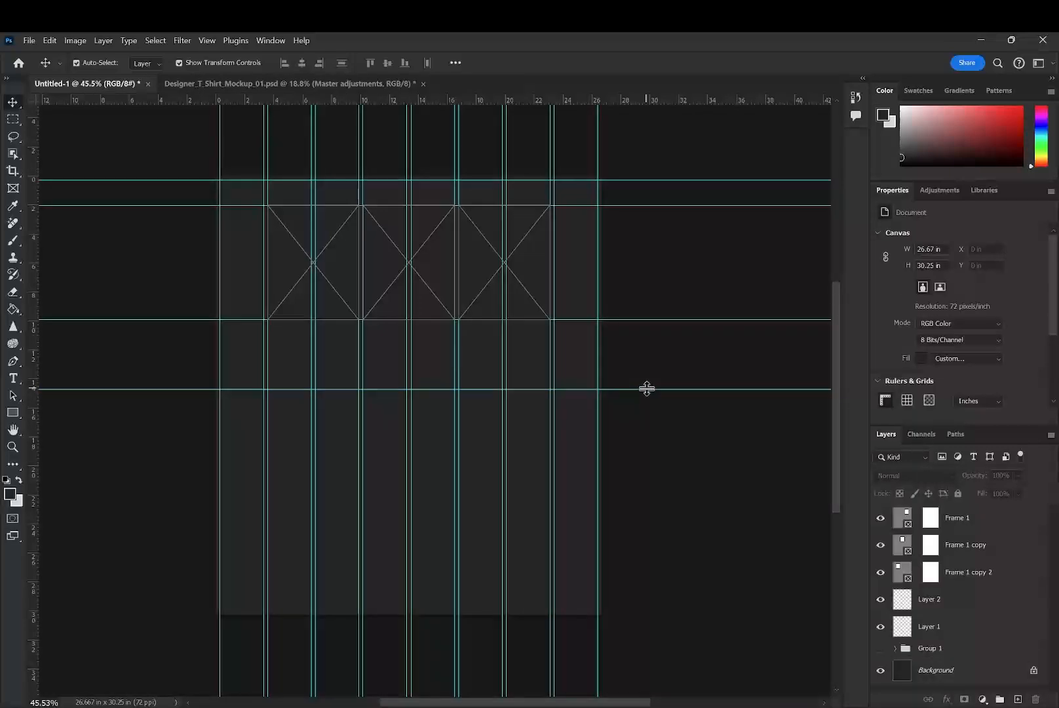
# - Add a horizontal guide at 1080 px in a custom orange color
pyautogui.click(208, 41)
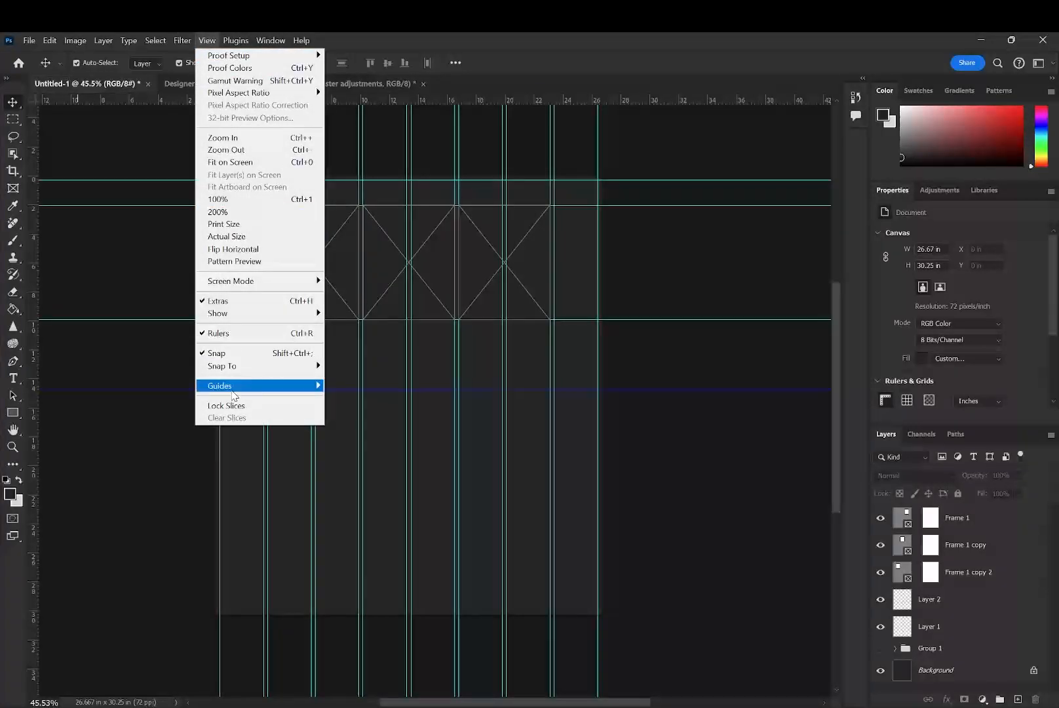
pyautogui.moveTo(232, 389)
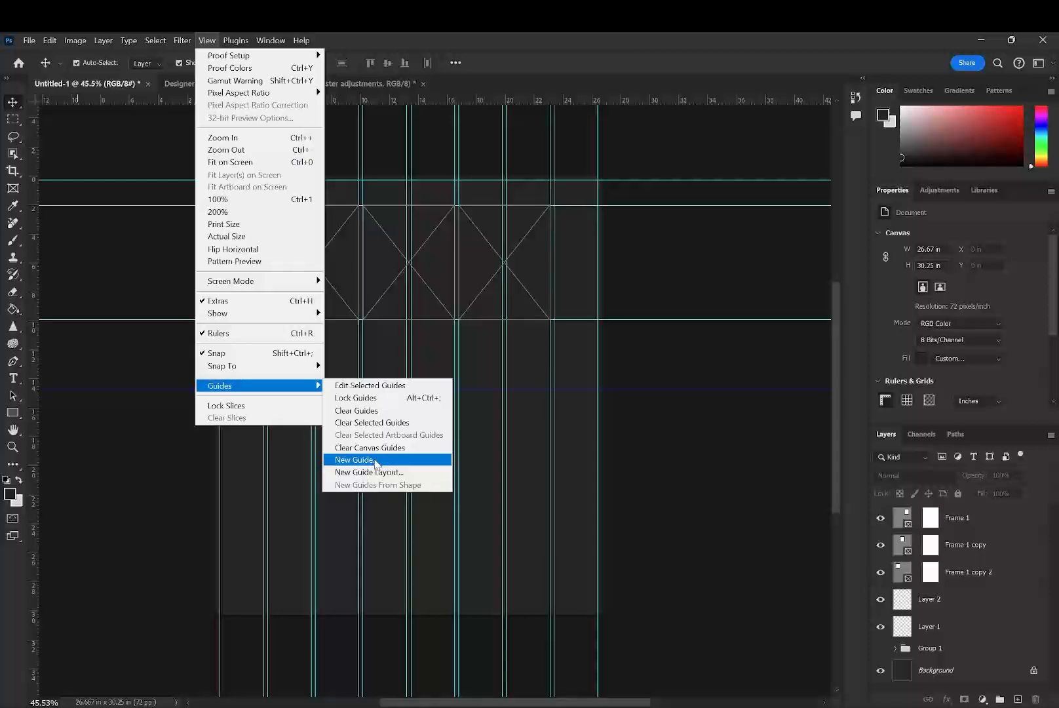
pyautogui.click(390, 460)
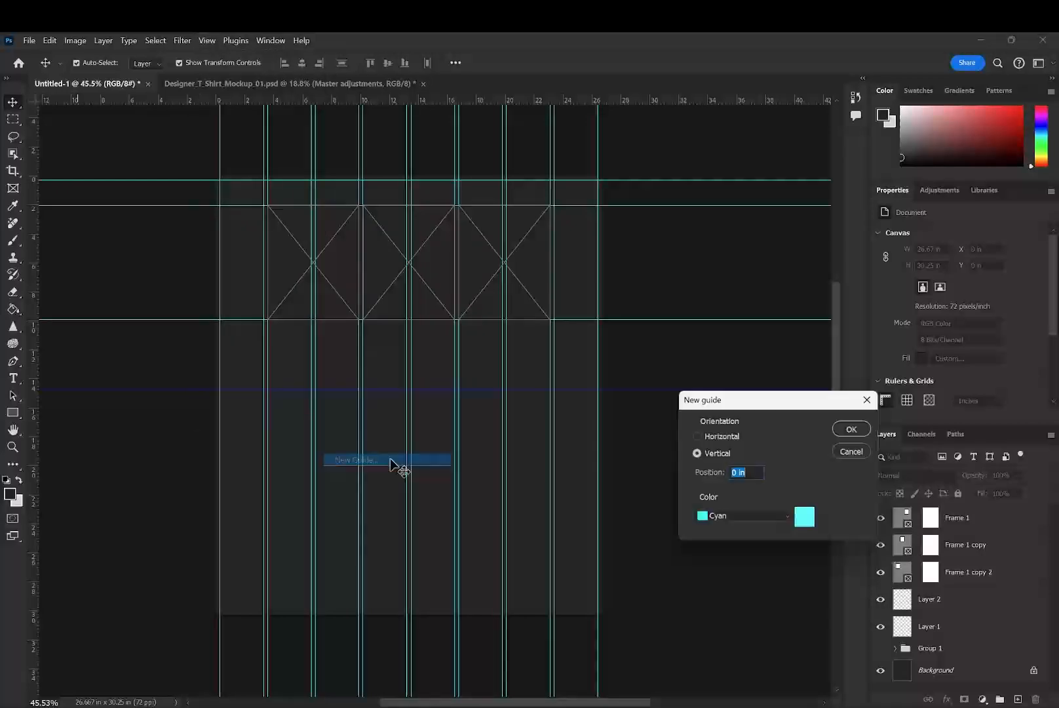
pyautogui.click(811, 523)
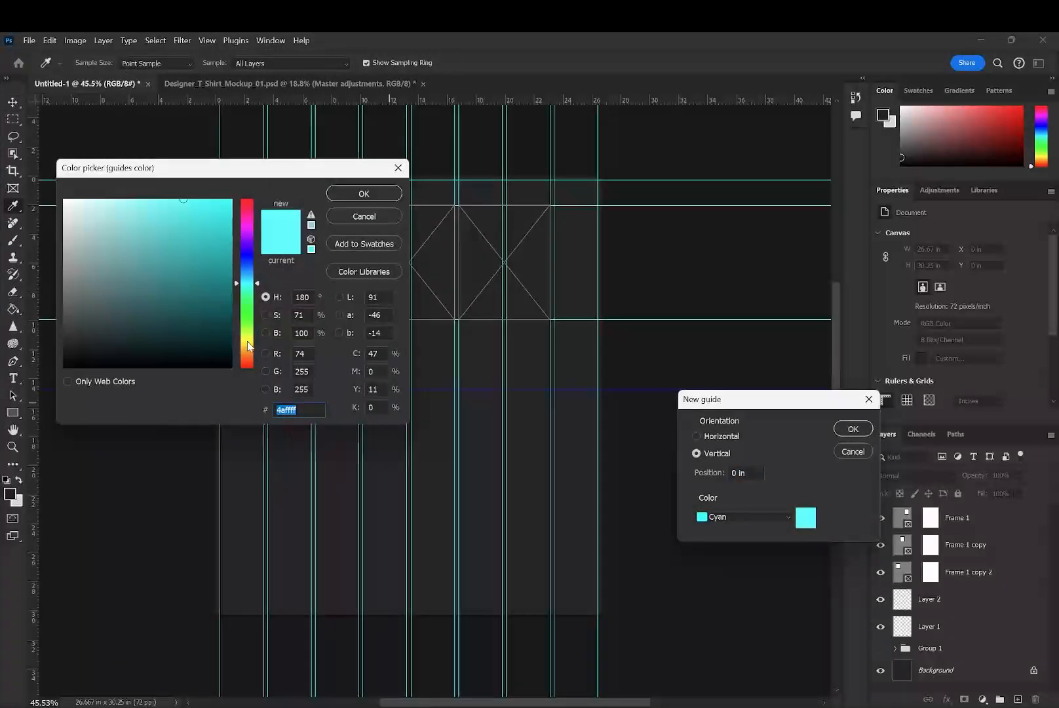
pyautogui.click(250, 353)
pyautogui.click(364, 194)
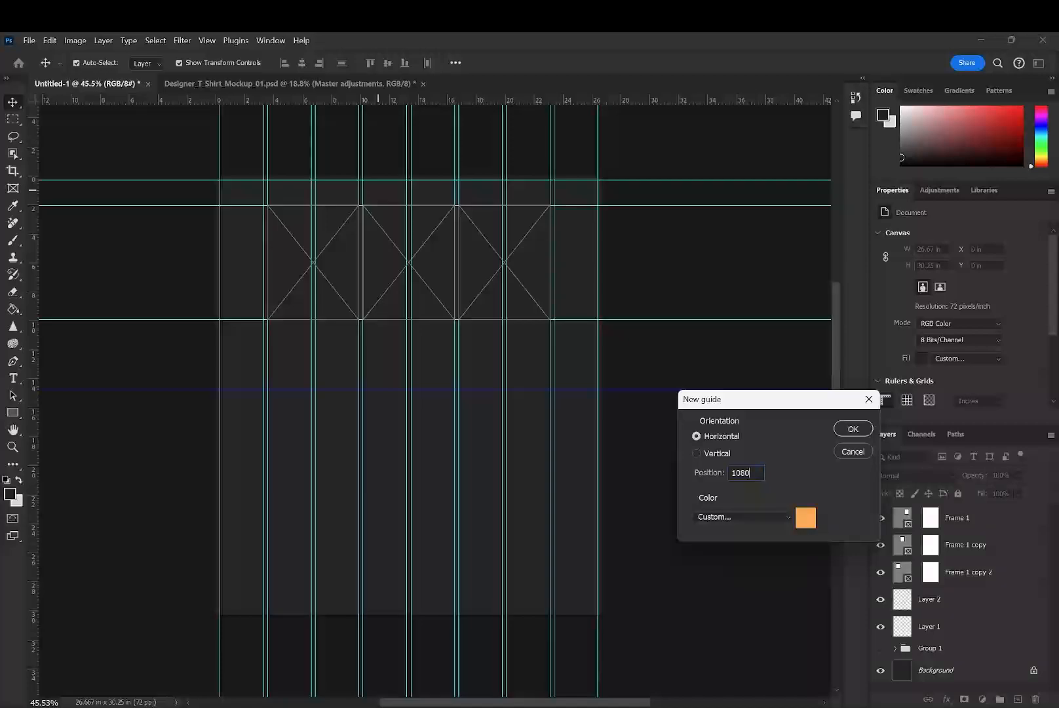
pyautogui.press('Return')
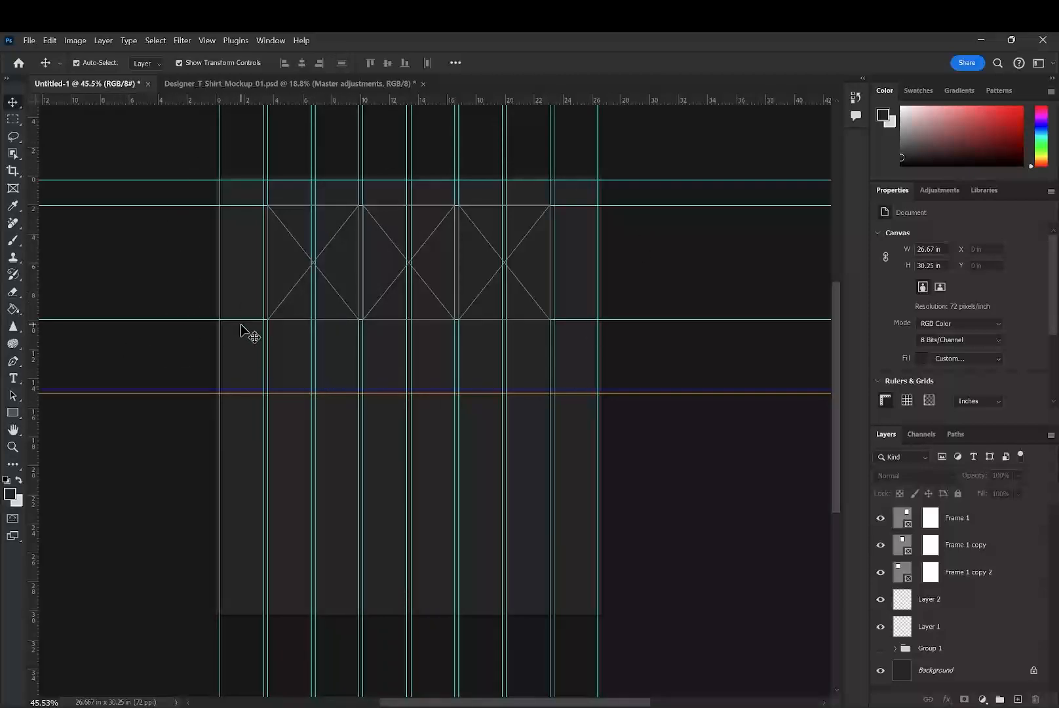
# - Group the three frame layers and name the group Top Row
pyautogui.scroll(2, 333, 353)
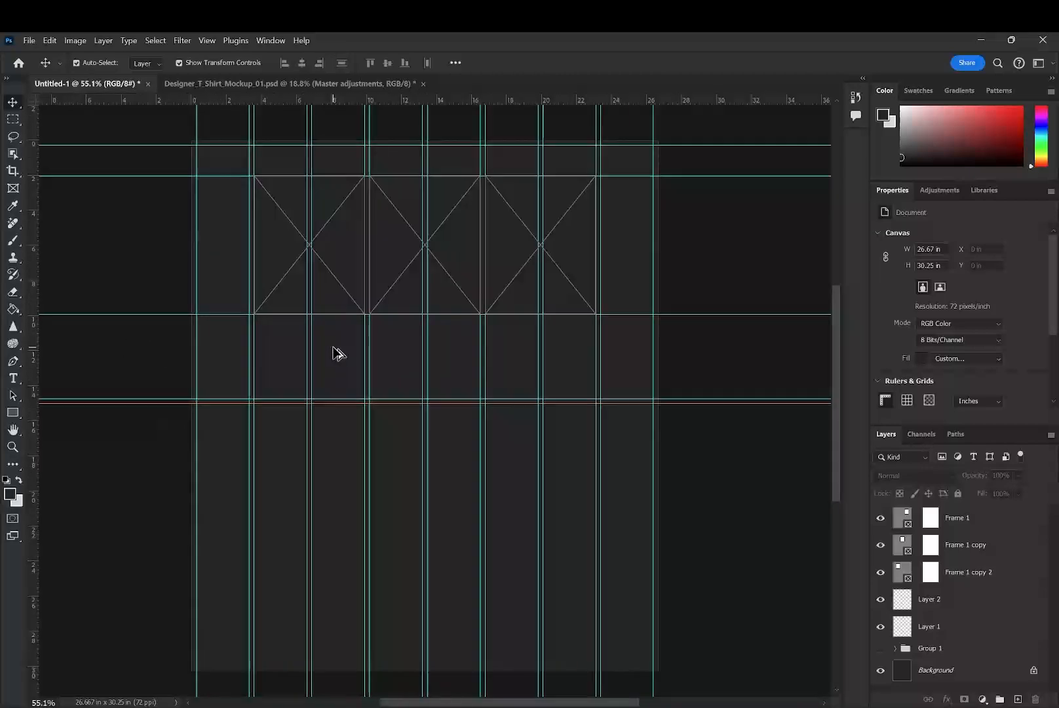
pyautogui.moveTo(428, 298); pyautogui.dragTo(440, 324)
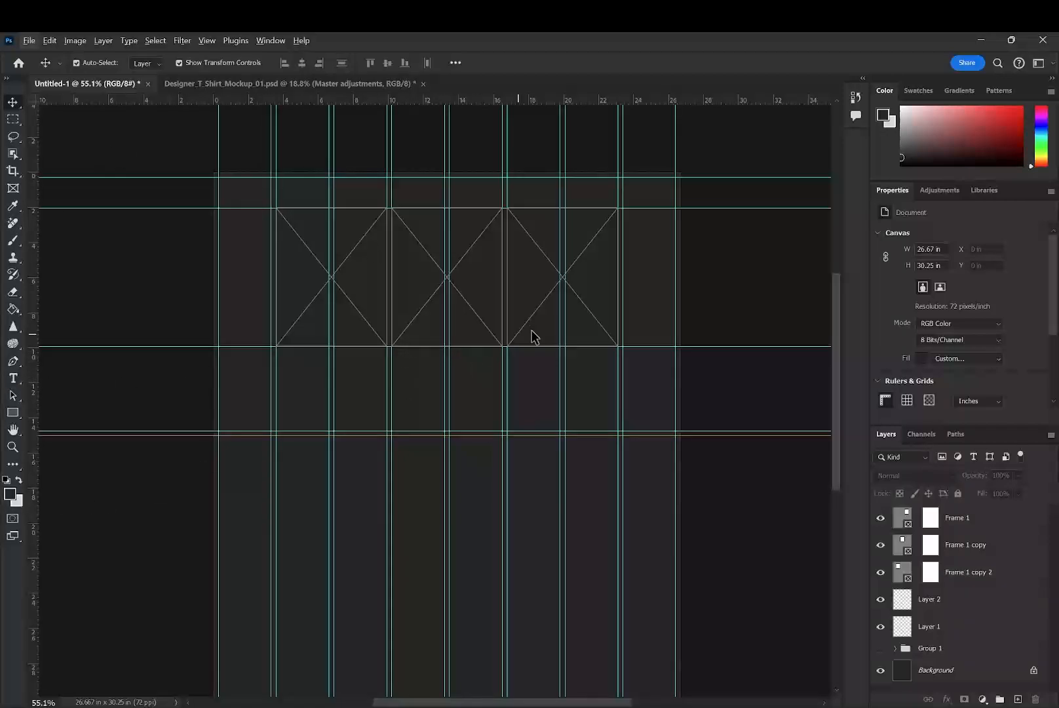
pyautogui.click(932, 577)
pyautogui.keyDown('shift'); pyautogui.click(980, 524); pyautogui.keyUp('shift')
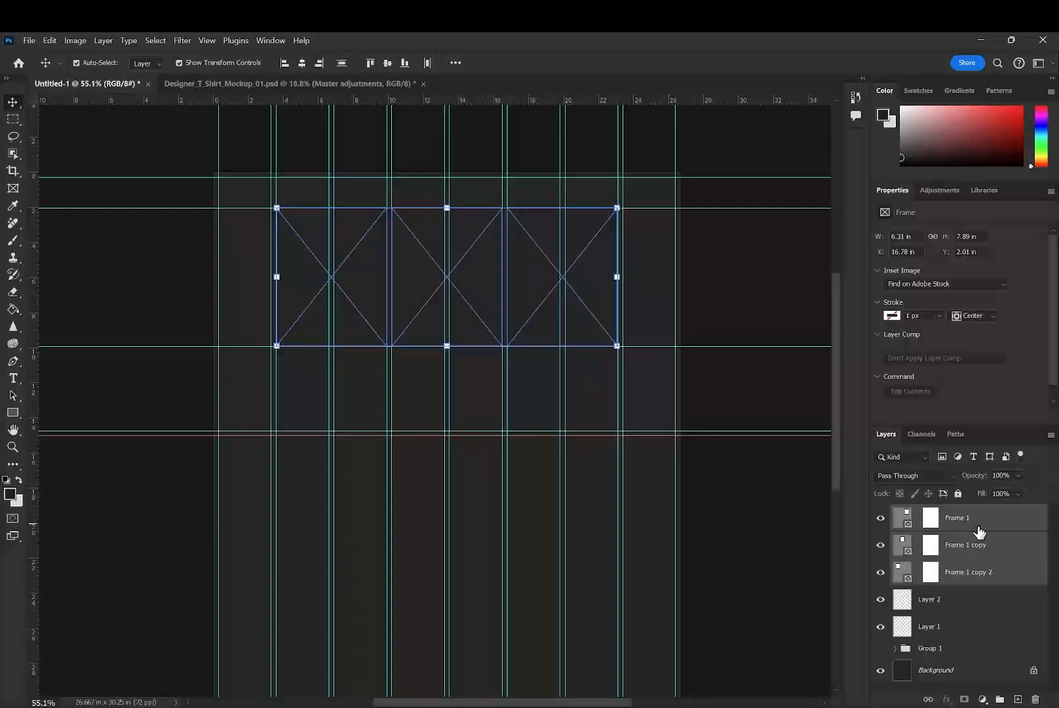
pyautogui.hotkey('ctrl', 'g')
pyautogui.doubleClick(939, 513)
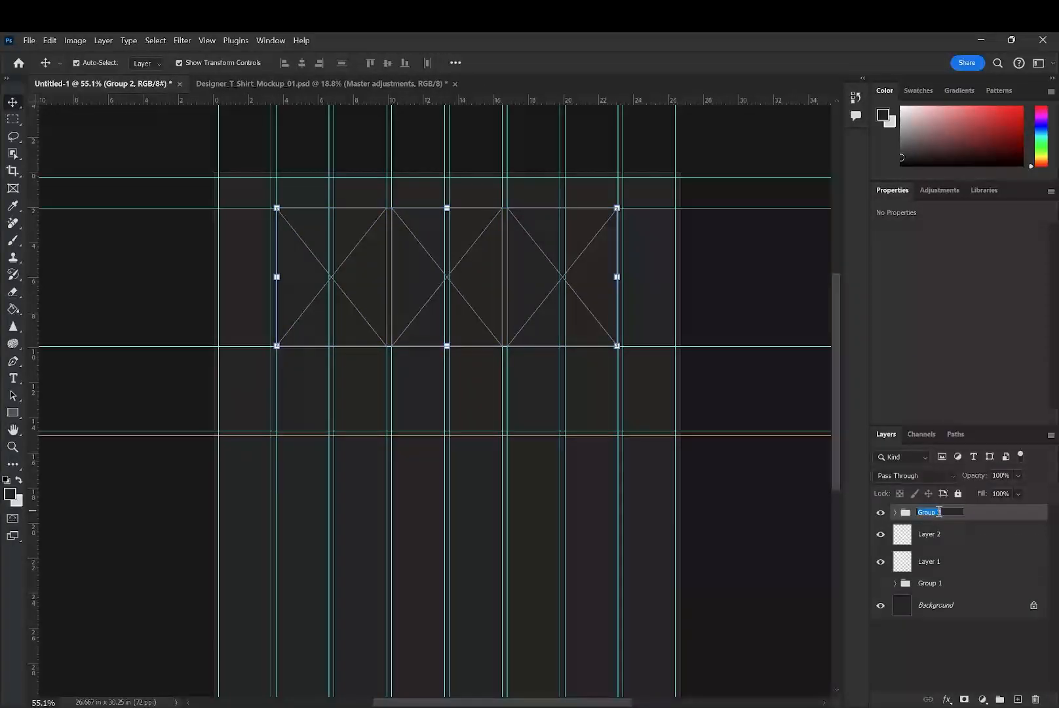
pyautogui.write('Top Row')
pyautogui.press('Return')
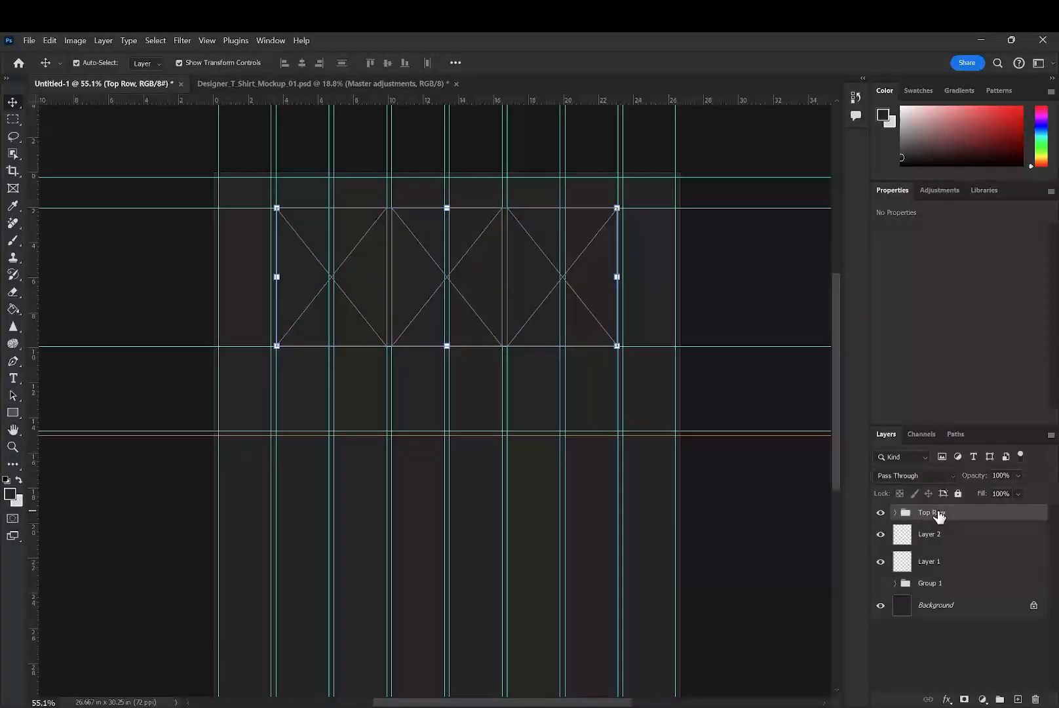
# - Duplicate the Top Row group and place the copy directly beneath the first row of frames, leaving a narrow gap
pyautogui.hotkey('ctrl', 'j')
pyautogui.moveTo(542, 300); pyautogui.dragTo(544, 442)
pyautogui.hotkey('ctrl', 'z')
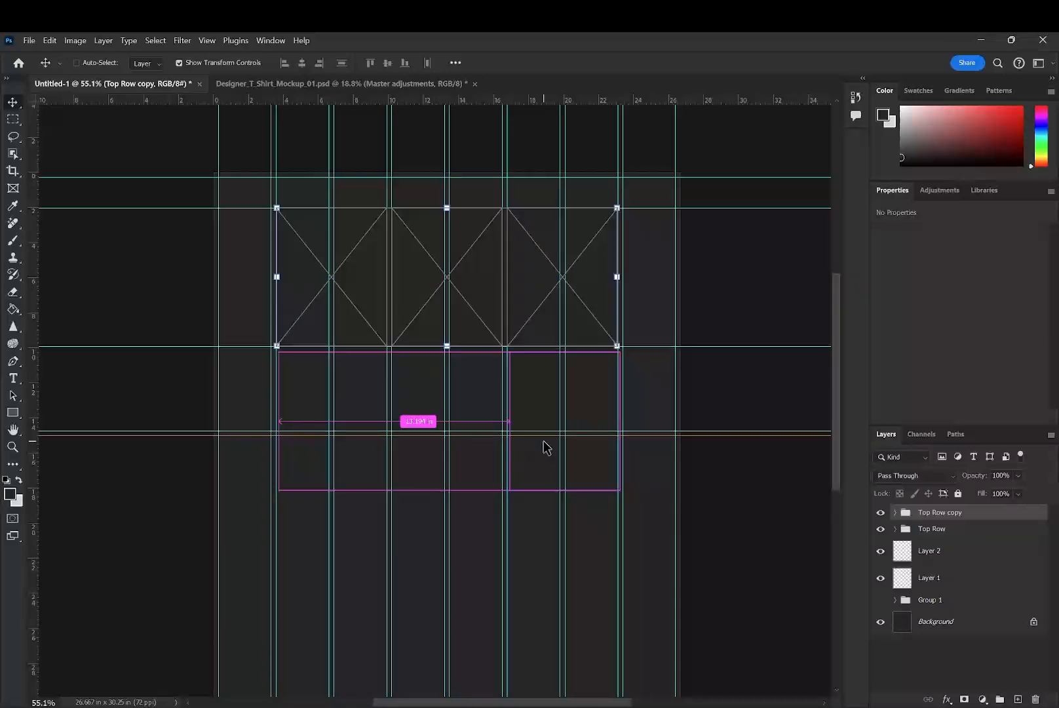
pyautogui.scroll(3, 502, 396)
pyautogui.moveTo(461, 257); pyautogui.dragTo(459, 390)
pyautogui.hotkey('ctrl', 'z')
pyautogui.click(965, 514)
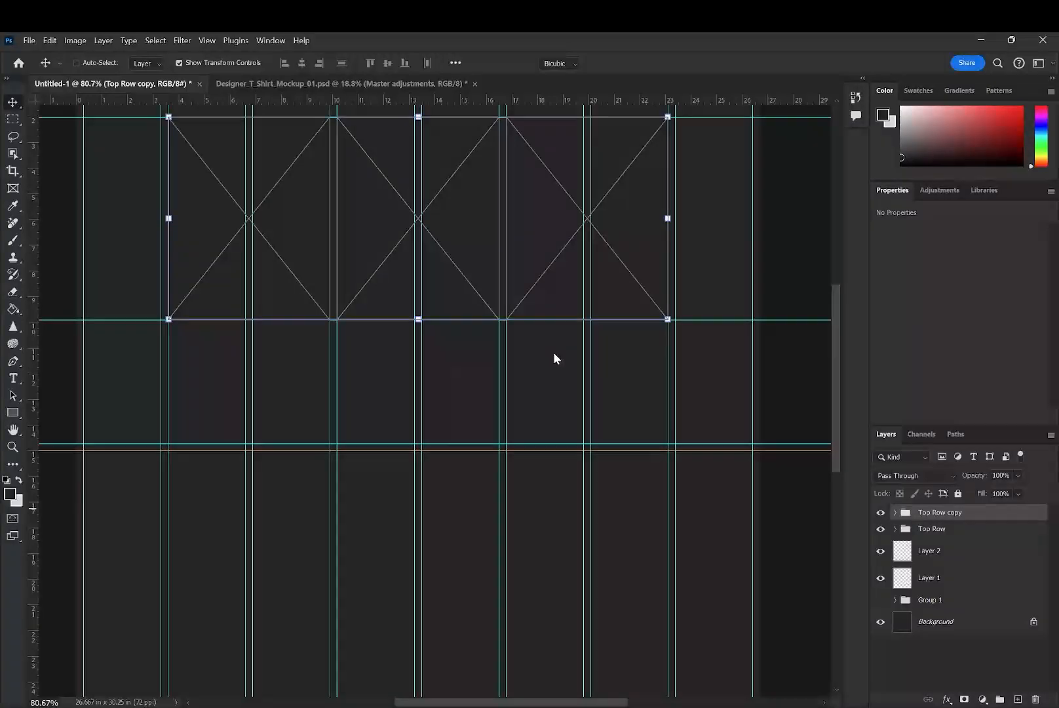
pyautogui.moveTo(544, 235); pyautogui.dragTo(566, 445)
pyautogui.click(655, 63)
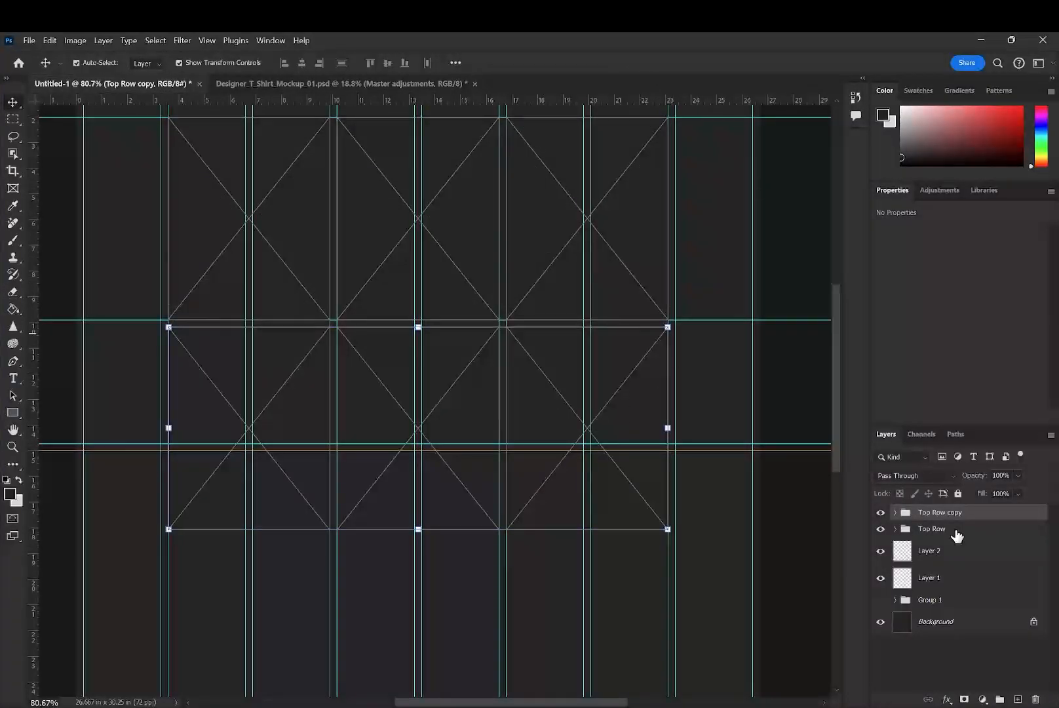
# - Duplicate the second row's group and place the copy beneath it as a third row, leaving a matching narrow gap
pyautogui.hotkey('ctrl', 'j')
pyautogui.scroll(-5, 518, 397)
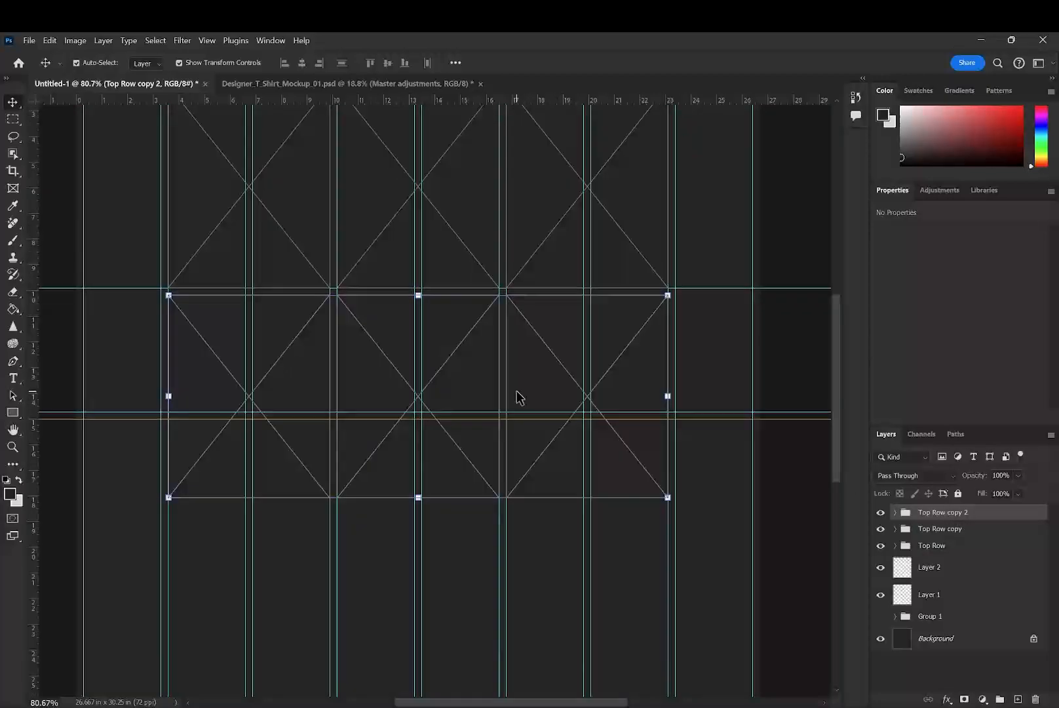
pyautogui.moveTo(565, 153); pyautogui.dragTo(559, 319)
pyautogui.hotkey('ctrl', 'z')
pyautogui.click(988, 517)
pyautogui.moveTo(617, 187); pyautogui.dragTo(609, 397)
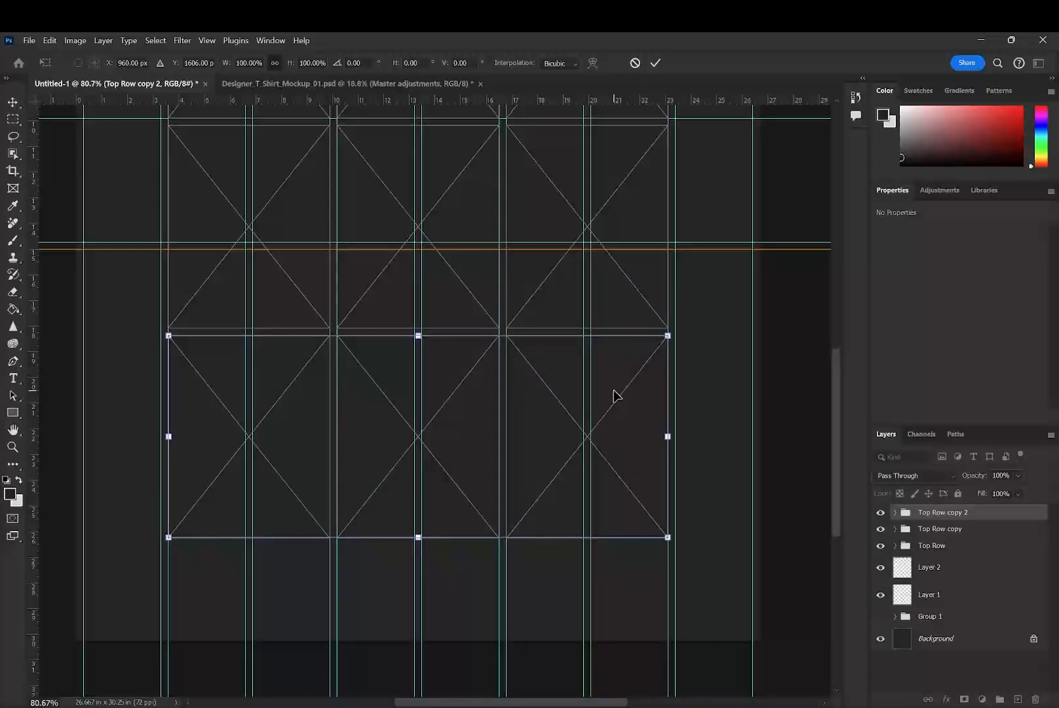
pyautogui.press('Up')
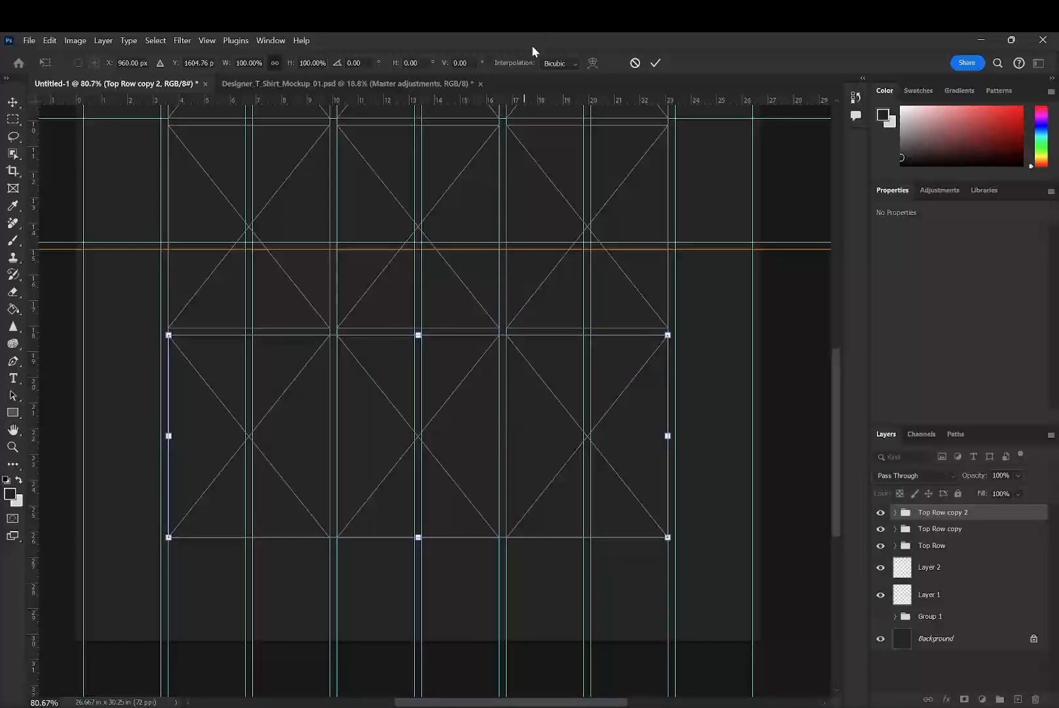
pyautogui.click(654, 65)
pyautogui.scroll(1, 568, 303)
pyautogui.scroll(-5, 561, 303)
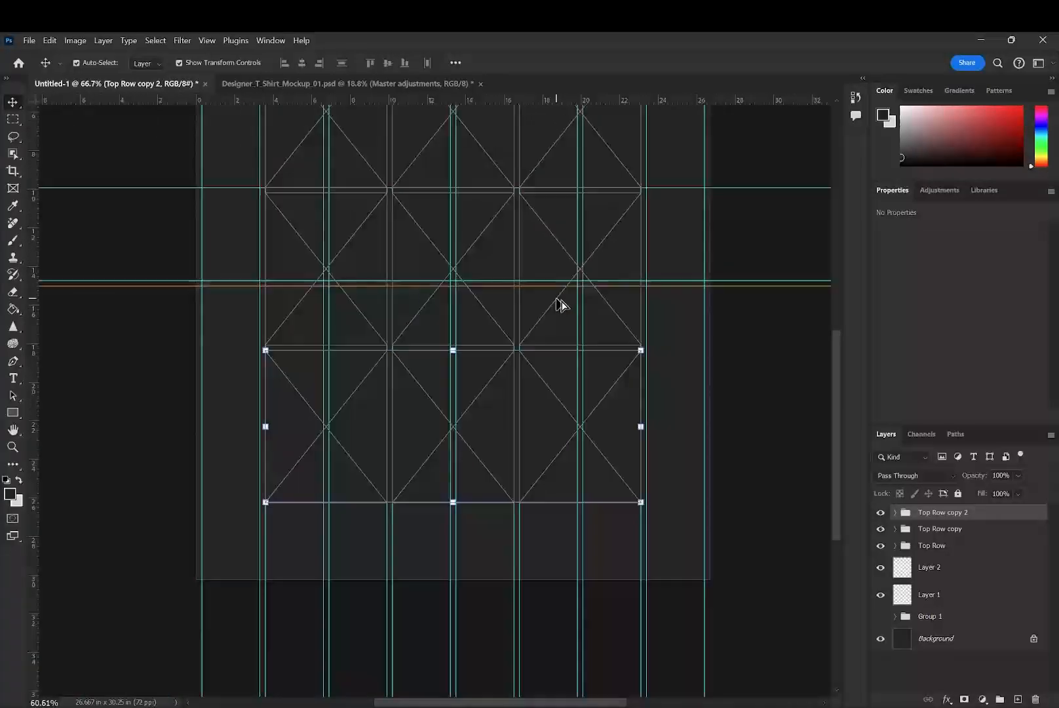
pyautogui.click(664, 370)
pyautogui.scroll(5, 575, 355)
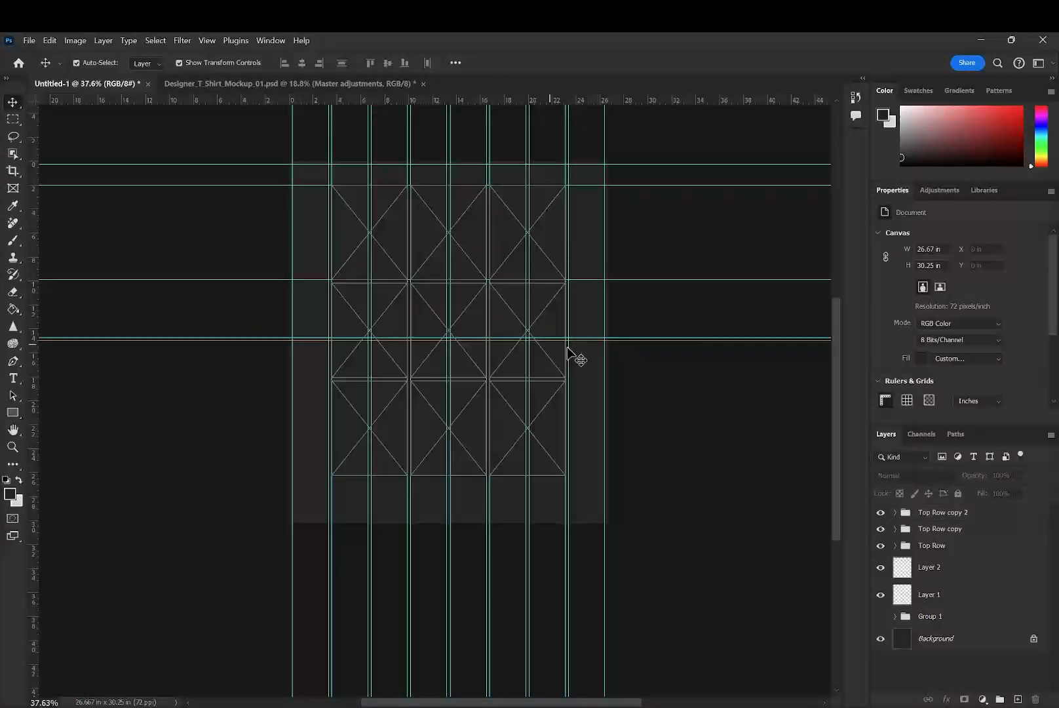
# - Rename the copied groups Middle Row and Bottom Row, and reorder the stack as Top Row, Middle Row, Bottom Row
pyautogui.click(931, 512)
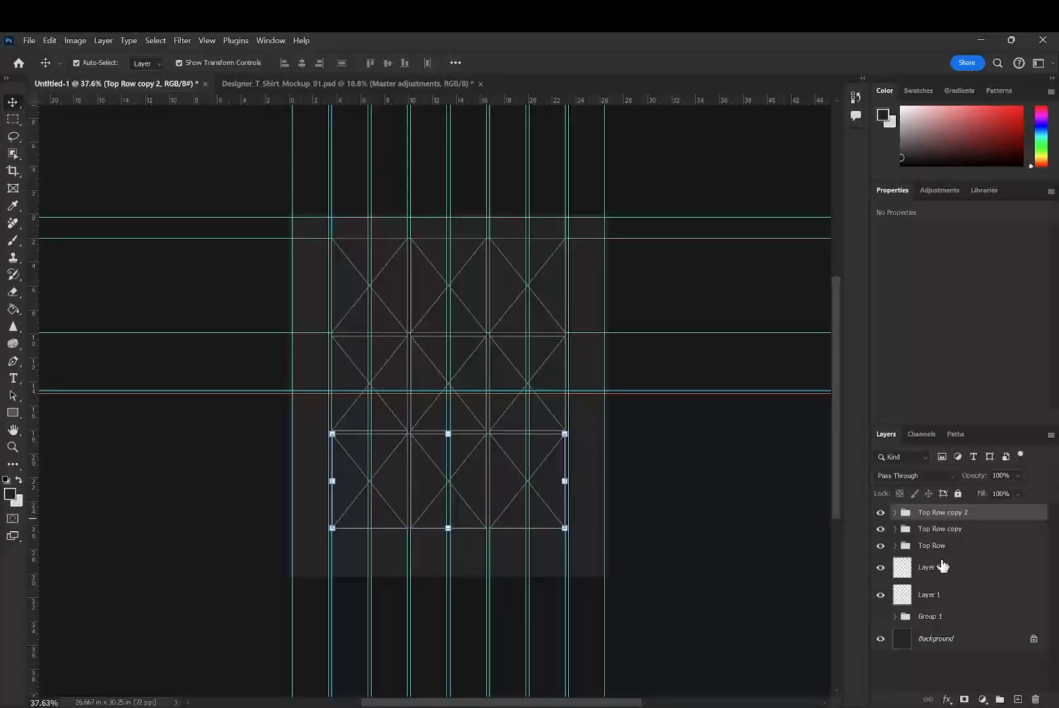
pyautogui.keyDown('shift'); pyautogui.click(943, 546); pyautogui.keyUp('shift')
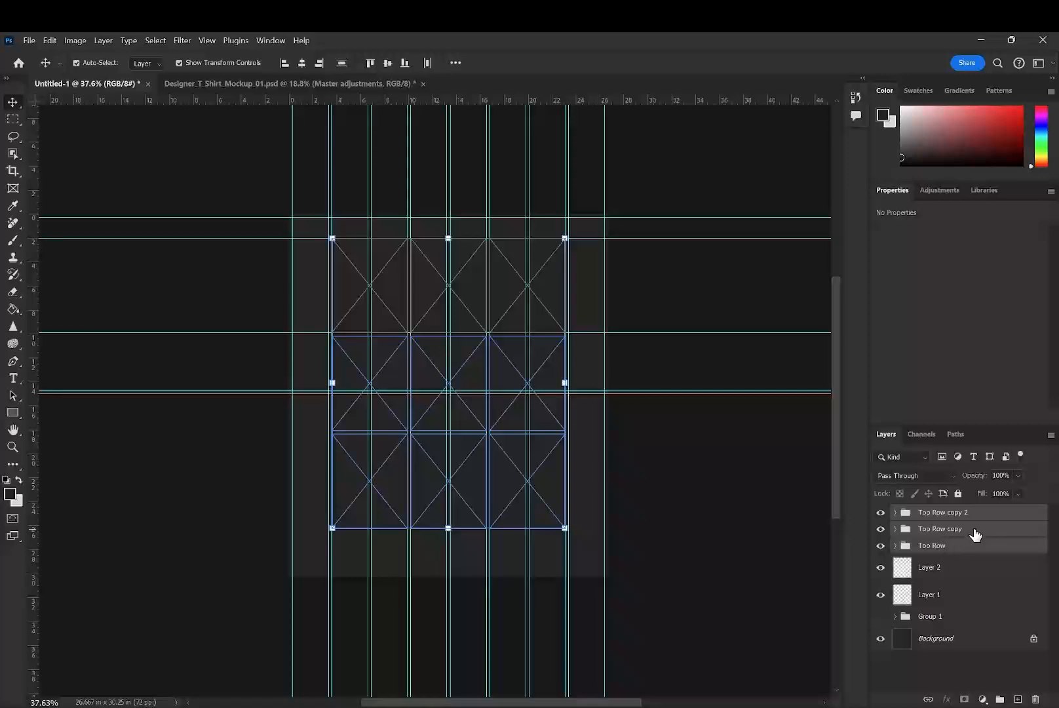
pyautogui.doubleClick(961, 531)
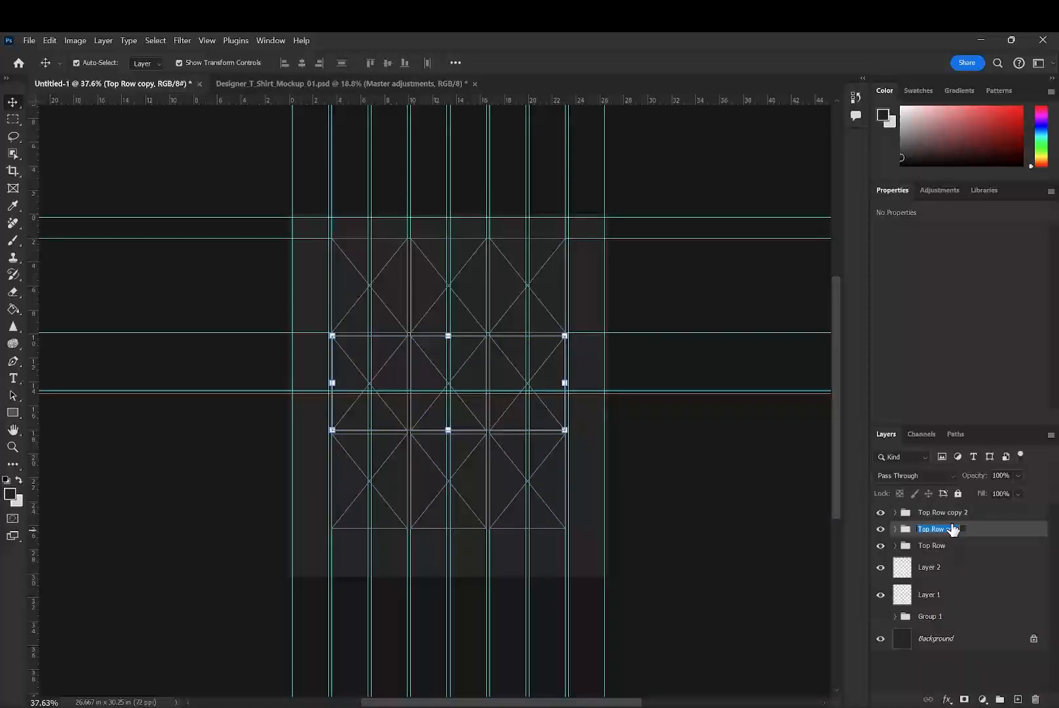
pyautogui.write('Middle Row')
pyautogui.hotkey('shift', 'Tab')
pyautogui.write('Bo')
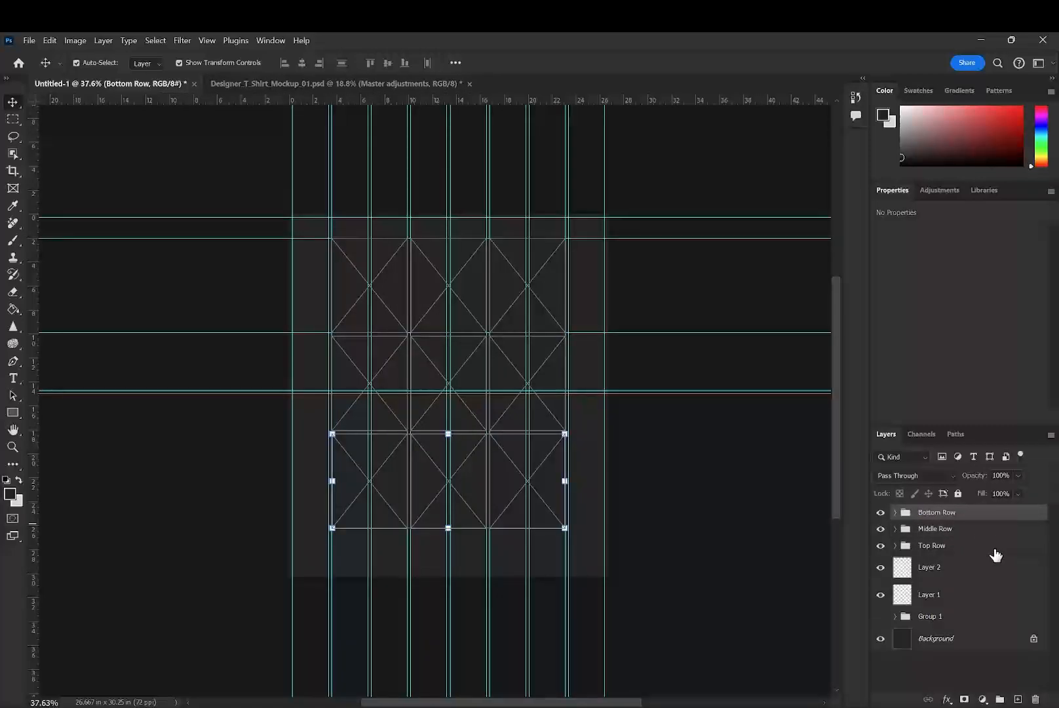
pyautogui.moveTo(995, 554); pyautogui.dragTo(968, 523)
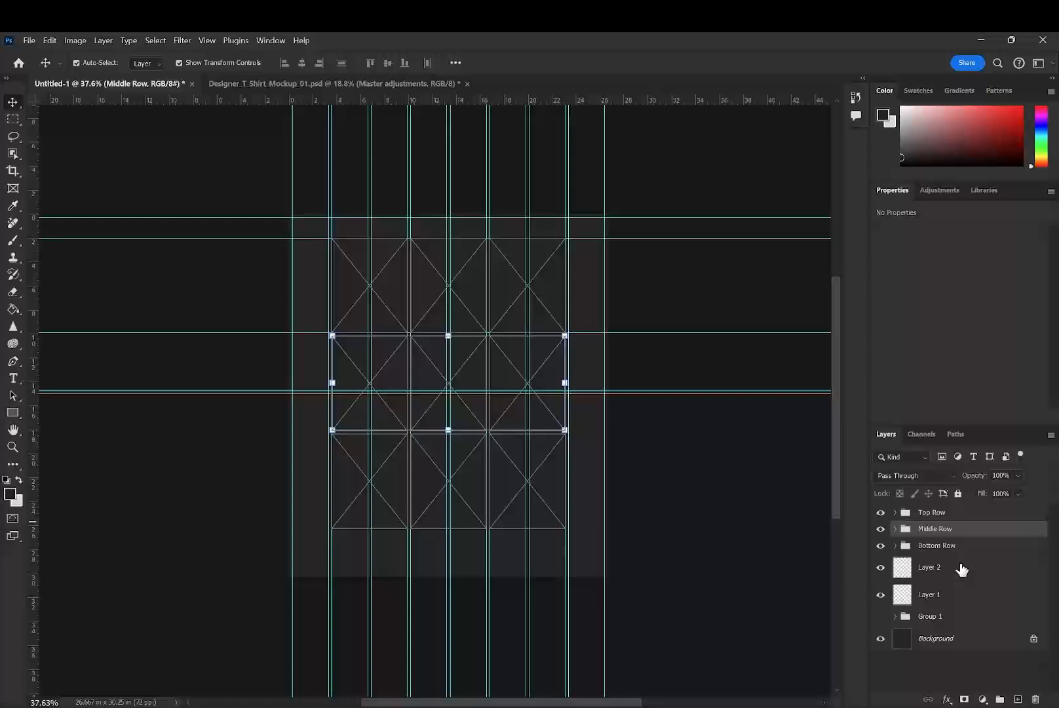
pyautogui.click(960, 547)
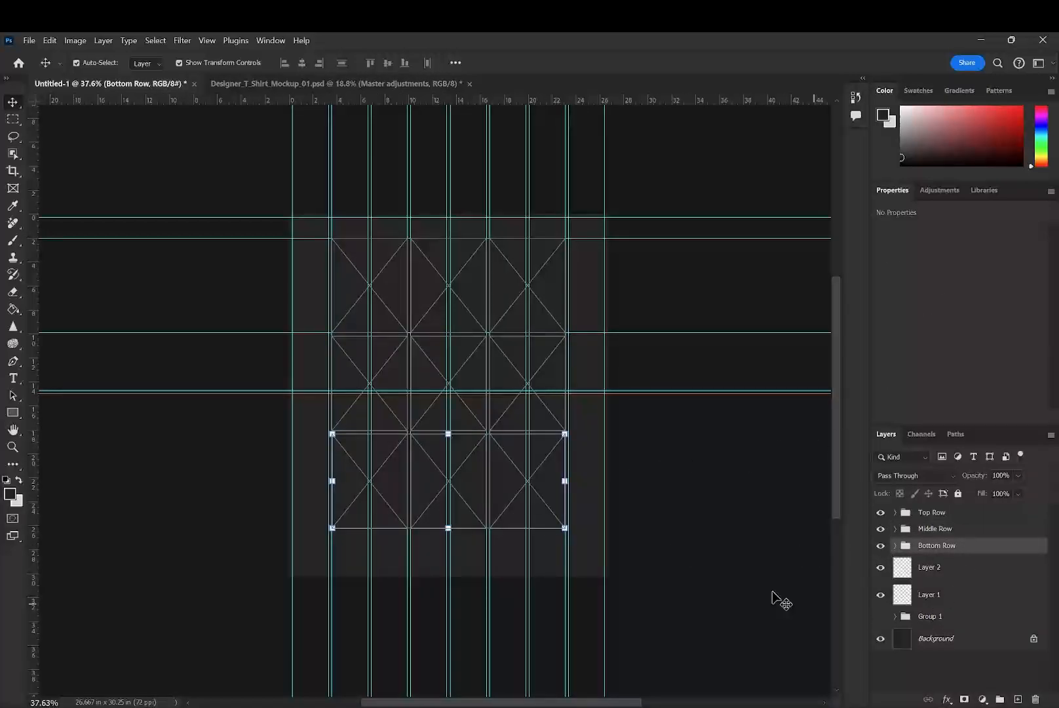
# - Hide the guides and make the poster artwork in Group 1 visible
pyautogui.click(669, 438)
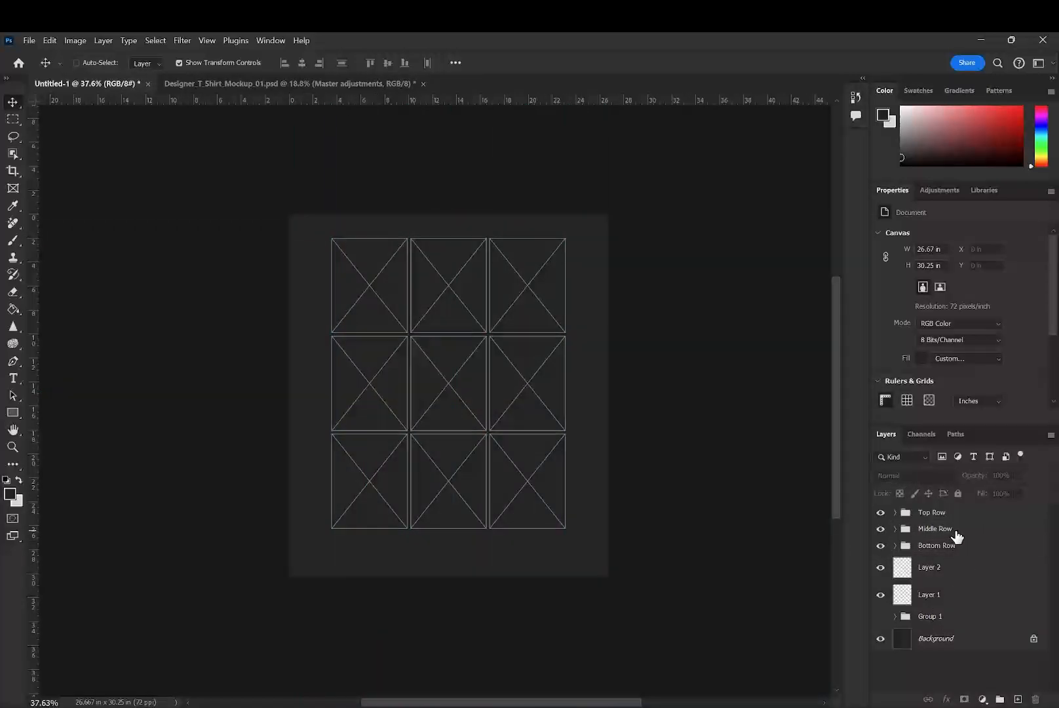
pyautogui.hotkey('ctrl', ';')
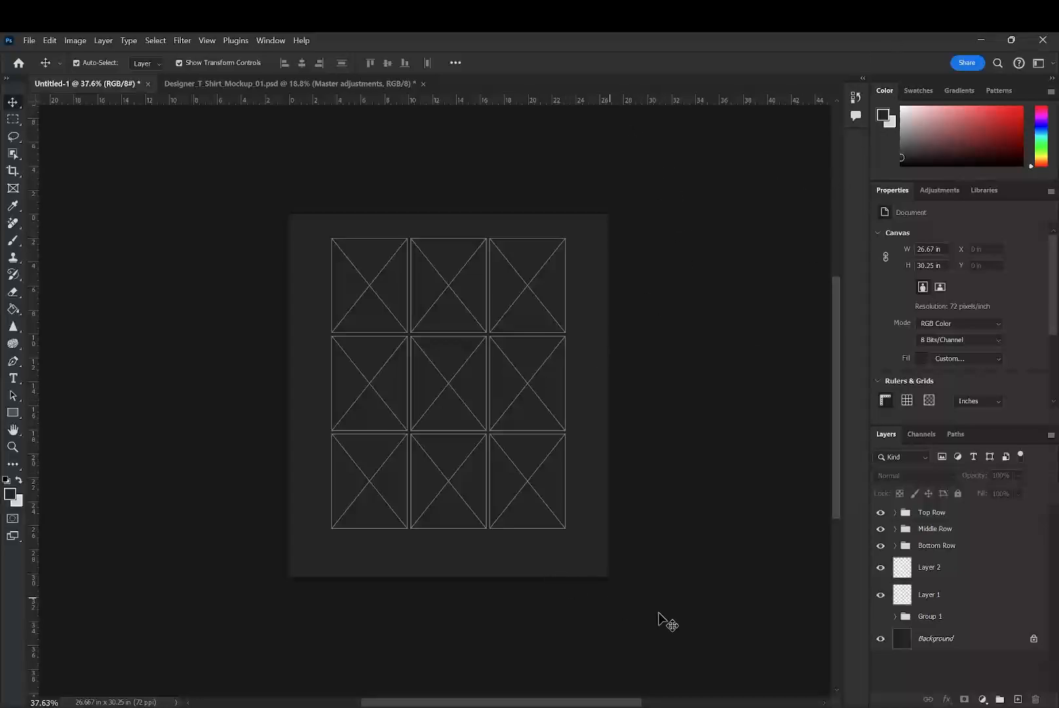
pyautogui.click(924, 616)
pyautogui.click(882, 618)
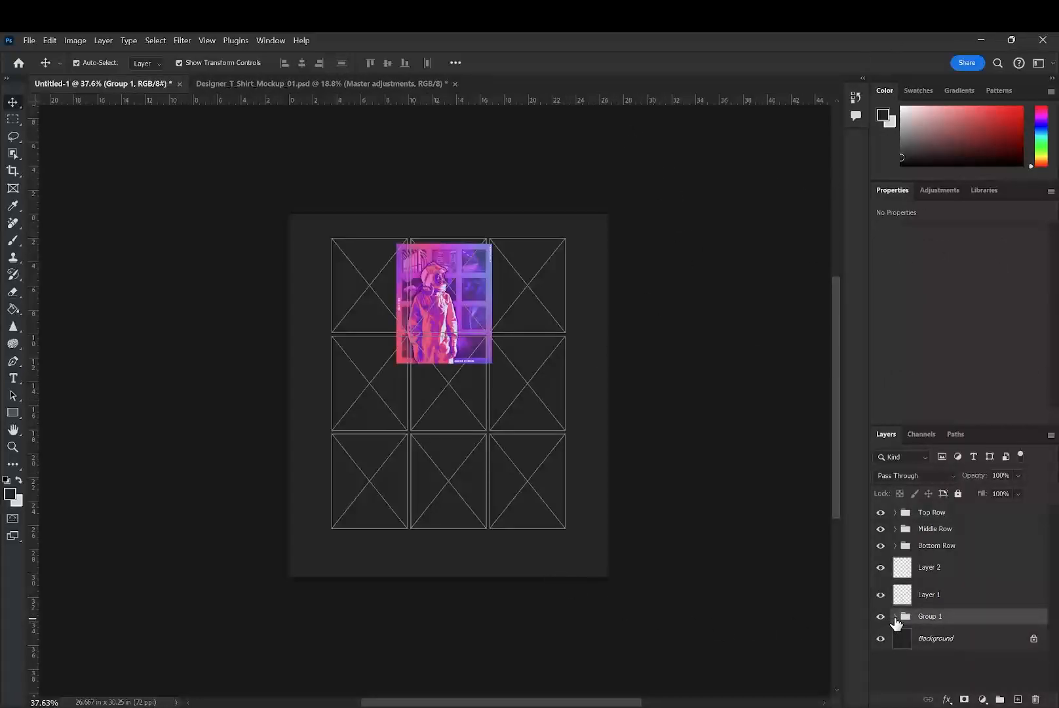
# - Expand Group 1 and the Top Row group, and collapse the properties area to give the layer stack more room
pyautogui.click(895, 616)
pyautogui.click(948, 638)
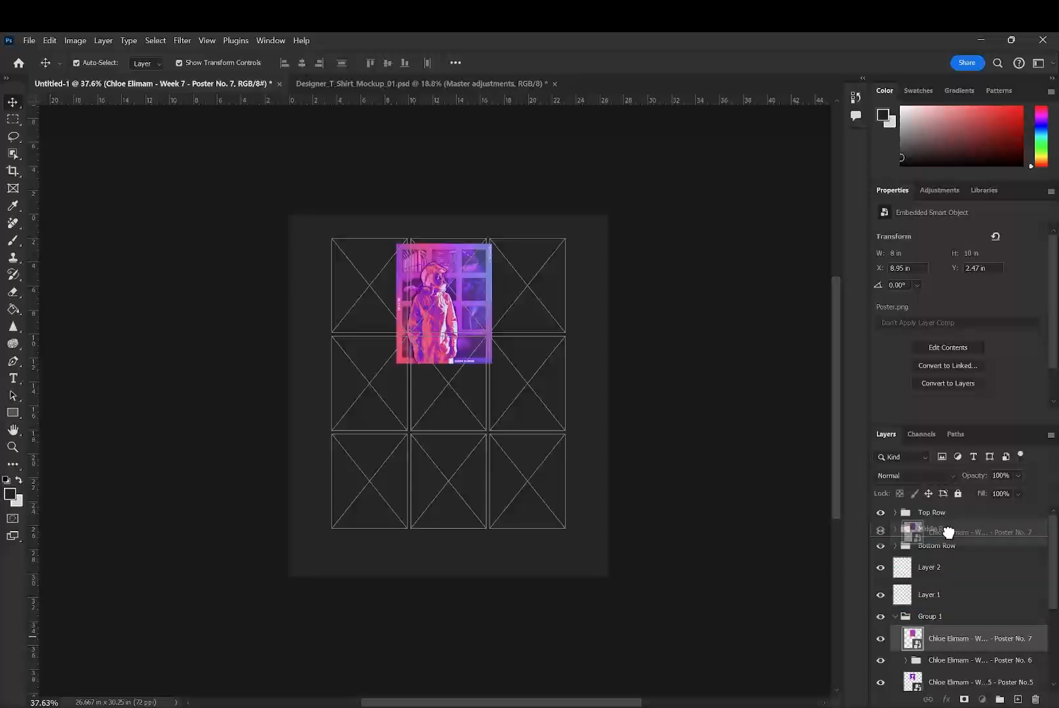
pyautogui.click(896, 513)
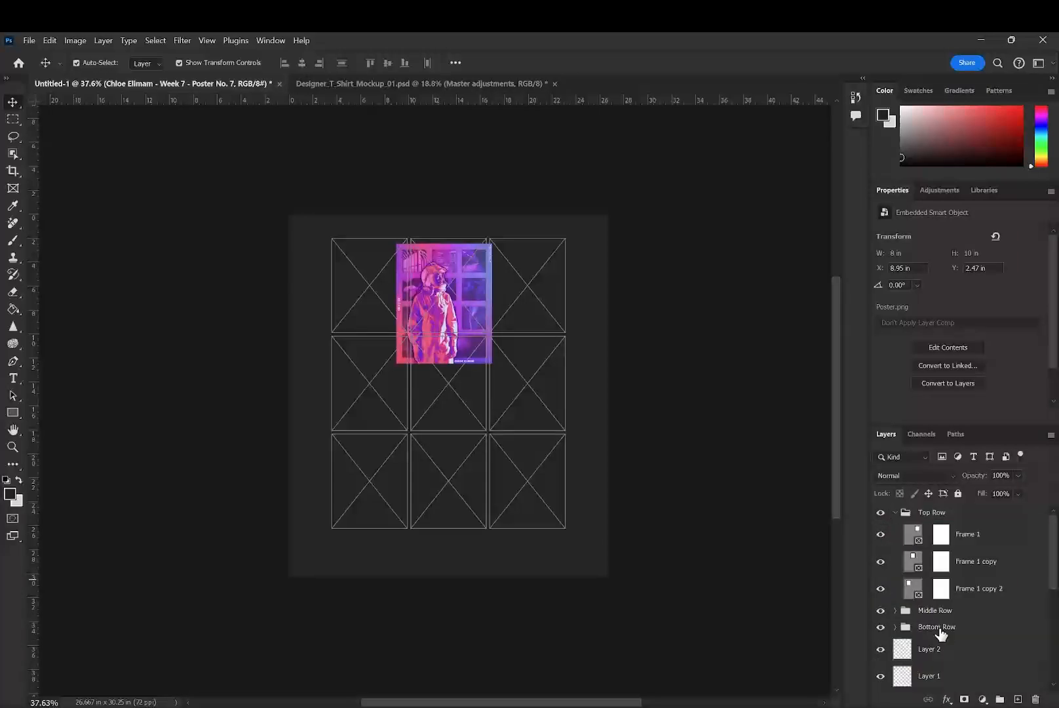
pyautogui.scroll(-3, 941, 632)
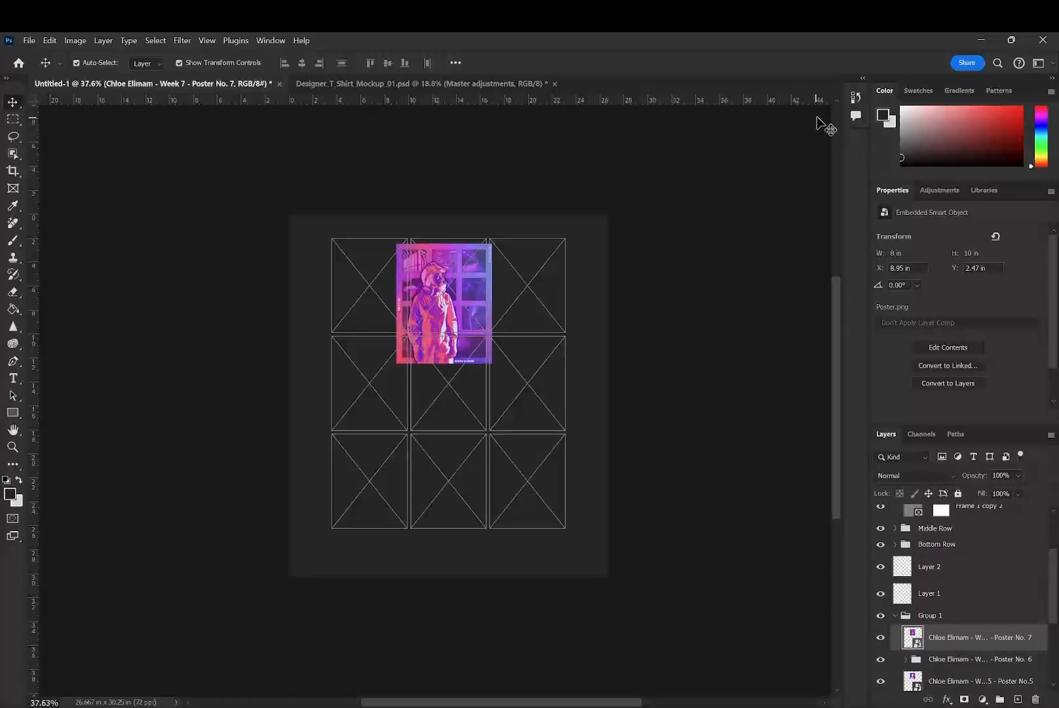
pyautogui.scroll(1, 918, 404)
pyautogui.doubleClick(894, 191)
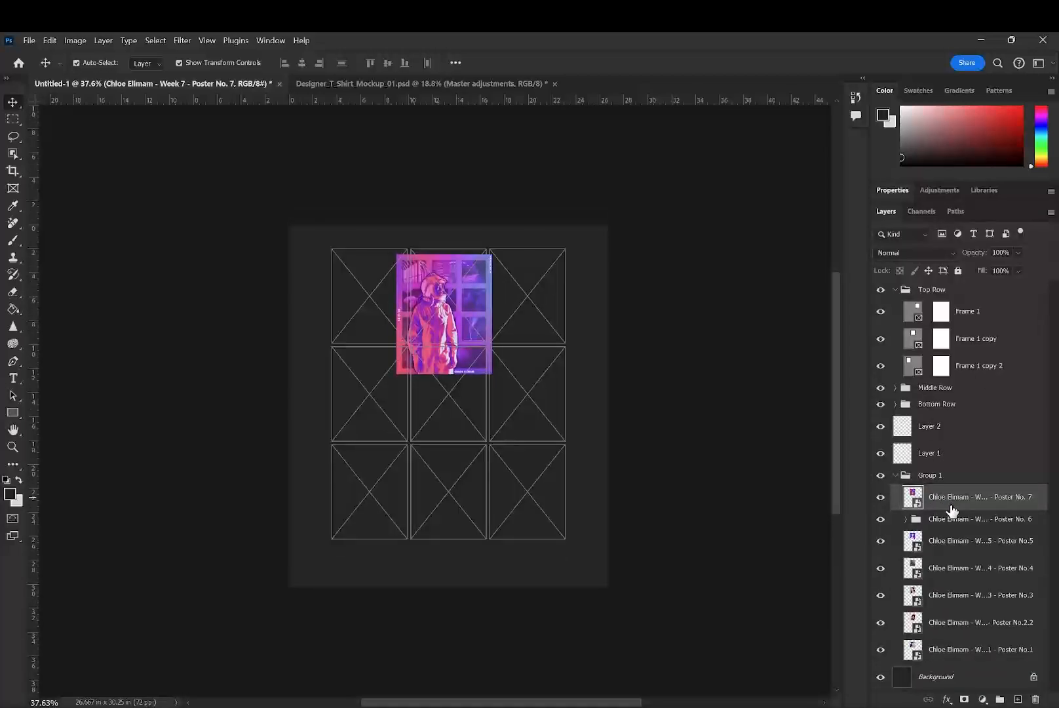
# - Try the Poster No. 7 artwork in the top-right frame and the top-middle frame, and undo both placements
pyautogui.scroll(3, 952, 507)
pyautogui.scroll(-2, 966, 466)
pyautogui.moveTo(962, 489); pyautogui.dragTo(954, 311)
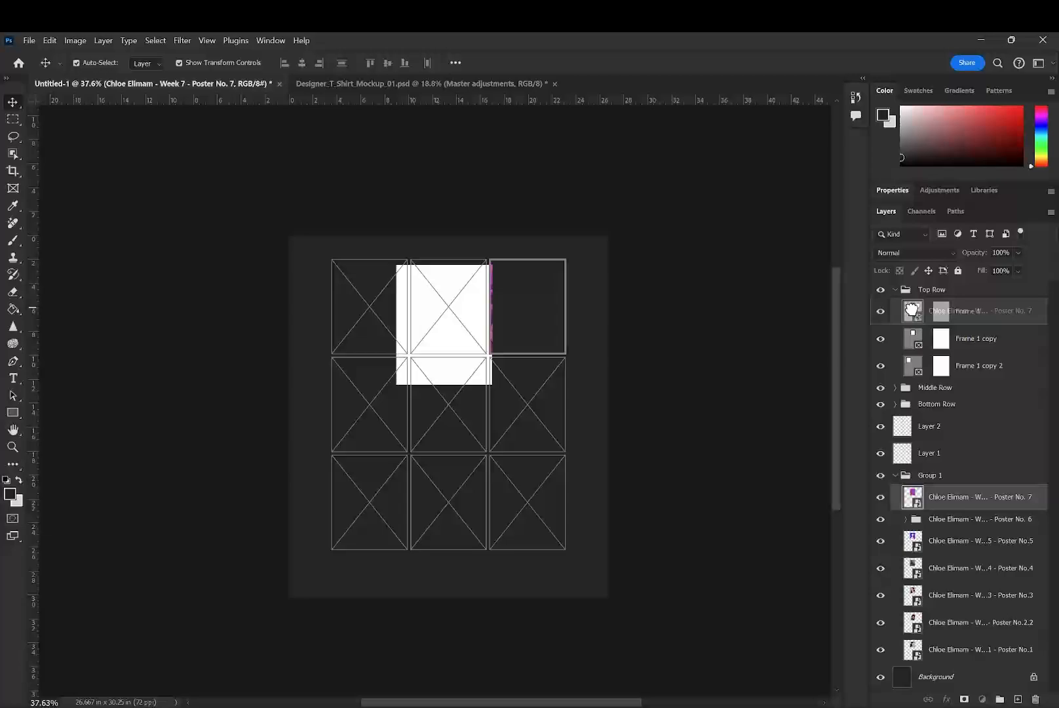
pyautogui.click(533, 297)
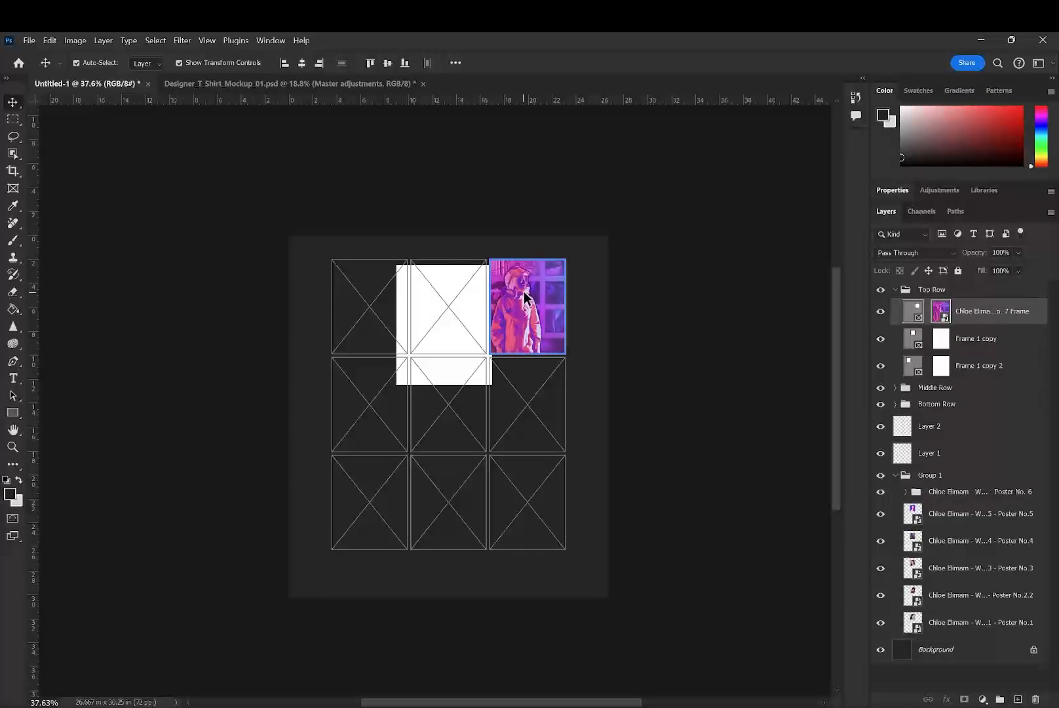
pyautogui.moveTo(525, 293); pyautogui.dragTo(440, 311)
pyautogui.click(968, 368)
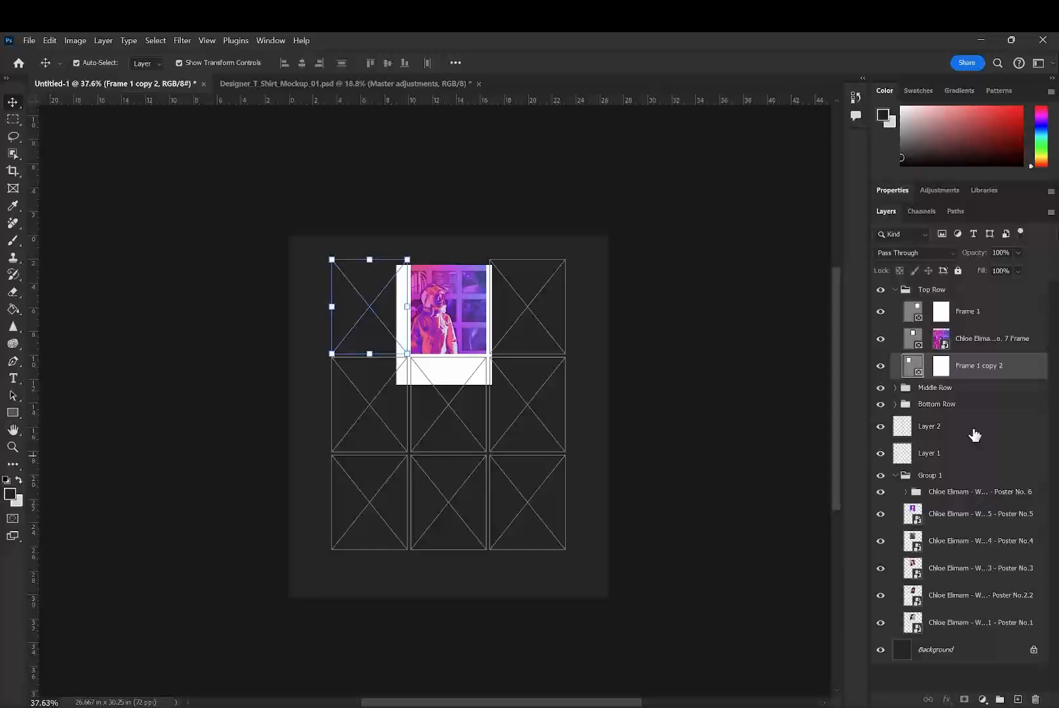
pyautogui.hotkey('ctrl', 'z')
pyautogui.hotkey('ctrl', 'z')
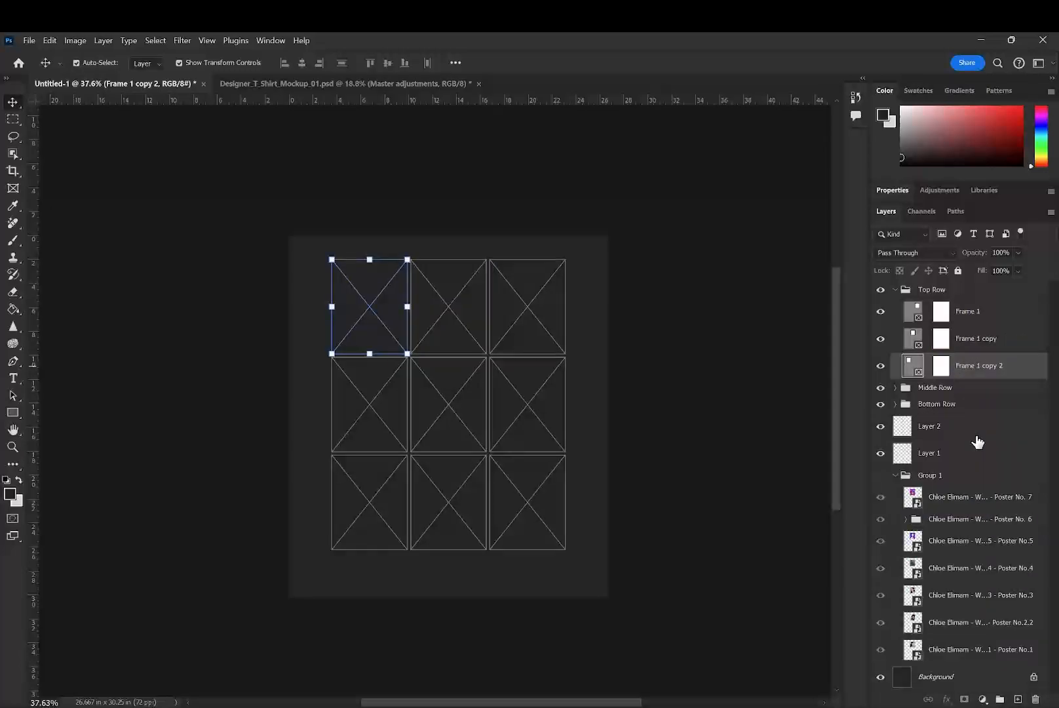
# - Place the Poster No. 7 artwork from Group 1 into the top row's left frame, Frame 1 copy 2
pyautogui.click(941, 500)
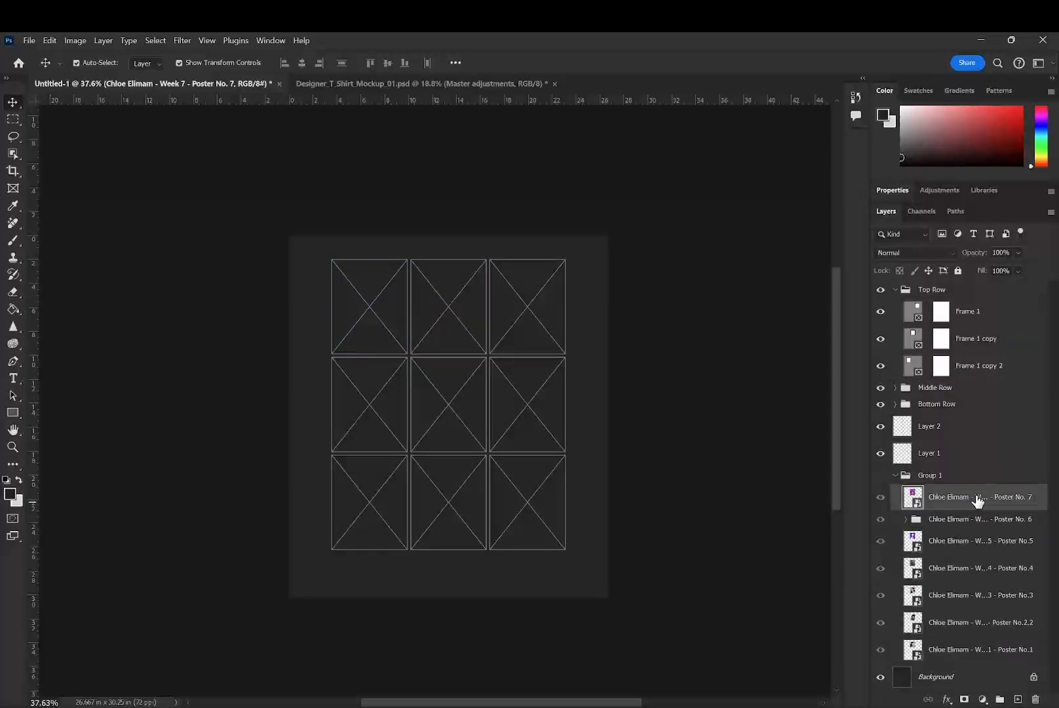
pyautogui.moveTo(977, 501); pyautogui.dragTo(969, 366)
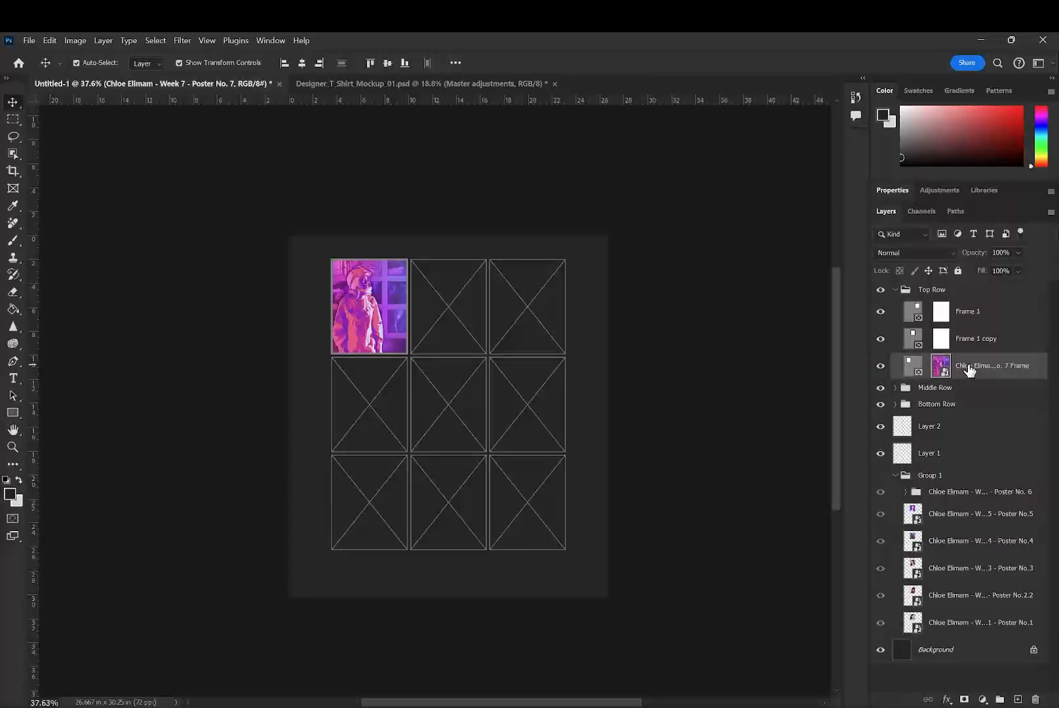
pyautogui.click(934, 516)
# - Place the clipped Poster No. 6 artwork from its group into Frame 1 copy in the top row, and delete its Rectangle 1 layer
pyautogui.moveTo(981, 493)
pyautogui.mouseDown()
pyautogui.moveTo(989, 334)
pyautogui.moveTo(984, 493)
pyautogui.mouseUp()
pyautogui.click(906, 492)
pyautogui.click(974, 516)
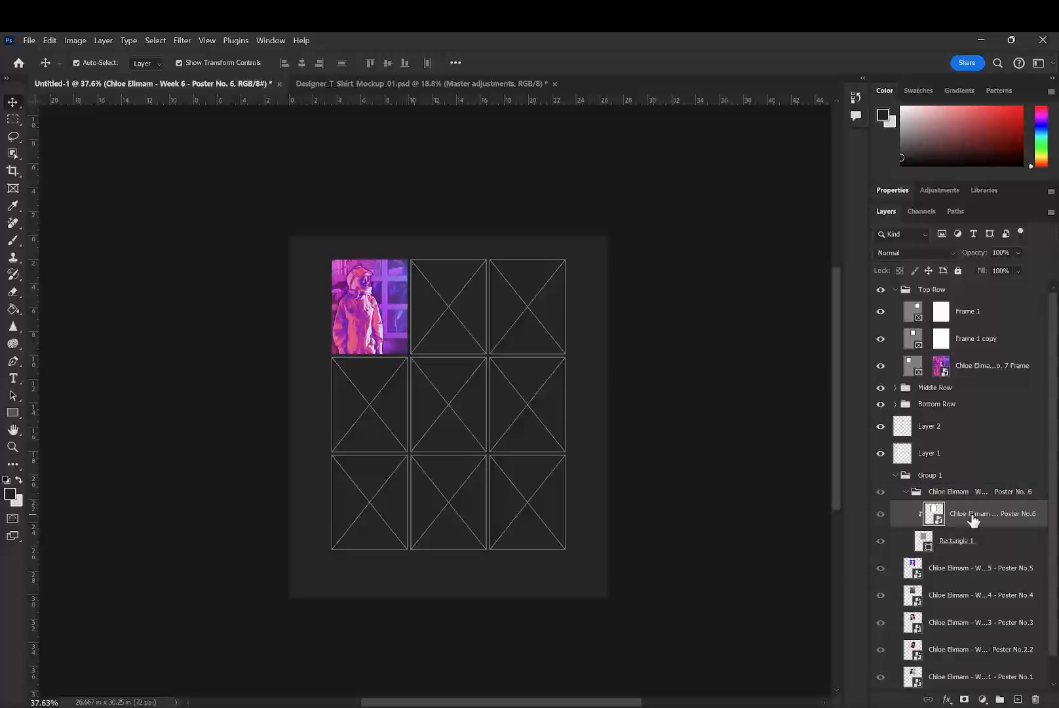
pyautogui.click(988, 542)
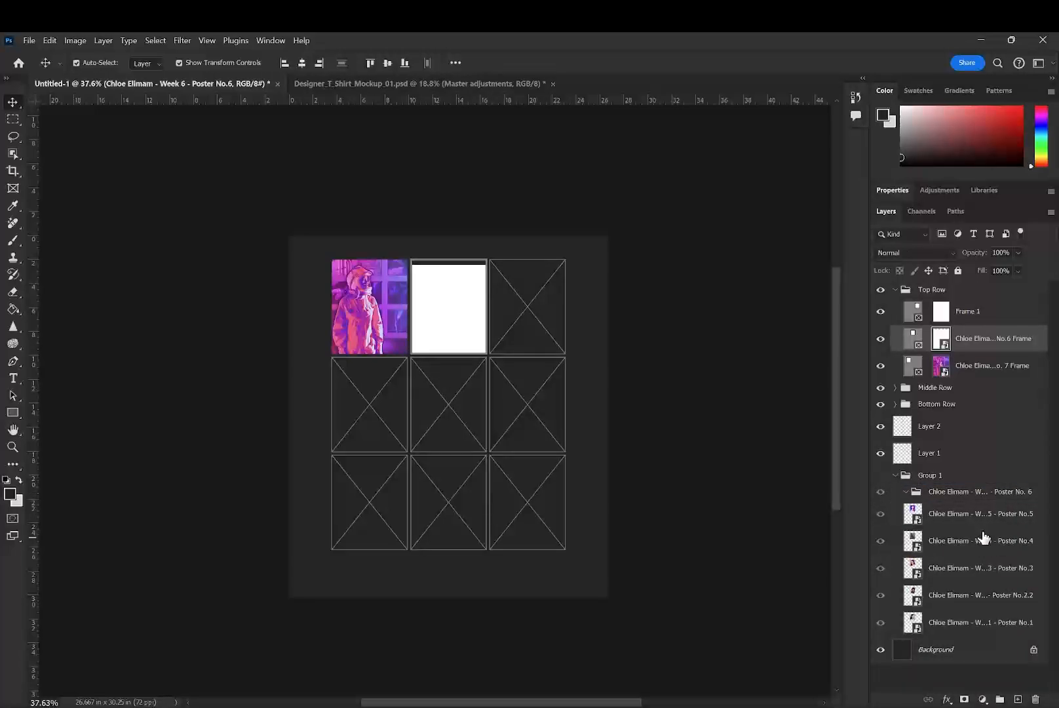
# - Delete the empty Poster No. 6 group and place the Poster No. 5 artwork in the middle row's centre frame
pyautogui.click(957, 495)
pyautogui.click(983, 514)
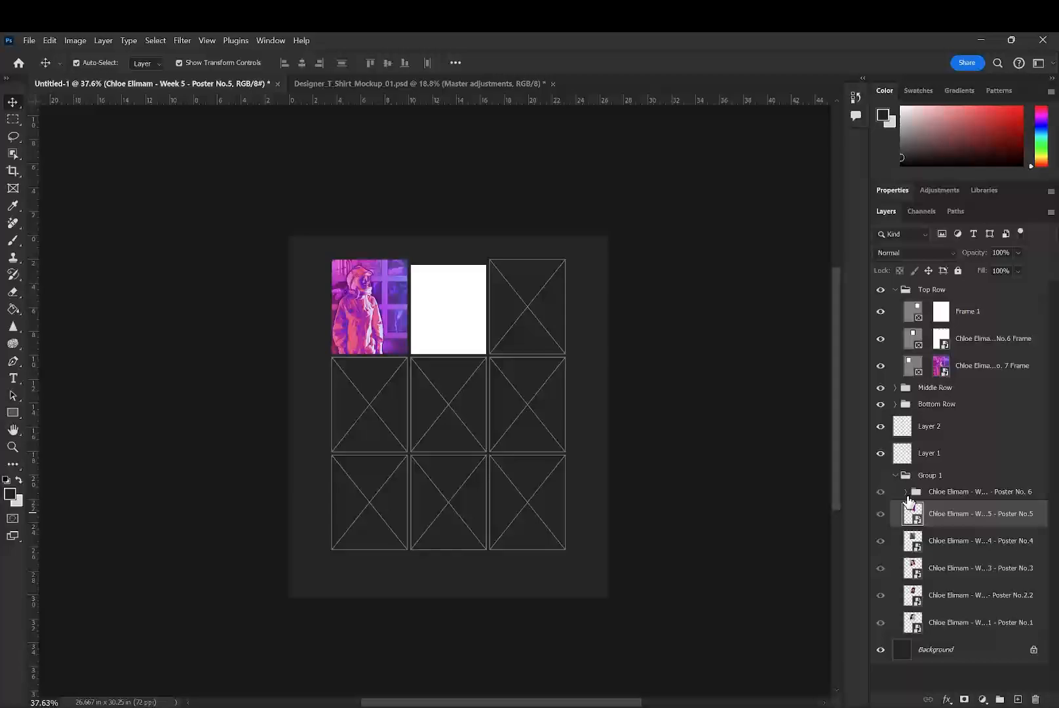
pyautogui.click(912, 494)
pyautogui.click(906, 492)
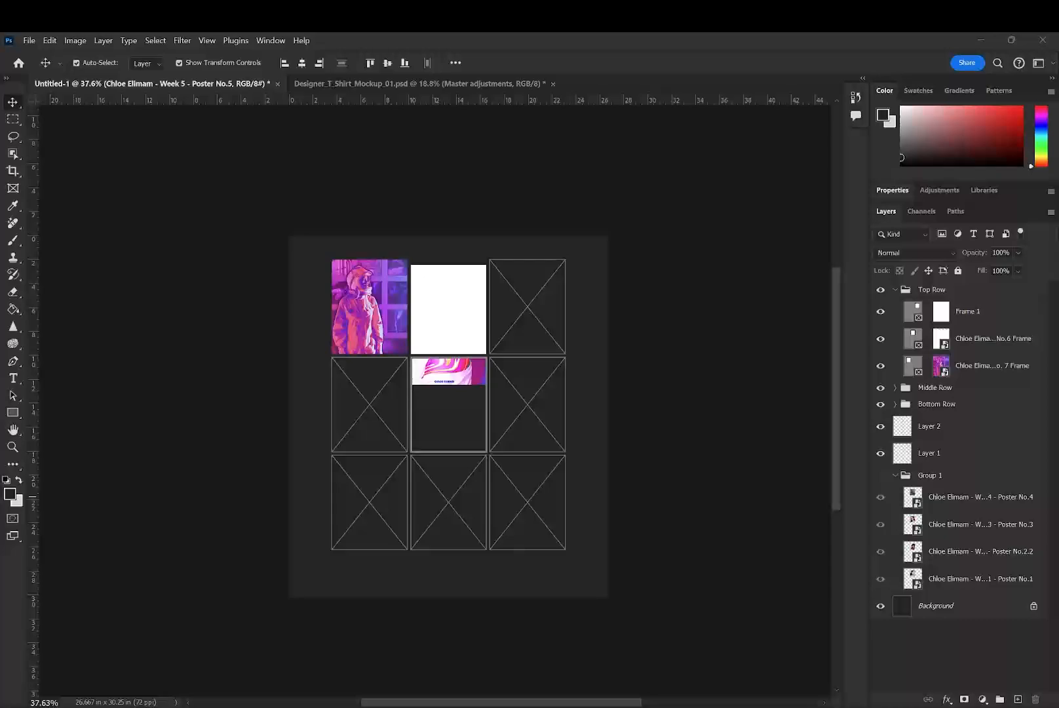
# - Check the contents of the Poster No. 6 smart object, close it, and undo the Poster No. 5 placement and group deletion
pyautogui.moveTo(509, 198); pyautogui.dragTo(981, 335)
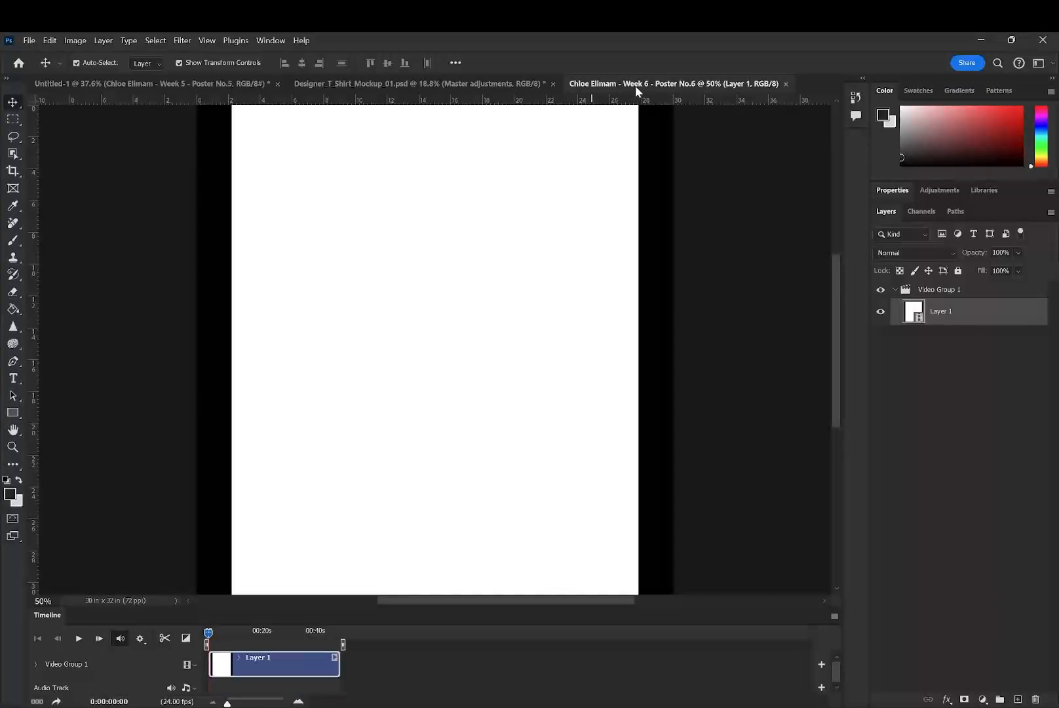
pyautogui.click(786, 83)
pyautogui.click(568, 298)
pyautogui.click(449, 320)
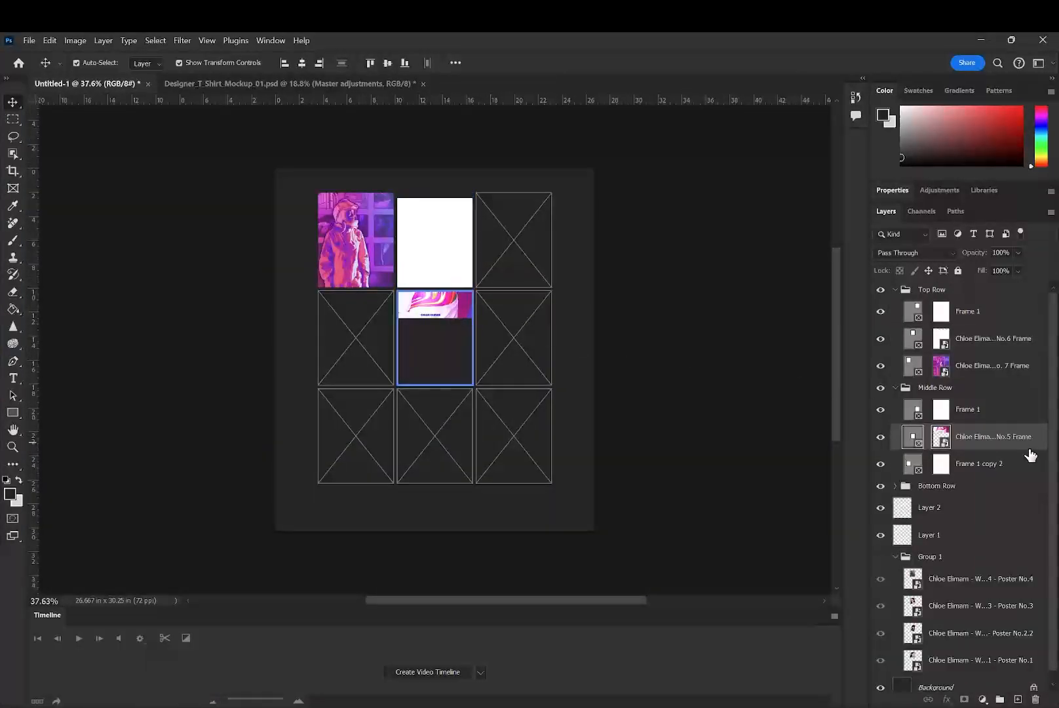
pyautogui.hotkey('ctrl', 'z')
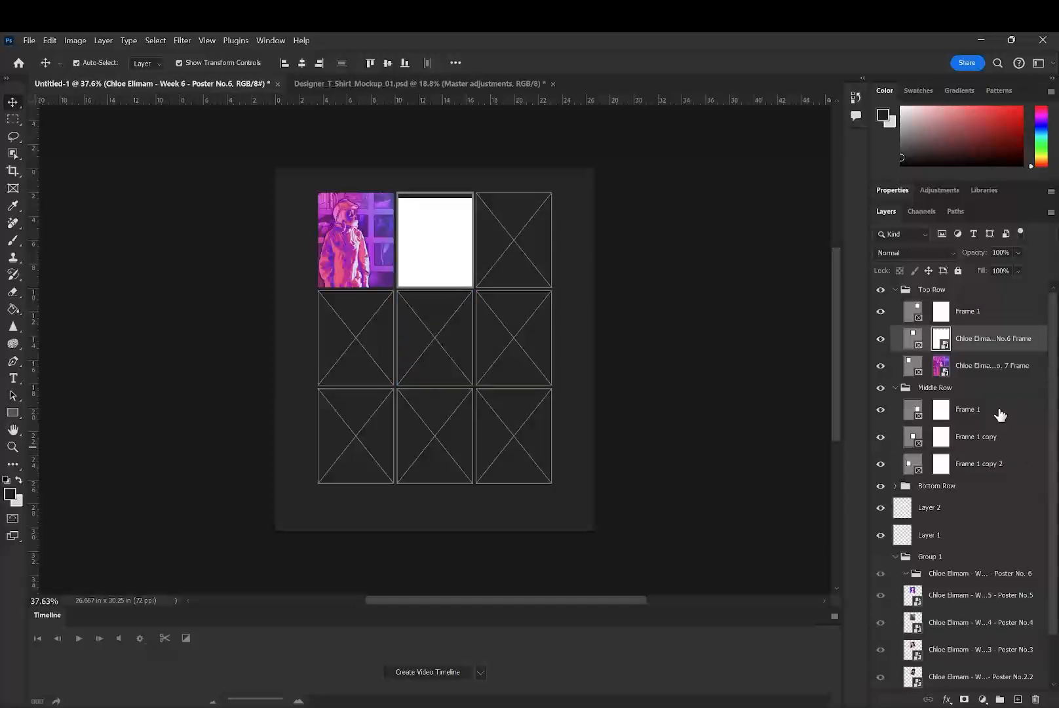
# - Create a video timeline for the layout and move the playhead to 0;00;14;10 to show a frame of Poster No. 6
pyautogui.click(443, 236)
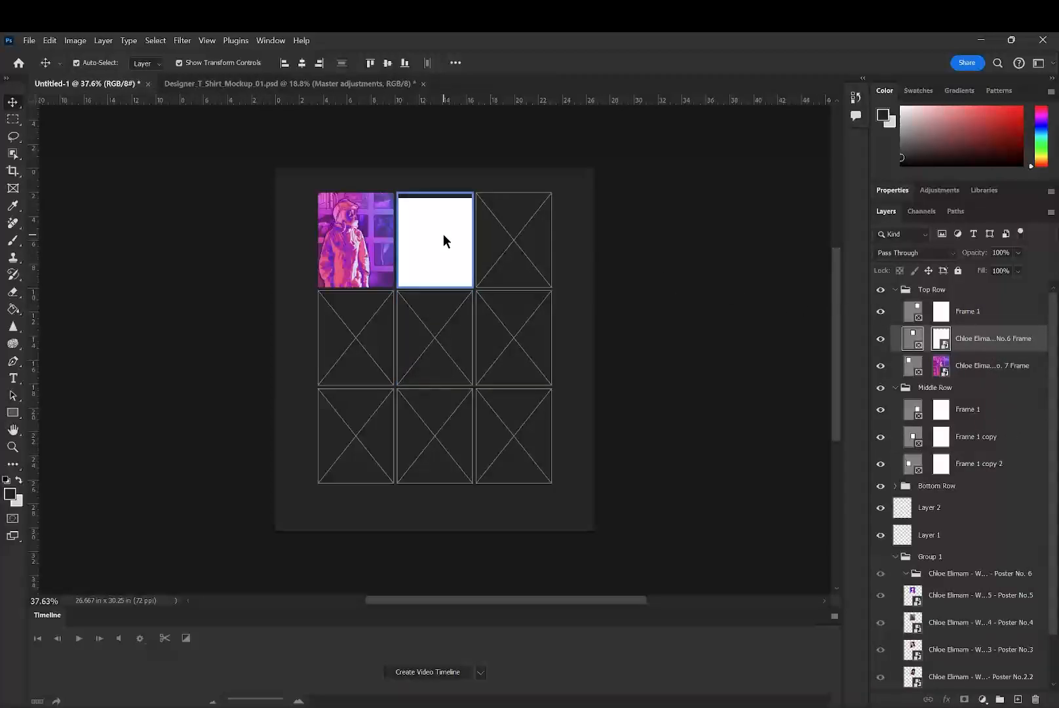
pyautogui.click(941, 339)
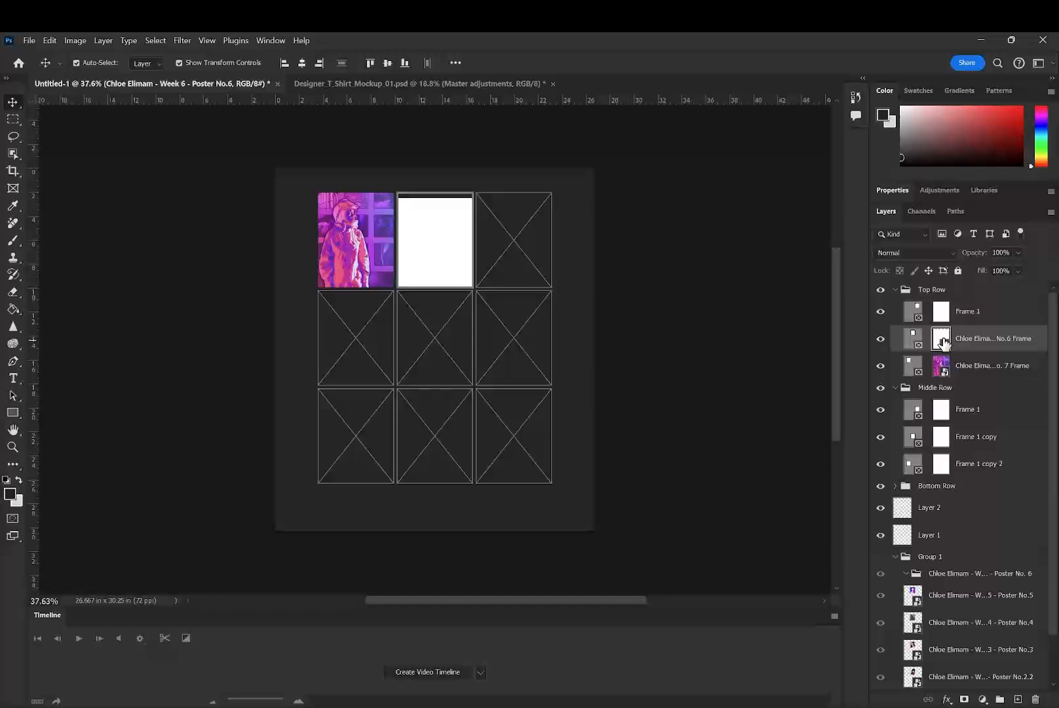
pyautogui.click(423, 672)
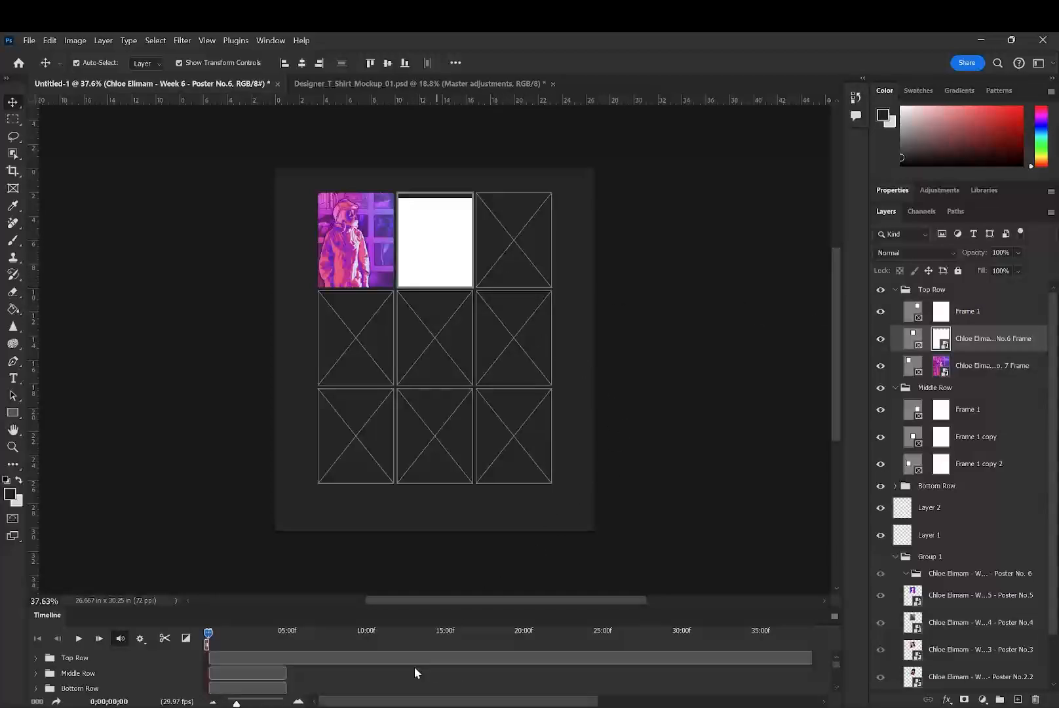
pyautogui.click(434, 634)
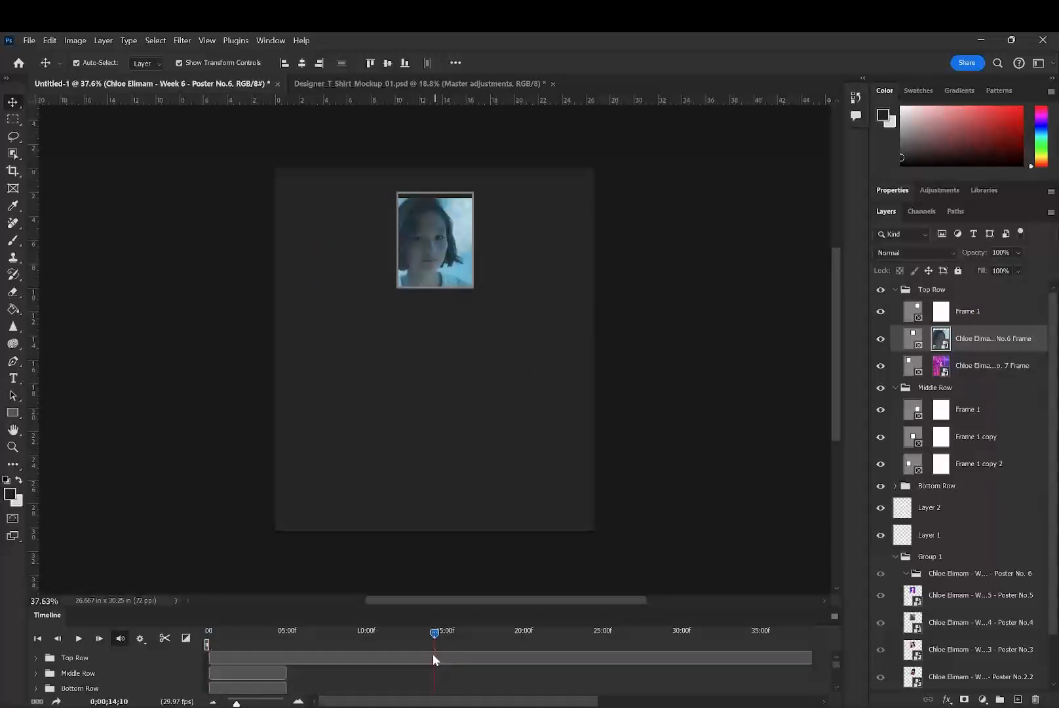
# - Reposition the Poster No. 6 image inside its frame so that it fills the gap along the frame's upper edge
pyautogui.click(437, 217)
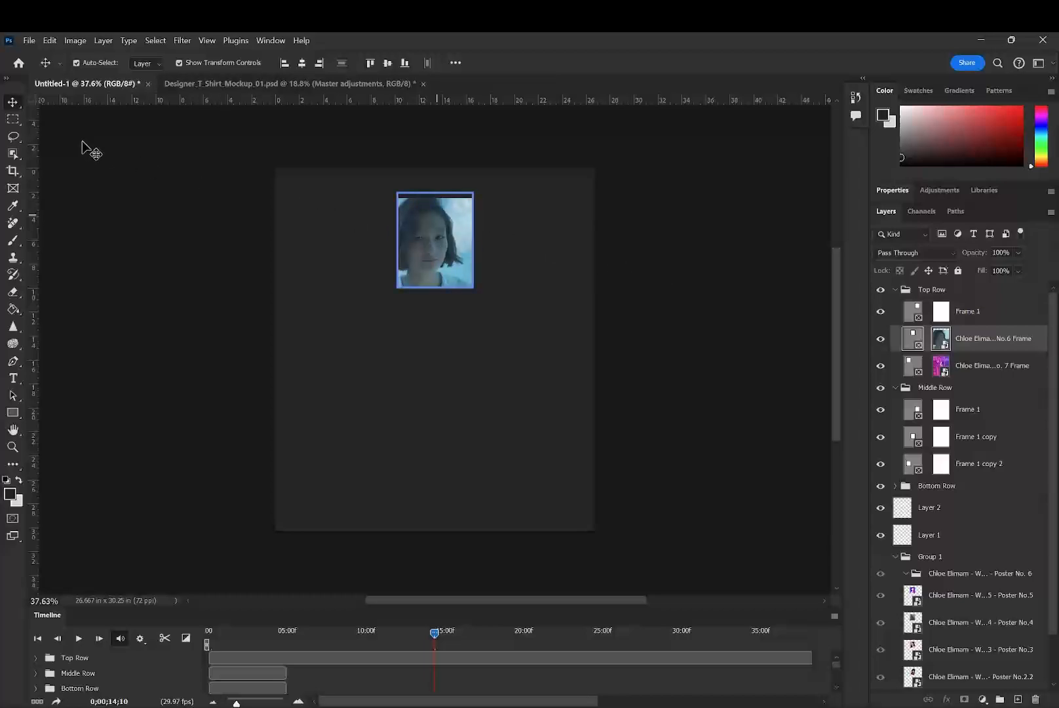
pyautogui.moveTo(426, 247)
pyautogui.mouseDown()
pyautogui.moveTo(432, 229)
pyautogui.moveTo(442, 237)
pyautogui.mouseUp()
pyautogui.hotkey('ctrl', 'z')
pyautogui.click(939, 343)
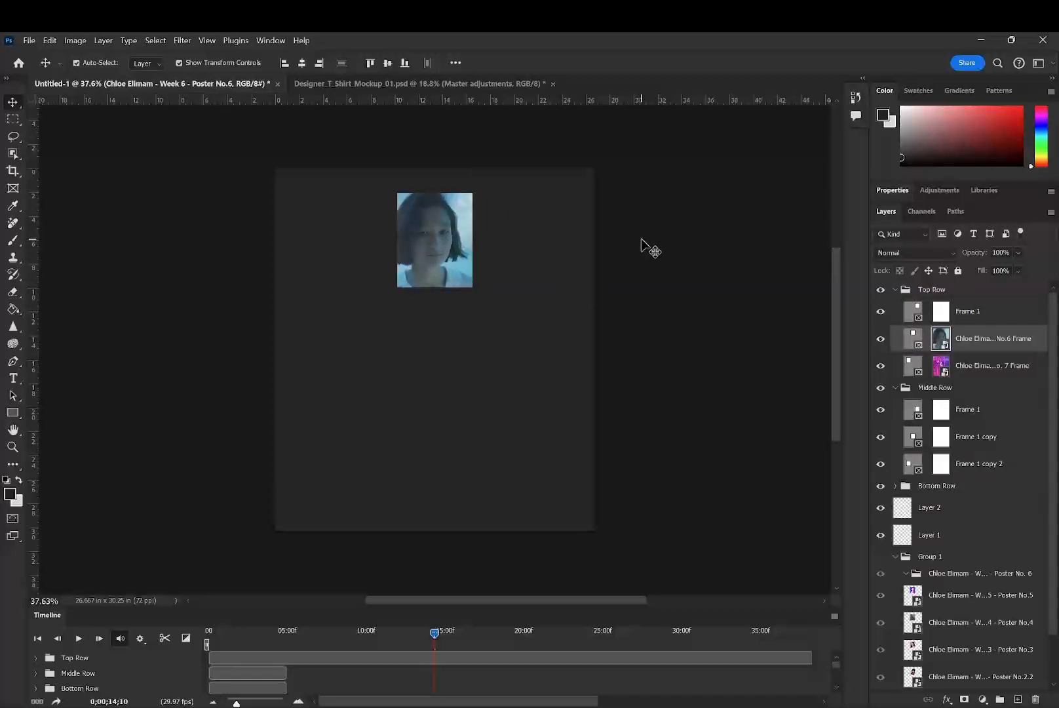
pyautogui.click(644, 242)
# - Select the Poster No. 7 frame, switch to the Rectangular Marquee tool, and return the playhead to 0;00;00;00
pyautogui.click(958, 319)
pyautogui.click(941, 373)
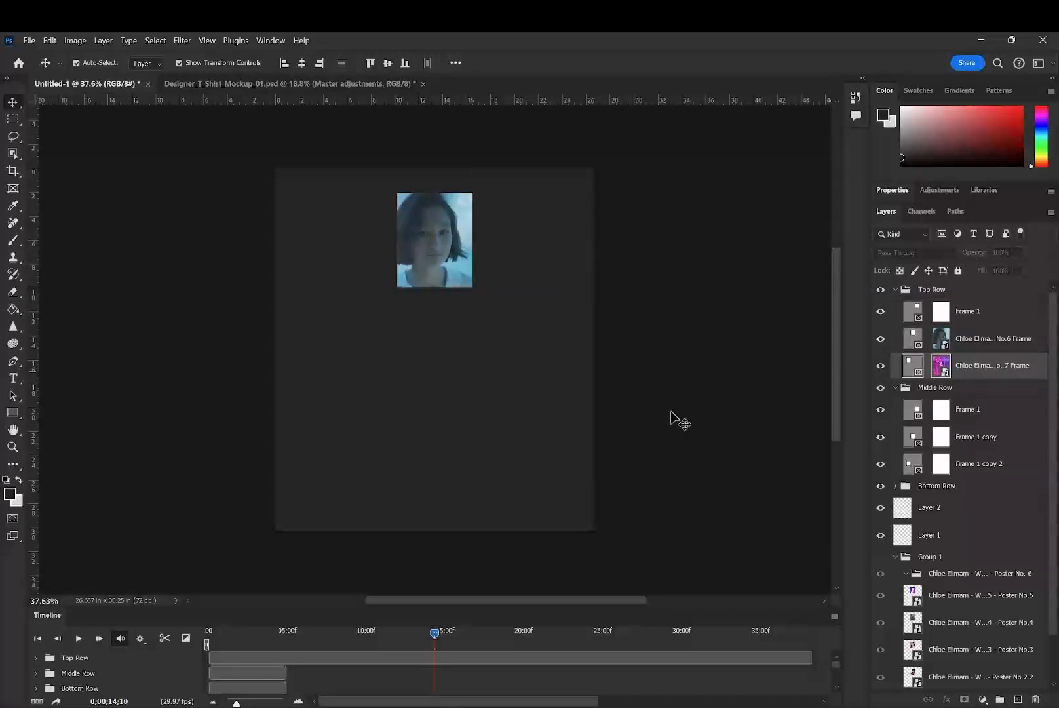
pyautogui.click(8, 121)
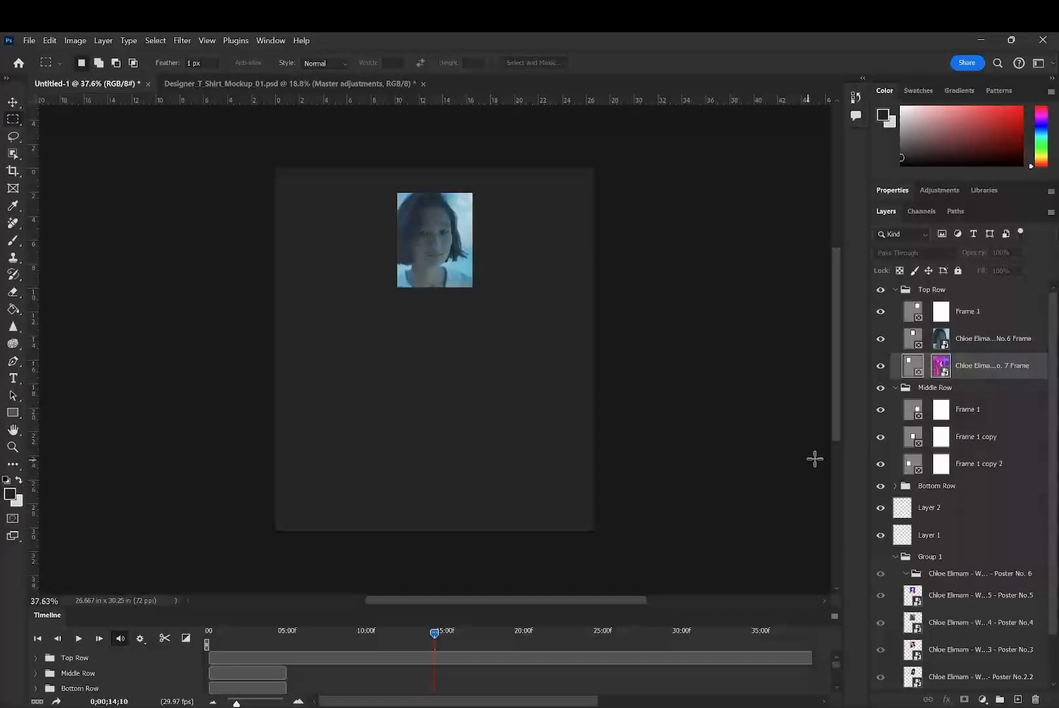
pyautogui.moveTo(430, 633); pyautogui.dragTo(152, 618)
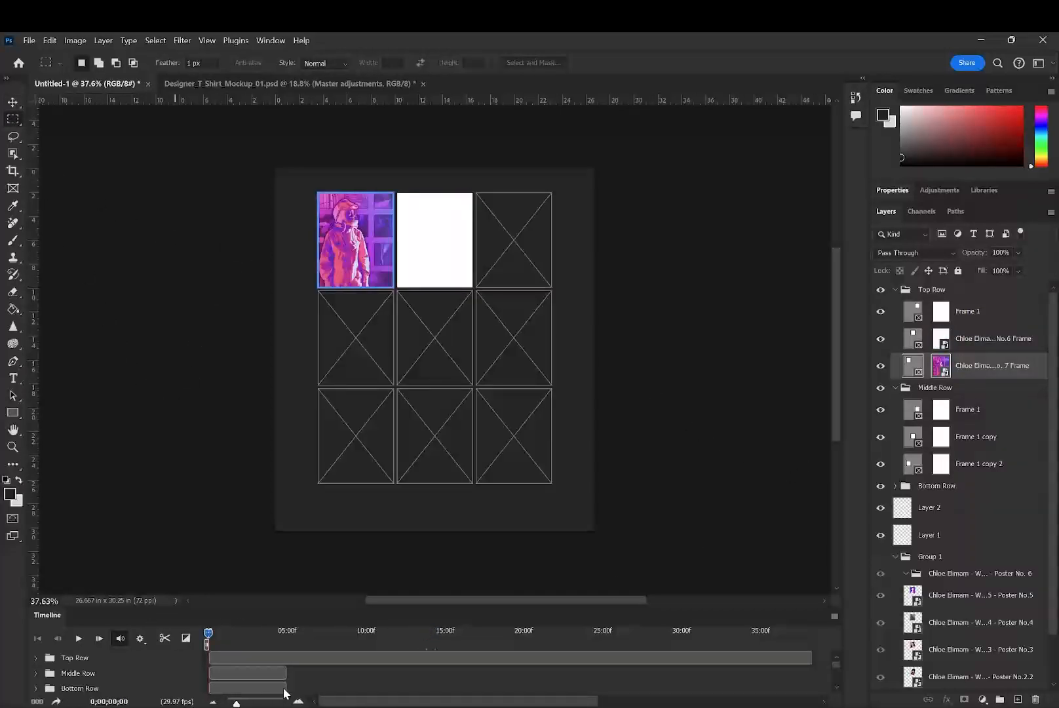
# - Enlarge the timeline and try to extend the Middle Row, Bottom Row, Layer 2, Layer 1 and Group 1 clips together
pyautogui.scroll(-1, 319, 673)
pyautogui.press('alt')
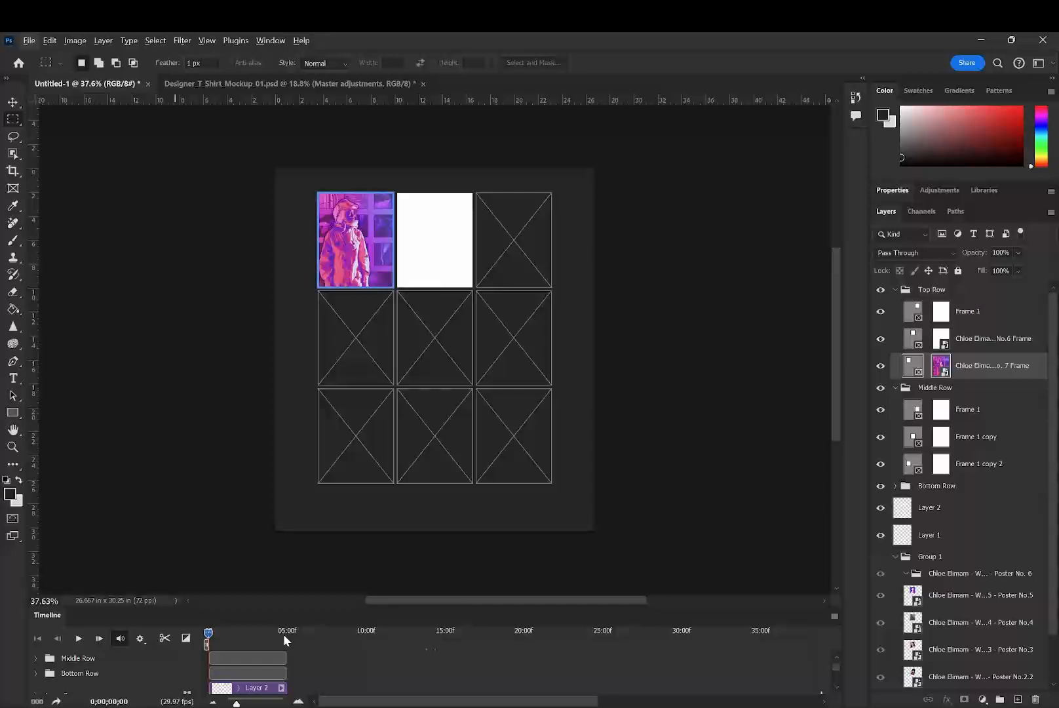
pyautogui.moveTo(291, 607); pyautogui.dragTo(279, 305)
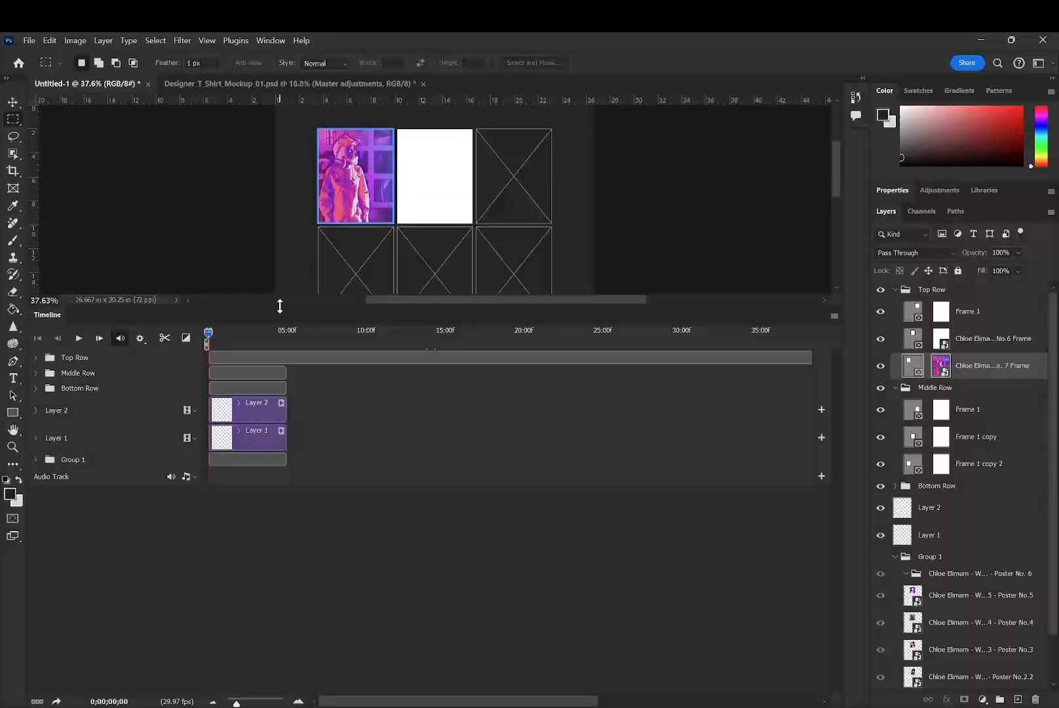
pyautogui.click(276, 371)
pyautogui.keyDown('shift'); pyautogui.click(269, 388); pyautogui.keyUp('shift')
pyautogui.keyDown('shift'); pyautogui.click(270, 410); pyautogui.keyUp('shift')
pyautogui.keyDown('shift'); pyautogui.click(262, 438); pyautogui.keyUp('shift')
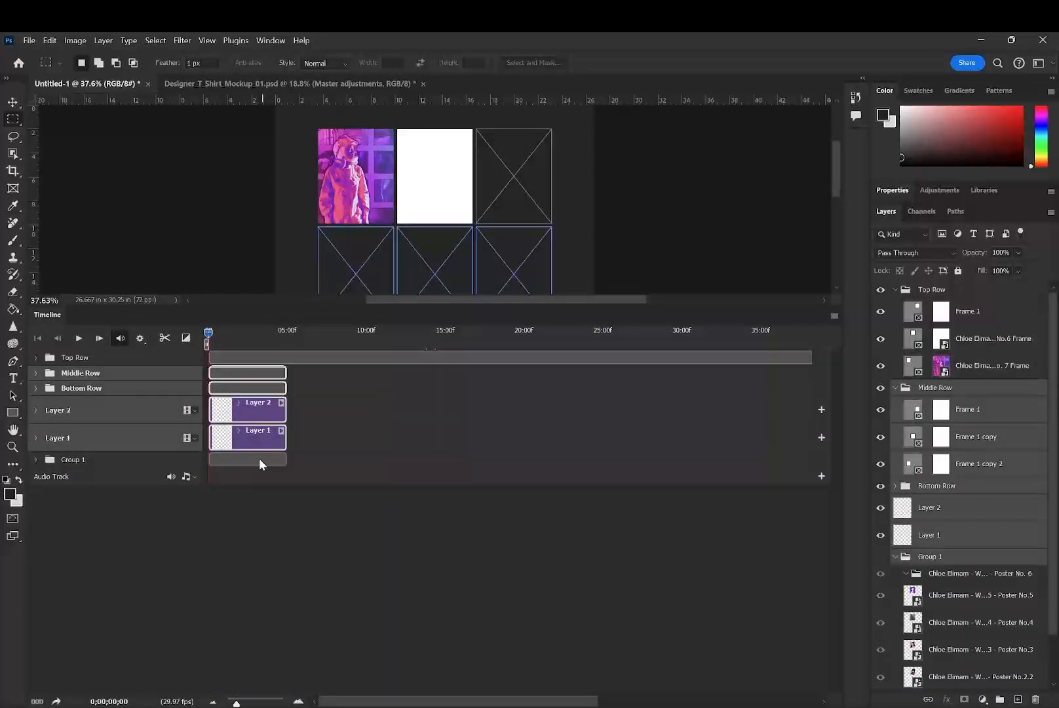
pyautogui.keyDown('shift'); pyautogui.click(259, 458); pyautogui.keyUp('shift')
pyautogui.moveTo(287, 372); pyautogui.dragTo(450, 388)
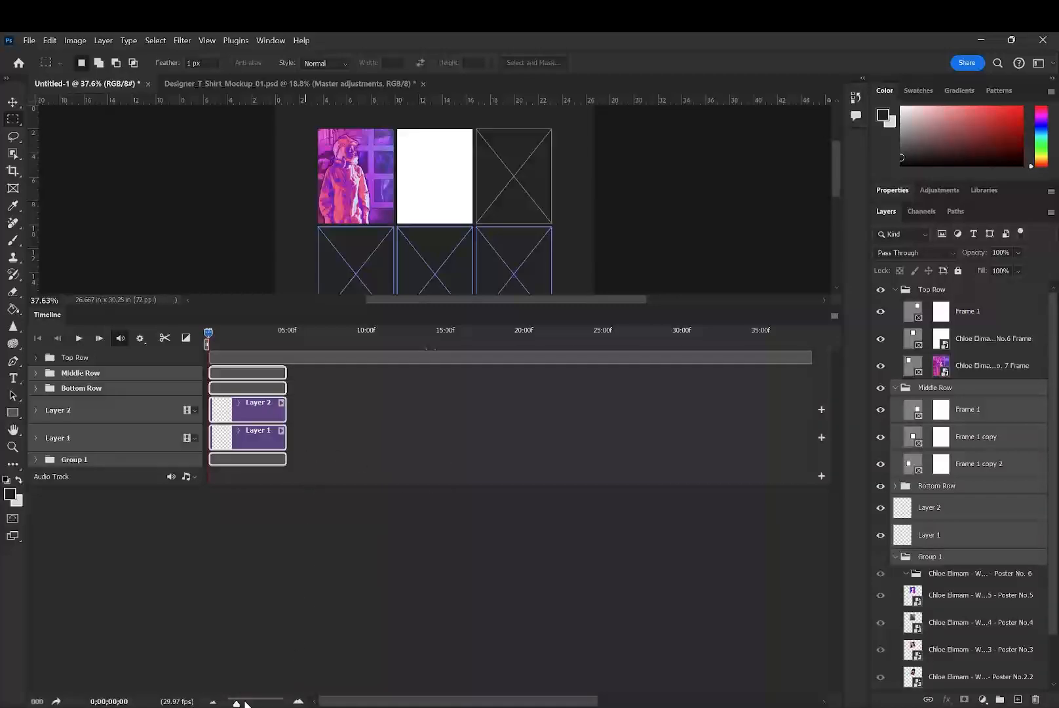
# - Zoom the timeline out and try again to lengthen the selected clips toward the end of the Top Row clip
pyautogui.moveTo(244, 703)
pyautogui.mouseDown()
pyautogui.moveTo(257, 702)
pyautogui.moveTo(231, 703)
pyautogui.mouseUp()
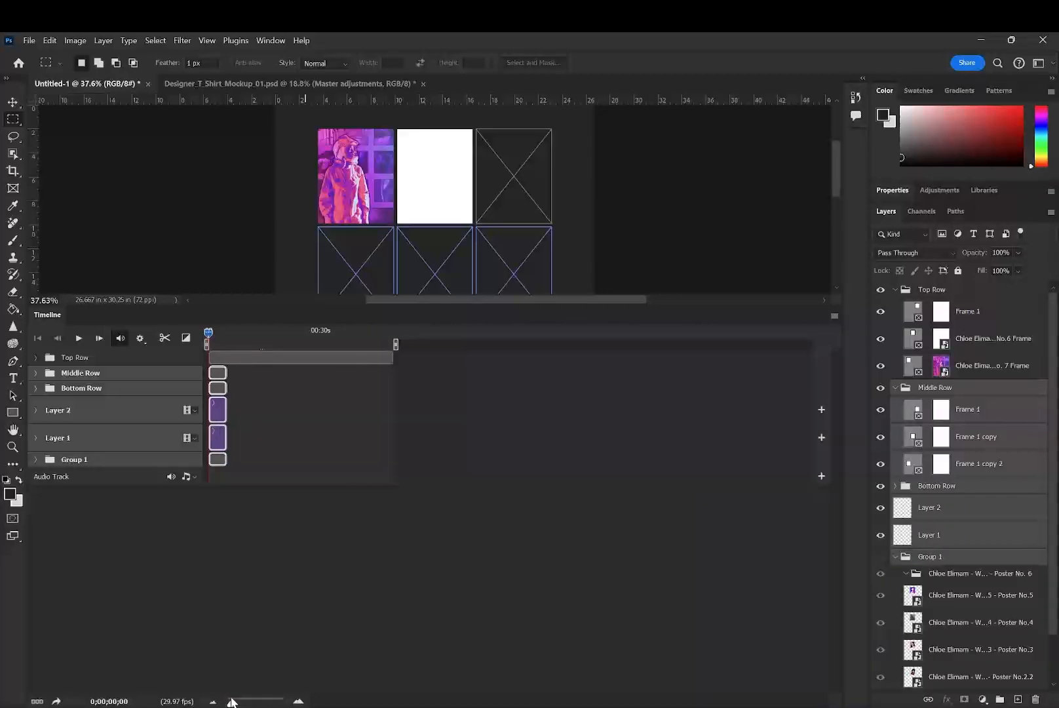
pyautogui.moveTo(228, 378); pyautogui.dragTo(251, 399)
pyautogui.click(335, 408)
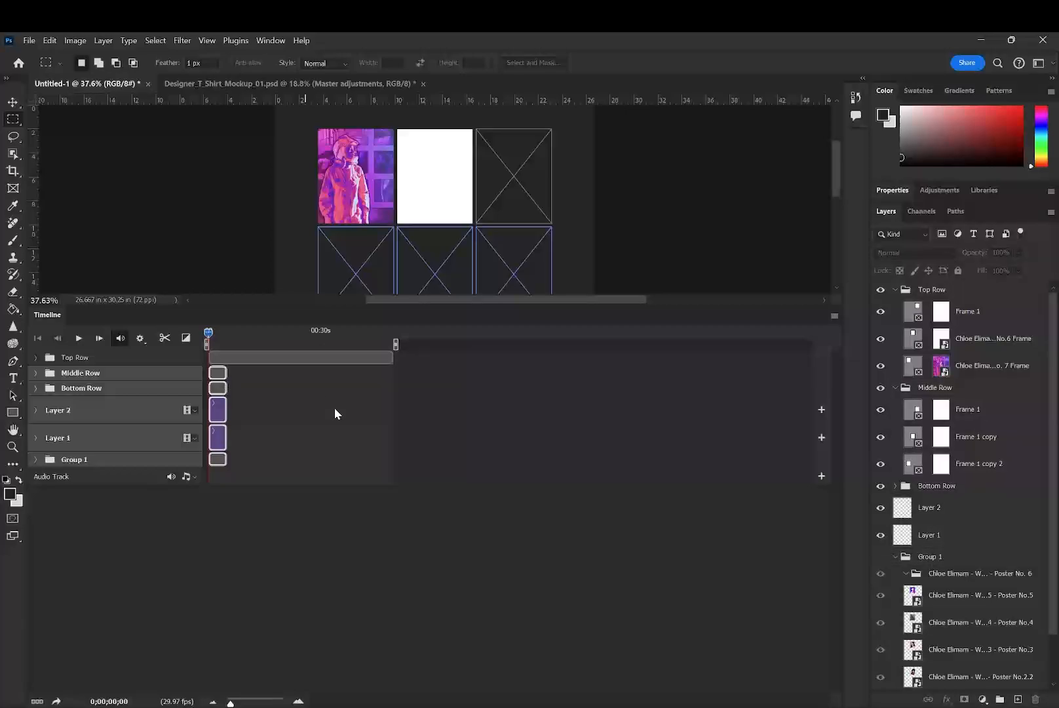
# - Select the Layer 2 clip, move the playhead to 0;00;03;00 so the video poster shows, and close the timeline
pyautogui.click(220, 413)
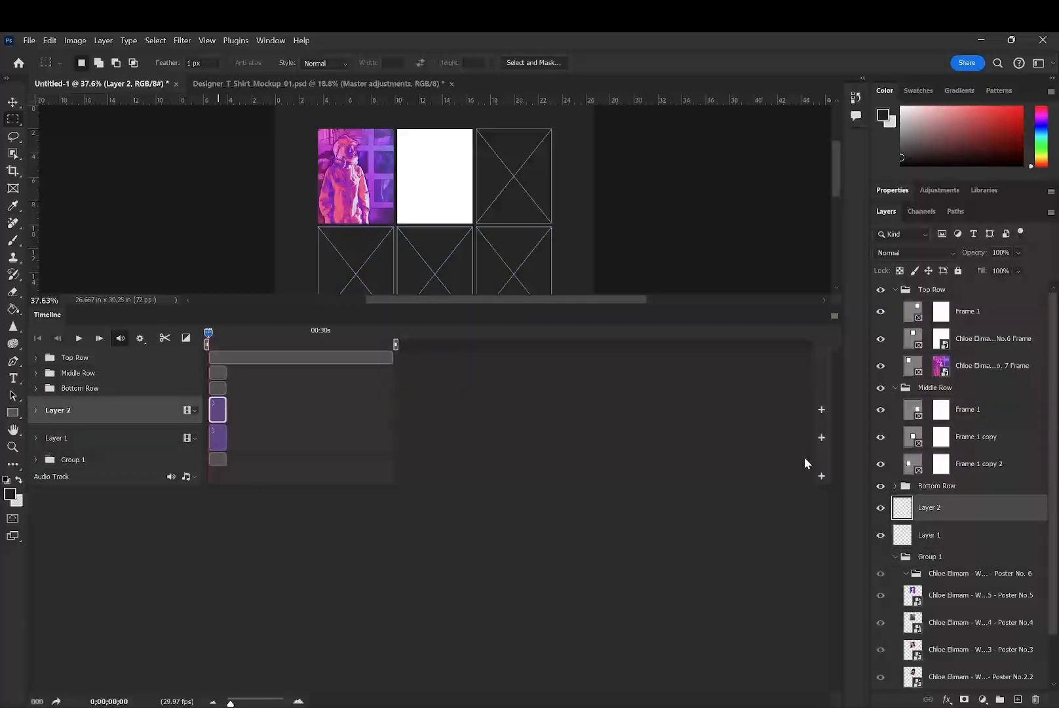
pyautogui.moveTo(209, 336); pyautogui.dragTo(221, 337)
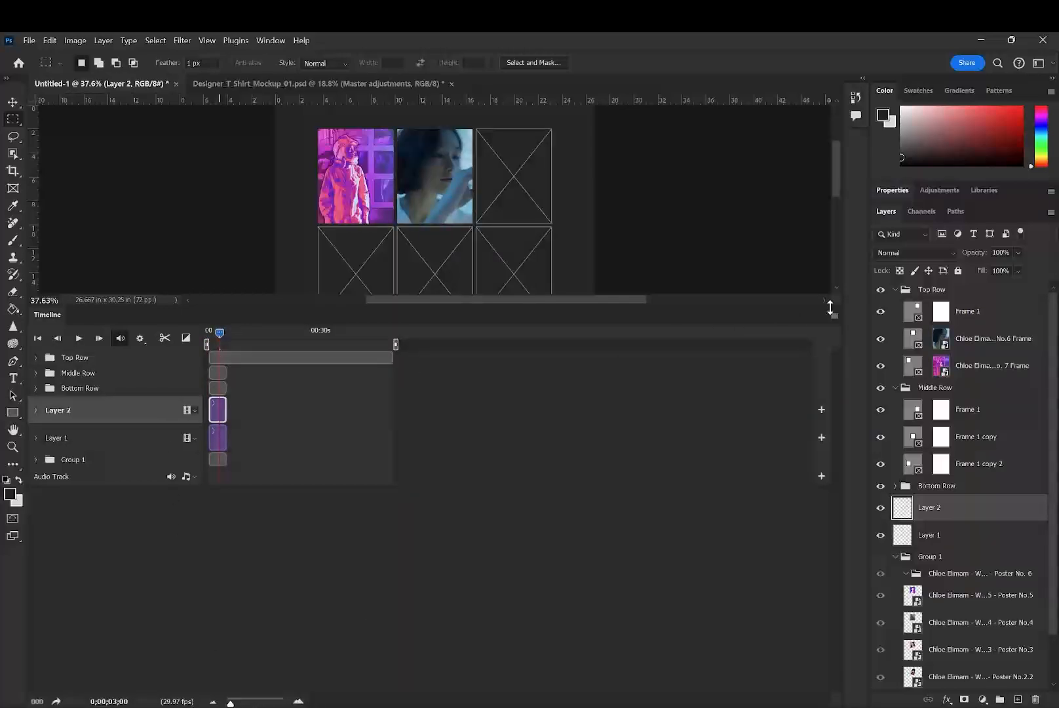
pyautogui.click(834, 315)
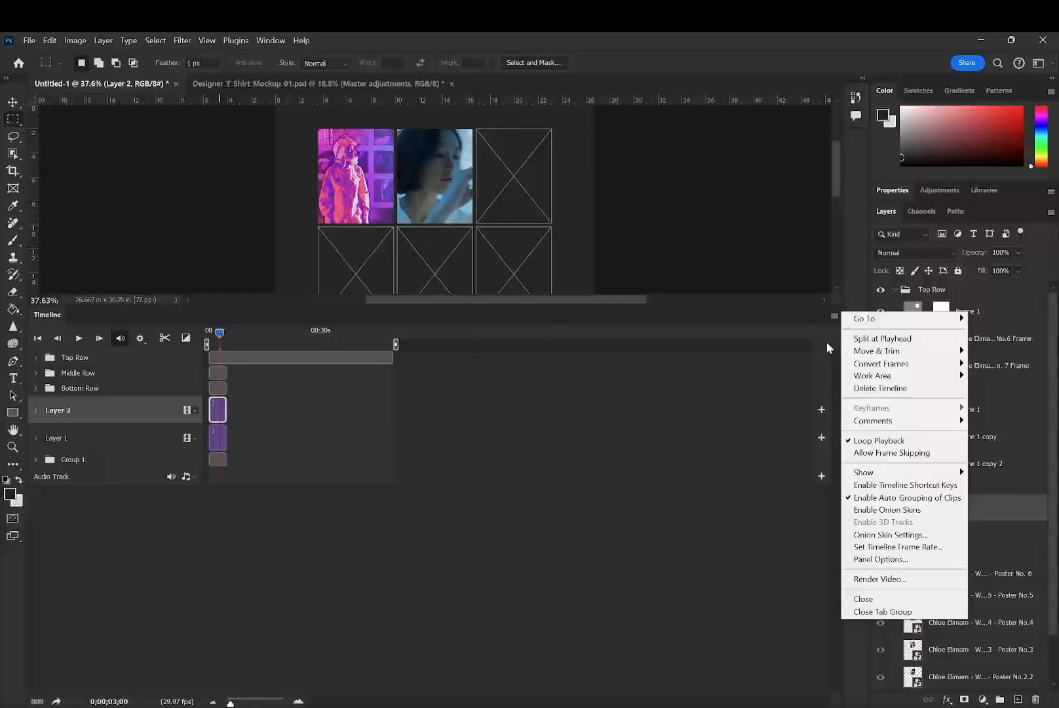
pyautogui.click(865, 611)
# - Place the Poster No.5 layer into the empty third frame of the Top Row and switch to the Move tool
pyautogui.click(993, 338)
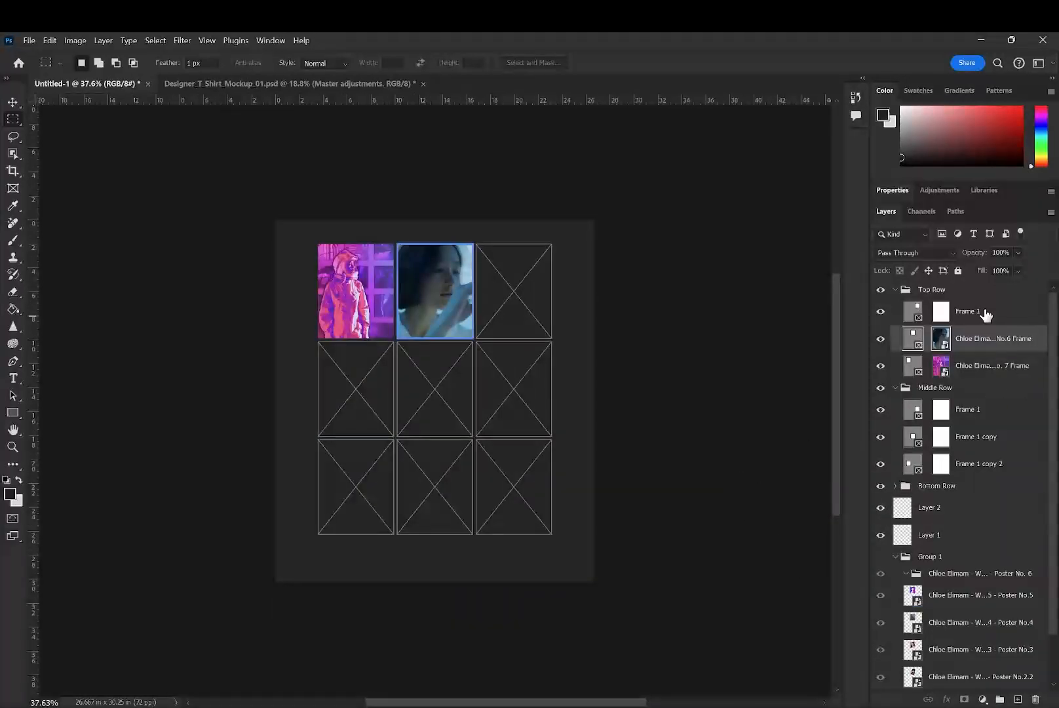
pyautogui.click(985, 313)
pyautogui.click(979, 597)
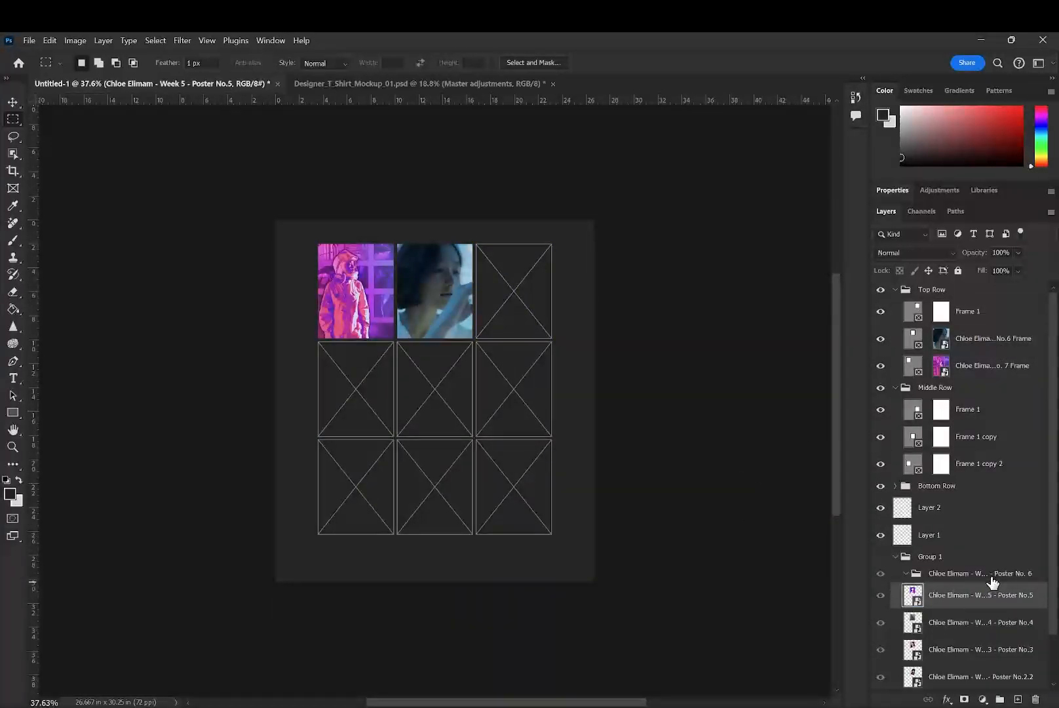
pyautogui.moveTo(964, 593); pyautogui.dragTo(948, 313)
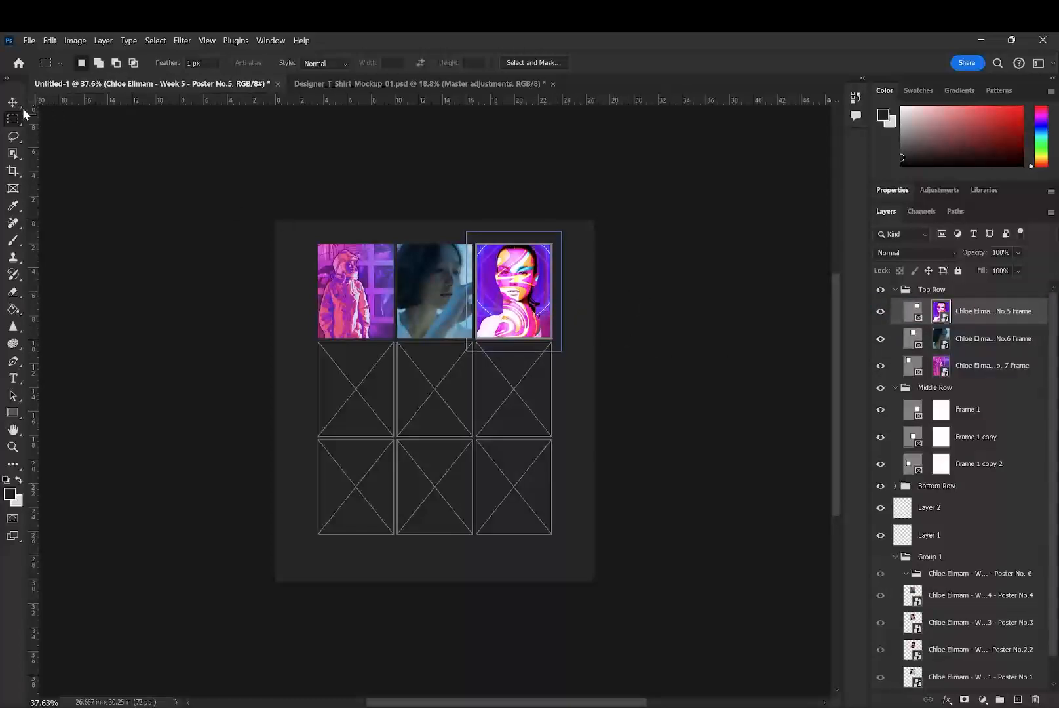
pyautogui.press('v')
# - Open the Poster No.5 artwork's source file from its frame to view it in full, and close it again
pyautogui.click(514, 297)
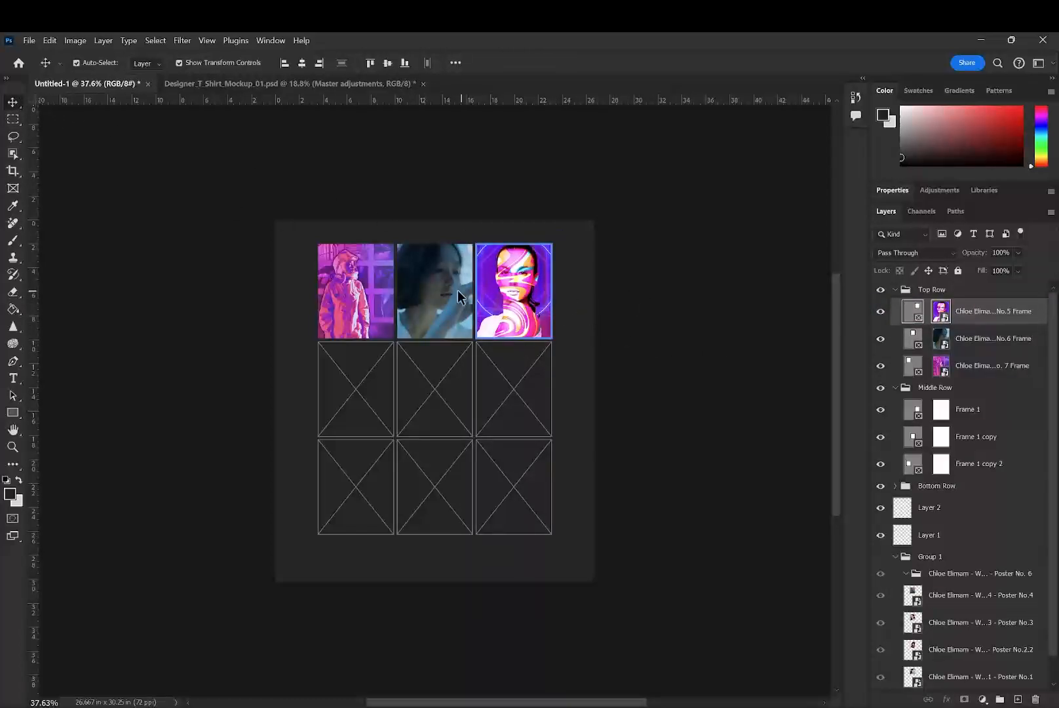
pyautogui.doubleClick(534, 288)
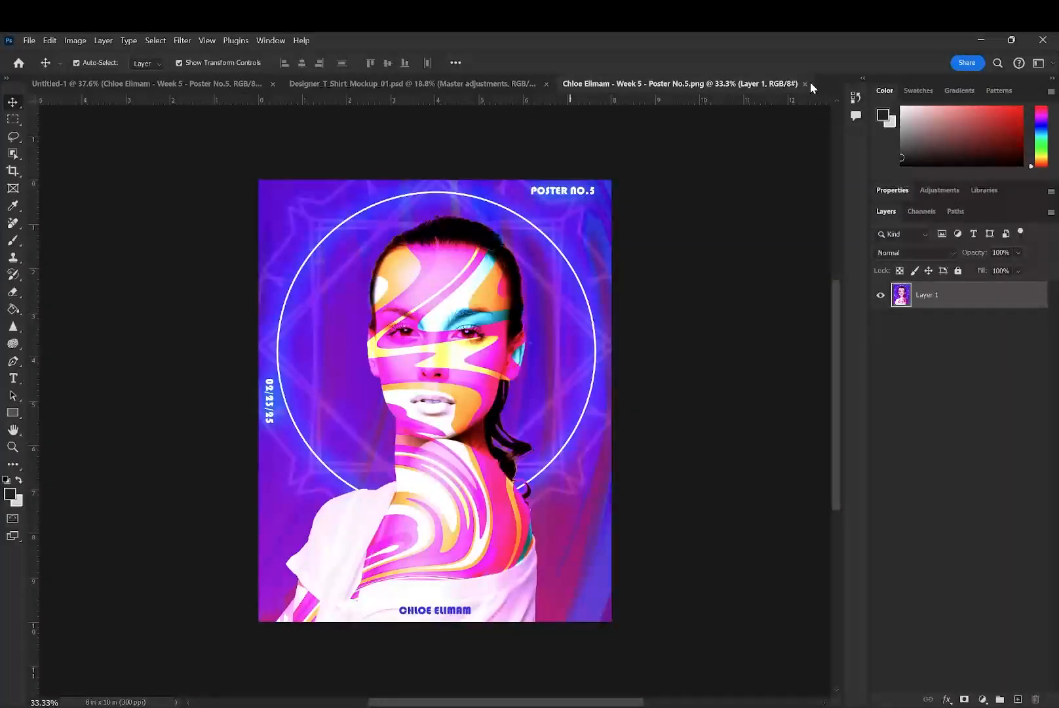
pyautogui.click(805, 83)
# - Align the Poster No.5 image with its frame's upper-left corner and scale it to 79.04% so the whole poster fits the frame
pyautogui.scroll(3, 534, 266)
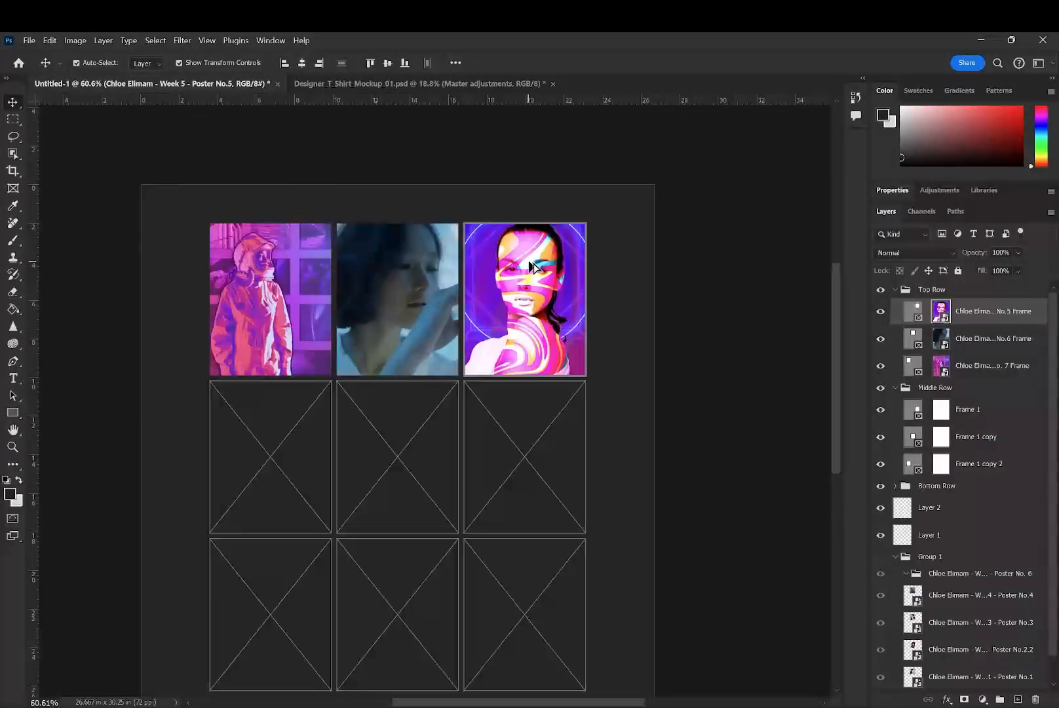
pyautogui.moveTo(512, 266); pyautogui.dragTo(532, 292)
pyautogui.hotkey('ctrl', 't')
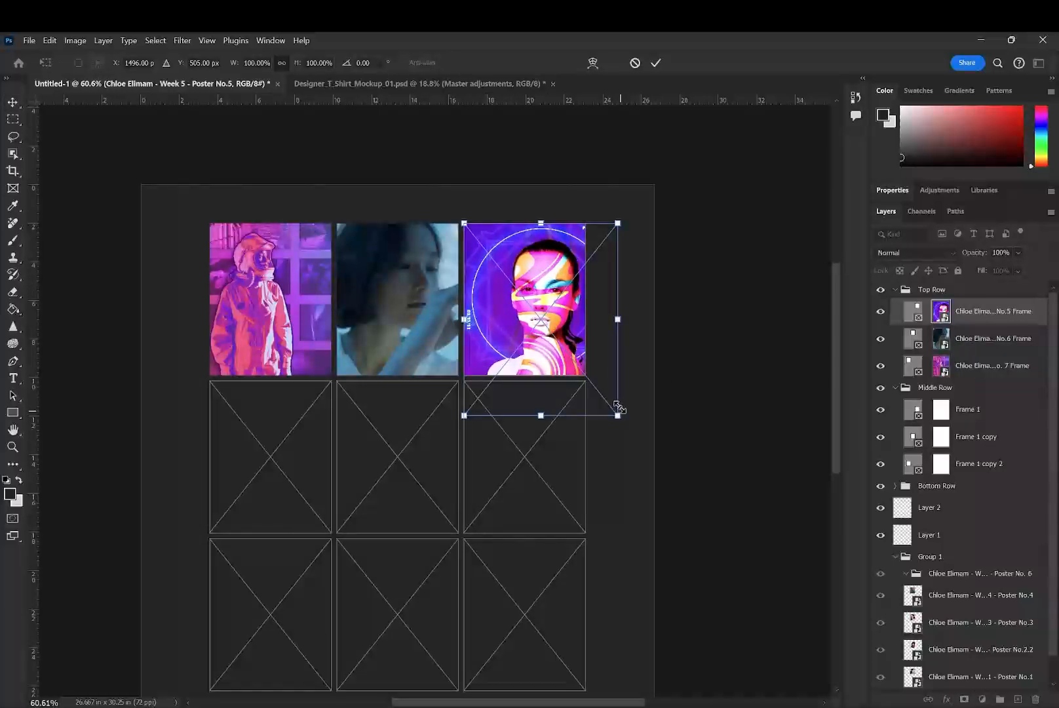
pyautogui.moveTo(617, 408); pyautogui.dragTo(586, 375)
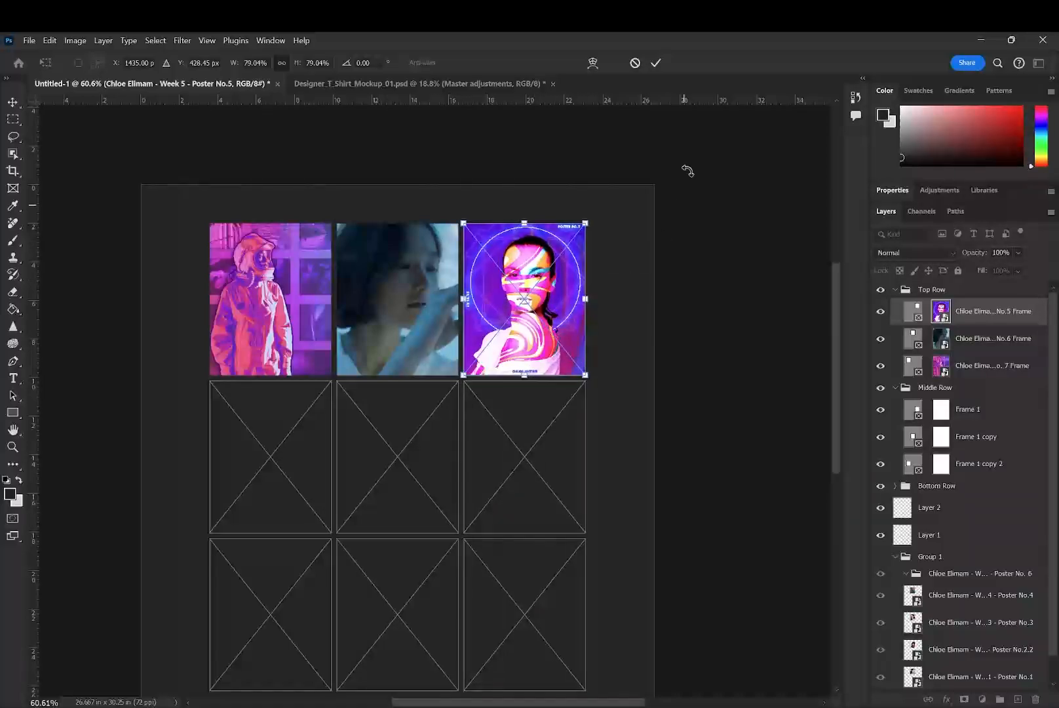
pyautogui.click(656, 64)
pyautogui.keyDown('ctrl'); pyautogui.click(417, 259); pyautogui.keyUp('ctrl')
pyautogui.keyDown('ctrl'); pyautogui.click(289, 283); pyautogui.keyUp('ctrl')
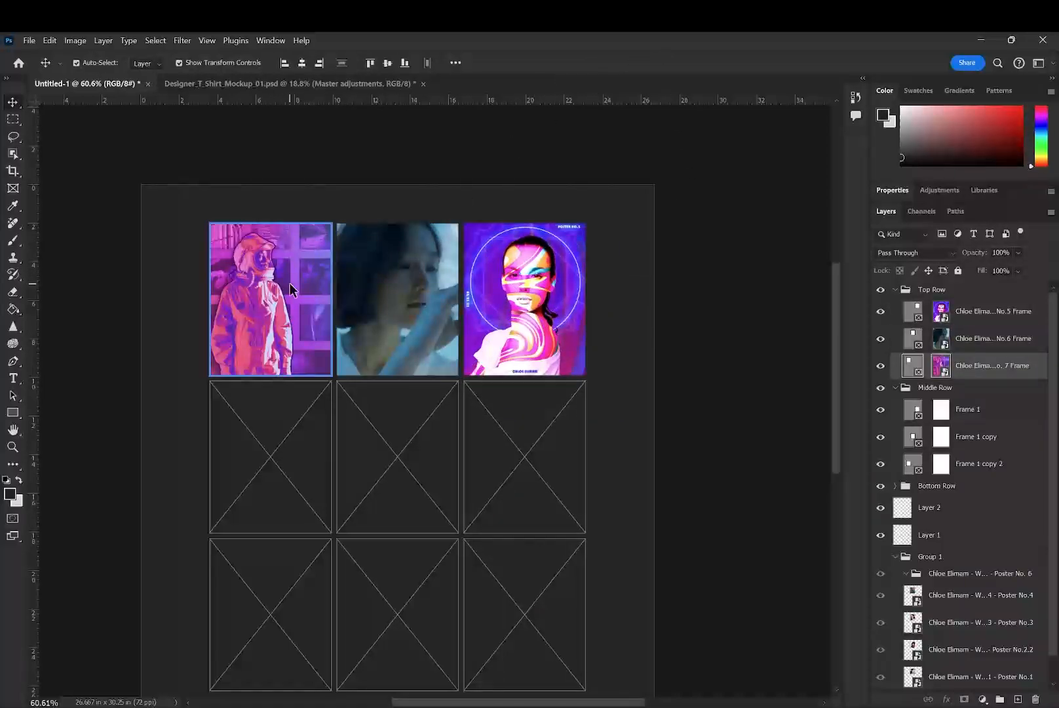
pyautogui.hotkey('ctrl', 't')
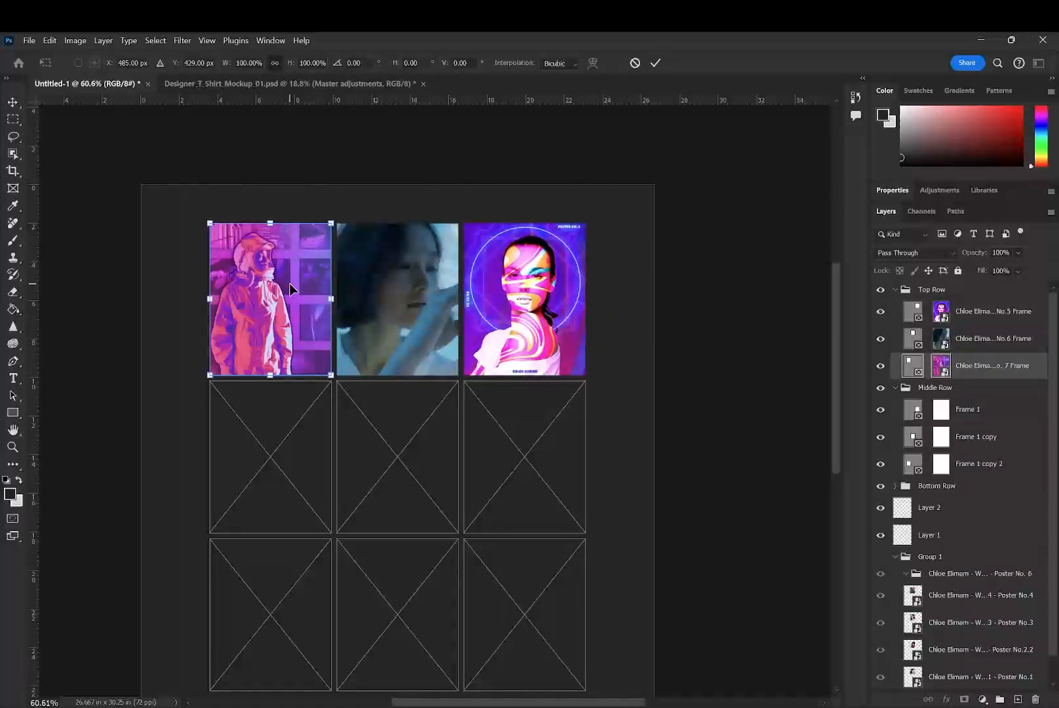
pyautogui.click(658, 63)
# - Select the Poster No. 7 frame in the Top Row
pyautogui.scroll(-1, 980, 396)
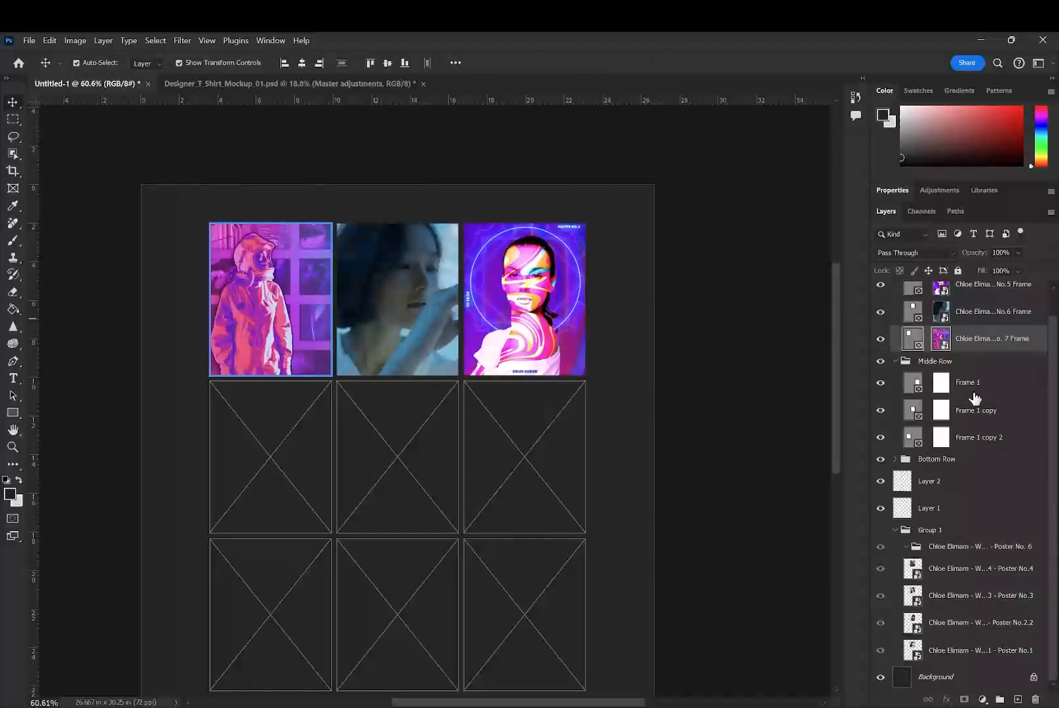
pyautogui.click(988, 569)
pyautogui.click(243, 280)
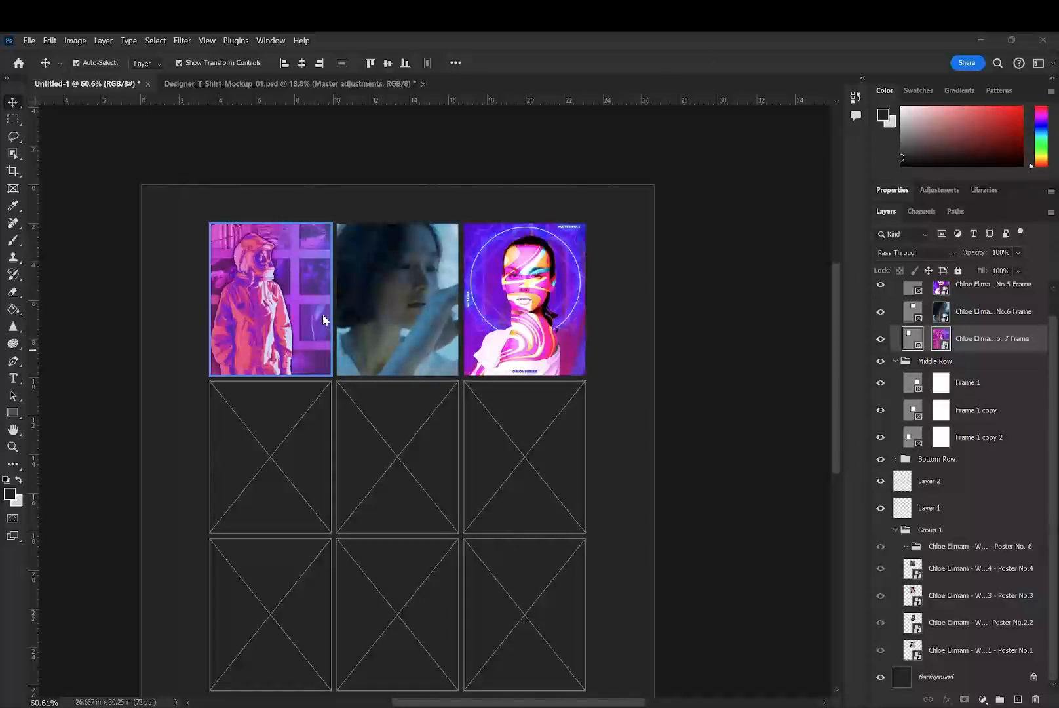
# - View the Poster No. 7 source artwork in full, and scale its image to 79.03% so the whole poster fits its frame
pyautogui.doubleClick(936, 340)
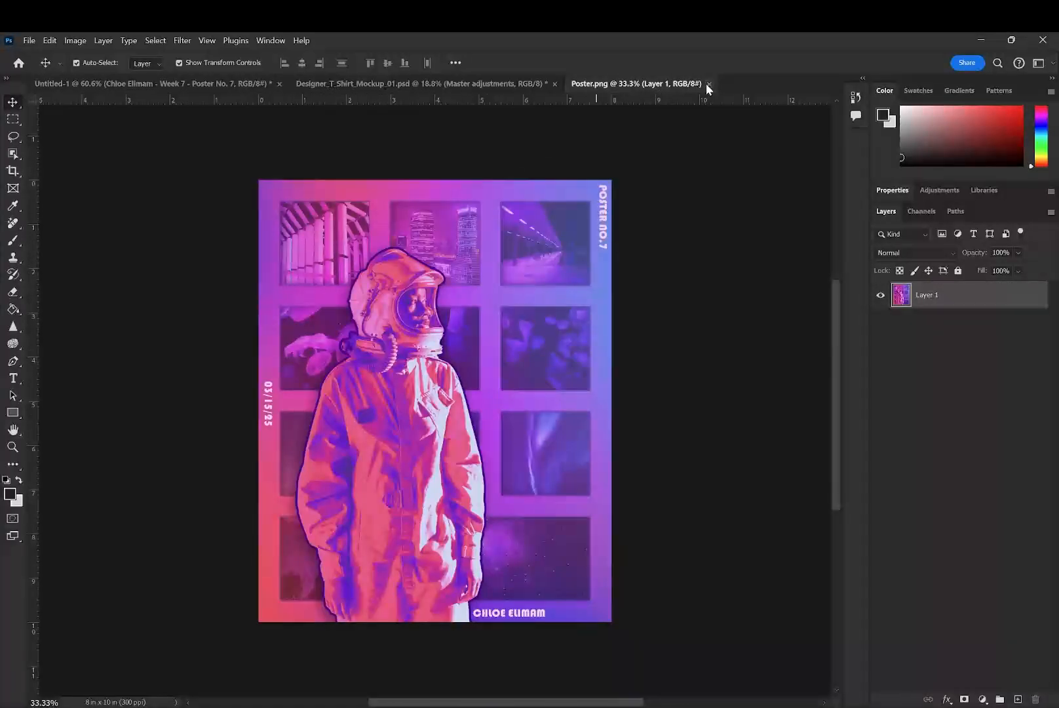
pyautogui.click(708, 84)
pyautogui.moveTo(271, 129)
pyautogui.mouseDown()
pyautogui.moveTo(275, 162)
pyautogui.moveTo(281, 147)
pyautogui.mouseUp()
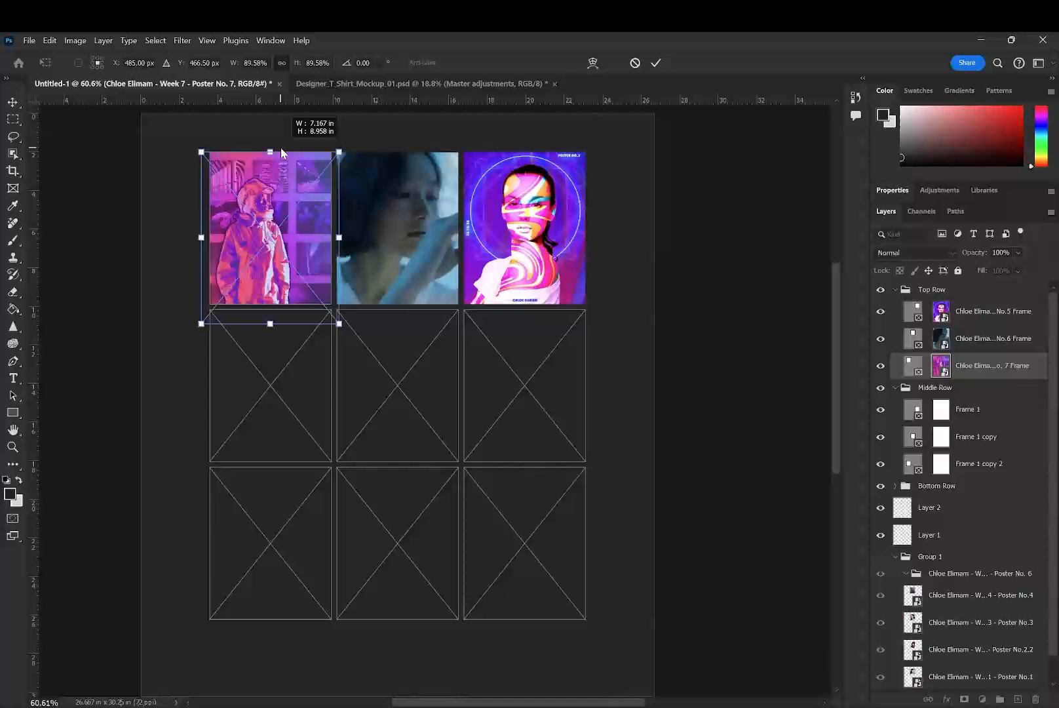
pyautogui.moveTo(270, 319); pyautogui.dragTo(273, 299)
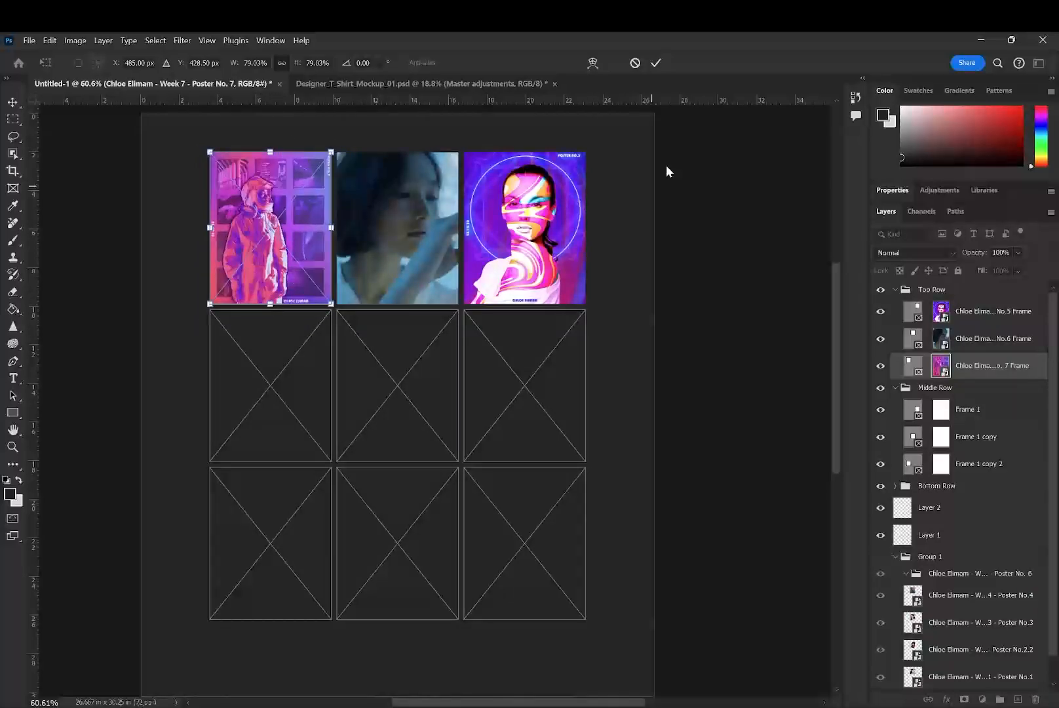
pyautogui.click(656, 63)
# - Delete the leftover Poster No. 6 group and place the Poster No.4 layer into the middle frame of the Middle Row
pyautogui.click(301, 369)
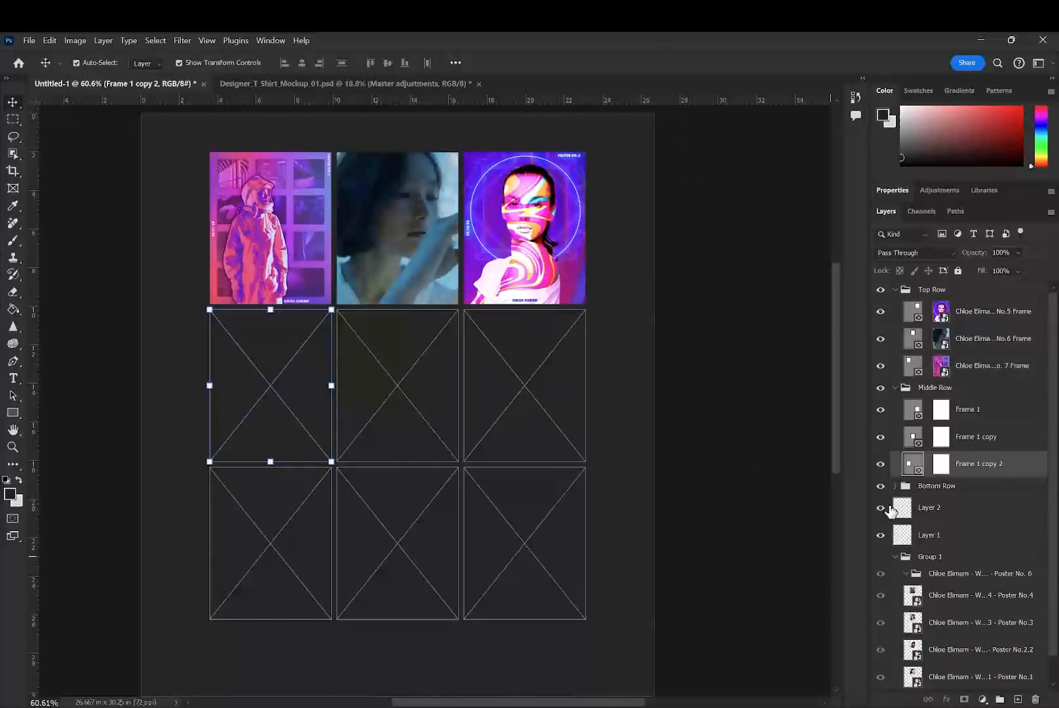
pyautogui.scroll(-1, 929, 378)
pyautogui.click(937, 678)
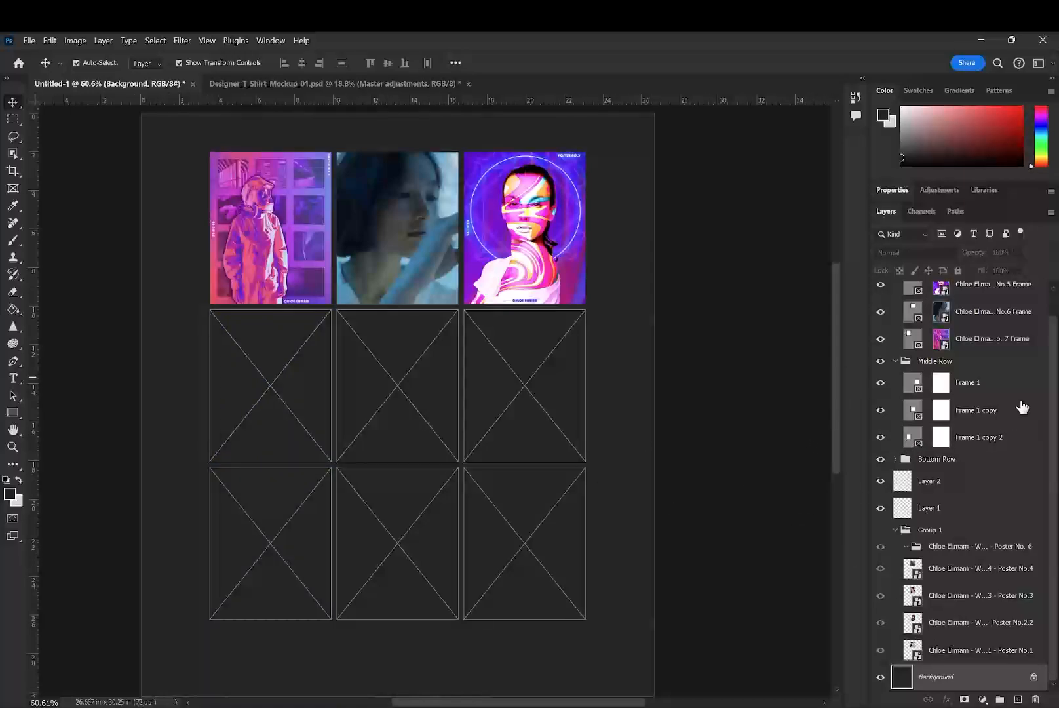
pyautogui.click(975, 393)
pyautogui.click(944, 547)
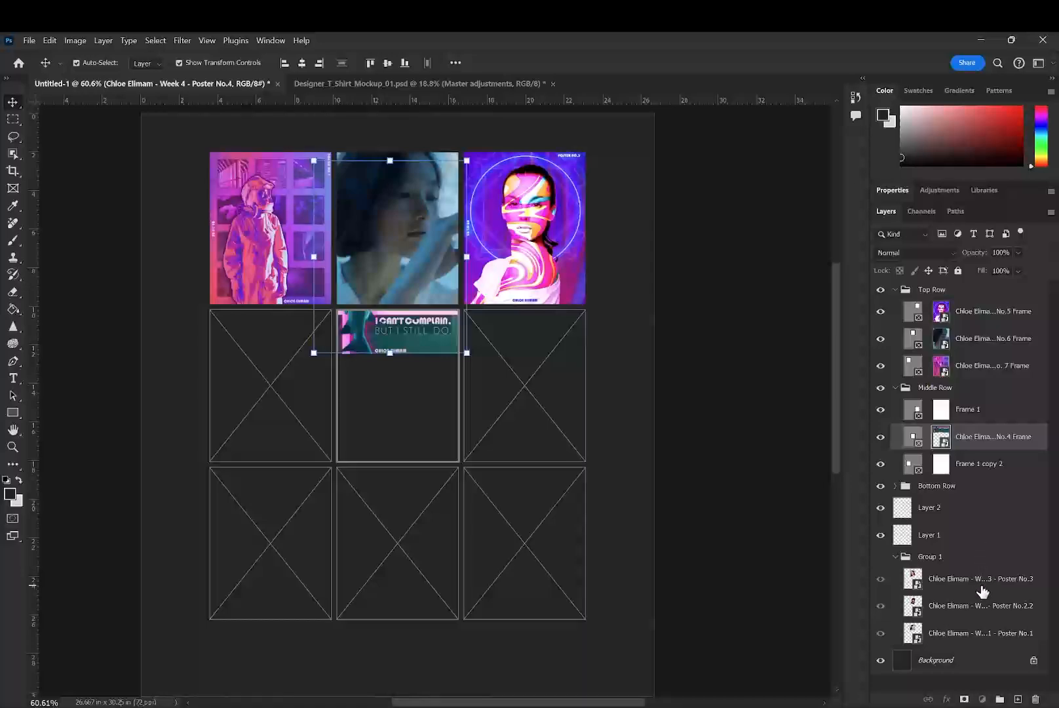
pyautogui.click(983, 590)
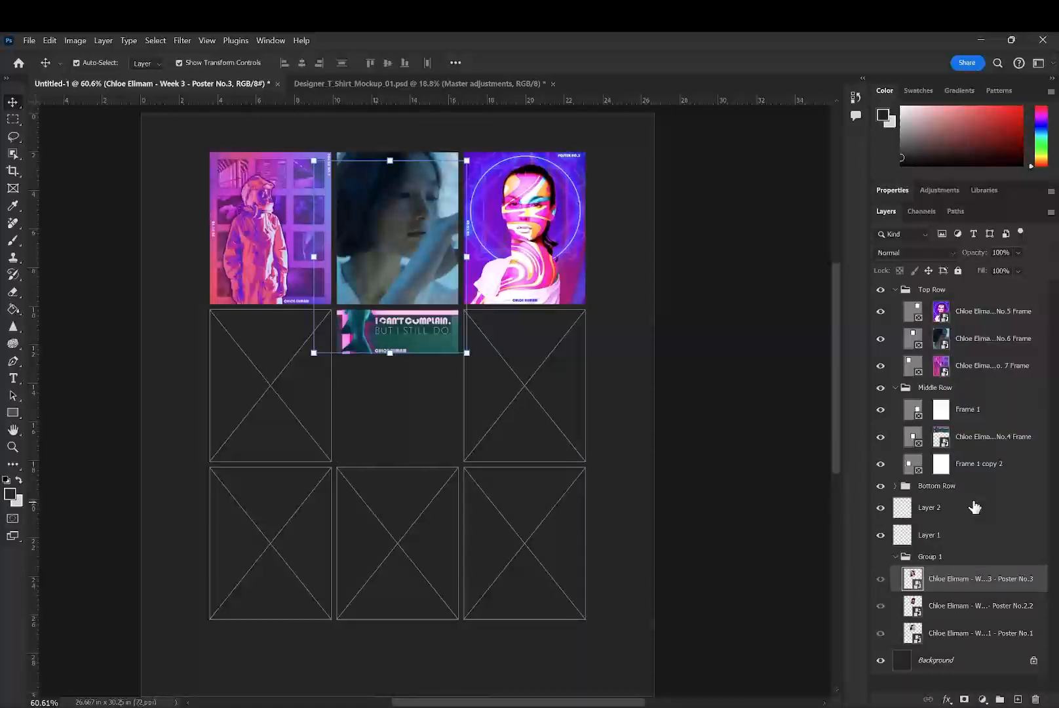
# - Move the Poster No.4 image into its frame and scale it to 78.89% so the whole poster fits
pyautogui.click(976, 438)
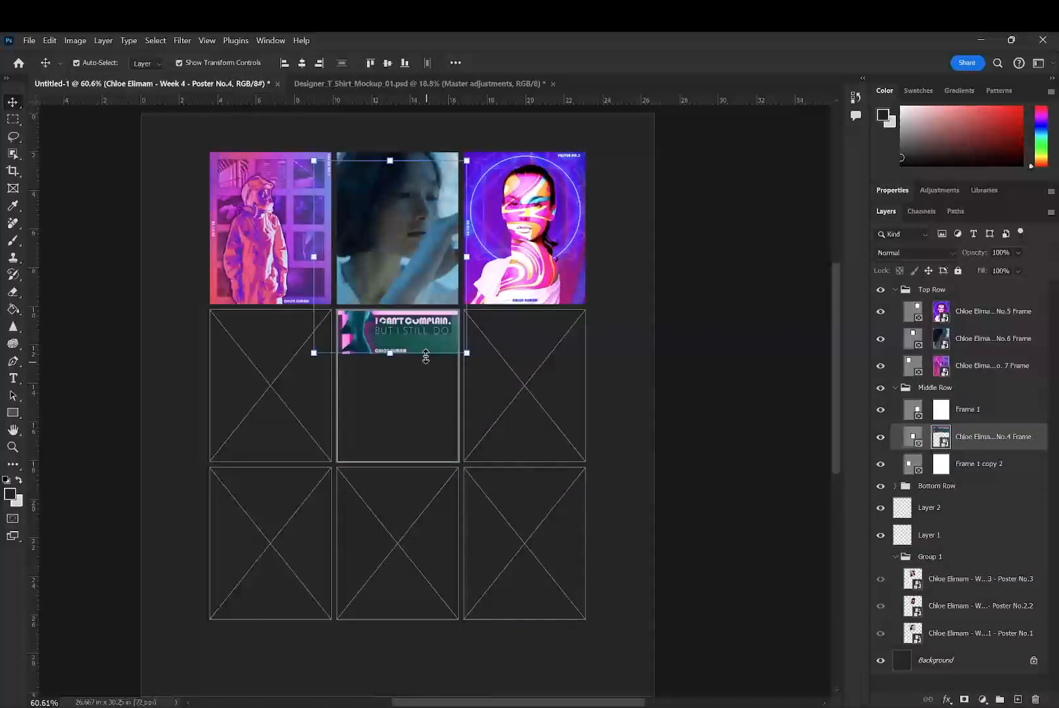
pyautogui.moveTo(426, 356); pyautogui.dragTo(458, 381)
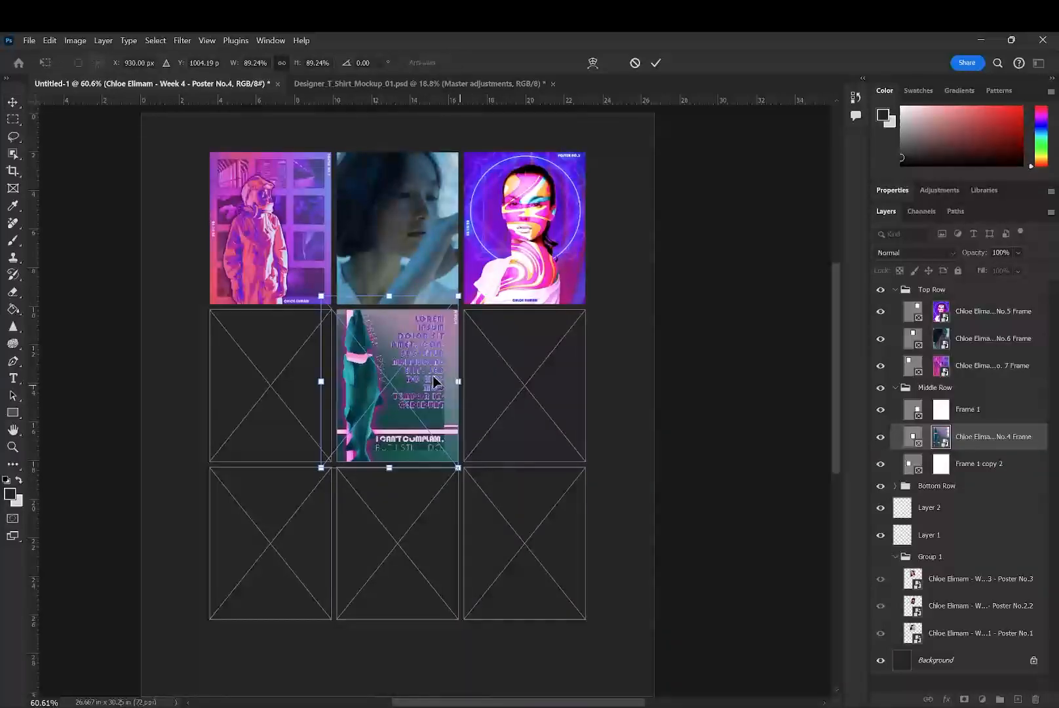
pyautogui.moveTo(326, 381); pyautogui.dragTo(341, 389)
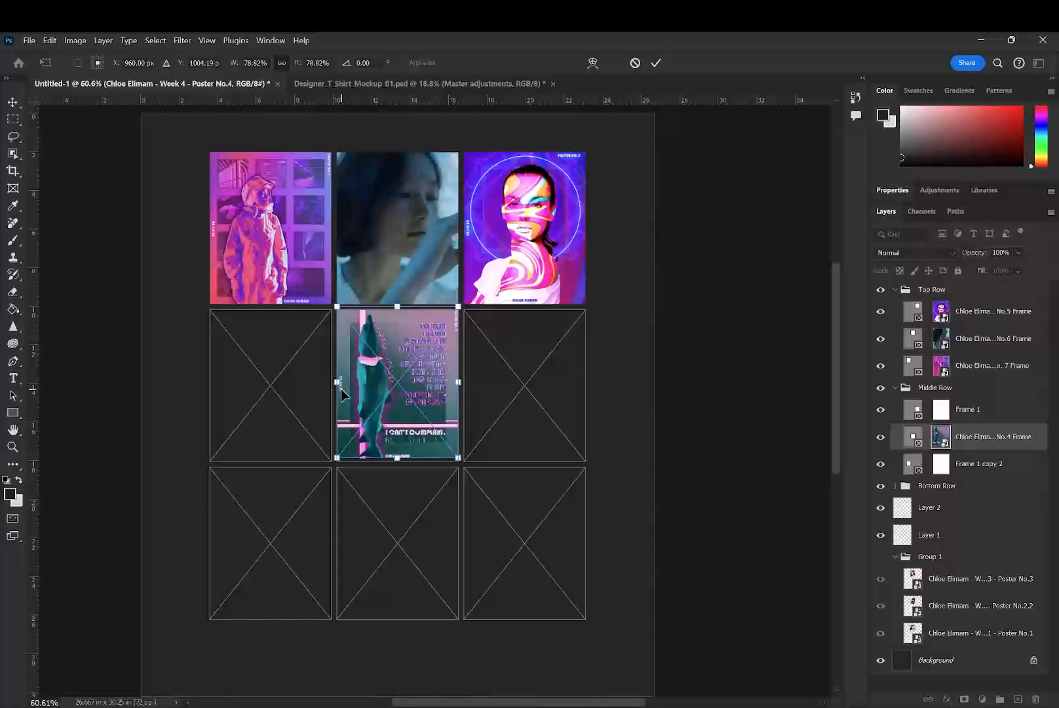
pyautogui.moveTo(398, 303); pyautogui.dragTo(400, 314)
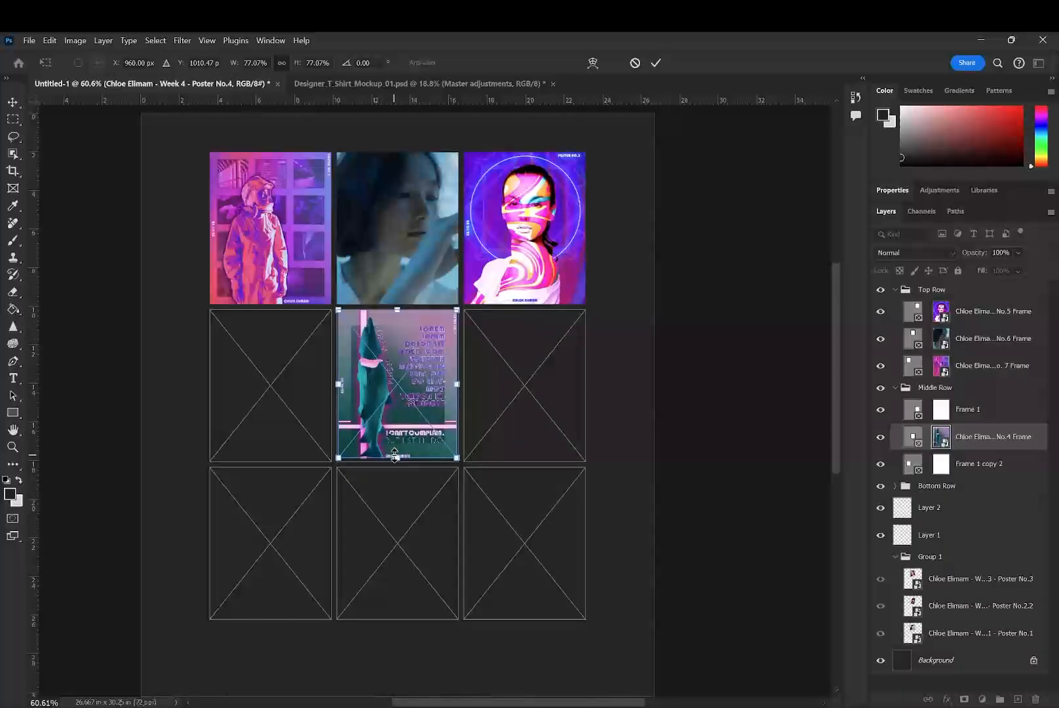
pyautogui.moveTo(394, 457); pyautogui.dragTo(400, 462)
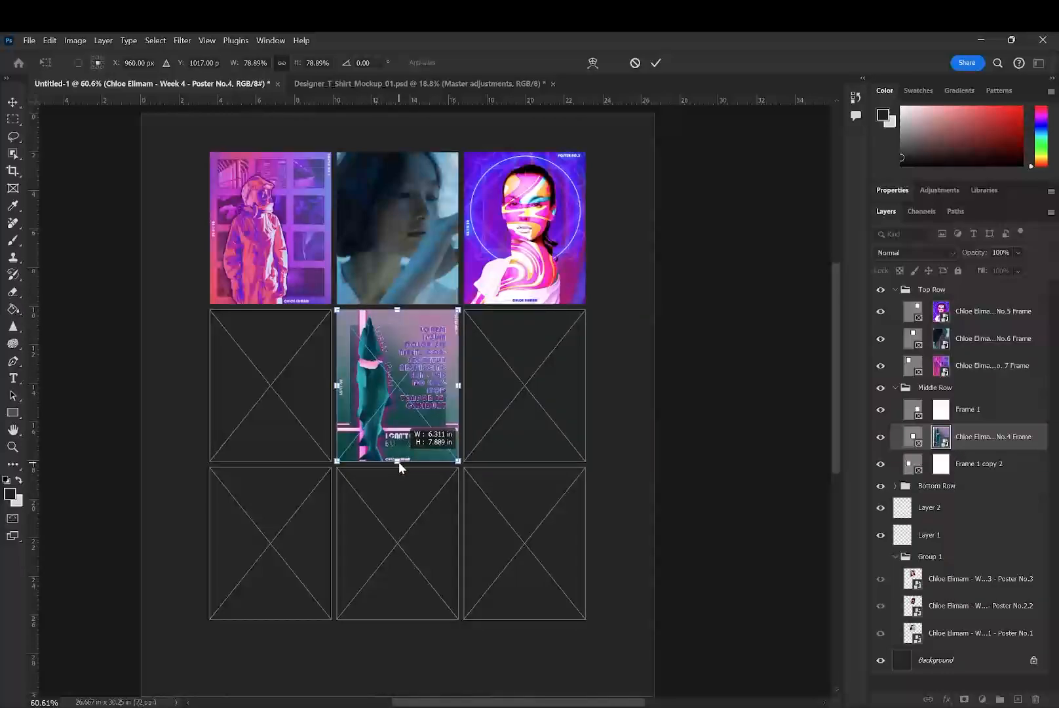
pyautogui.click(659, 65)
# - Place the Poster No.3 layer into the third frame of the Middle Row and scale its image down to fit the frame
pyautogui.moveTo(957, 581); pyautogui.dragTo(1004, 408)
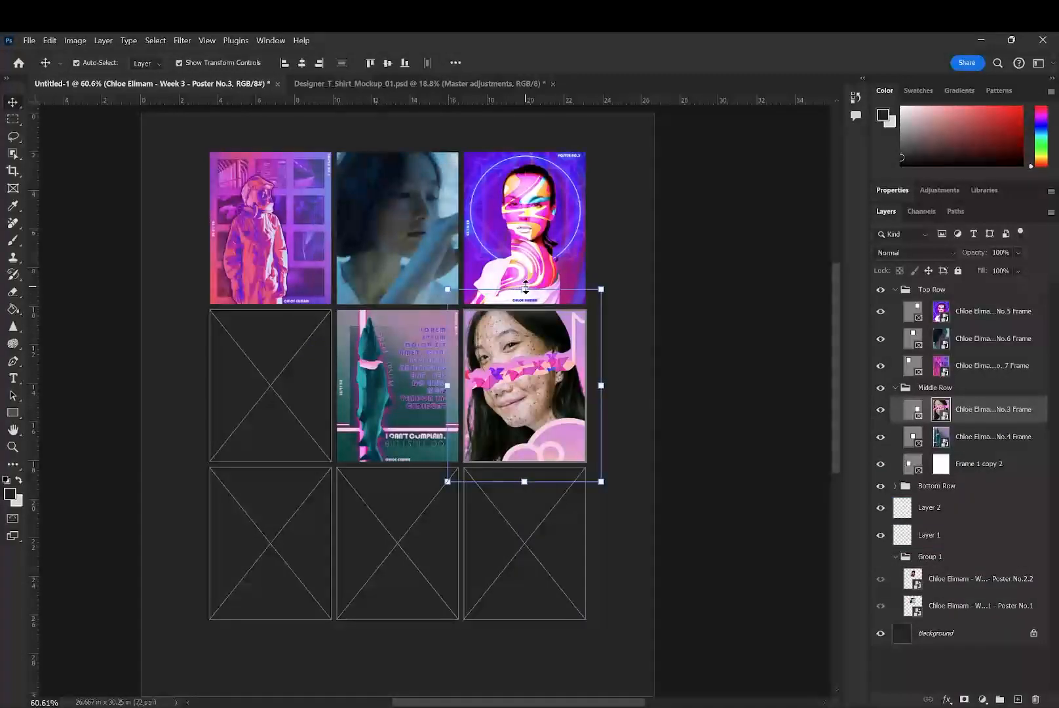
pyautogui.moveTo(525, 287); pyautogui.dragTo(526, 309)
pyautogui.moveTo(525, 482); pyautogui.dragTo(526, 461)
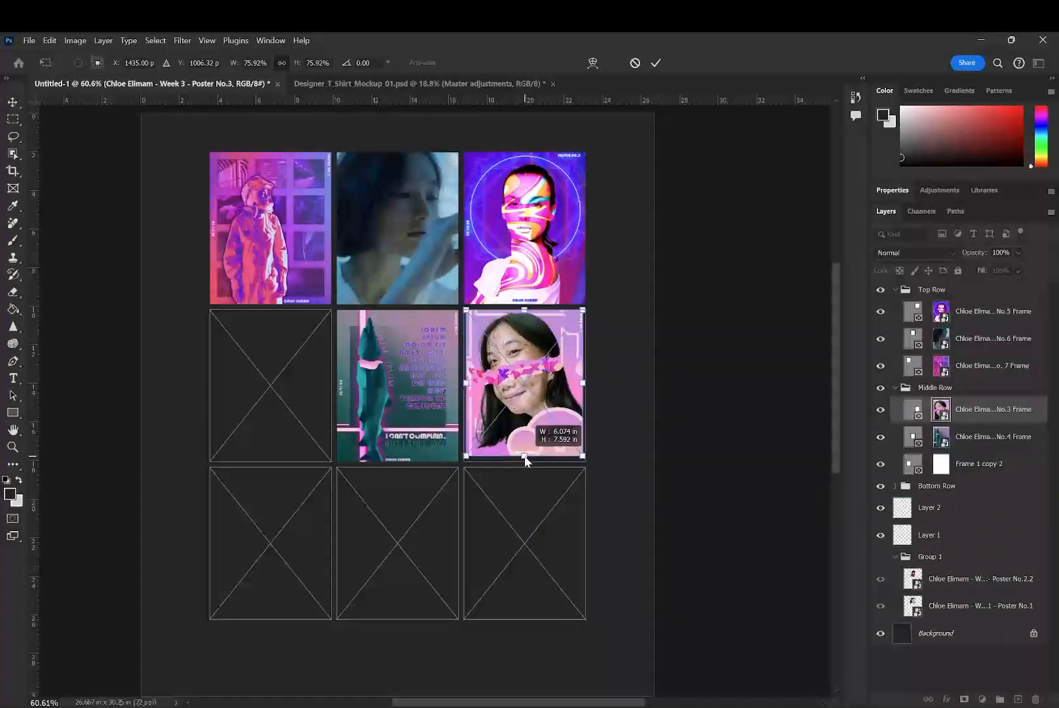
# - Try to place a poster layer from Group 1 directly on the canvas into the empty first frame of the Middle Row
pyautogui.click(1003, 577)
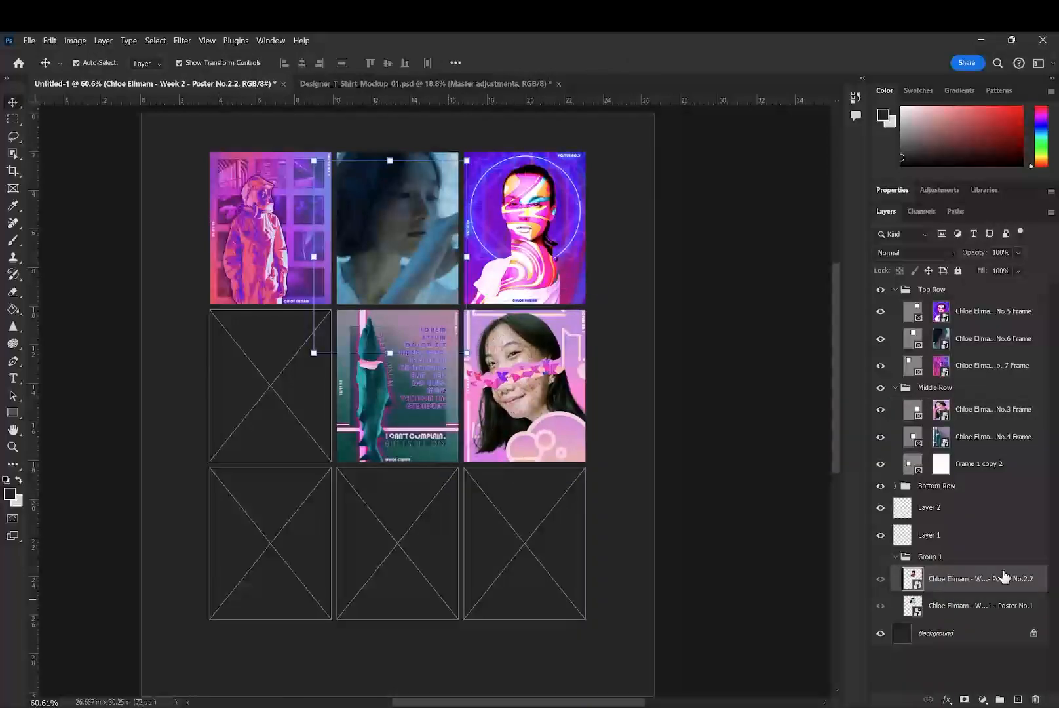
pyautogui.moveTo(1003, 583); pyautogui.dragTo(947, 590)
pyautogui.moveTo(974, 604); pyautogui.dragTo(292, 360)
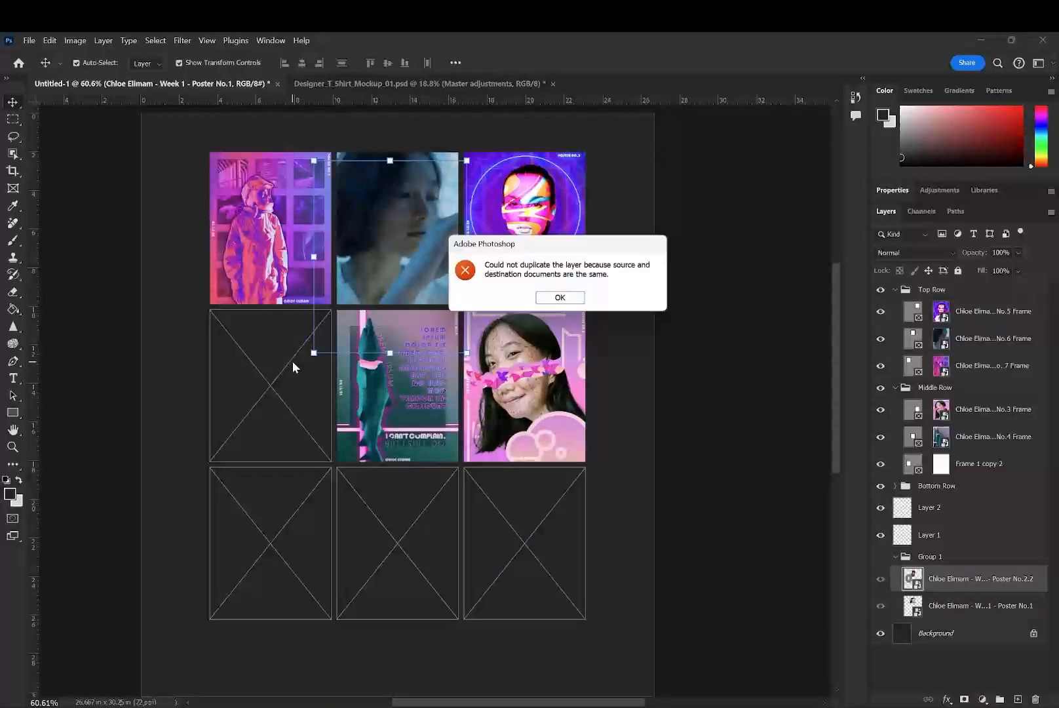
pyautogui.click(556, 299)
# - Place the Poster No.2.2 layer into the first frame of the Middle Row and scale its image to 78.89% to fit
pyautogui.click(982, 469)
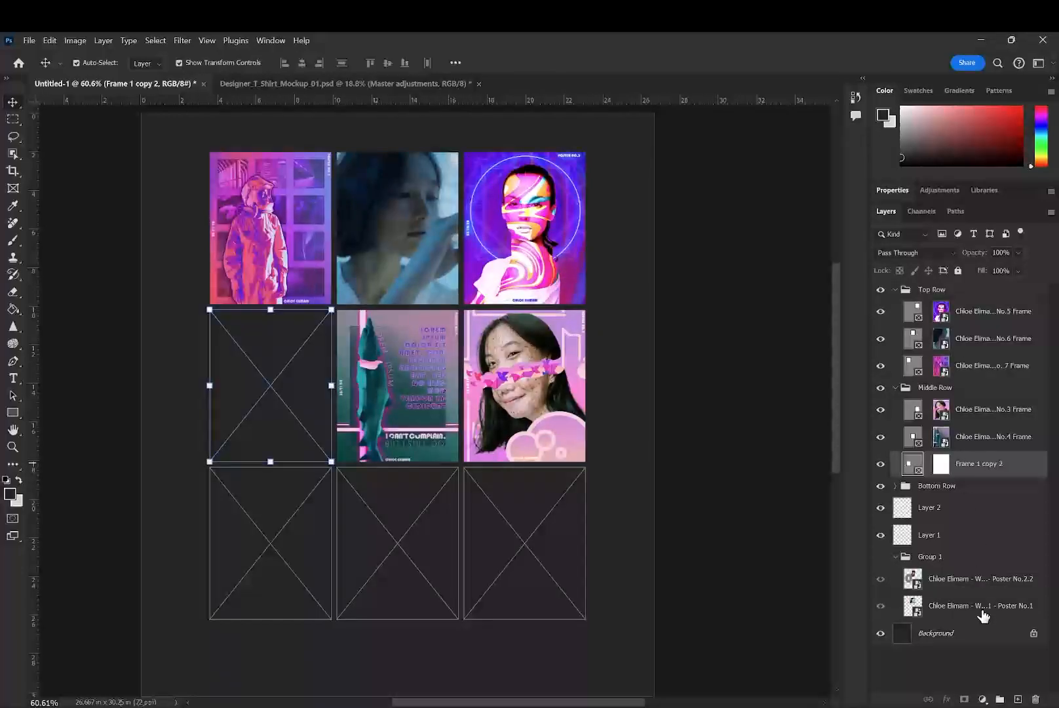
pyautogui.moveTo(986, 587); pyautogui.dragTo(986, 467)
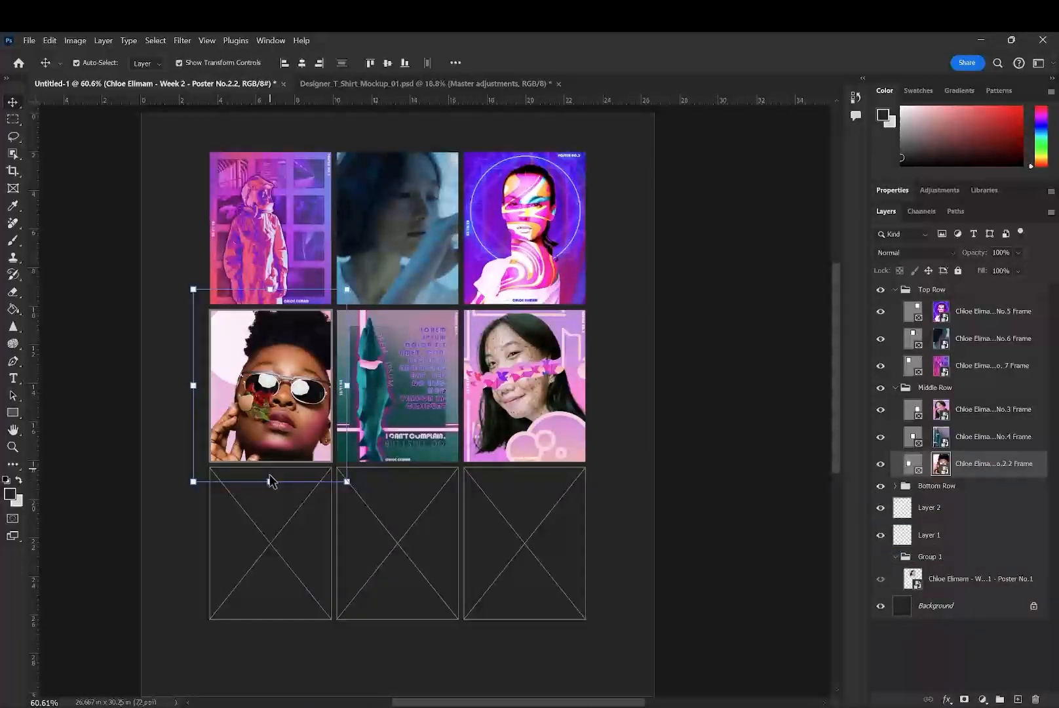
pyautogui.moveTo(273, 482); pyautogui.dragTo(271, 460)
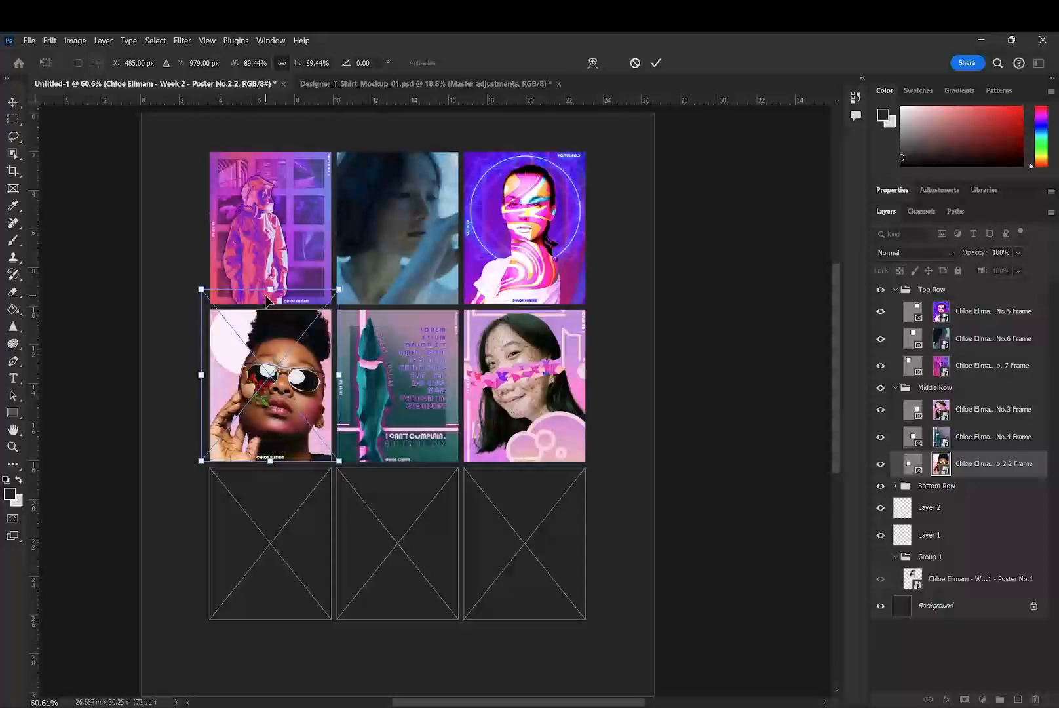
pyautogui.moveTo(267, 298); pyautogui.dragTo(242, 343)
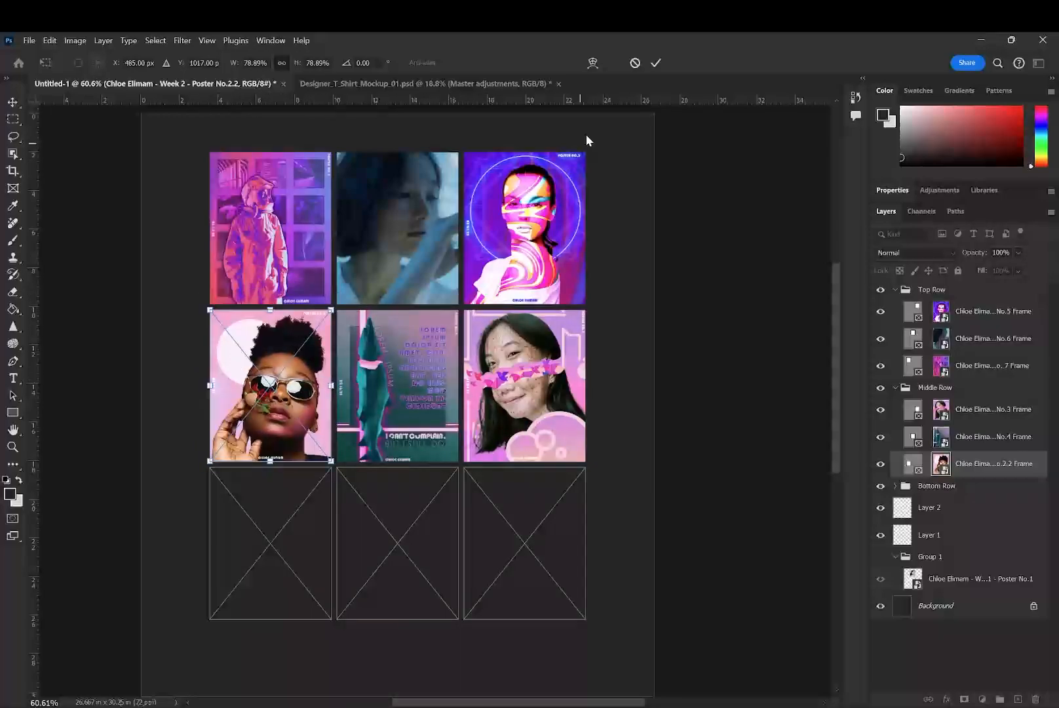
pyautogui.click(655, 63)
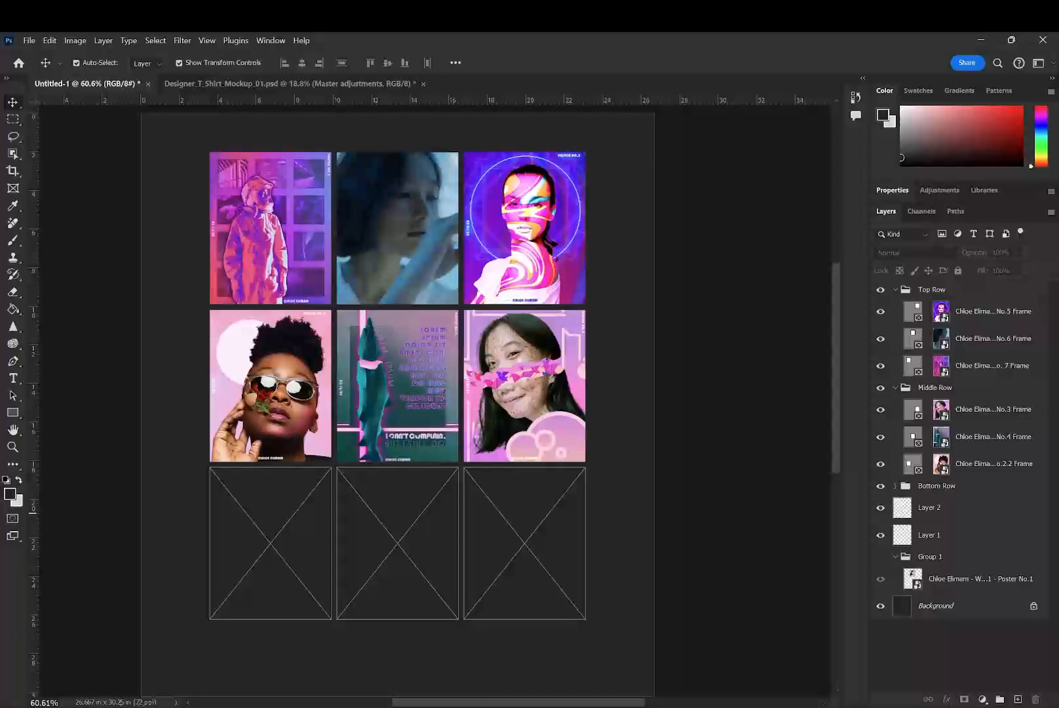
pyautogui.moveTo(585, 195); pyautogui.dragTo(397, 535)
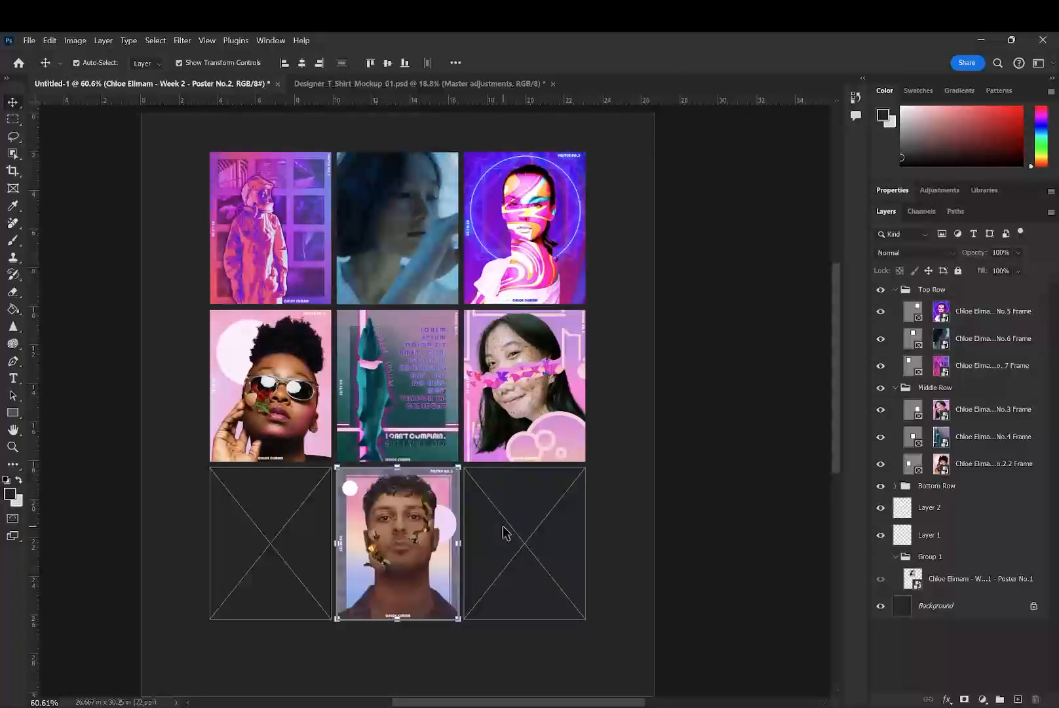
pyautogui.press('Escape')
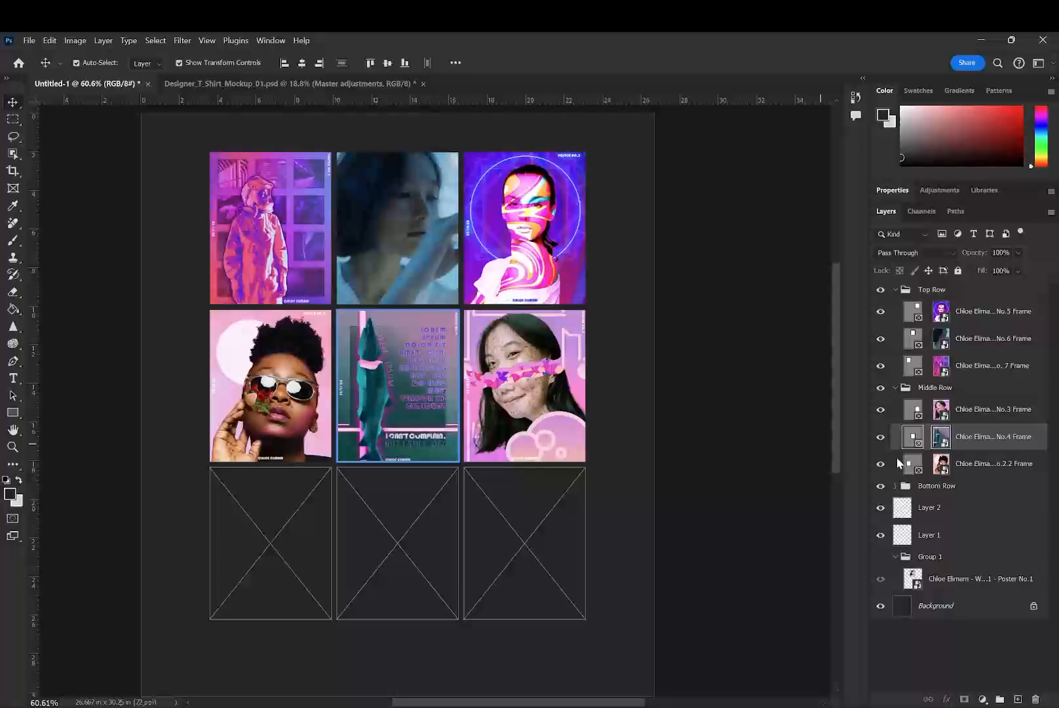
pyautogui.press('Delete')
pyautogui.hotkey('ctrl', 'z')
# - Replace the Middle Row's centre artwork with the Poster No.2 file and place the Poster No.1 file in the first Bottom Row frame
pyautogui.moveTo(781, 459); pyautogui.dragTo(413, 402)
pyautogui.click(700, 402)
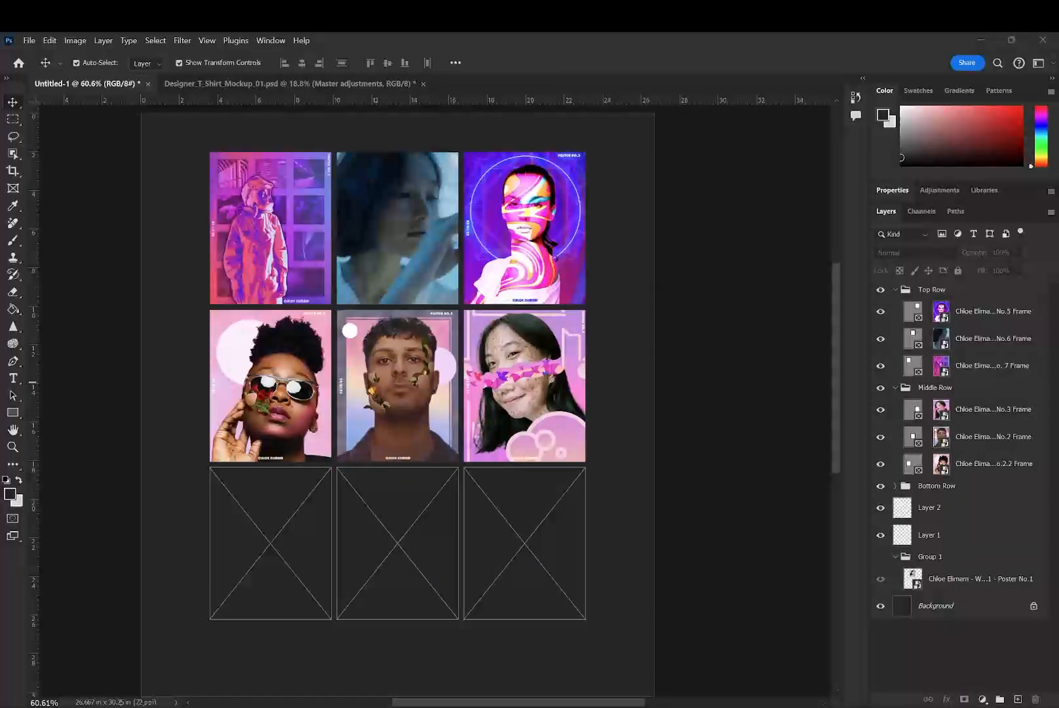
pyautogui.moveTo(700, 32); pyautogui.dragTo(306, 537)
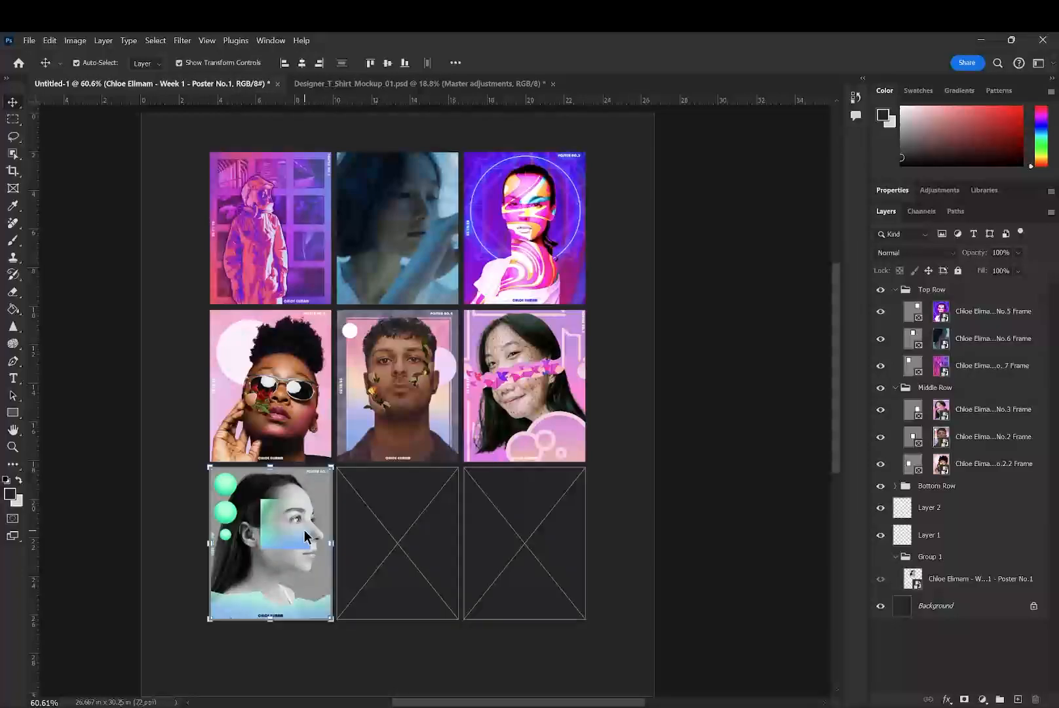
# - Delete the unused Poster No.1 layer, Layer 2, Layer 1 and Group 1, keeping the three row groups and the background
pyautogui.click(963, 581)
pyautogui.press('Delete')
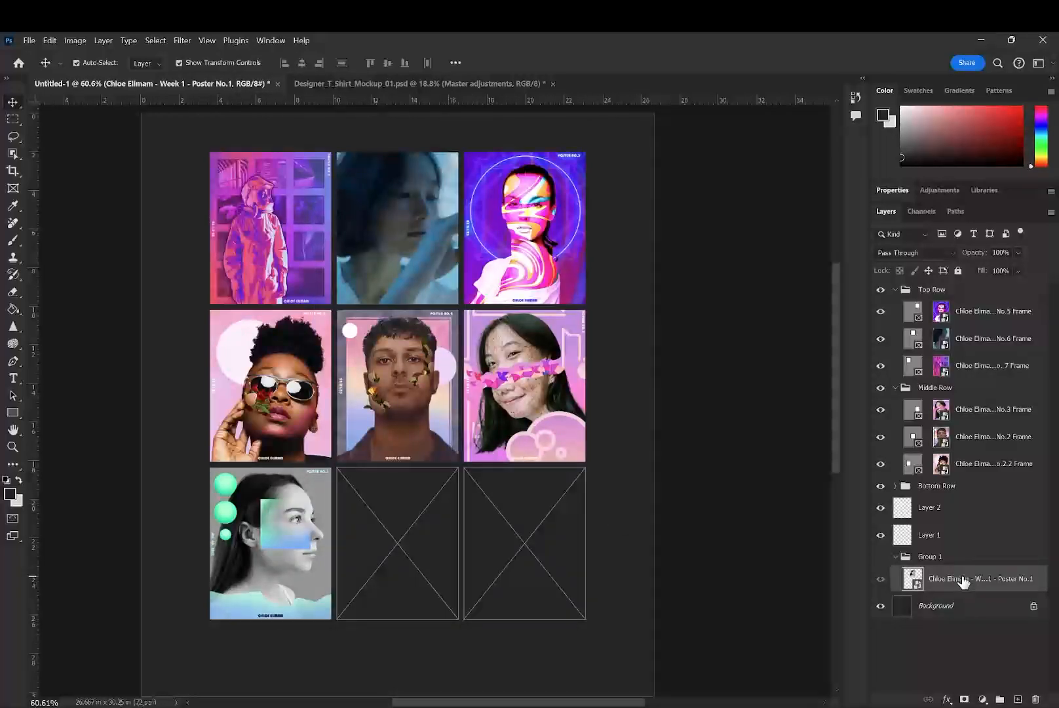
pyautogui.click(937, 507)
pyautogui.press('Delete')
pyautogui.press('Delete')
pyautogui.press('Delete')
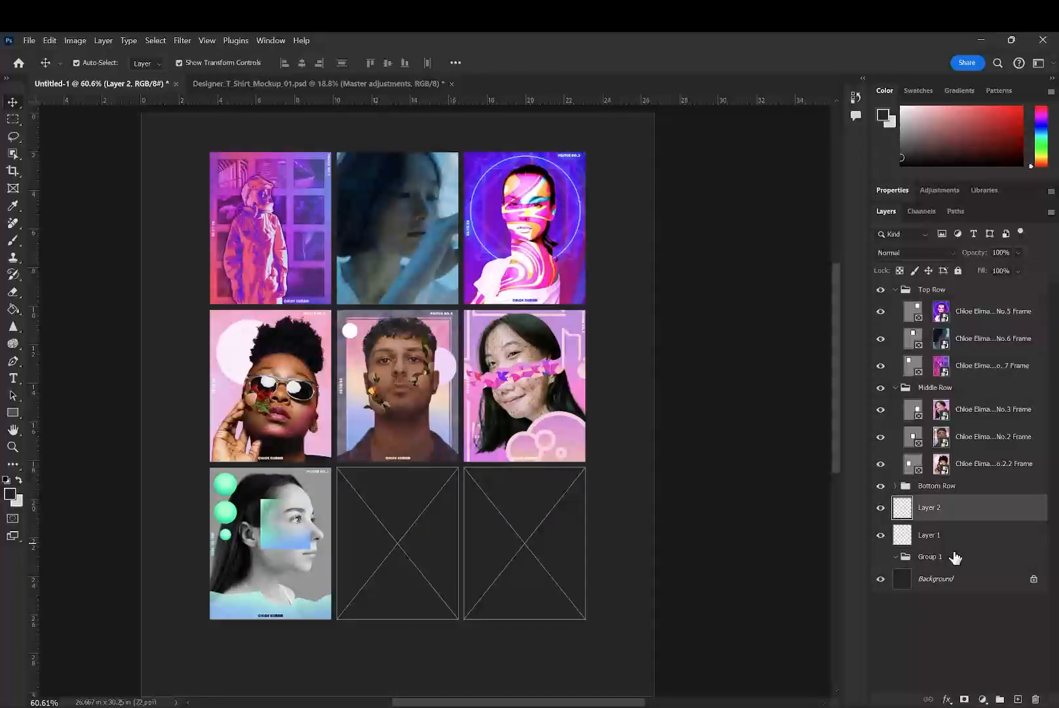
pyautogui.click(925, 543)
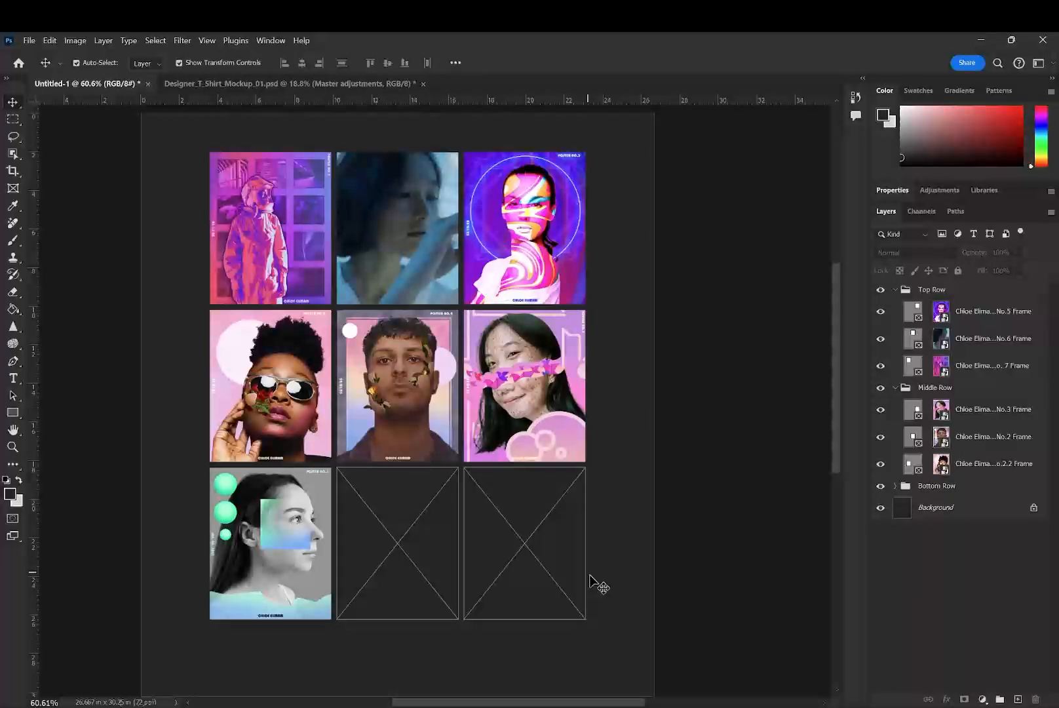
pyautogui.click(420, 545)
pyautogui.click(596, 556)
pyautogui.click(509, 557)
pyautogui.click(429, 554)
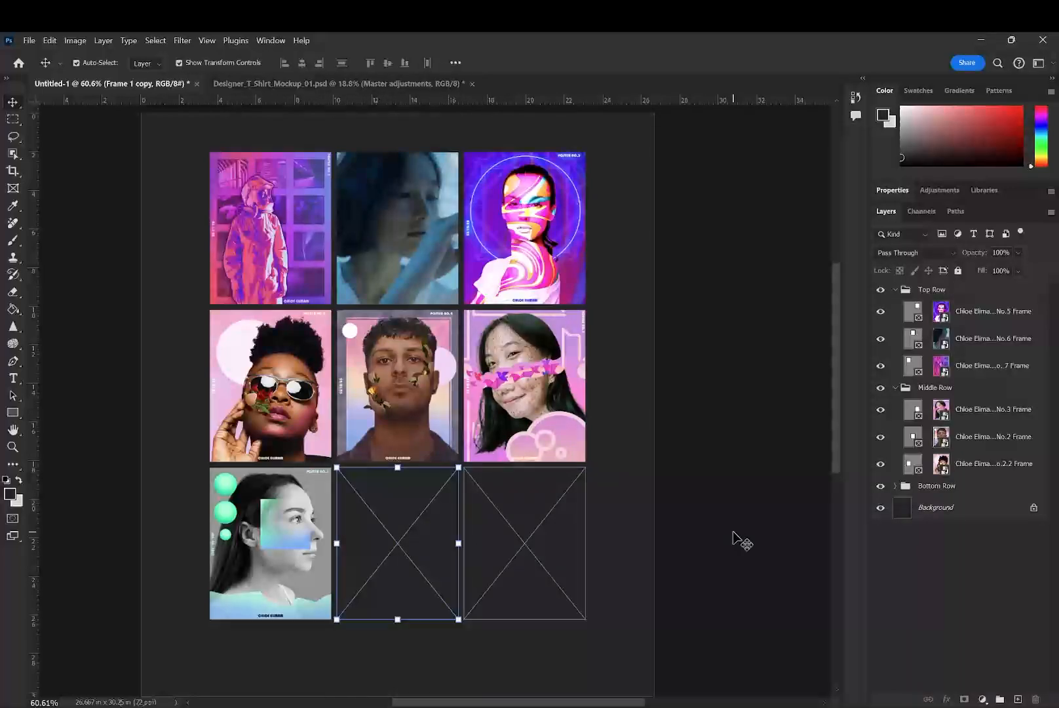
pyautogui.click(734, 538)
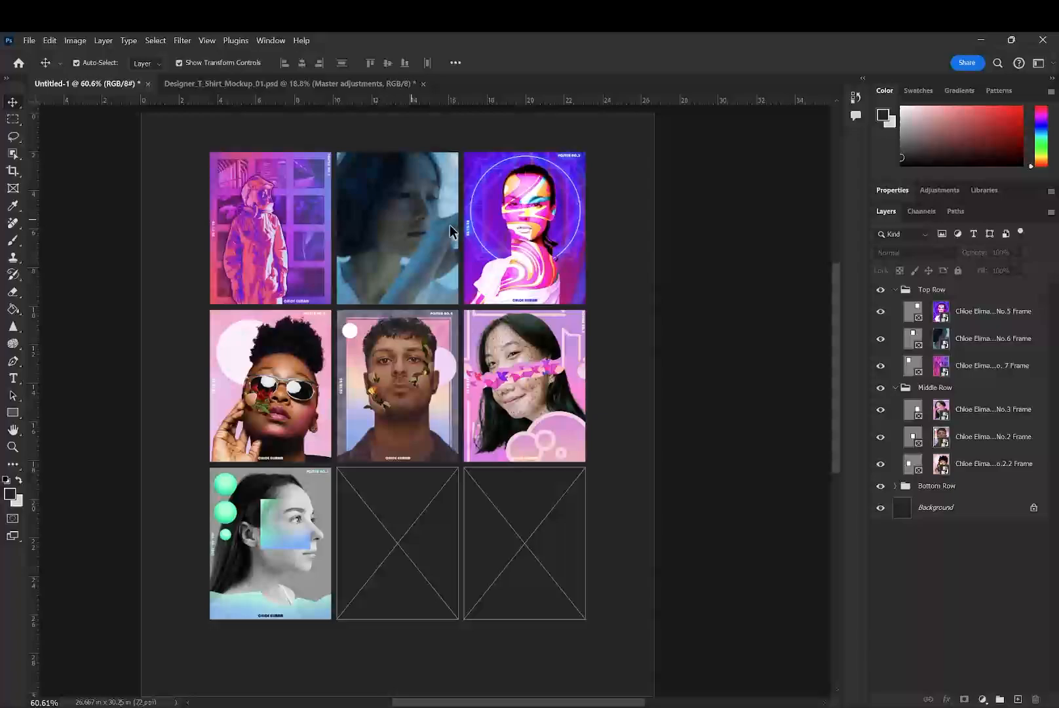
pyautogui.scroll(3, 451, 264)
pyautogui.scroll(-3, 450, 264)
pyautogui.scroll(1, 450, 265)
pyautogui.moveTo(194, 231); pyautogui.dragTo(225, 212)
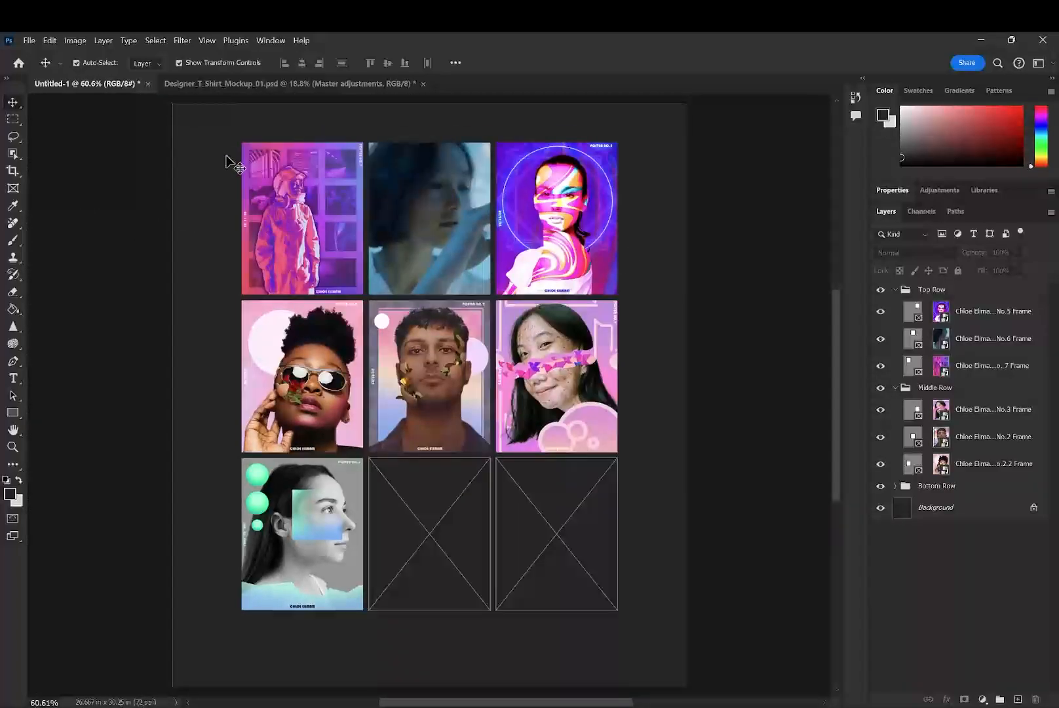
pyautogui.scroll(5, 296, 151)
pyautogui.moveTo(471, 196); pyautogui.dragTo(407, 381)
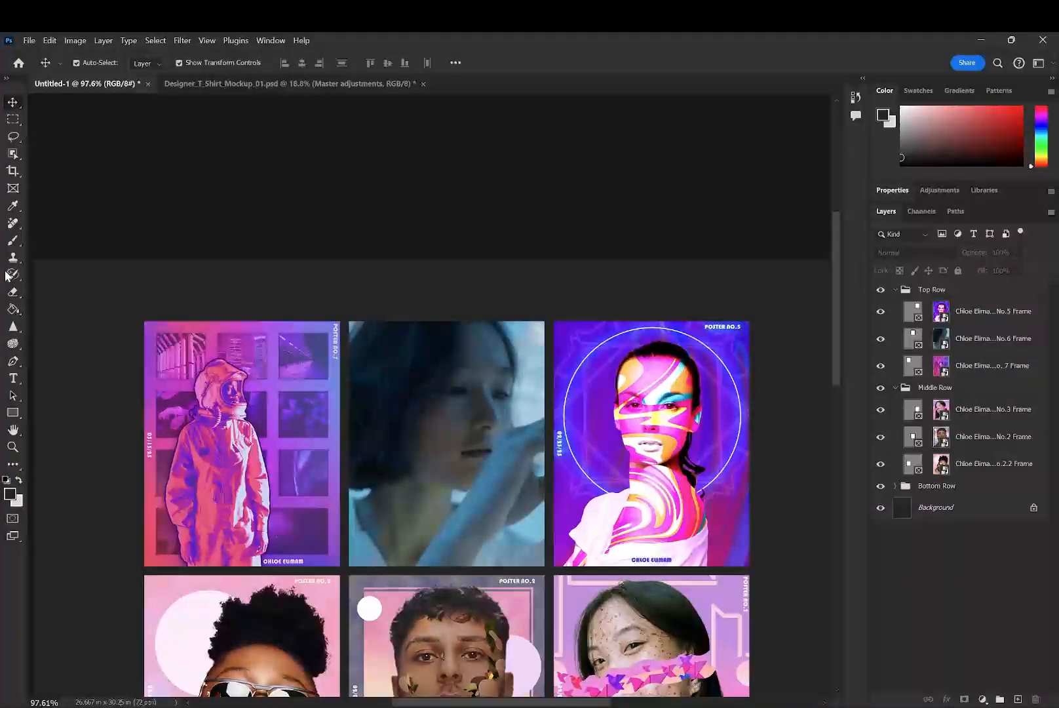
pyautogui.click(13, 379)
pyautogui.moveTo(145, 274); pyautogui.dragTo(521, 320)
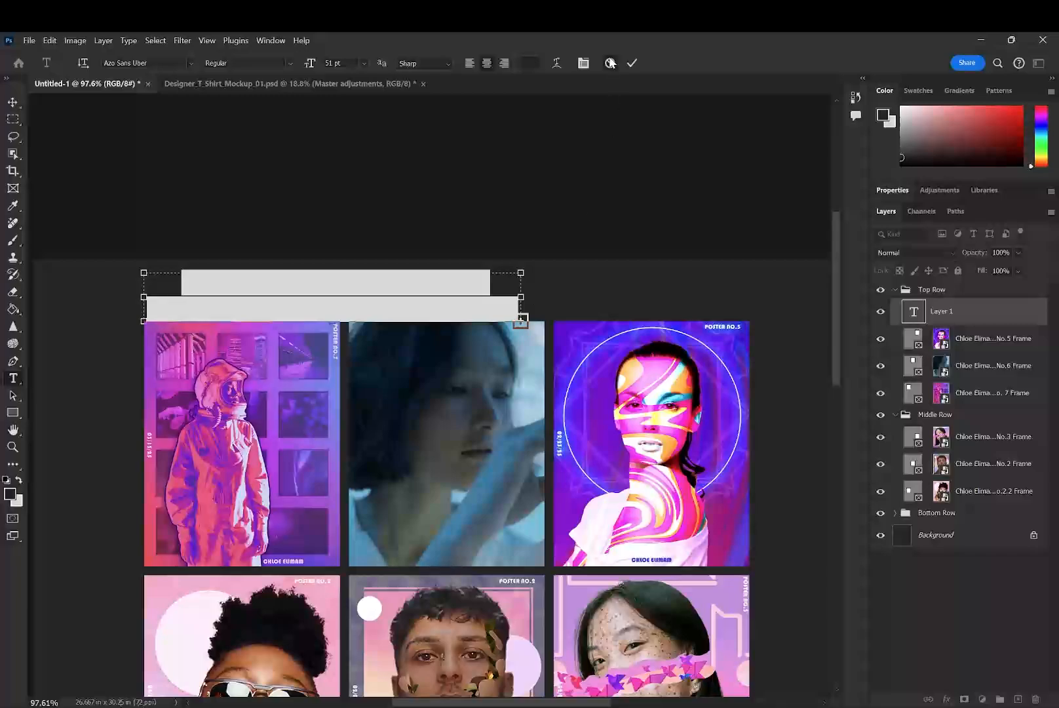
pyautogui.click(610, 63)
# - Show the guides and start a text line in the header area, outside the first column of the poster grid
pyautogui.hotkey('ctrl', ';')
pyautogui.click(50, 293)
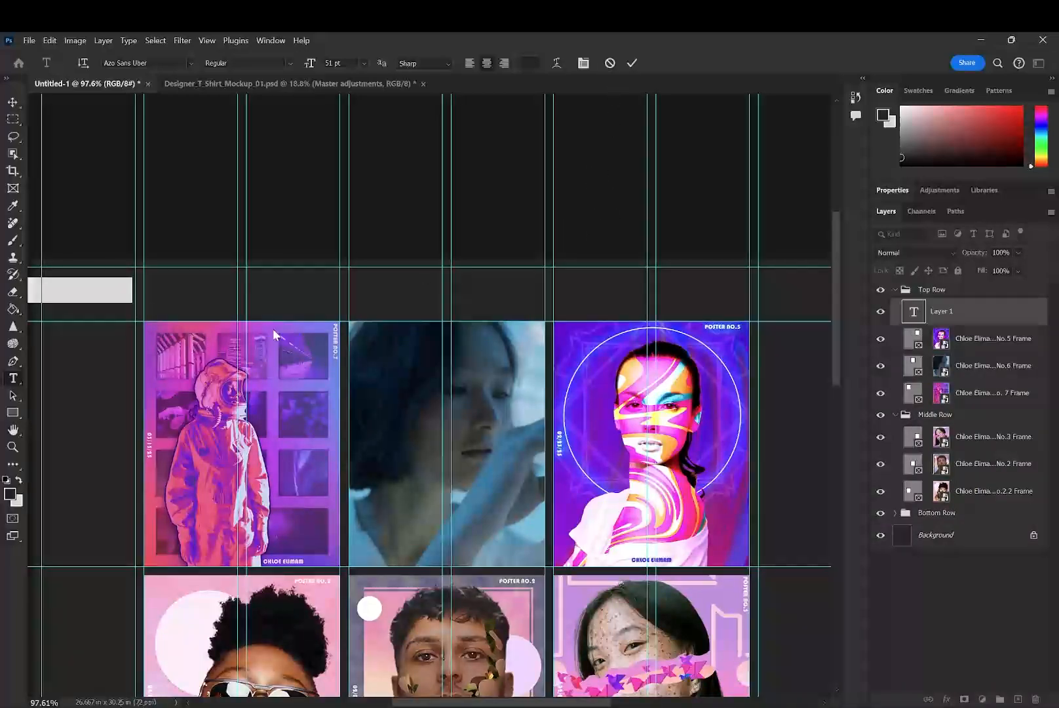
pyautogui.click(368, 234)
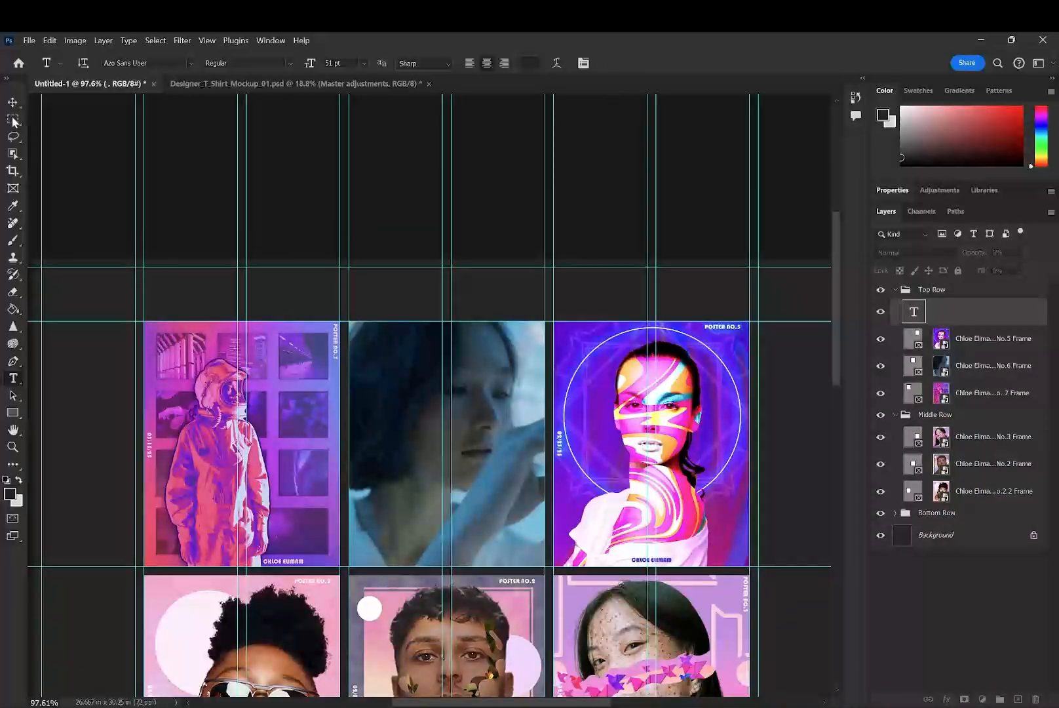
pyautogui.press('v')
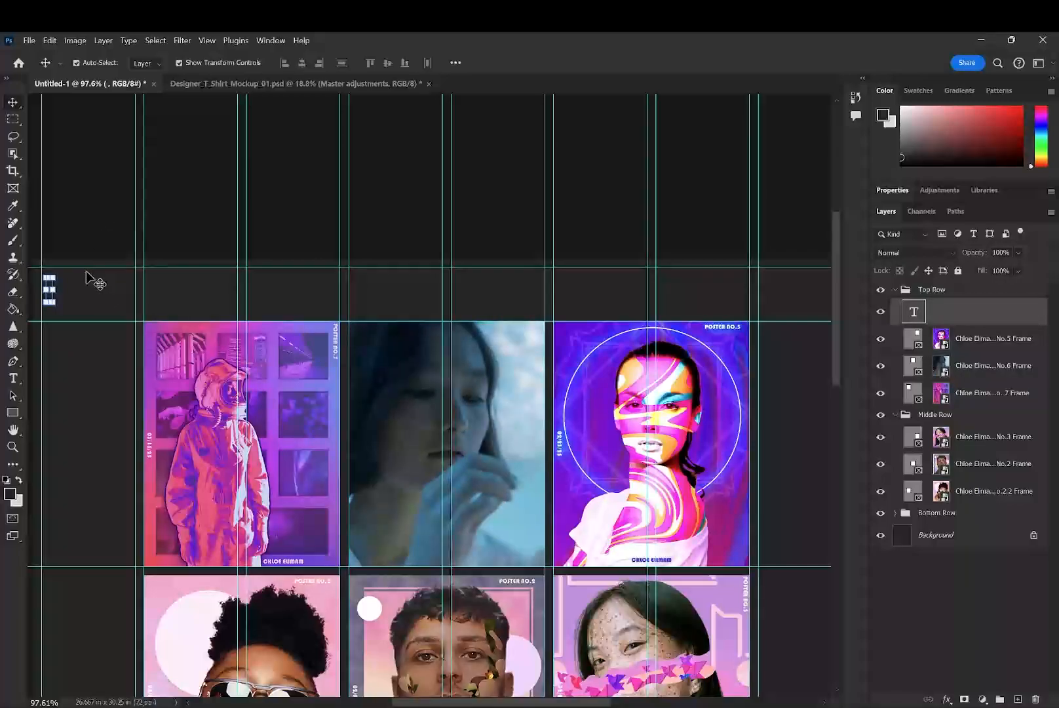
pyautogui.moveTo(416, 703); pyautogui.dragTo(369, 702)
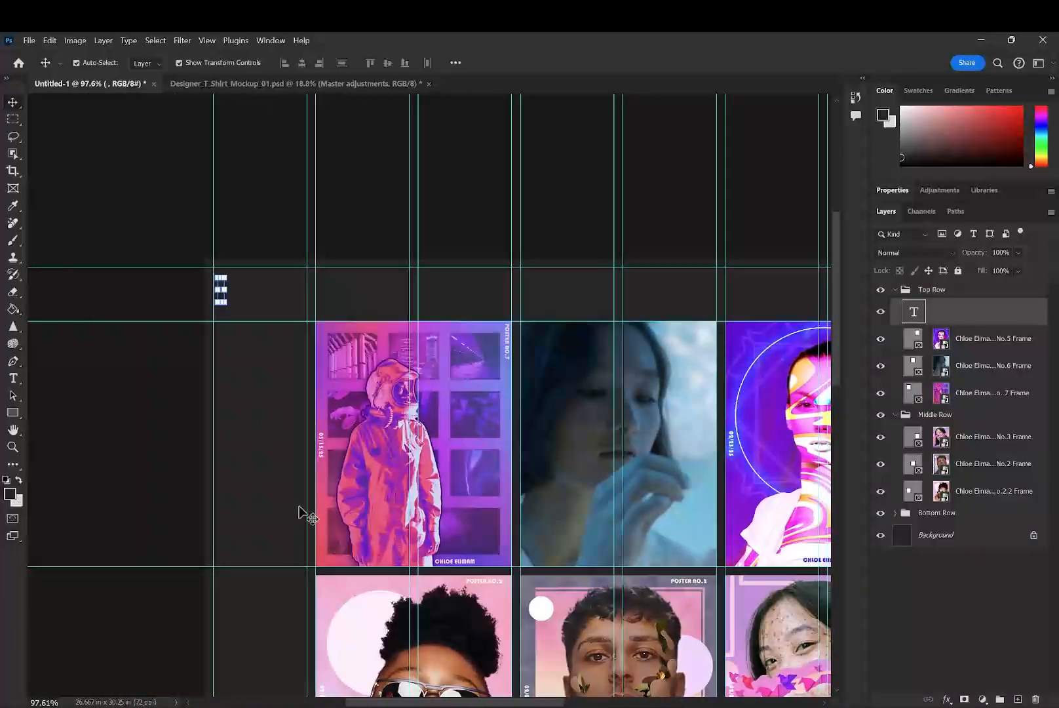
pyautogui.moveTo(225, 290); pyautogui.dragTo(303, 295)
pyautogui.hotkey('ctrl', 'z')
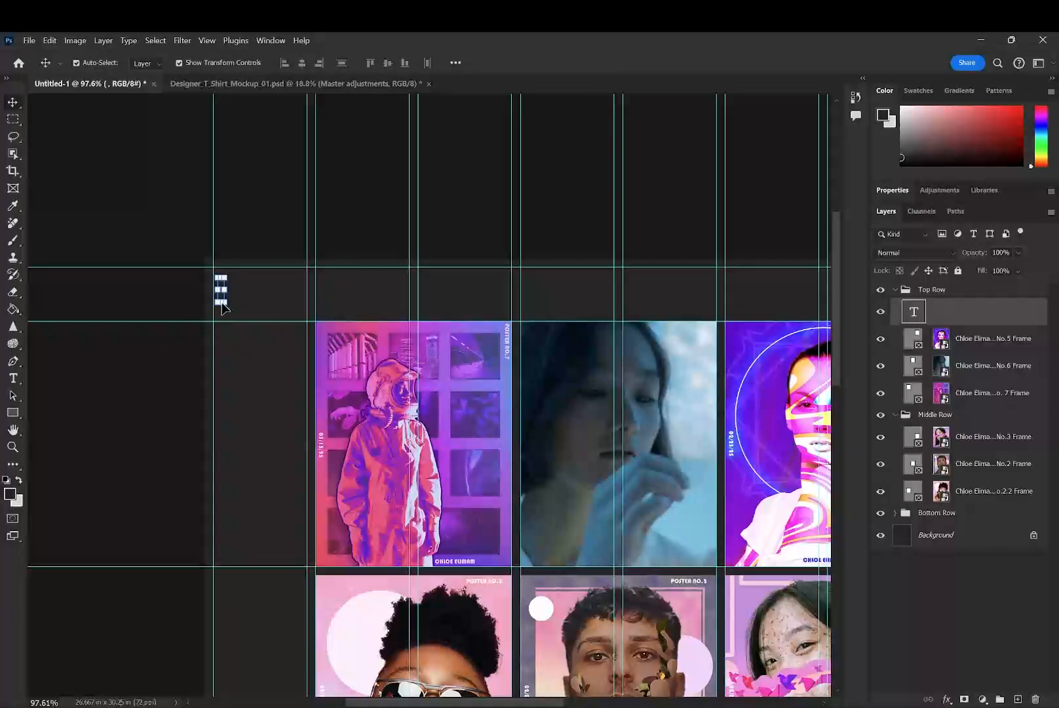
pyautogui.moveTo(234, 298); pyautogui.dragTo(321, 297)
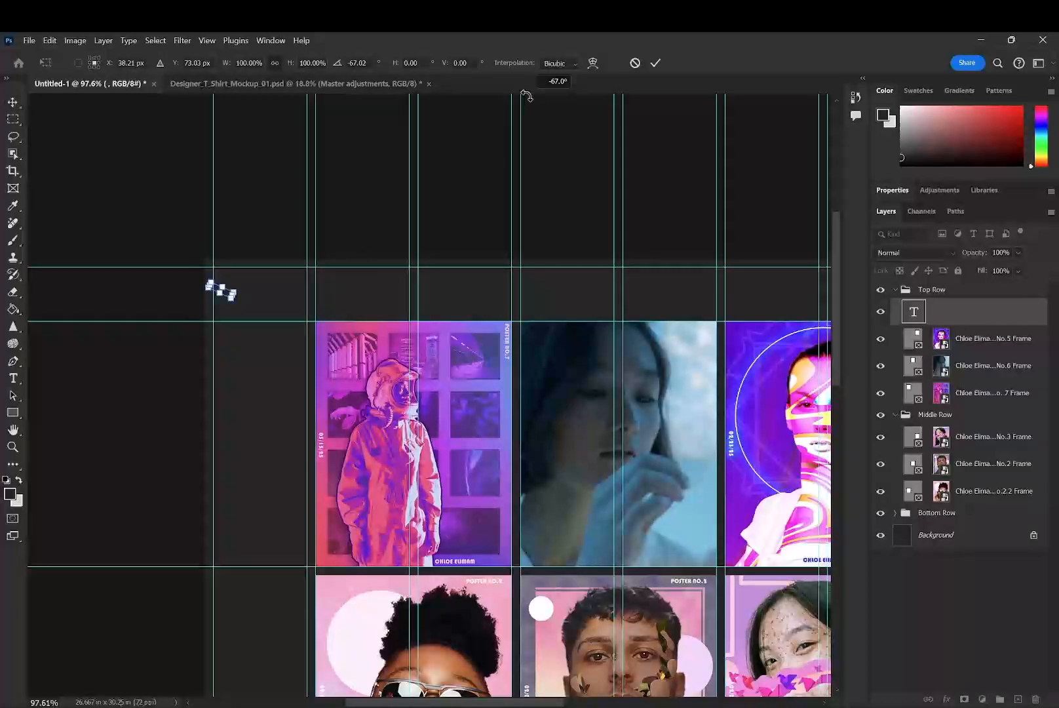
pyautogui.scroll(3, 553, 219)
pyautogui.press('Escape')
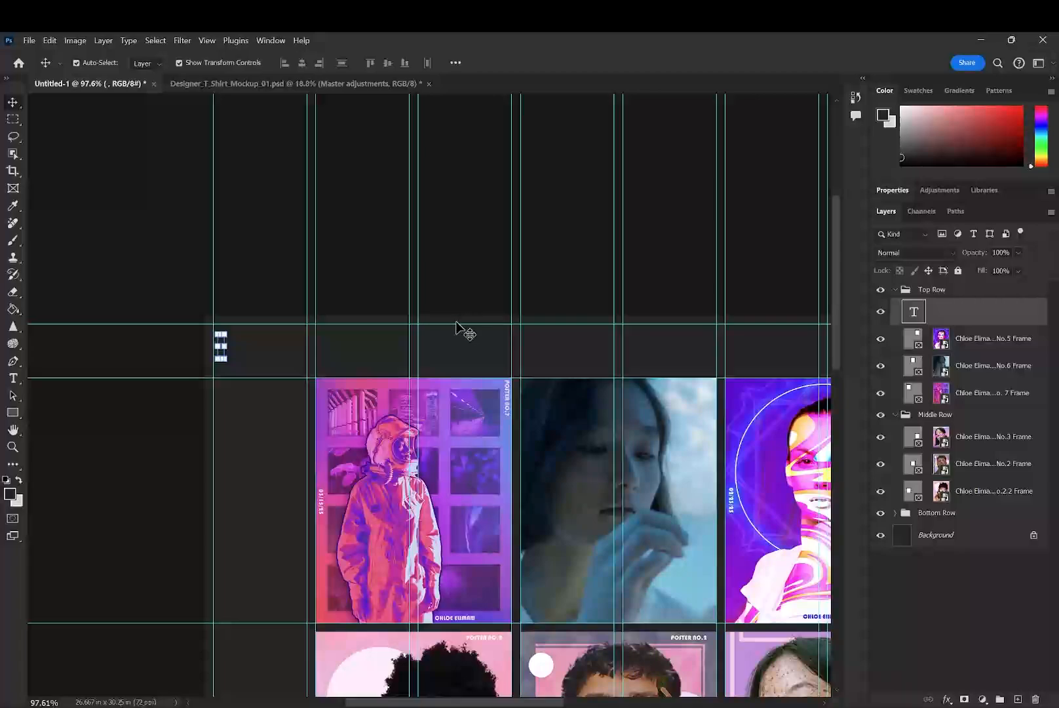
# - Delete the empty text layer, collapse the Top Row and Middle Row groups, and clear the layer selection
pyautogui.press('Delete')
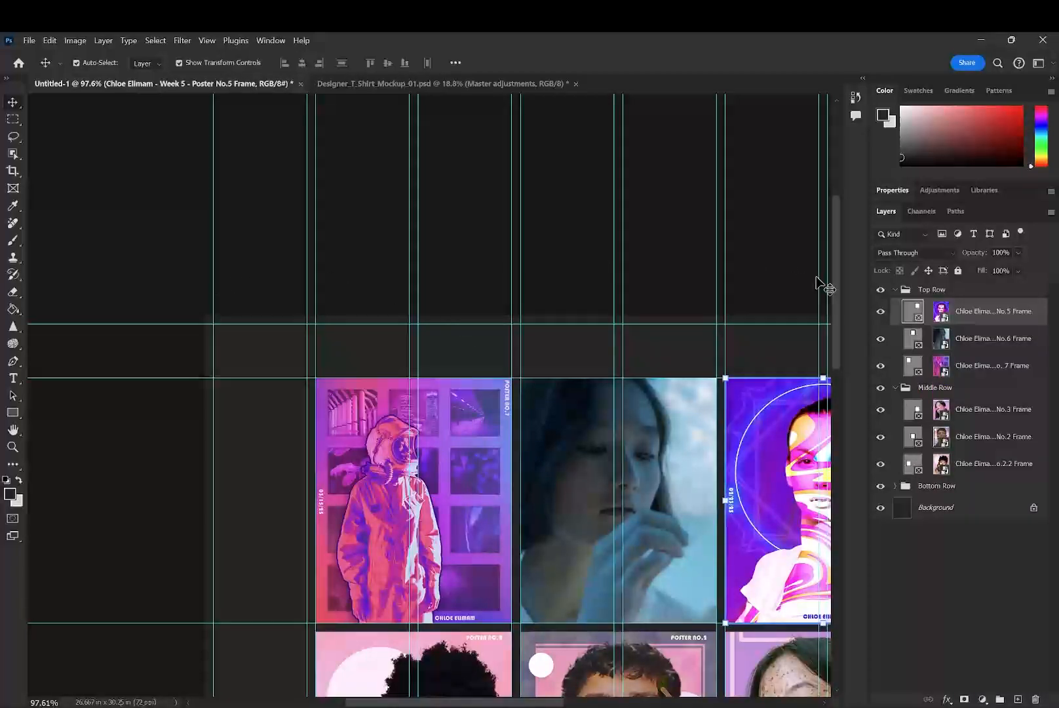
pyautogui.click(896, 291)
pyautogui.click(895, 307)
pyautogui.click(963, 360)
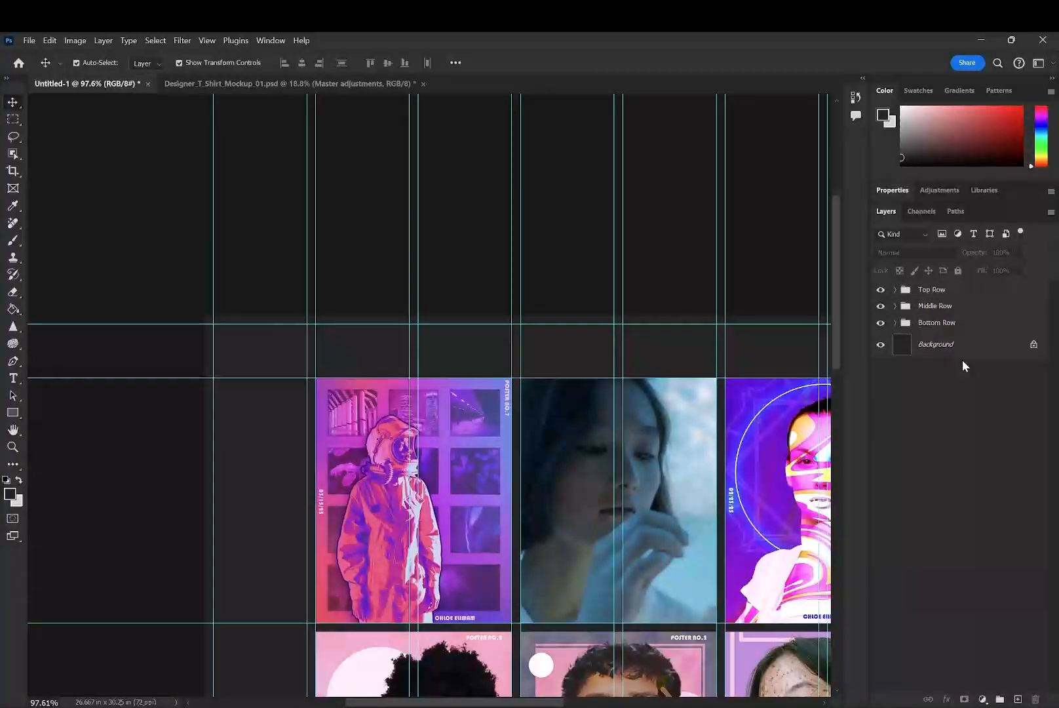
# - Add a header text line with the portfolio owner's full name above the poster grid and colour it white (ffffff)
pyautogui.press('t')
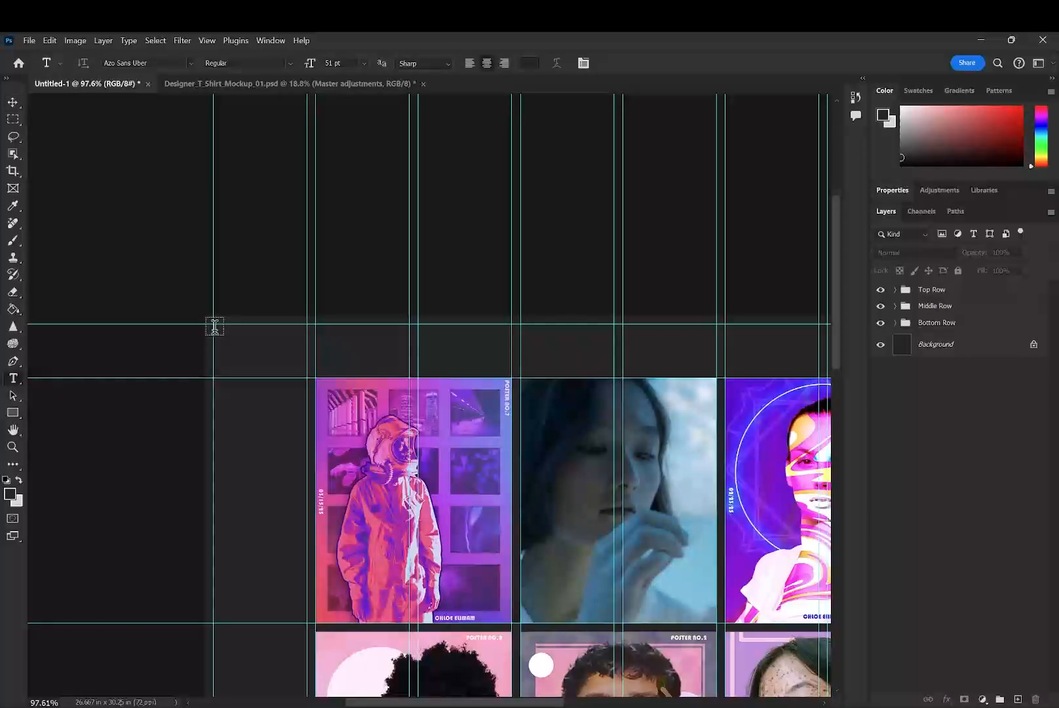
pyautogui.click(224, 348)
pyautogui.press('BackSpace')
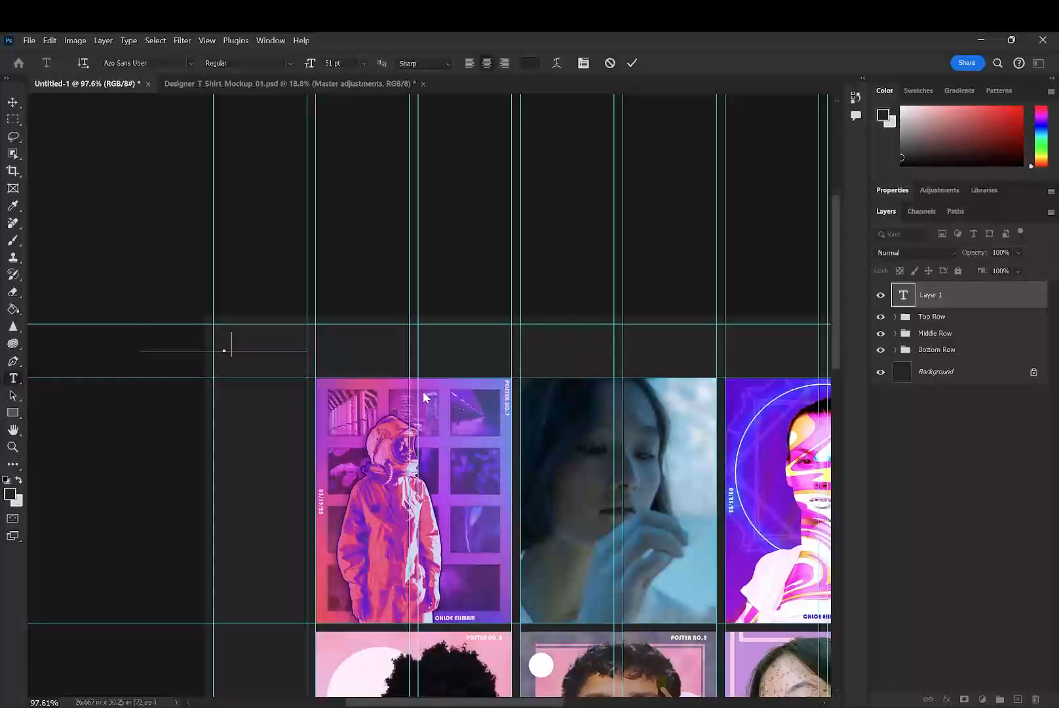
pyautogui.hotkey('ctrl', 'a')
pyautogui.click(530, 63)
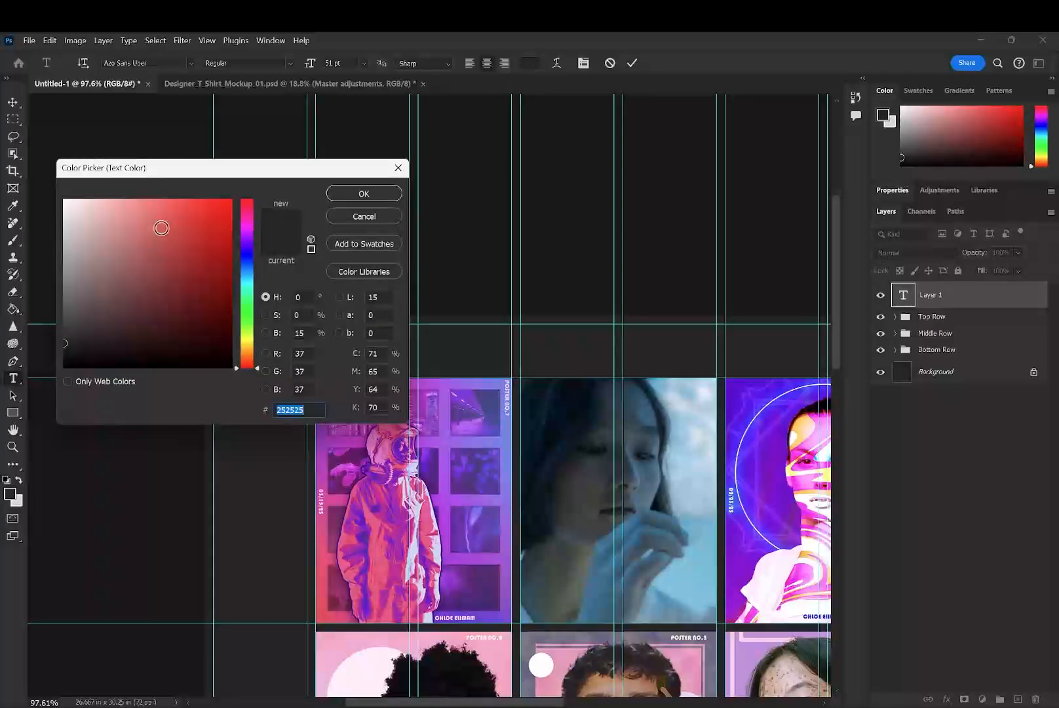
pyautogui.write('ffffff')
pyautogui.click(362, 198)
# - Replace the final E of the first name in the header text with É
pyautogui.click(255, 342)
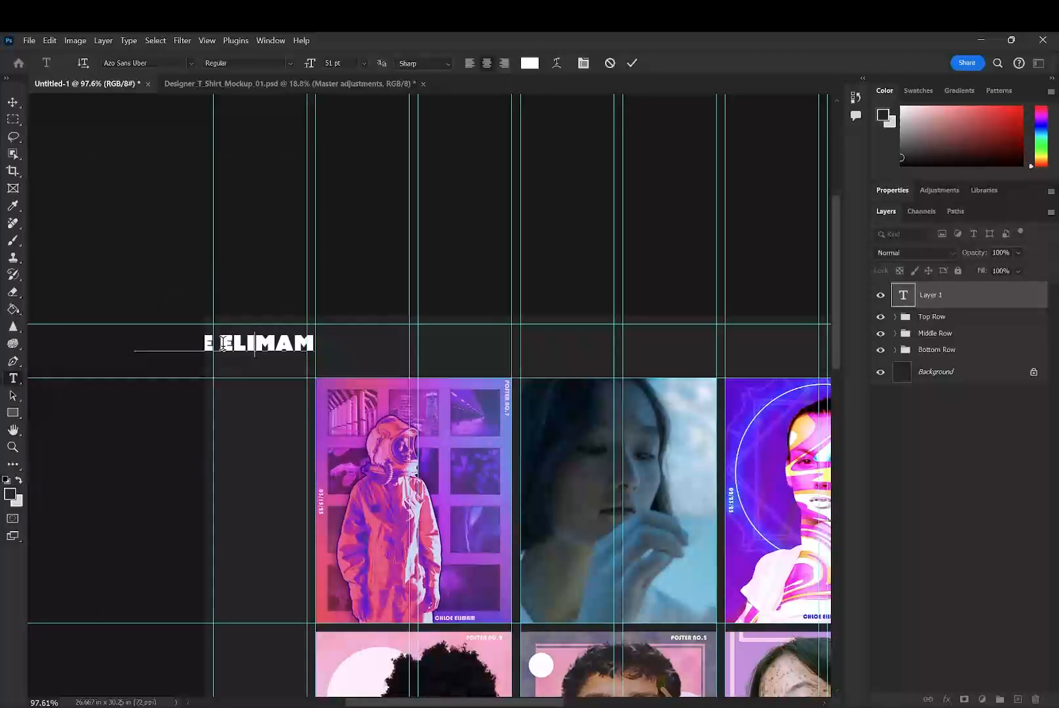
pyautogui.moveTo(208, 343); pyautogui.dragTo(137, 343)
pyautogui.click(212, 343)
pyautogui.press('BackSpace')
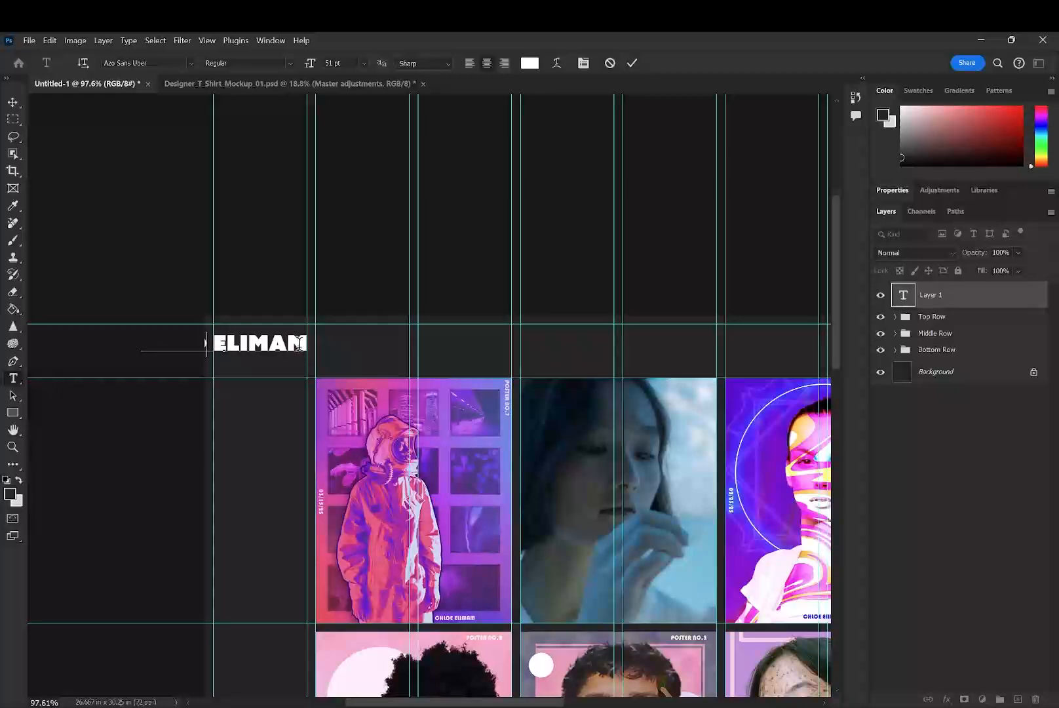
pyautogui.write('É')
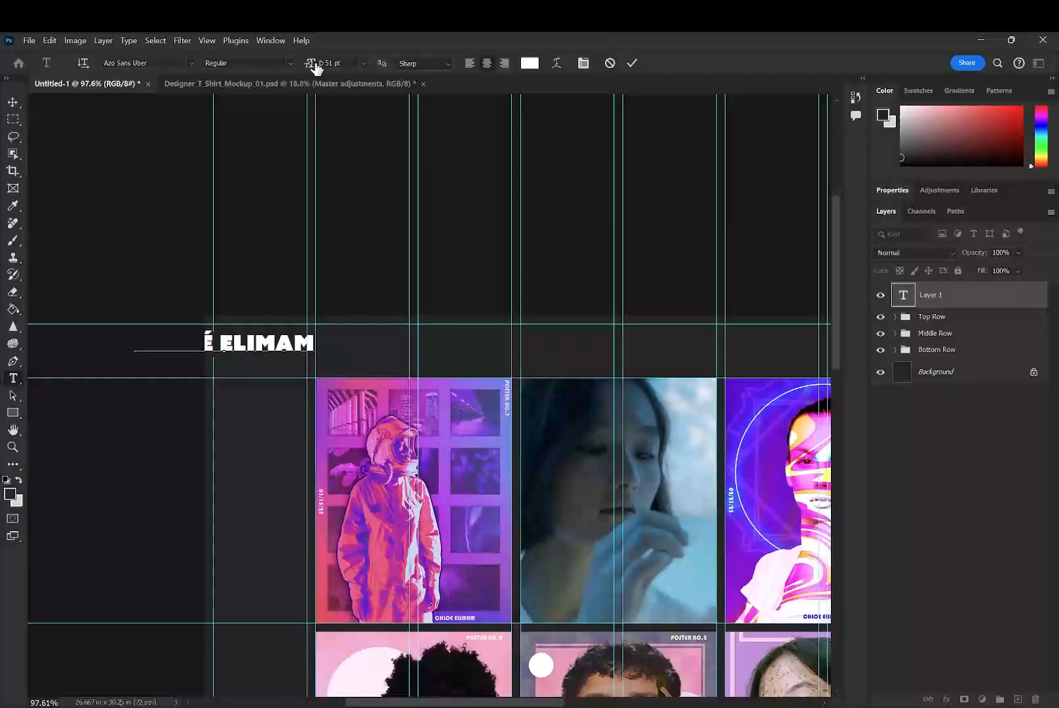
# - Scale the header name to 142.81%, align it with the start of the first poster above the grid, and hide the guides
pyautogui.click(11, 104)
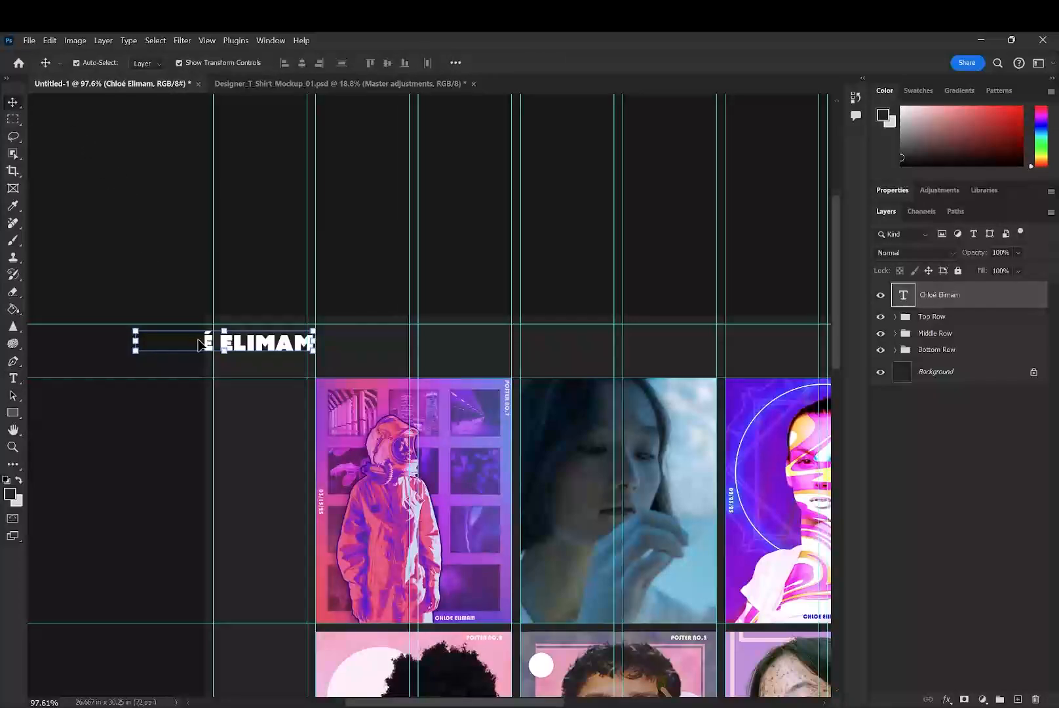
pyautogui.moveTo(134, 330); pyautogui.dragTo(214, 342)
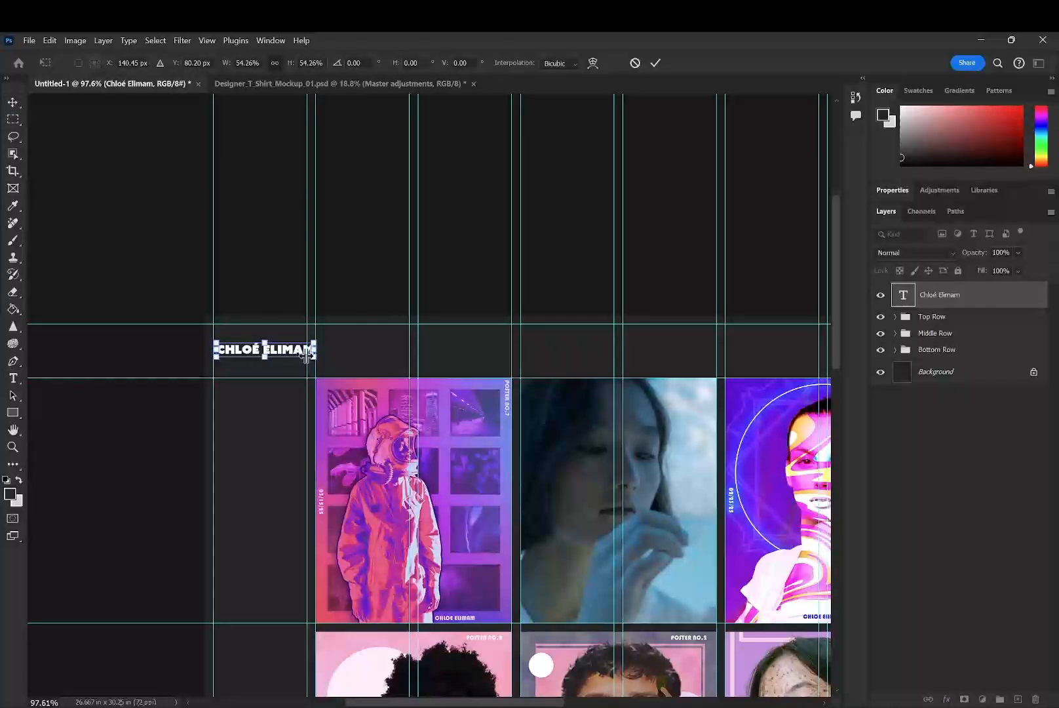
pyautogui.moveTo(313, 350); pyautogui.dragTo(542, 371)
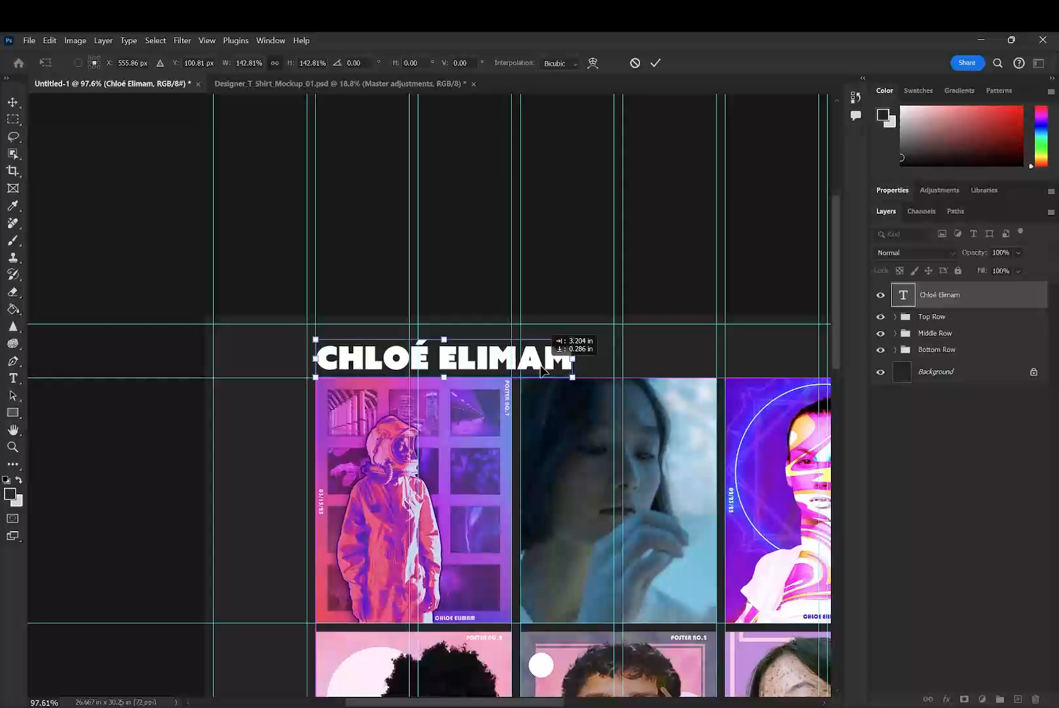
pyautogui.click(655, 63)
pyautogui.click(484, 276)
pyautogui.hotkey('ctrl', ';')
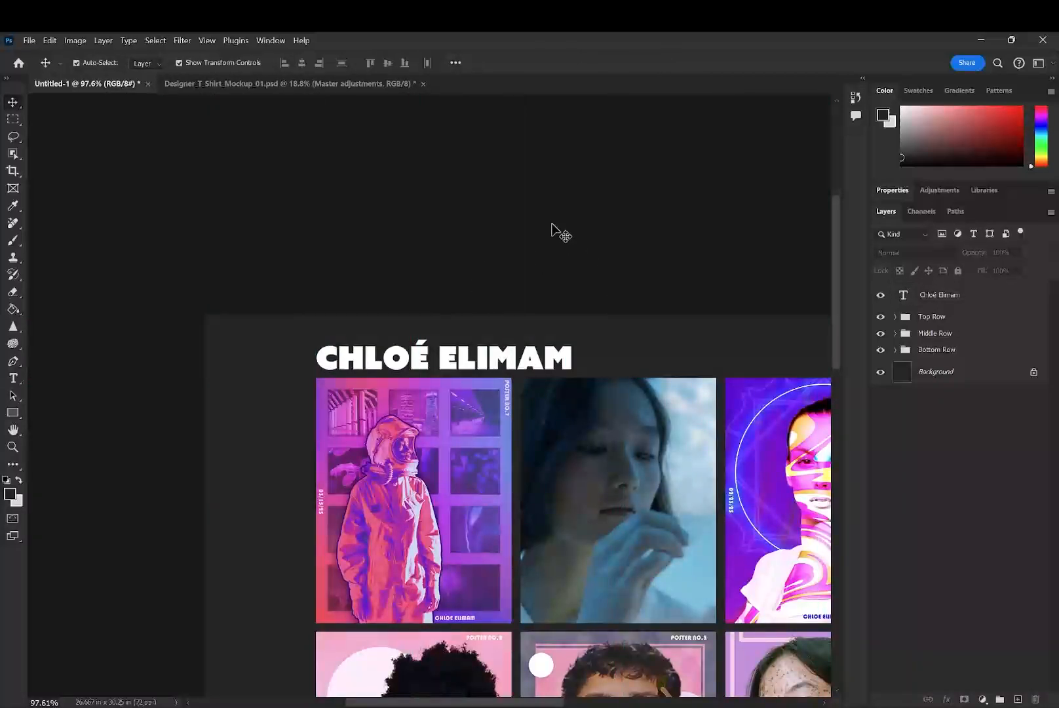
pyautogui.moveTo(485, 229); pyautogui.dragTo(476, 146)
pyautogui.press('t')
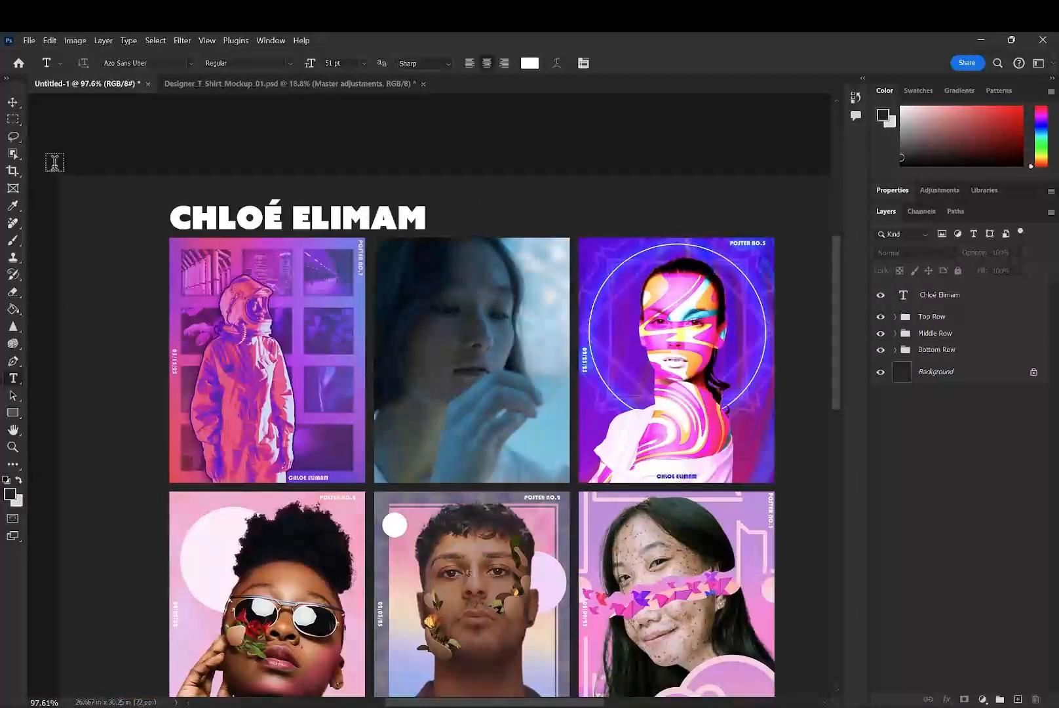
pyautogui.click(12, 103)
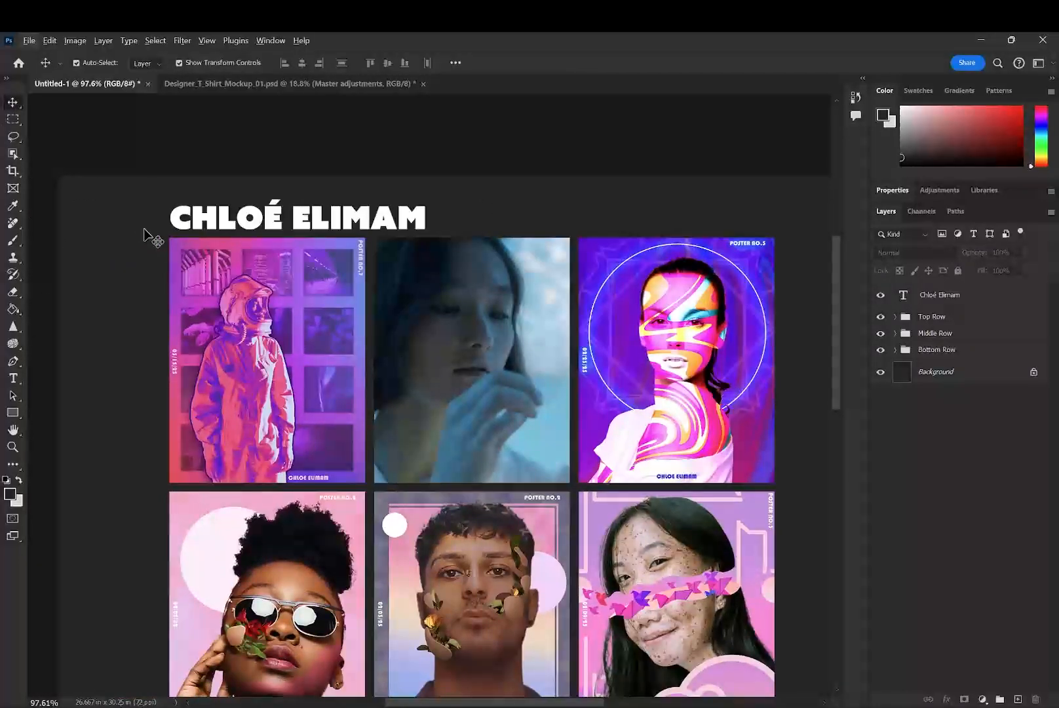
# - Scale the Top Row, Middle Row and Bottom Row groups together to 78.50% and show the guides
pyautogui.scroll(-5, 780, 349)
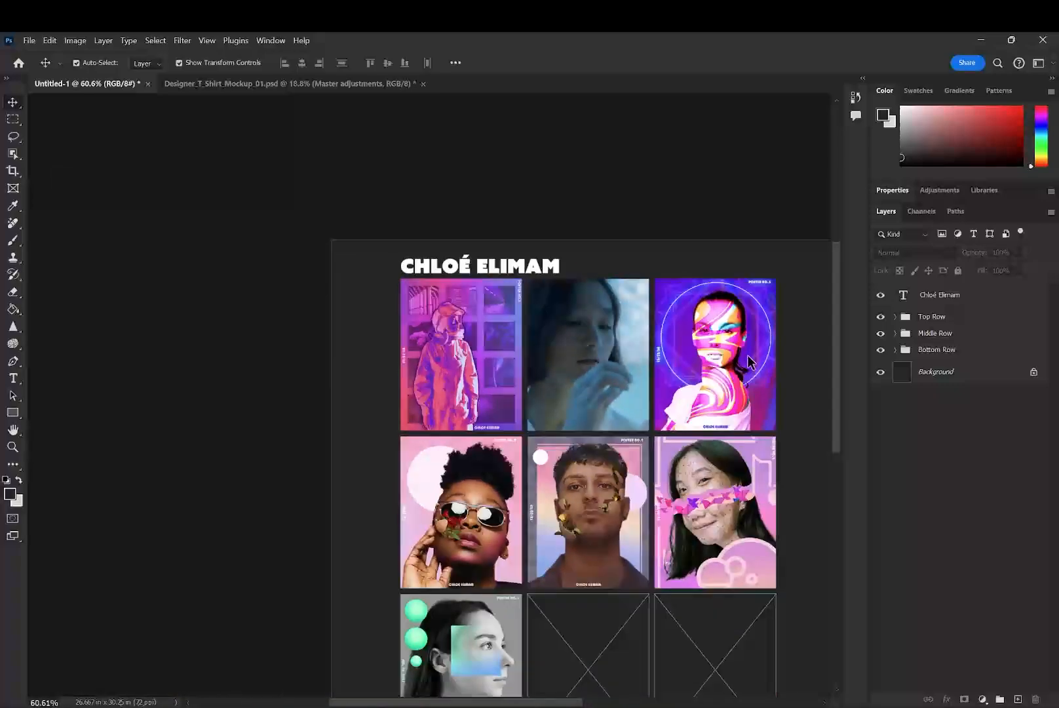
pyautogui.moveTo(748, 356); pyautogui.dragTo(557, 146)
pyautogui.moveTo(657, 366); pyautogui.dragTo(627, 448)
pyautogui.click(950, 320)
pyautogui.keyDown('shift'); pyautogui.click(950, 351); pyautogui.keyUp('shift')
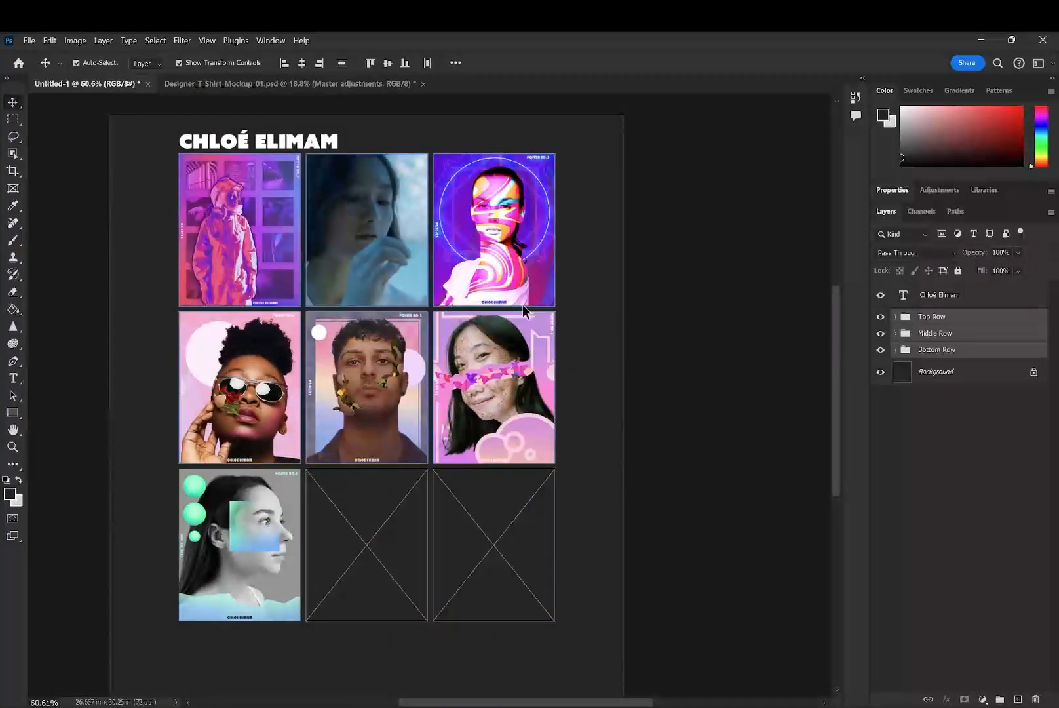
pyautogui.hotkey('ctrl', 't')
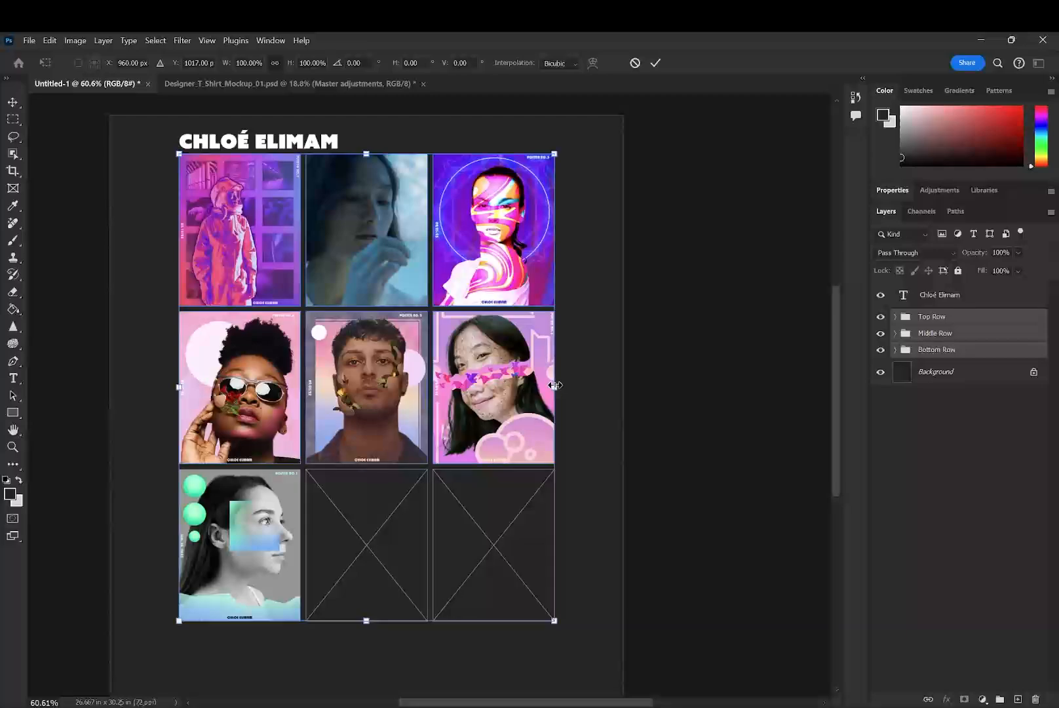
pyautogui.moveTo(554, 385); pyautogui.dragTo(477, 367)
pyautogui.hotkey('ctrl', ';')
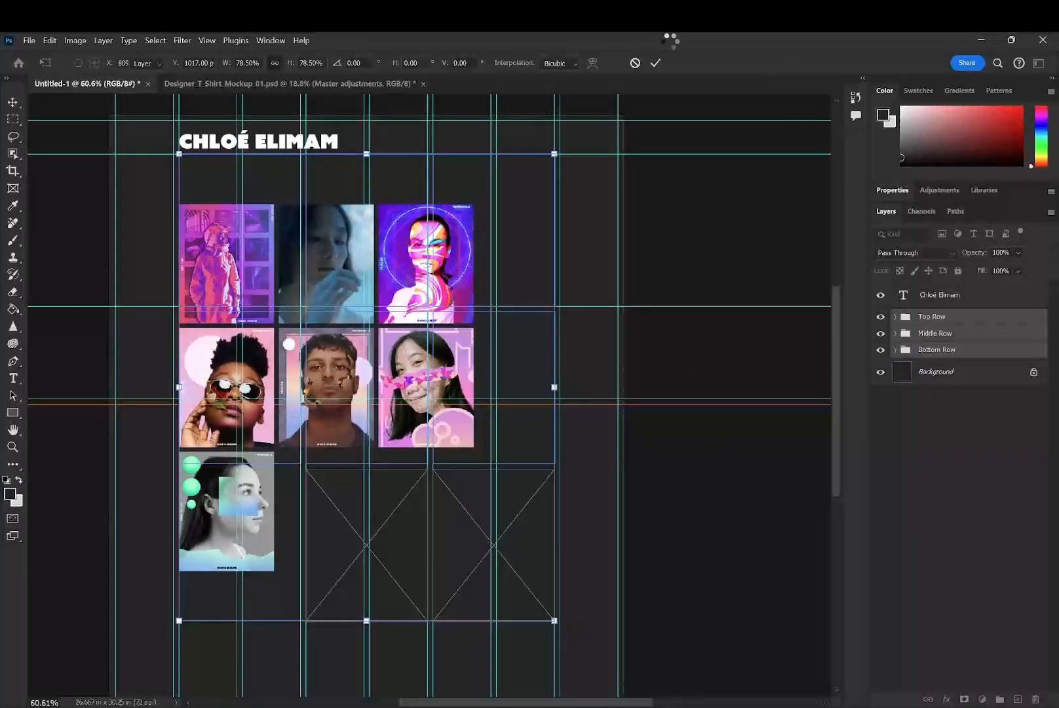
pyautogui.click(655, 62)
pyautogui.click(760, 569)
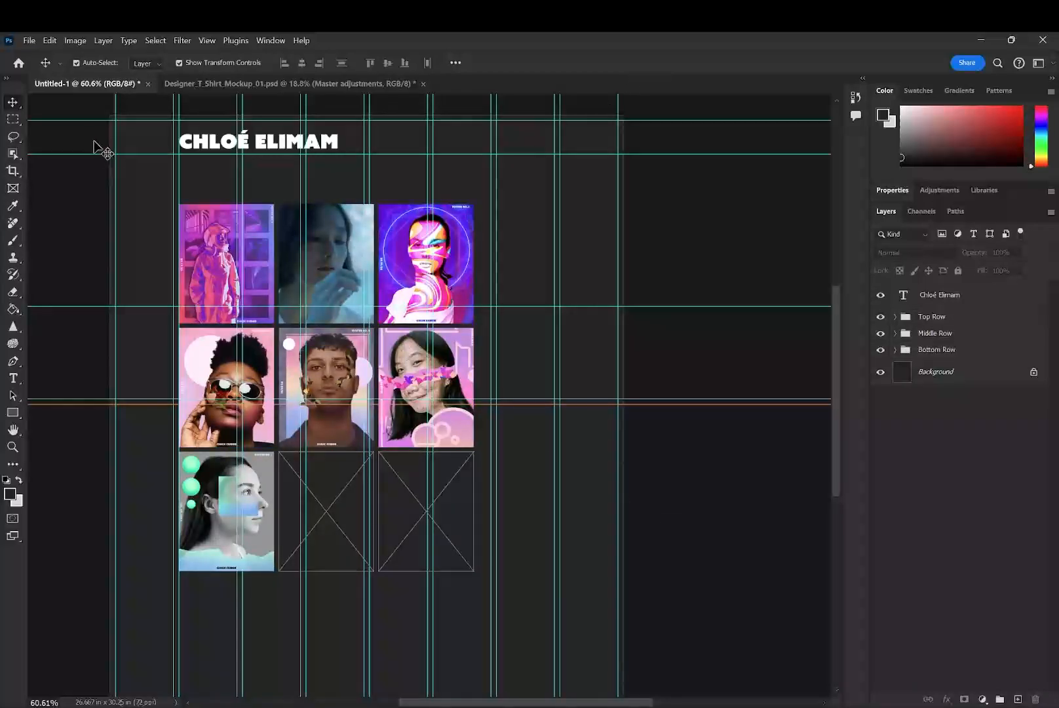
pyautogui.click(254, 254)
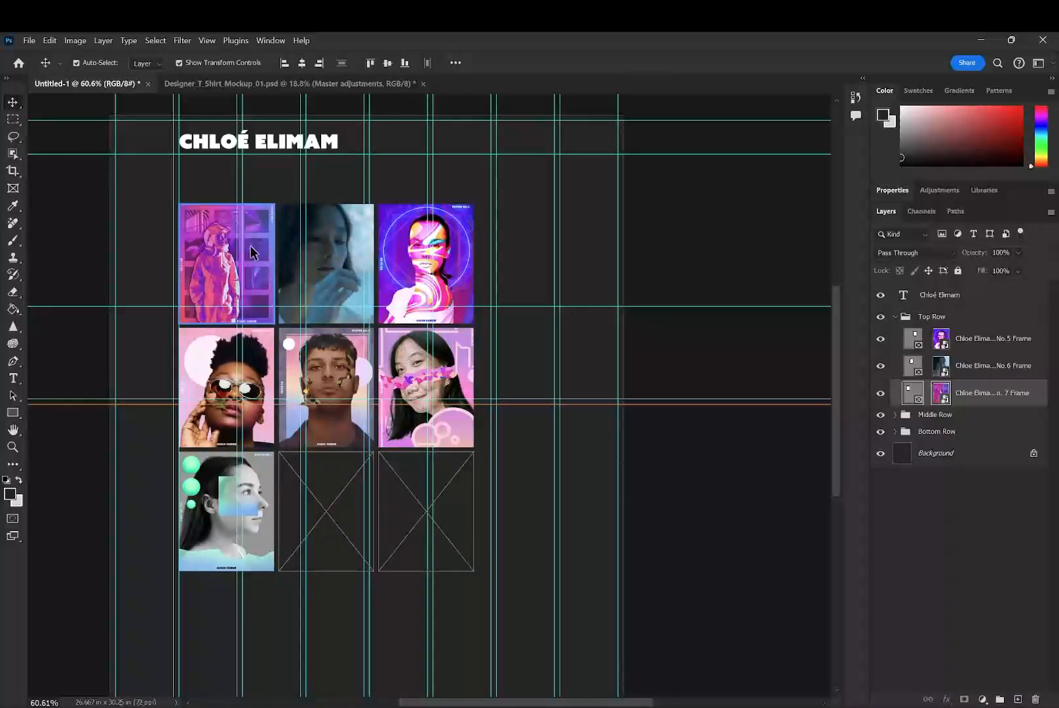
pyautogui.moveTo(262, 253); pyautogui.dragTo(262, 204)
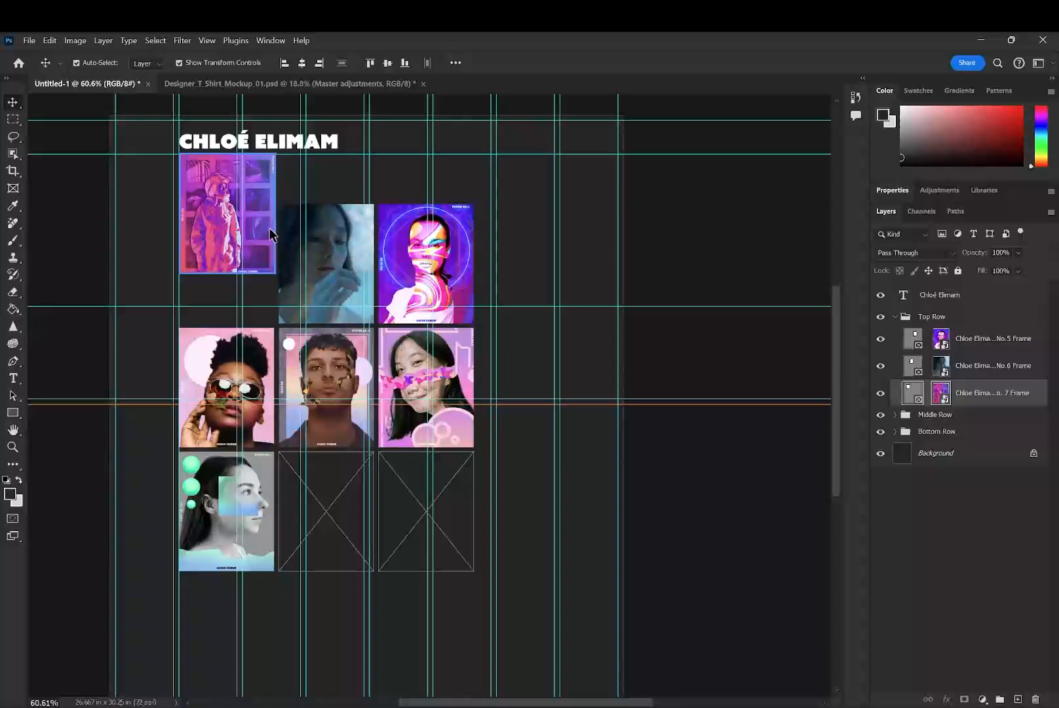
pyautogui.hotkey('ctrl', 'z')
pyautogui.click(896, 317)
pyautogui.click(953, 320)
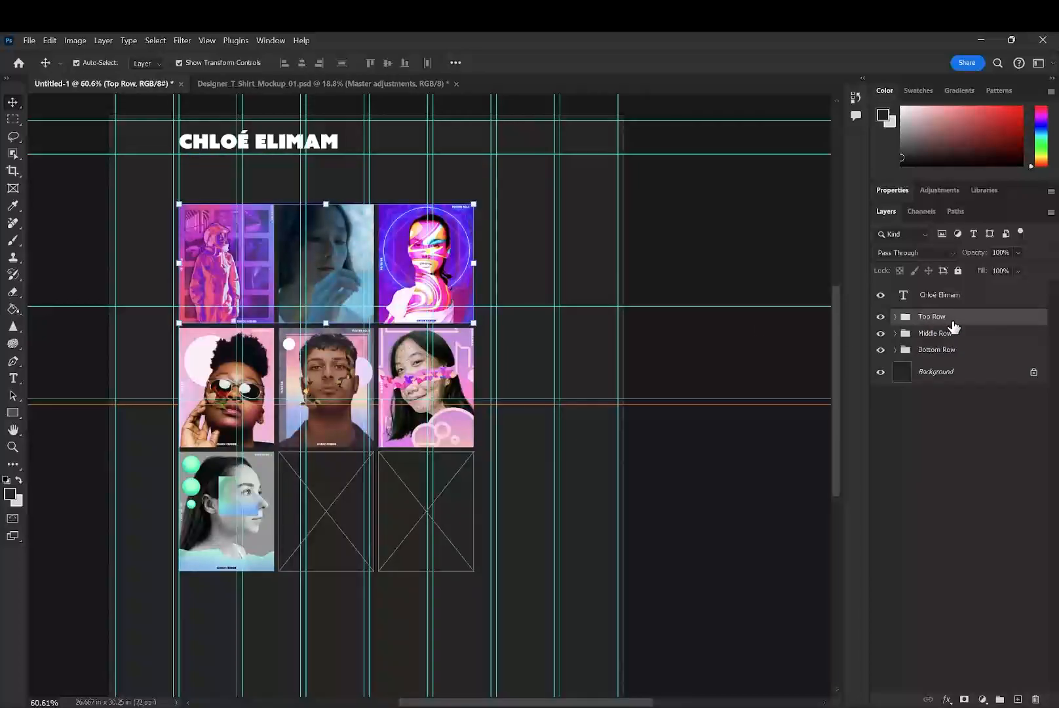
pyautogui.moveTo(431, 232); pyautogui.dragTo(402, 202)
pyautogui.hotkey('ctrl', 'z')
# - Set Auto-Select to Group and move the Top Row up to the guide directly below the header name
pyautogui.click(906, 315)
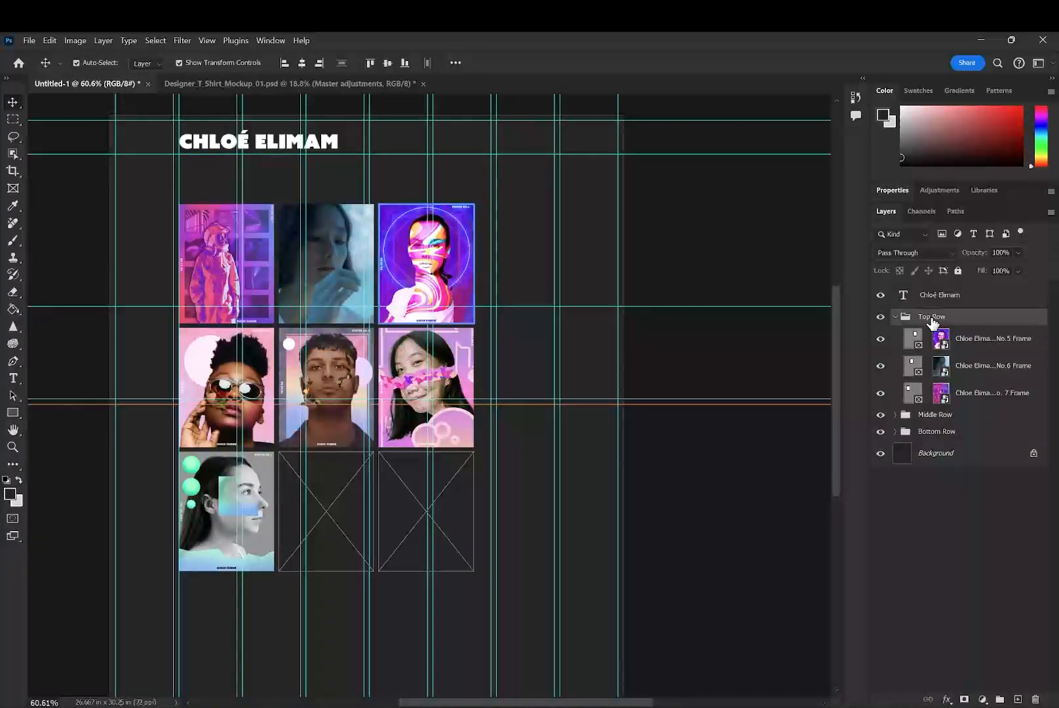
pyautogui.click(144, 63)
pyautogui.click(143, 83)
pyautogui.moveTo(202, 222); pyautogui.dragTo(206, 174)
# - Scale the Top Row group to 86.16% and keep it aligned below the start of the header name
pyautogui.click(235, 357)
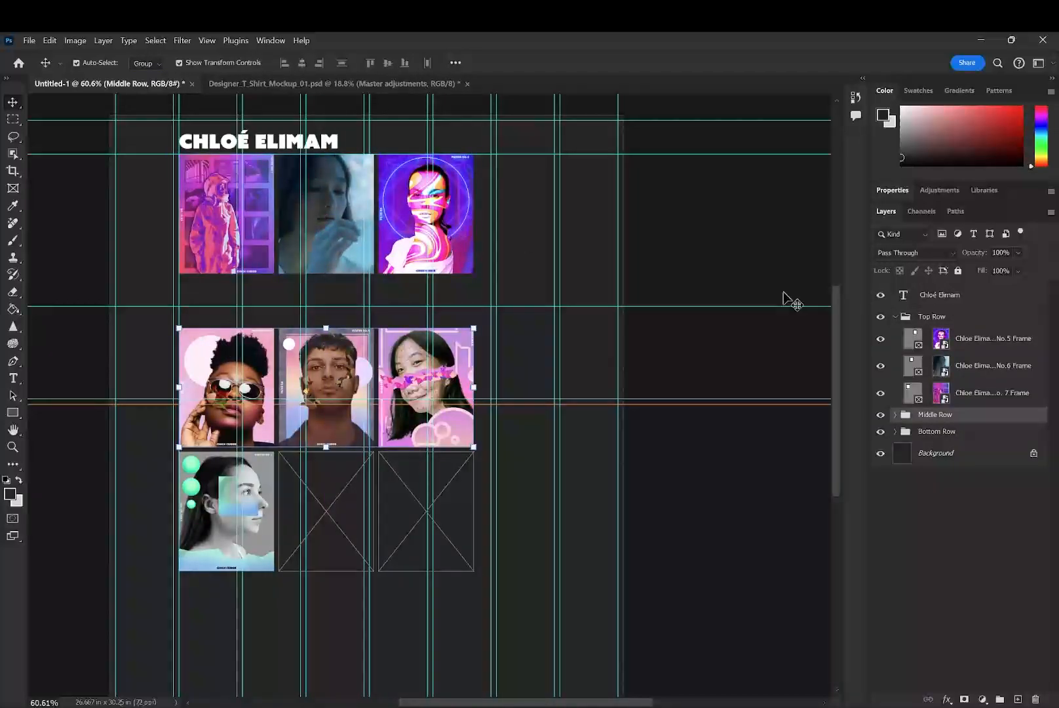
pyautogui.click(994, 340)
pyautogui.click(947, 317)
pyautogui.moveTo(481, 221); pyautogui.dragTo(432, 206)
pyautogui.moveTo(317, 181); pyautogui.dragTo(319, 174)
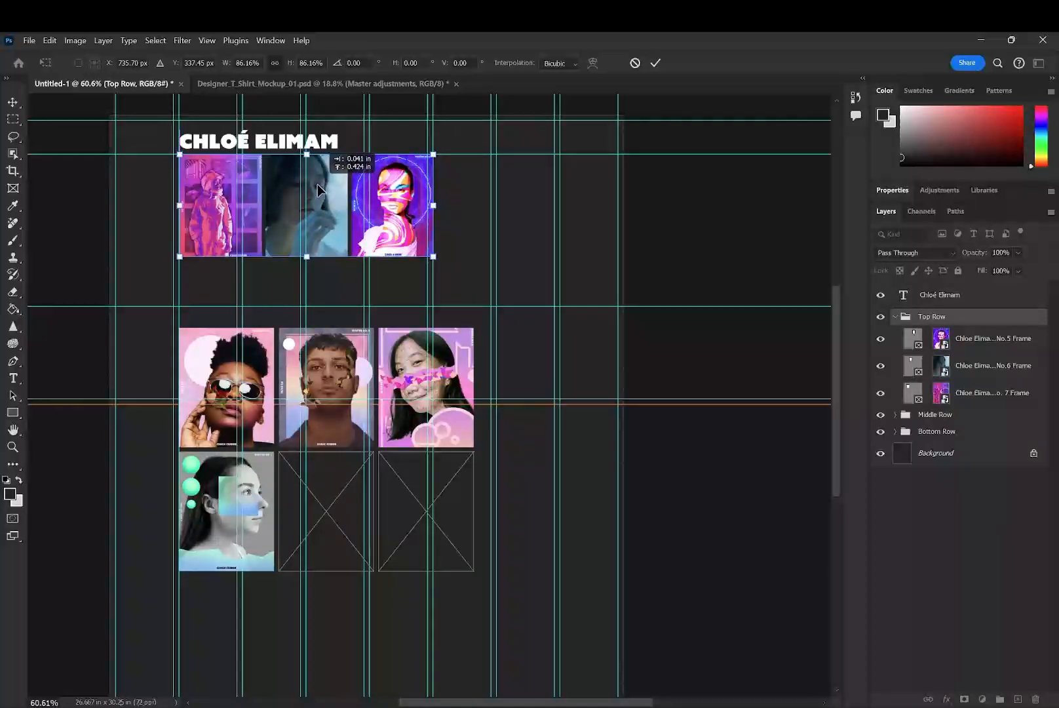
pyautogui.click(992, 364)
# - Scale the Middle Row group to 86.32% and place it in line after the Top Row's last poster
pyautogui.click(939, 418)
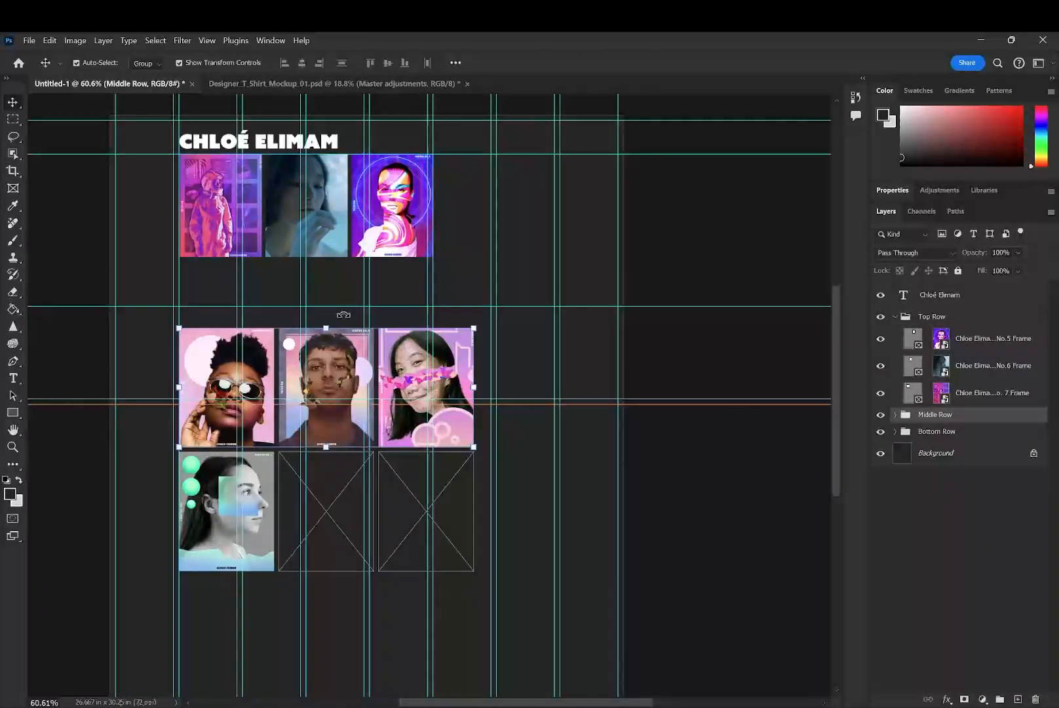
pyautogui.moveTo(340, 346); pyautogui.dragTo(387, 170)
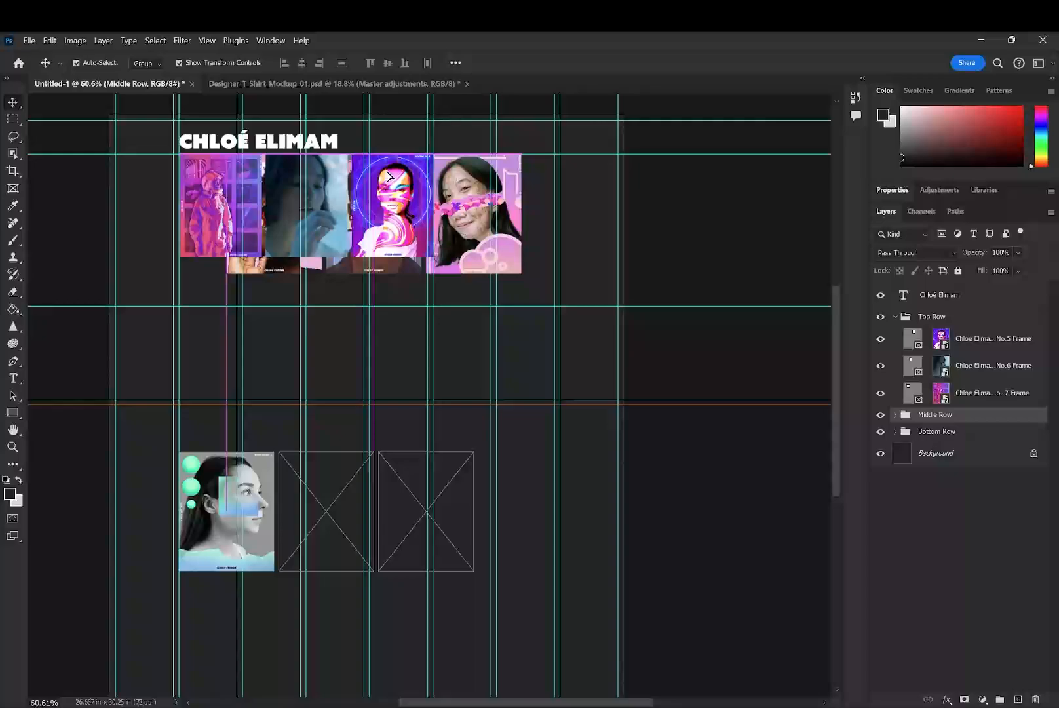
pyautogui.moveTo(378, 275)
pyautogui.mouseDown()
pyautogui.moveTo(394, 250)
pyautogui.moveTo(385, 259)
pyautogui.mouseUp()
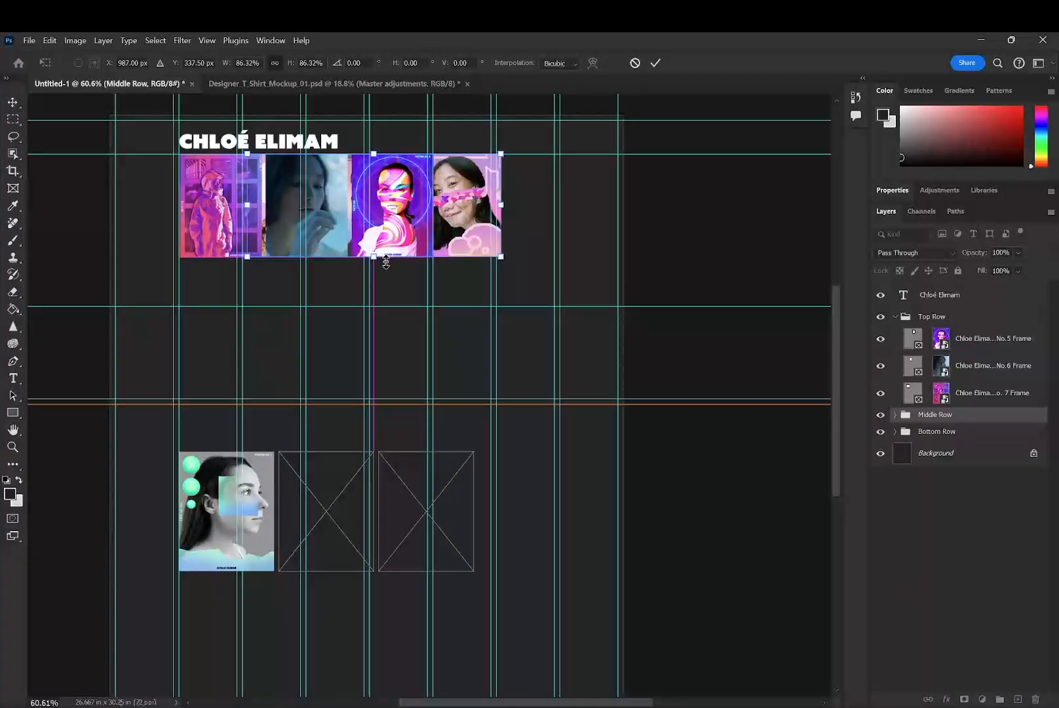
pyautogui.moveTo(454, 208); pyautogui.dragTo(640, 216)
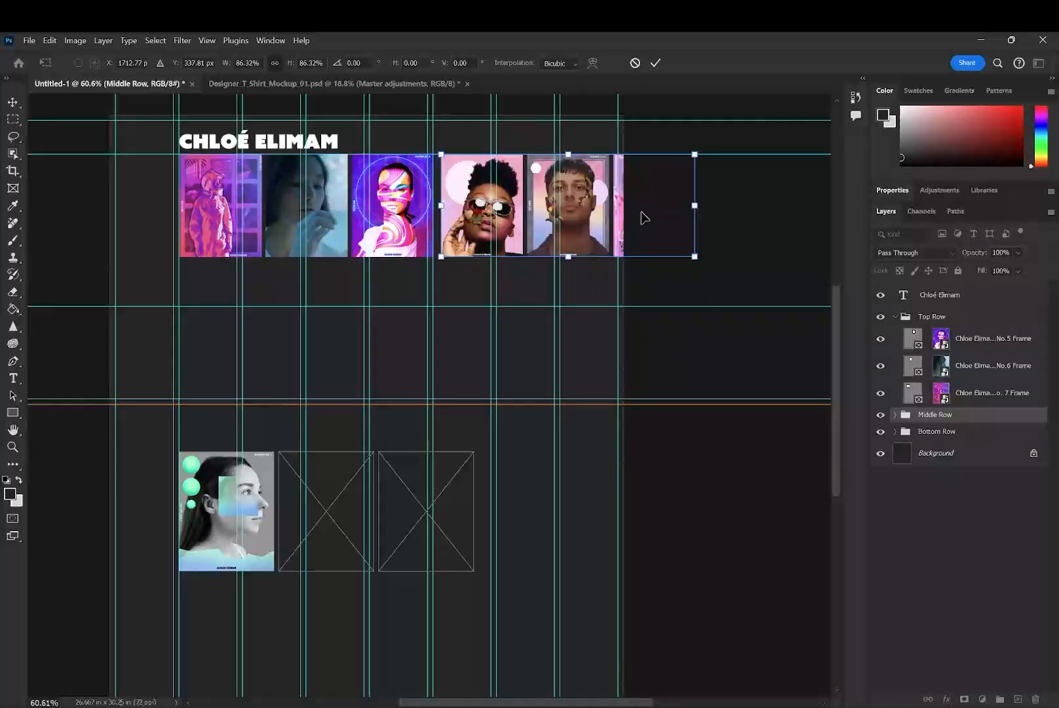
pyautogui.click(655, 63)
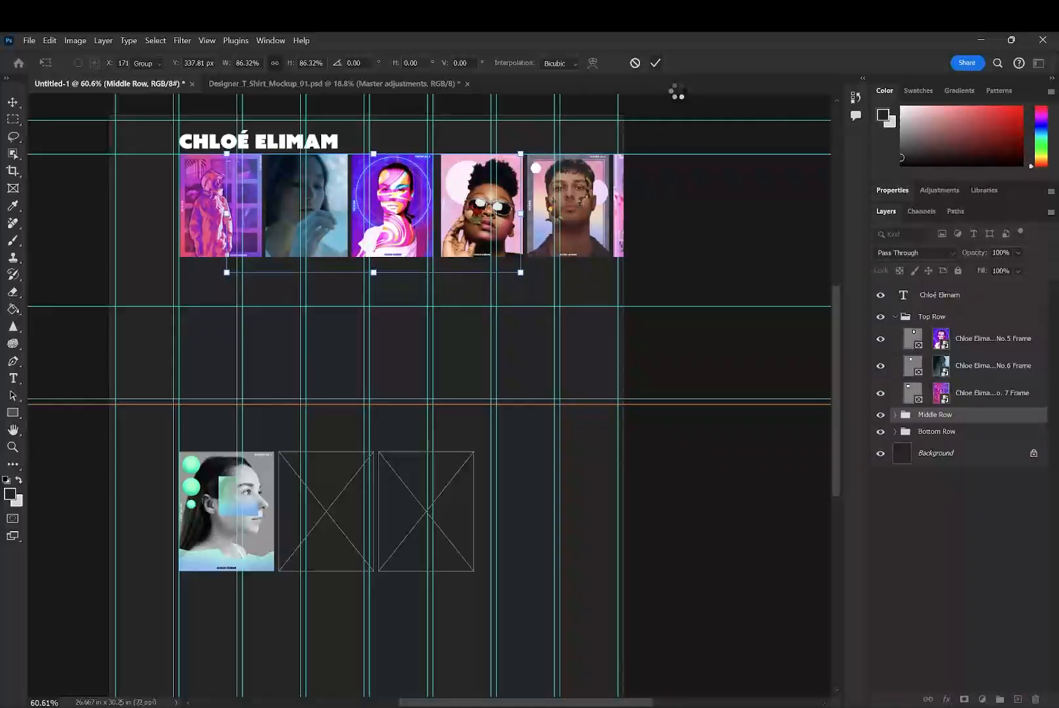
# - Try to move the Middle Row's cut-off last poster down out of the row and undo the move
pyautogui.click(636, 227)
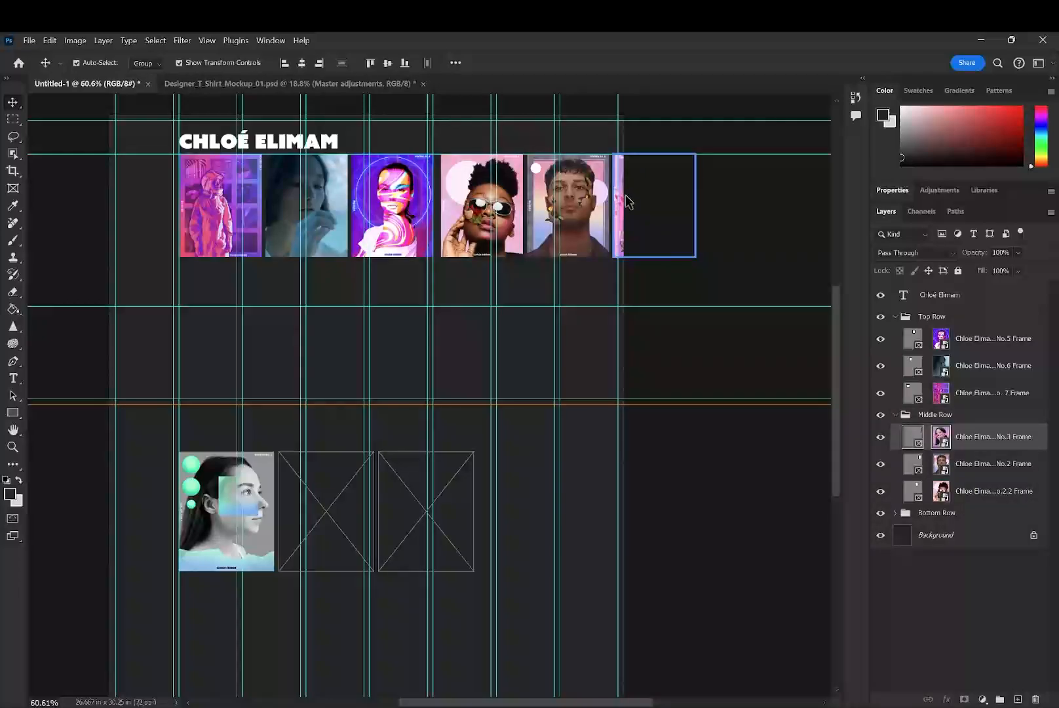
pyautogui.moveTo(624, 190); pyautogui.dragTo(481, 306)
pyautogui.hotkey('ctrl', 'z')
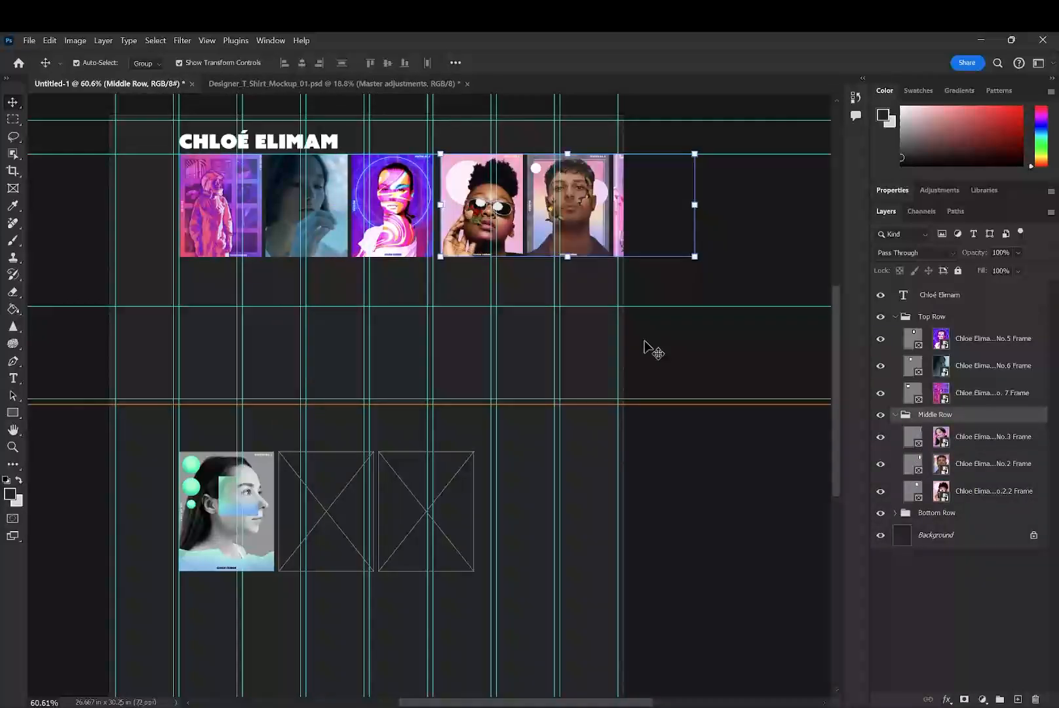
pyautogui.click(644, 342)
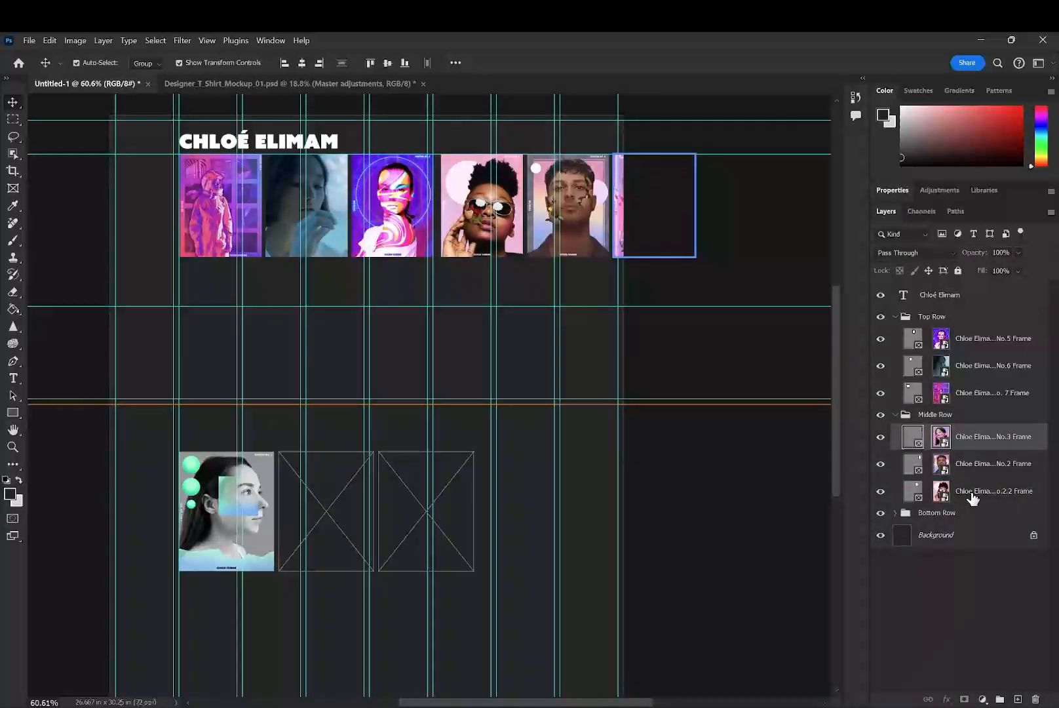
# - Try scaling the Bottom Row group to 86.32% in line with the Top Row, cancel the scaling, and put the group back lower on the page
pyautogui.click(260, 495)
pyautogui.moveTo(257, 503); pyautogui.dragTo(187, 205)
pyautogui.moveTo(261, 277); pyautogui.dragTo(256, 257)
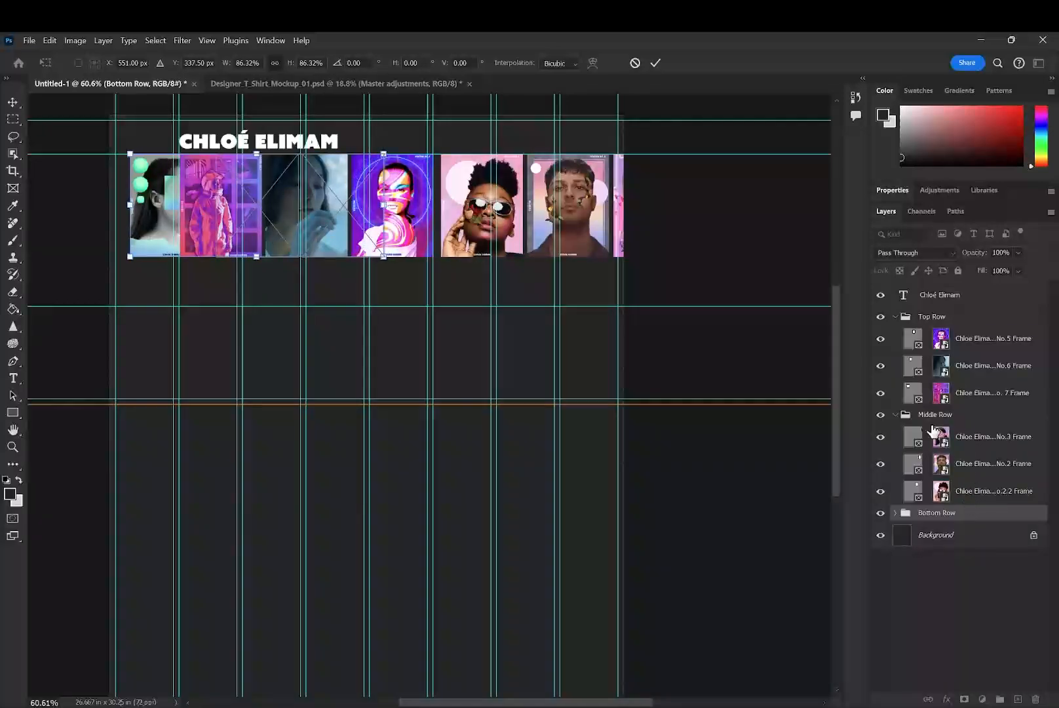
pyautogui.click(896, 415)
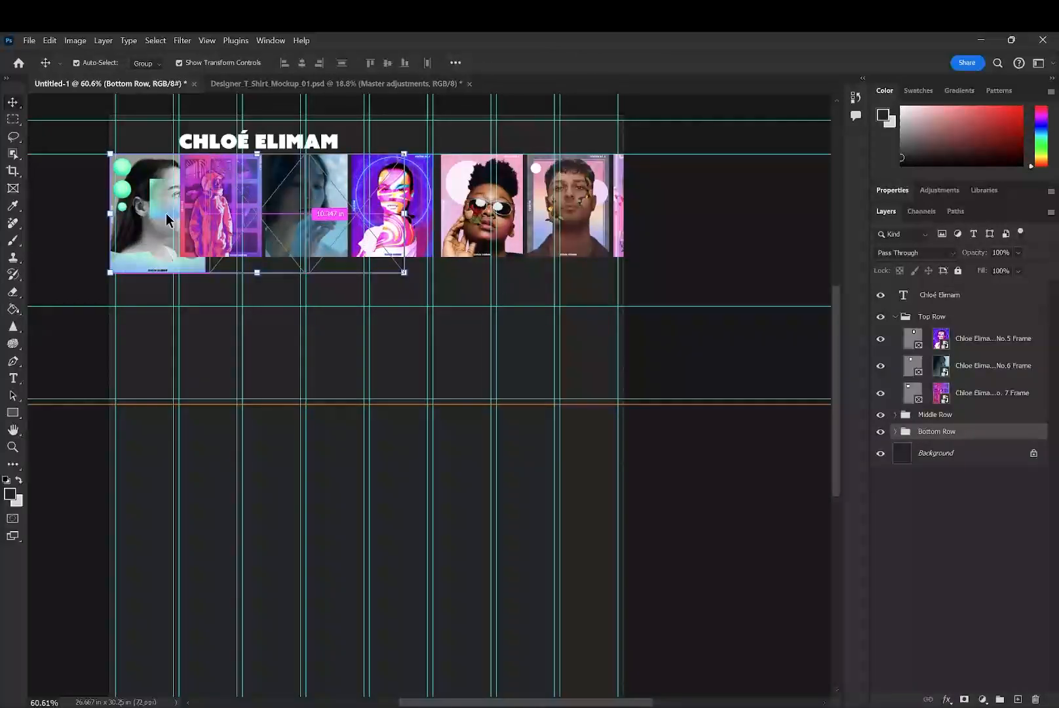
pyautogui.moveTo(173, 217); pyautogui.dragTo(222, 516)
pyautogui.click(333, 224)
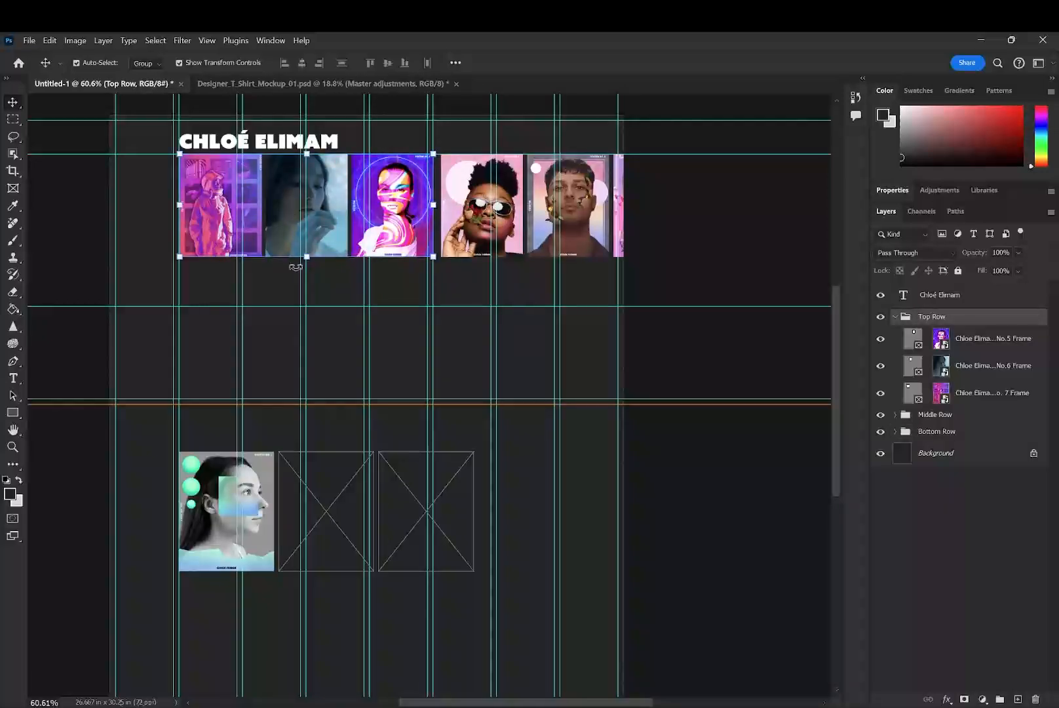
pyautogui.click(95, 225)
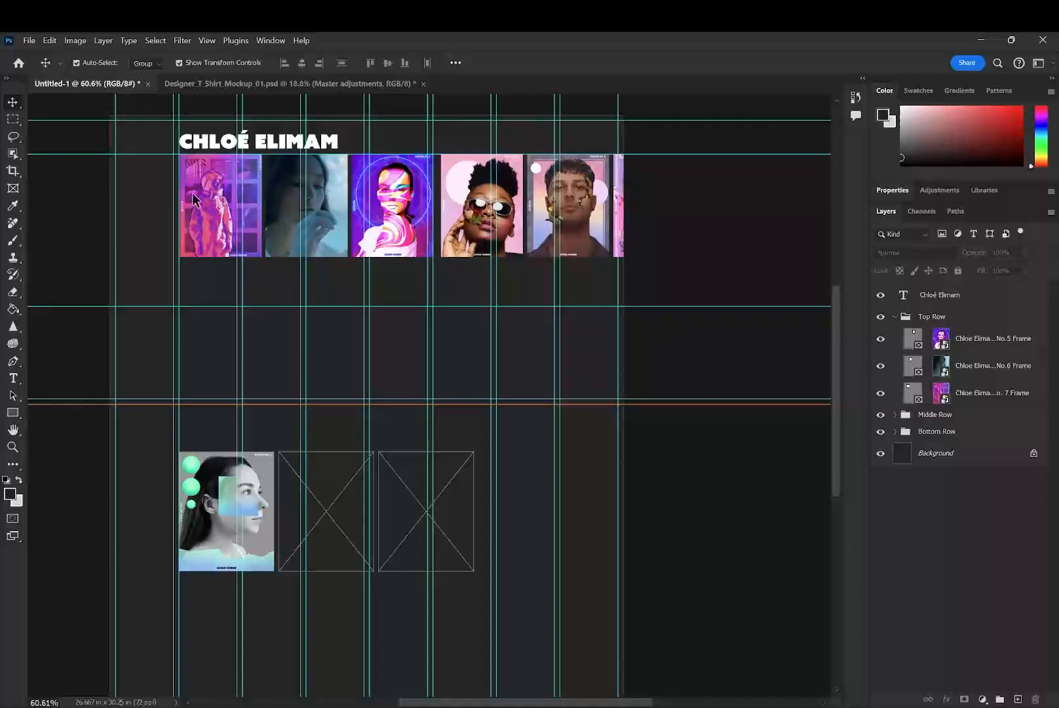
# - Crop the canvas so its lower edge ends at the lowest horizontal guide, above the Bottom Row poster
pyautogui.moveTo(267, 255); pyautogui.dragTo(327, 350)
pyautogui.press('c')
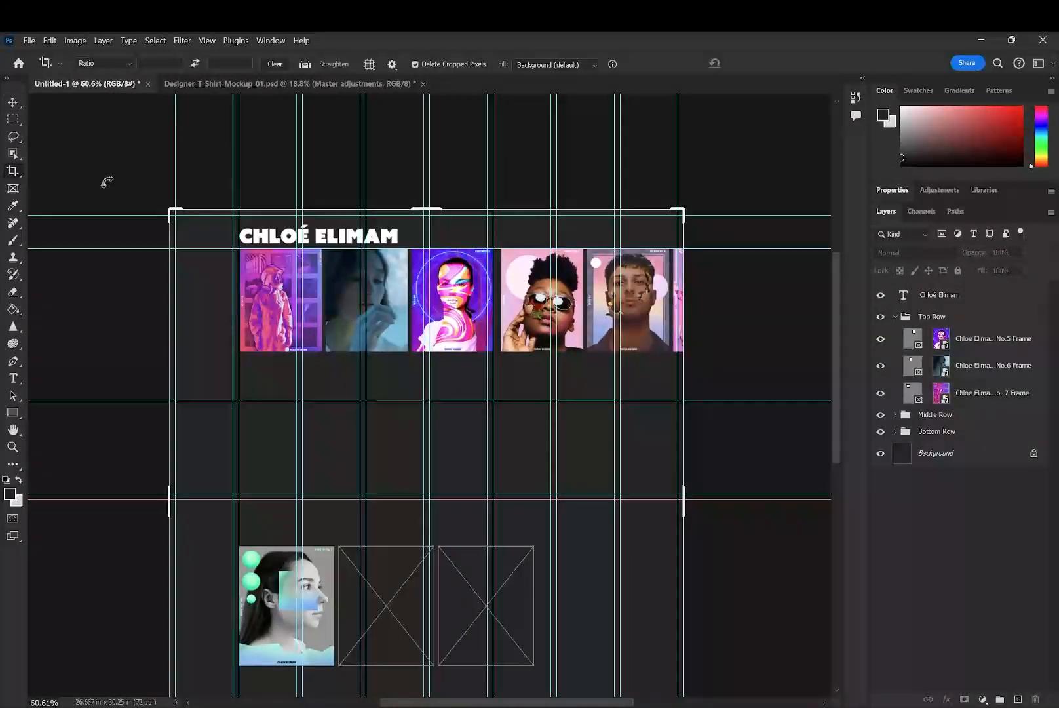
pyautogui.click(197, 63)
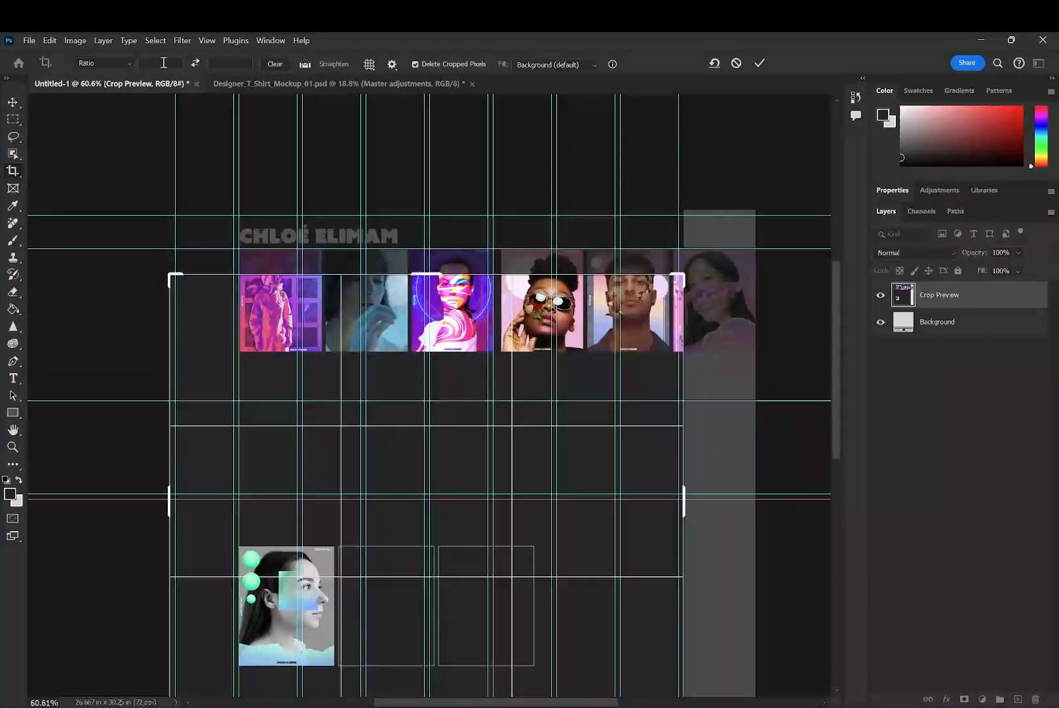
pyautogui.click(198, 61)
pyautogui.click(736, 62)
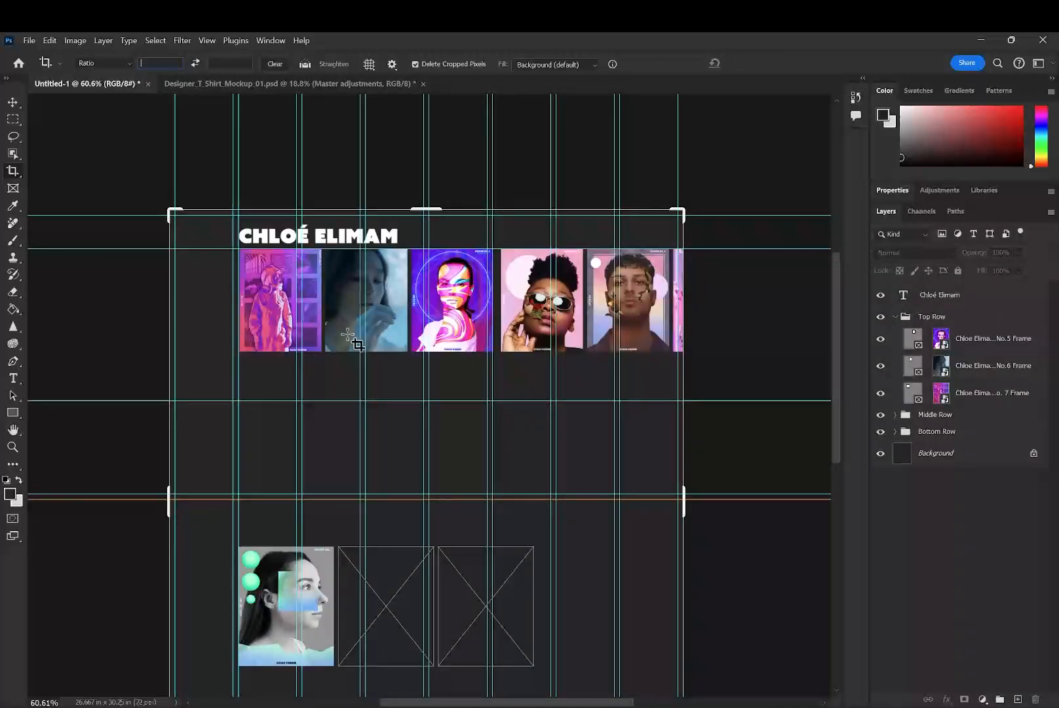
pyautogui.moveTo(836, 413); pyautogui.dragTo(841, 480)
pyautogui.moveTo(424, 577); pyautogui.dragTo(436, 449)
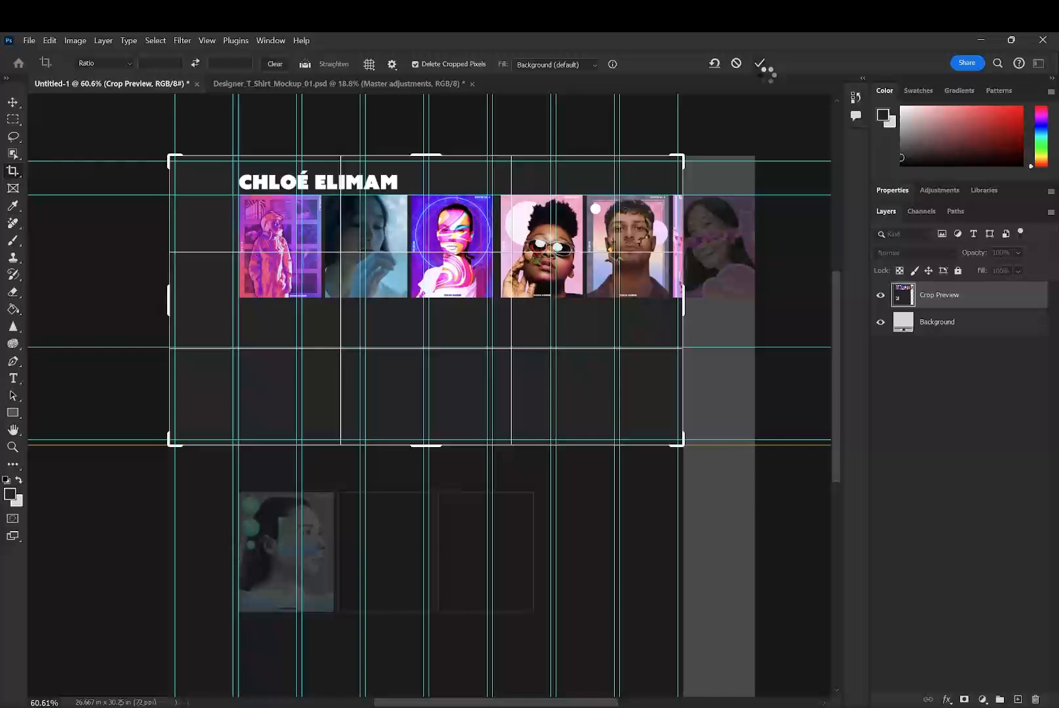
pyautogui.click(760, 64)
# - Move the Bottom Row's poster up onto the cropped canvas, beneath the Top Row's third poster
pyautogui.click(950, 423)
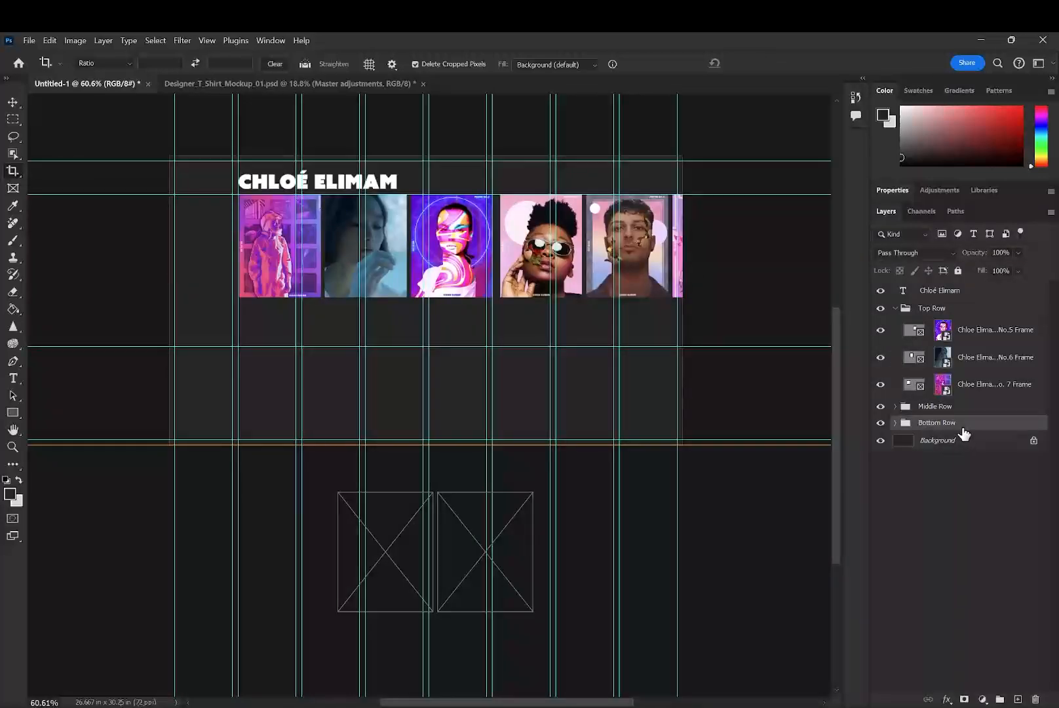
pyautogui.click(14, 104)
pyautogui.moveTo(335, 540); pyautogui.dragTo(425, 496)
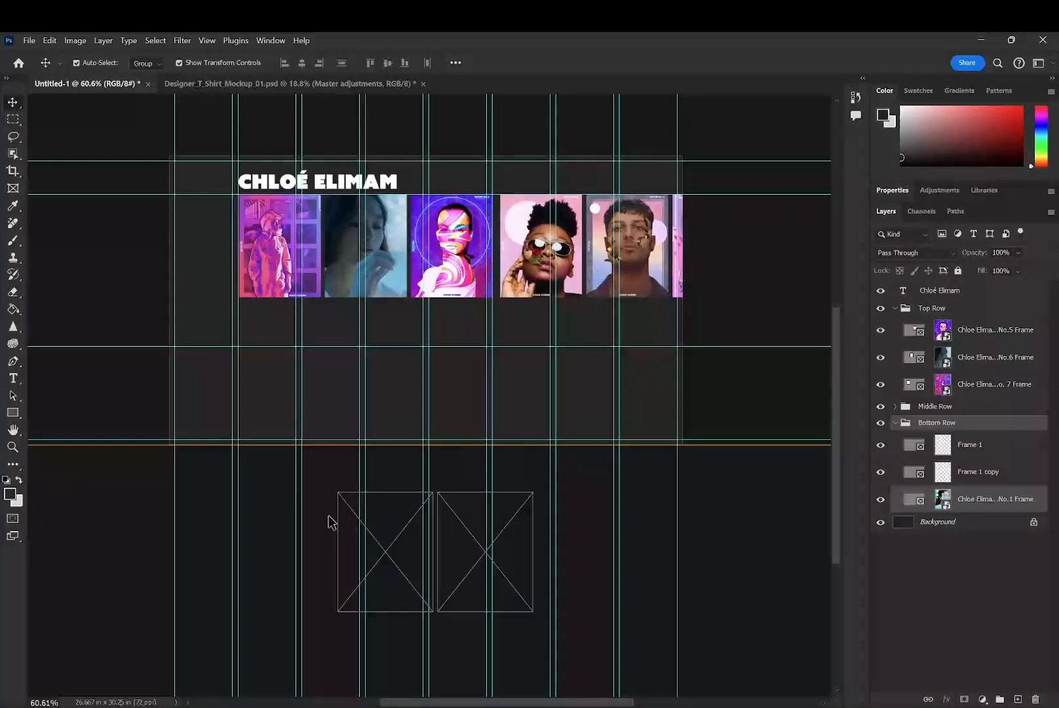
pyautogui.click(329, 519)
pyautogui.moveTo(333, 515); pyautogui.dragTo(481, 380)
pyautogui.click(740, 321)
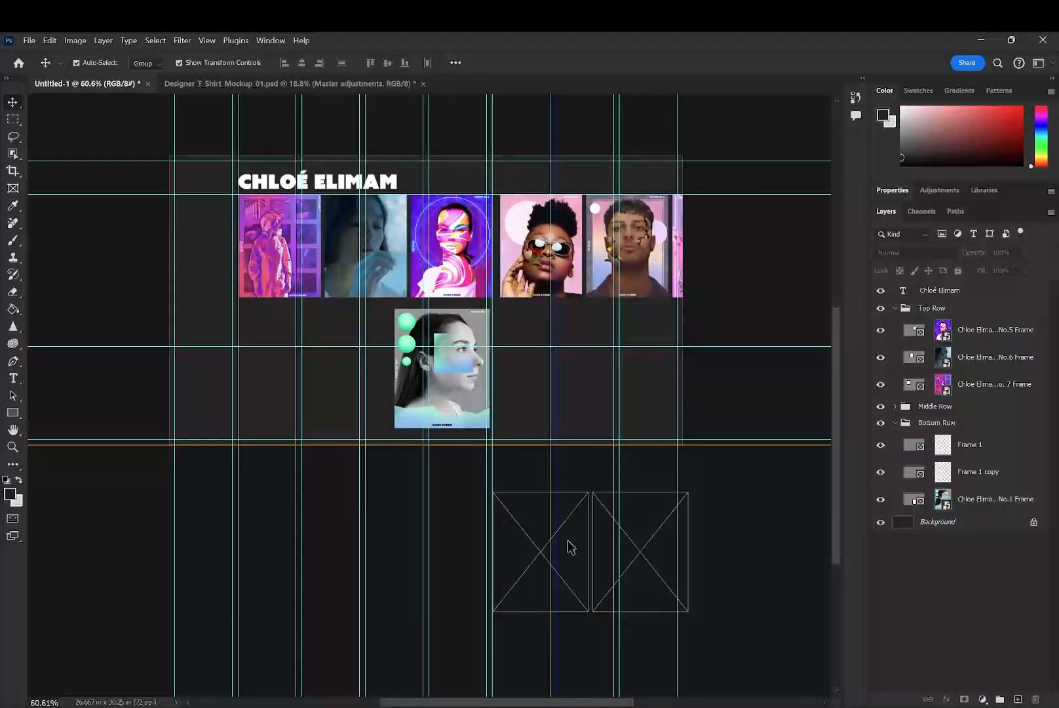
# - Try to select the Bottom Row's two empty frames and move them up level with its poster
pyautogui.click(586, 555)
pyautogui.click(588, 505)
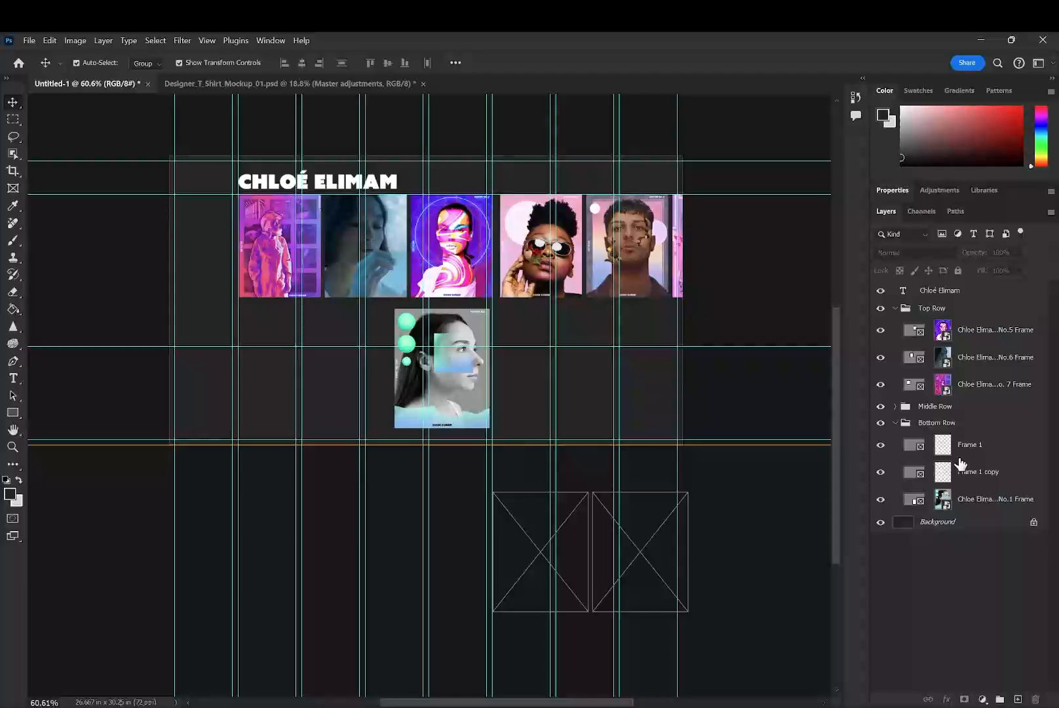
pyautogui.click(976, 475)
pyautogui.keyDown('shift'); pyautogui.click(988, 448); pyautogui.keyUp('shift')
pyautogui.moveTo(614, 499); pyautogui.dragTo(622, 513)
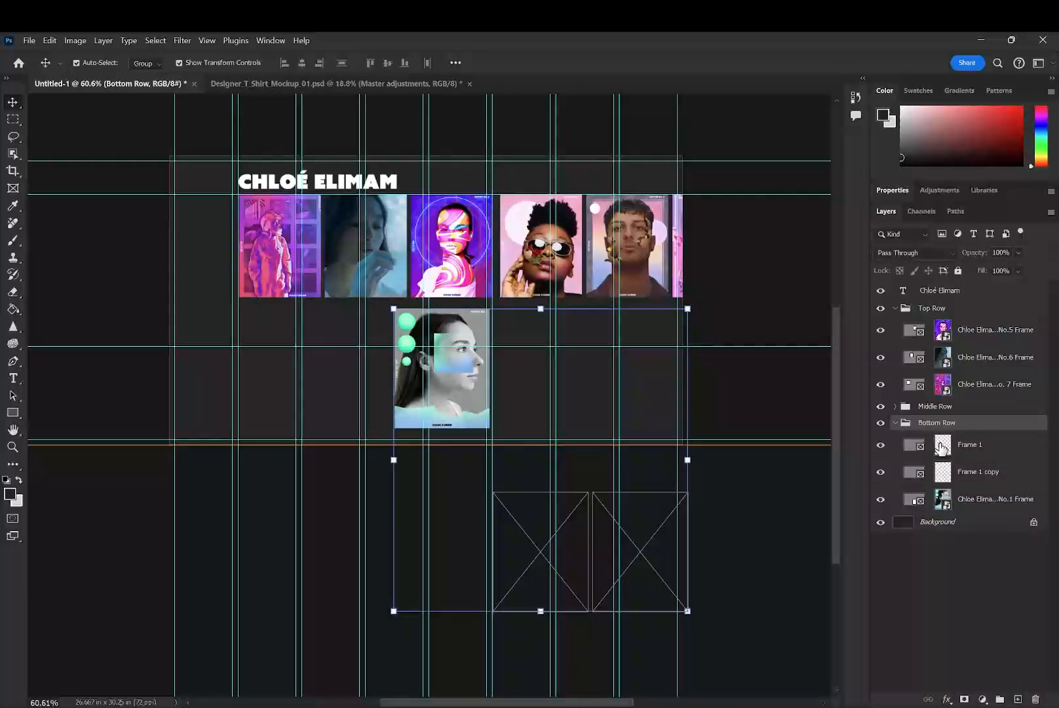
# - Set Auto-Select to Layer and try to move the two empty frames up onto the canvas
pyautogui.click(152, 63)
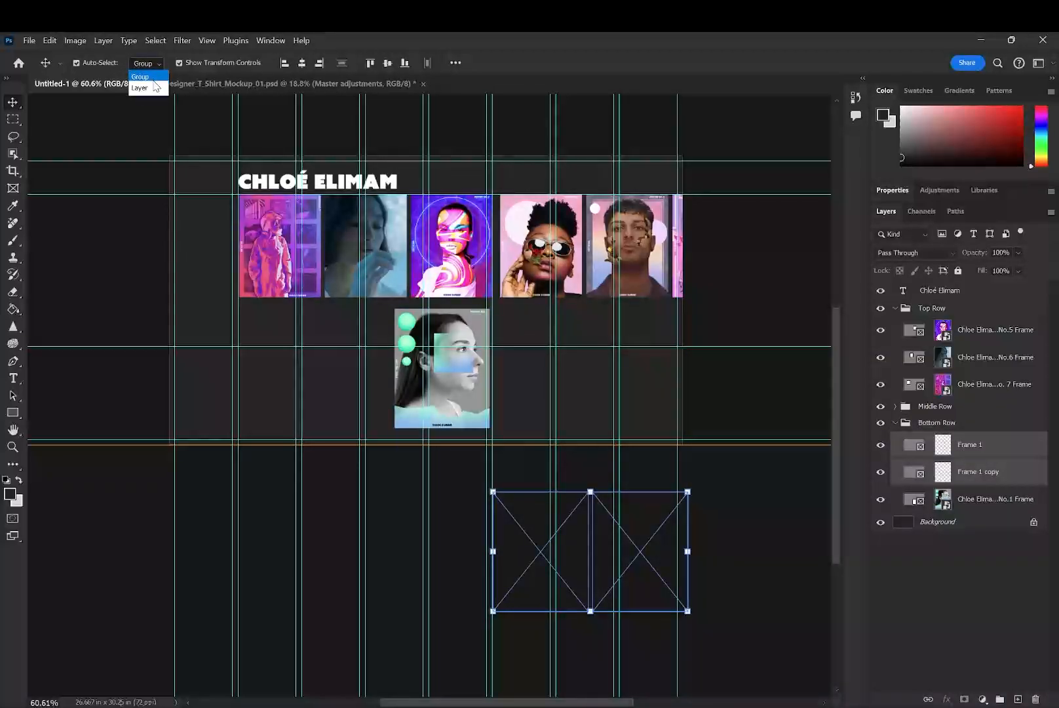
pyautogui.click(145, 83)
pyautogui.moveTo(615, 451); pyautogui.dragTo(607, 433)
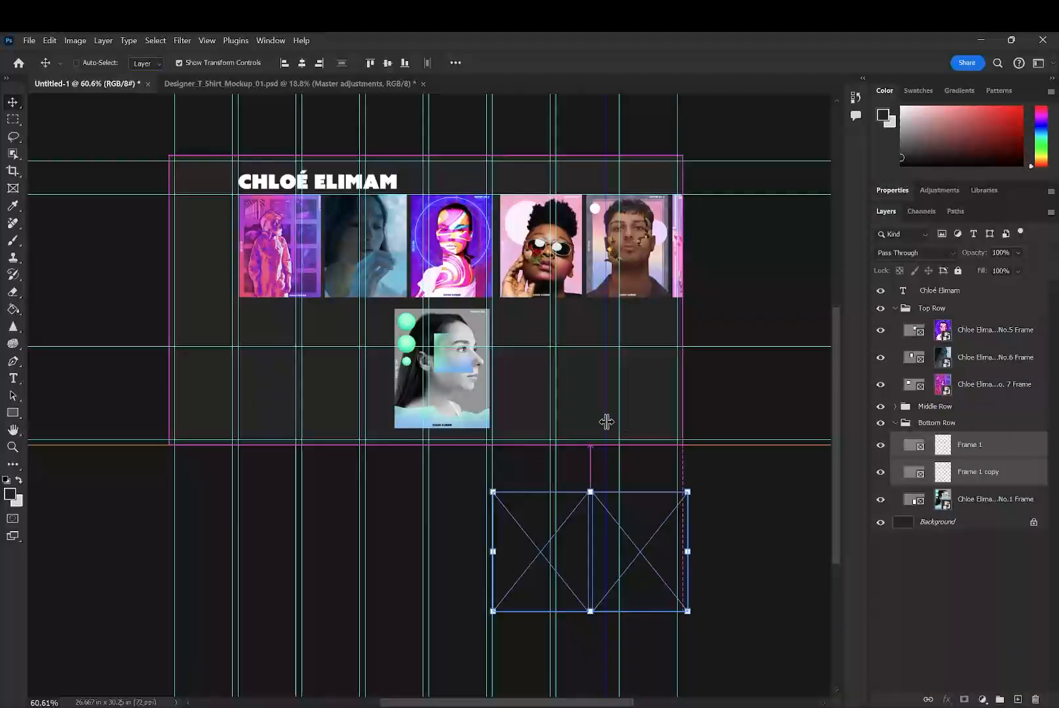
pyautogui.moveTo(650, 529); pyautogui.dragTo(654, 502)
pyautogui.hotkey('ctrl', 'z')
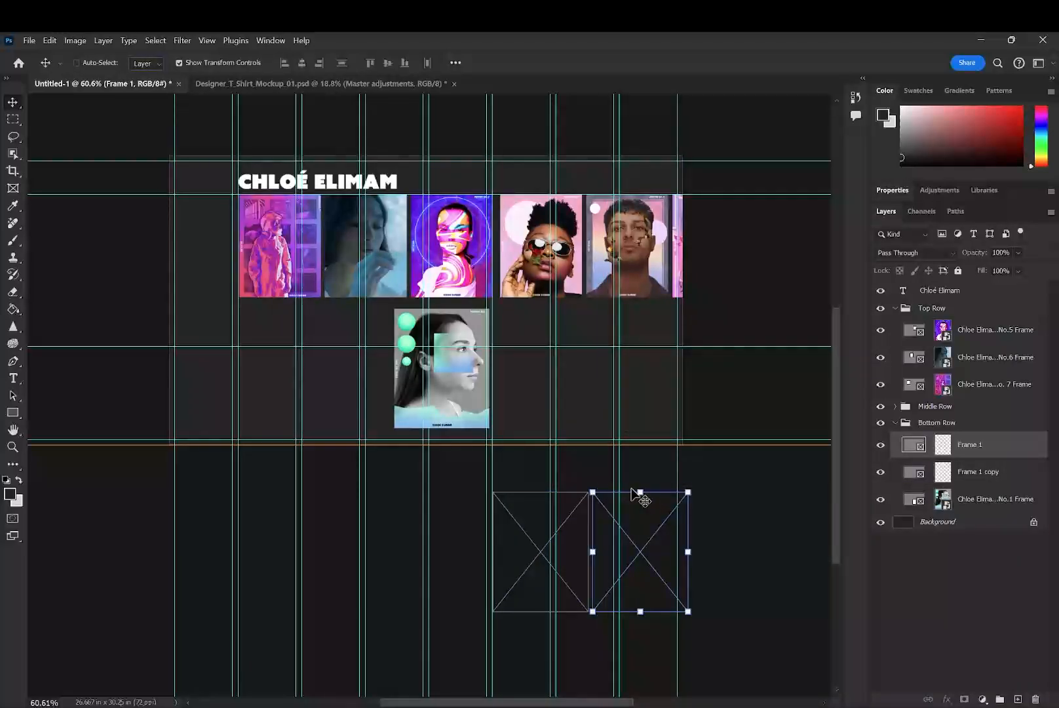
# - Move both empty frames up beside the Bottom Row's poster, level with its upper edge
pyautogui.keyDown('shift'); pyautogui.click(972, 477); pyautogui.keyUp('shift')
pyautogui.moveTo(544, 523); pyautogui.dragTo(532, 475)
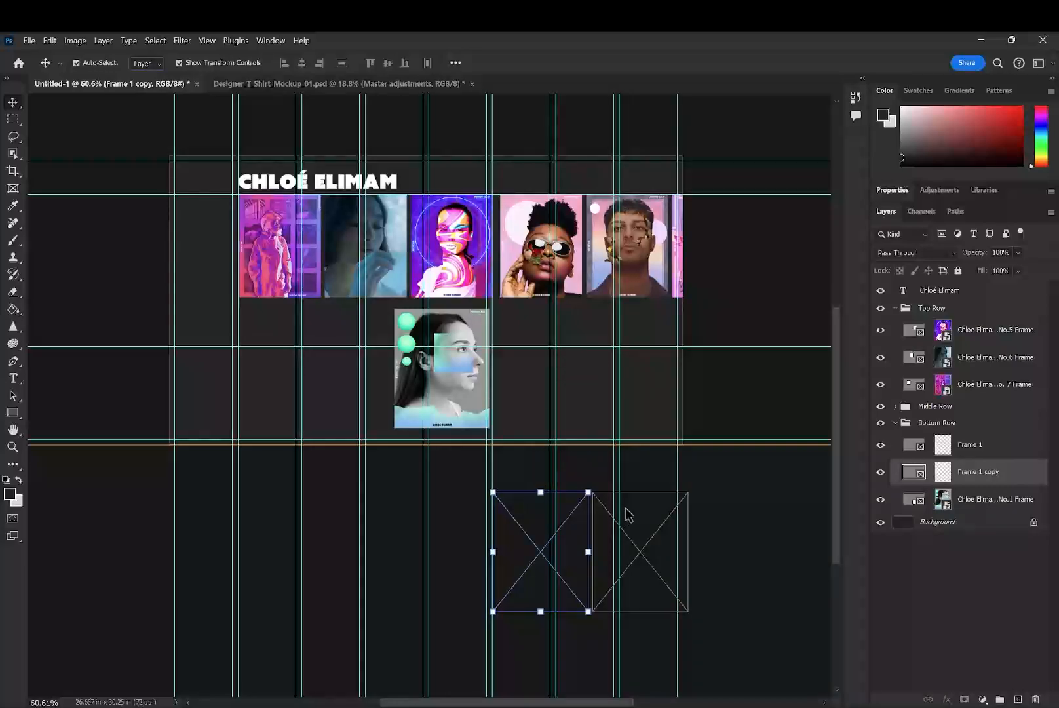
pyautogui.keyDown('shift'); pyautogui.click(990, 455); pyautogui.keyUp('shift')
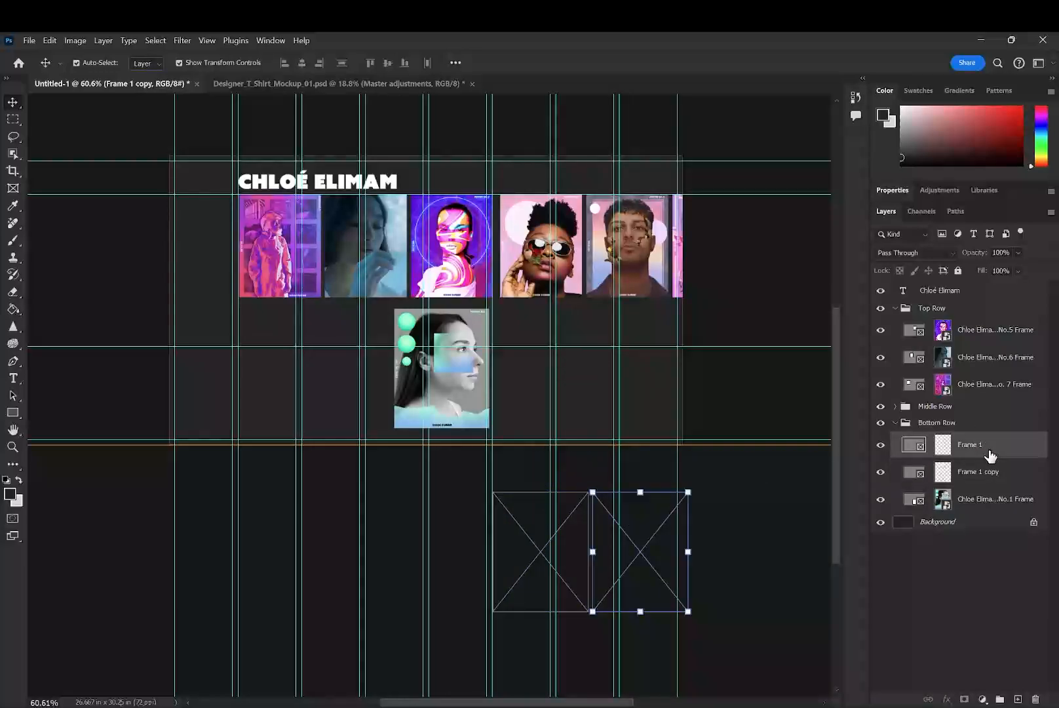
pyautogui.moveTo(556, 521); pyautogui.dragTo(566, 338)
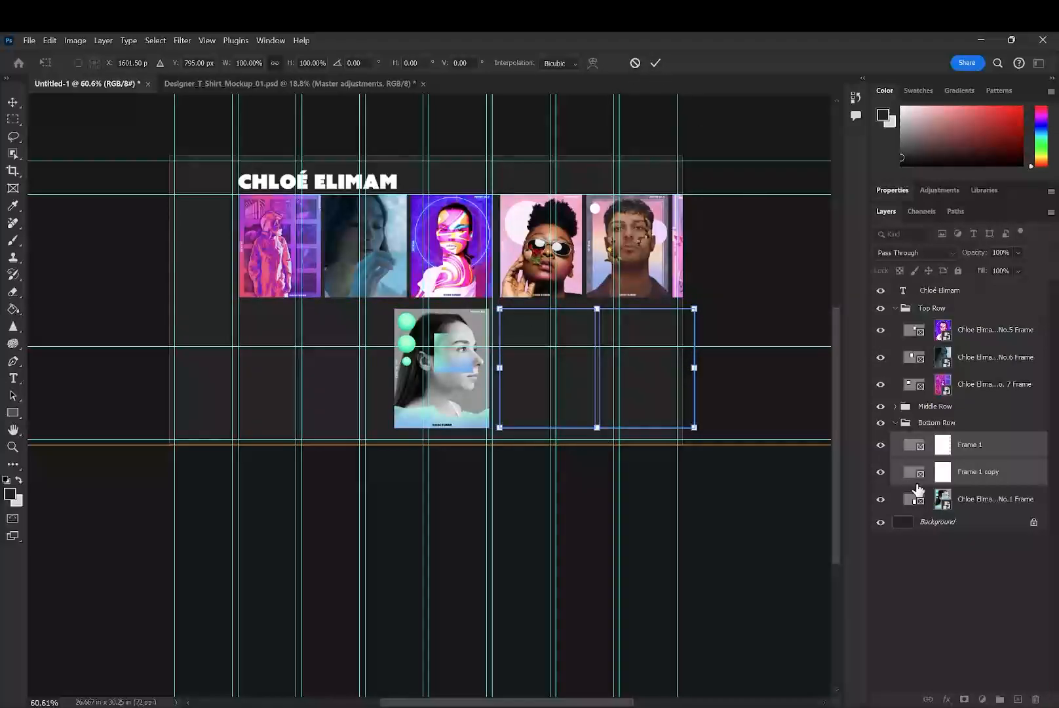
# - Shift the Bottom Row's poster and empty frames slightly to adjust the gaps between them
pyautogui.click(981, 424)
pyautogui.moveTo(513, 411)
pyautogui.mouseDown()
pyautogui.moveTo(556, 339)
pyautogui.moveTo(518, 409)
pyautogui.moveTo(509, 406)
pyautogui.mouseUp()
pyautogui.moveTo(445, 392)
pyautogui.mouseDown()
pyautogui.moveTo(430, 396)
pyautogui.moveTo(445, 405)
pyautogui.mouseUp()
pyautogui.moveTo(603, 387); pyautogui.dragTo(598, 385)
# - Delete the two empty frames, Frame 1 and Frame 1 copy, from the Bottom Row group
pyautogui.click(544, 386)
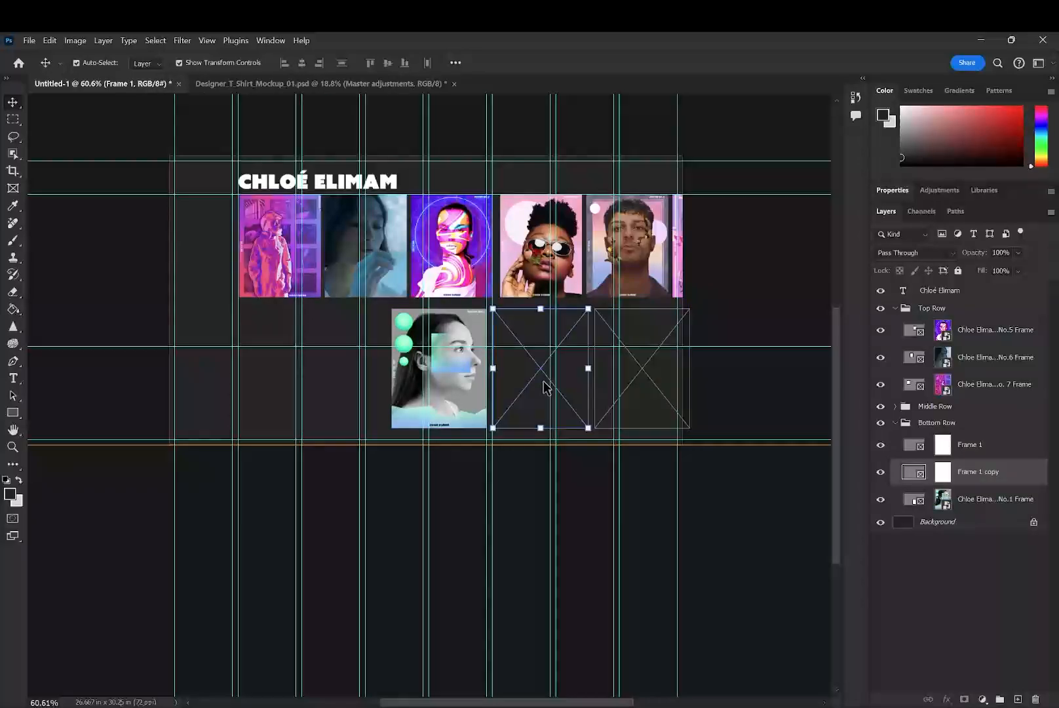
pyautogui.click(639, 387)
pyautogui.click(406, 357)
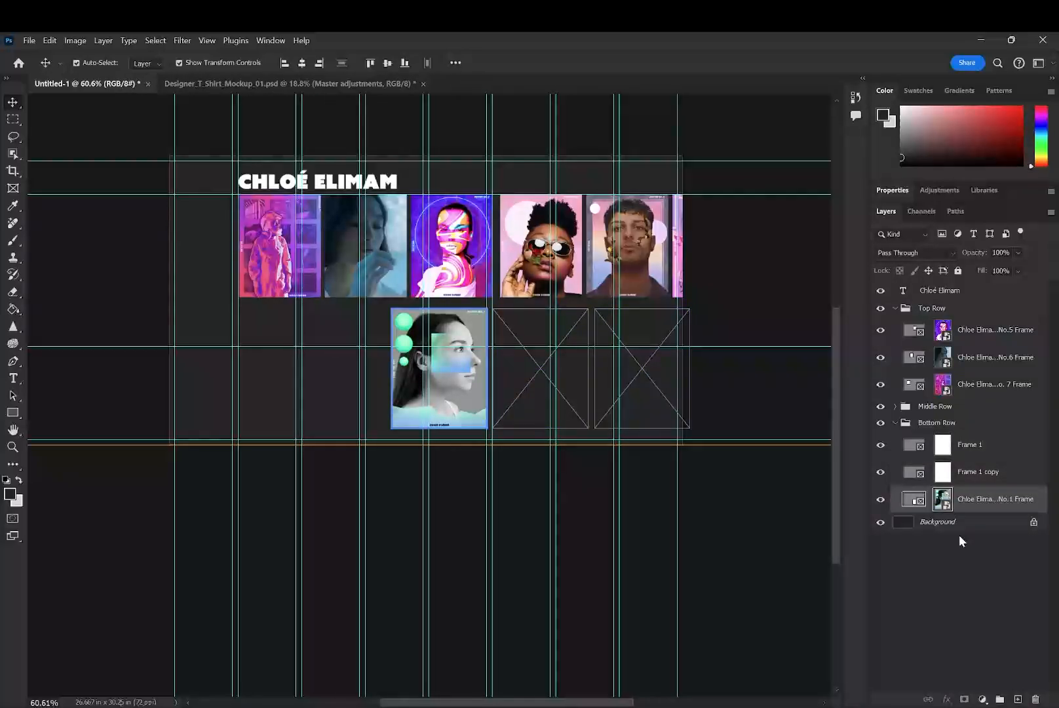
pyautogui.click(959, 535)
pyautogui.click(972, 472)
pyautogui.keyDown('shift'); pyautogui.click(970, 447); pyautogui.keyUp('shift')
pyautogui.press('Delete')
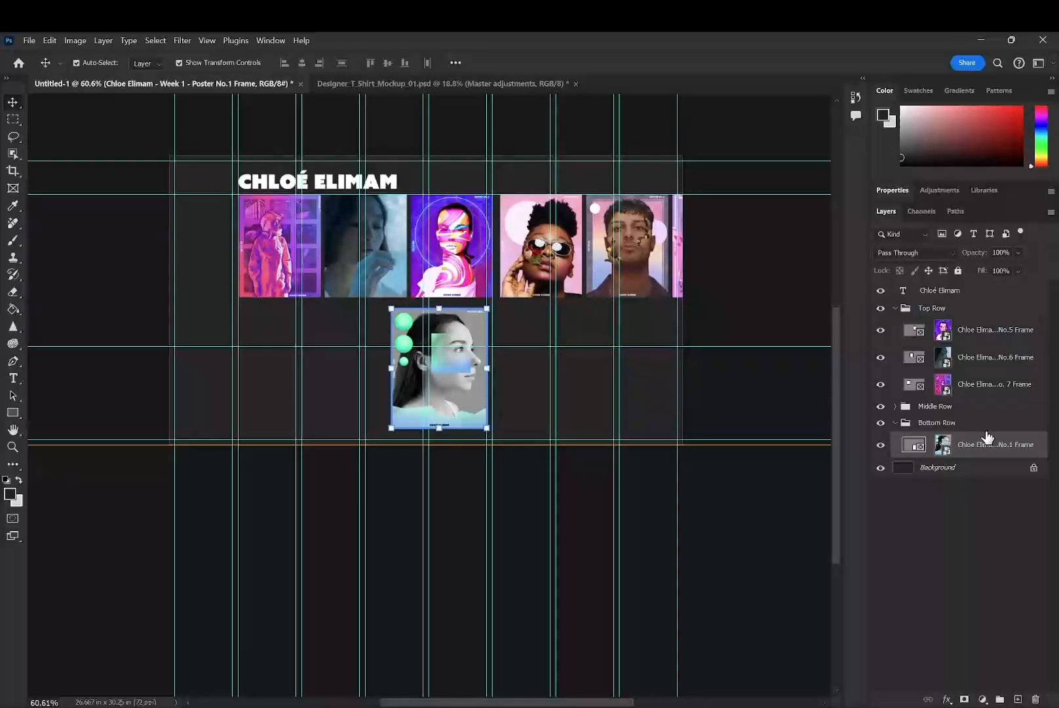
# - Expand the Middle Row group and try to move its three frames and the Bottom Row's poster frame higher in the layer stack
pyautogui.click(921, 423)
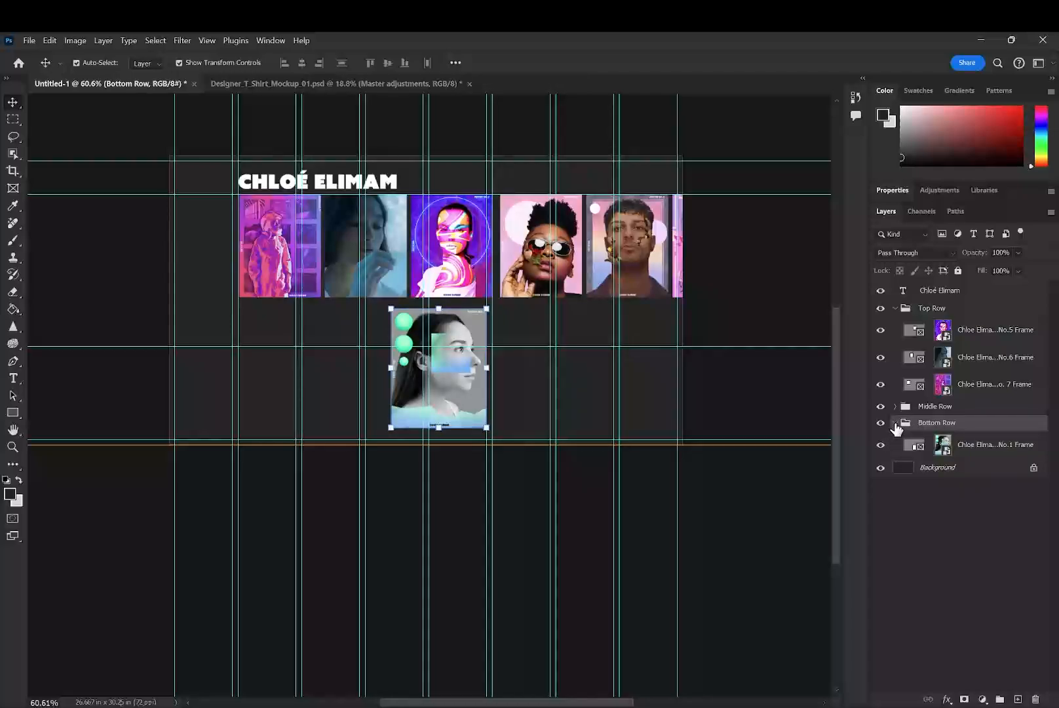
pyautogui.click(894, 423)
pyautogui.click(894, 424)
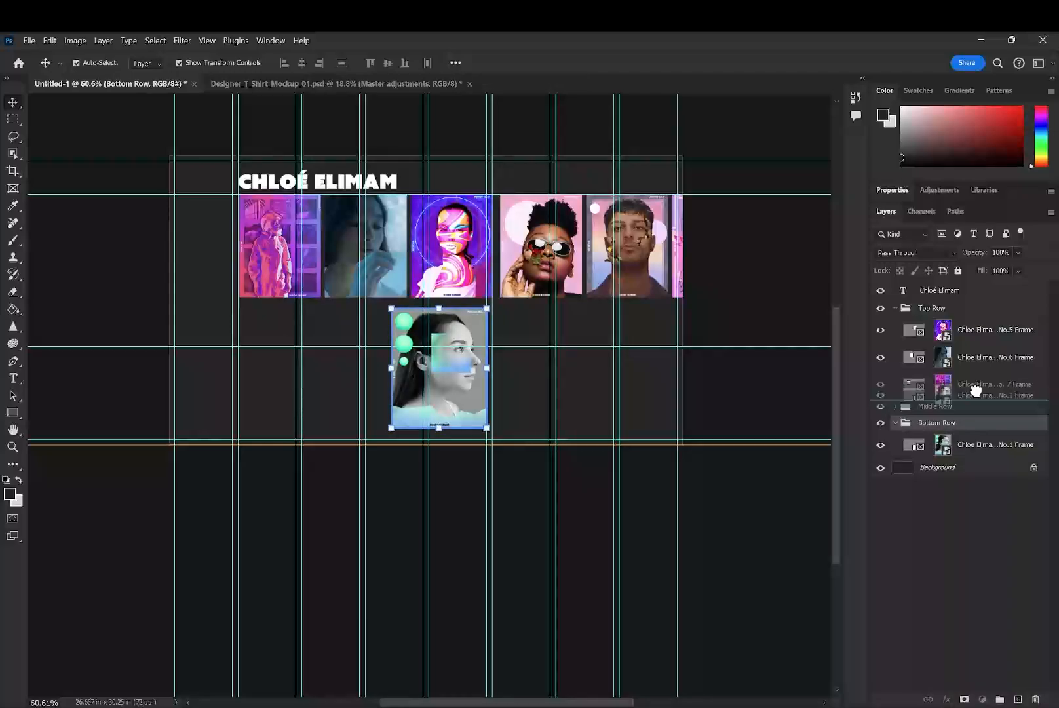
pyautogui.click(896, 406)
pyautogui.click(972, 470)
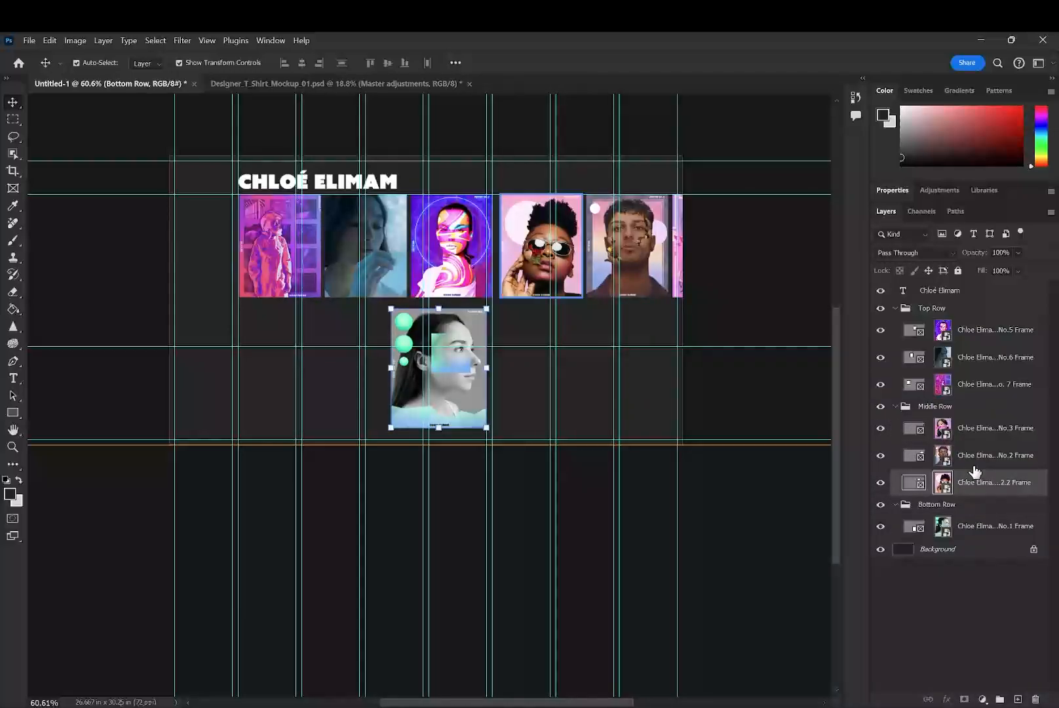
pyautogui.keyDown('shift'); pyautogui.click(958, 438); pyautogui.keyUp('shift')
pyautogui.moveTo(958, 438); pyautogui.dragTo(986, 368)
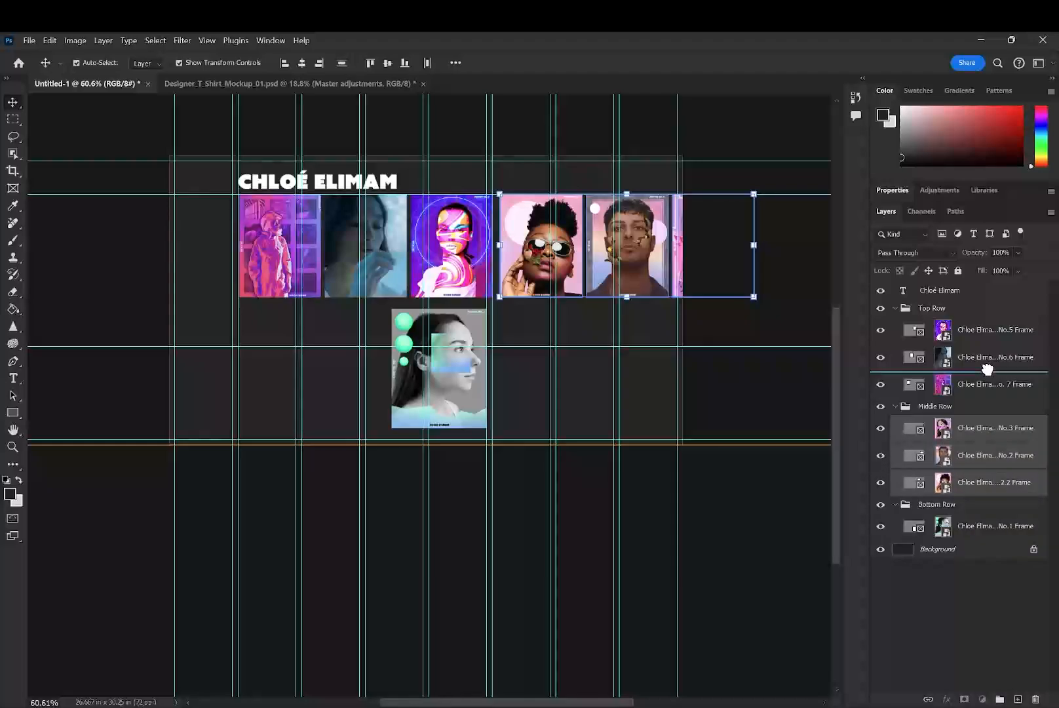
pyautogui.moveTo(975, 528); pyautogui.dragTo(1003, 485)
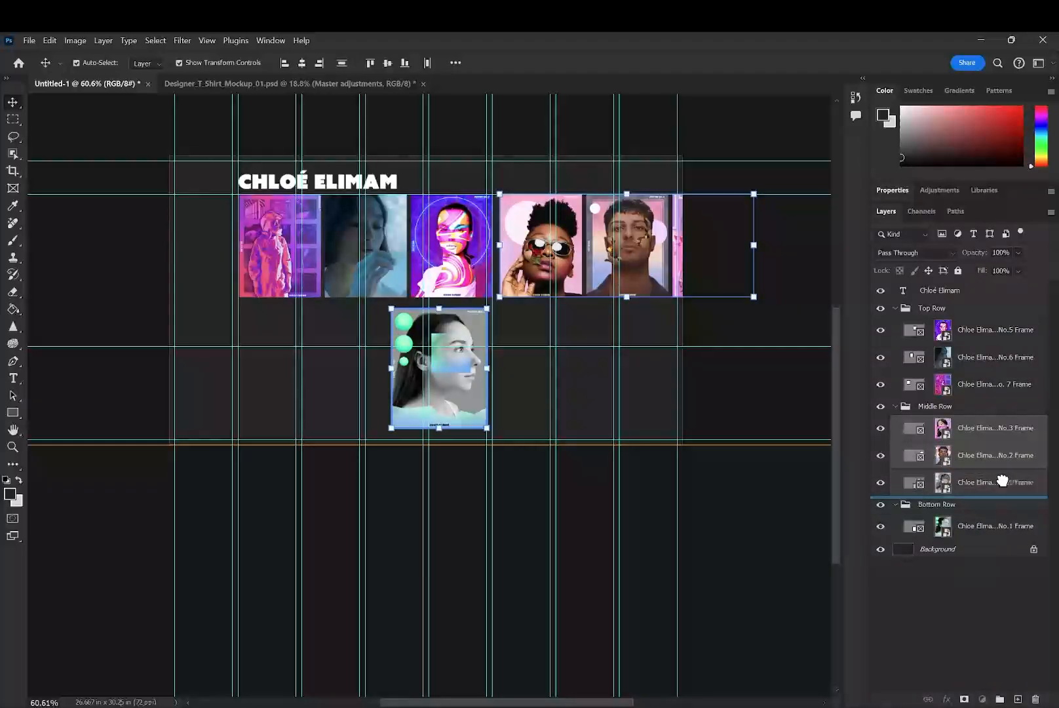
pyautogui.click(43, 120)
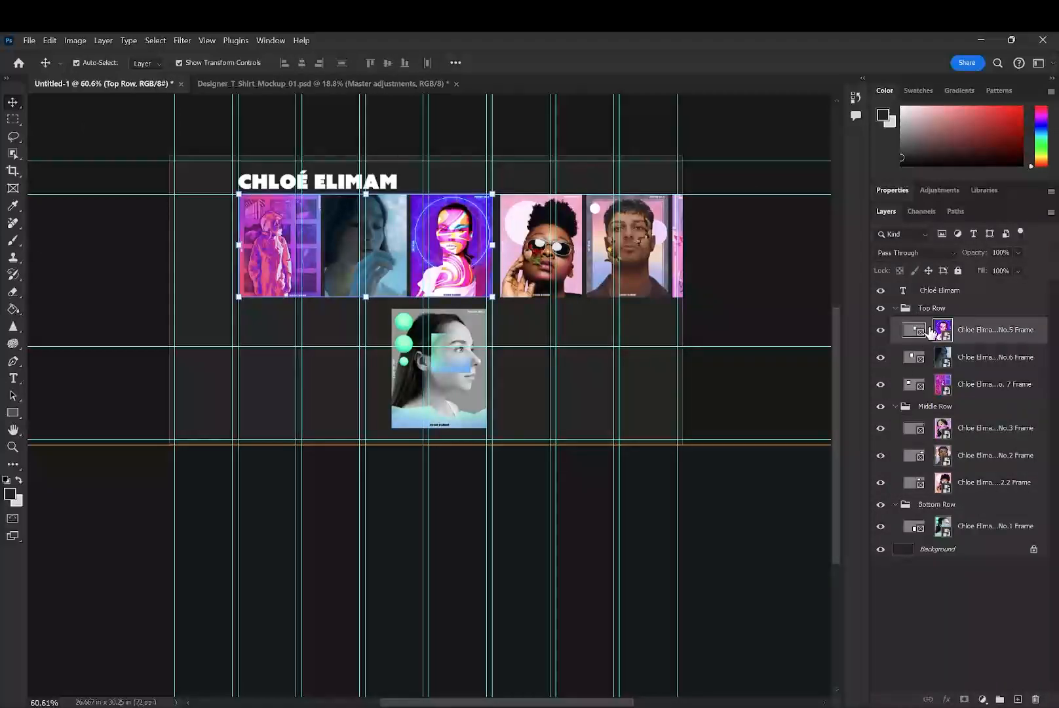
# - Take the No.5, No.6 and No. 7 poster frames out of the Top Row group and place them above it
pyautogui.click(967, 331)
pyautogui.keyDown('shift'); pyautogui.click(975, 385); pyautogui.keyUp('shift')
pyautogui.moveTo(980, 336); pyautogui.dragTo(987, 299)
# - Try to move the three Middle Row frames and the Bottom Row's No.1 frame out of their groups, up to the ungrouped frames
pyautogui.click(963, 407)
pyautogui.click(979, 433)
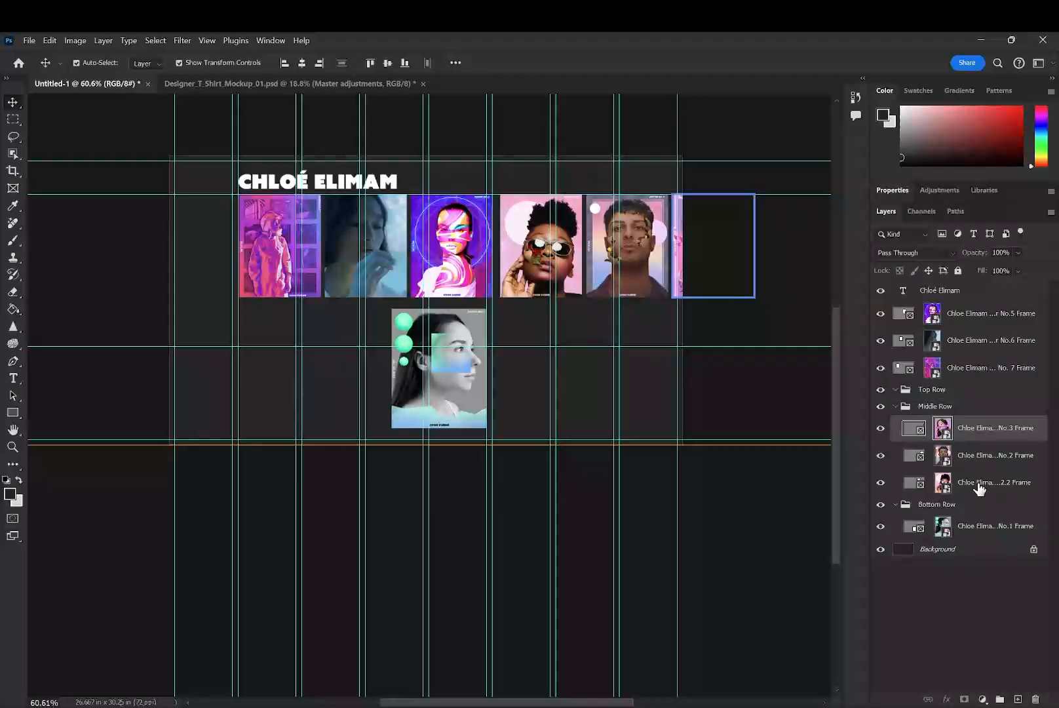
pyautogui.keyDown('shift'); pyautogui.click(990, 486); pyautogui.keyUp('shift')
pyautogui.moveTo(990, 485); pyautogui.dragTo(989, 382)
pyautogui.click(196, 112)
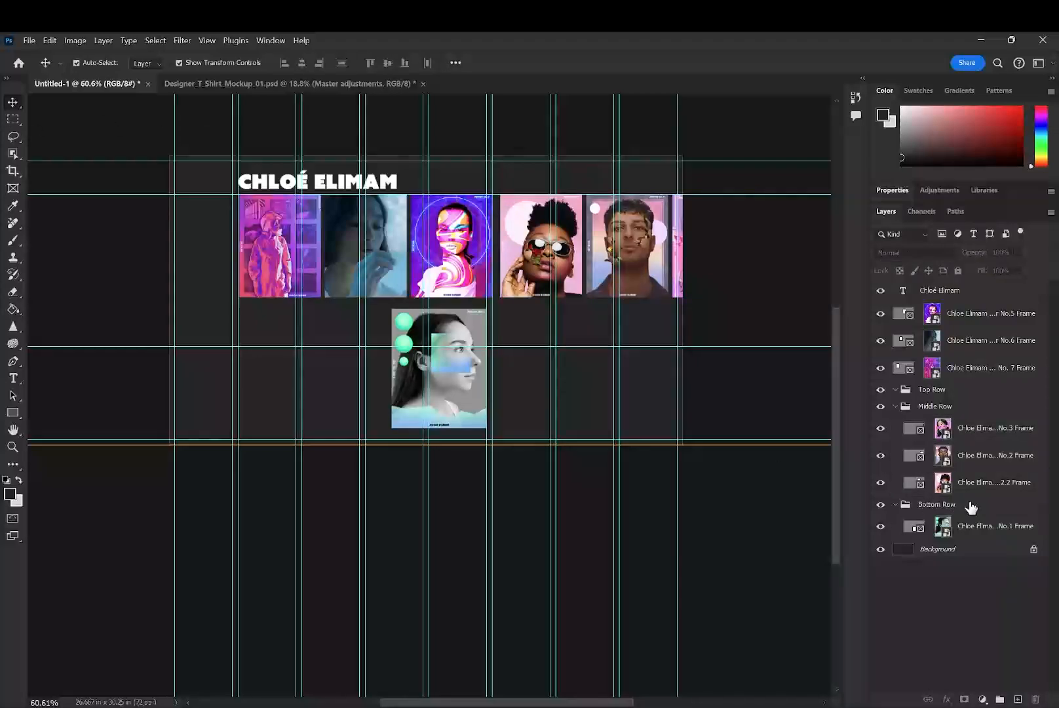
pyautogui.moveTo(981, 527); pyautogui.dragTo(997, 373)
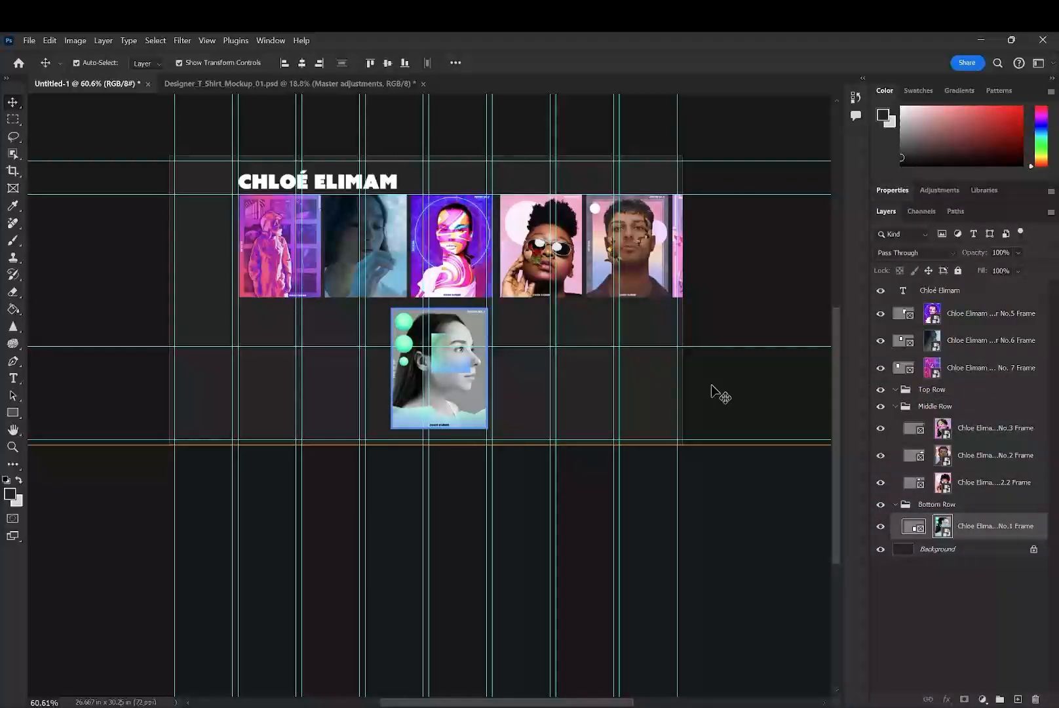
pyautogui.click(139, 385)
pyautogui.click(12, 119)
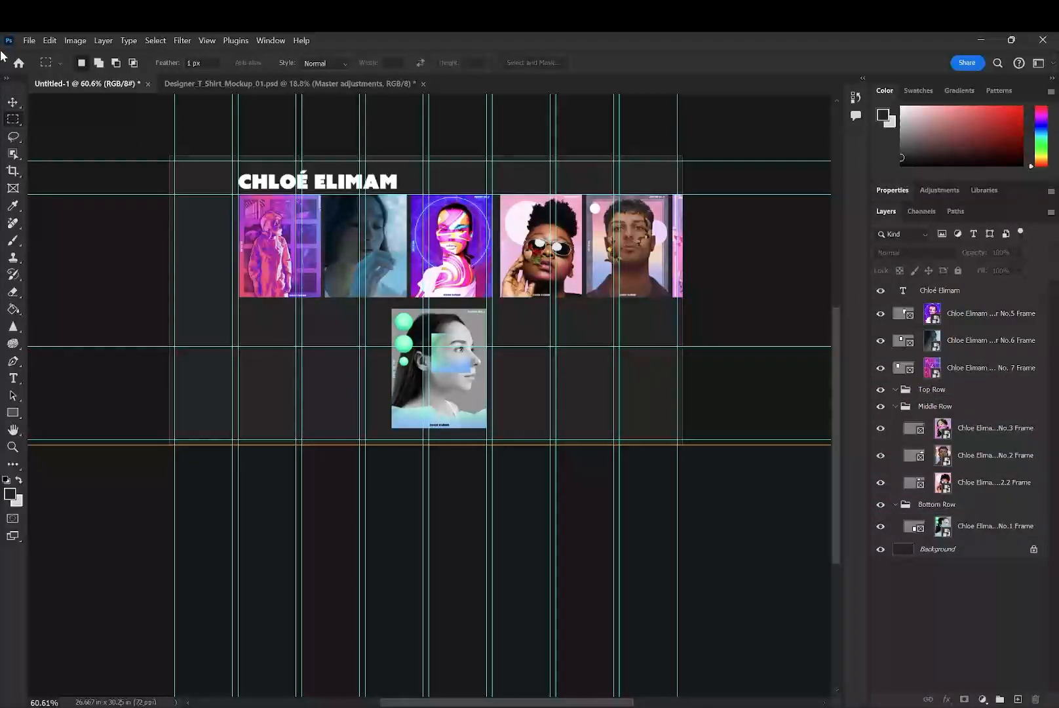
# - Move the Bottom Row's No.1 poster frame from below the row to its far end, beyond the canvas edge
pyautogui.click(12, 102)
pyautogui.moveTo(452, 387); pyautogui.dragTo(769, 274)
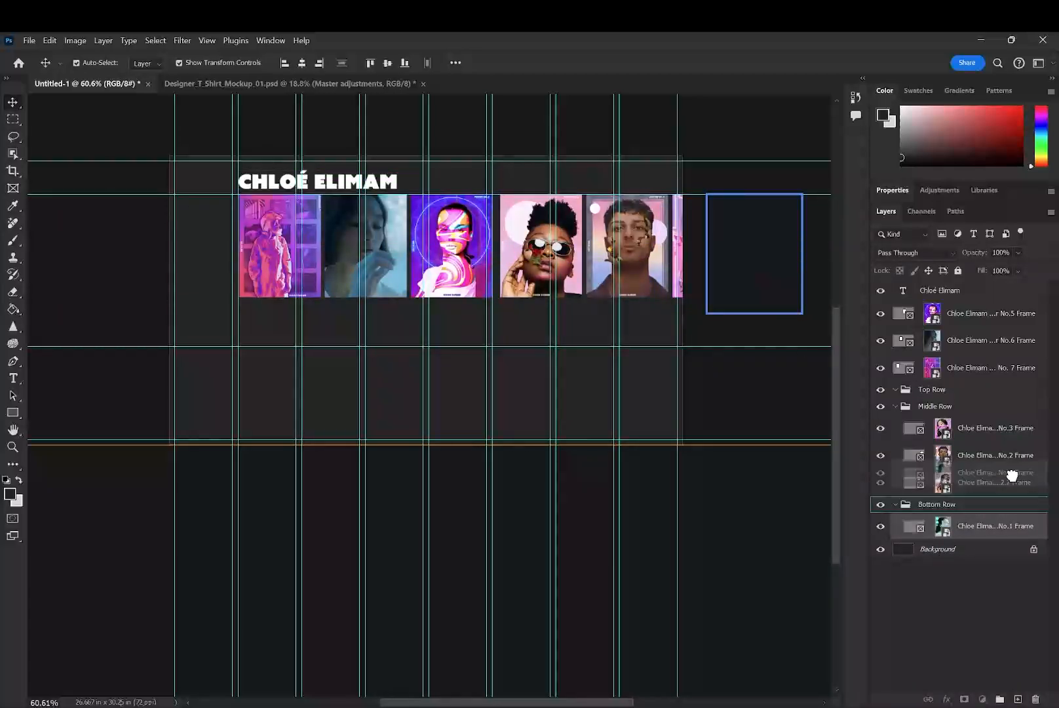
pyautogui.hotkey('ctrl', 'z')
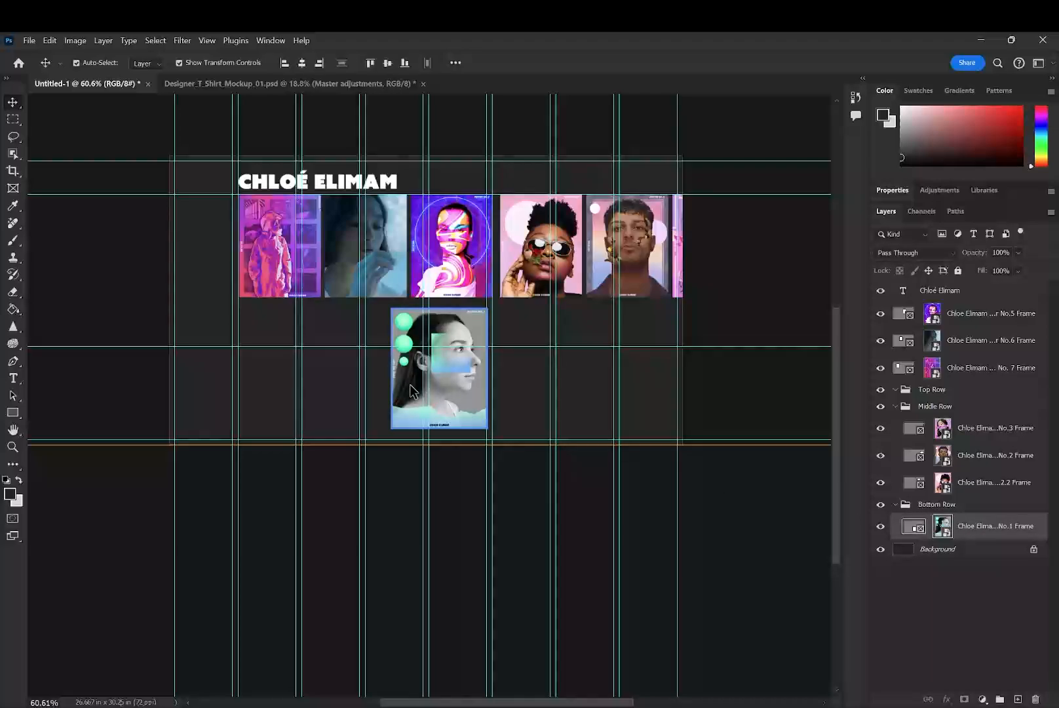
pyautogui.moveTo(412, 391); pyautogui.dragTo(729, 277)
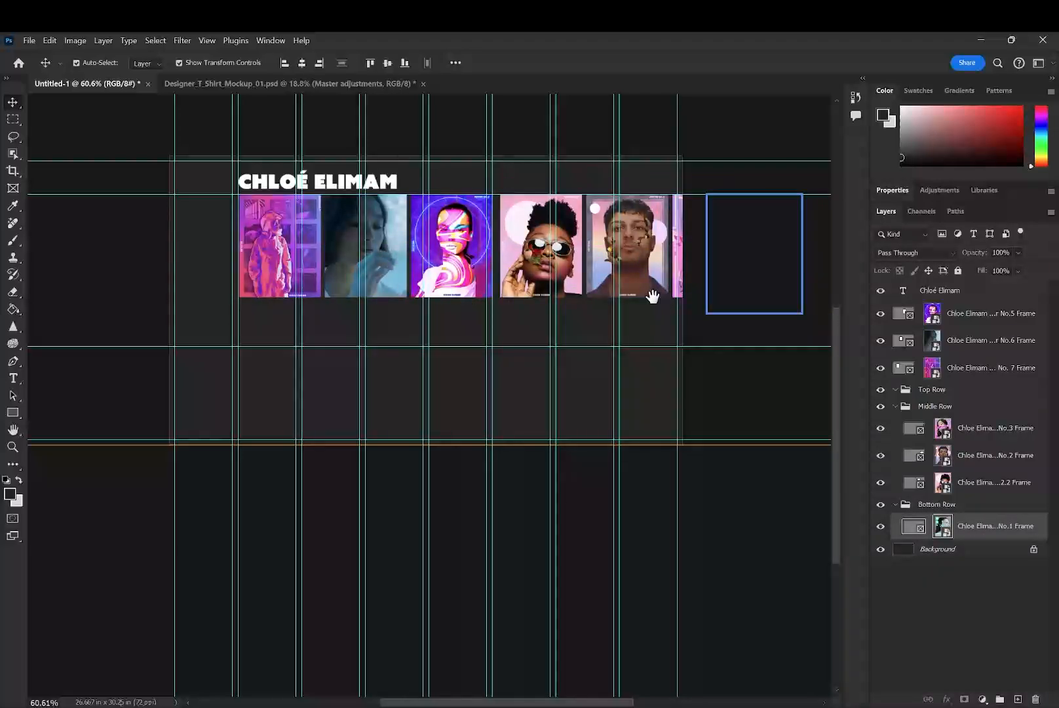
# - Hide the guides, select all seven poster frames and distribute them horizontally
pyautogui.moveTo(653, 296); pyautogui.dragTo(521, 318)
pyautogui.click(128, 276)
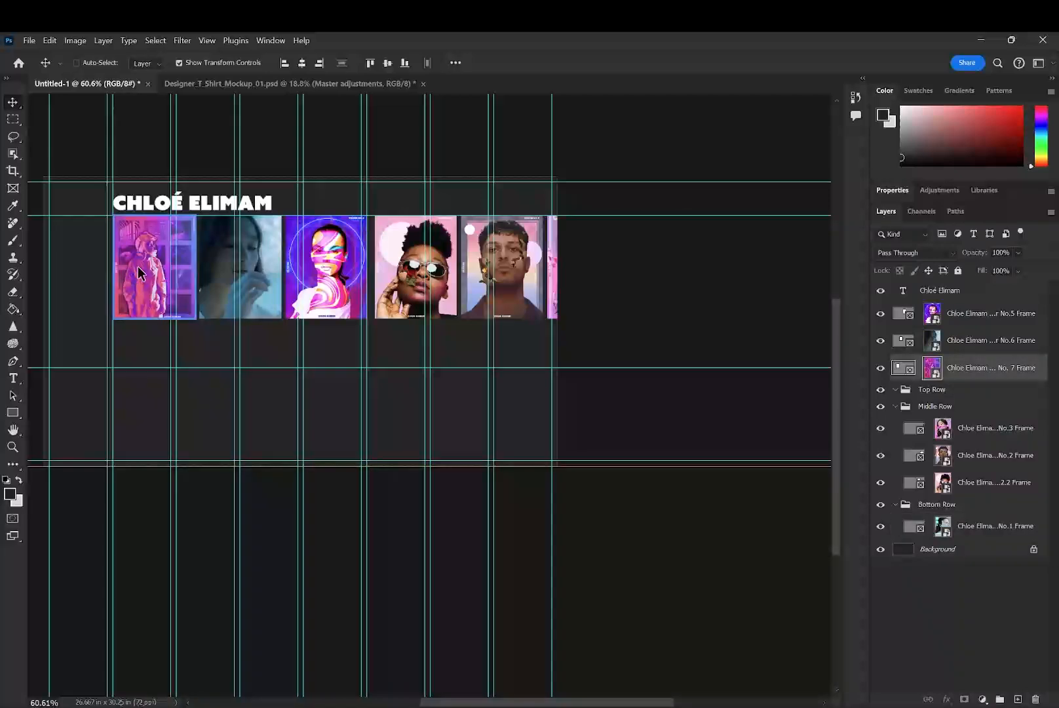
pyautogui.hotkey('ctrl', ';')
pyautogui.click(203, 293)
pyautogui.click(141, 289)
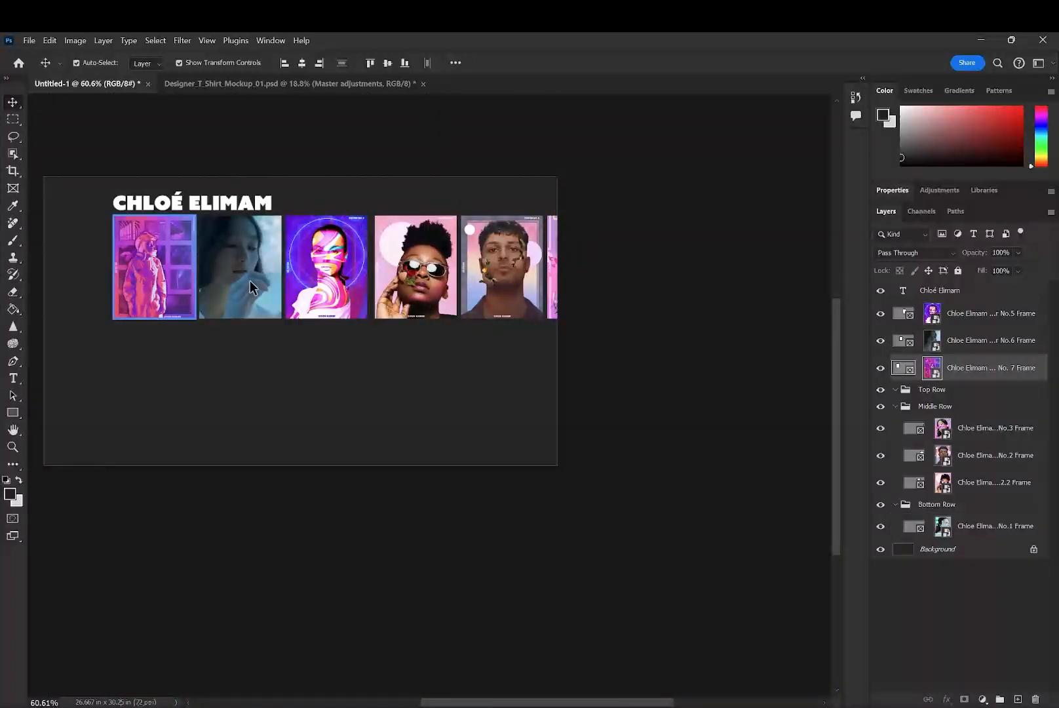
pyautogui.click(250, 287)
pyautogui.click(312, 283)
pyautogui.click(434, 287)
pyautogui.click(520, 286)
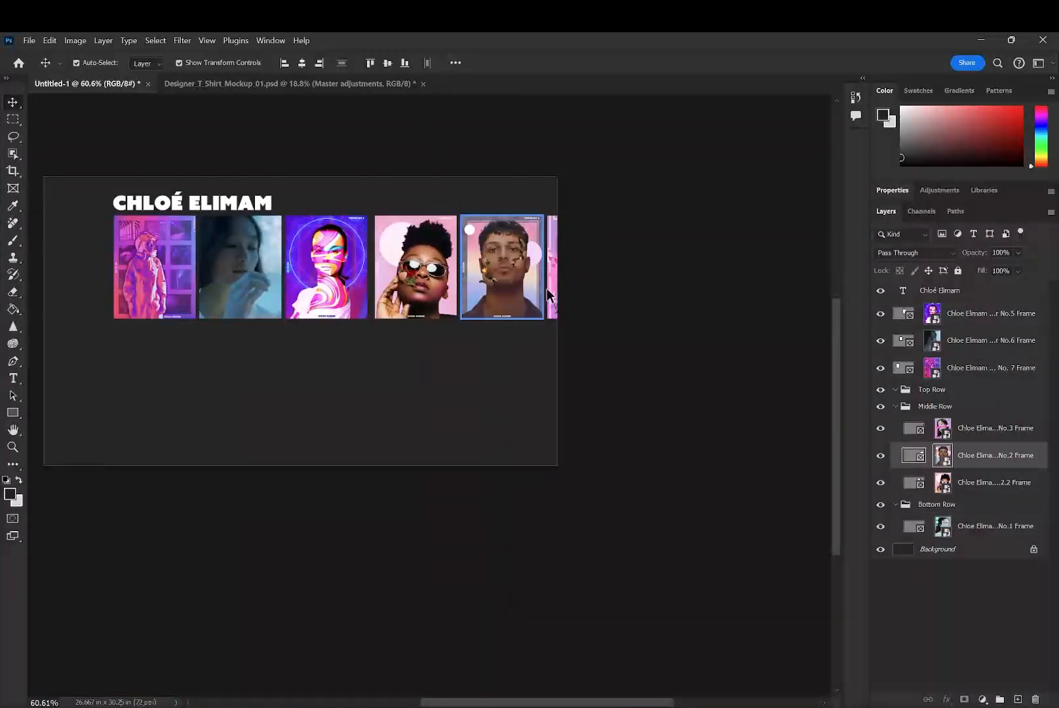
pyautogui.click(415, 294)
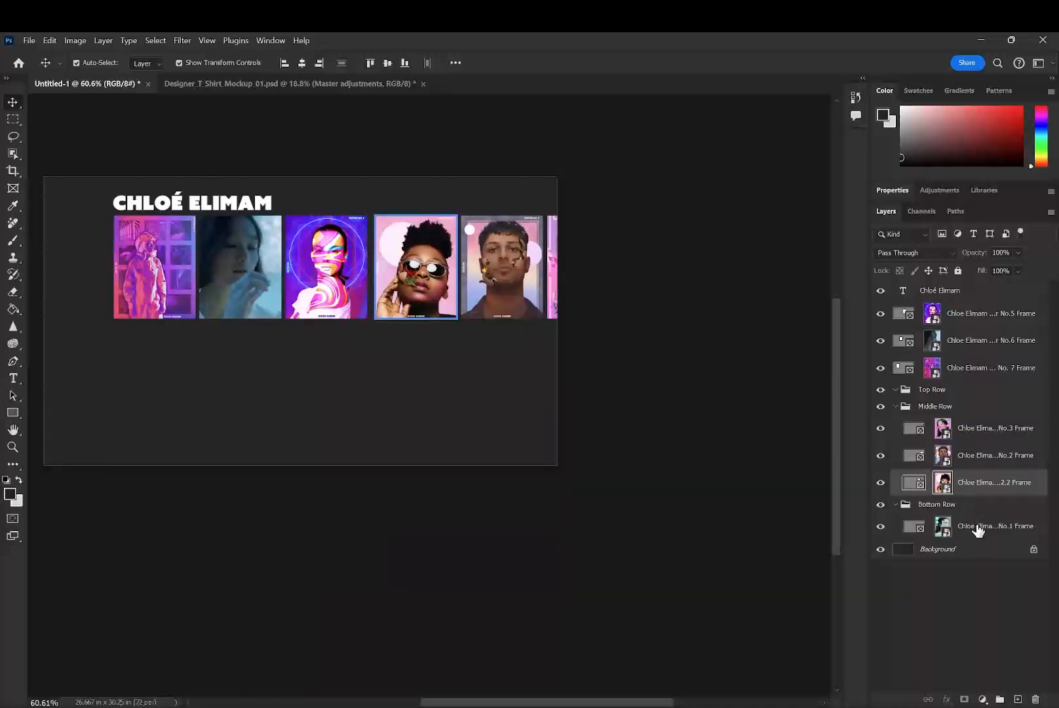
pyautogui.moveTo(978, 532); pyautogui.dragTo(984, 320)
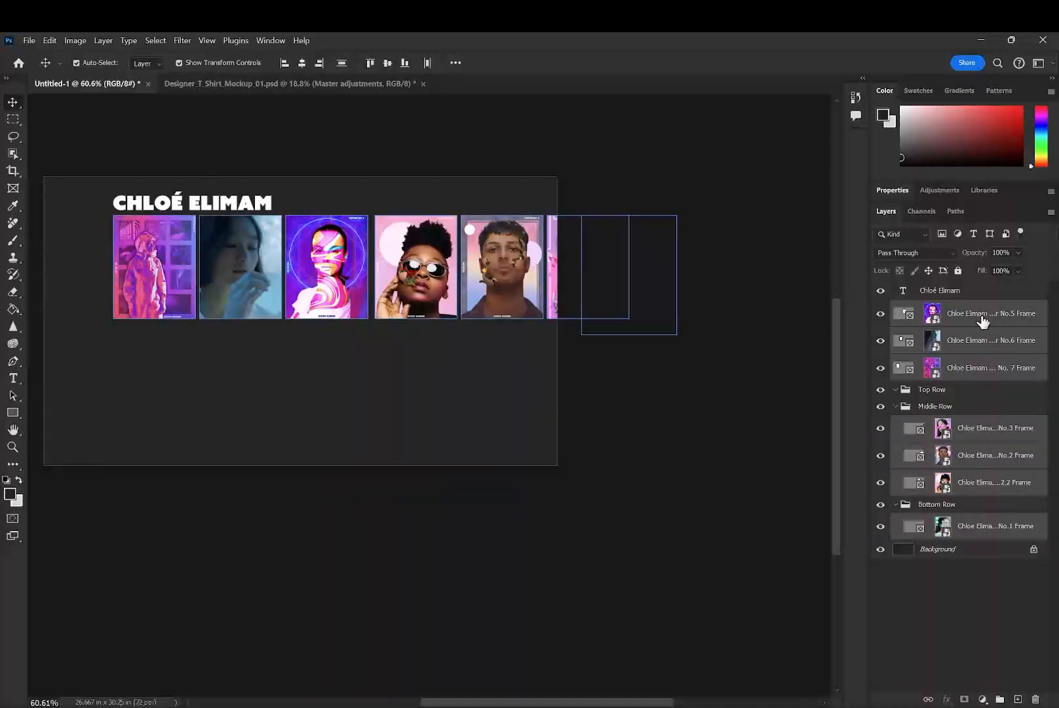
pyautogui.click(427, 64)
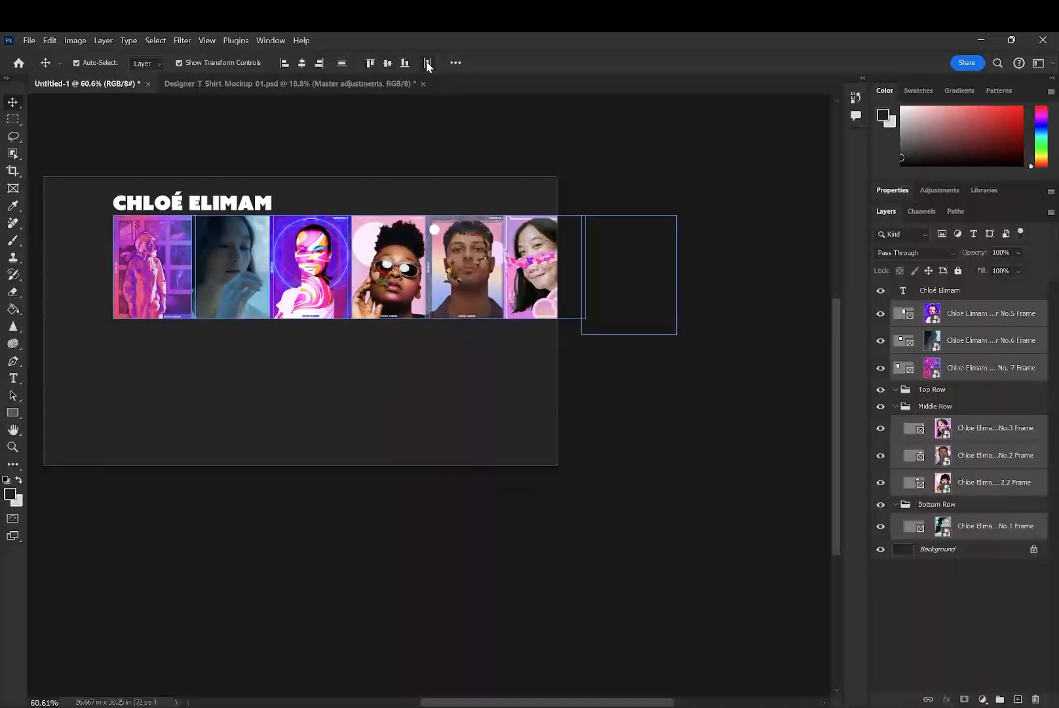
# - Scale the No.1 poster frame to 86.32% to match the row height, and show the guides again
pyautogui.click(646, 392)
pyautogui.click(998, 528)
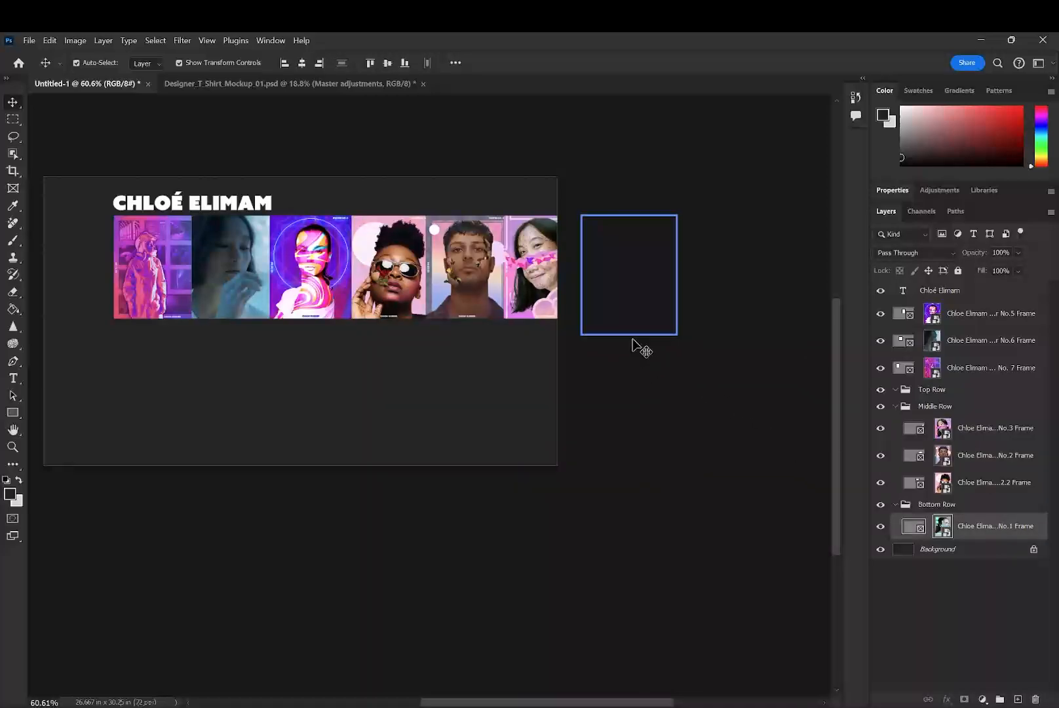
pyautogui.hotkey('ctrl', 't')
pyautogui.moveTo(627, 335); pyautogui.dragTo(630, 315)
pyautogui.hotkey('ctrl', ';')
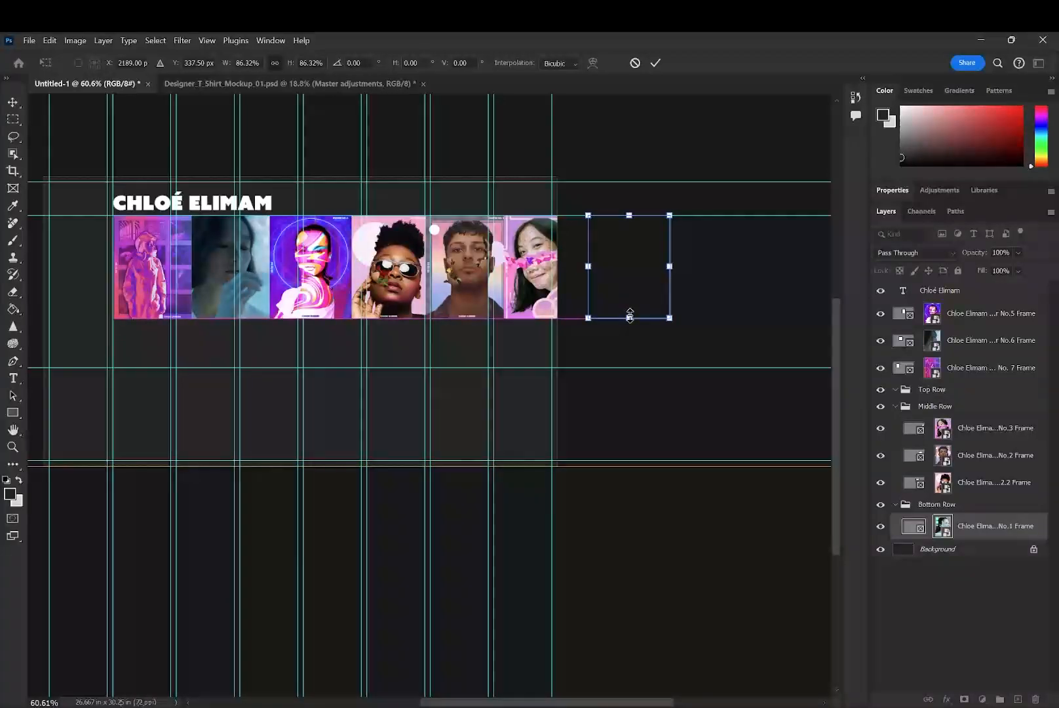
pyautogui.click(655, 63)
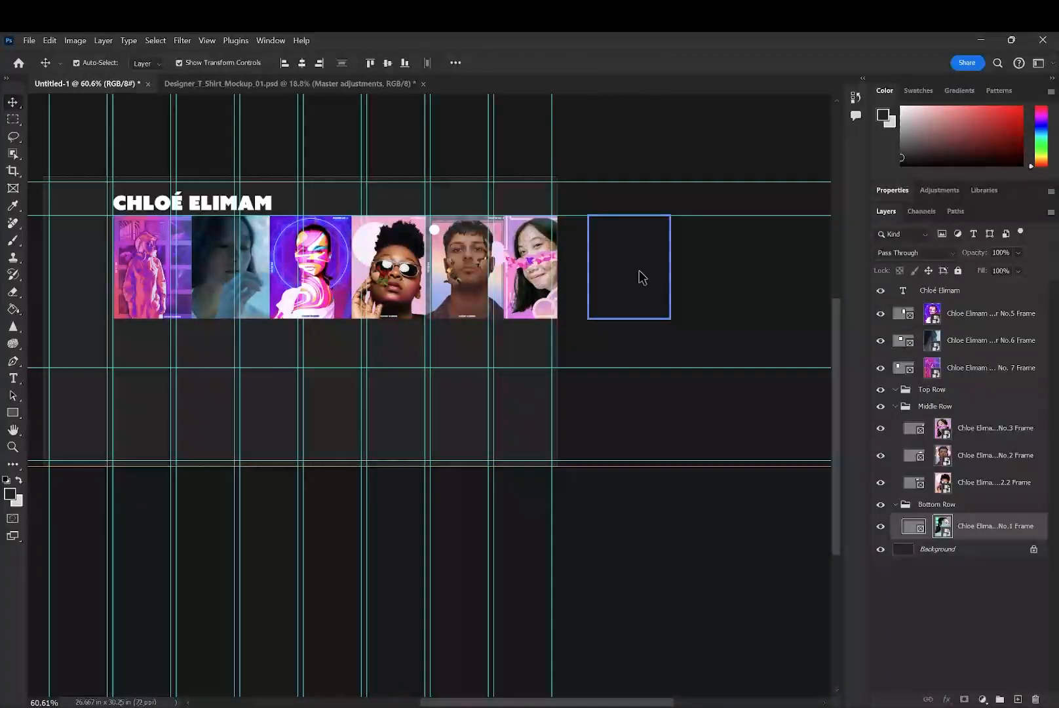
pyautogui.click(139, 257)
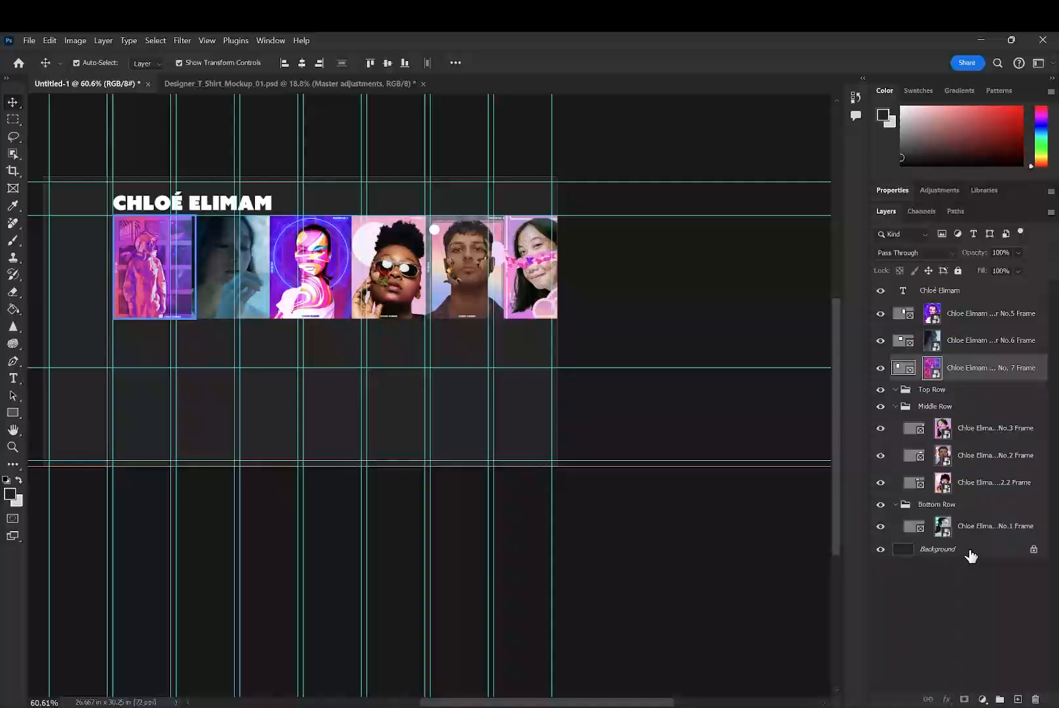
pyautogui.click(988, 525)
pyautogui.click(983, 488)
pyautogui.click(990, 533)
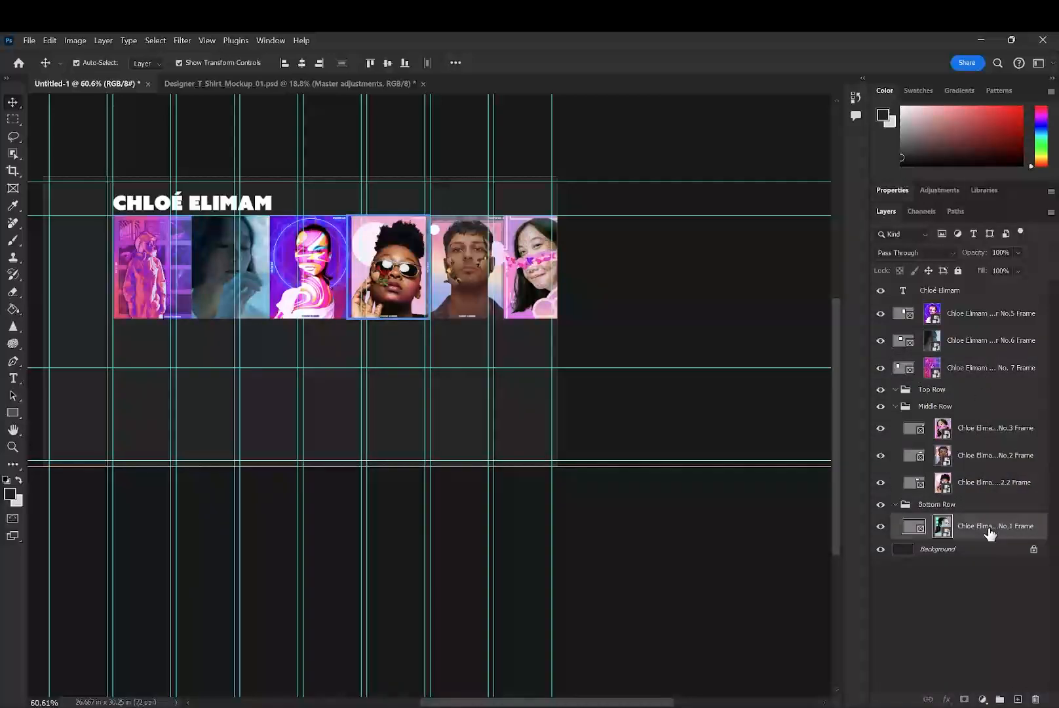
pyautogui.keyDown('ctrl'); pyautogui.click(987, 483); pyautogui.keyUp('ctrl')
pyautogui.keyDown('ctrl'); pyautogui.click(989, 456); pyautogui.keyUp('ctrl')
pyautogui.keyDown('ctrl'); pyautogui.click(989, 427); pyautogui.keyUp('ctrl')
pyautogui.keyDown('ctrl'); pyautogui.click(990, 368); pyautogui.keyUp('ctrl')
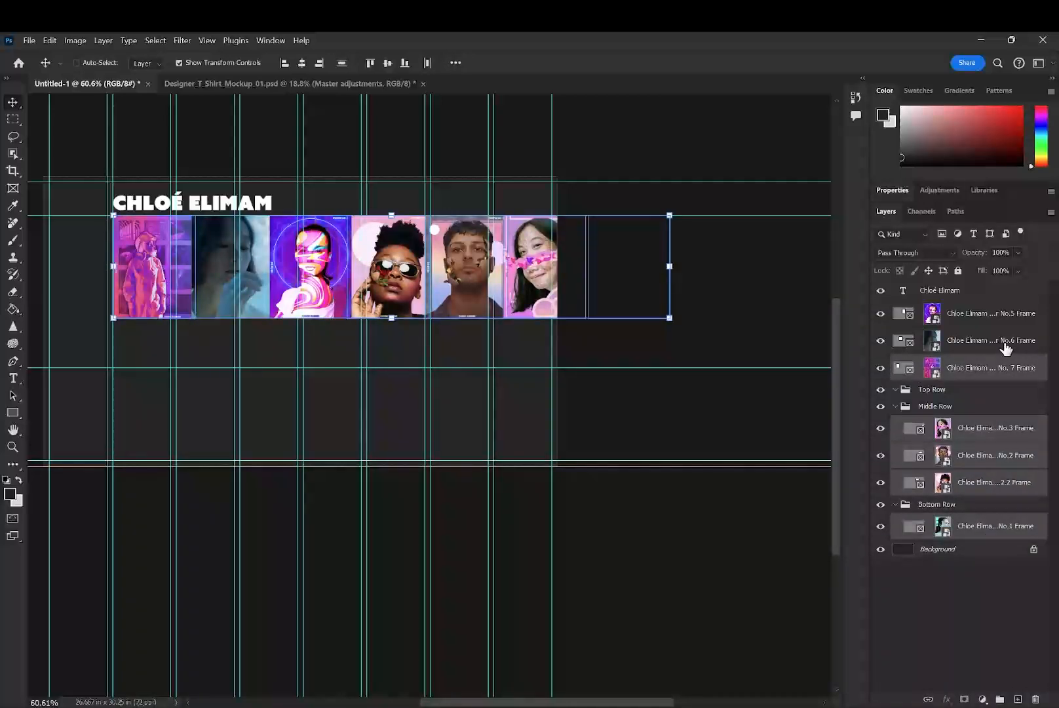
# - Delete the empty Top Row group
pyautogui.click(958, 389)
pyautogui.press('Delete')
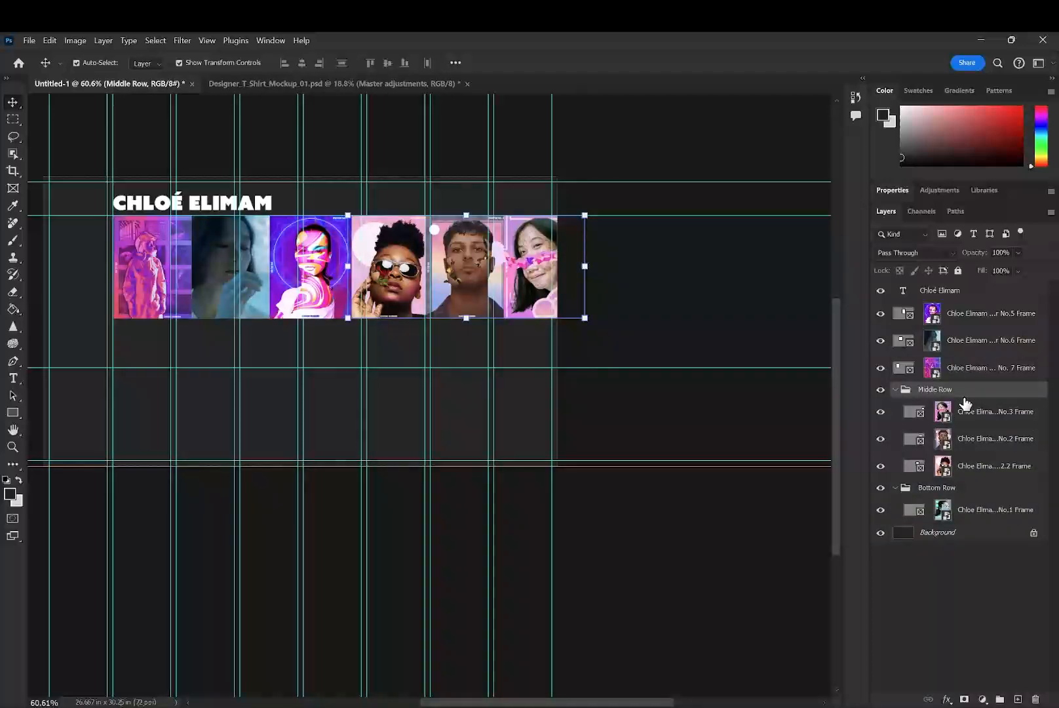
# - Try to take the three Middle Row frames out by deleting their group and pasting the frames, and undo it
pyautogui.click(967, 411)
pyautogui.keyDown('shift'); pyautogui.click(973, 470); pyautogui.keyUp('shift')
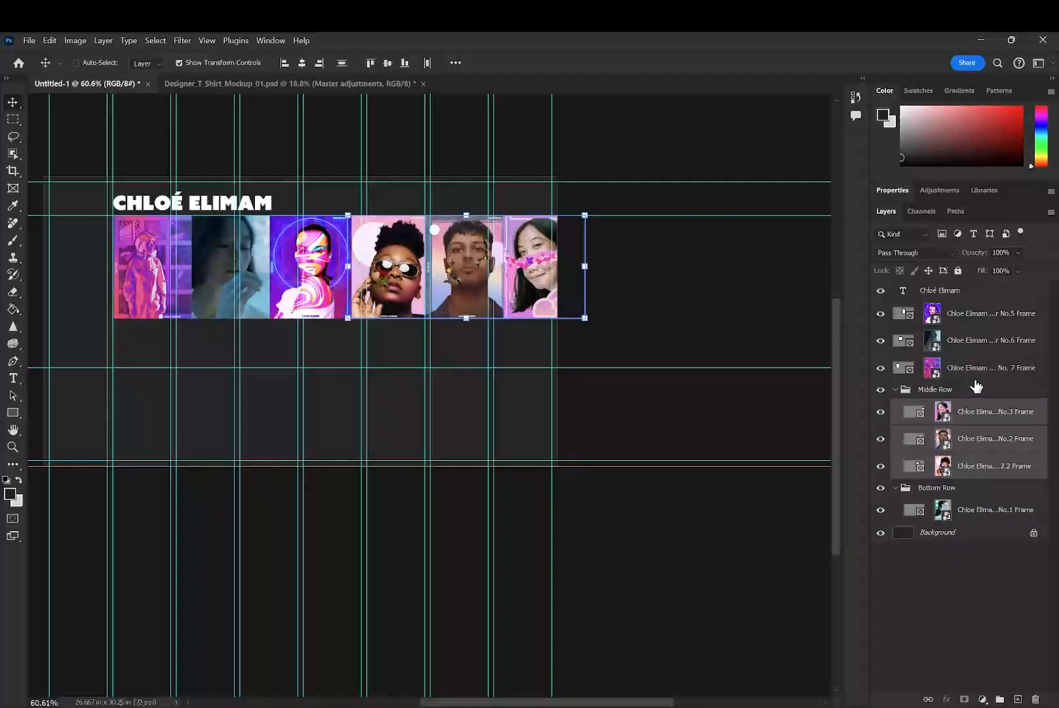
pyautogui.click(927, 395)
pyautogui.press('Delete')
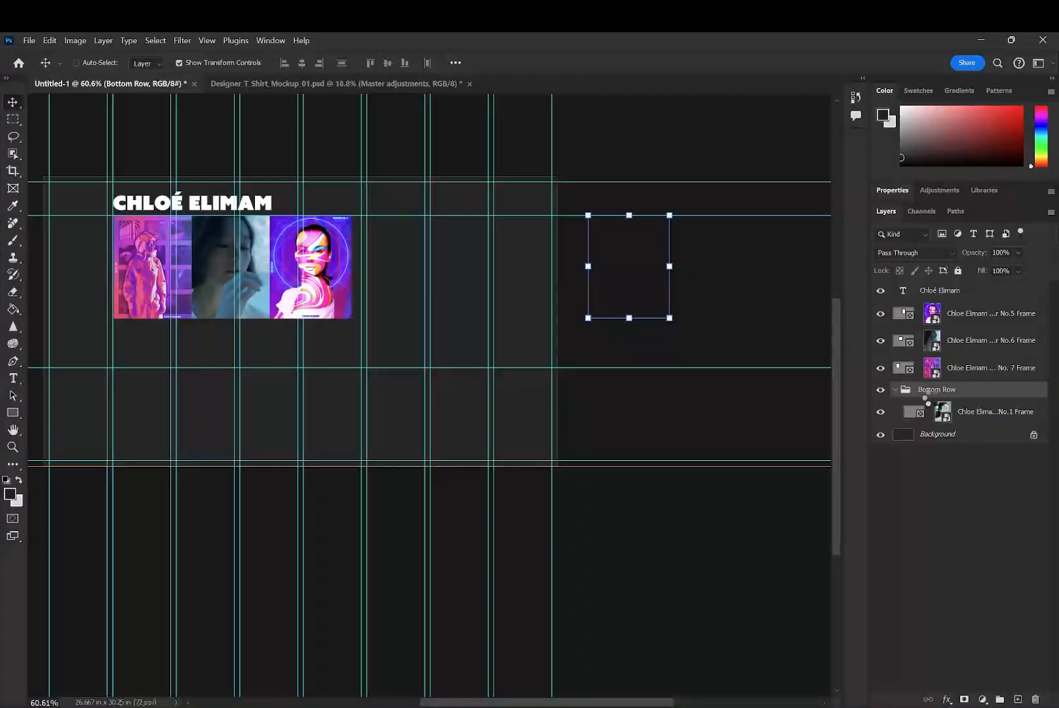
pyautogui.hotkey('ctrl', 'v')
pyautogui.hotkey('ctrl', 'z')
pyautogui.hotkey('ctrl', 'z')
# - Copy the three Middle Row frames, paste them ungrouped above the No. 7 frame, and delete the Middle Row group
pyautogui.click(982, 467)
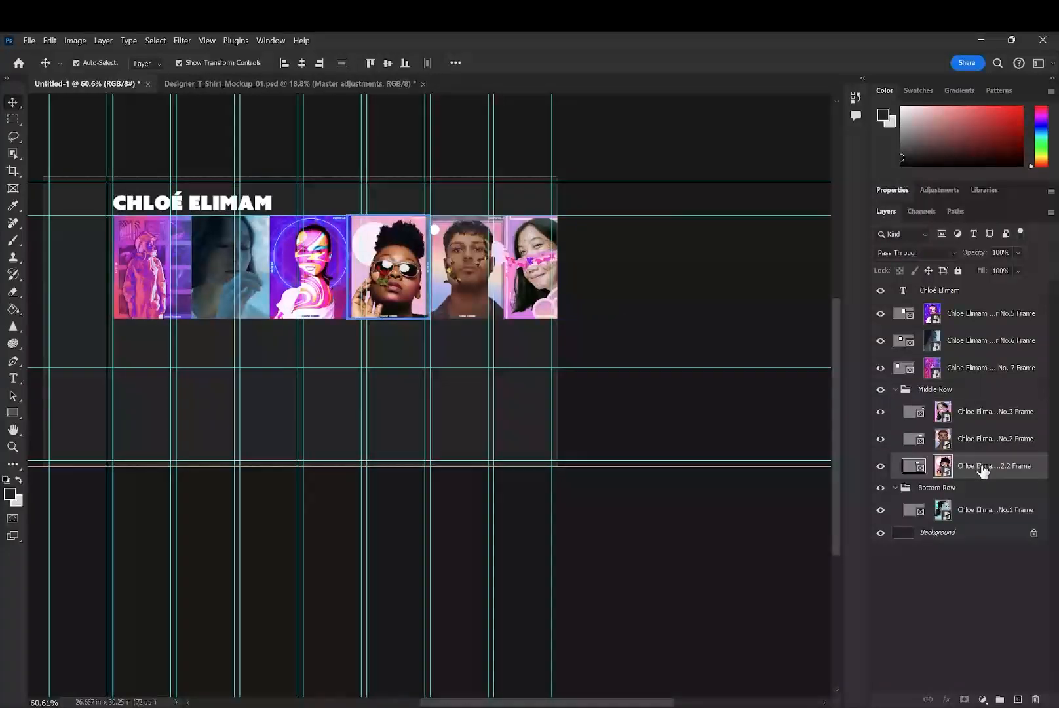
pyautogui.keyDown('shift'); pyautogui.click(984, 419); pyautogui.keyUp('shift')
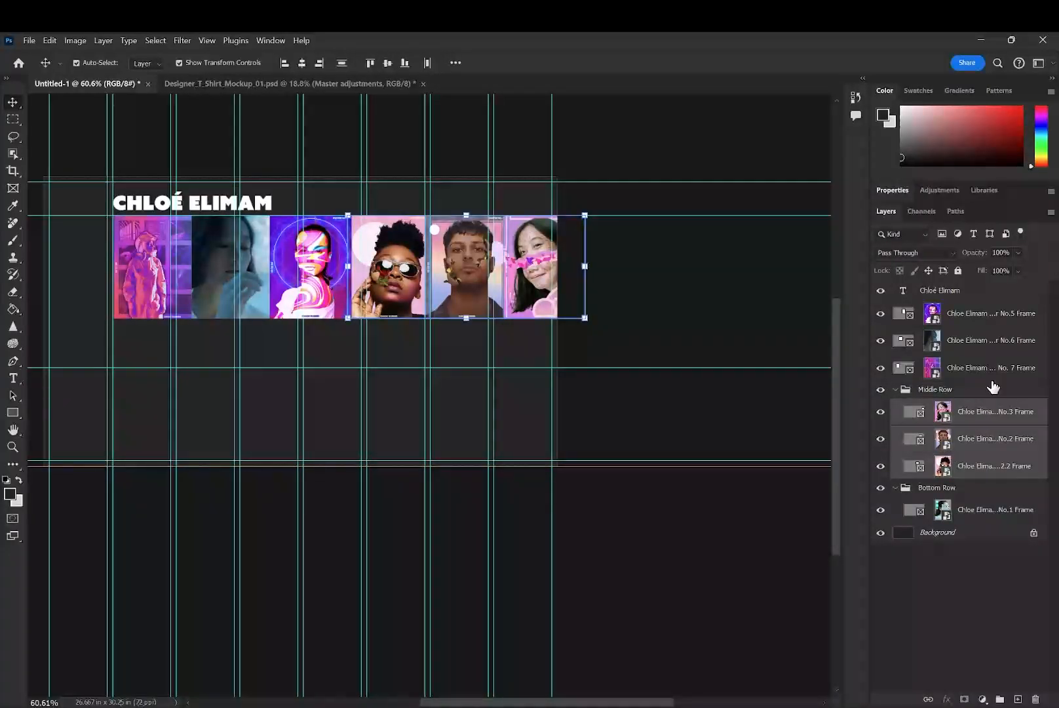
pyautogui.click(996, 368)
pyautogui.hotkey('ctrl', 'v')
pyautogui.click(966, 470)
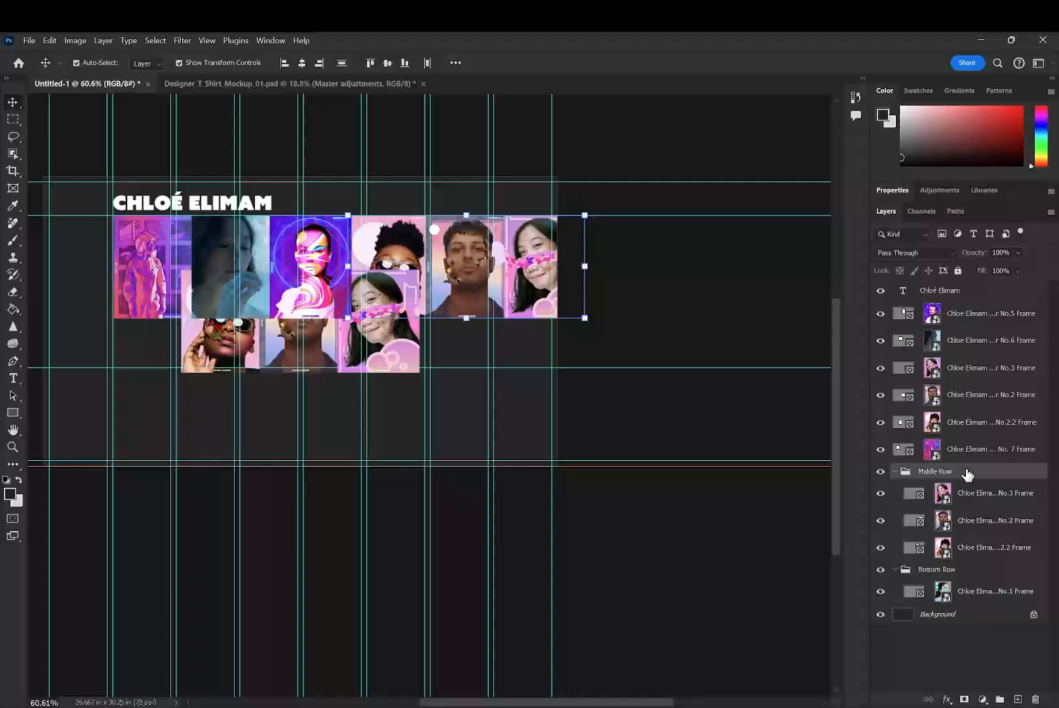
pyautogui.press('Delete')
# - Paste a copy of the Bottom Row's No.1 frame ungrouped above the No. 7 frame, and delete the Bottom Row group
pyautogui.click(965, 485)
pyautogui.hotkey('ctrl', 'v')
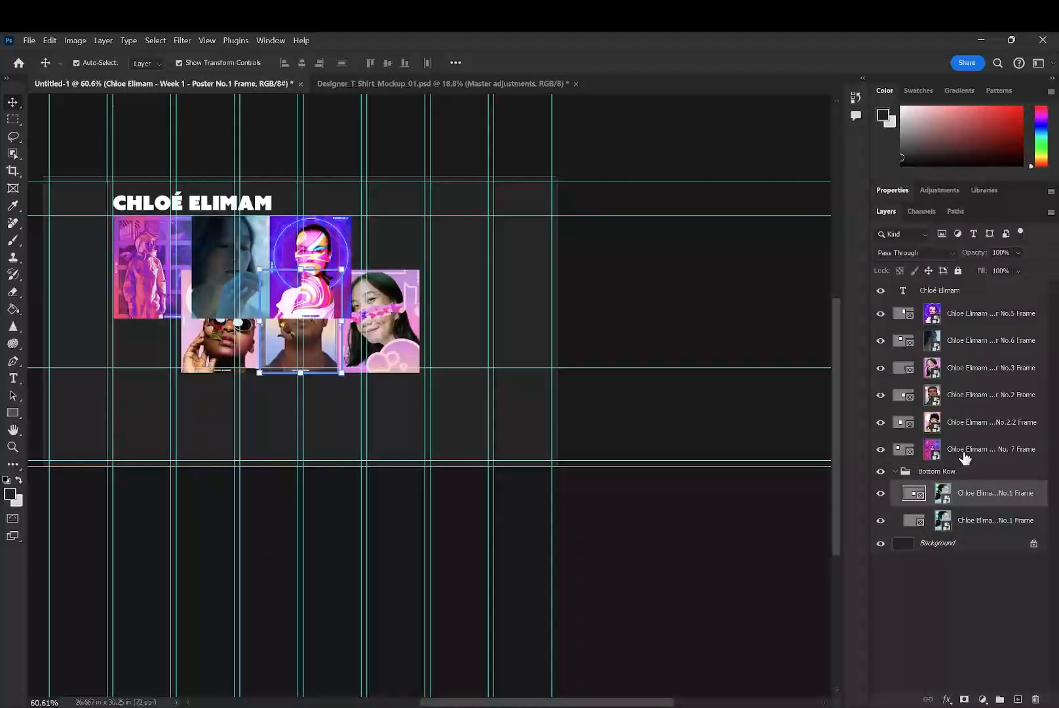
pyautogui.hotkey('ctrl', 'x')
pyautogui.click(969, 458)
pyautogui.hotkey('ctrl', 'v')
pyautogui.click(963, 498)
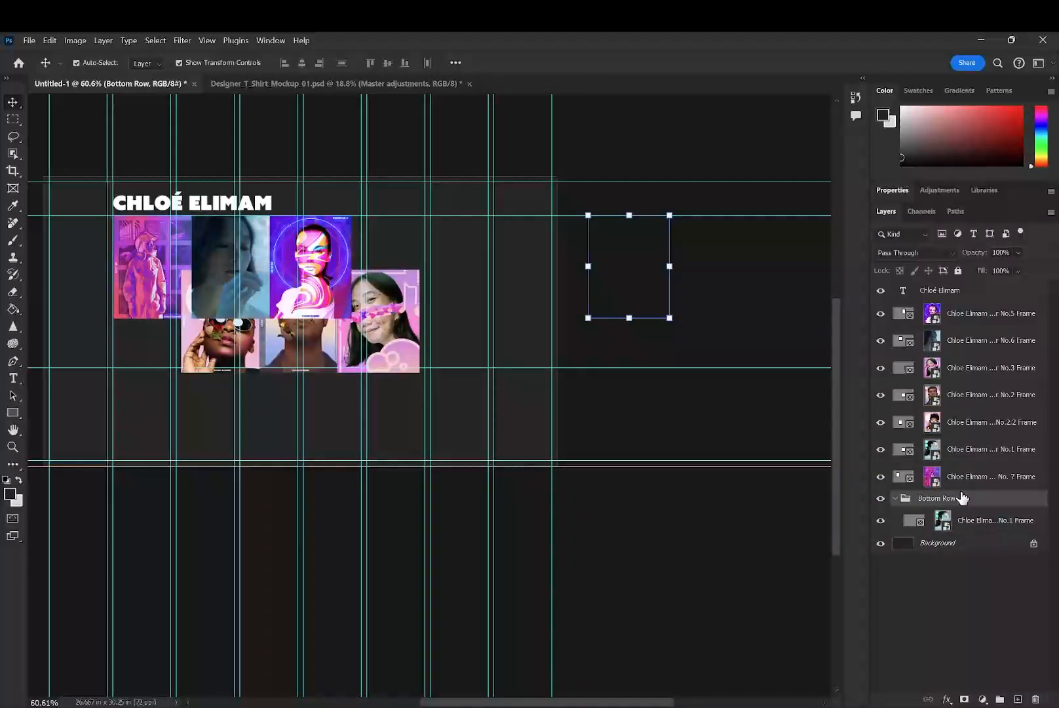
pyautogui.press('Delete')
pyautogui.click(960, 477)
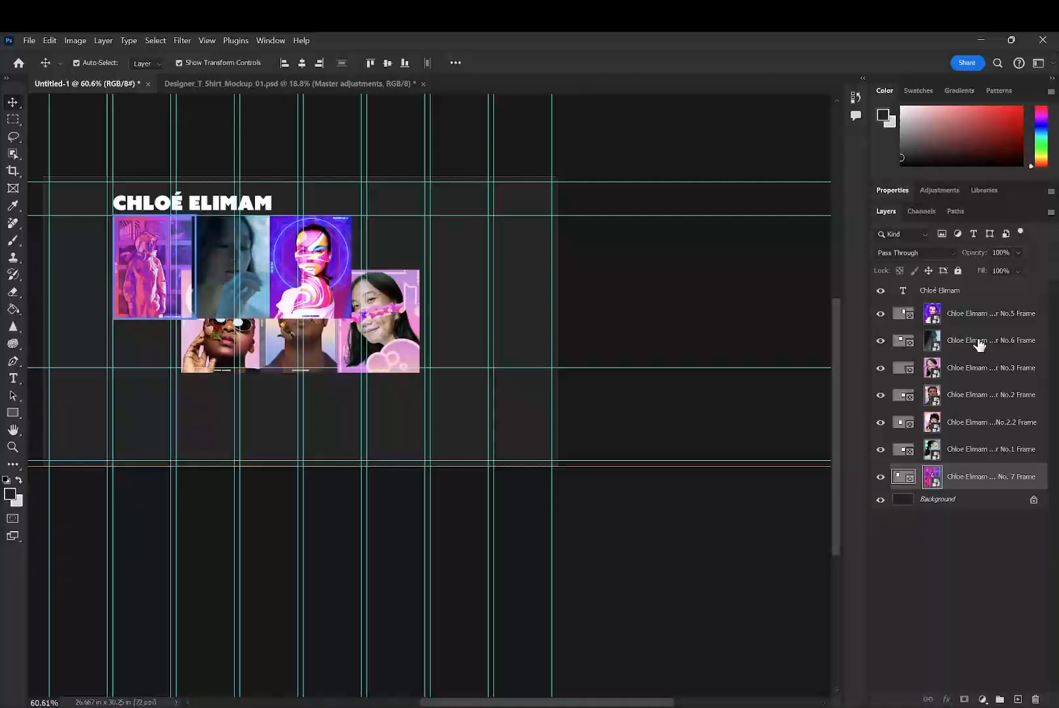
pyautogui.keyDown('shift'); pyautogui.click(976, 316); pyautogui.keyUp('shift')
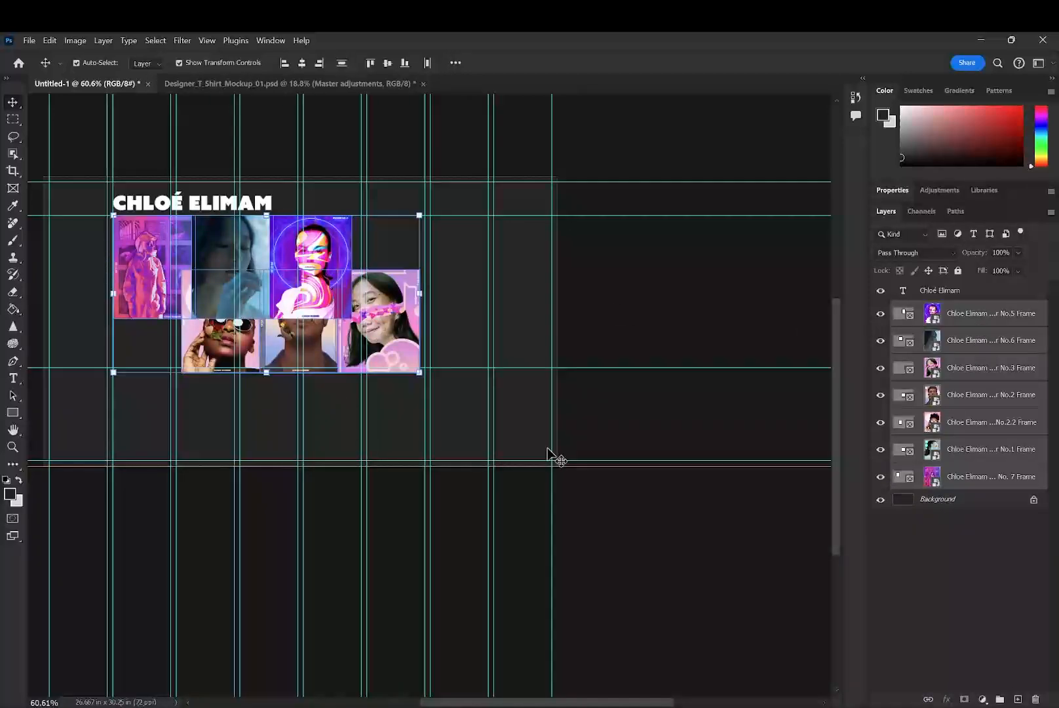
pyautogui.click(647, 542)
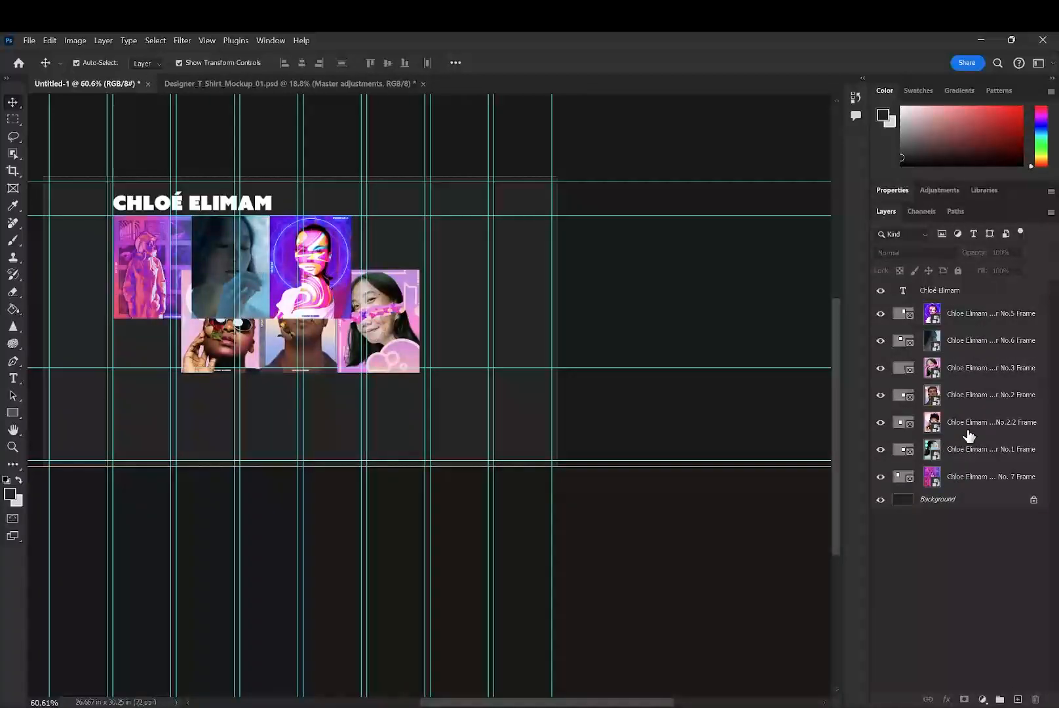
pyautogui.click(983, 321)
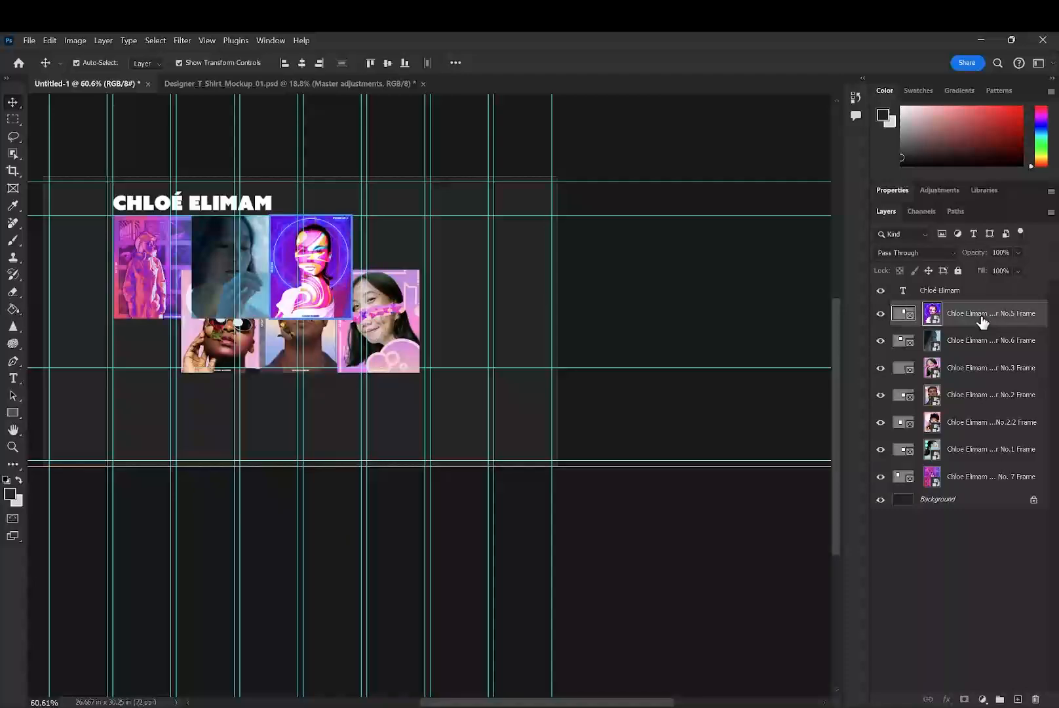
pyautogui.click(980, 475)
# - Space out the No.6 and No.5 frames, and spread the No.3, No.2.2, No.2 and No.1 frames after them in the same row
pyautogui.moveTo(207, 271)
pyautogui.mouseDown()
pyautogui.moveTo(228, 265)
pyautogui.moveTo(219, 270)
pyautogui.mouseUp()
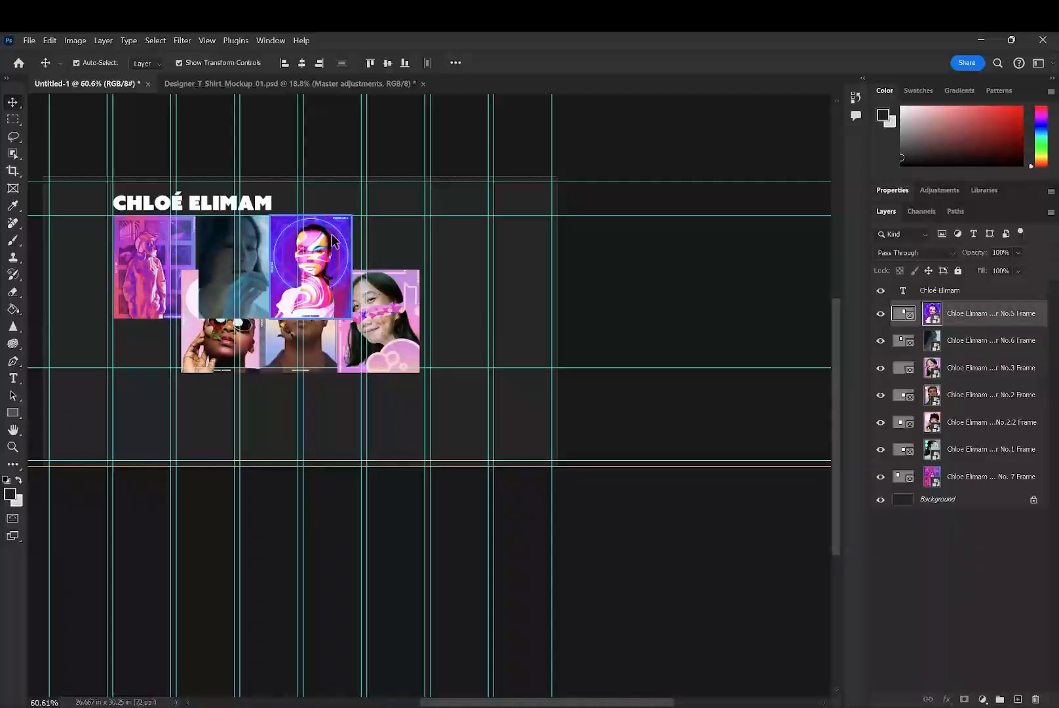
pyautogui.moveTo(295, 251); pyautogui.dragTo(310, 251)
pyautogui.moveTo(388, 289); pyautogui.dragTo(421, 238)
pyautogui.moveTo(297, 323); pyautogui.dragTo(505, 264)
pyautogui.moveTo(283, 355); pyautogui.dragTo(576, 296)
pyautogui.moveTo(249, 365); pyautogui.dragTo(482, 286)
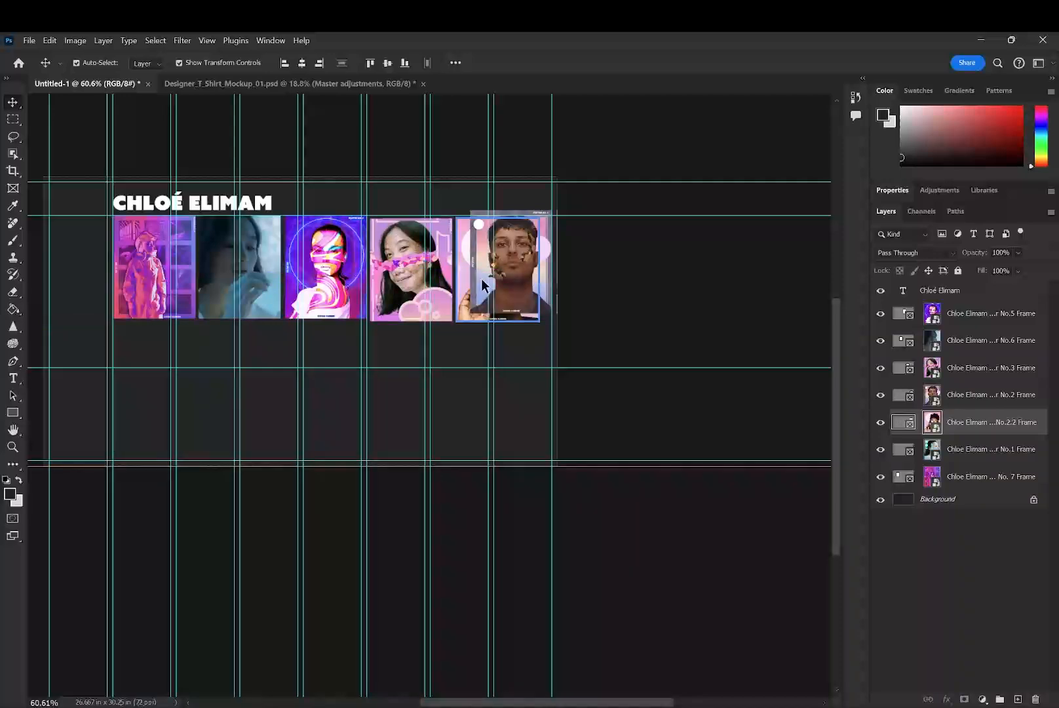
# - Try to scale all seven poster frames together to 83.45% so the row ends at the outer margin guide
pyautogui.click(923, 489)
pyautogui.keyDown('shift'); pyautogui.click(932, 317); pyautogui.keyUp('shift')
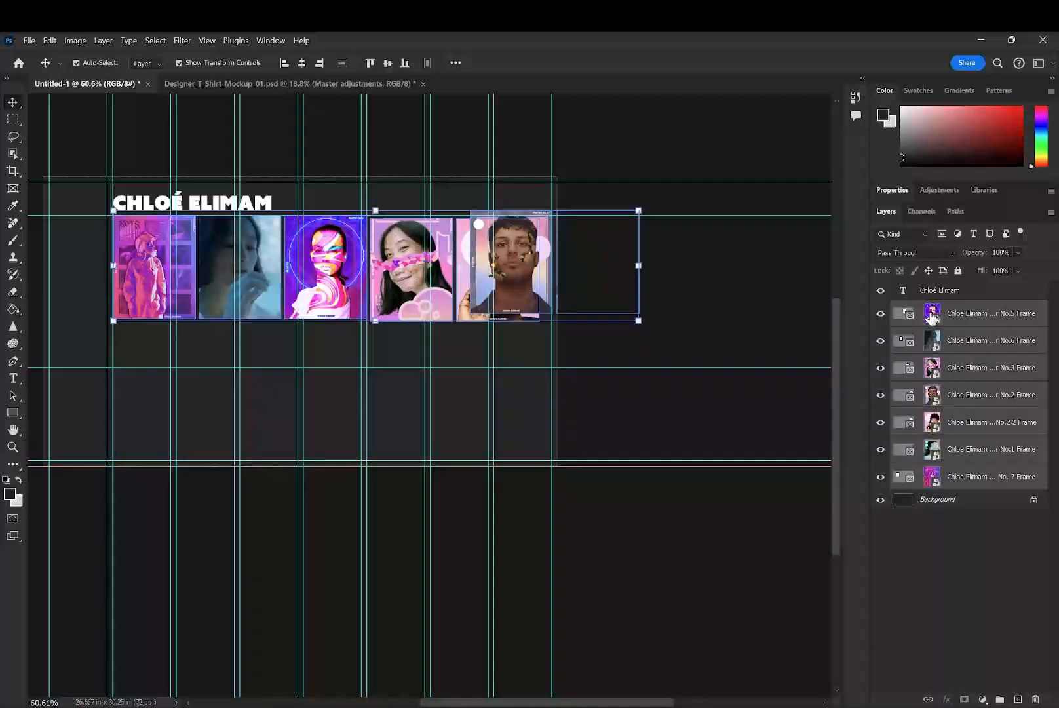
pyautogui.hotkey('ctrl', 't')
pyautogui.moveTo(639, 266); pyautogui.dragTo(551, 262)
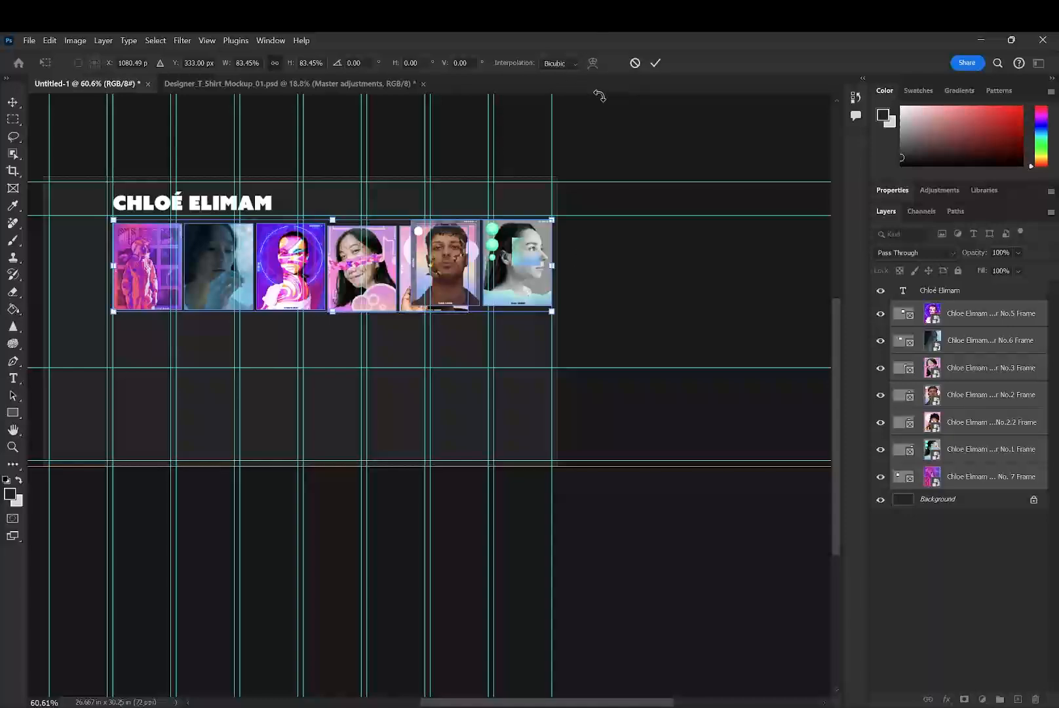
pyautogui.click(634, 63)
pyautogui.click(164, 335)
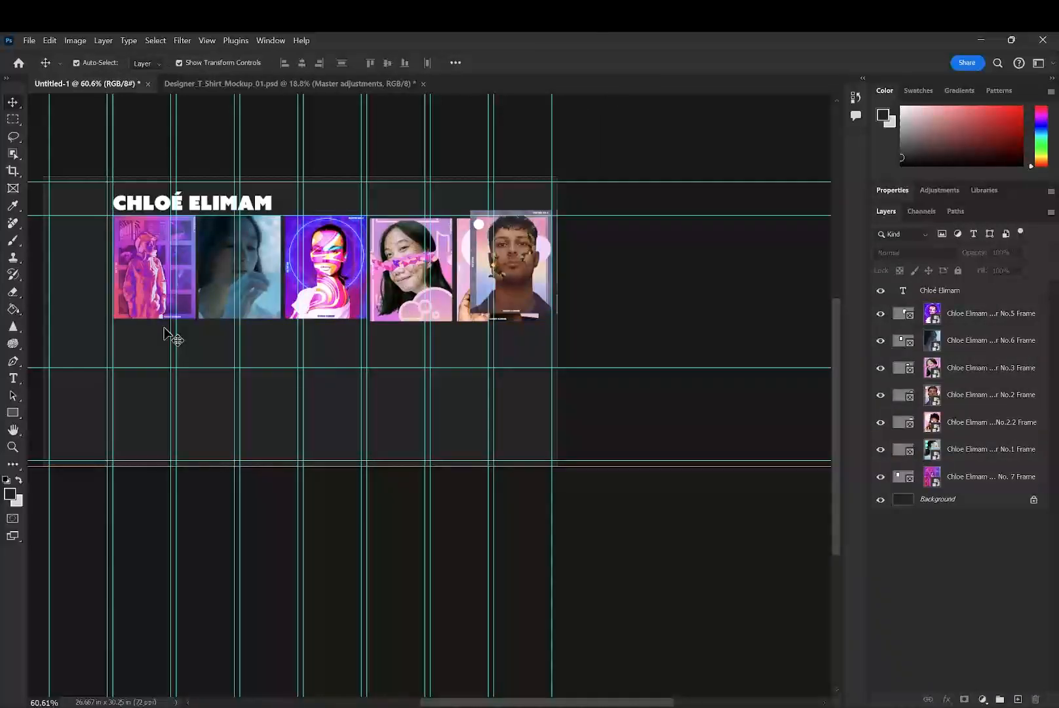
# - Hide the guides and move the No.2.2 and No.2 poster frames into a second row beneath the No. 7 and No.6 frames
pyautogui.hotkey('ctrl', ';')
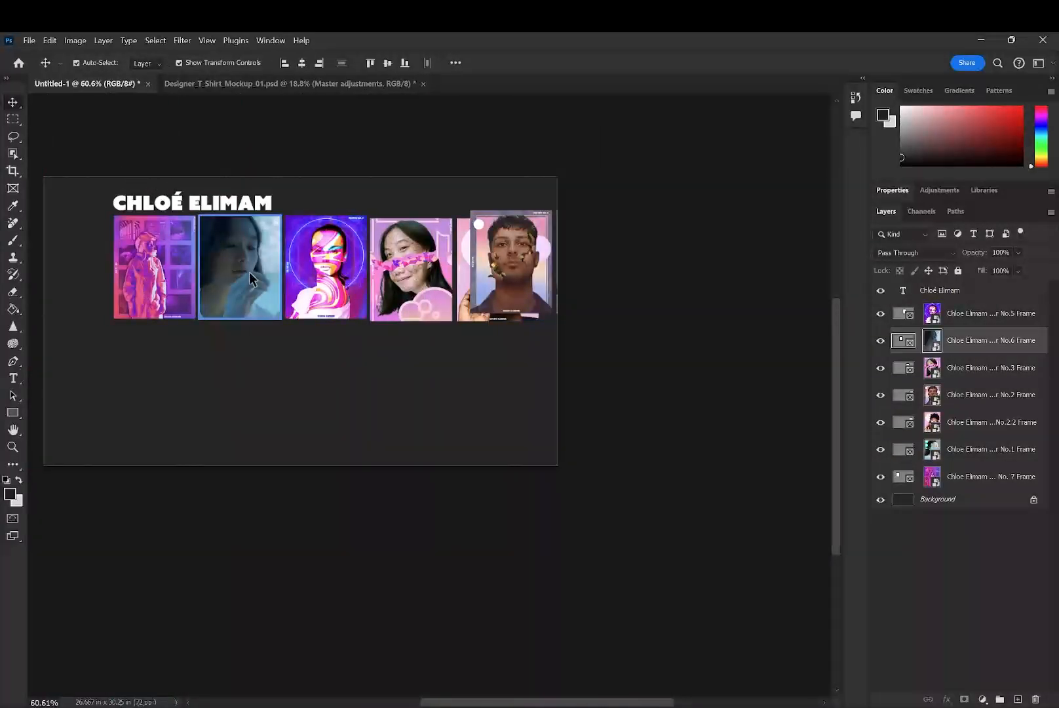
pyautogui.click(438, 274)
pyautogui.moveTo(475, 292); pyautogui.dragTo(118, 411)
pyautogui.moveTo(117, 404); pyautogui.dragTo(119, 400)
pyautogui.moveTo(532, 263); pyautogui.dragTo(259, 376)
pyautogui.click(371, 373)
# - Move the No.1 poster frame into the second row, directly beneath the No.3 frame
pyautogui.moveTo(574, 297); pyautogui.dragTo(366, 402)
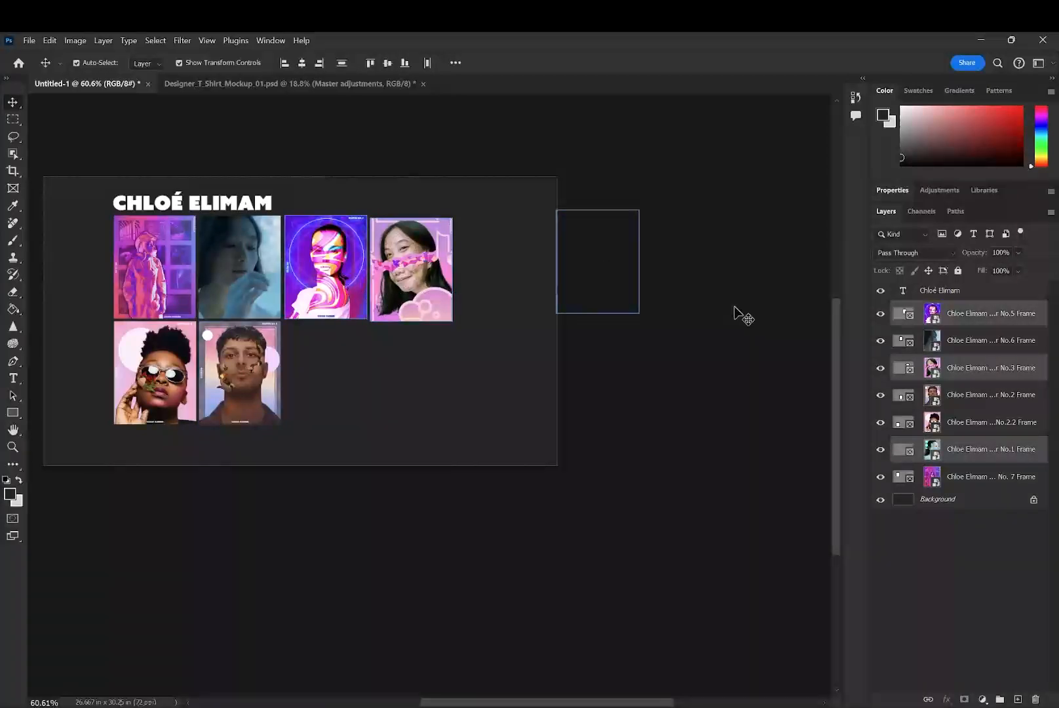
pyautogui.click(920, 455)
pyautogui.moveTo(622, 268); pyautogui.dragTo(515, 256)
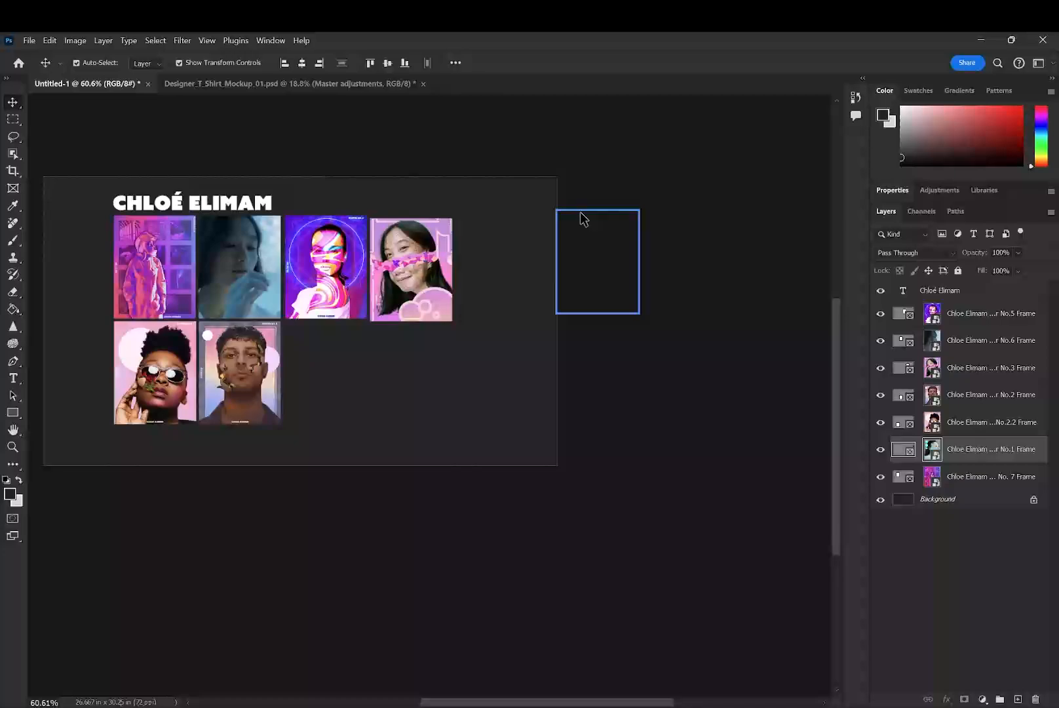
pyautogui.hotkey('ctrl', 't')
pyautogui.moveTo(598, 239); pyautogui.dragTo(414, 351)
pyautogui.press('Return')
pyautogui.click(977, 422)
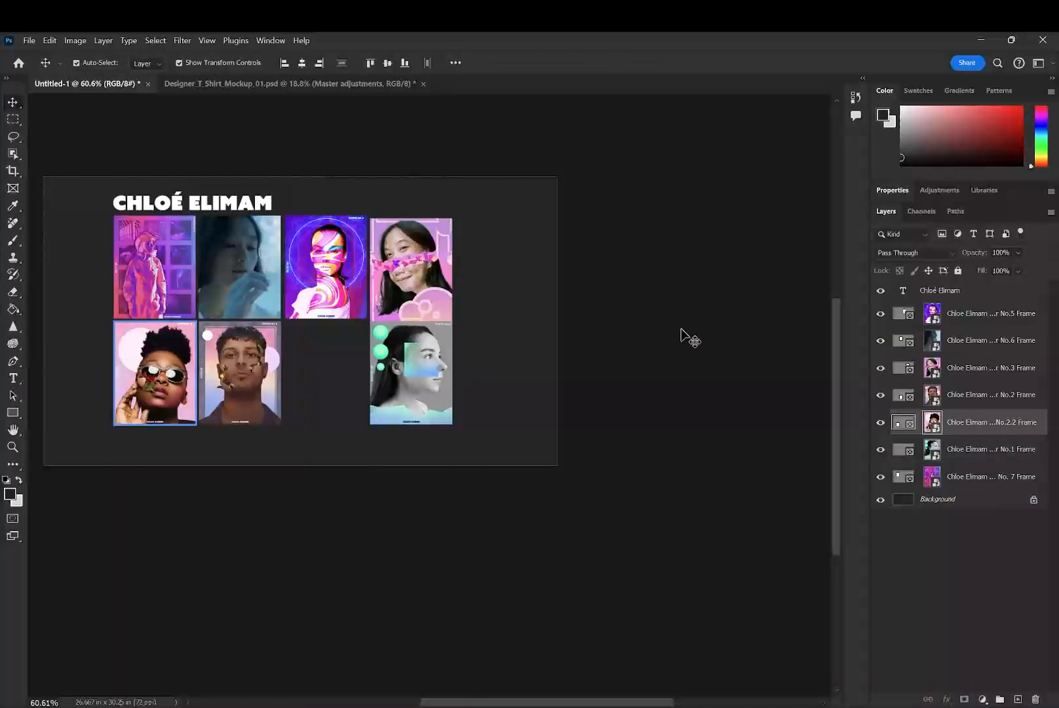
pyautogui.hotkey('ctrl', 't')
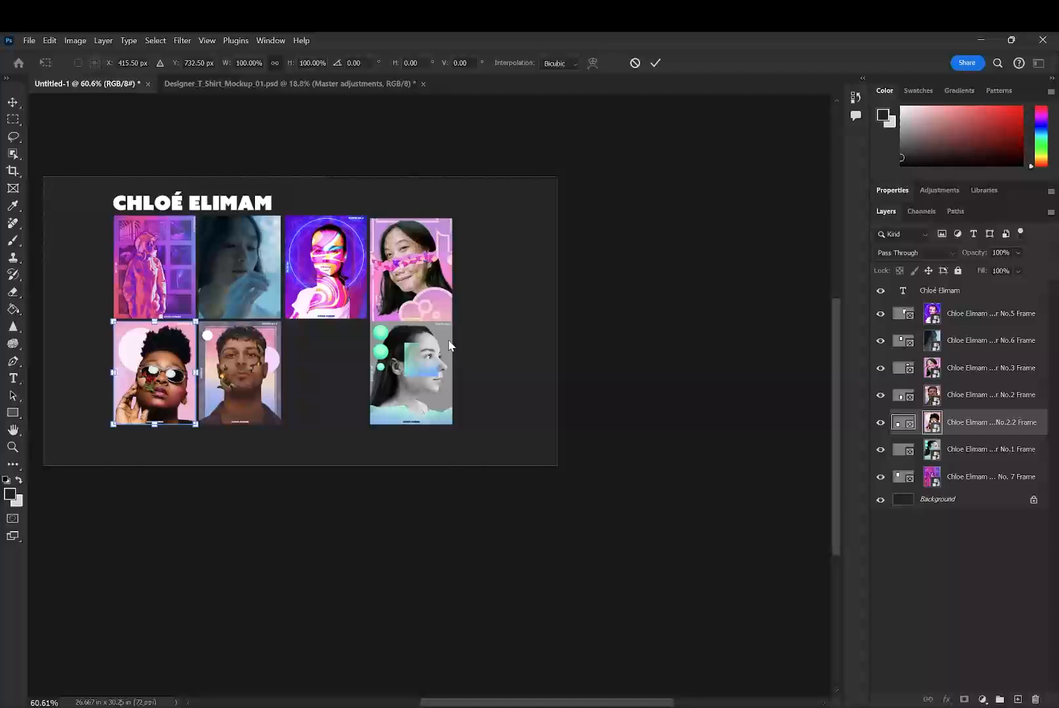
pyautogui.click(911, 404)
pyautogui.click(979, 371)
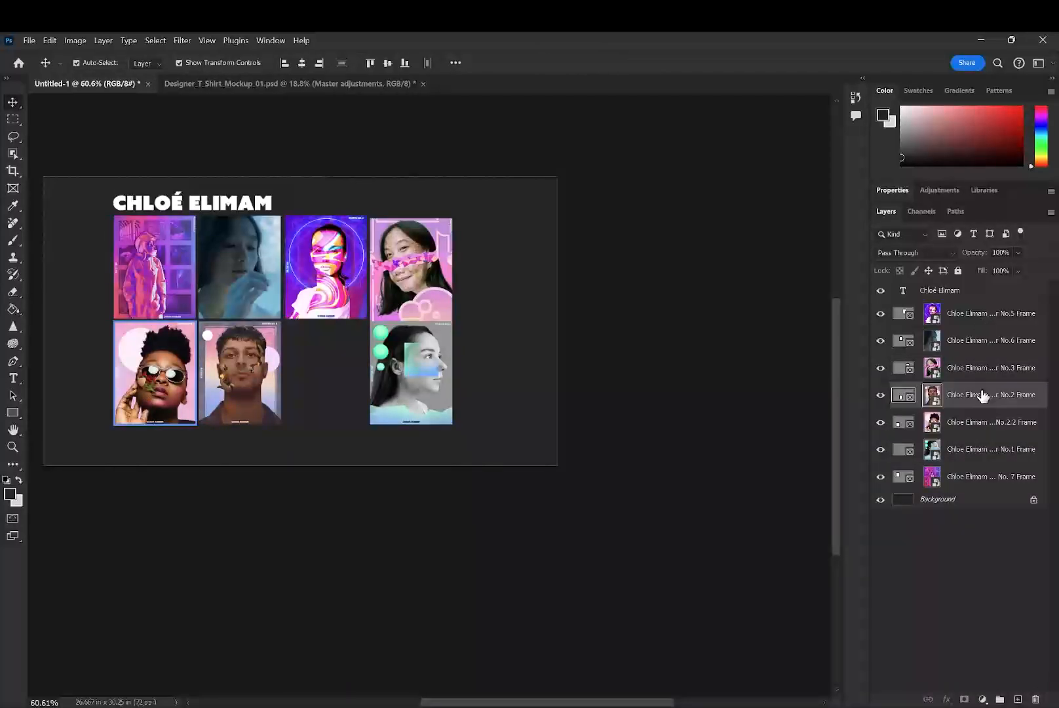
# - Try to move the No.5 poster frame down into the gap in the second row, and undo the move
pyautogui.click(989, 316)
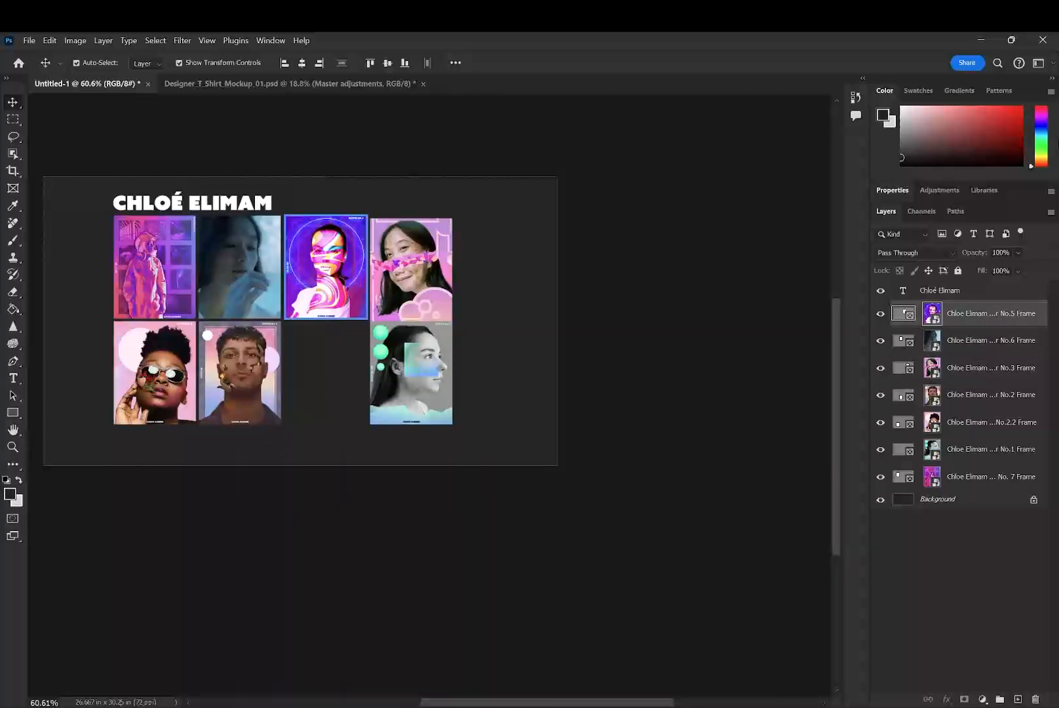
pyautogui.moveTo(421, 211); pyautogui.dragTo(352, 393)
pyautogui.moveTo(342, 247); pyautogui.dragTo(355, 400)
pyautogui.hotkey('ctrl', 'z')
pyautogui.hotkey('ctrl', 'z')
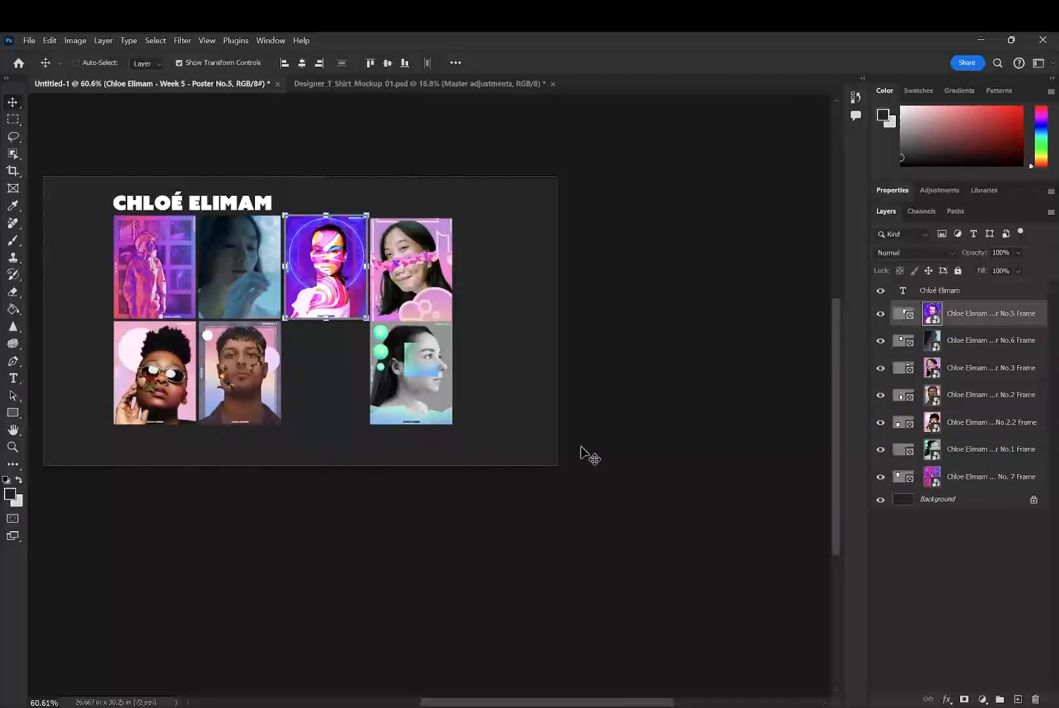
# - Draw a poster-sized frame in the second-row gap beneath the No.5 frame, and place the Poster No.4 image inside it
pyautogui.click(13, 189)
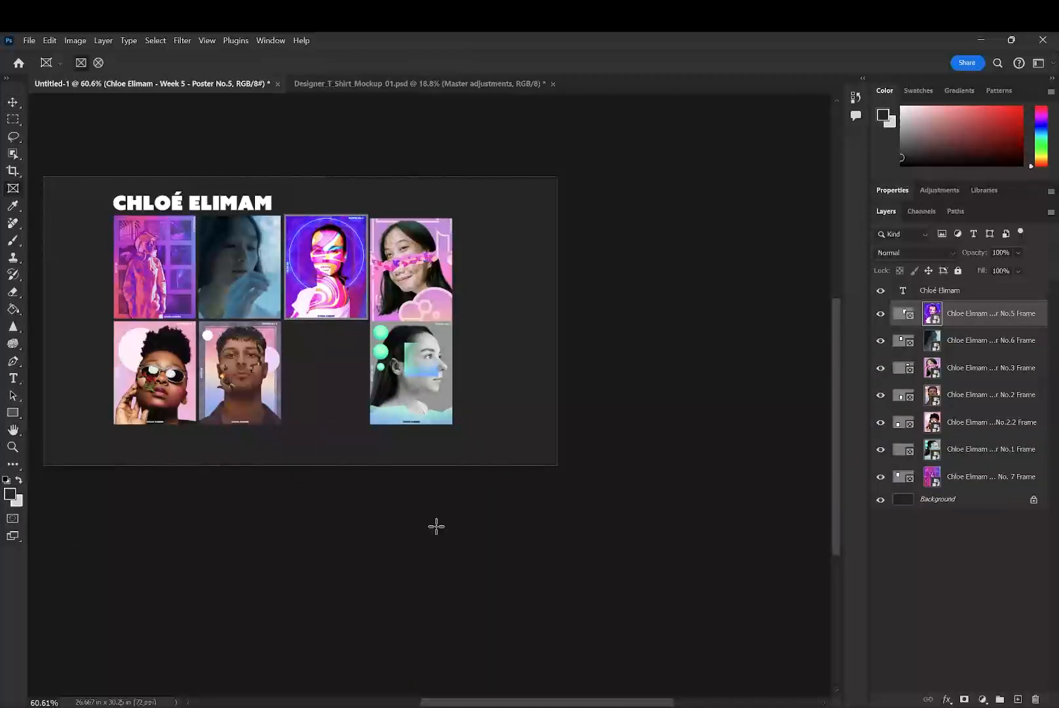
pyautogui.scroll(5, 288, 423)
pyautogui.moveTo(294, 420); pyautogui.dragTo(503, 158)
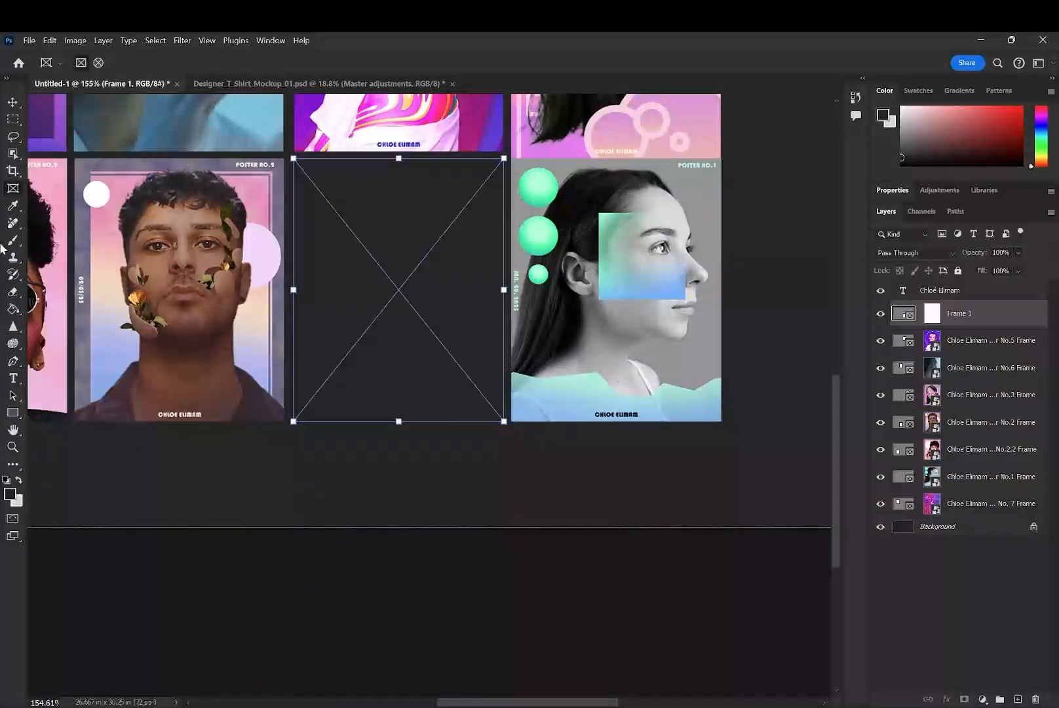
pyautogui.click(12, 103)
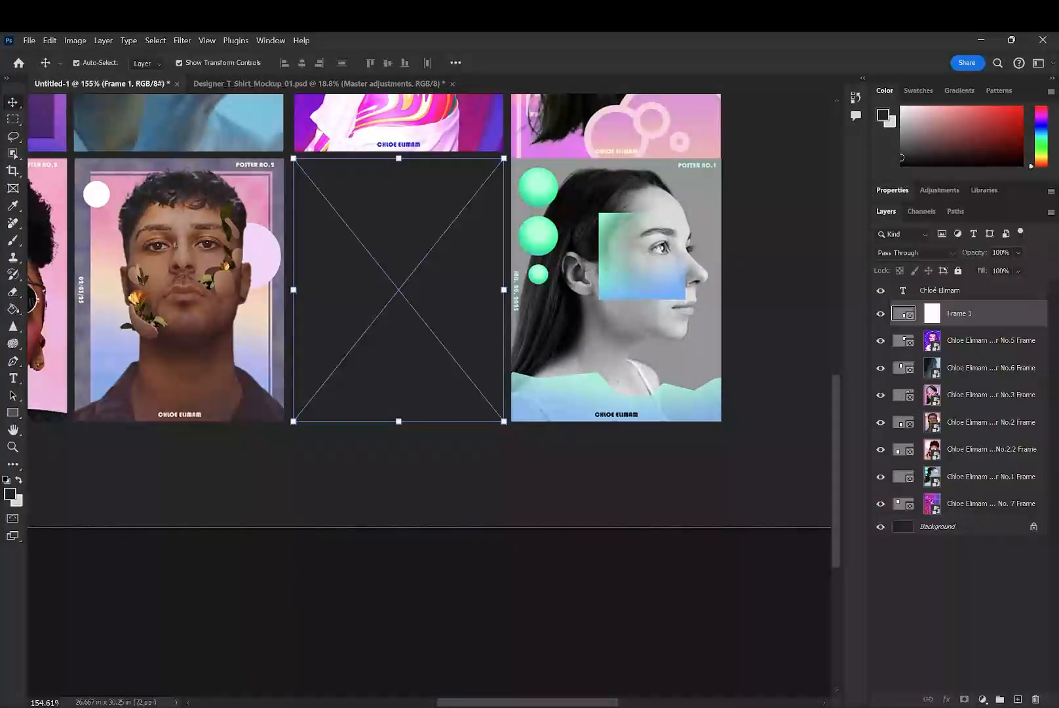
pyautogui.moveTo(412, 217); pyautogui.dragTo(482, 328)
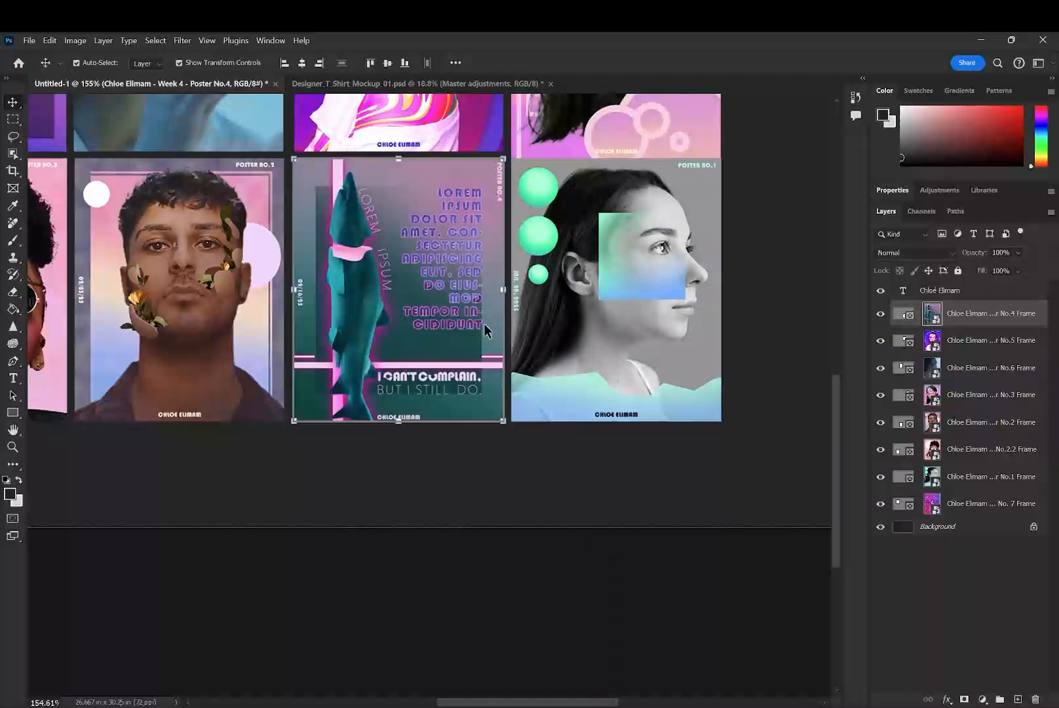
# - Nudge the No.3 poster frame up so its edges line up with the other frames in the first row
pyautogui.scroll(-2, 532, 313)
pyautogui.scroll(-3, 531, 312)
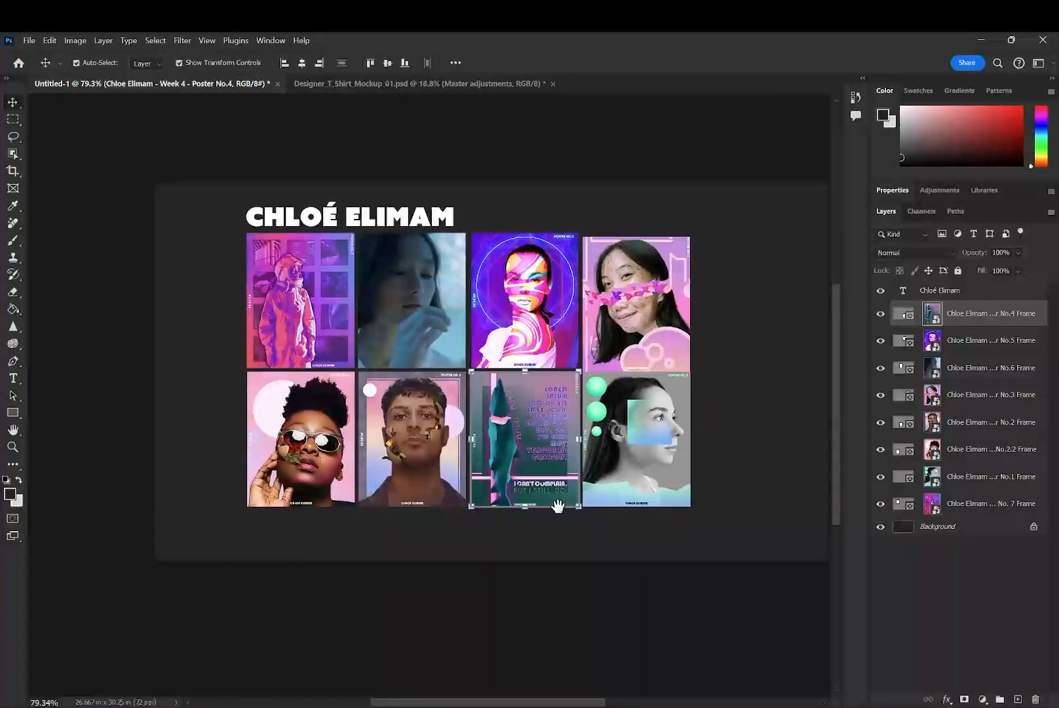
pyautogui.click(249, 430)
pyautogui.moveTo(567, 302); pyautogui.dragTo(598, 292)
pyautogui.click(733, 306)
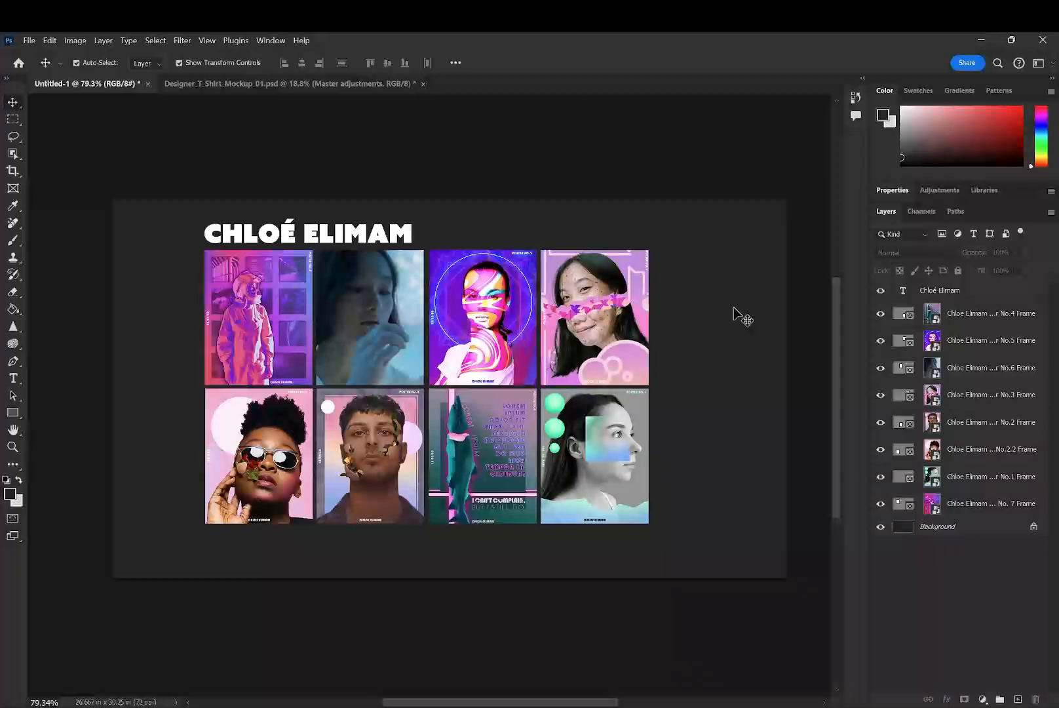
# - Select all eight poster frames and scale them together to 129.63%, filling the area from the second column to the outer margin guide
pyautogui.click(613, 431)
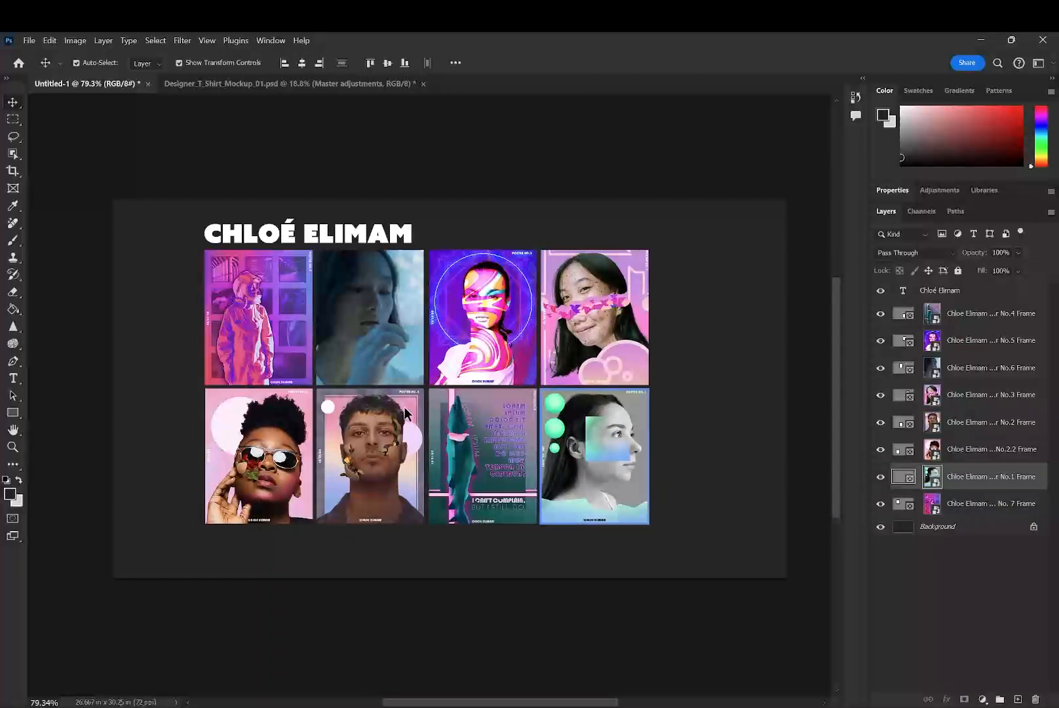
pyautogui.click(270, 342)
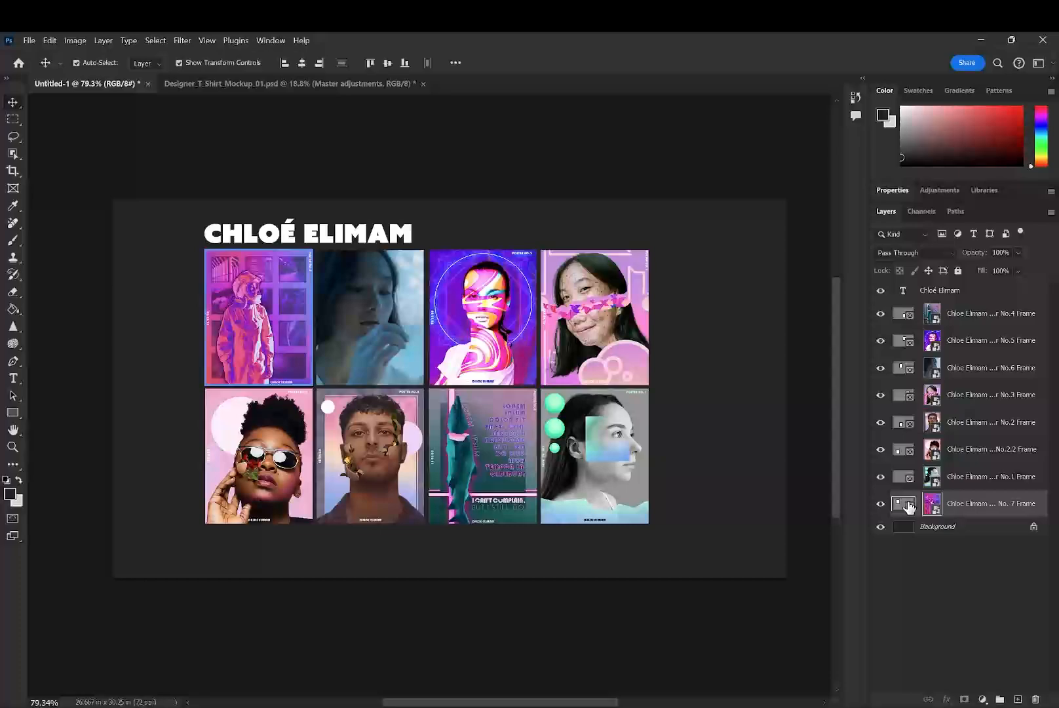
pyautogui.keyDown('shift'); pyautogui.click(997, 327); pyautogui.keyUp('shift')
pyautogui.moveTo(688, 394); pyautogui.dragTo(551, 352)
pyautogui.moveTo(298, 439); pyautogui.dragTo(473, 427)
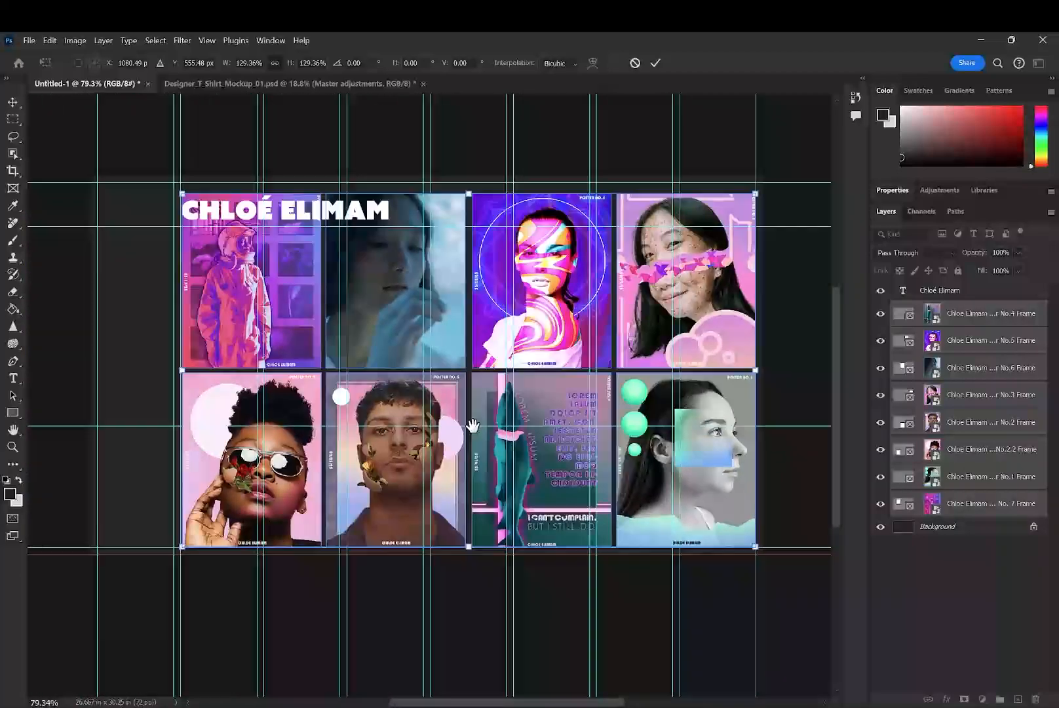
pyautogui.moveTo(181, 370); pyautogui.dragTo(180, 369)
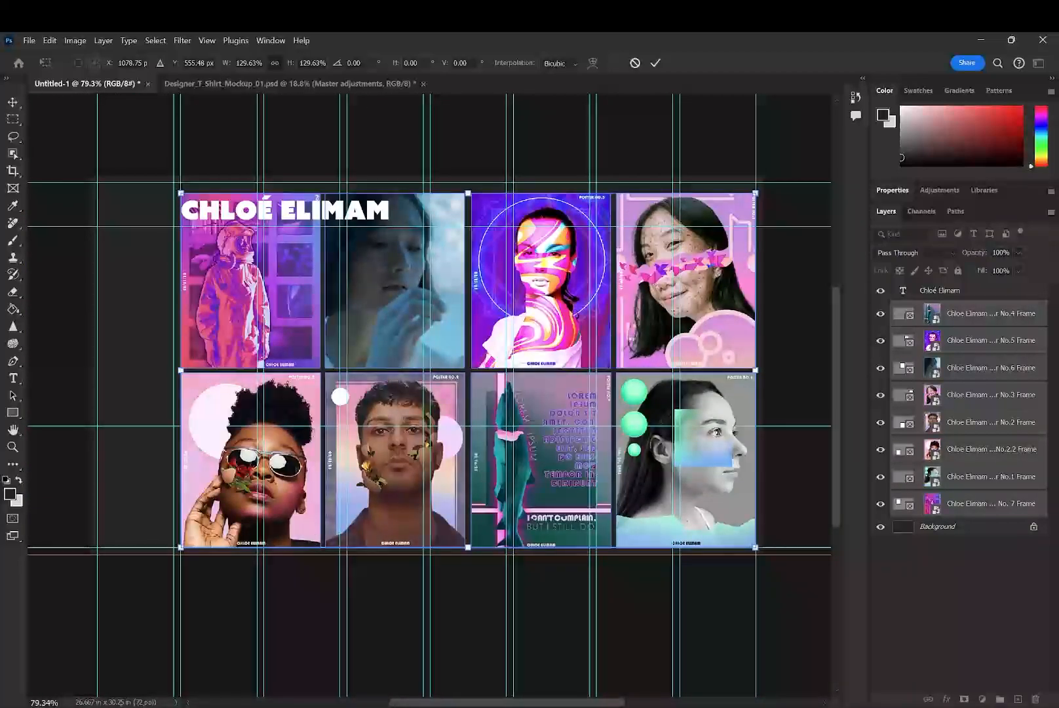
pyautogui.press('Return')
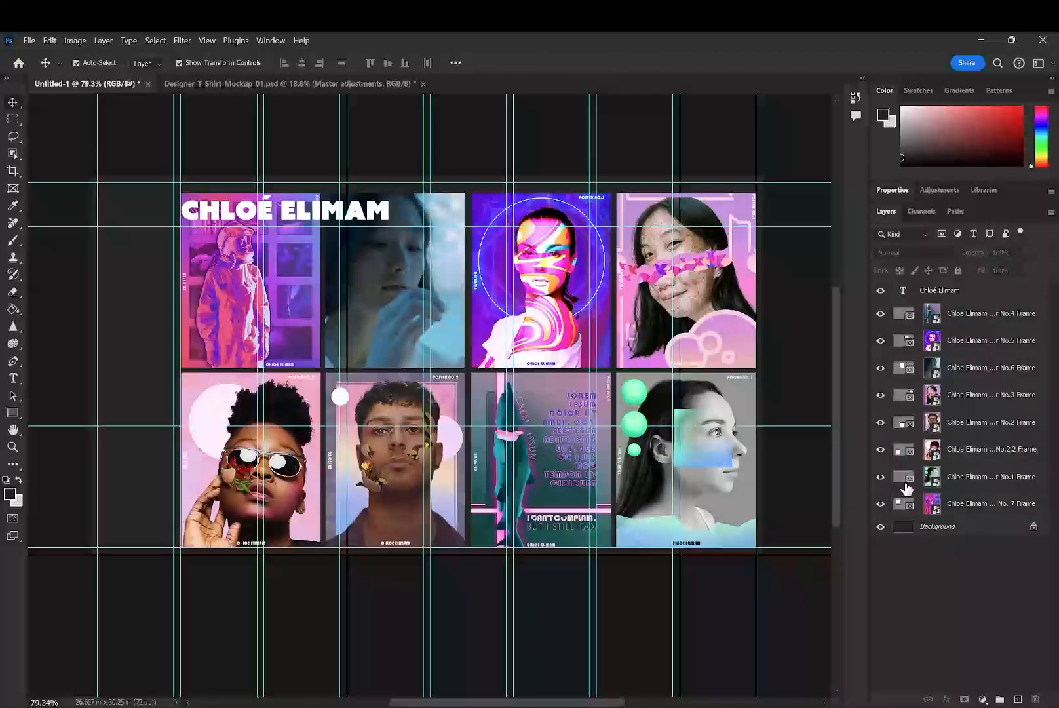
# - Scale the name header to 36.51% and place it in the first guide column beside the No. 7 frame
pyautogui.moveTo(314, 211); pyautogui.dragTo(227, 209)
pyautogui.hotkey('ctrl', 't')
pyautogui.moveTo(308, 208); pyautogui.dragTo(175, 207)
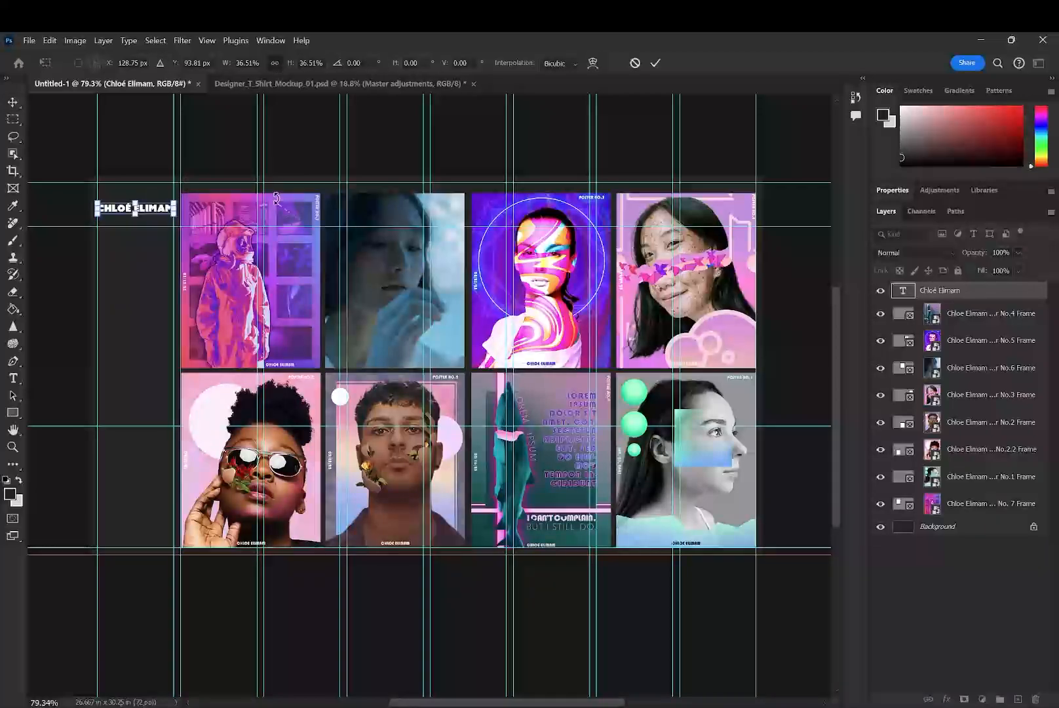
pyautogui.click(654, 63)
# - Break the name header onto two centered lines and scale it to 189.35% to span the first guide column
pyautogui.doubleClick(136, 208)
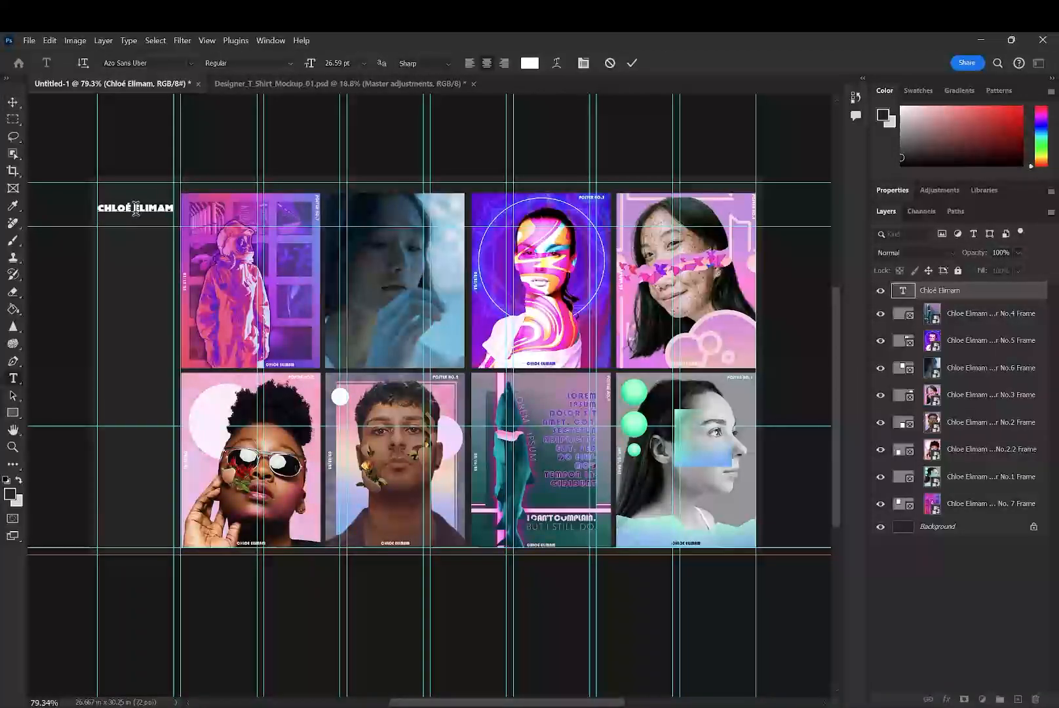
pyautogui.click(13, 103)
pyautogui.moveTo(136, 202); pyautogui.dragTo(135, 182)
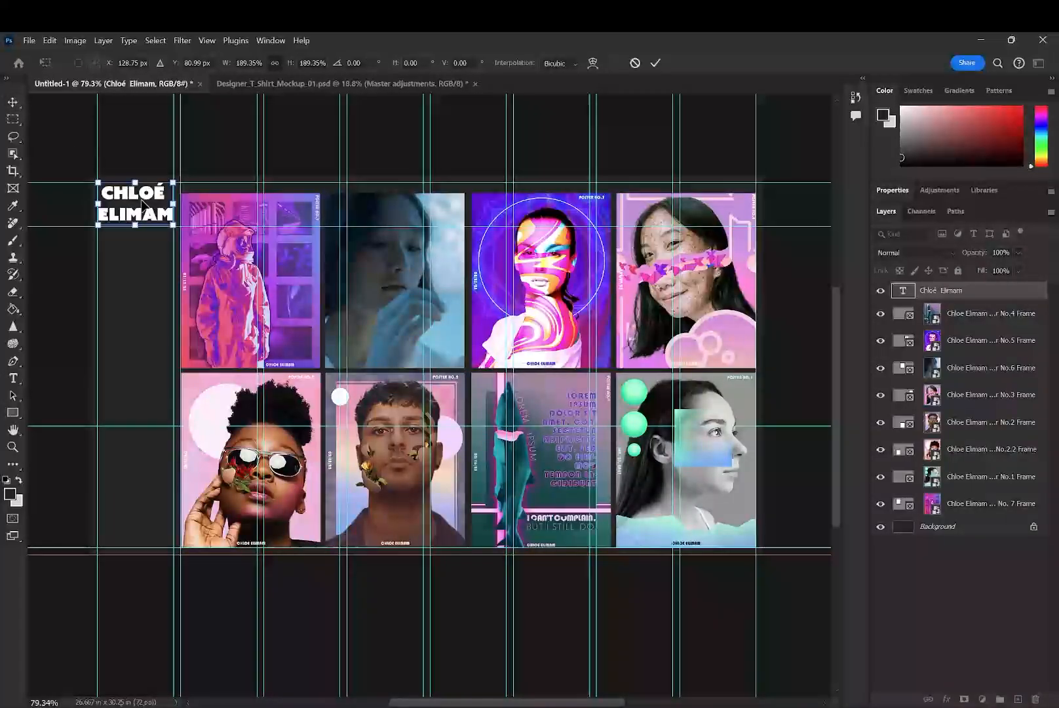
pyautogui.press('Return')
# - Try a leading of 75 pt and a font size of 64 pt on the first line of the name header
pyautogui.doubleClick(149, 196)
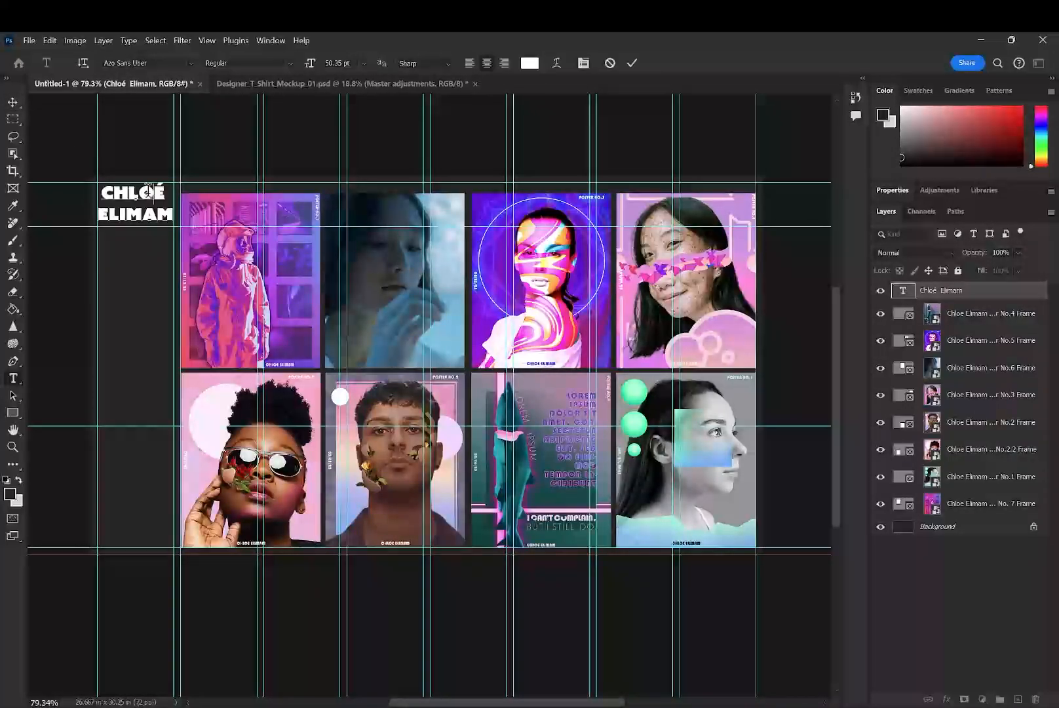
pyautogui.click(584, 63)
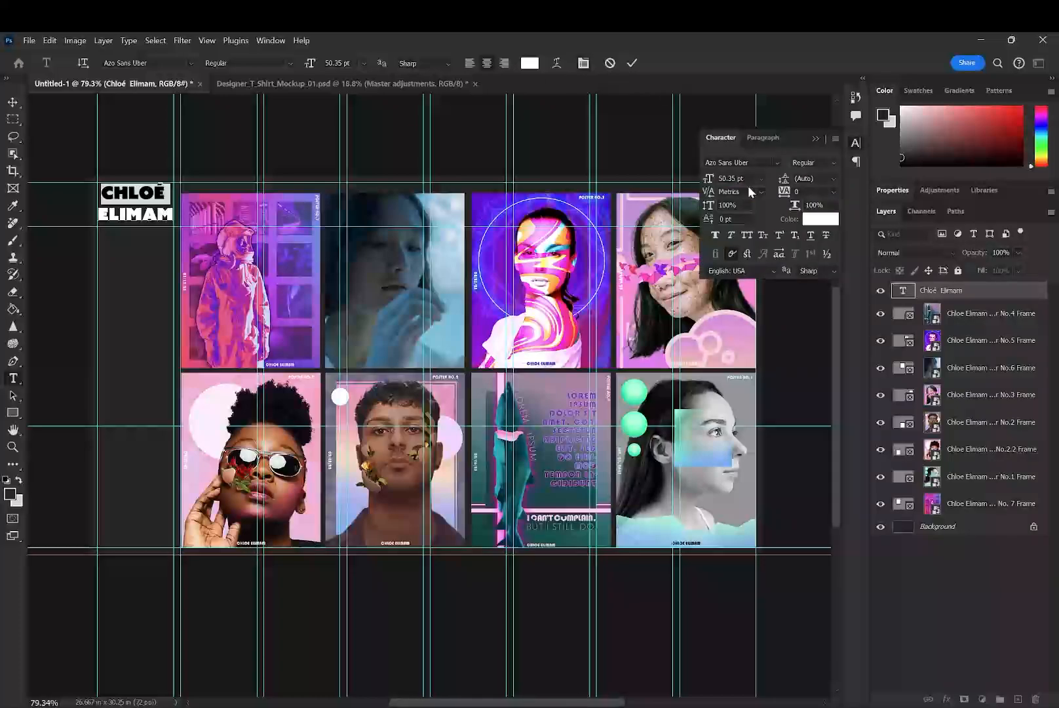
pyautogui.moveTo(783, 186); pyautogui.dragTo(794, 181)
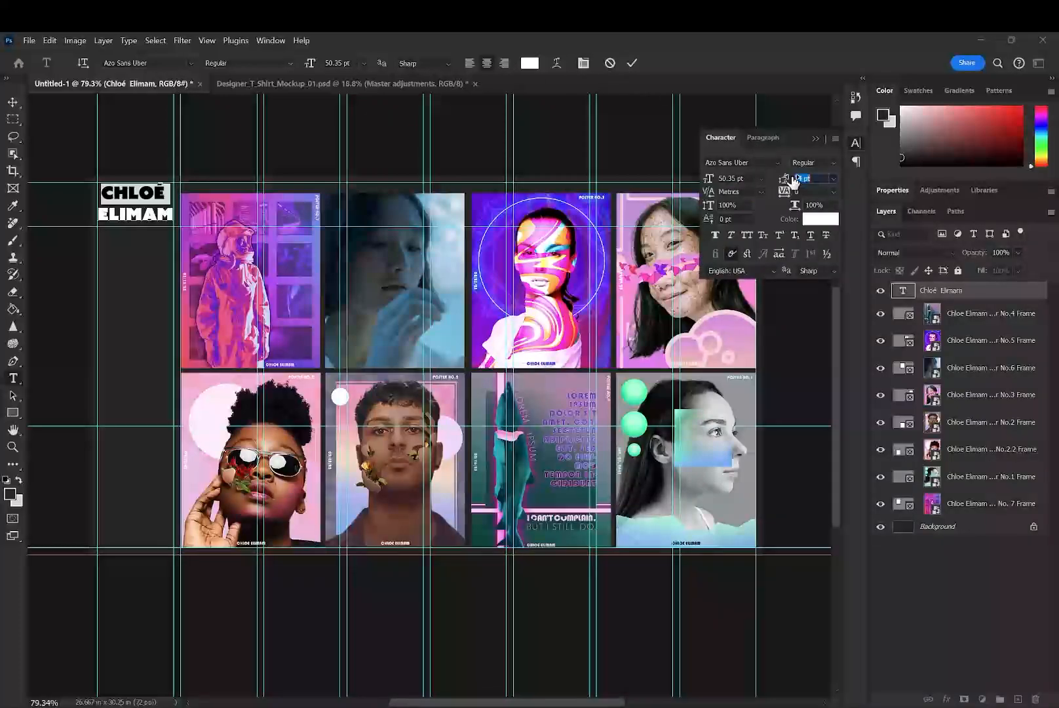
pyautogui.moveTo(710, 179); pyautogui.dragTo(722, 177)
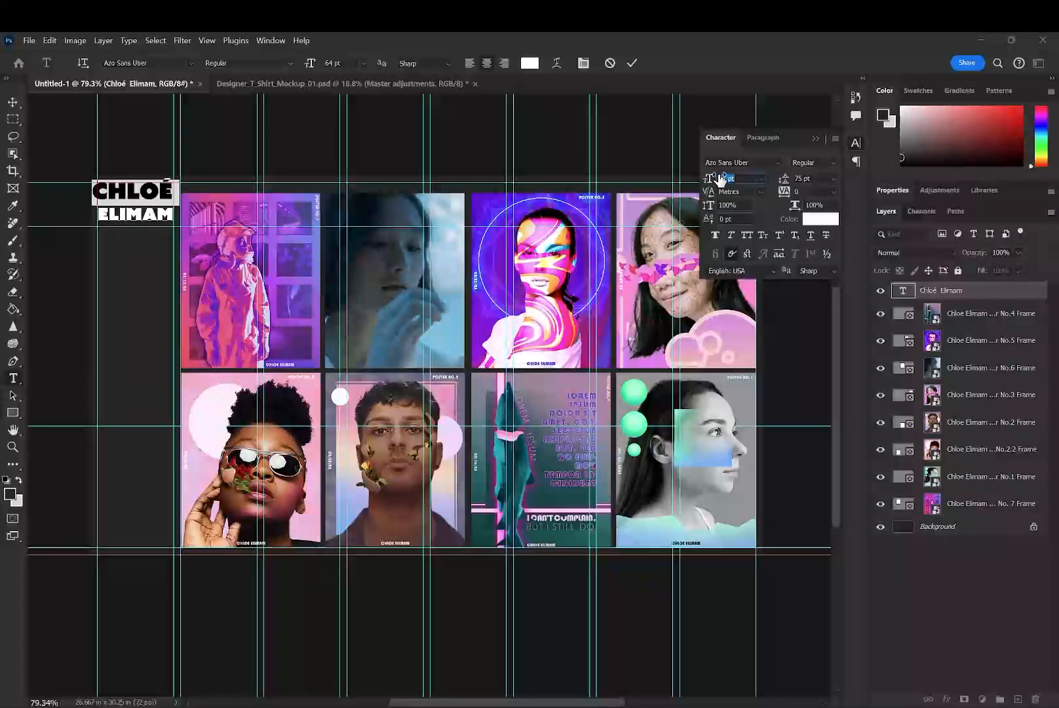
pyautogui.click(785, 194)
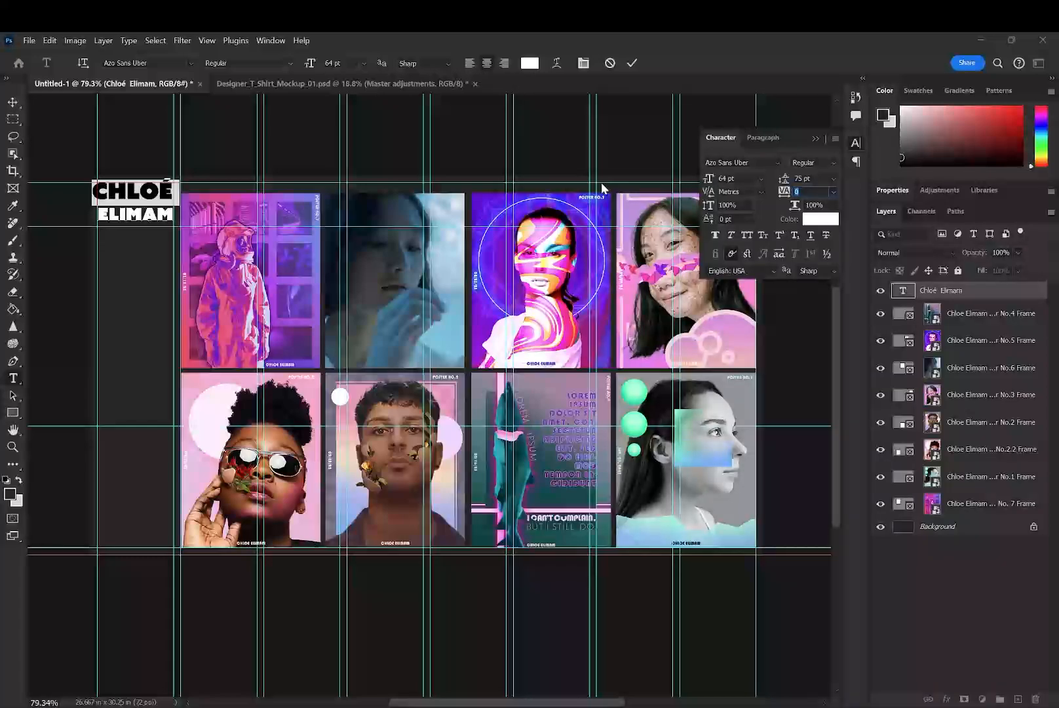
# - Try right and center alignment on the name header's two lines, and leave text editing
pyautogui.click(488, 63)
pyautogui.click(504, 65)
pyautogui.click(488, 64)
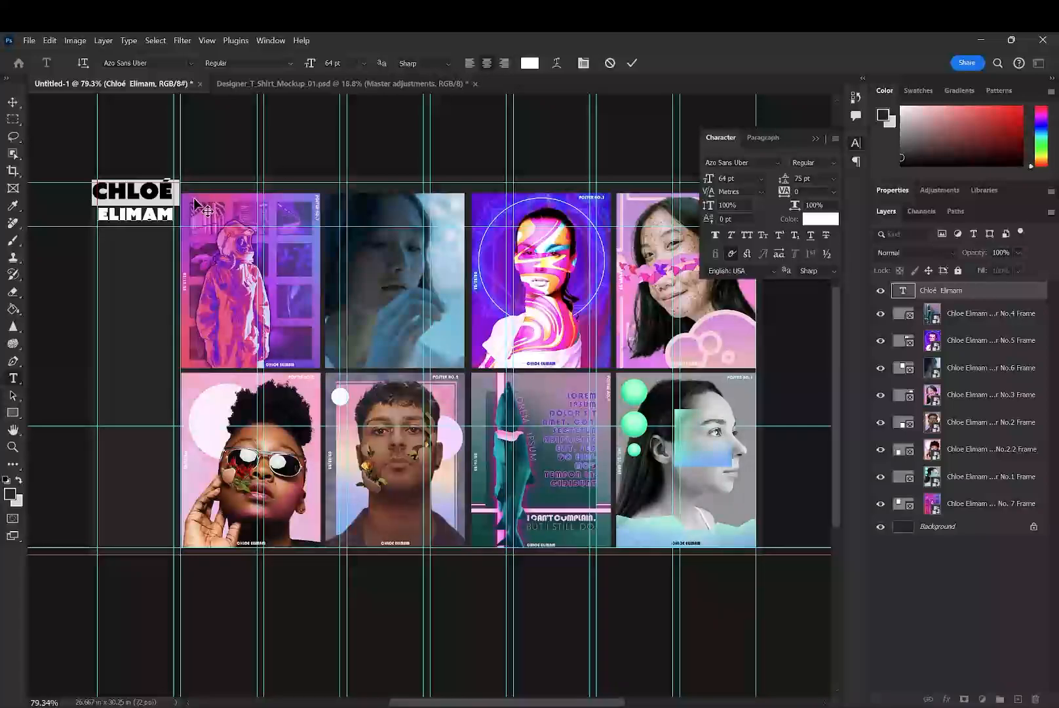
pyautogui.doubleClick(148, 211)
pyautogui.hotkey('ctrl', 'a')
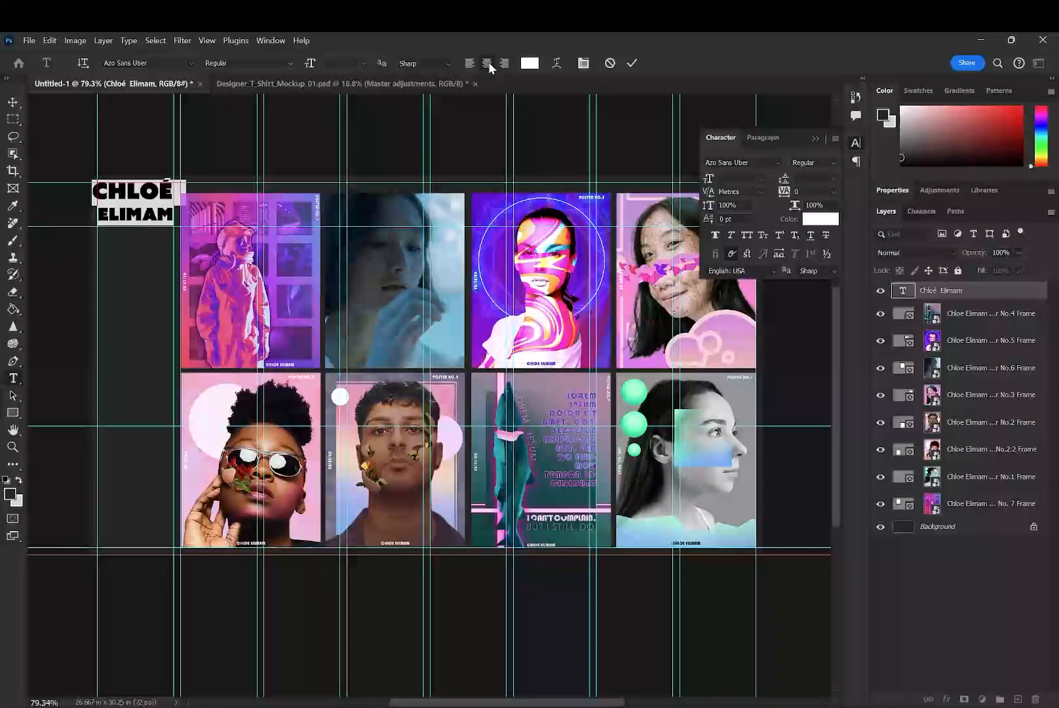
pyautogui.hotkey('ctrl', 'Return')
# - Delete the name header layer and draw a new text box within the guides of the first column, above the second horizontal guide
pyautogui.click(12, 118)
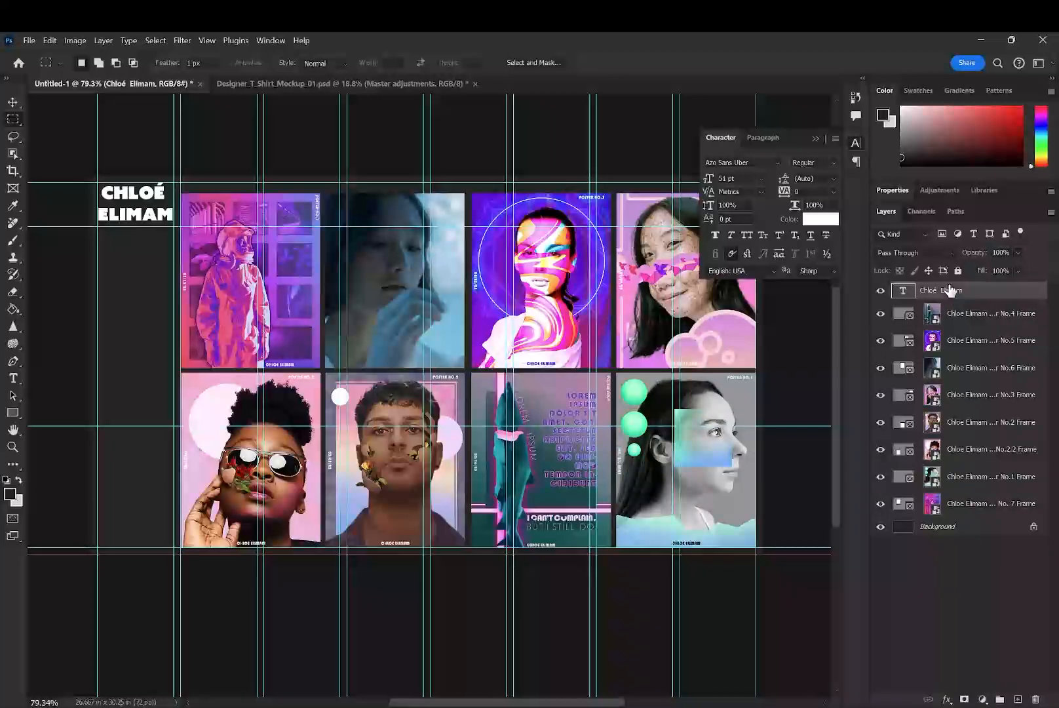
pyautogui.press('Delete')
pyautogui.press('t')
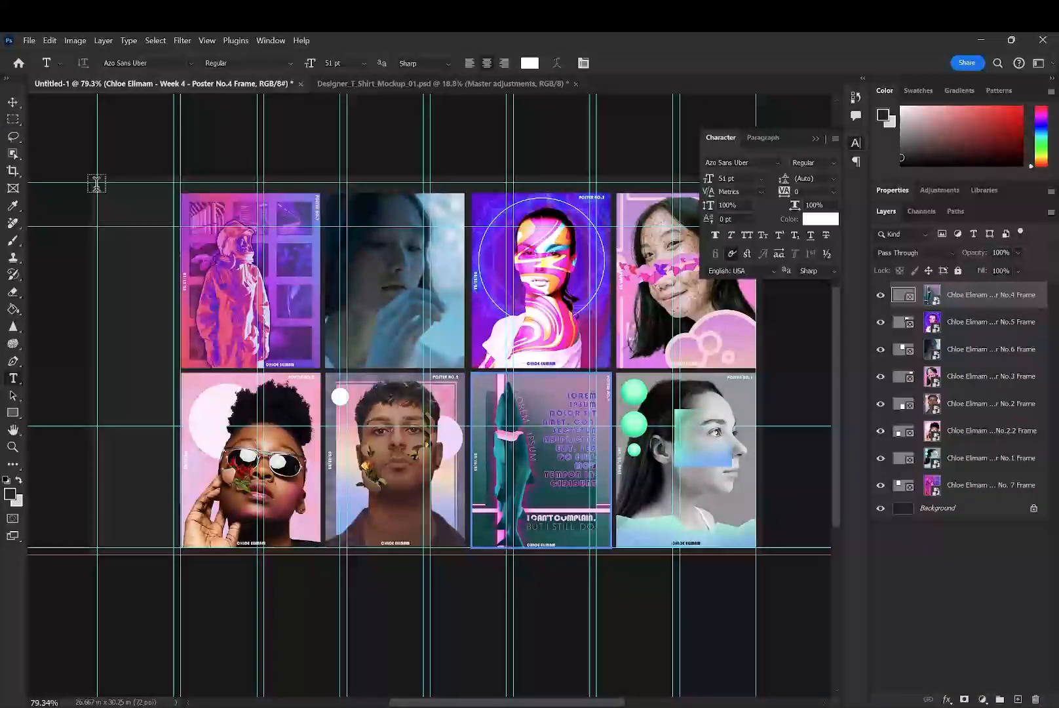
pyautogui.moveTo(98, 183); pyautogui.dragTo(174, 227)
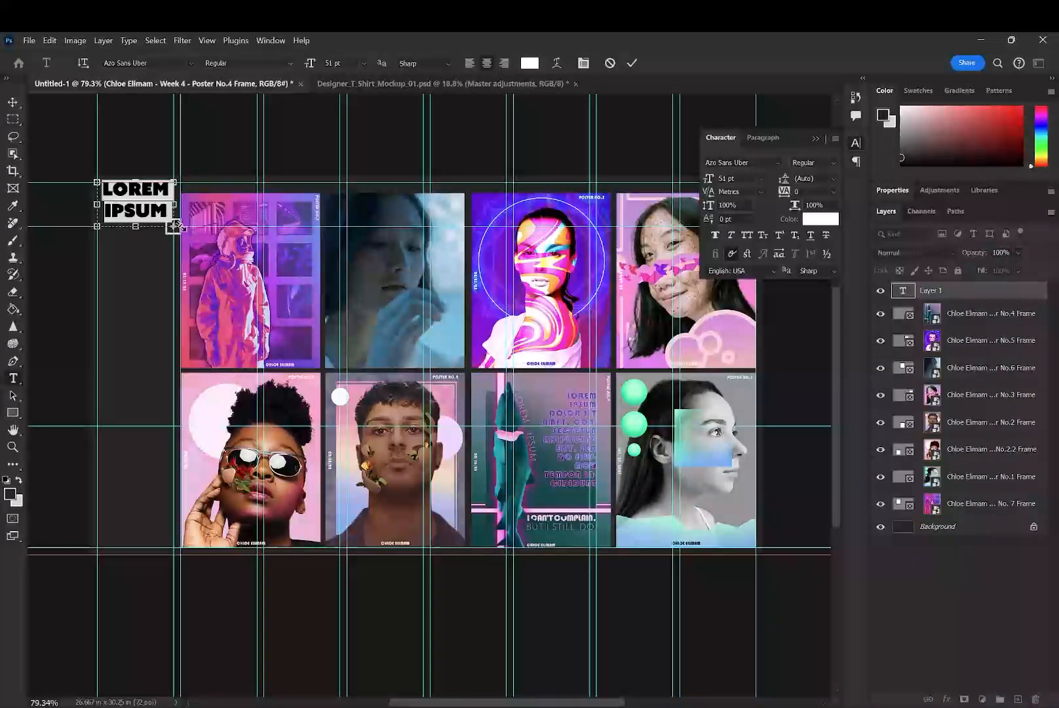
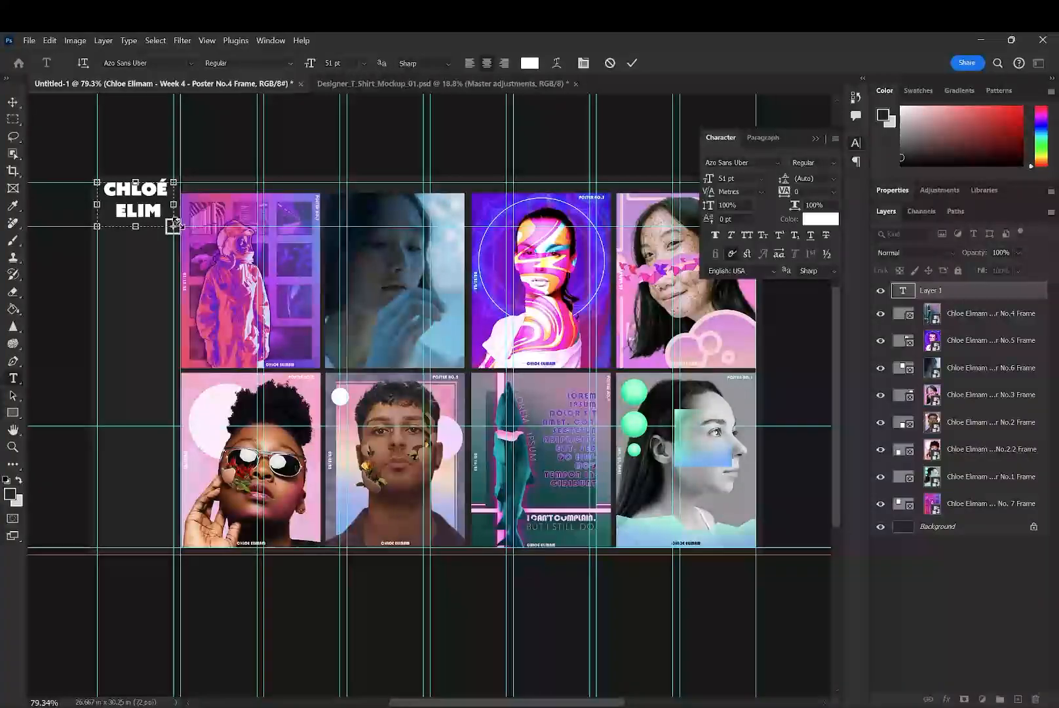
# - Enter the owner's first and last name on two lines in the name header and set all its text to 46 pt
pyautogui.hotkey('ctrl', 'a')
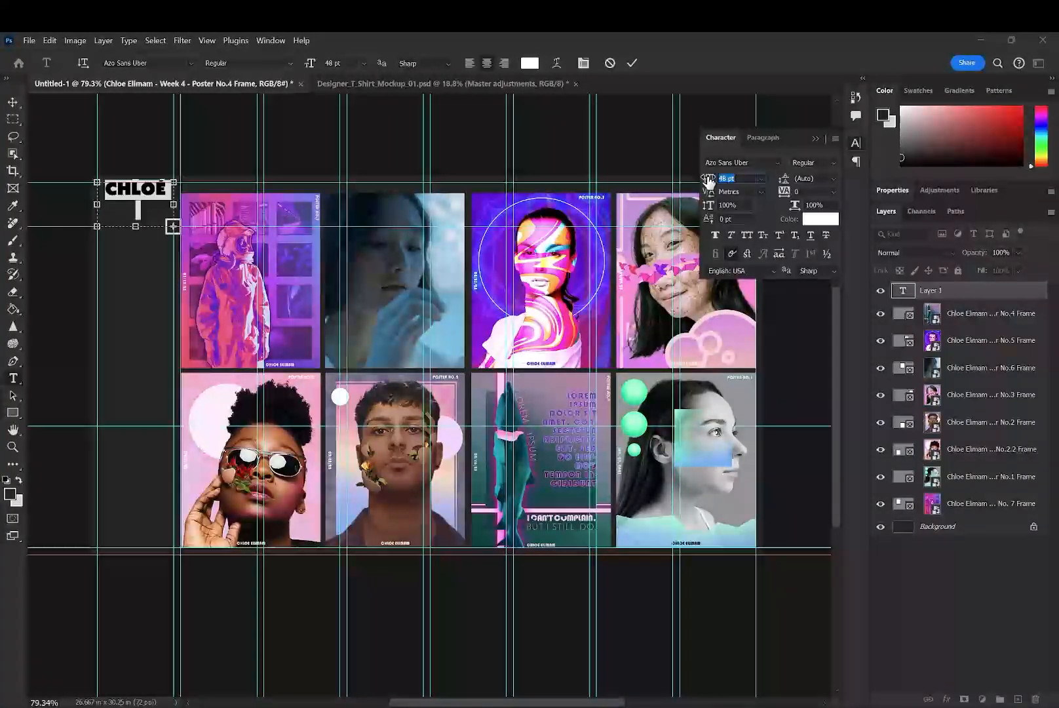
pyautogui.moveTo(708, 180); pyautogui.dragTo(709, 182)
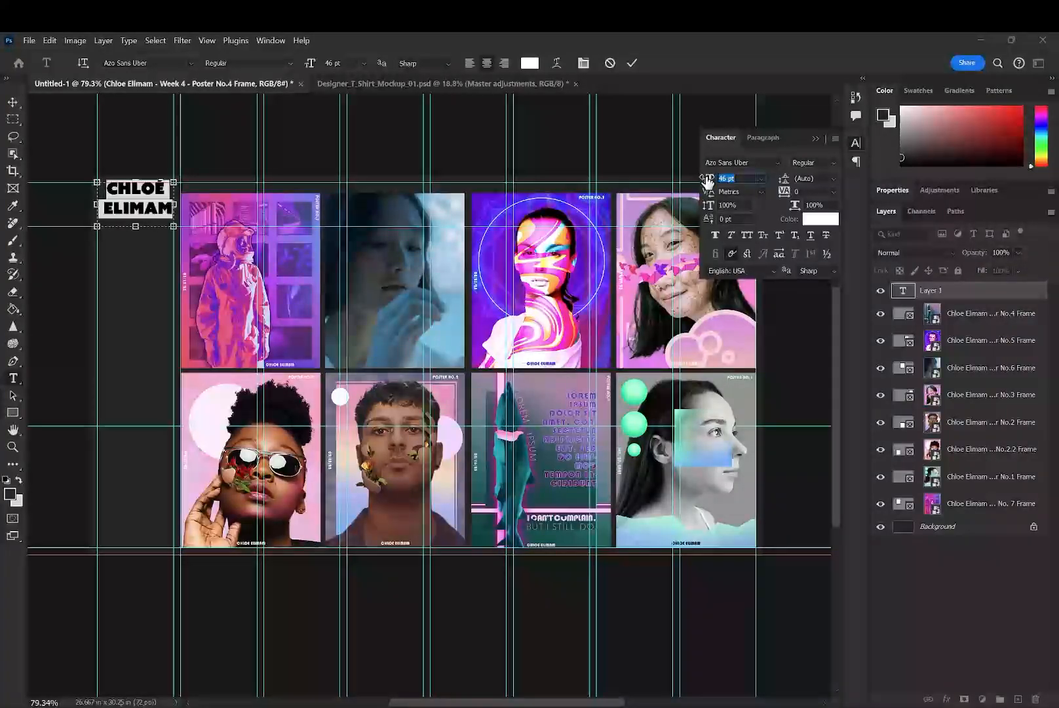
# - Set the name header's second line to 50 pt and its first line to 60 pt, and move the header slightly down
pyautogui.click(107, 208)
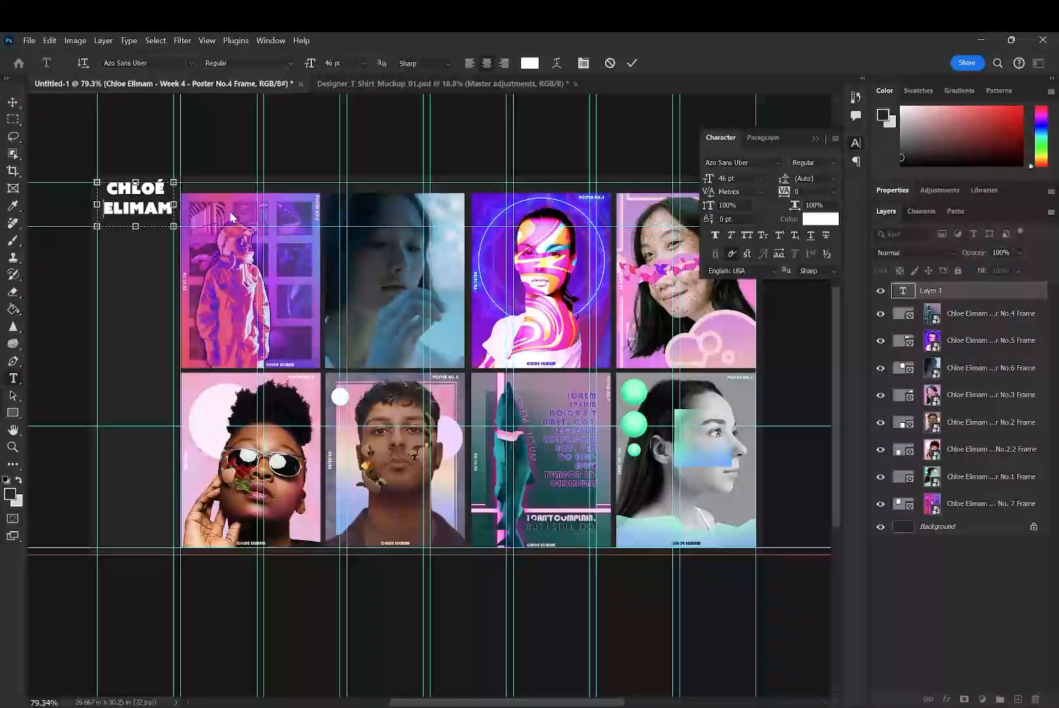
pyautogui.doubleClick(151, 205)
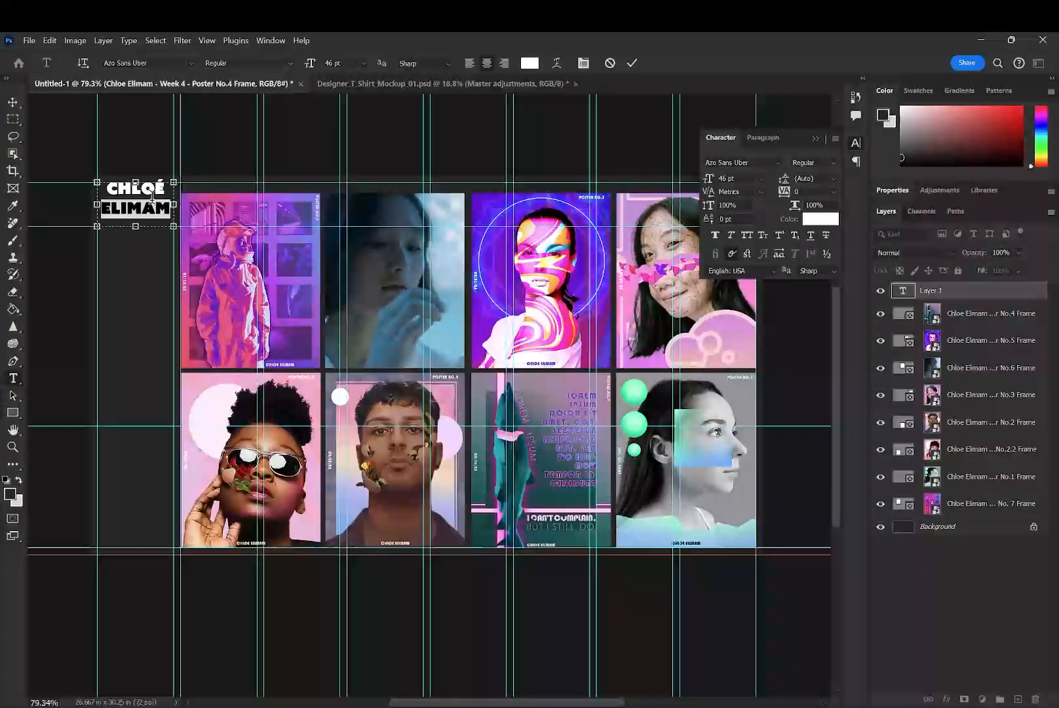
pyautogui.moveTo(709, 178); pyautogui.dragTo(712, 180)
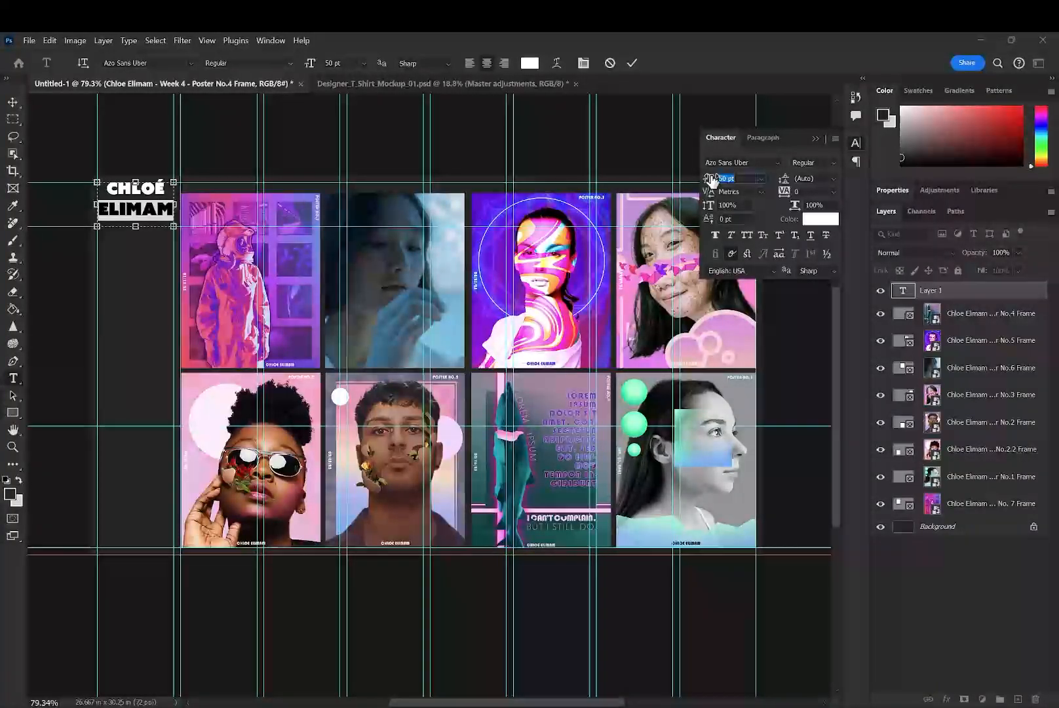
pyautogui.doubleClick(136, 189)
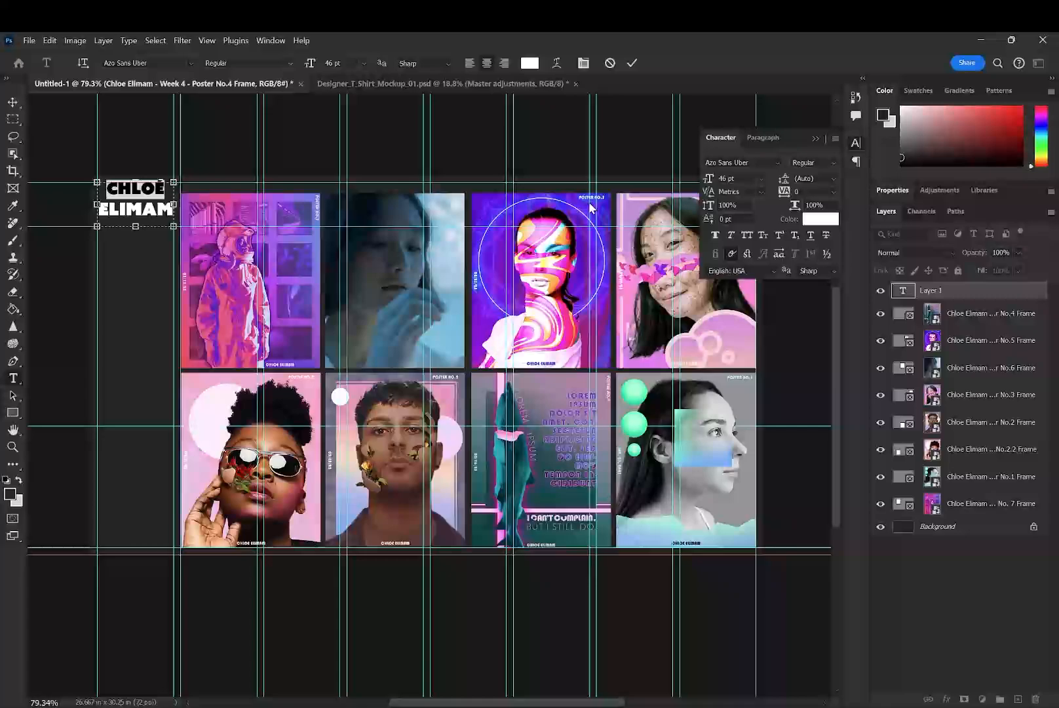
pyautogui.moveTo(709, 178); pyautogui.dragTo(720, 178)
pyautogui.click(632, 63)
pyautogui.click(17, 107)
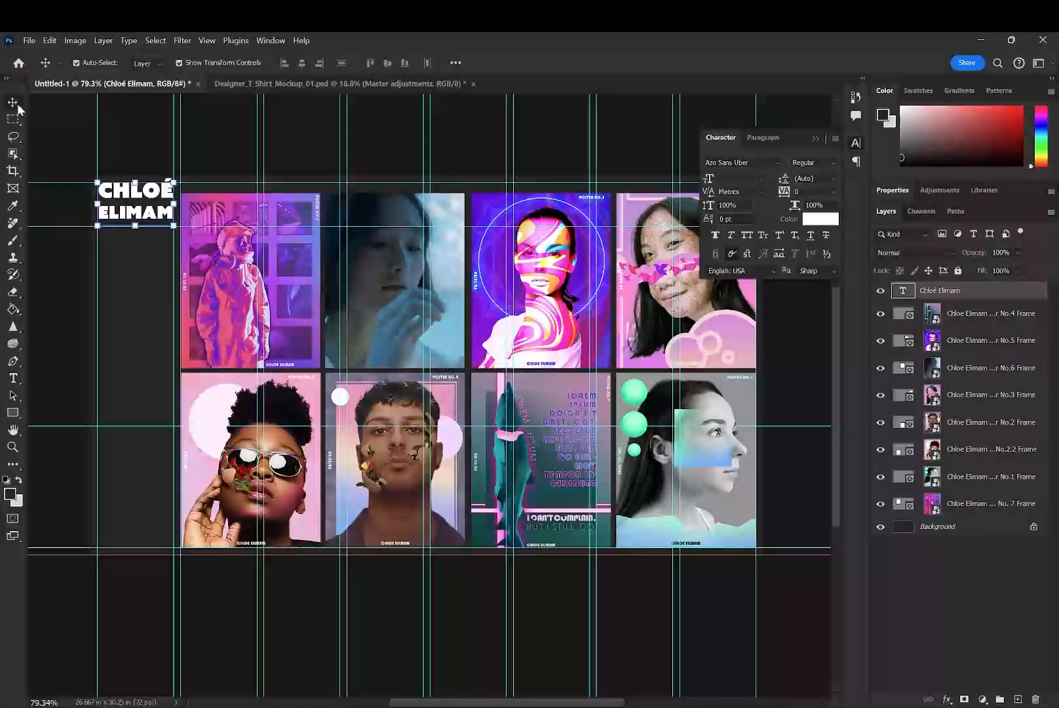
pyautogui.moveTo(161, 199); pyautogui.dragTo(162, 212)
pyautogui.hotkey('ctrl', 't')
pyautogui.moveTo(204, 277); pyautogui.dragTo(345, 141)
pyautogui.click(13, 103)
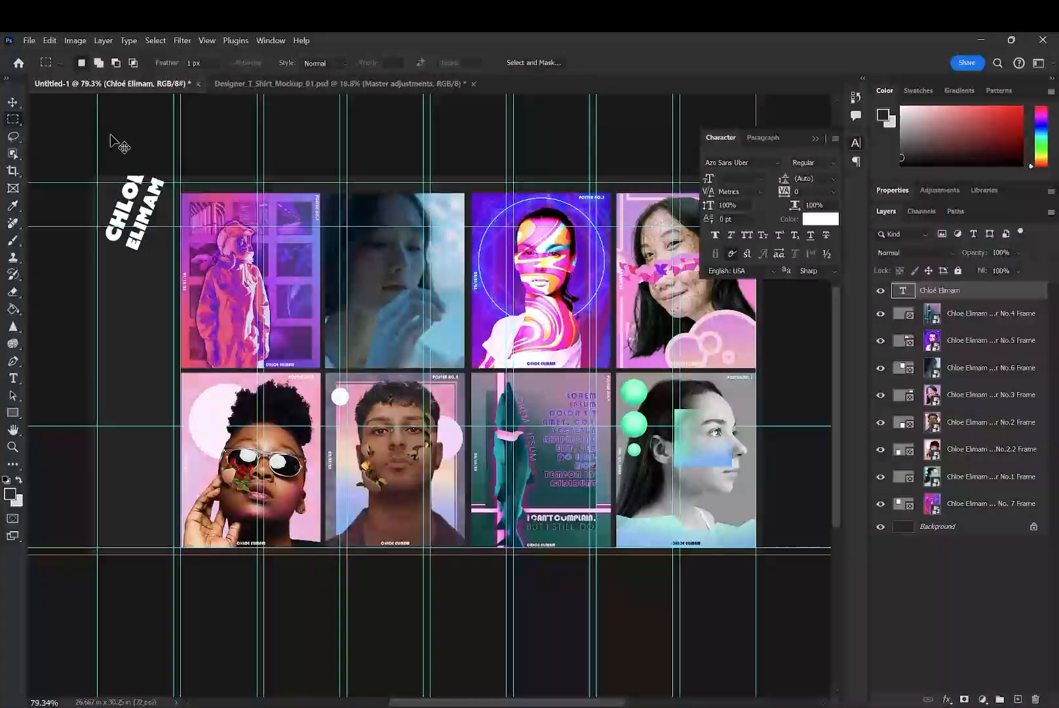
pyautogui.hotkey('ctrl', 'z')
pyautogui.click(12, 103)
pyautogui.click(76, 131)
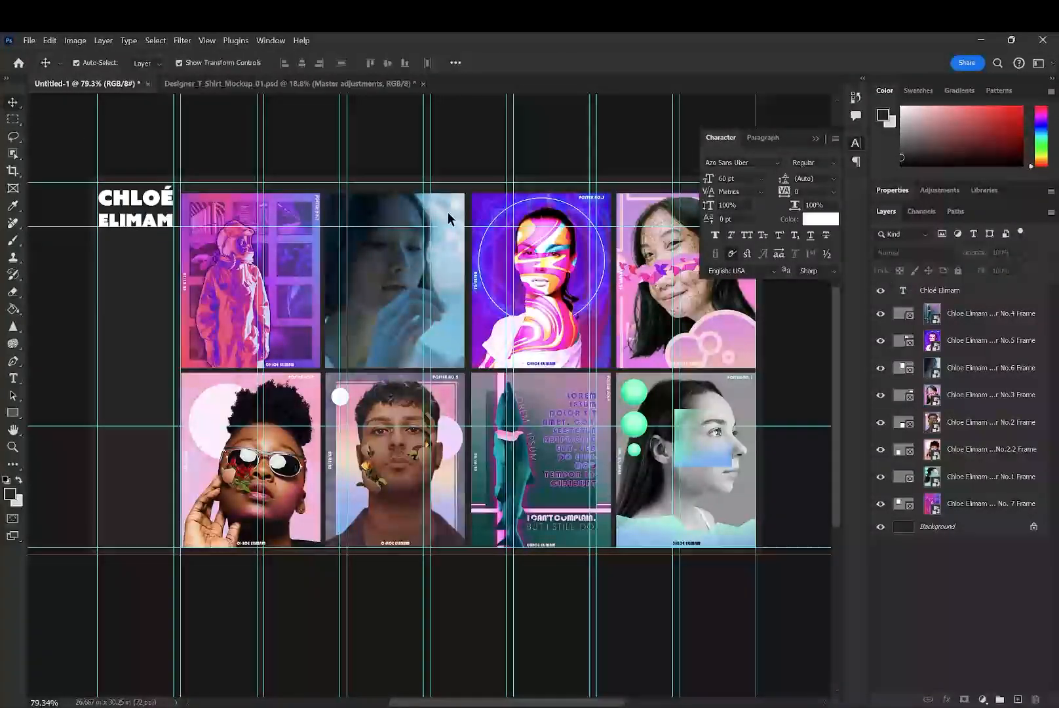
# - Align the four upper-row poster frames along the top margin guide and distribute them evenly in the horizontal direction
pyautogui.click(816, 139)
pyautogui.moveTo(227, 215); pyautogui.dragTo(228, 201)
pyautogui.moveTo(403, 219); pyautogui.dragTo(403, 207)
pyautogui.keyDown('shift'); pyautogui.click(542, 275); pyautogui.keyUp('shift')
pyautogui.keyDown('shift'); pyautogui.click(686, 275); pyautogui.keyUp('shift')
pyautogui.keyDown('shift'); pyautogui.click(251, 275); pyautogui.keyUp('shift')
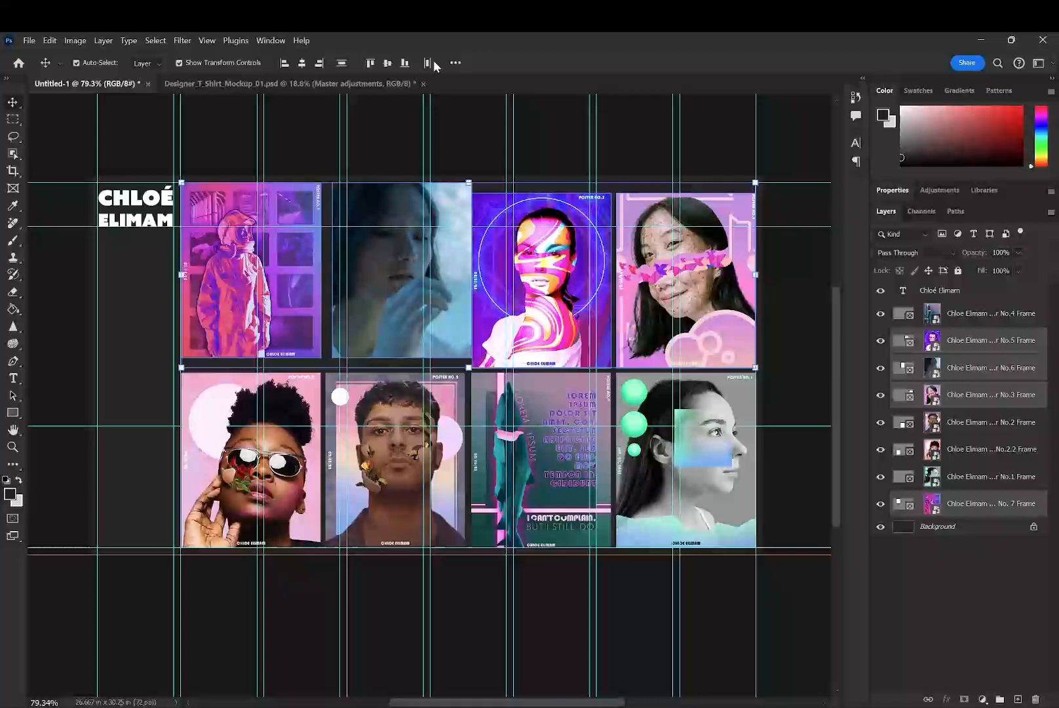
pyautogui.click(370, 63)
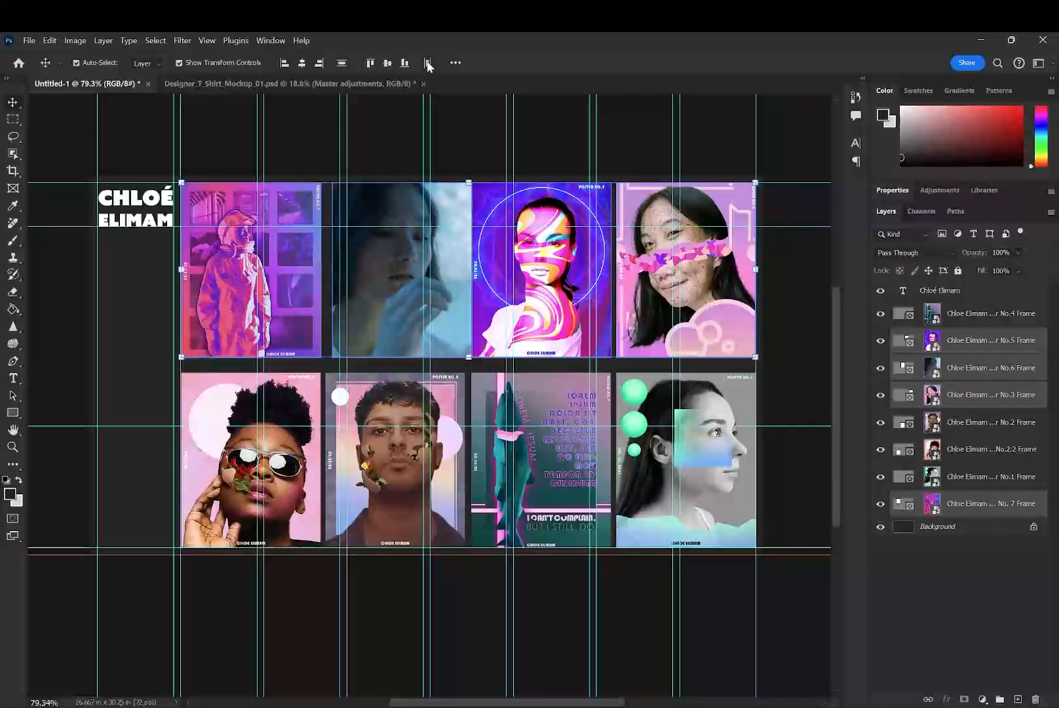
pyautogui.click(428, 63)
pyautogui.click(555, 134)
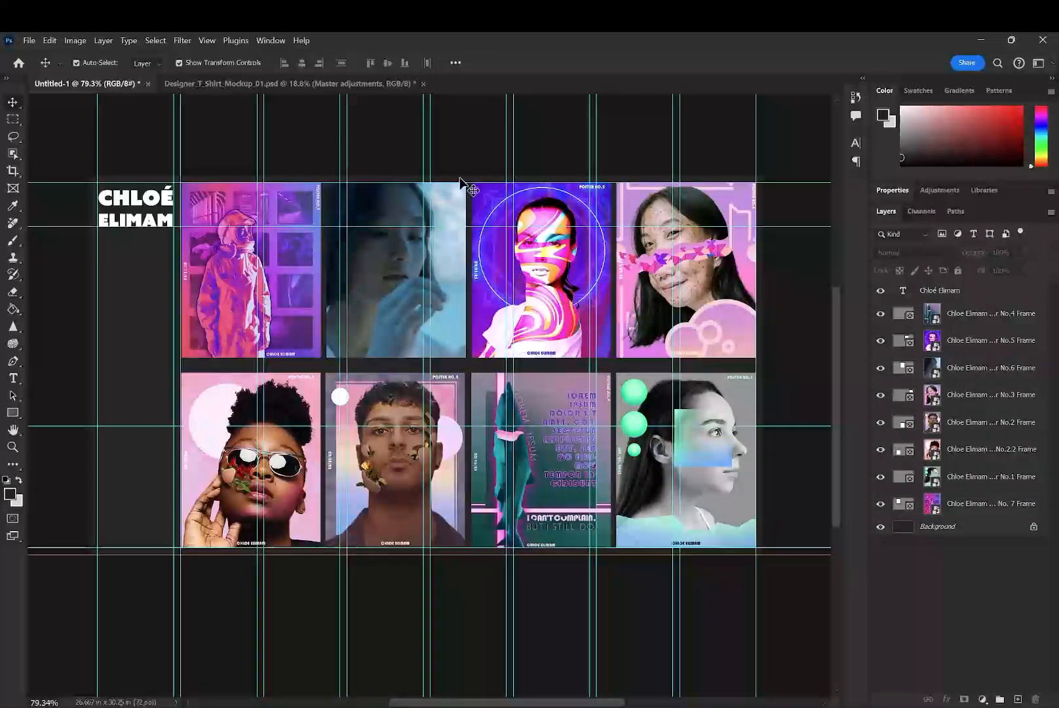
# - Replace the existing guides with a new guide layout that keeps the margins but has no columns
pyautogui.click(208, 40)
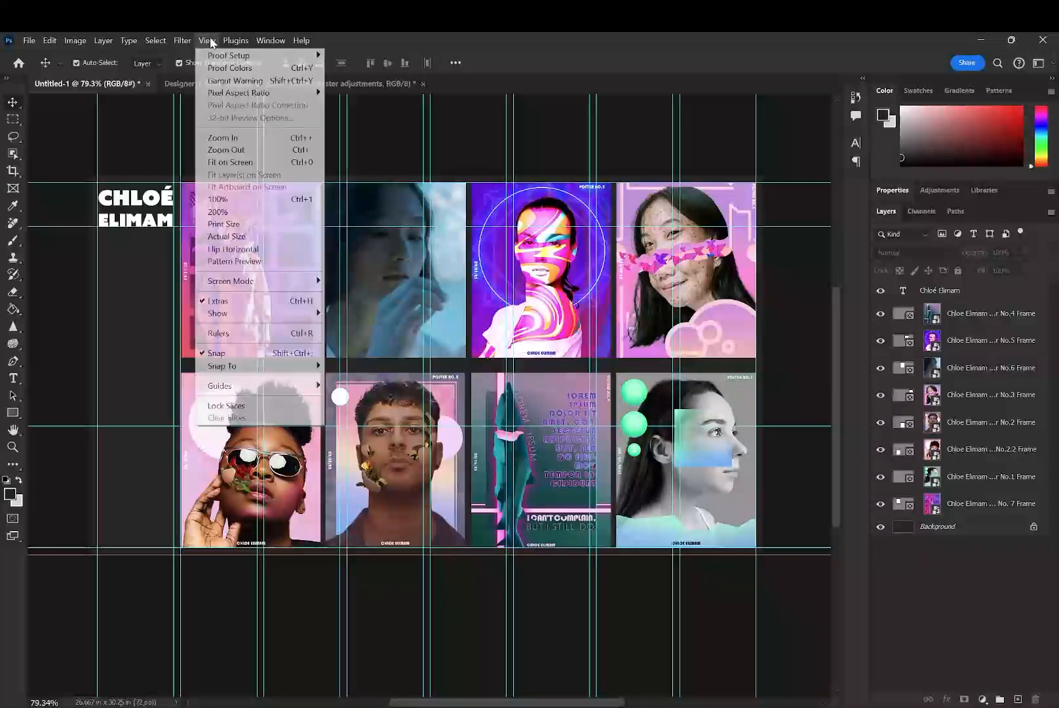
pyautogui.moveTo(301, 388)
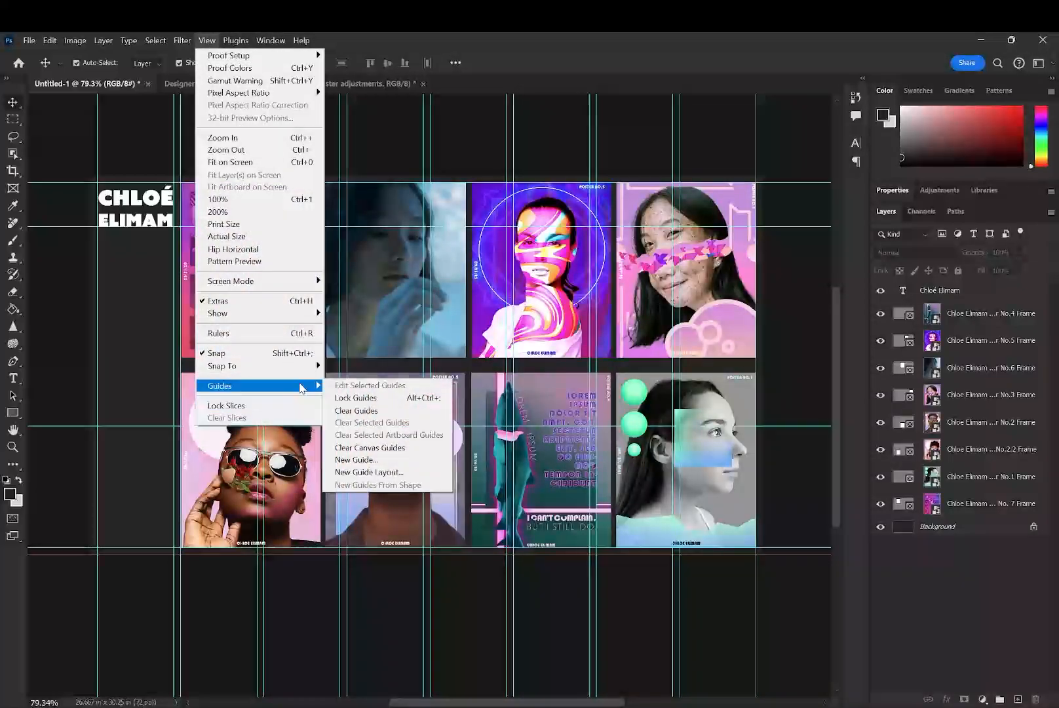
pyautogui.click(403, 472)
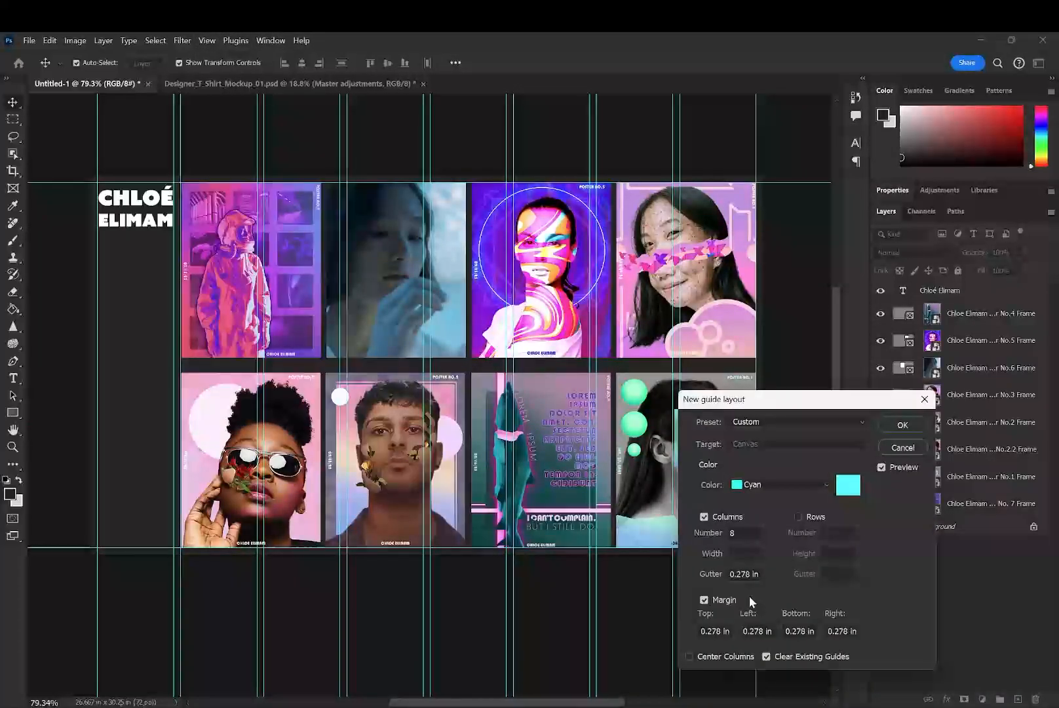
pyautogui.click(704, 516)
pyautogui.click(892, 427)
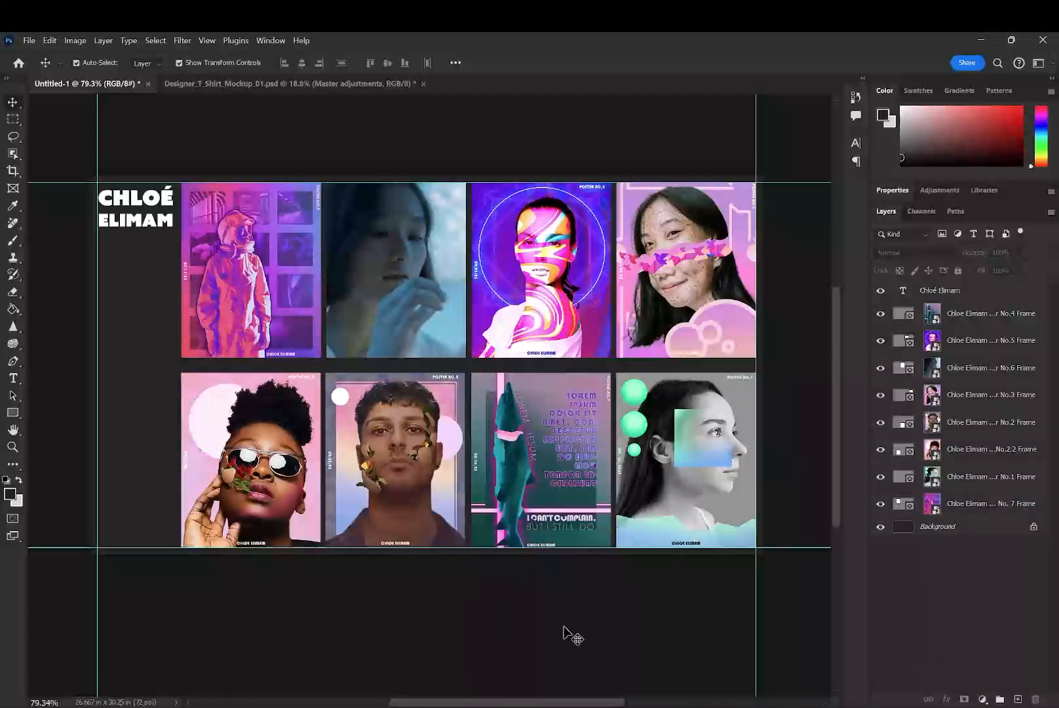
# - Show the rulers and add vertical guides at the first poster column's left edge and the name header's right edge
pyautogui.hotkey('ctrl', 'r')
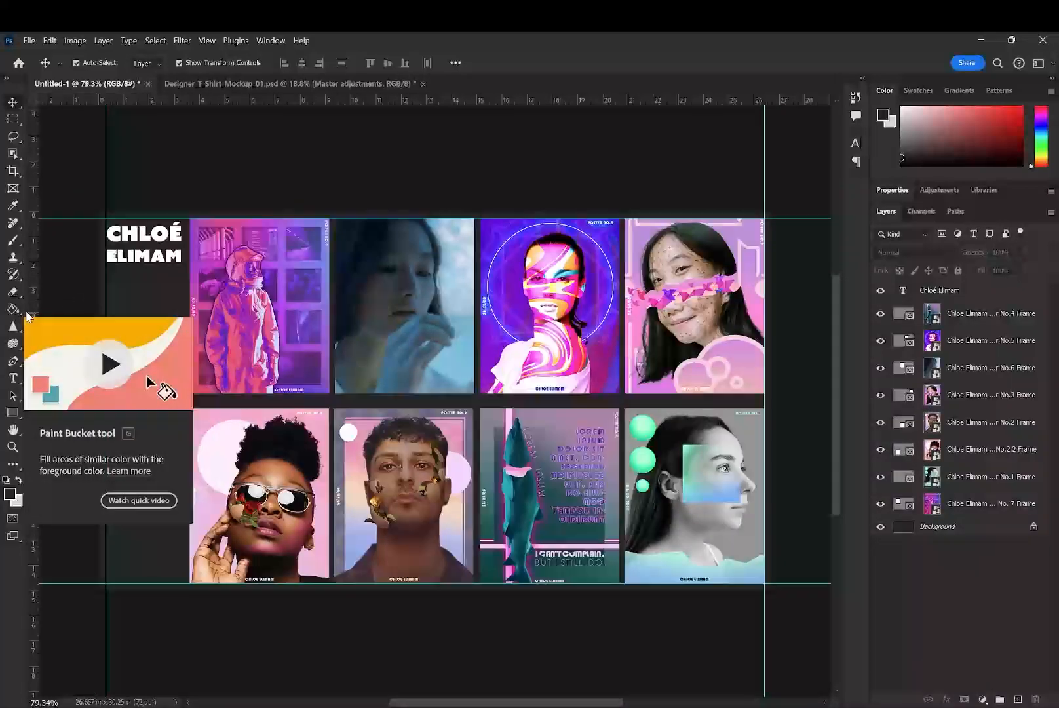
pyautogui.moveTo(33, 308); pyautogui.dragTo(190, 303)
pyautogui.scroll(4, 158, 314)
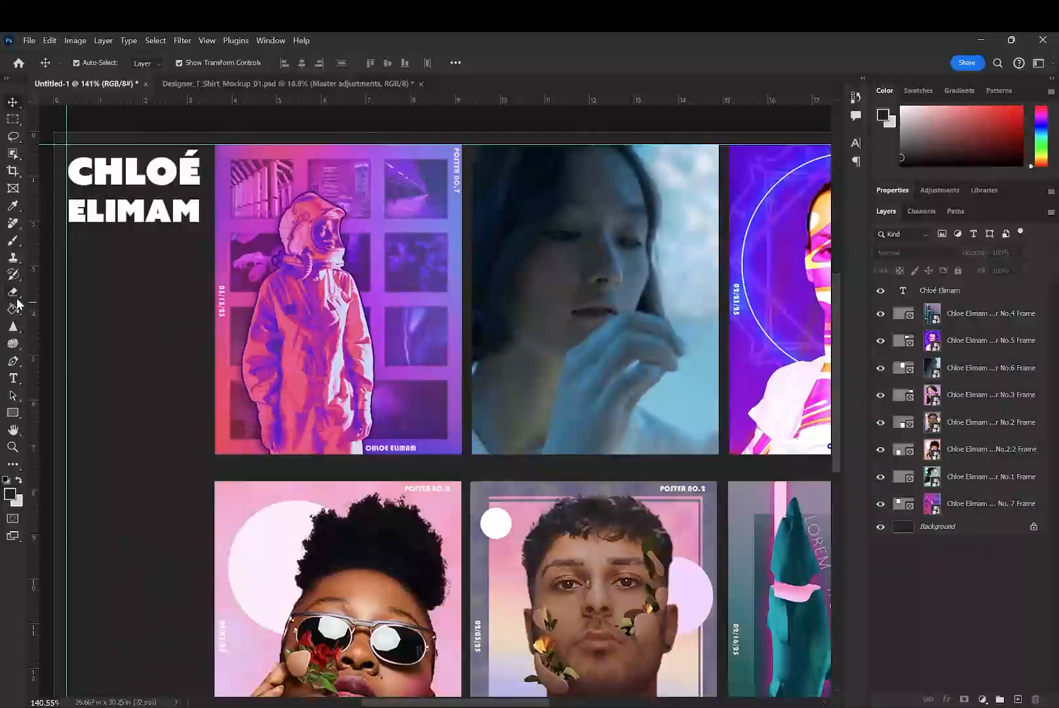
pyautogui.moveTo(36, 303); pyautogui.dragTo(214, 303)
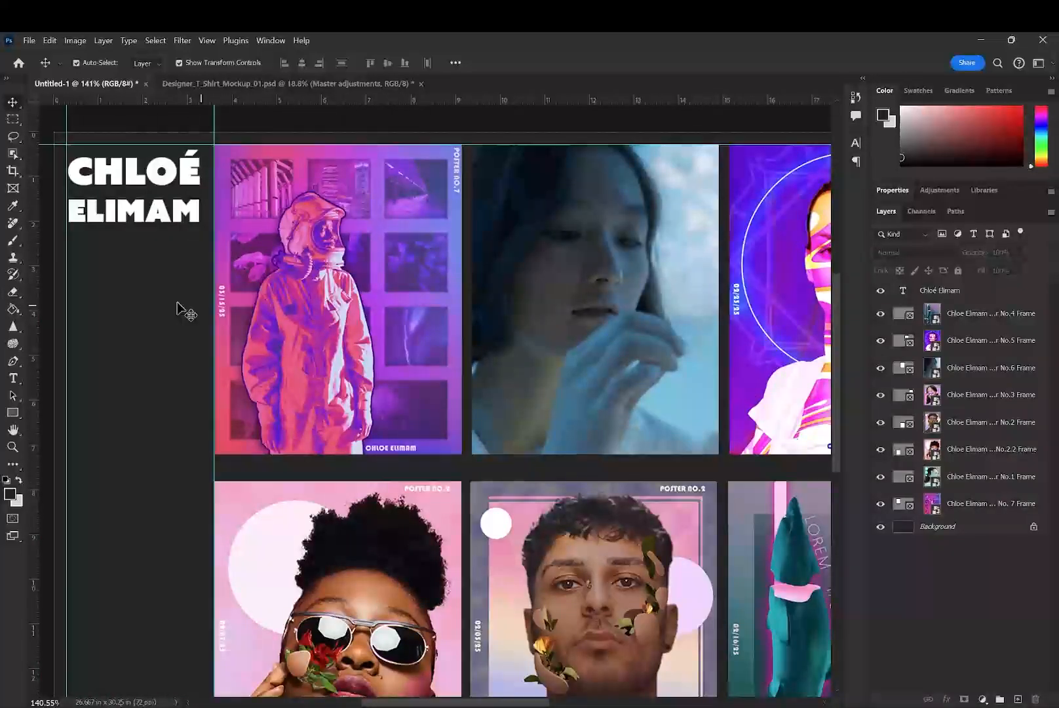
pyautogui.moveTo(34, 288); pyautogui.dragTo(200, 276)
# - Add vertical guides on both sides of the gap between the first two poster columns and two horizontal guides below the upper row
pyautogui.moveTo(433, 319); pyautogui.dragTo(184, 339)
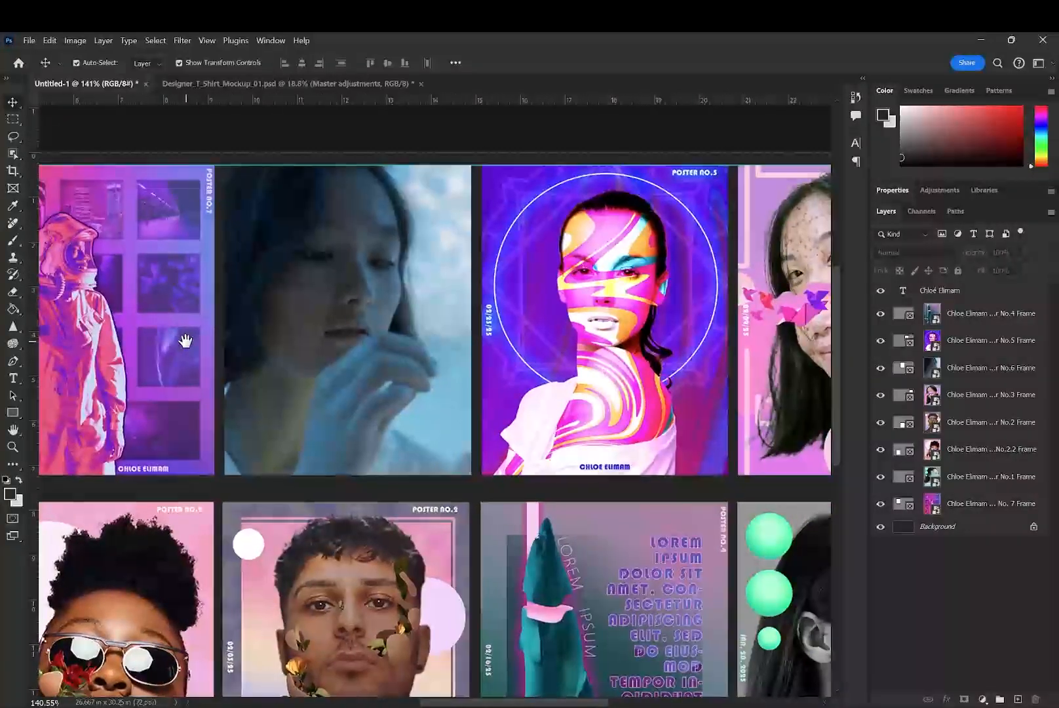
pyautogui.moveTo(32, 303); pyautogui.dragTo(213, 308)
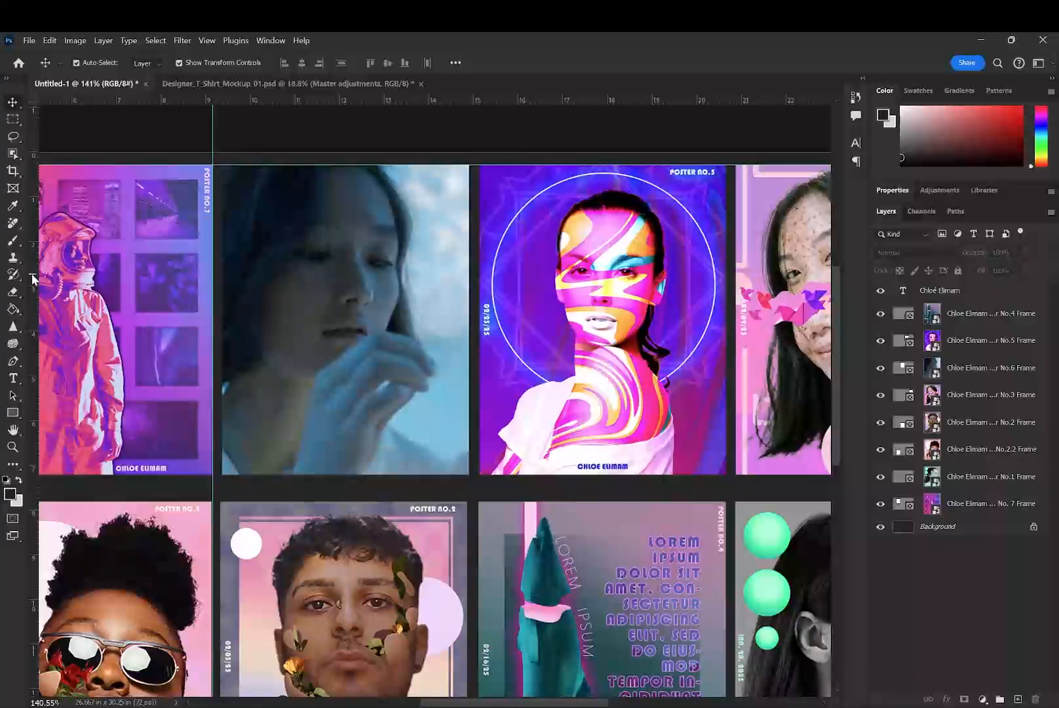
pyautogui.moveTo(33, 278); pyautogui.dragTo(222, 281)
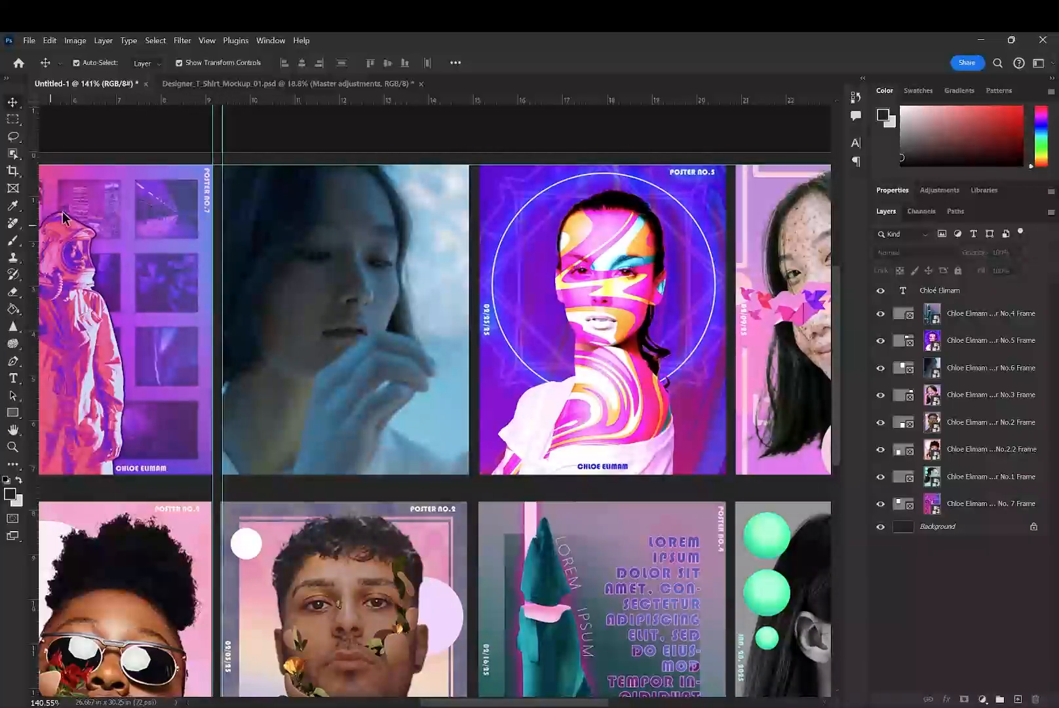
pyautogui.moveTo(176, 100); pyautogui.dragTo(217, 474)
pyautogui.moveTo(285, 102); pyautogui.dragTo(284, 488)
# - Add vertical guides on both sides of the gaps between the second and third and the third and fourth poster columns
pyautogui.moveTo(450, 320); pyautogui.dragTo(469, 320)
pyautogui.moveTo(34, 290); pyautogui.dragTo(480, 312)
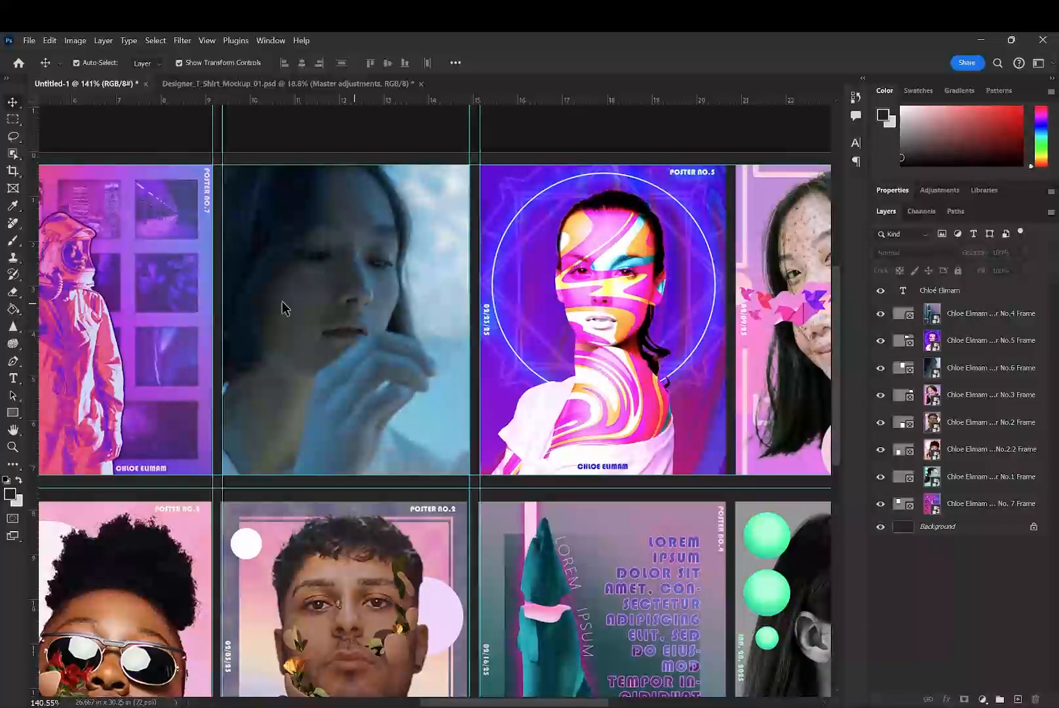
pyautogui.moveTo(34, 292); pyautogui.dragTo(726, 306)
pyautogui.moveTo(35, 297); pyautogui.dragTo(528, 235)
# - Add a horizontal guide along the upper edge of the lower row of posters
pyautogui.scroll(-5, 203, 352)
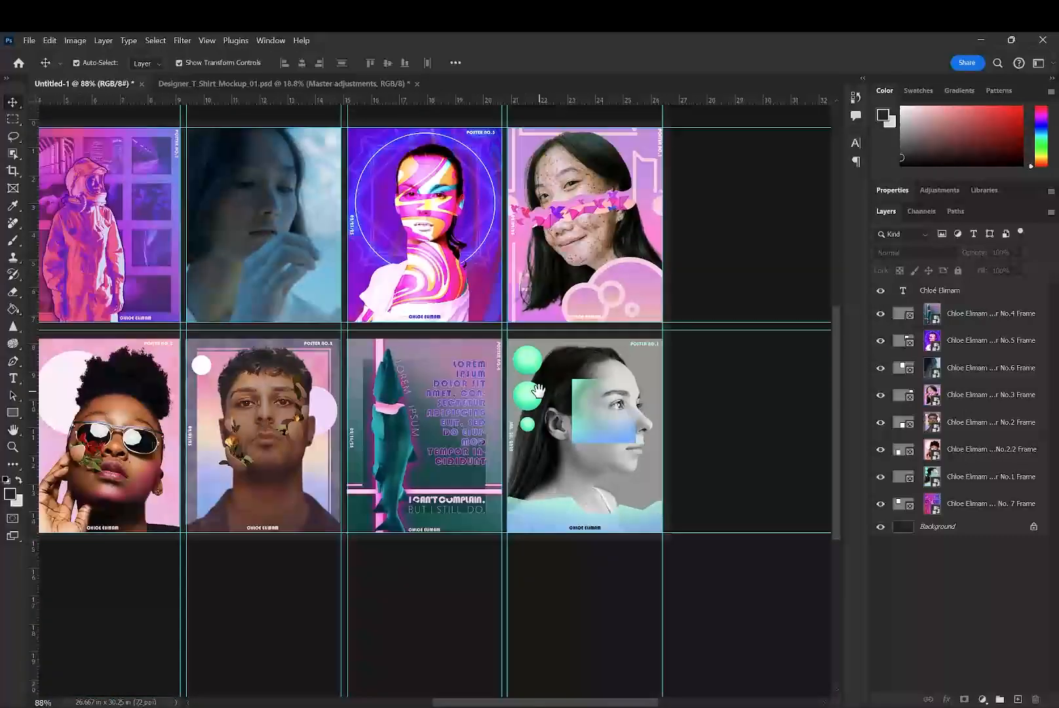
pyautogui.scroll(3, 426, 149)
pyautogui.moveTo(367, 99); pyautogui.dragTo(370, 439)
pyautogui.moveTo(291, 449); pyautogui.dragTo(787, 370)
pyautogui.moveTo(216, 521); pyautogui.dragTo(223, 445)
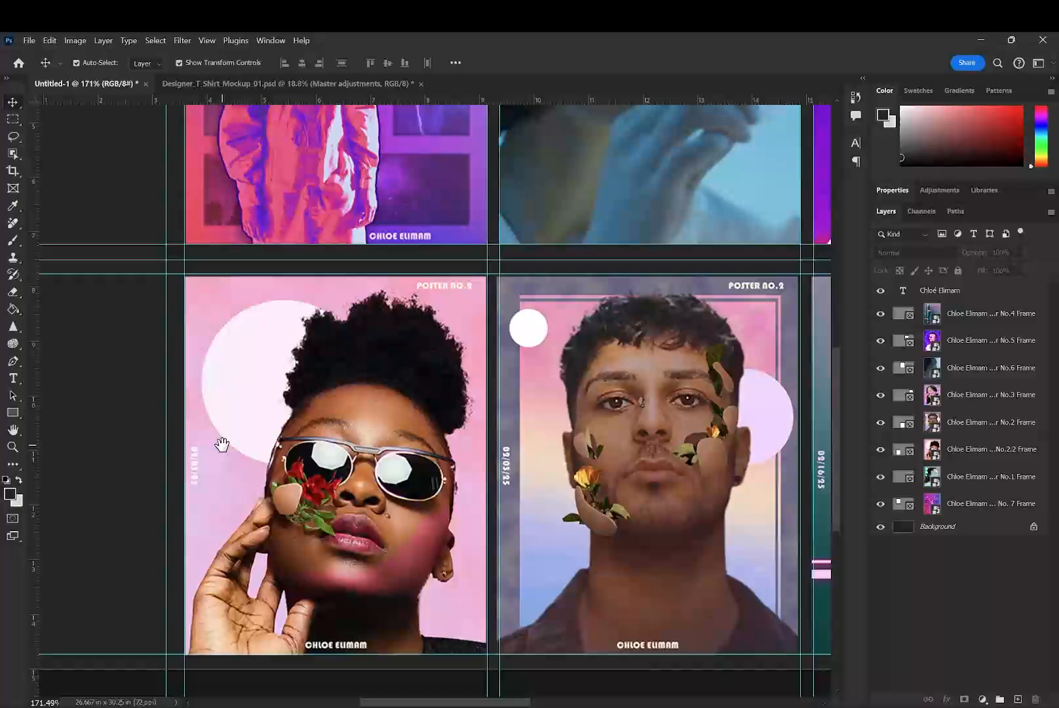
# - Move the Poster No. 7 frame layer to the top of the frame layers, directly below the name text layer
pyautogui.click(329, 438)
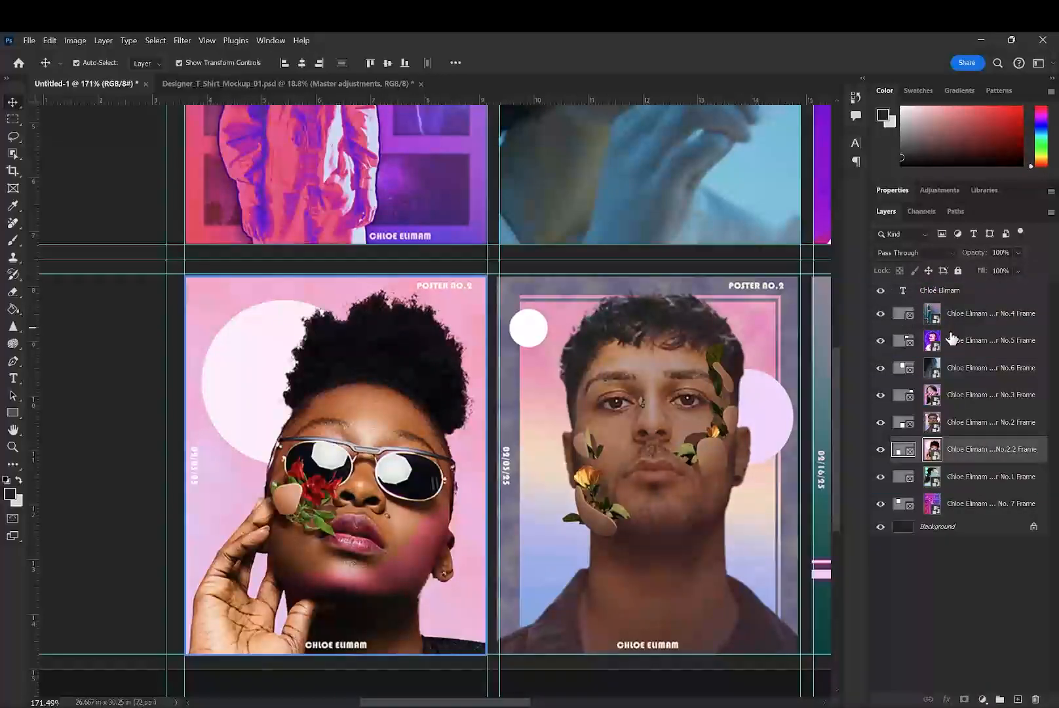
pyautogui.click(1014, 507)
pyautogui.scroll(-5, 649, 419)
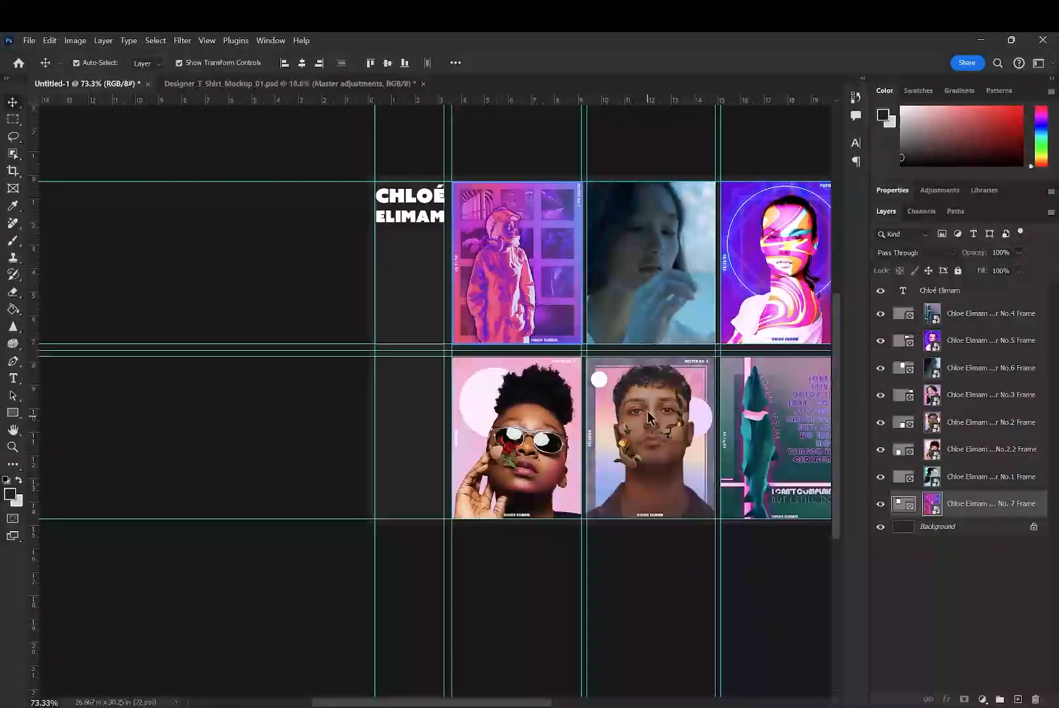
pyautogui.moveTo(642, 387); pyautogui.dragTo(375, 454)
pyautogui.click(971, 585)
pyautogui.moveTo(978, 505); pyautogui.dragTo(995, 301)
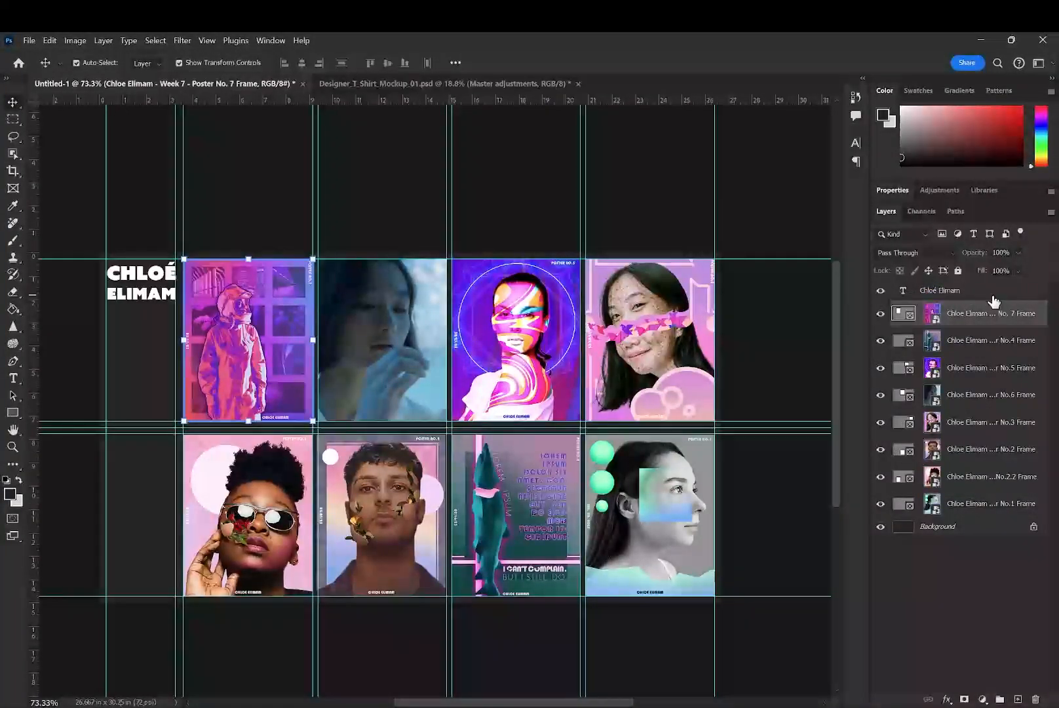
# - Try to reorder the Poster No.6, No.5 and No.4 frame layers within the layer stack
pyautogui.click(425, 308)
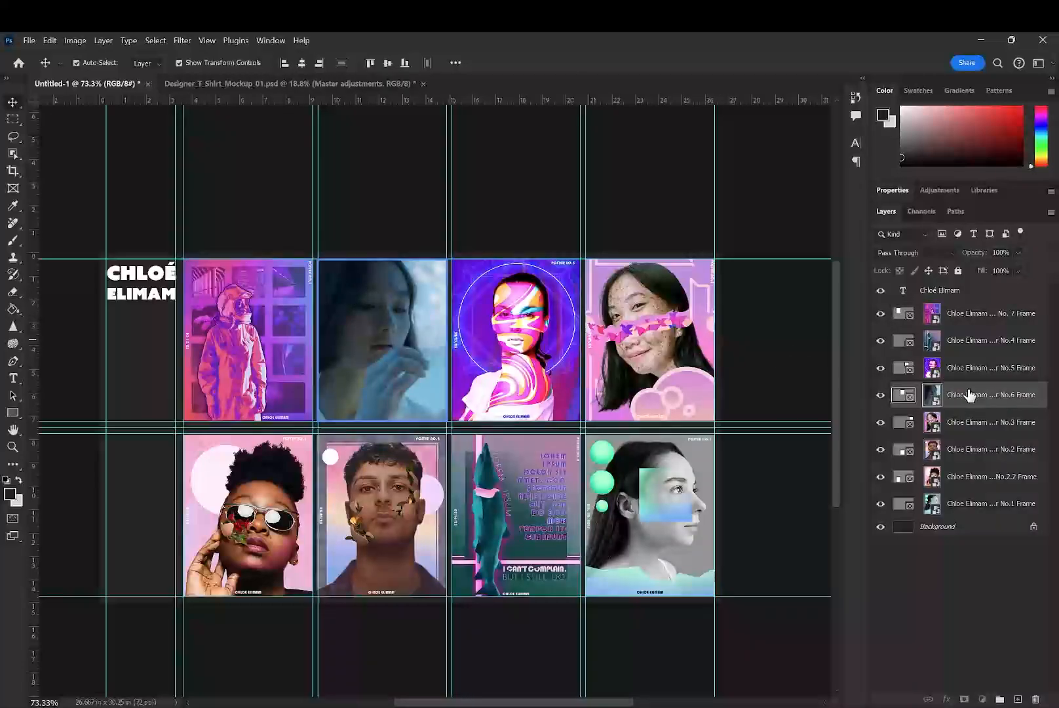
pyautogui.moveTo(977, 373); pyautogui.dragTo(975, 444)
pyautogui.click(988, 365)
pyautogui.click(916, 352)
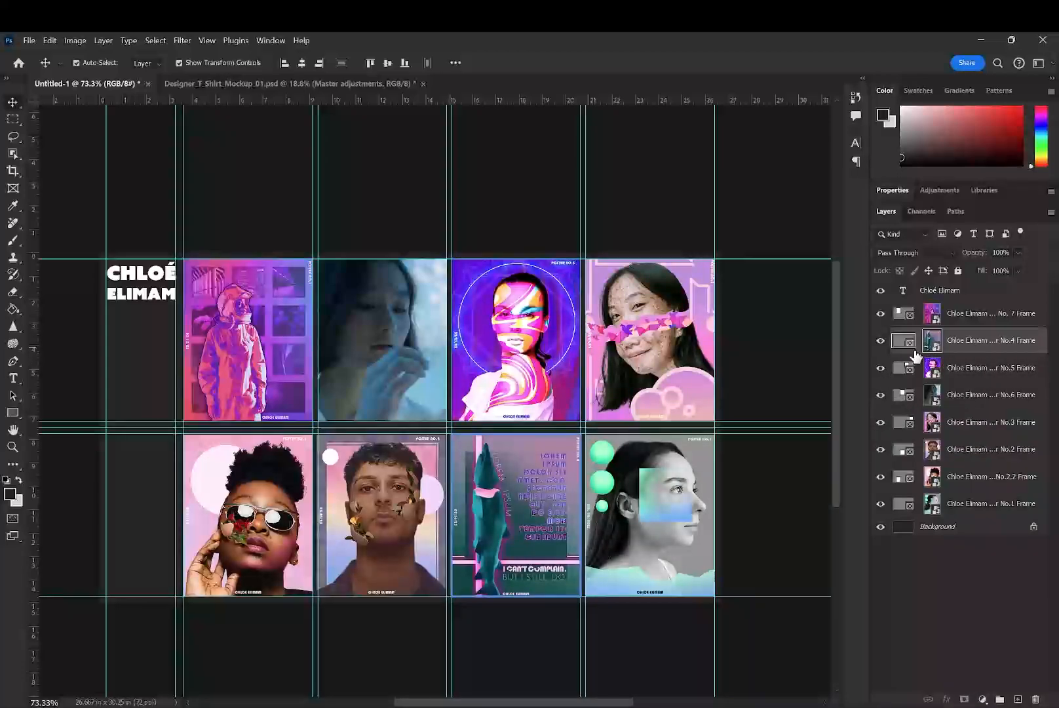
pyautogui.moveTo(971, 345); pyautogui.dragTo(978, 517)
pyautogui.click(666, 504)
pyautogui.click(423, 376)
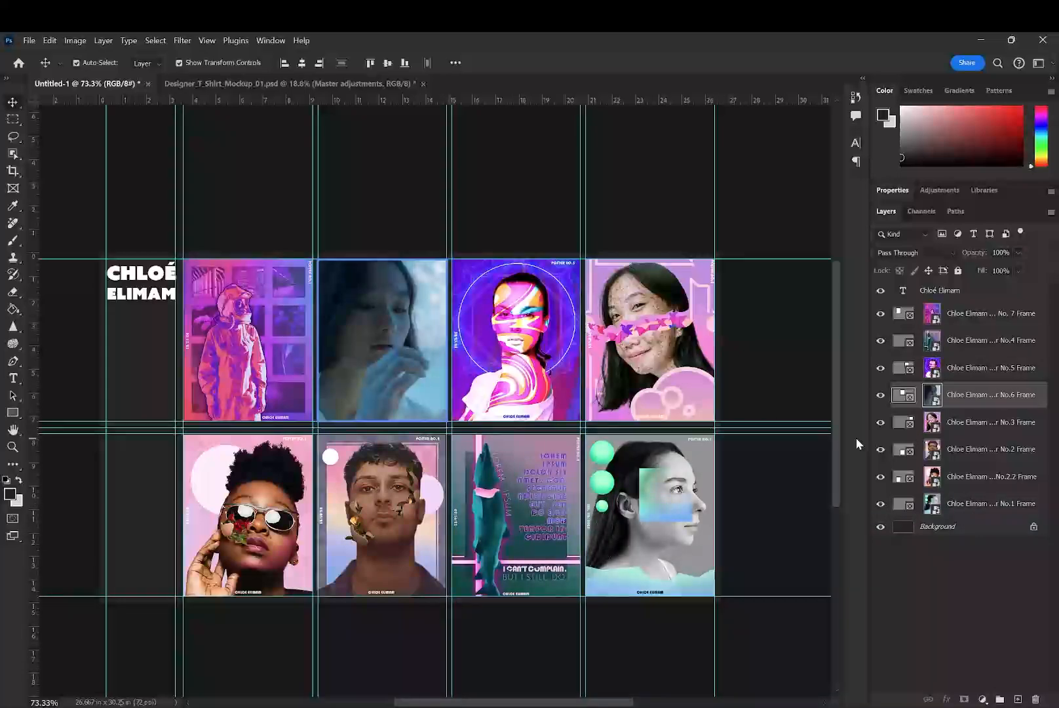
pyautogui.moveTo(960, 343); pyautogui.dragTo(977, 386)
pyautogui.click(975, 375)
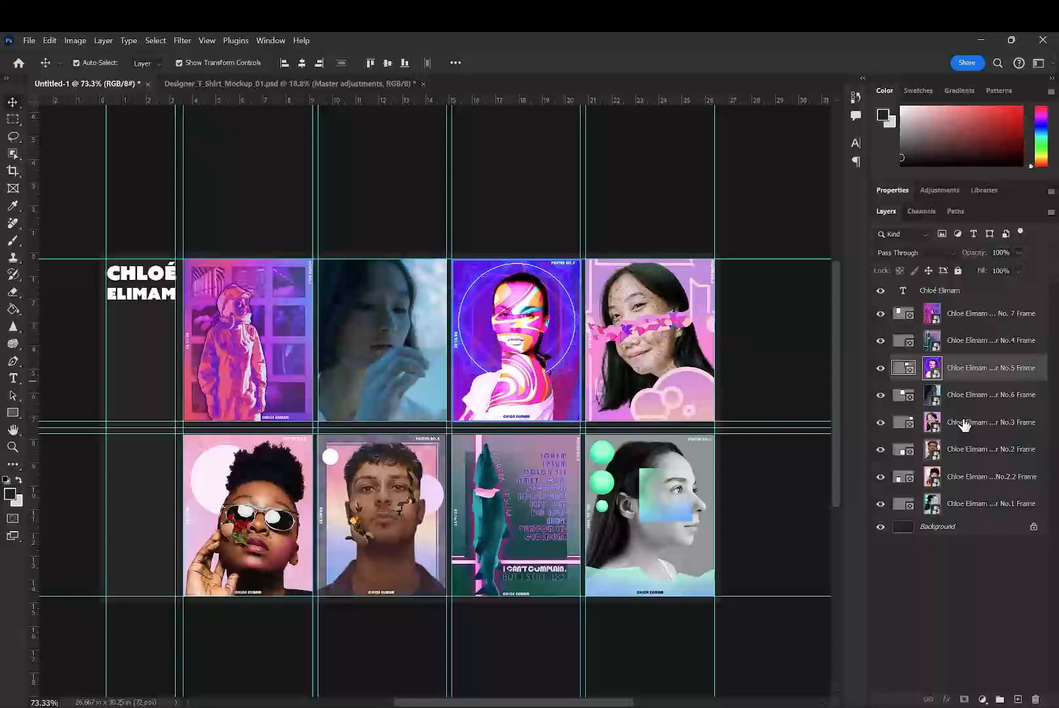
# - Cut the Poster No.4 frame and paste it directly above the Poster No.1 frame layer
pyautogui.click(981, 347)
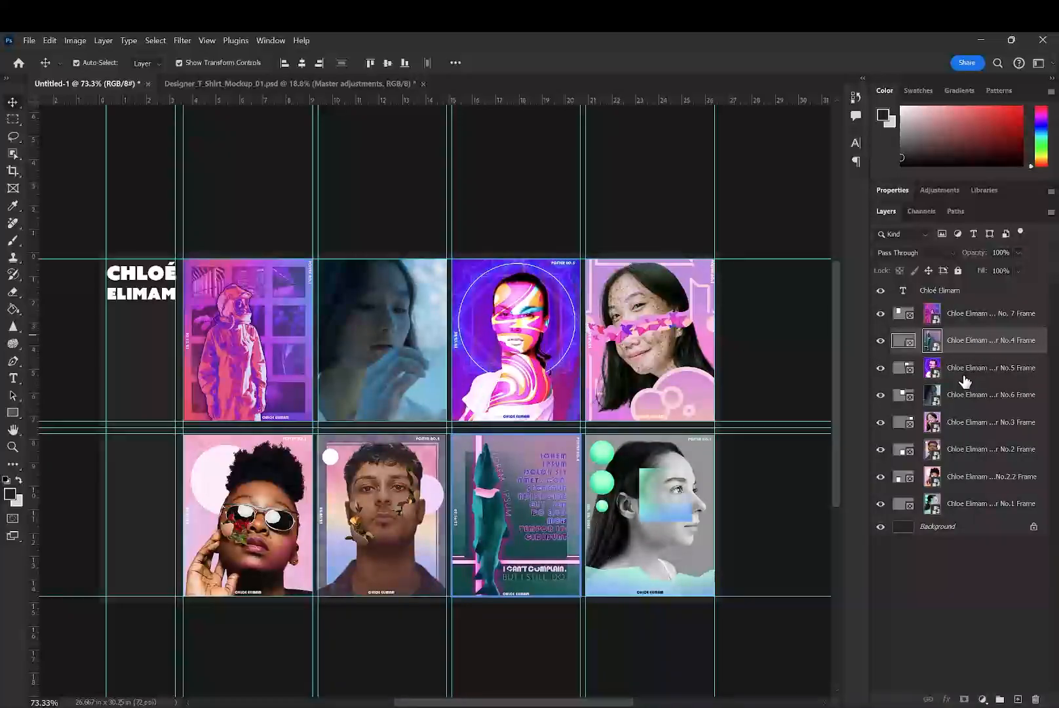
pyautogui.moveTo(966, 381); pyautogui.dragTo(958, 431)
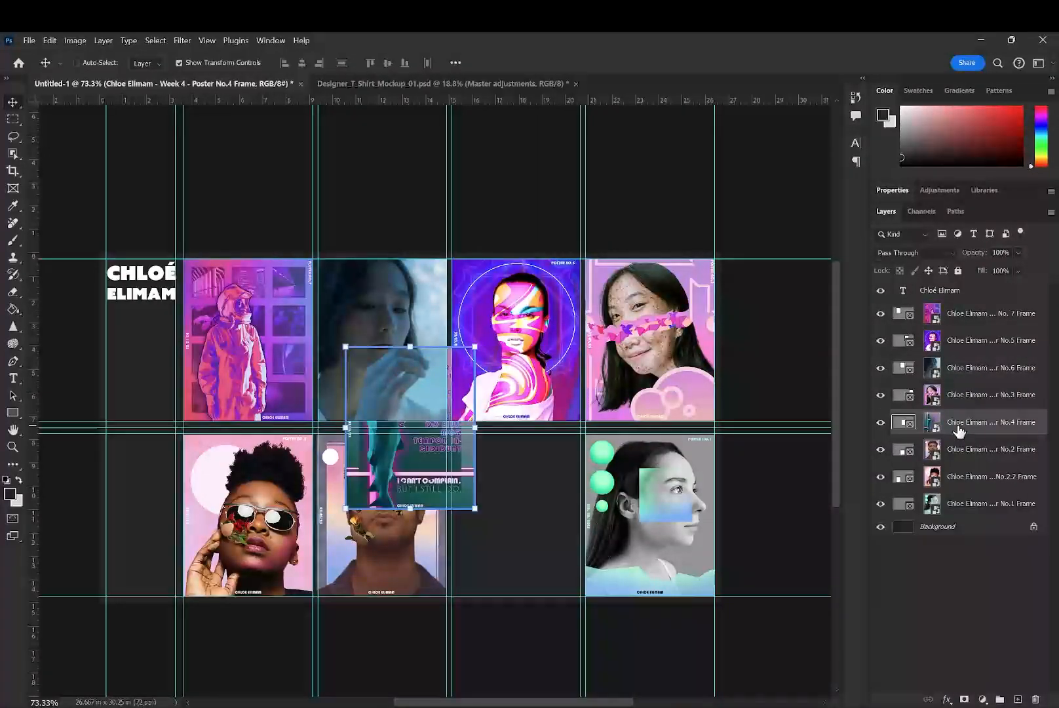
pyautogui.hotkey('ctrl', 'z')
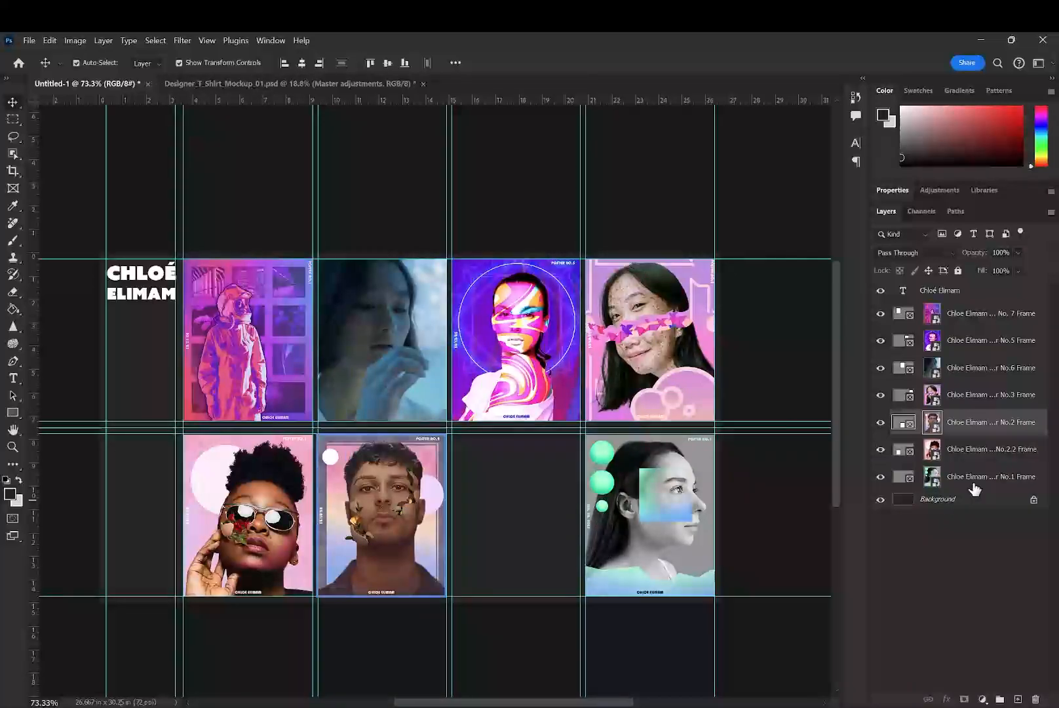
pyautogui.click(973, 484)
pyautogui.hotkey('ctrl', 'v')
# - Move the pasted Poster No.4 frame back into the third slot of the lower row, fitted to the guides
pyautogui.moveTo(467, 467); pyautogui.dragTo(553, 550)
pyautogui.hotkey('ctrl', 'z')
pyautogui.click(546, 508)
pyautogui.moveTo(453, 461); pyautogui.dragTo(574, 544)
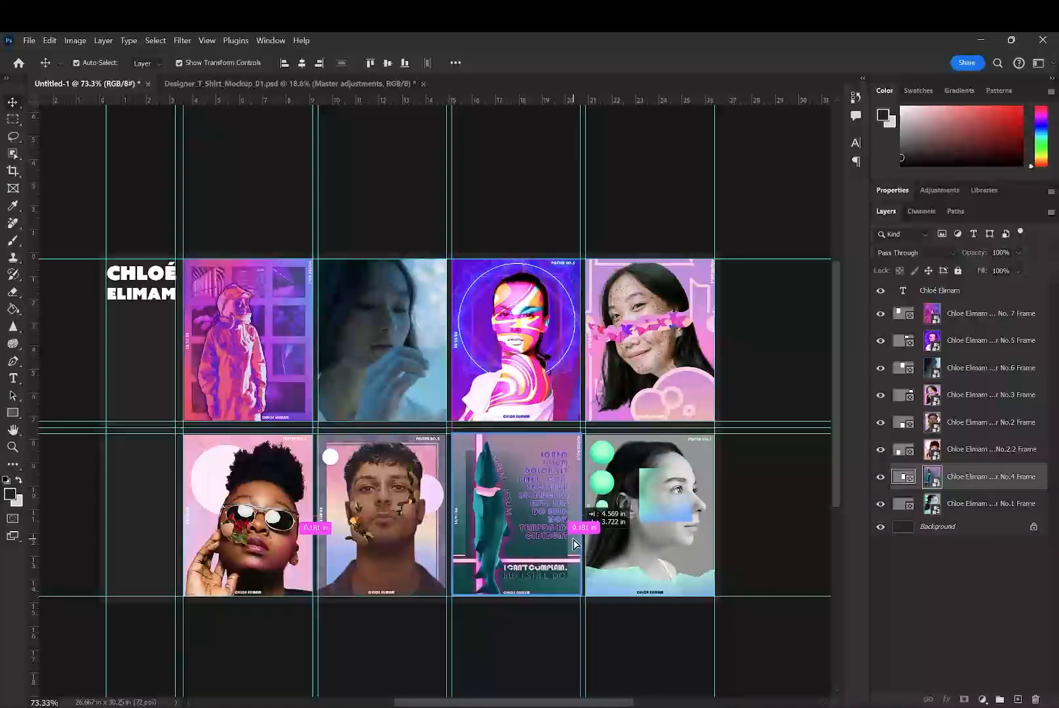
pyautogui.click(792, 515)
pyautogui.click(682, 516)
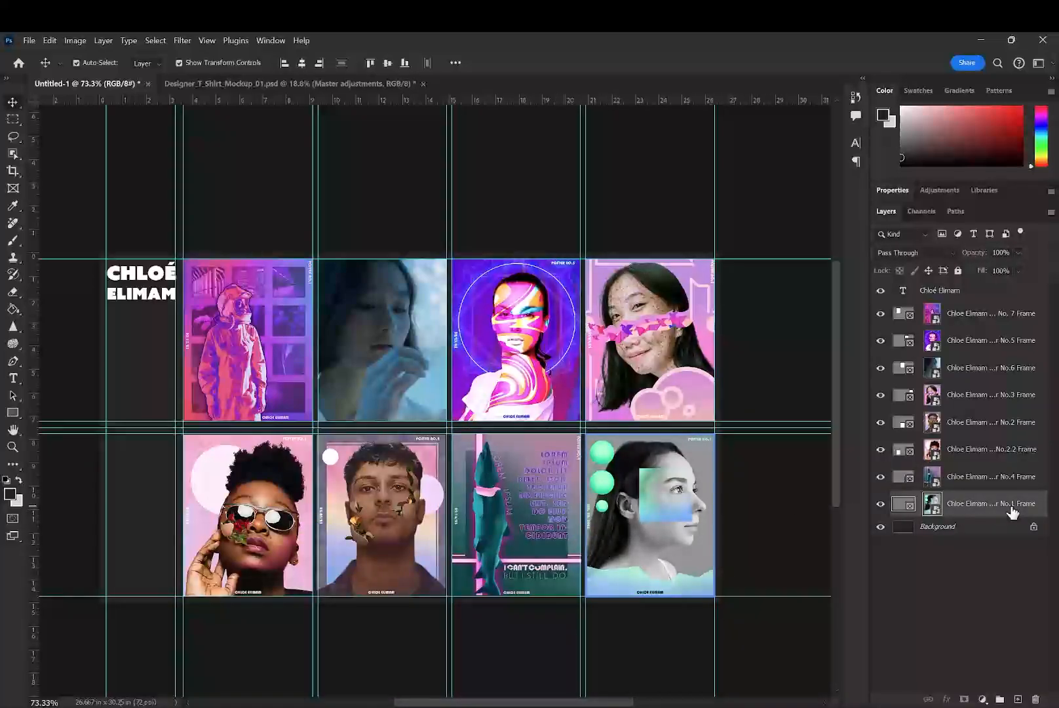
# - Move the Poster No.2.2 frame layer directly above the Poster No.2 frame layer
pyautogui.click(991, 454)
pyautogui.moveTo(989, 449); pyautogui.dragTo(986, 391)
pyautogui.click(975, 405)
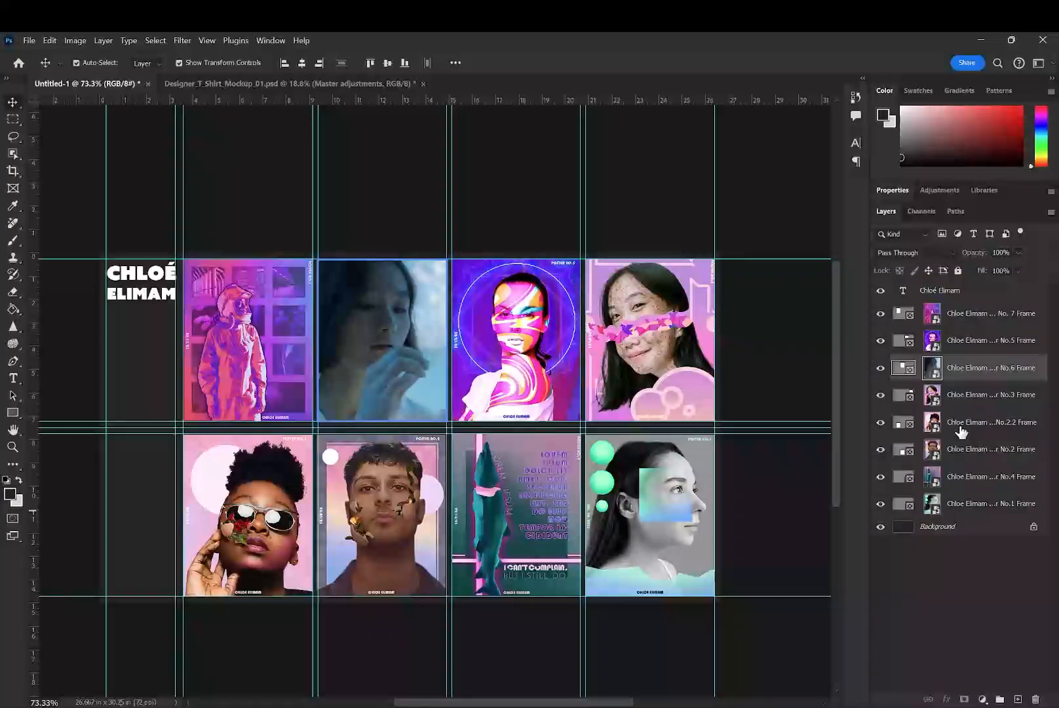
# - Cut the Poster No.5 frame, paste it directly below the Poster No.6 frame layer, and return it to the third slot of the upper row
pyautogui.click(956, 353)
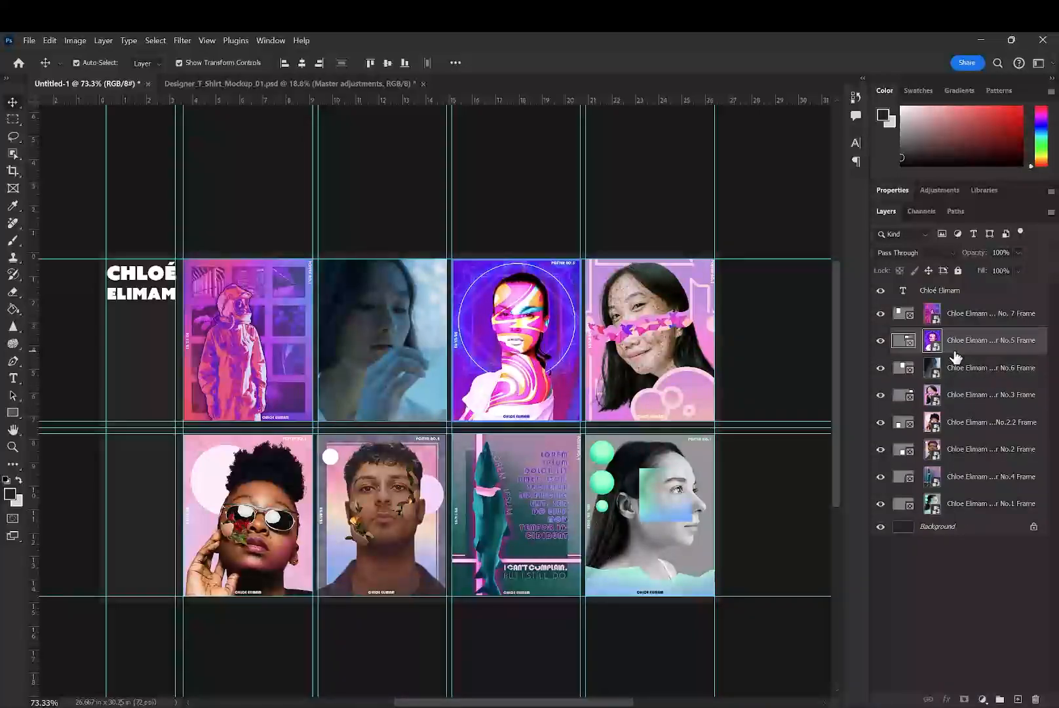
pyautogui.press('Delete')
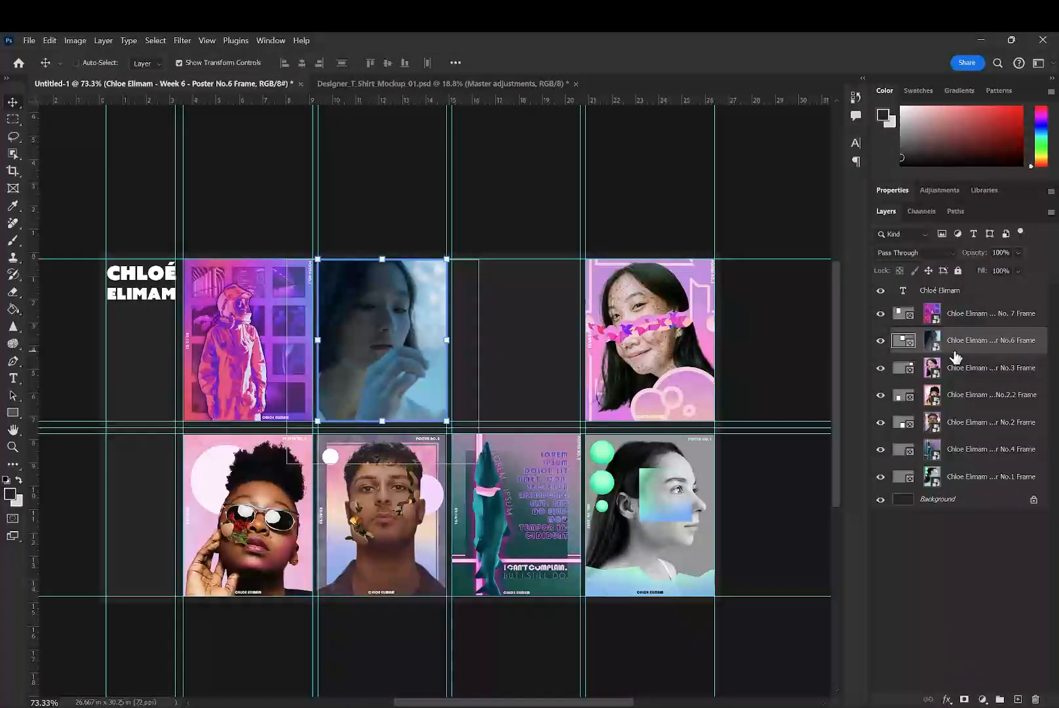
pyautogui.hotkey('ctrl', 'z')
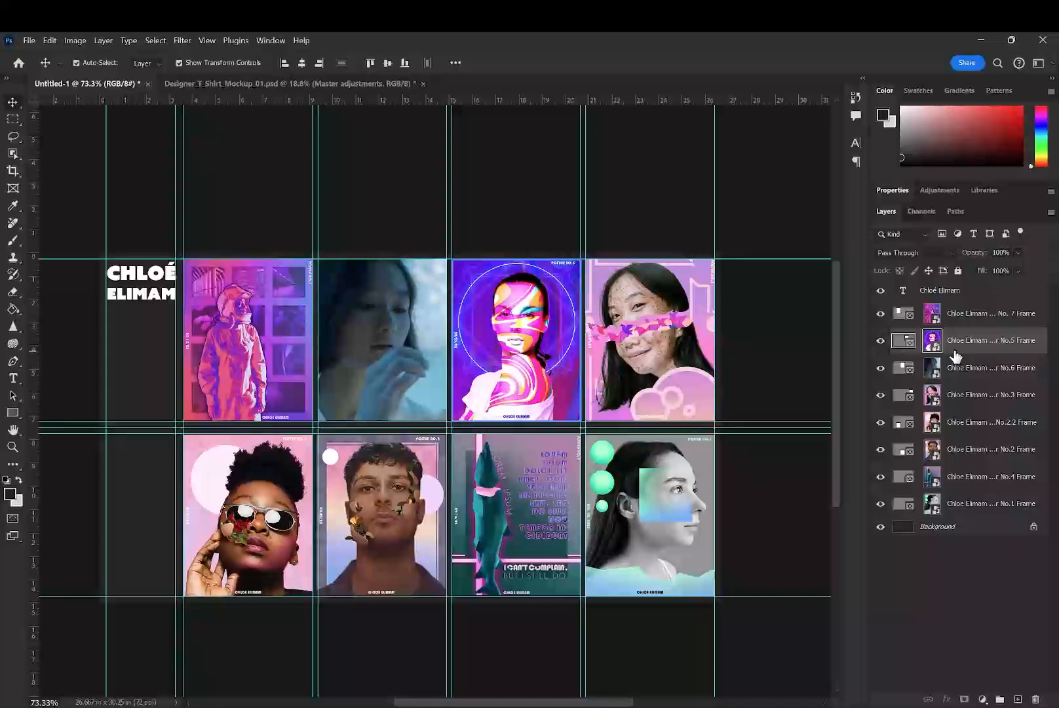
pyautogui.hotkey('ctrl', 'x')
pyautogui.click(967, 369)
pyautogui.hotkey('ctrl', 'v')
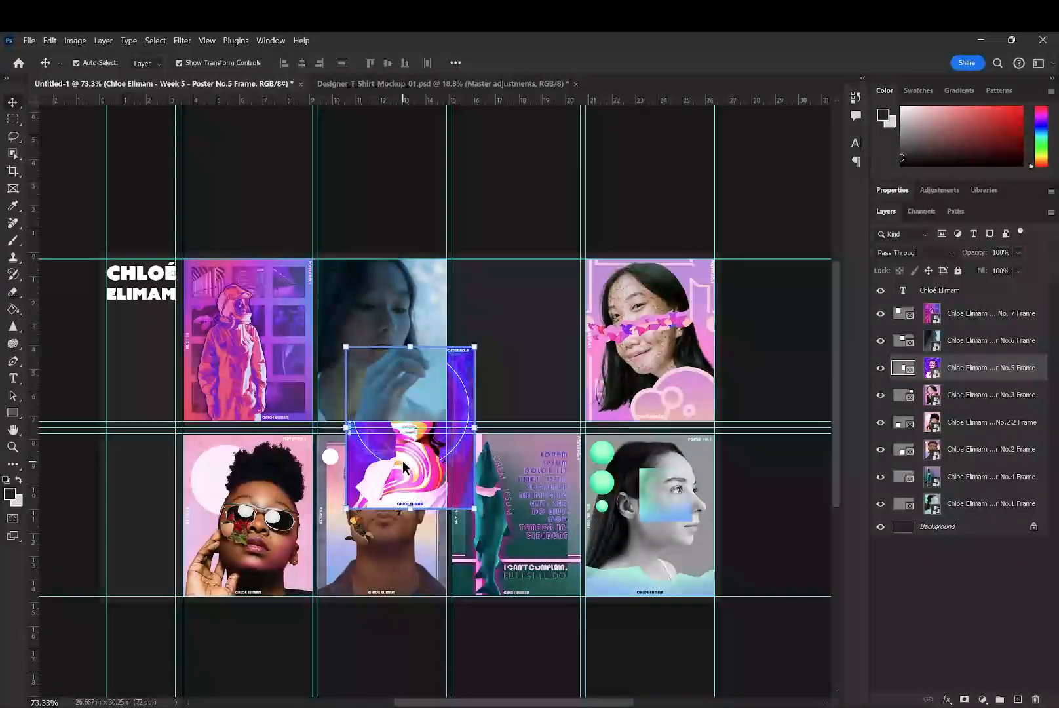
pyautogui.moveTo(403, 461); pyautogui.dragTo(512, 381)
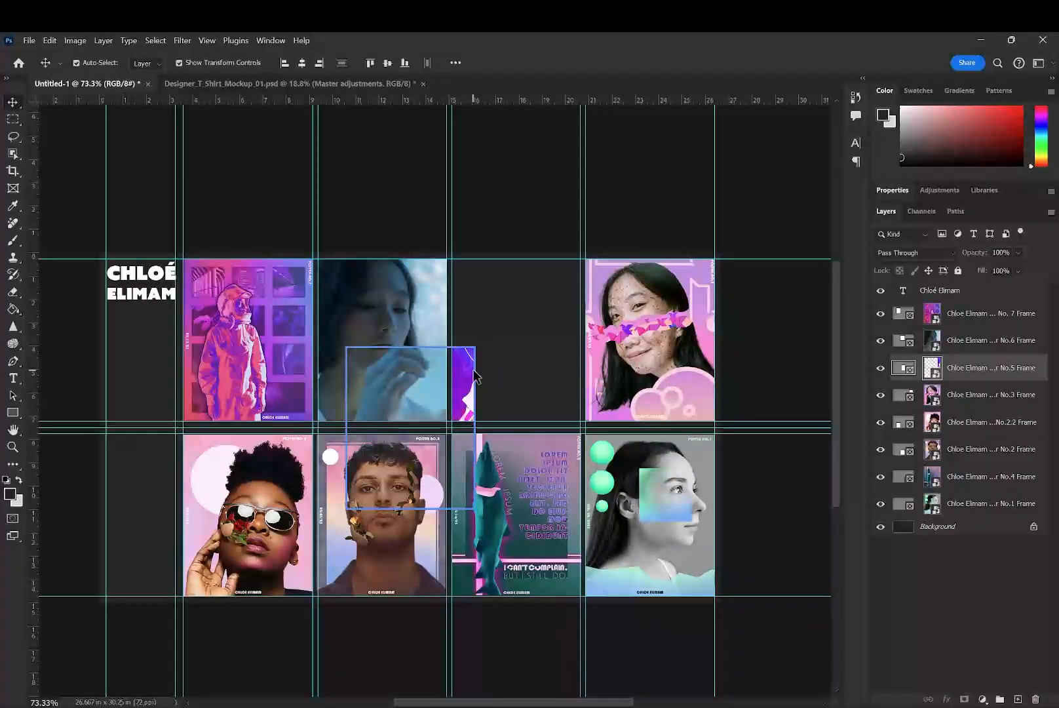
pyautogui.moveTo(465, 411); pyautogui.dragTo(570, 319)
# - Distribute the four lower-row poster frames horizontally and align their top edges
pyautogui.click(964, 395)
pyautogui.keyDown('shift'); pyautogui.click(944, 314); pyautogui.keyUp('shift')
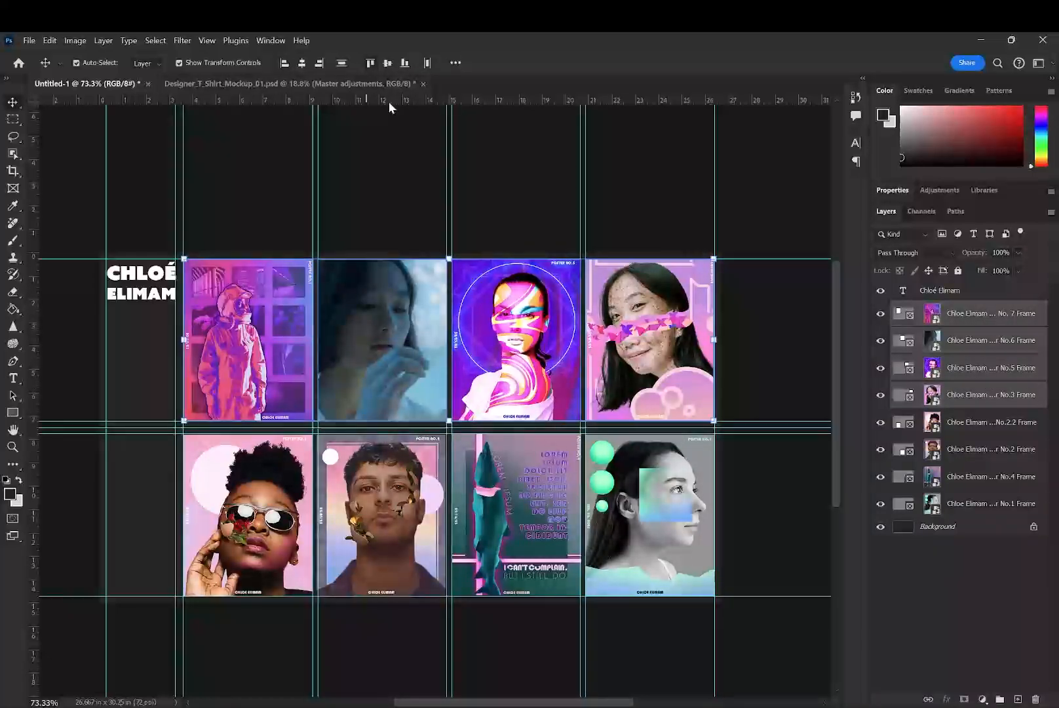
pyautogui.click(971, 555)
pyautogui.click(971, 513)
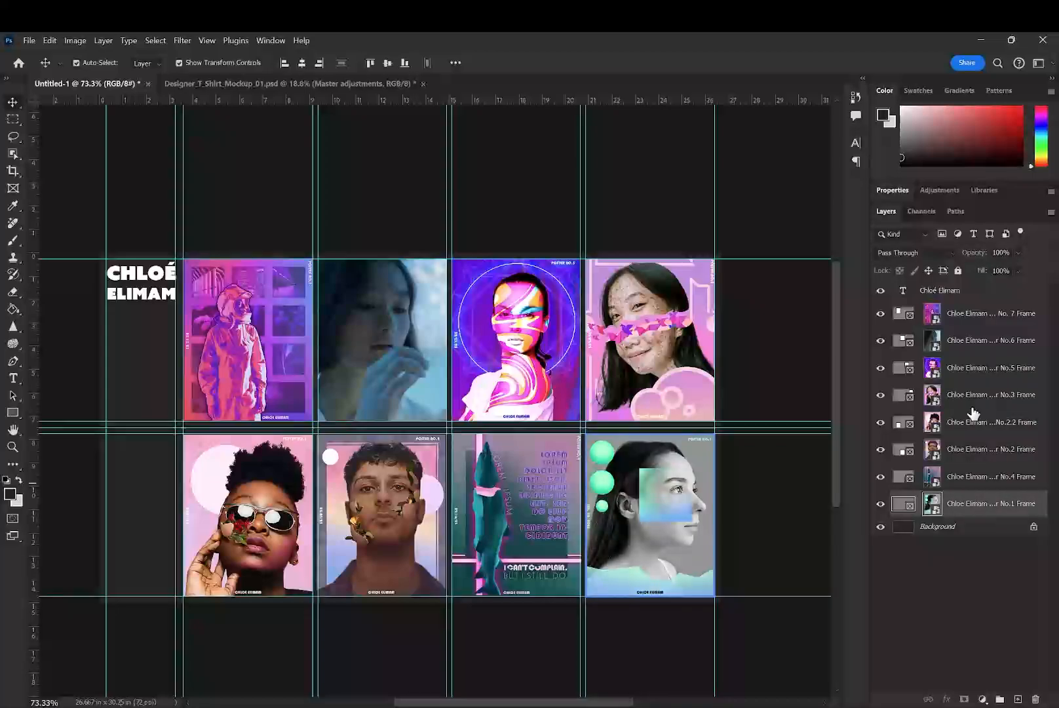
pyautogui.keyDown('shift'); pyautogui.click(971, 419); pyautogui.keyUp('shift')
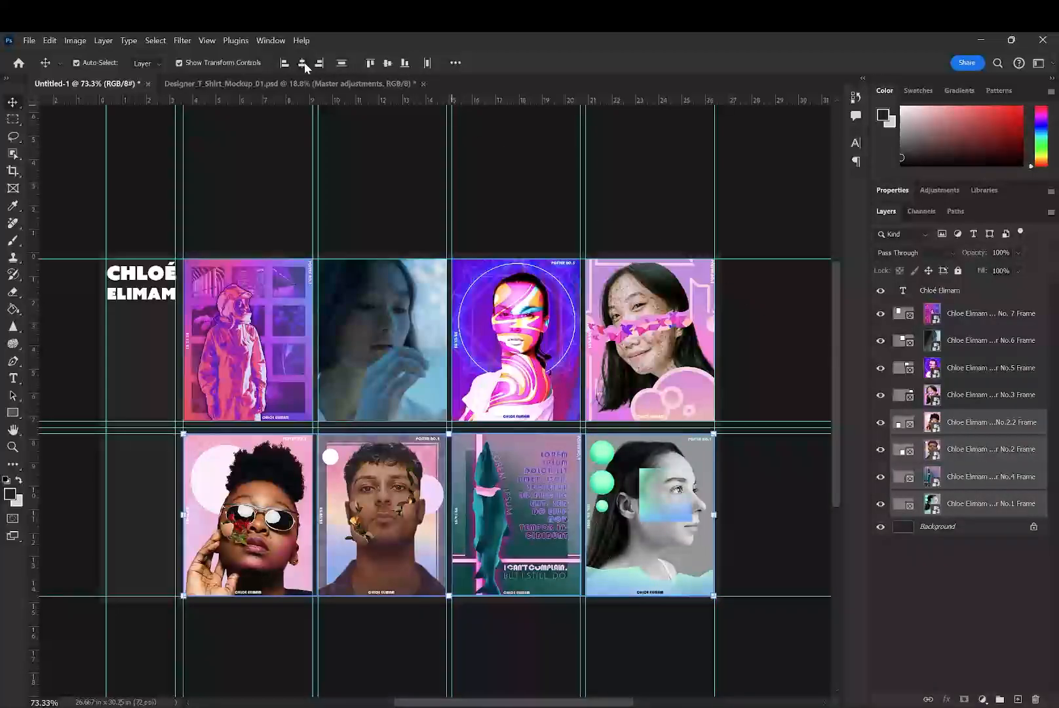
pyautogui.click(427, 64)
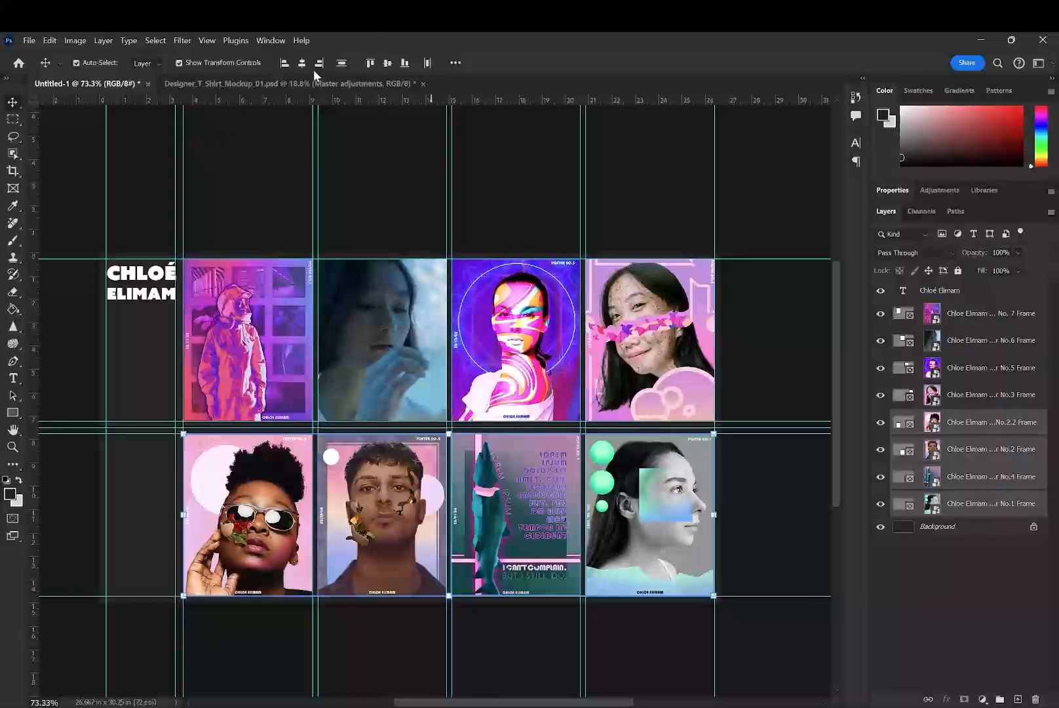
pyautogui.click(371, 64)
# - Nudge the four lower-row frames together to the right until Poster No.4's left edge meets its vertical guide
pyautogui.scroll(15, 495, 466)
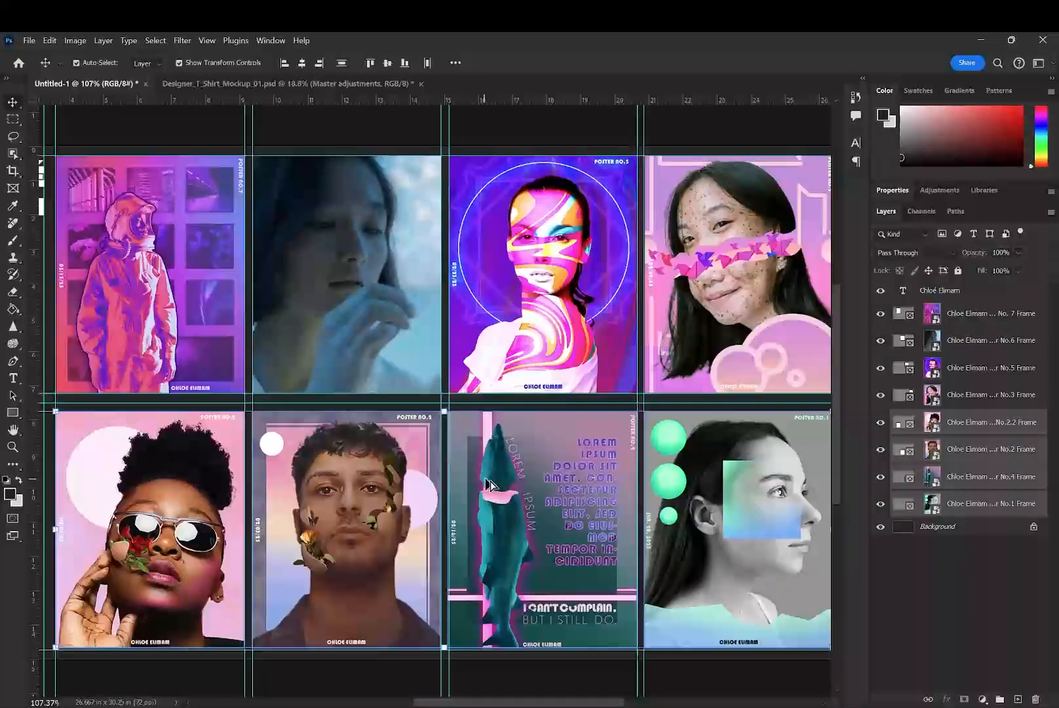
pyautogui.scroll(1, 345, 395)
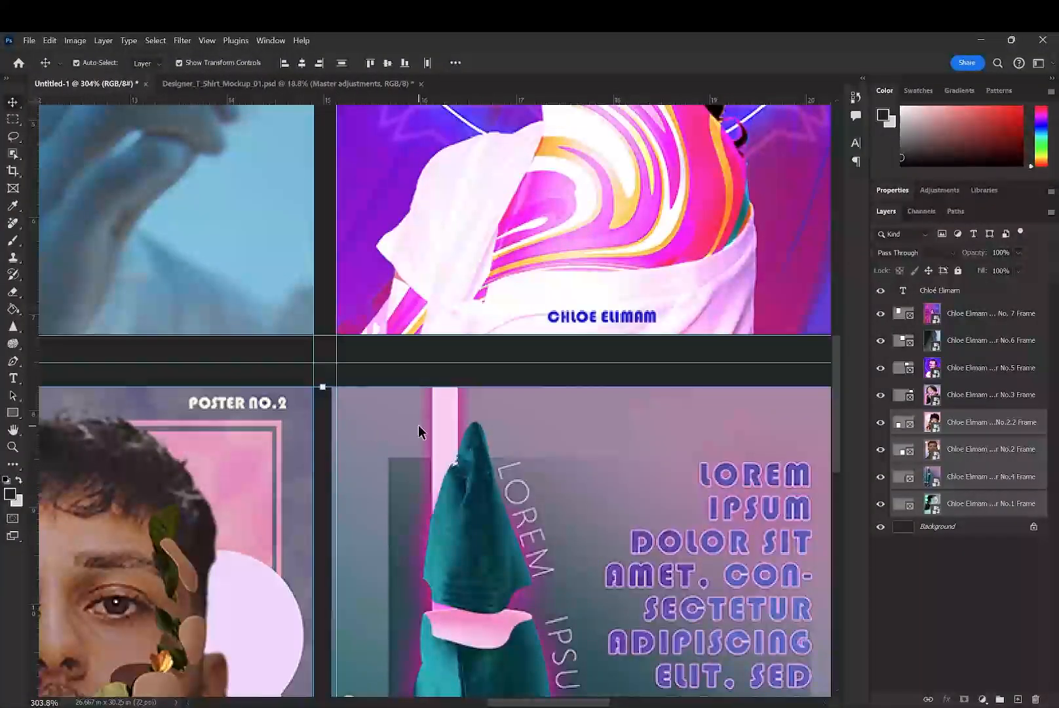
pyautogui.moveTo(418, 428)
pyautogui.mouseDown()
pyautogui.moveTo(428, 430)
pyautogui.moveTo(420, 420)
pyautogui.mouseUp()
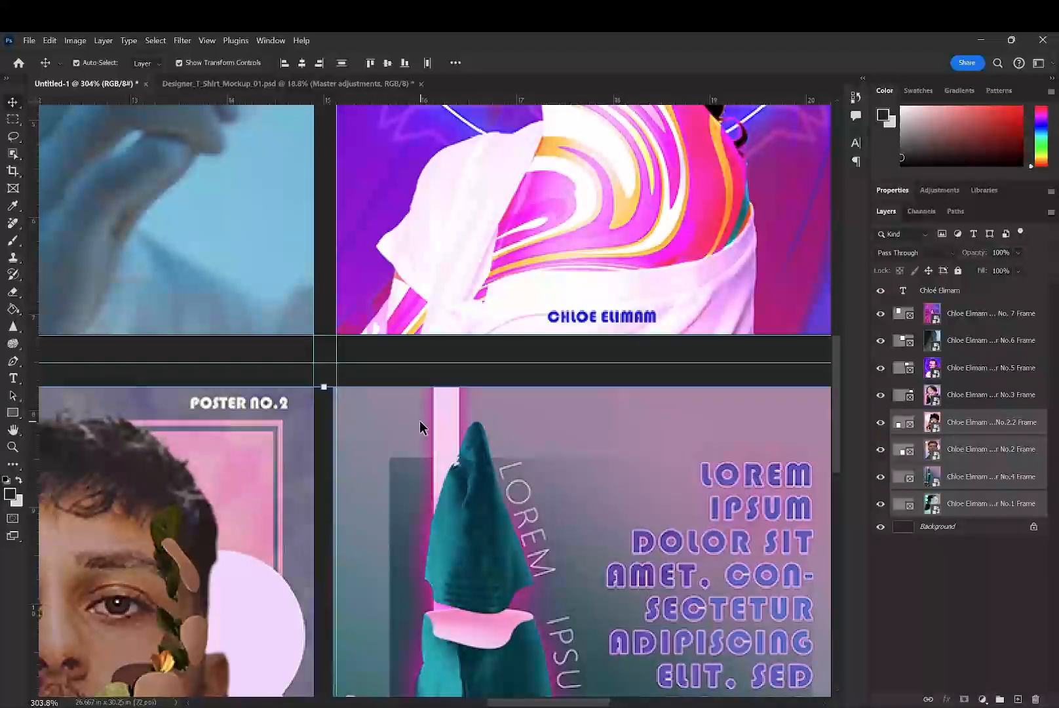
pyautogui.press('Left')
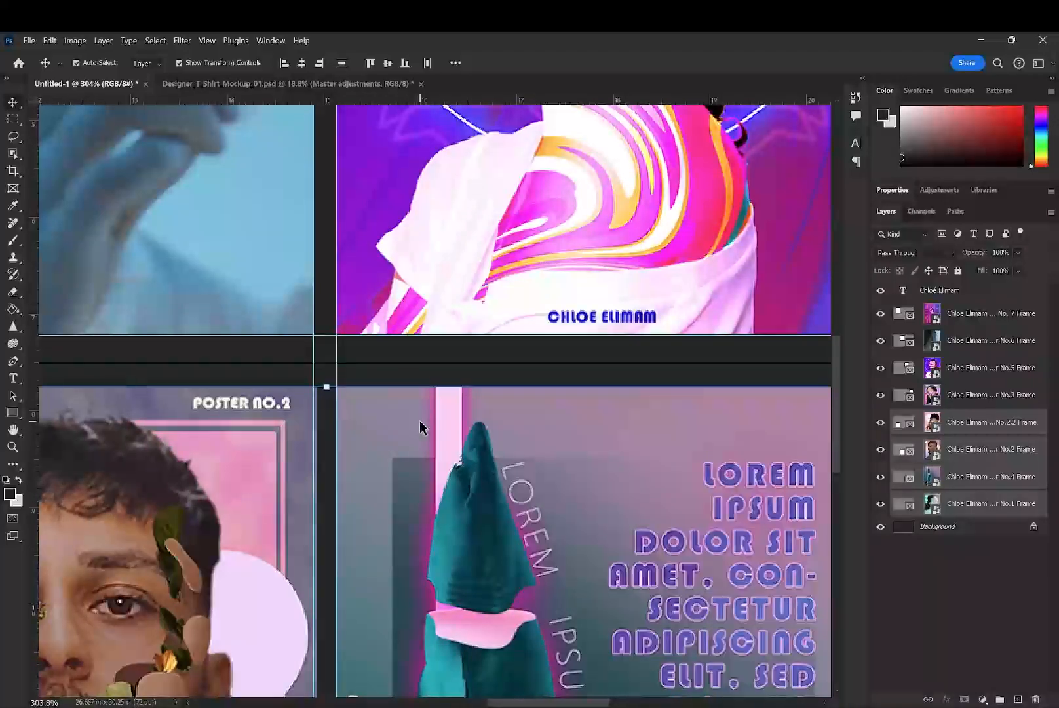
# - Nudge the Poster No.2 frame to the left until its right edge meets the vertical guide, keeping its top on the horizontal guide
pyautogui.click(379, 318)
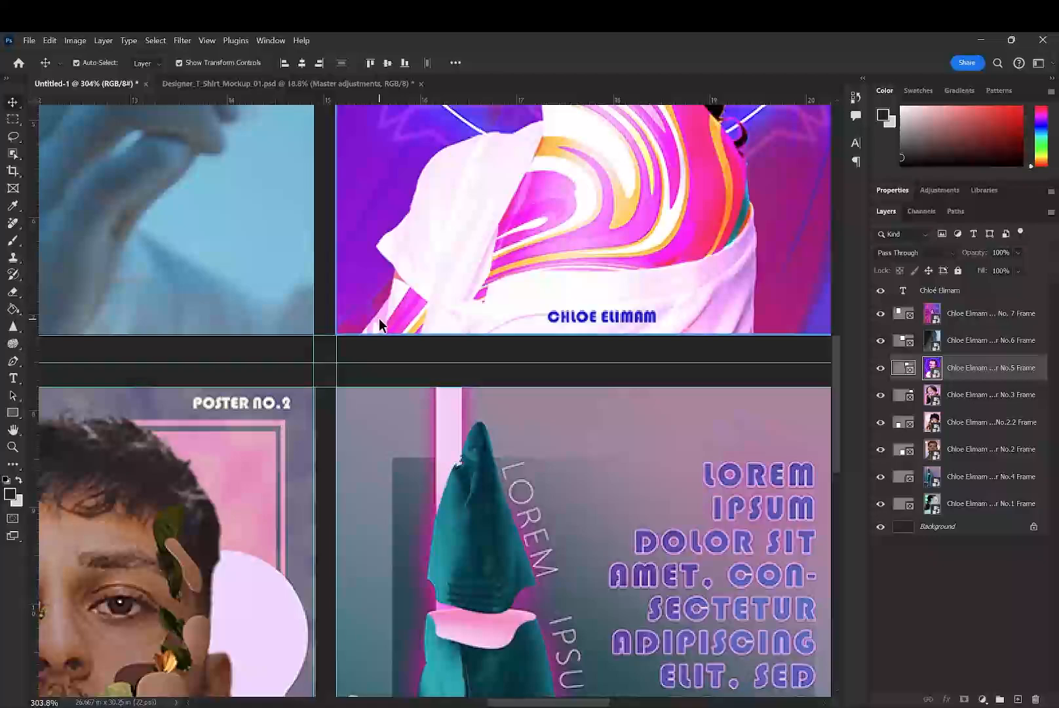
pyautogui.click(264, 436)
pyautogui.press('Left')
pyautogui.press('Left')
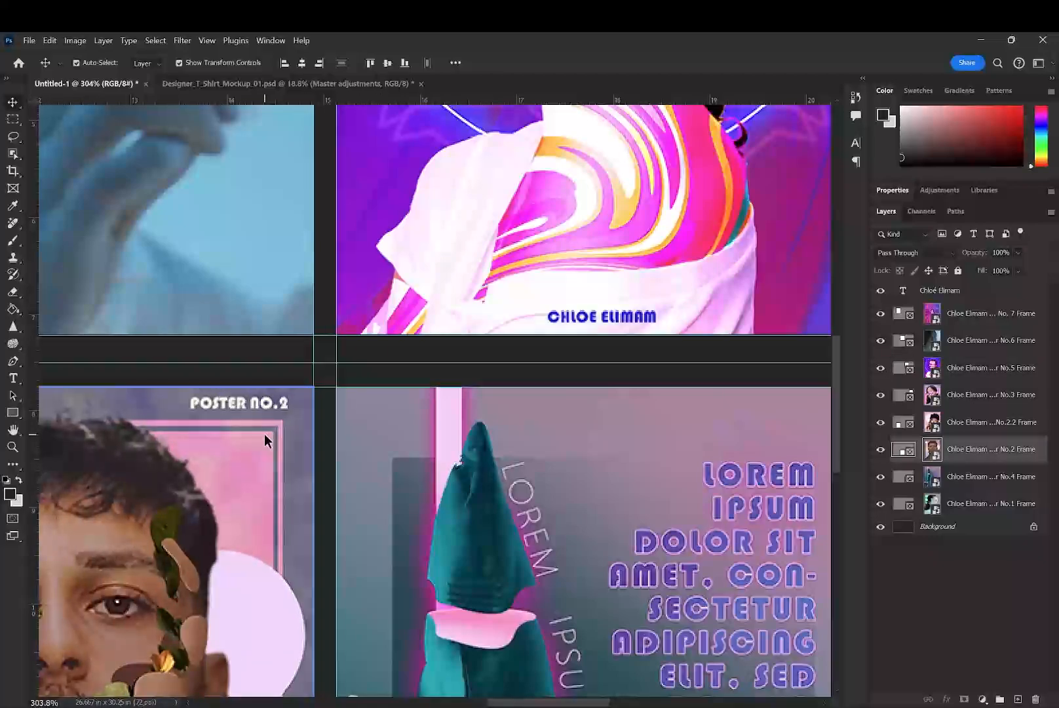
pyautogui.press('Down')
pyautogui.press('Down')
pyautogui.click(234, 314)
pyautogui.click(255, 434)
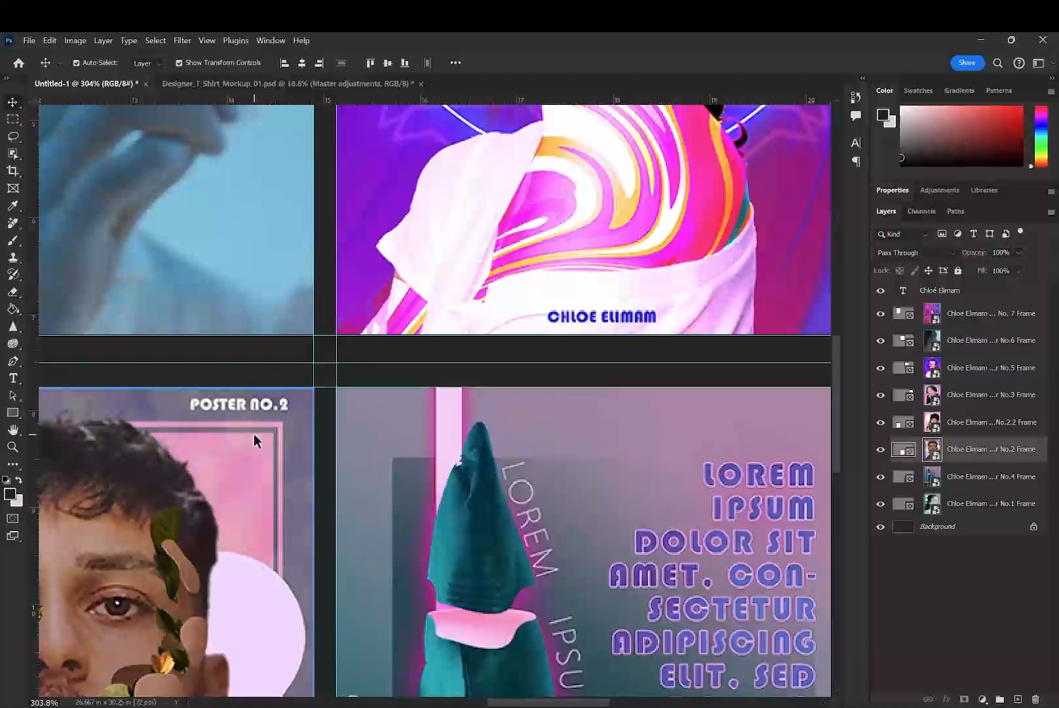
pyautogui.press('Up')
# - Nudge the Poster No.2.2 frame horizontally until its side edges line up with the guides beneath Poster No.7
pyautogui.hscroll(-15, 255, 434)
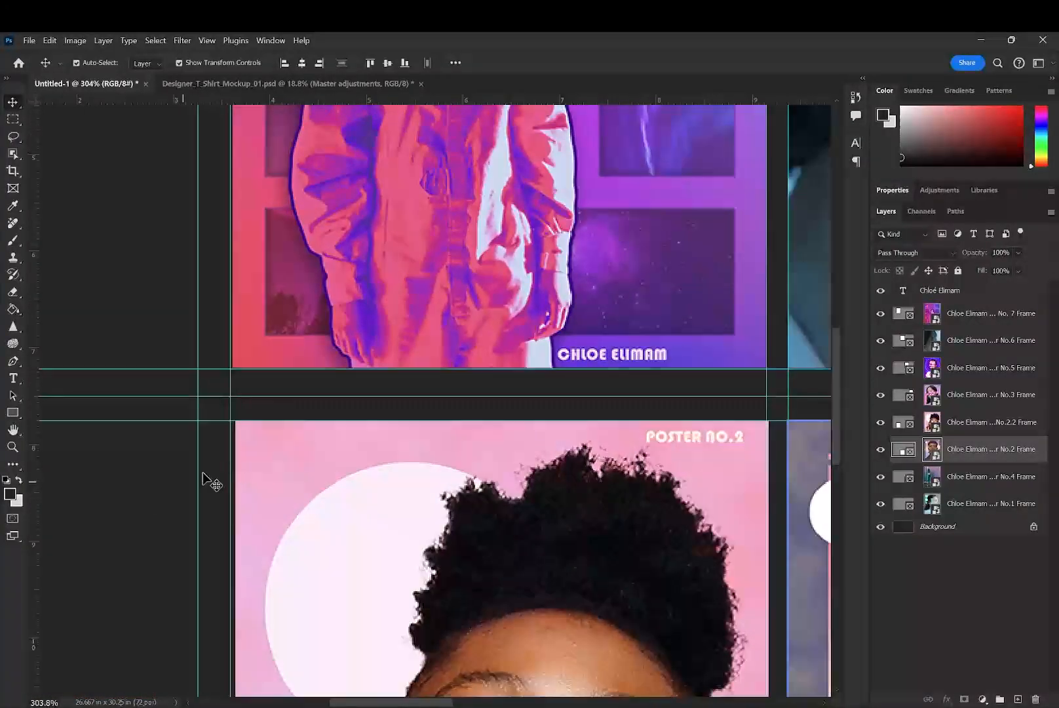
pyautogui.click(259, 469)
pyautogui.press('Left')
pyautogui.press('Left')
pyautogui.press('Left')
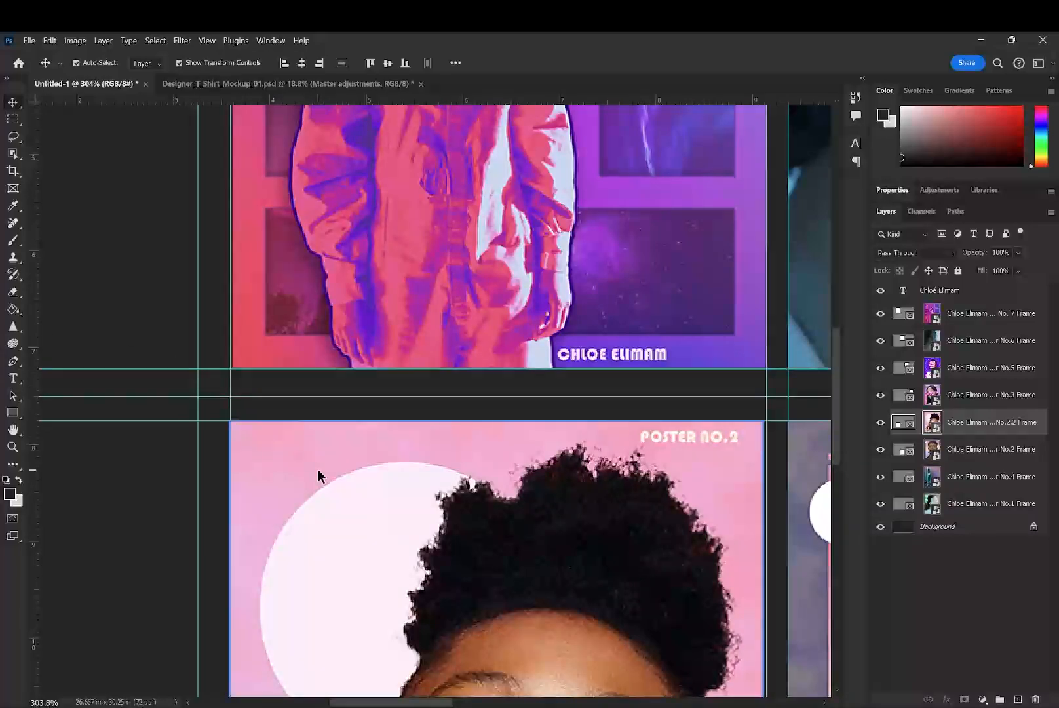
pyautogui.moveTo(393, 483); pyautogui.dragTo(395, 484)
# - Inspect how the poster frames' edges sit against the guides, from close up and across both rows
pyautogui.click(352, 341)
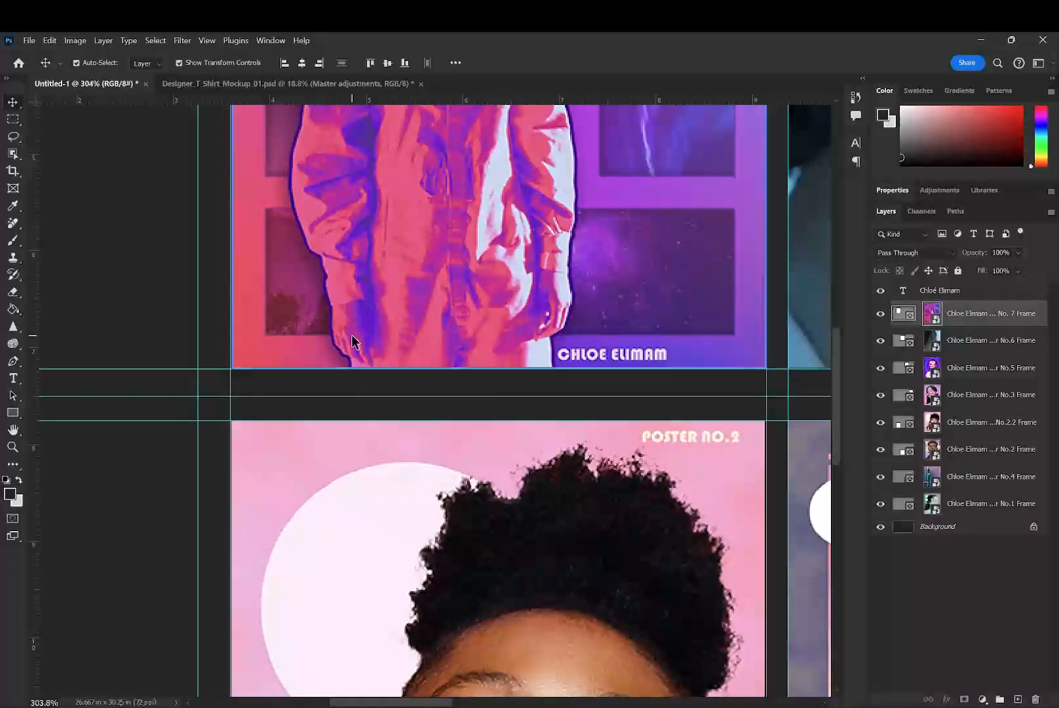
pyautogui.moveTo(378, 300); pyautogui.dragTo(376, 302)
pyautogui.moveTo(504, 544); pyautogui.dragTo(243, 465)
pyautogui.click(278, 311)
pyautogui.click(274, 350)
pyautogui.moveTo(619, 493); pyautogui.dragTo(279, 184)
pyautogui.scroll(-4, 346, 248)
pyautogui.scroll(-2, 350, 254)
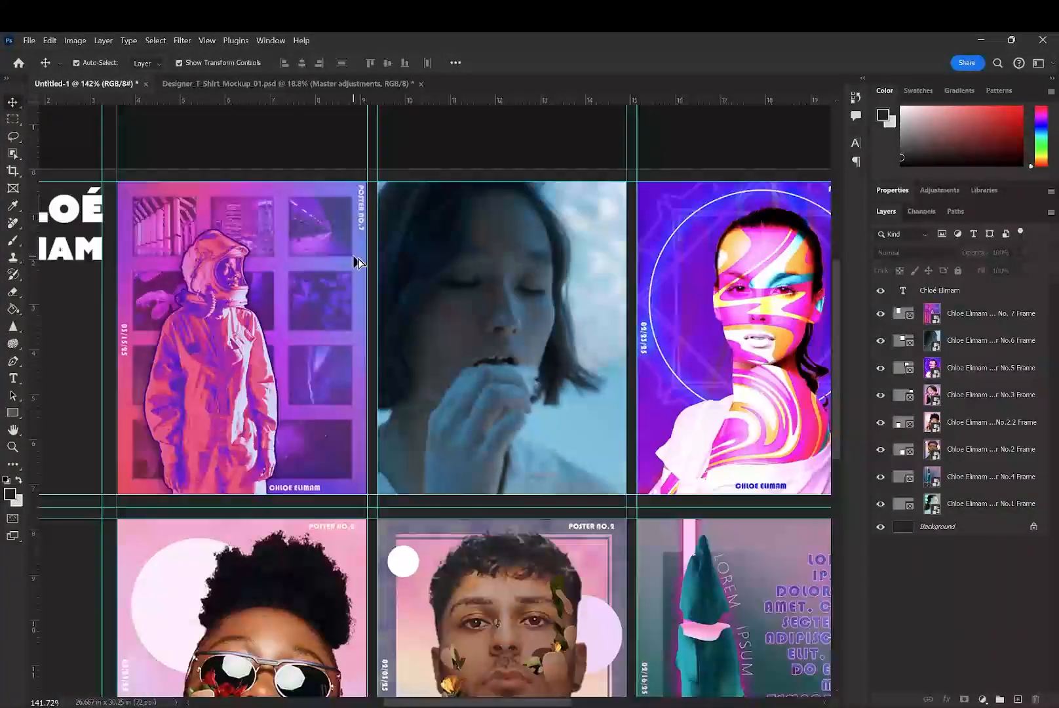
pyautogui.scroll(-3, 357, 239)
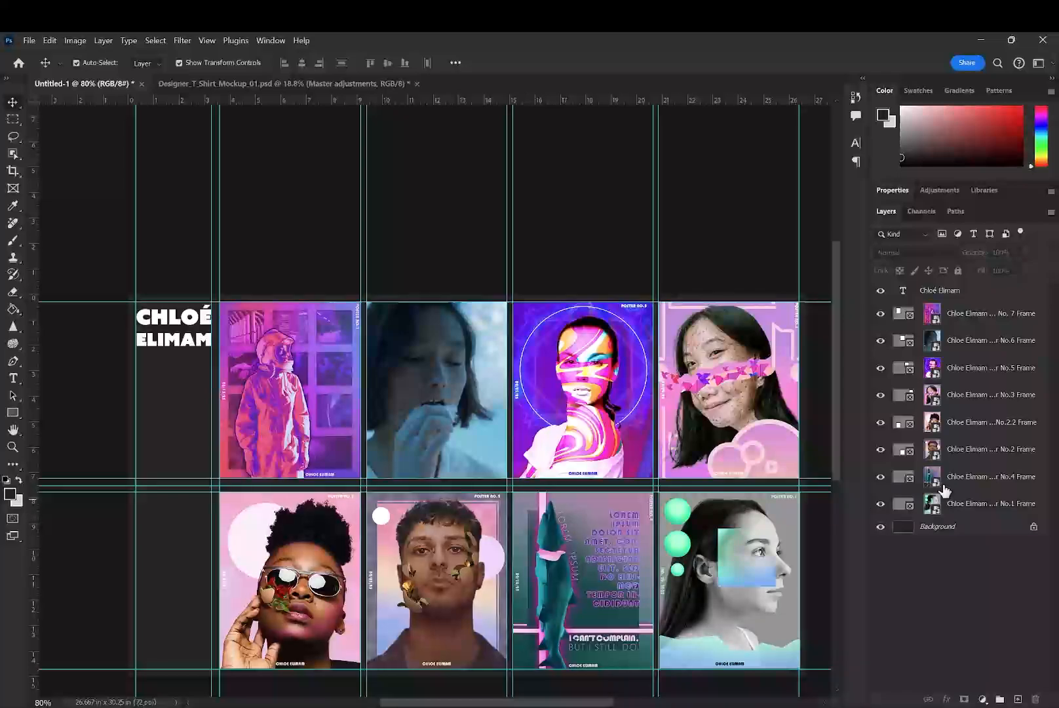
# - Align the top edges of the four lower-row frames, and likewise of the four upper-row frames, and deselect them
pyautogui.click(1021, 505)
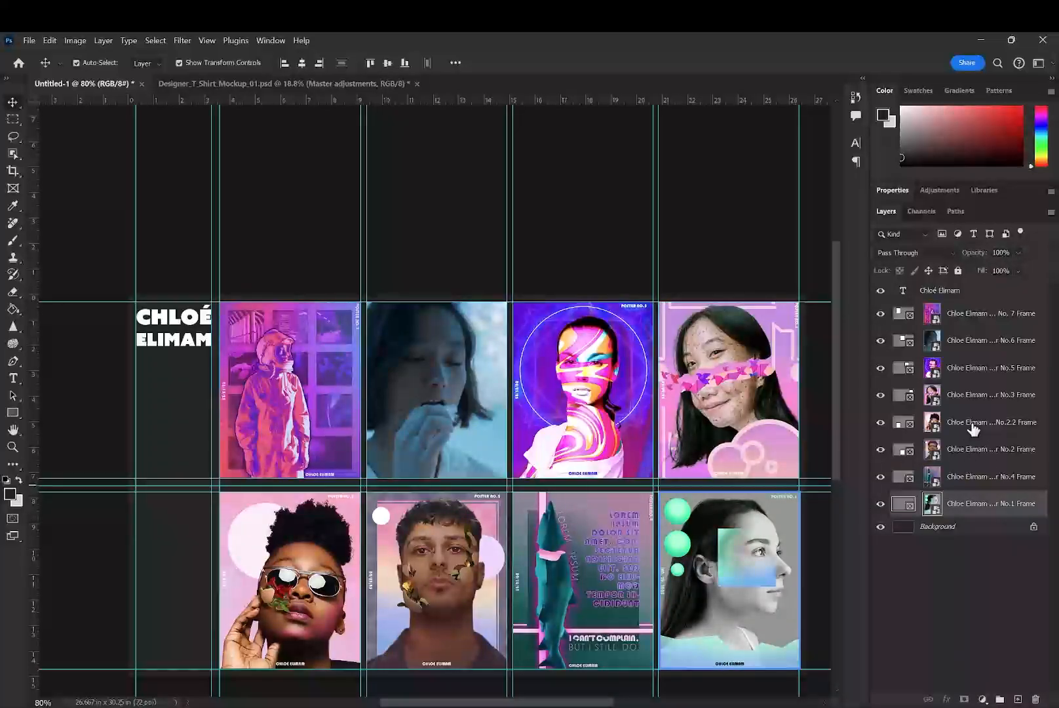
pyautogui.keyDown('shift'); pyautogui.click(973, 423); pyautogui.keyUp('shift')
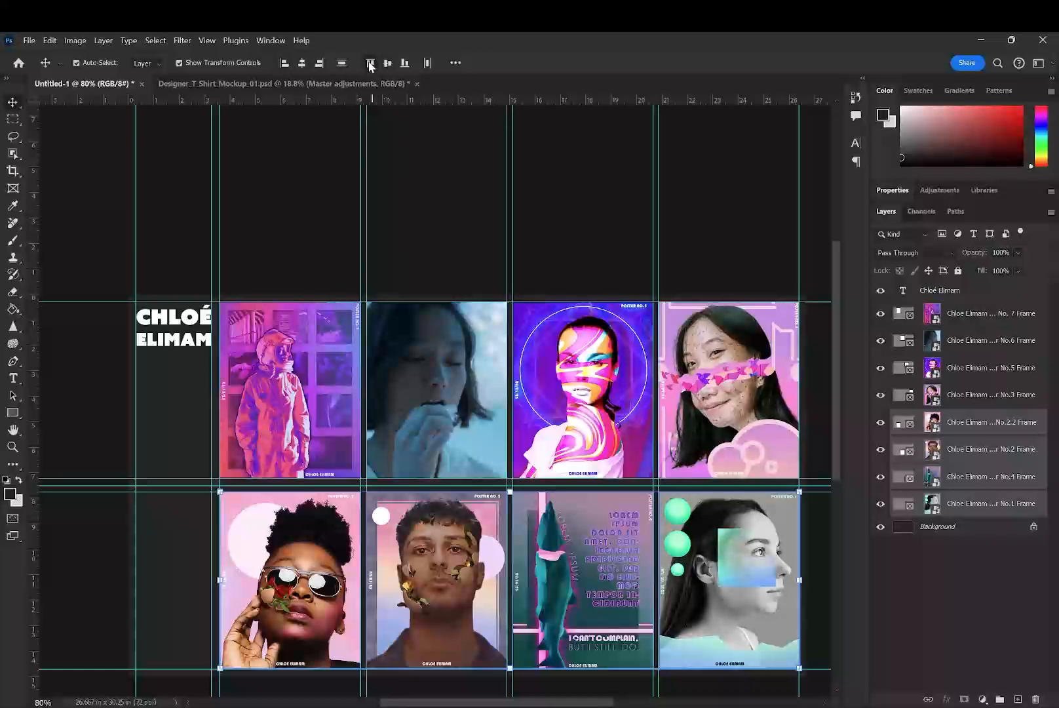
pyautogui.click(969, 395)
pyautogui.keyDown('shift'); pyautogui.click(969, 314); pyautogui.keyUp('shift')
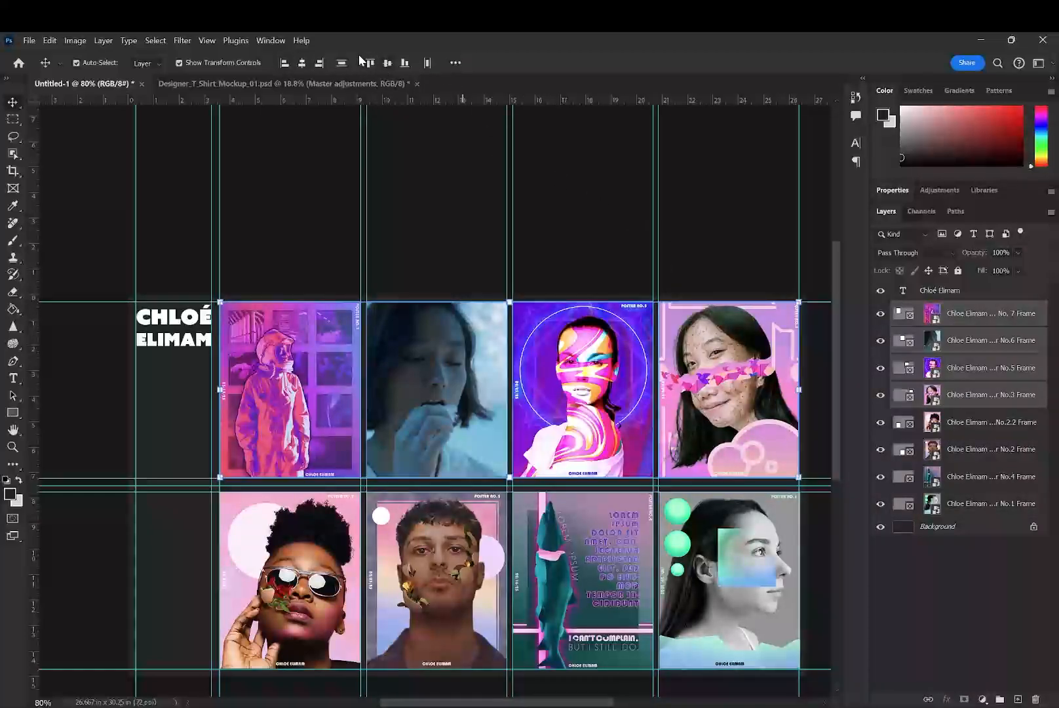
pyautogui.click(562, 166)
pyautogui.scroll(-3, 417, 230)
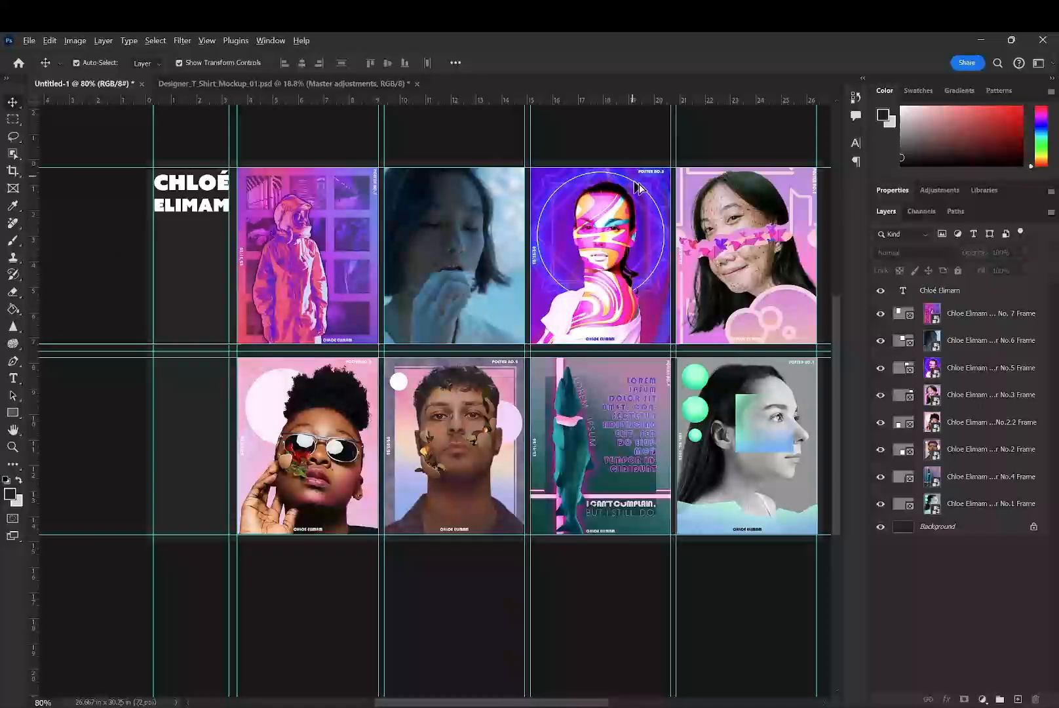
# - Examine the poster frames' edges against the guides from close up, and glance at the T-shirt mockup document
pyautogui.scroll(5, 639, 188)
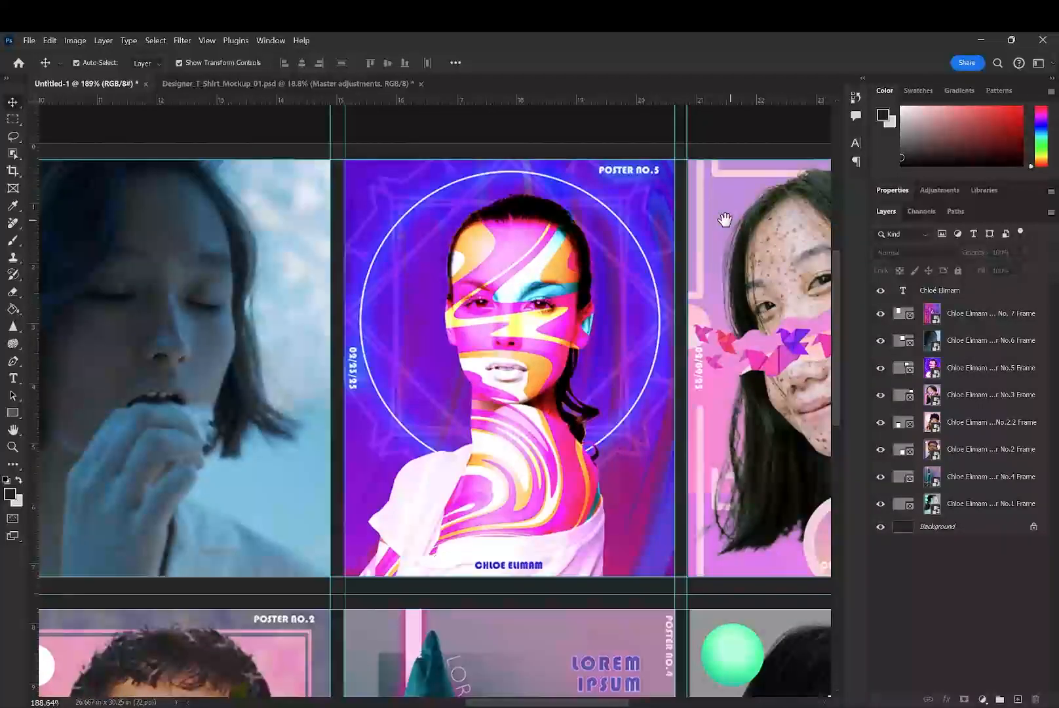
pyautogui.moveTo(725, 219); pyautogui.dragTo(223, 312)
pyautogui.scroll(-1, 446, 435)
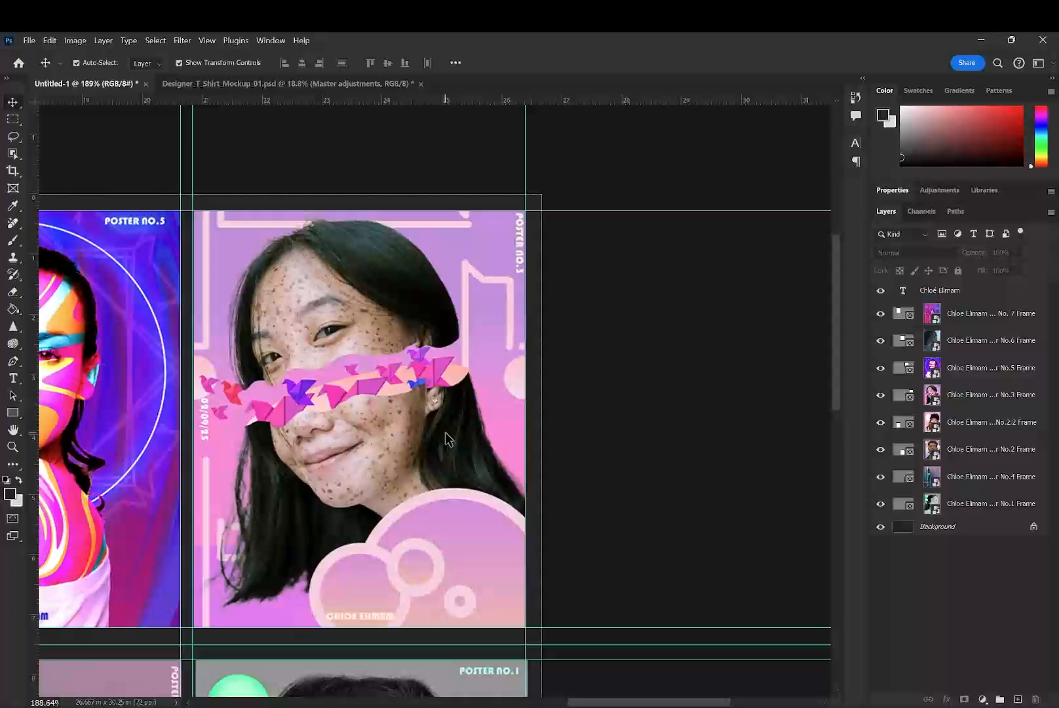
pyautogui.scroll(-2, 446, 436)
pyautogui.moveTo(299, 538); pyautogui.dragTo(690, 385)
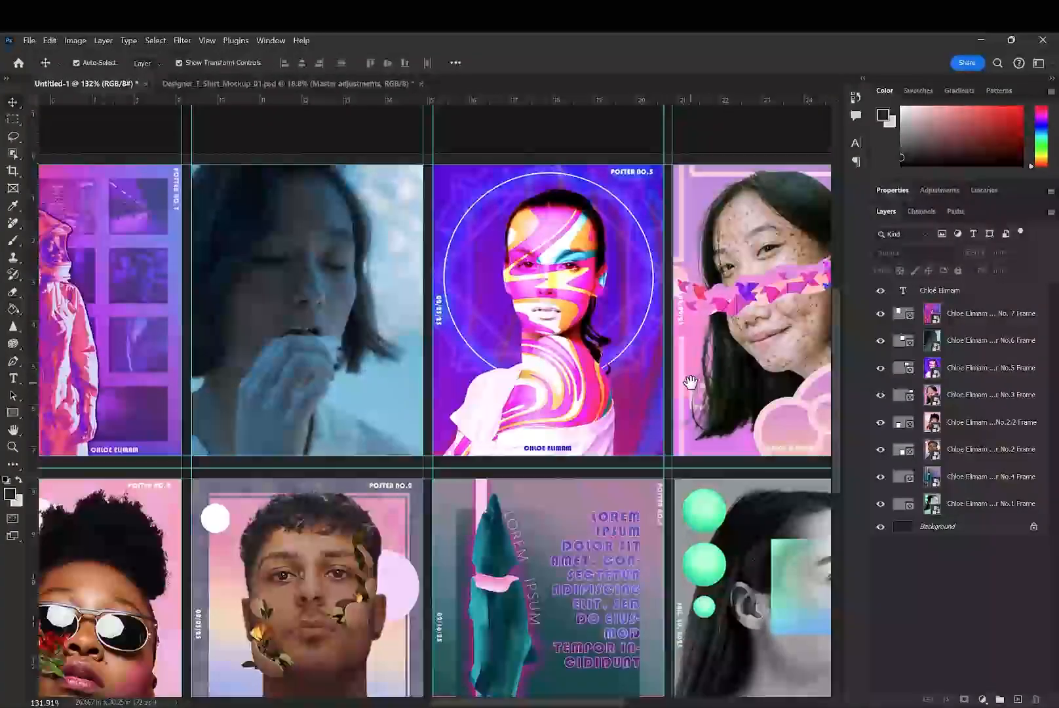
pyautogui.scroll(-3, 690, 385)
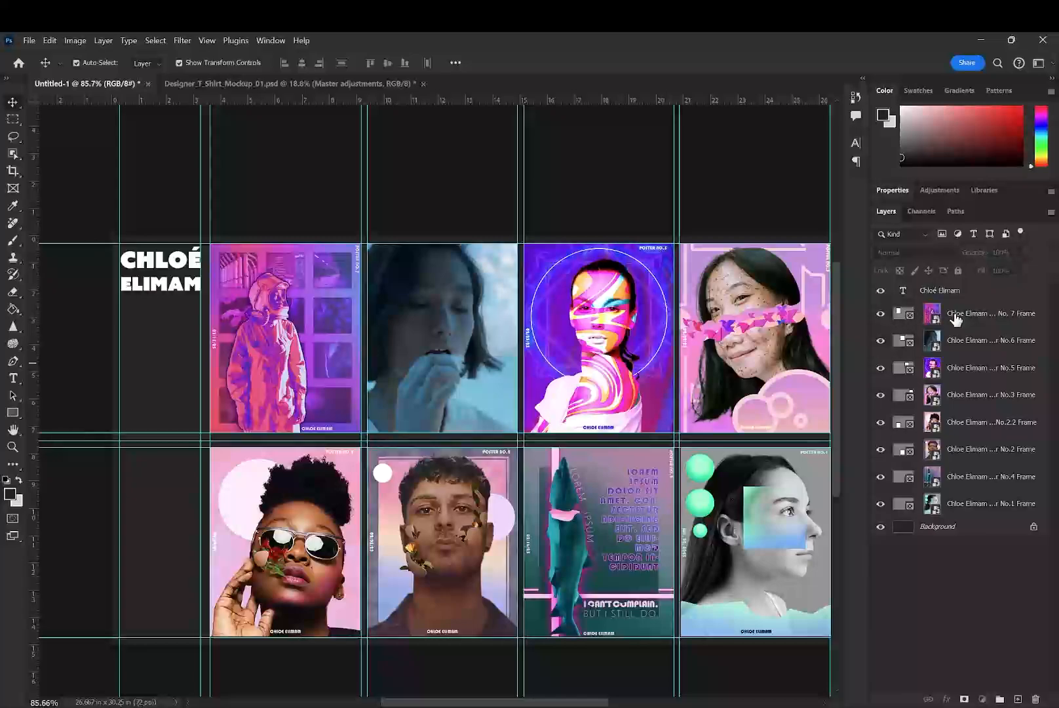
pyautogui.click(299, 87)
pyautogui.click(98, 83)
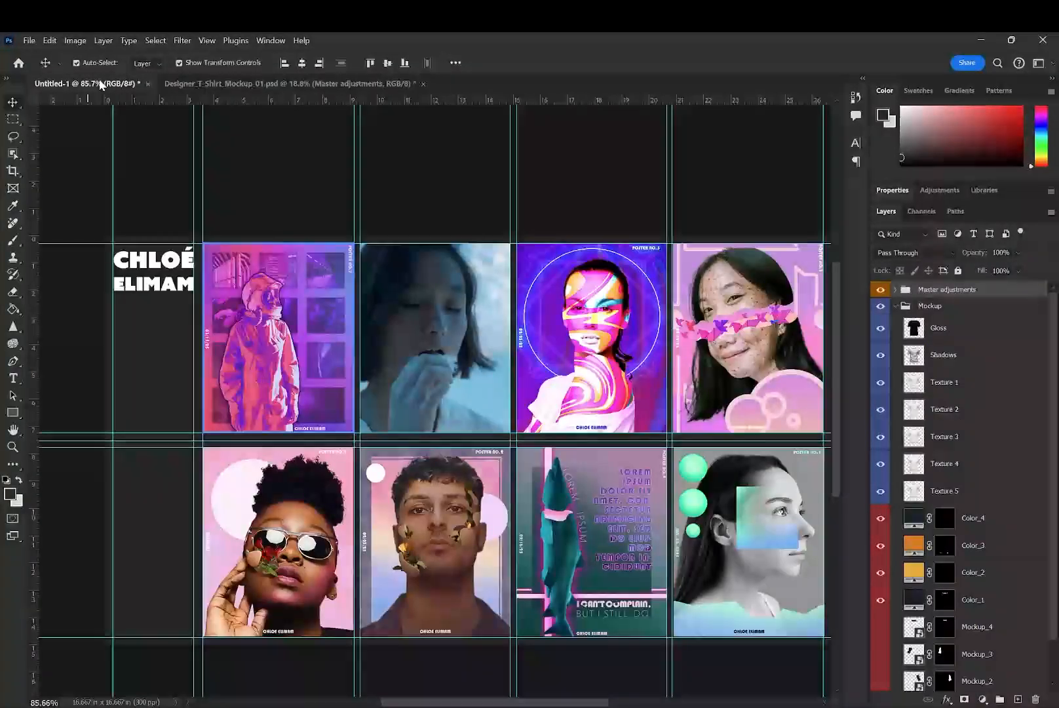
# - Leave every layer of the portfolio layout deselected and hide the guides
pyautogui.click(446, 313)
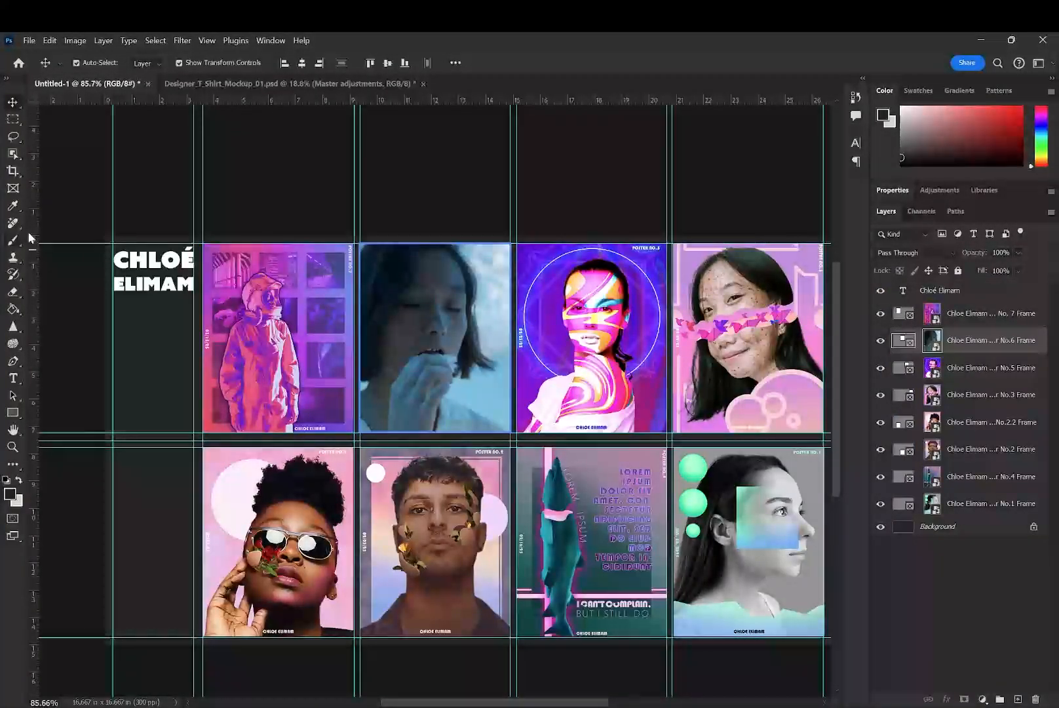
pyautogui.click(229, 84)
pyautogui.click(118, 85)
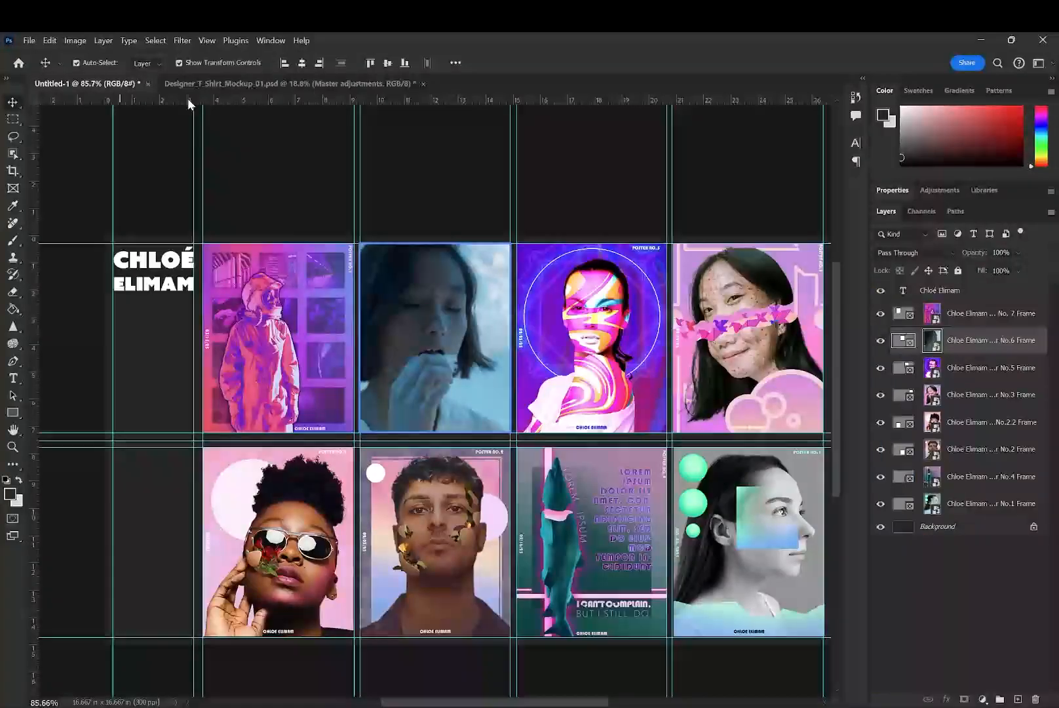
pyautogui.click(929, 577)
pyautogui.hotkey('ctrl', ';')
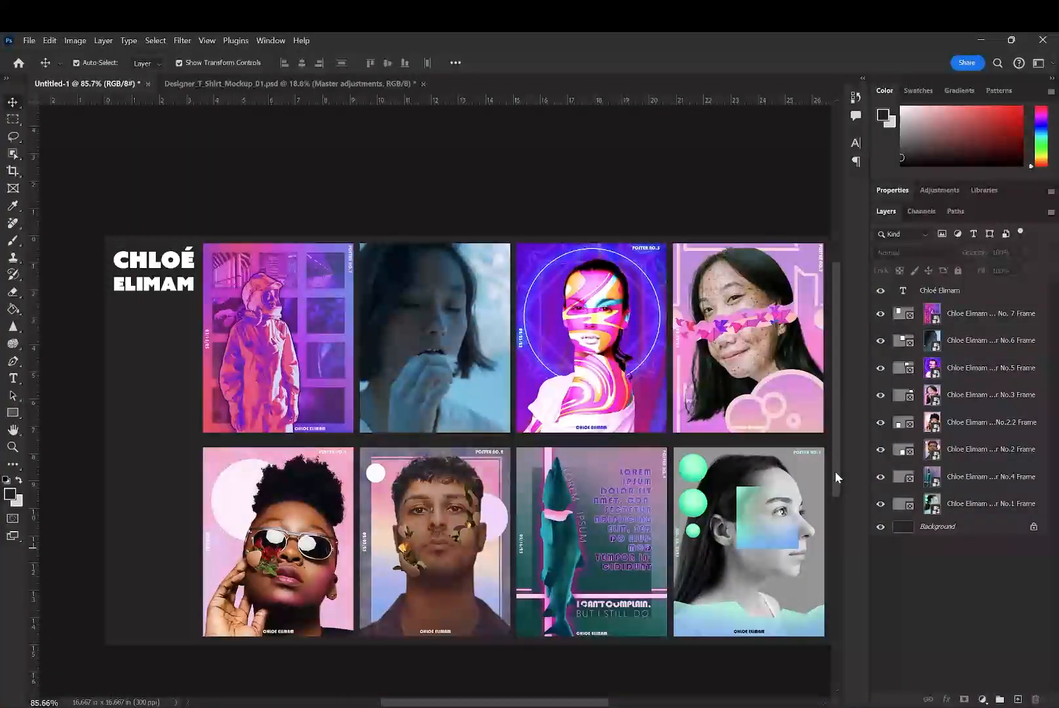
# - Add a text box beneath the owner's name, as wide as the name, reading "Portfolio" at 20 pt, and shorten it to one line
pyautogui.click(13, 379)
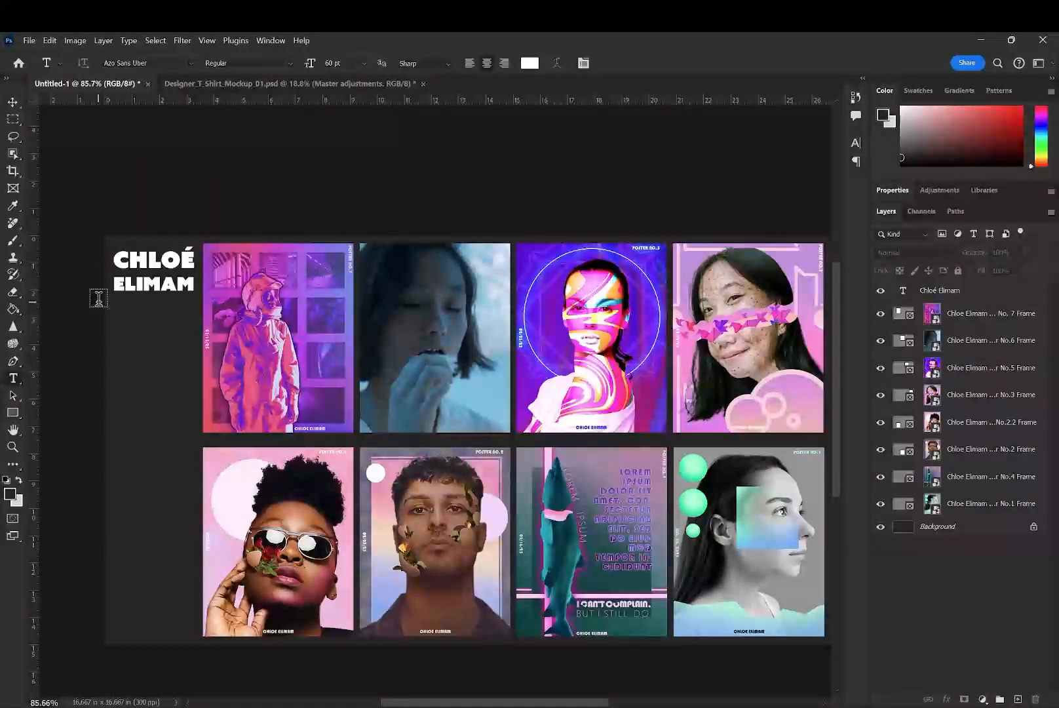
pyautogui.moveTo(112, 298); pyautogui.dragTo(195, 324)
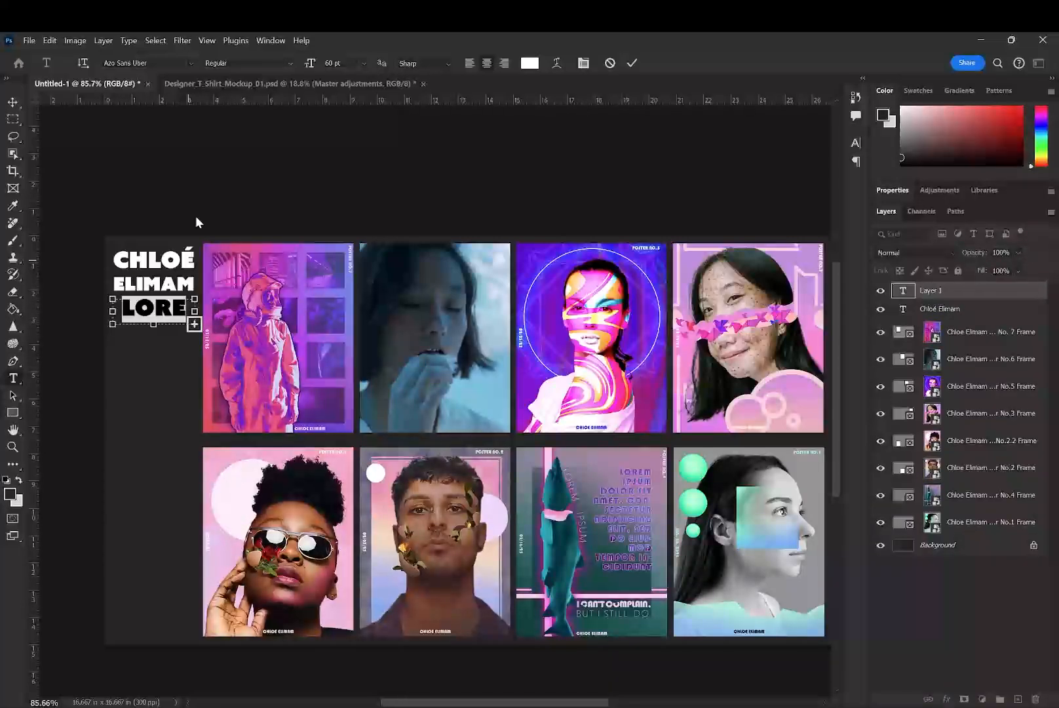
pyautogui.write('20')
pyautogui.press('Return')
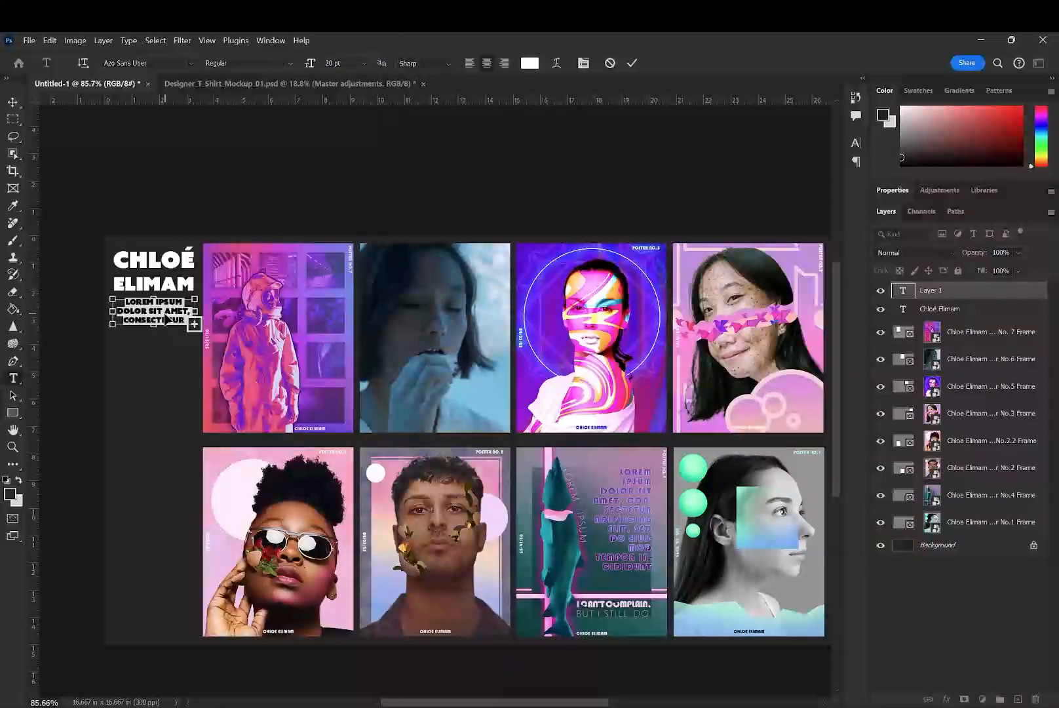
pyautogui.press('BackSpace')
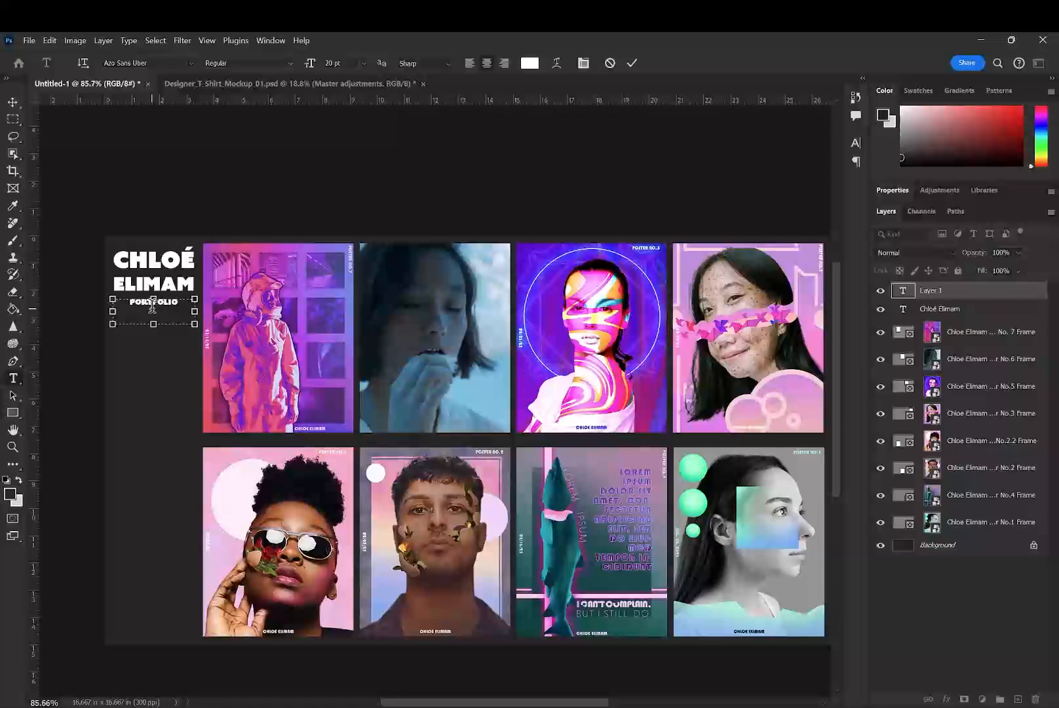
pyautogui.moveTo(150, 323); pyautogui.dragTo(155, 310)
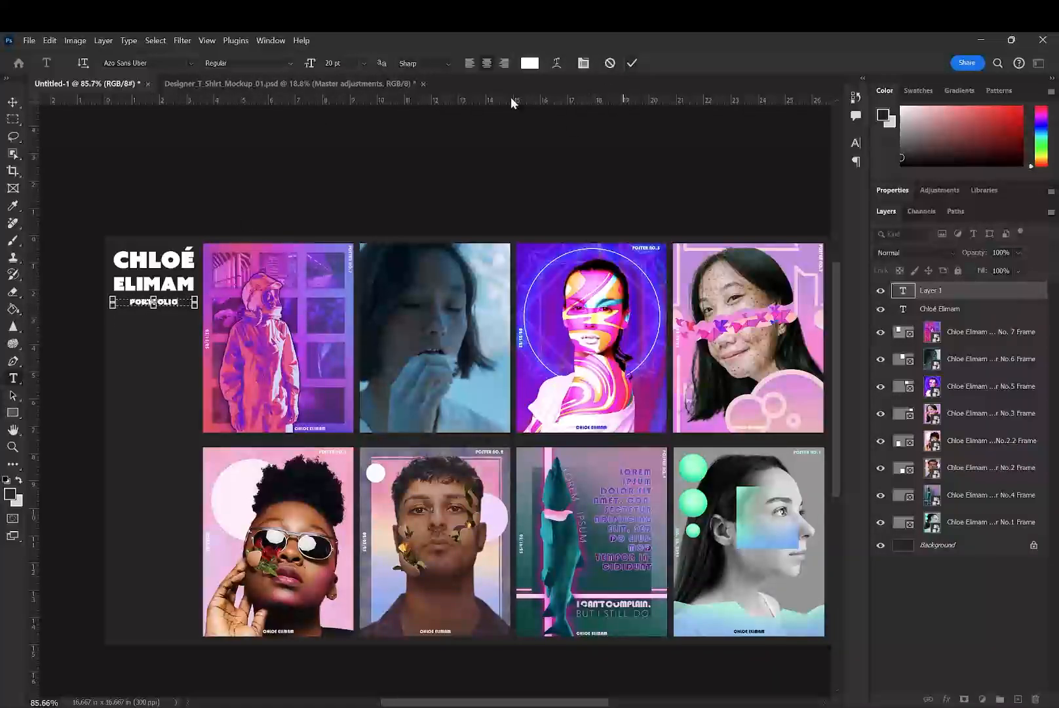
# - Make the Portfolio text box taller, left-align its text and set the font size to 30 pt
pyautogui.moveTo(147, 312); pyautogui.dragTo(146, 337)
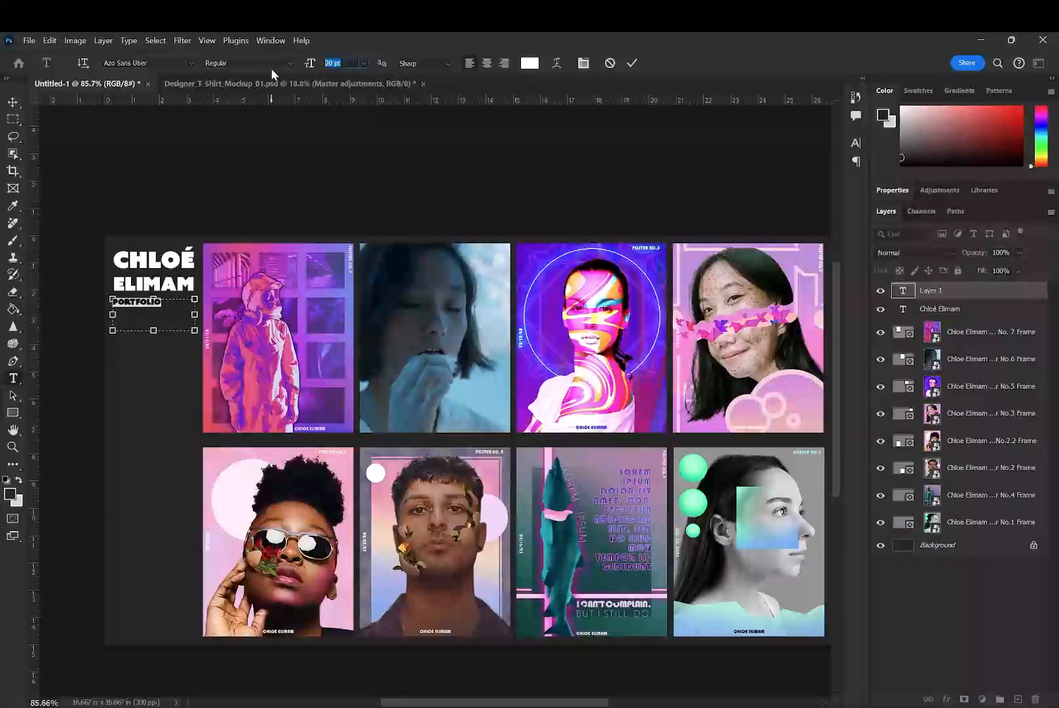
pyautogui.write('30')
pyautogui.press('Return')
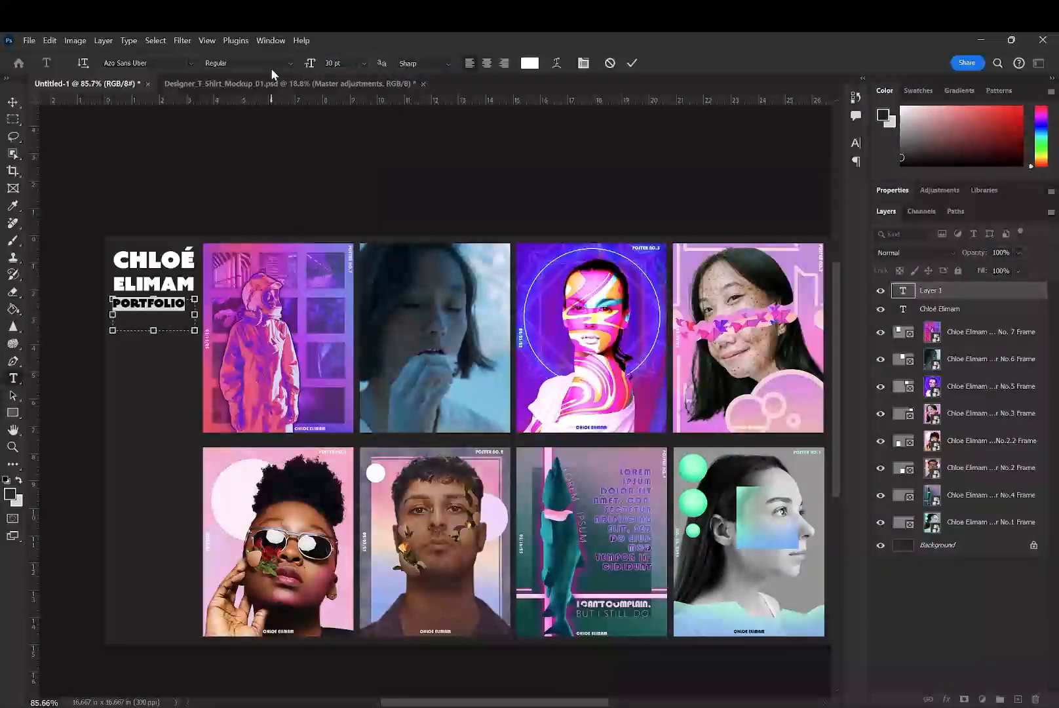
# - Change the text's font to Niveau Grotesk ExtraLight and retype it in capitals as "PORTFOLIO"
pyautogui.click(190, 62)
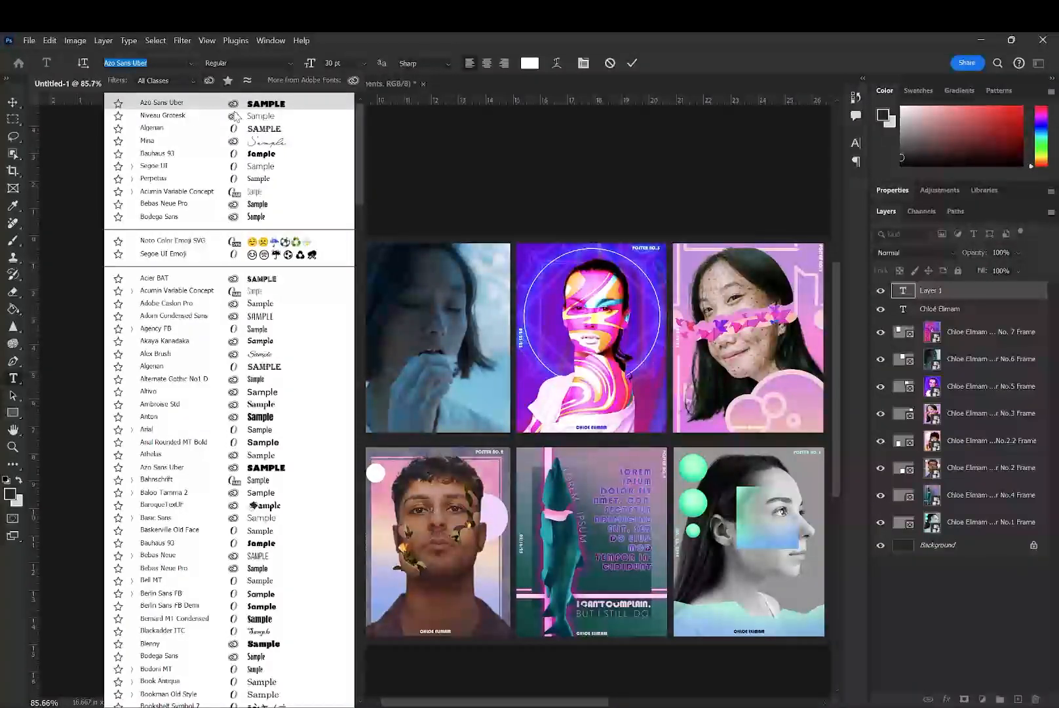
pyautogui.click(260, 113)
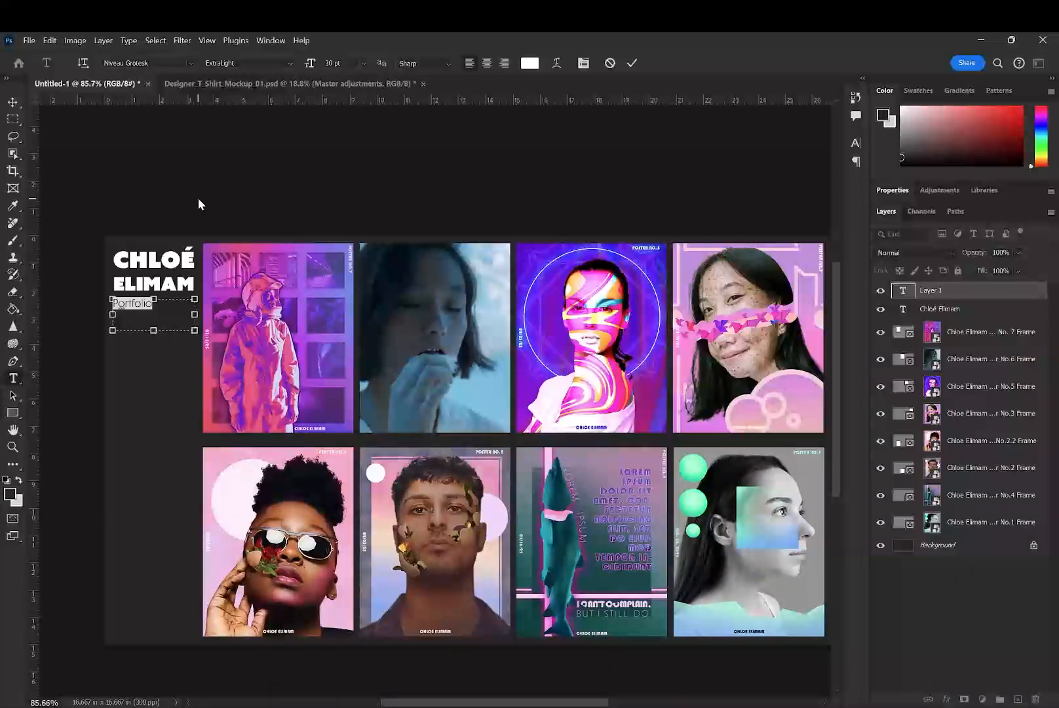
pyautogui.write('PORTFOLIO')
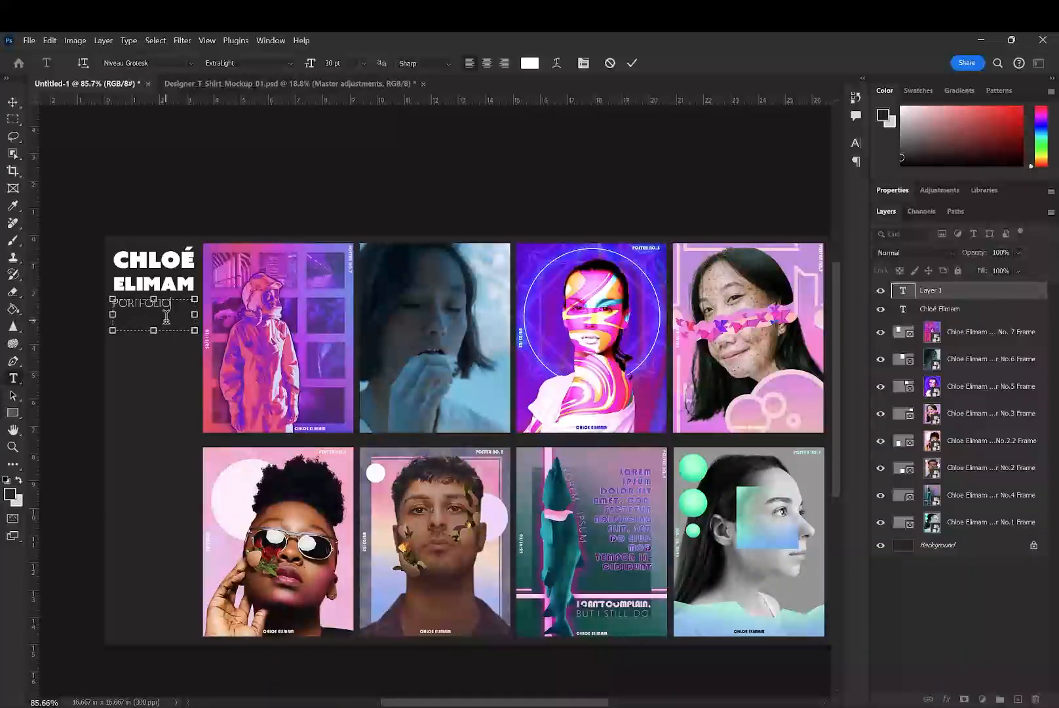
pyautogui.click(13, 102)
pyautogui.click(48, 131)
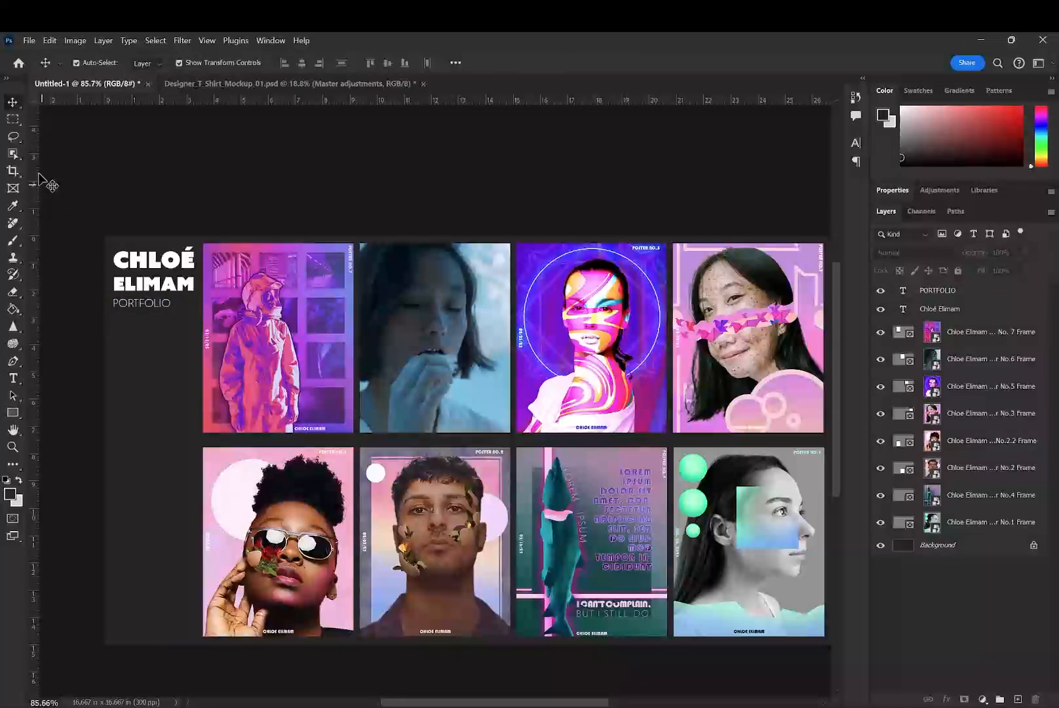
# - Replace the all-capitals text beneath the name with "Portfolio", keeping only the first letter capitalized
pyautogui.click(148, 303)
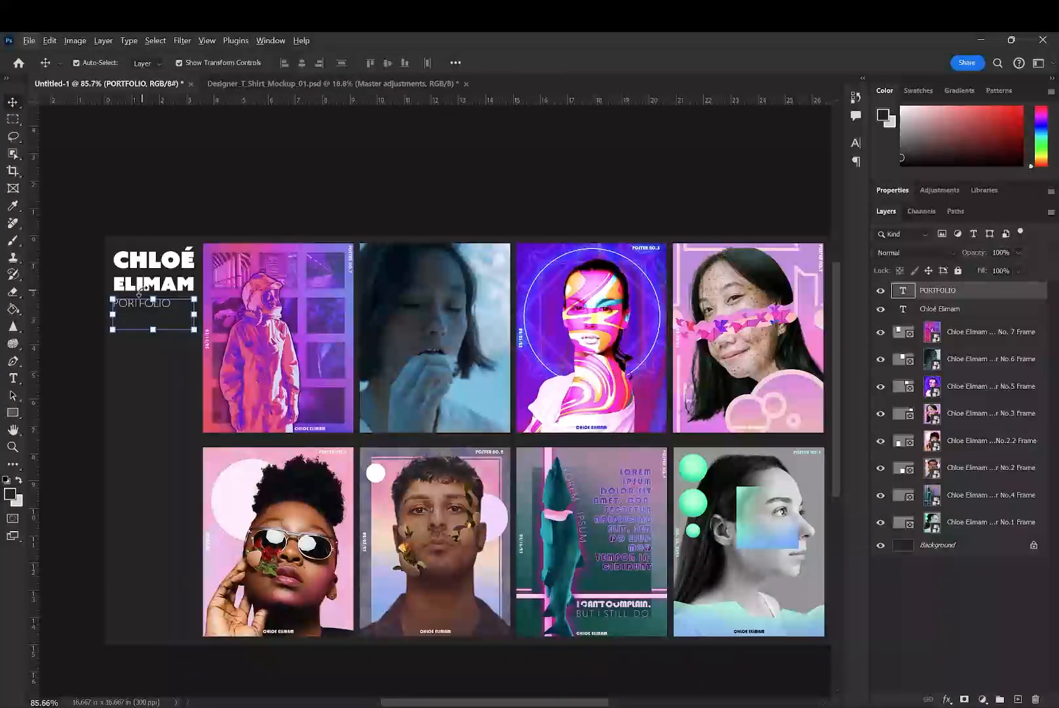
pyautogui.scroll(6, 141, 292)
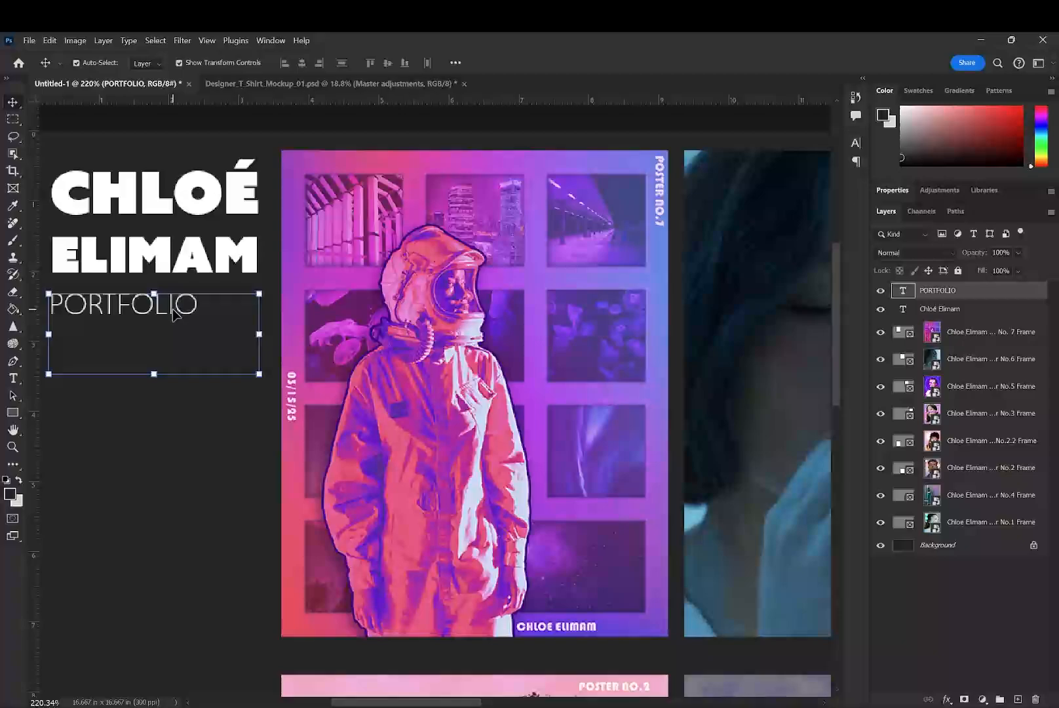
pyautogui.doubleClick(174, 314)
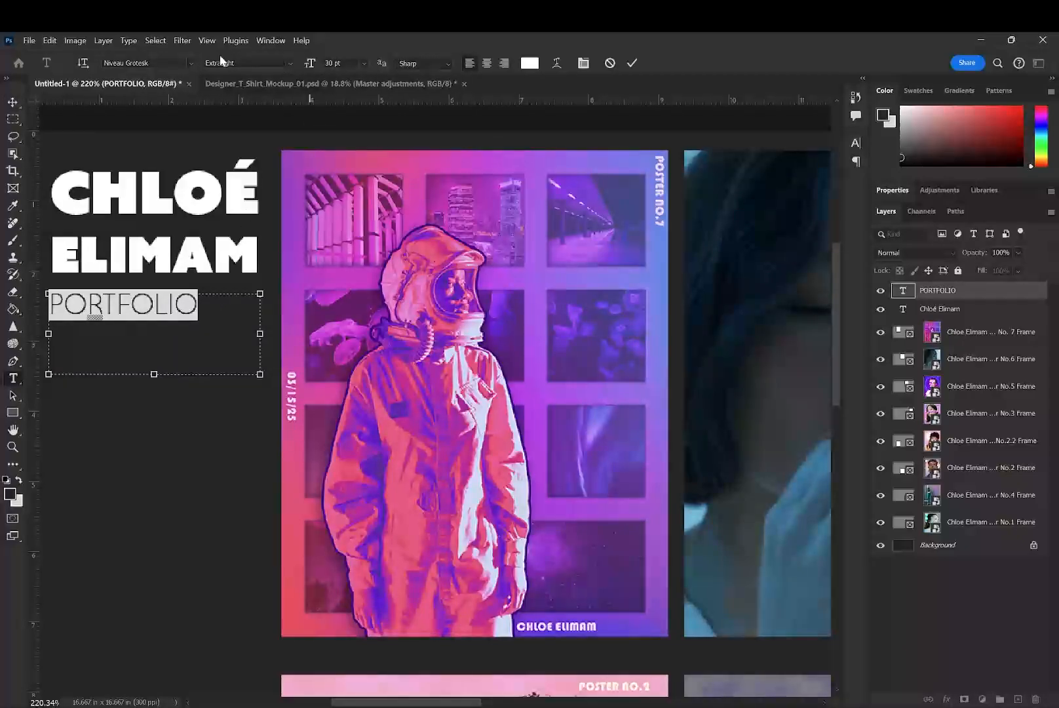
pyautogui.click(190, 62)
pyautogui.click(190, 62)
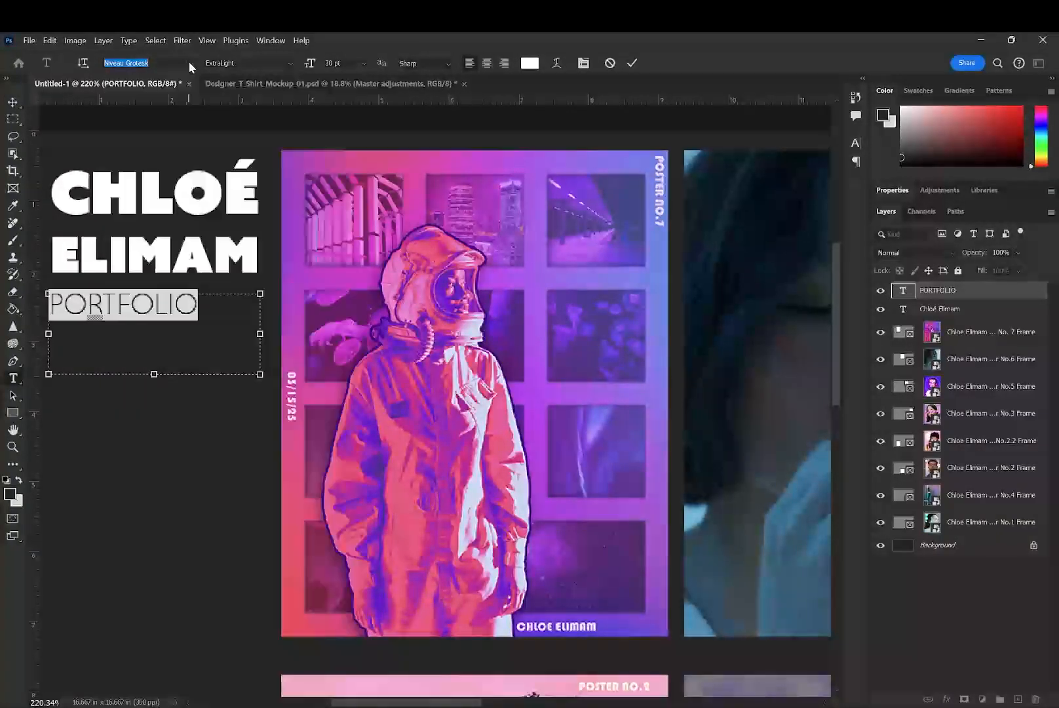
pyautogui.write('pR')
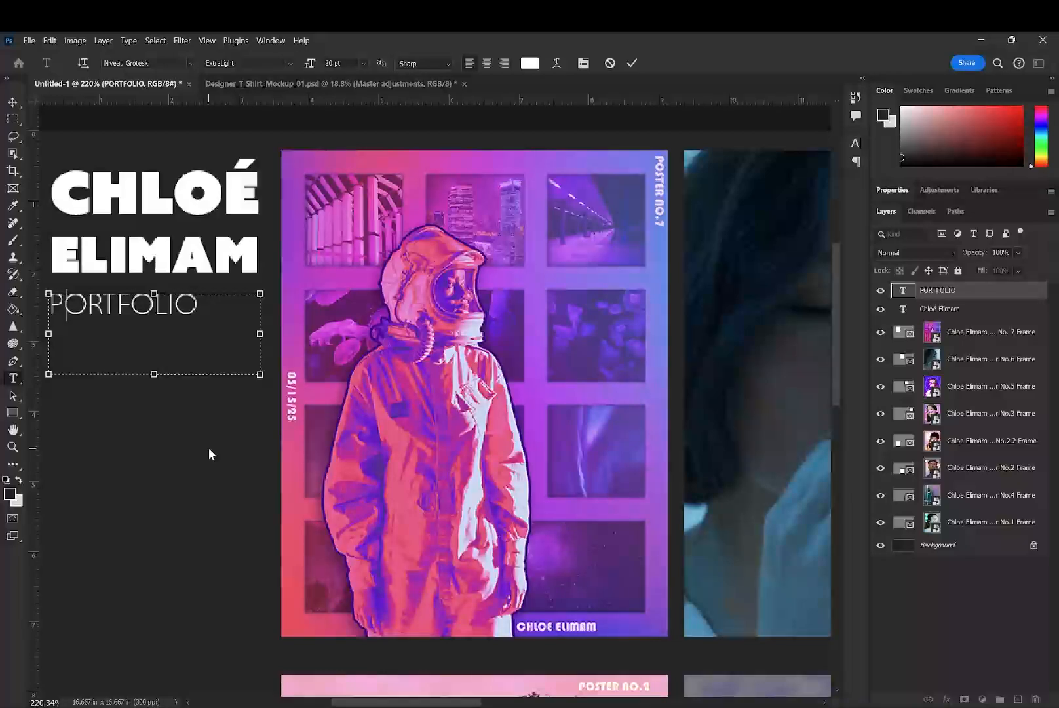
pyautogui.press('BackSpace')
pyautogui.press('BackSpace')
pyautogui.write('PRrtfolio')
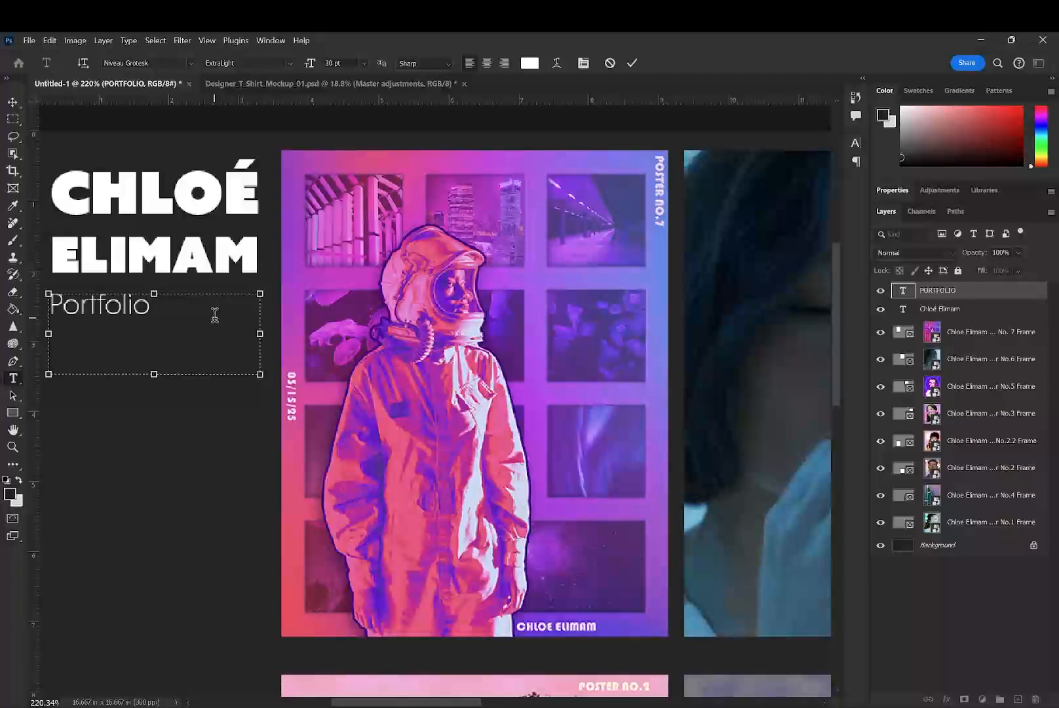
# - Extend the text box down to the upper poster row's bottom edge and add the lines "About" and "Contact" under Portfolio
pyautogui.scroll(-5, 215, 315)
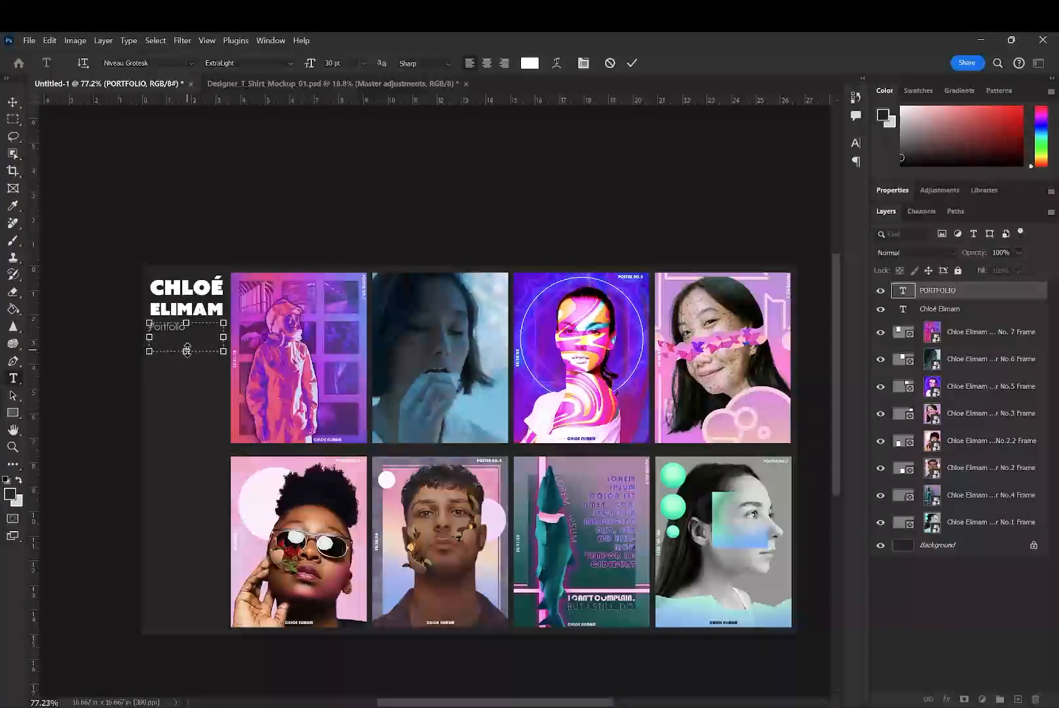
pyautogui.moveTo(187, 350); pyautogui.dragTo(188, 444)
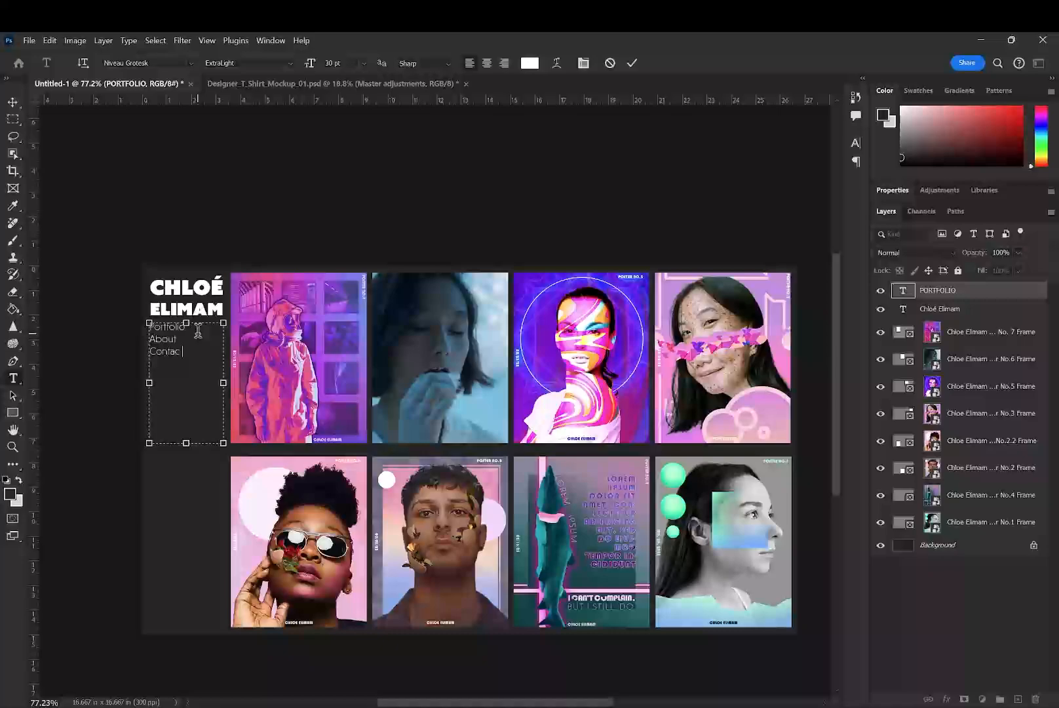
pyautogui.click(630, 65)
pyautogui.click(11, 100)
pyautogui.click(118, 158)
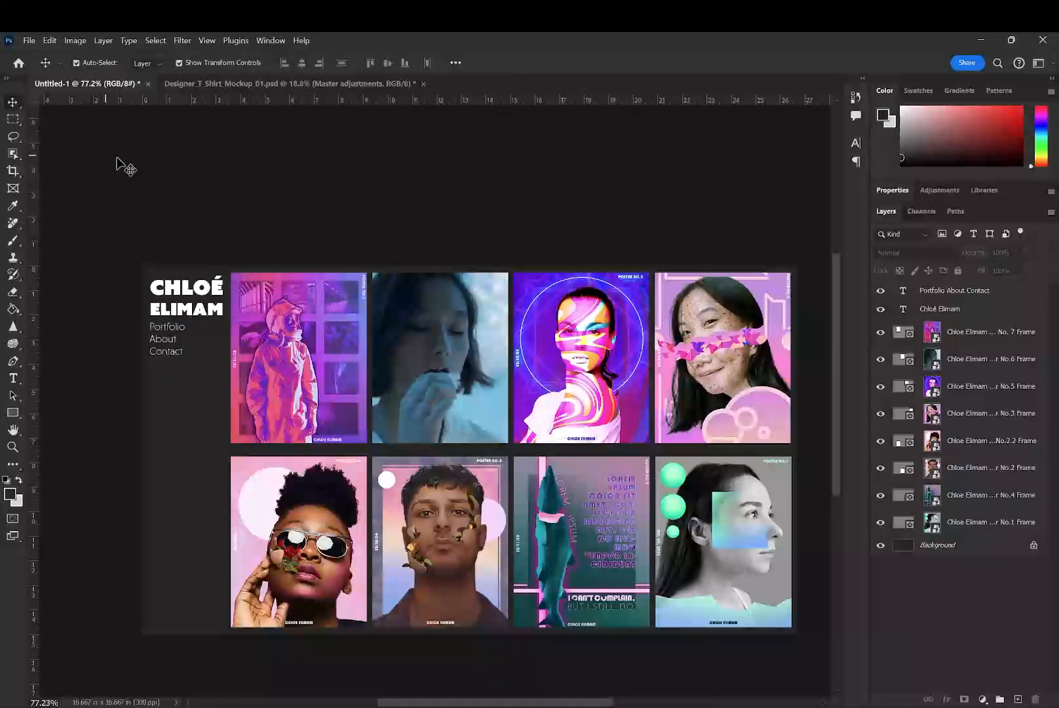
# - Increase the leading of the Portfolio, About and Contact lines to 59 pt
pyautogui.doubleClick(169, 352)
pyautogui.click(582, 63)
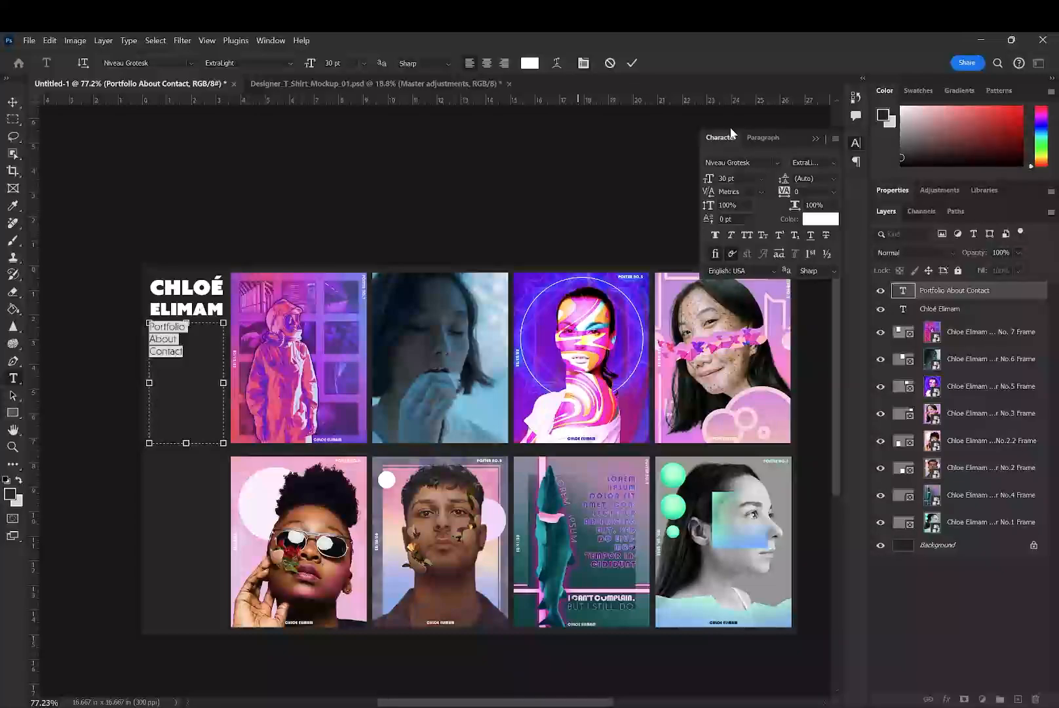
pyautogui.moveTo(784, 180)
pyautogui.mouseDown()
pyautogui.moveTo(811, 187)
pyautogui.moveTo(798, 186)
pyautogui.mouseUp()
pyautogui.click(632, 63)
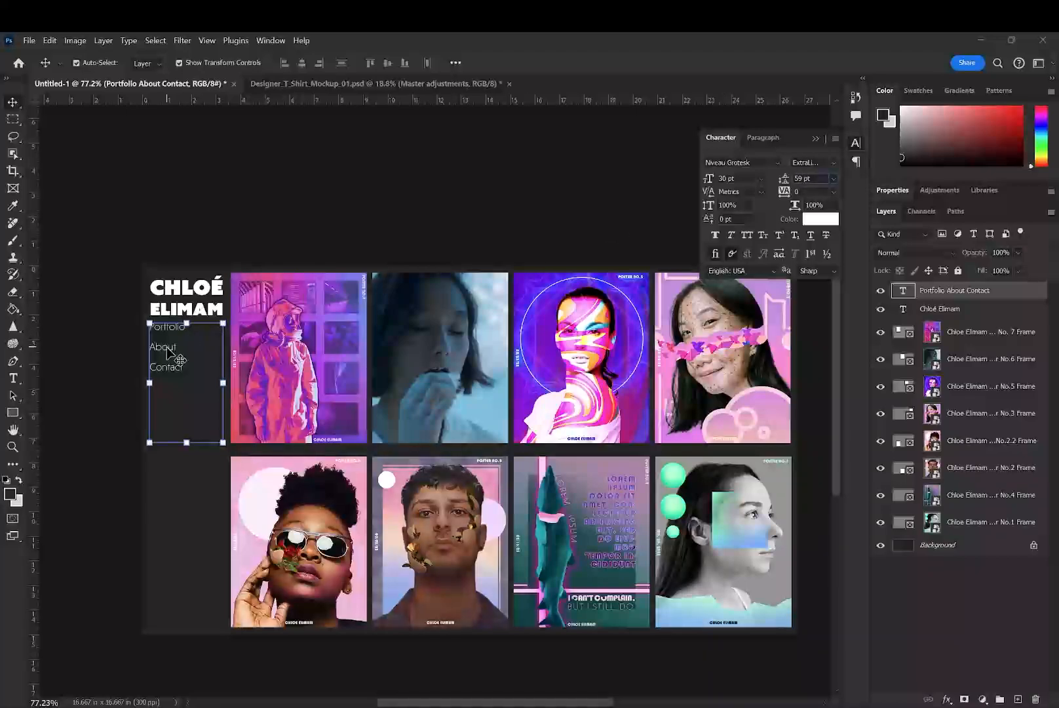
# - Set the leading of the three navigation lines to 60 pt and commit the text
pyautogui.hotkey('ctrl', 'a')
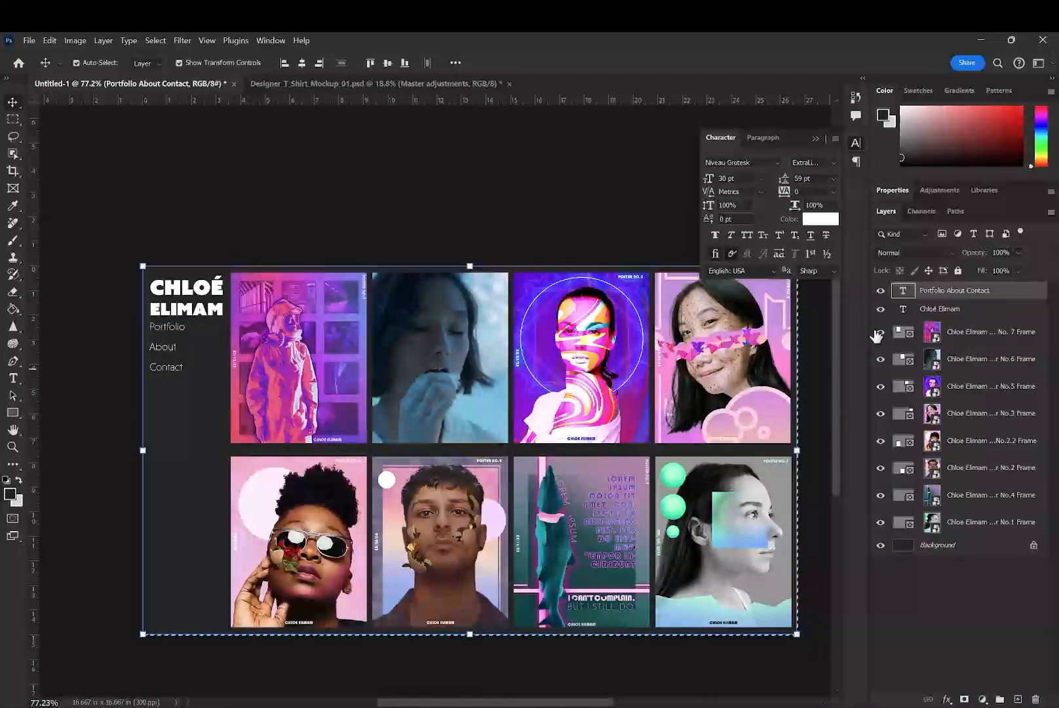
pyautogui.doubleClick(903, 290)
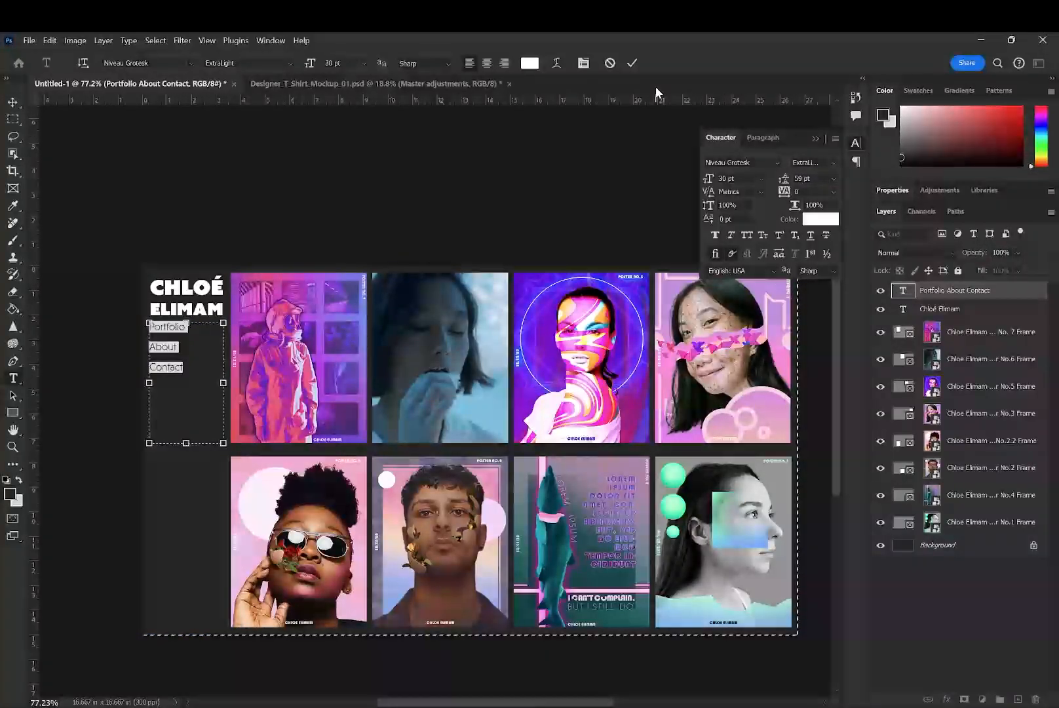
pyautogui.doubleClick(804, 178)
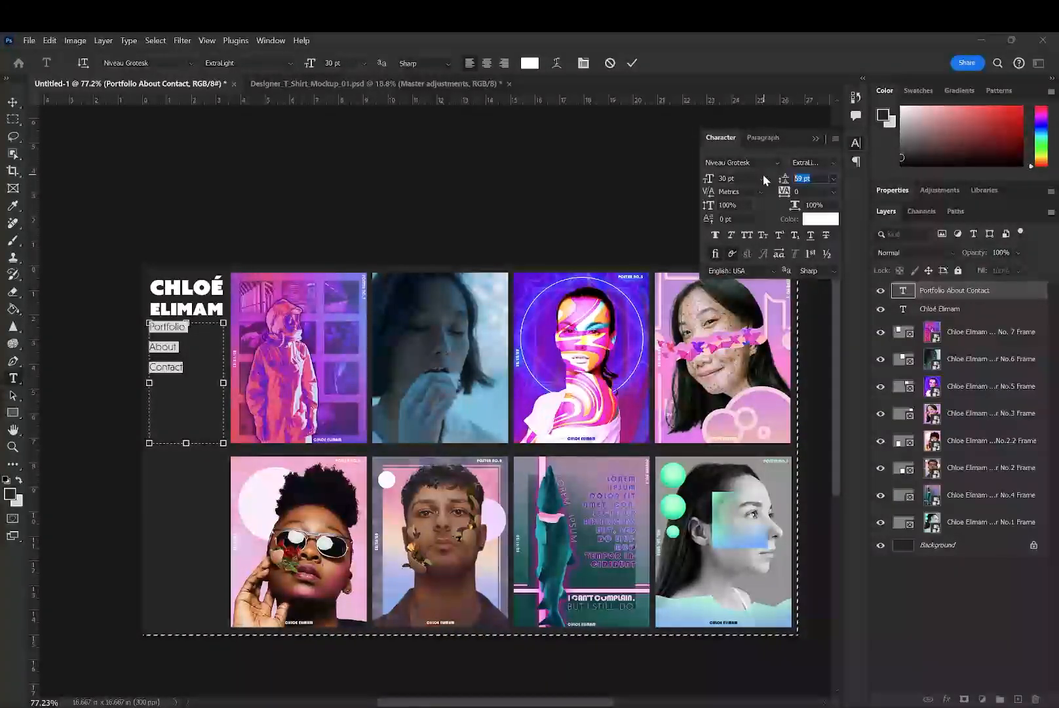
pyautogui.write('60')
pyautogui.press('Return')
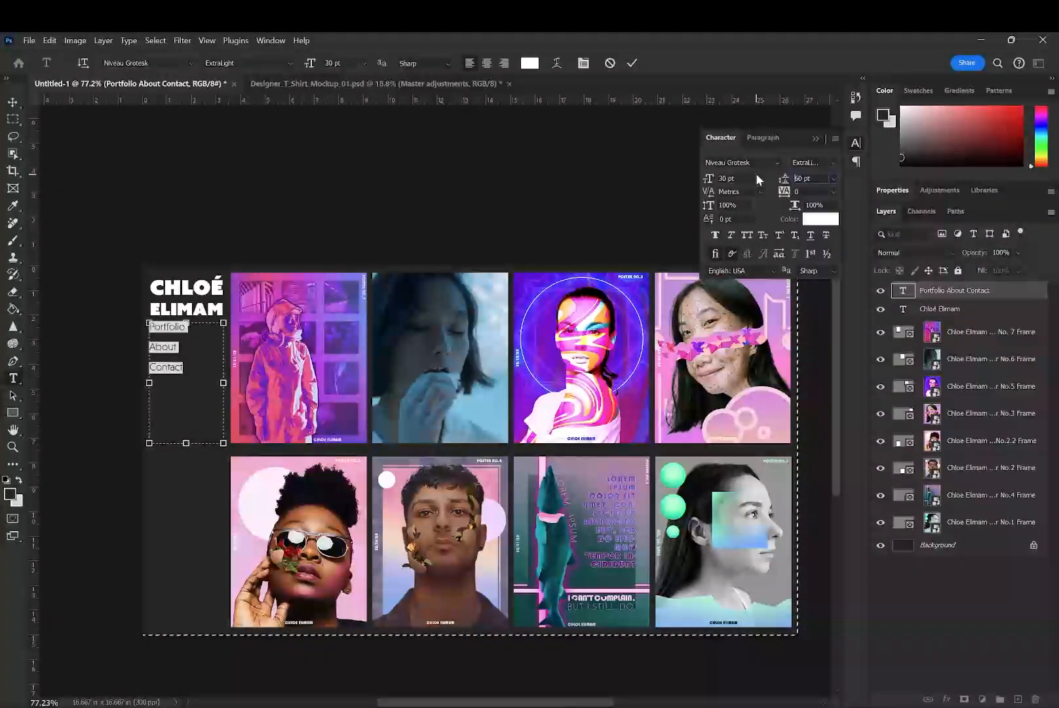
pyautogui.click(632, 63)
pyautogui.click(12, 101)
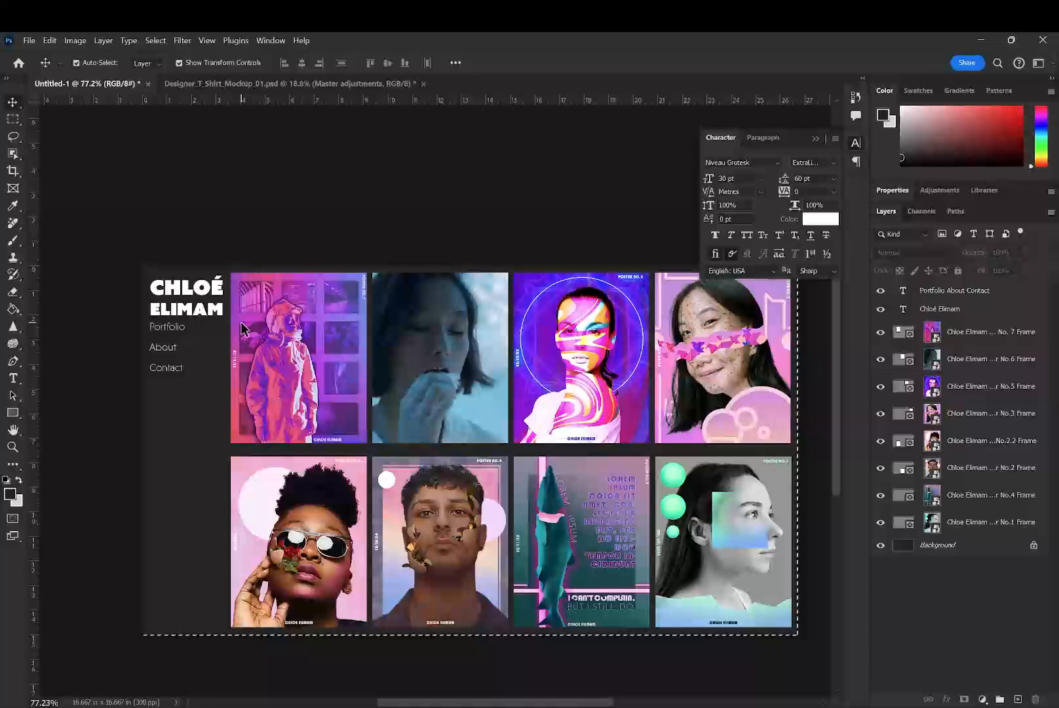
# - Collapse the character settings and clear the selection around the canvas
pyautogui.moveTo(490, 268); pyautogui.dragTo(366, 157)
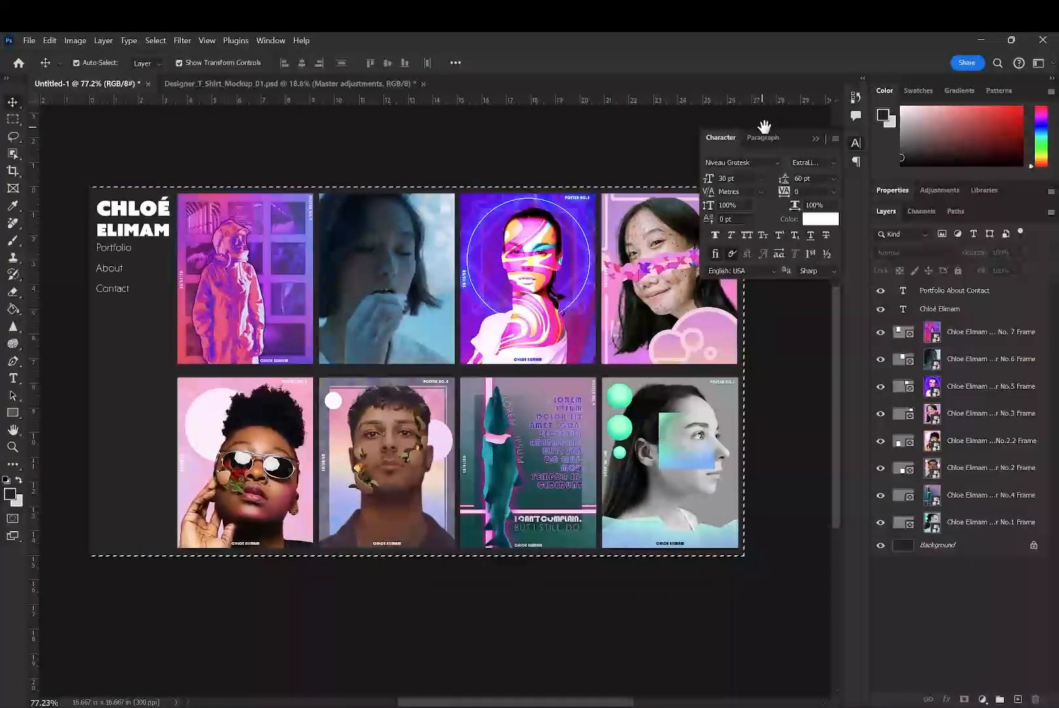
pyautogui.click(815, 138)
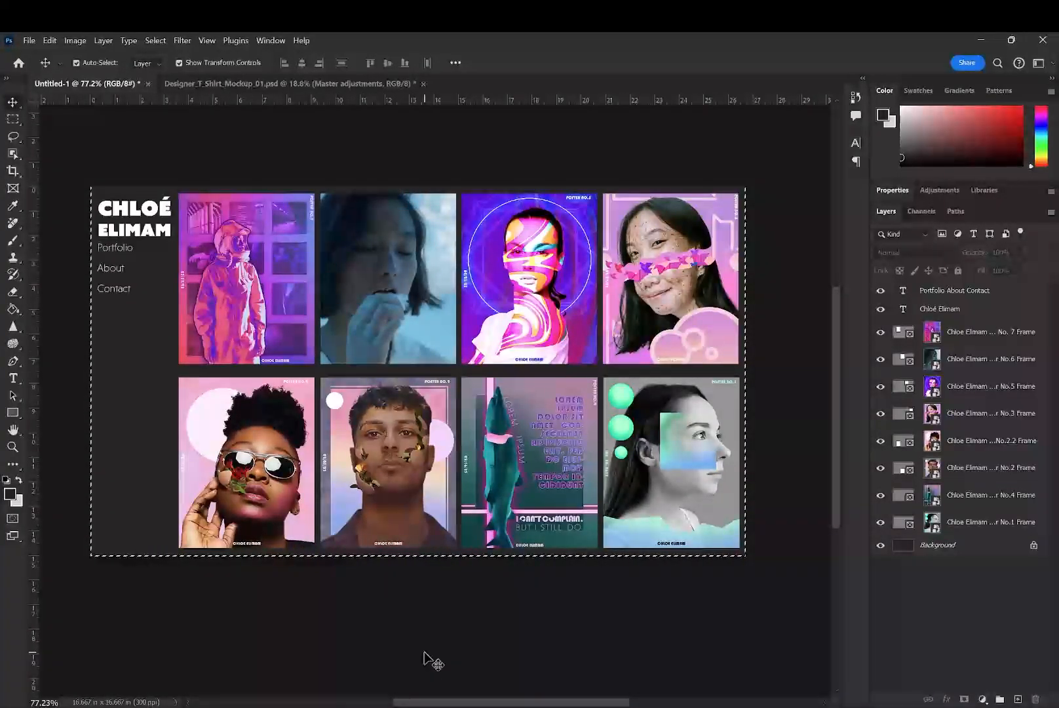
pyautogui.hotkey('ctrl', 'd')
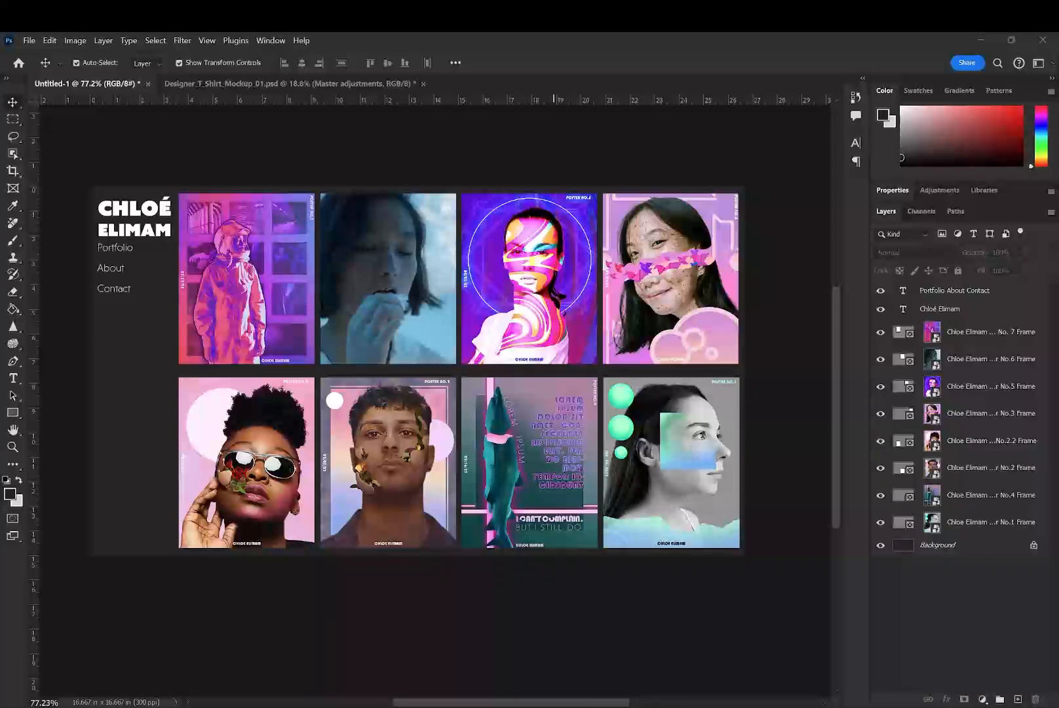
# - Hide the BG group in Designer_T_Shirt_Mockup_01.psd so the shirt has a transparent background, and return to the portfolio layout
pyautogui.click(364, 84)
pyautogui.scroll(-2, 945, 427)
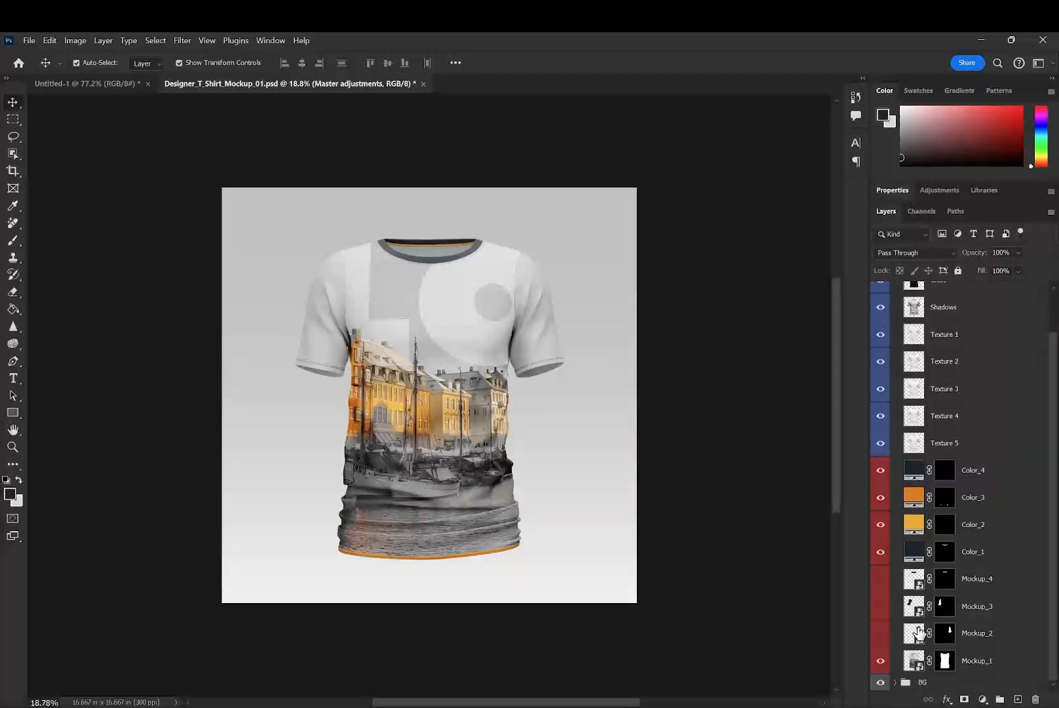
pyautogui.click(950, 683)
pyautogui.click(881, 682)
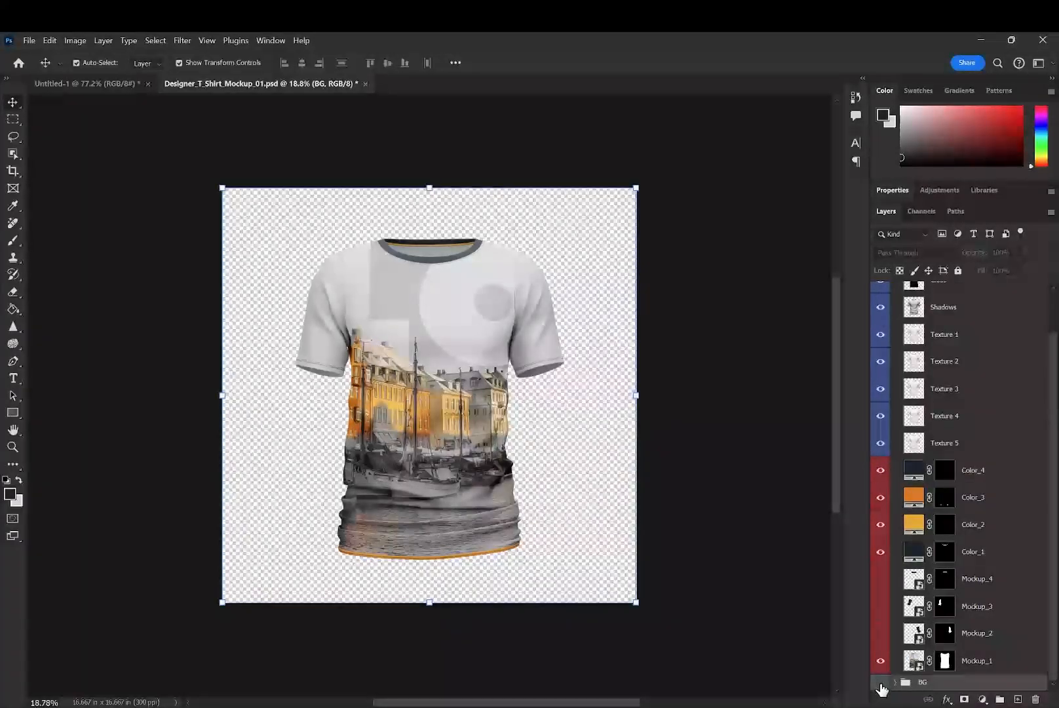
pyautogui.click(124, 86)
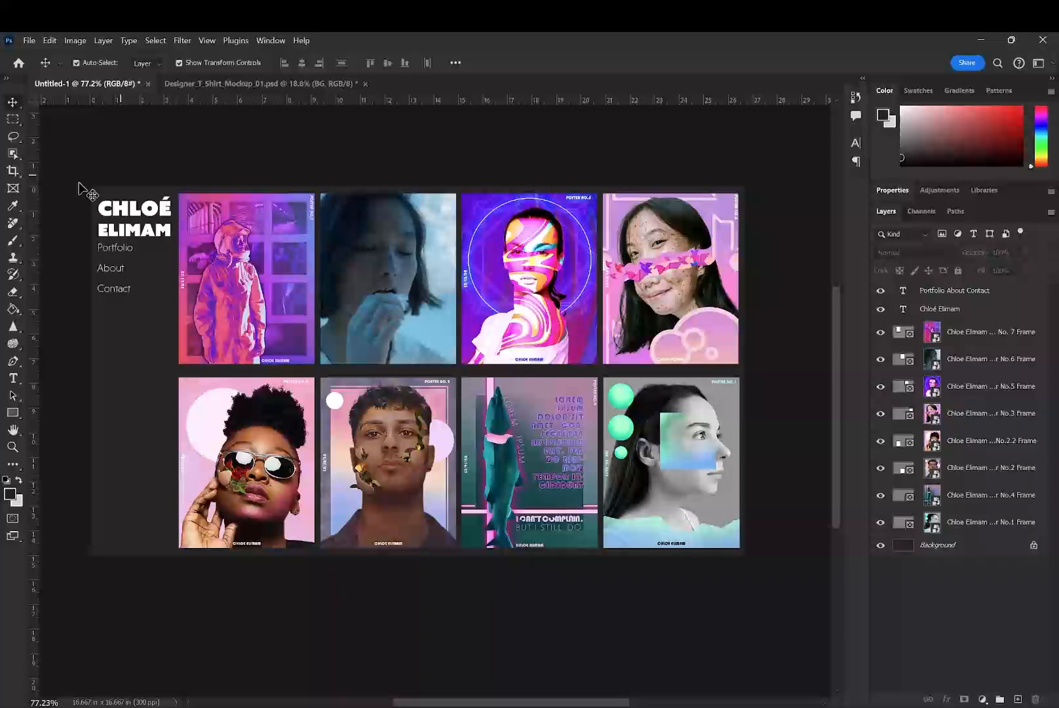
# - Group the eight poster frame layers, from No. 7 through No. 1, and name the group "Posters"
pyautogui.click(12, 156)
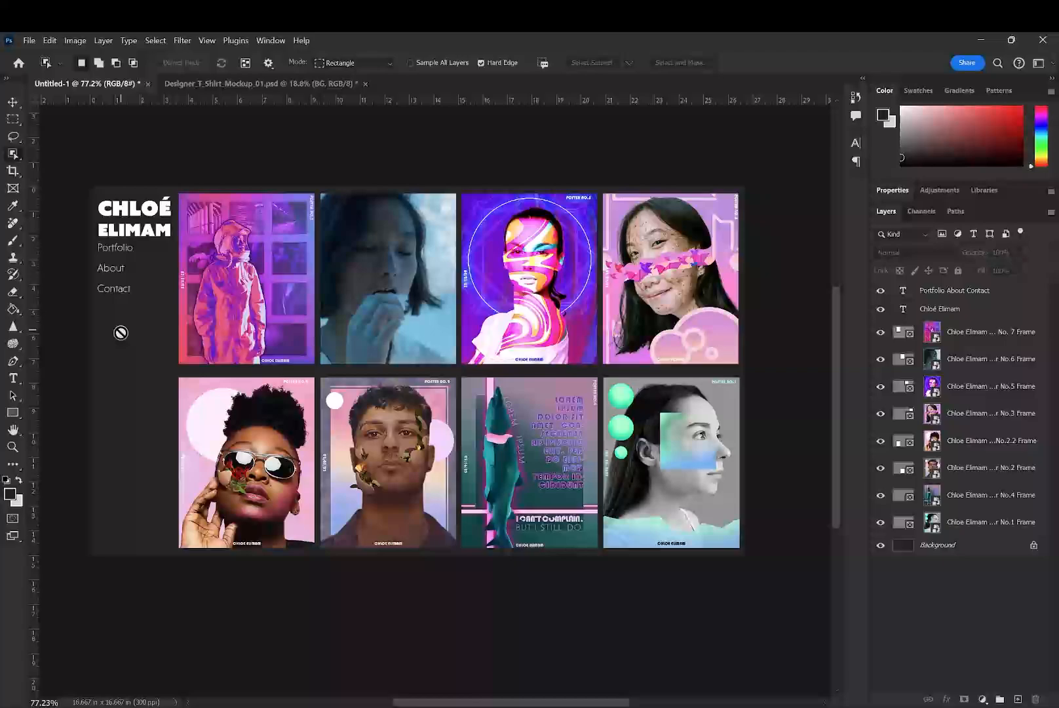
pyautogui.click(979, 336)
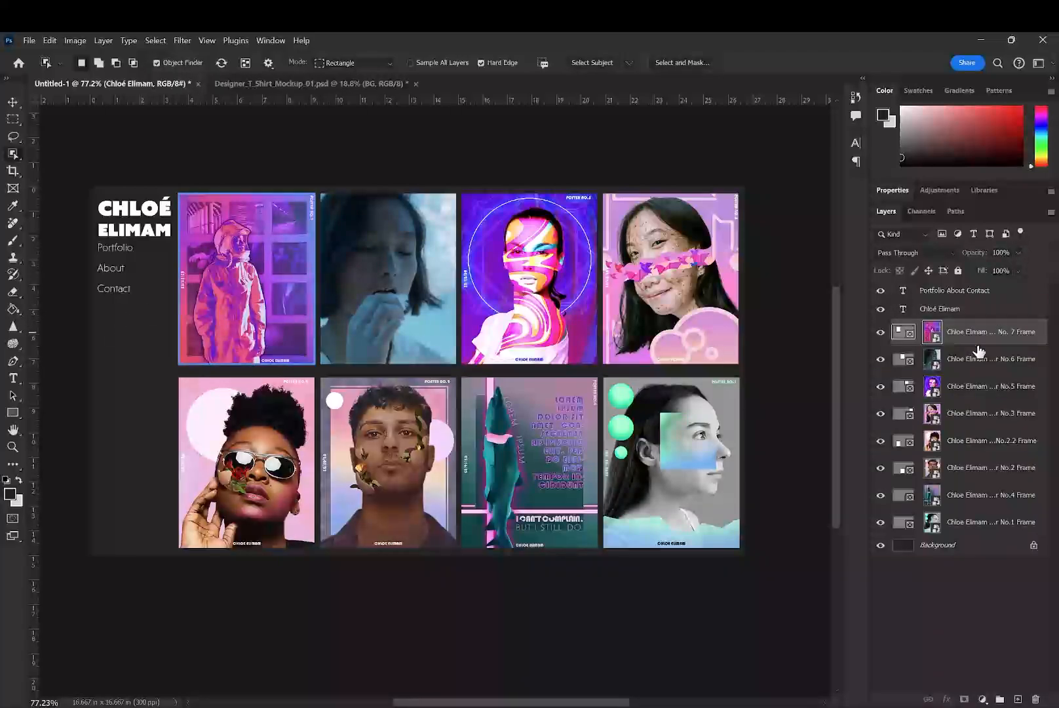
pyautogui.keyDown('shift'); pyautogui.click(918, 522); pyautogui.keyUp('shift')
pyautogui.hotkey('ctrl', 'g')
pyautogui.click(931, 319)
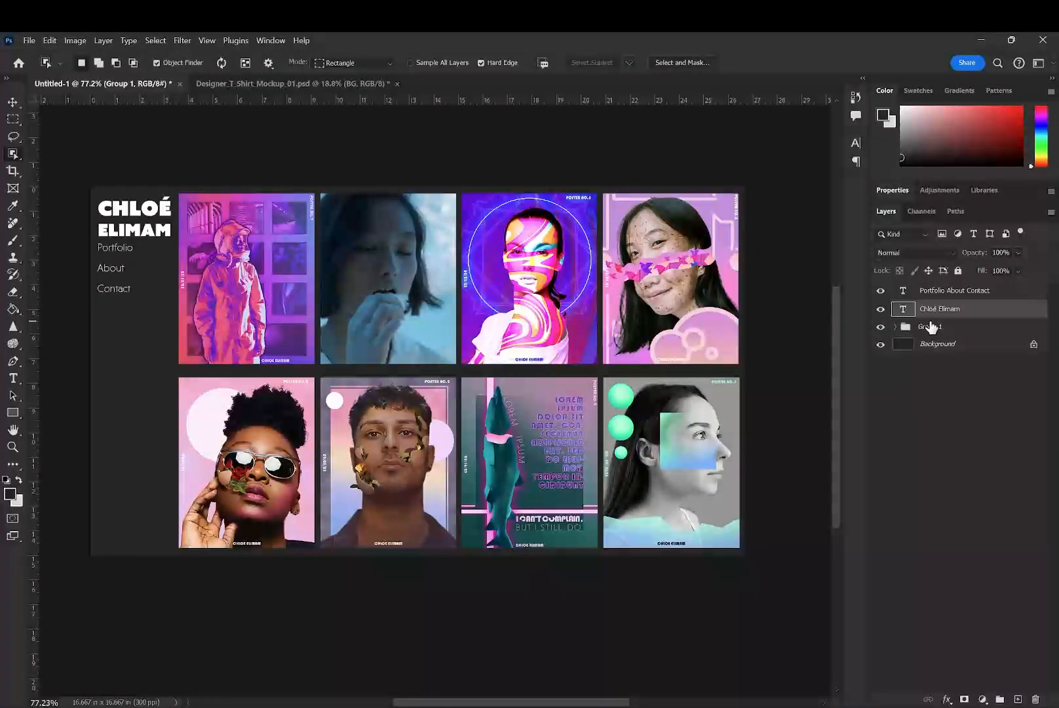
pyautogui.doubleClick(931, 326)
pyautogui.write('Posters')
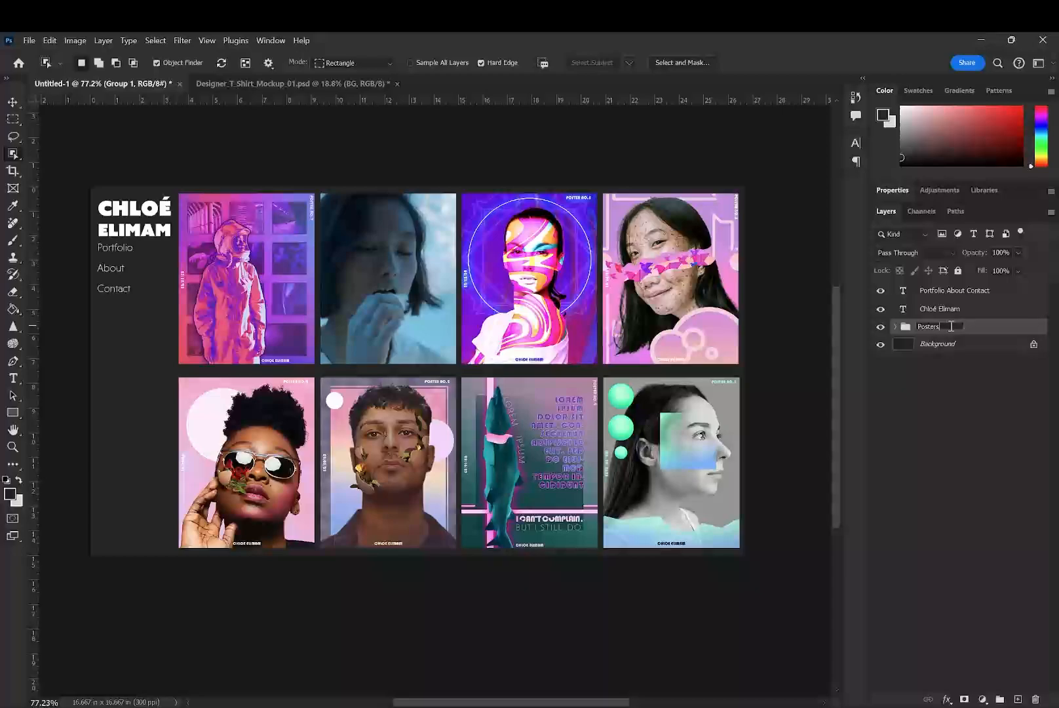
pyautogui.click(997, 536)
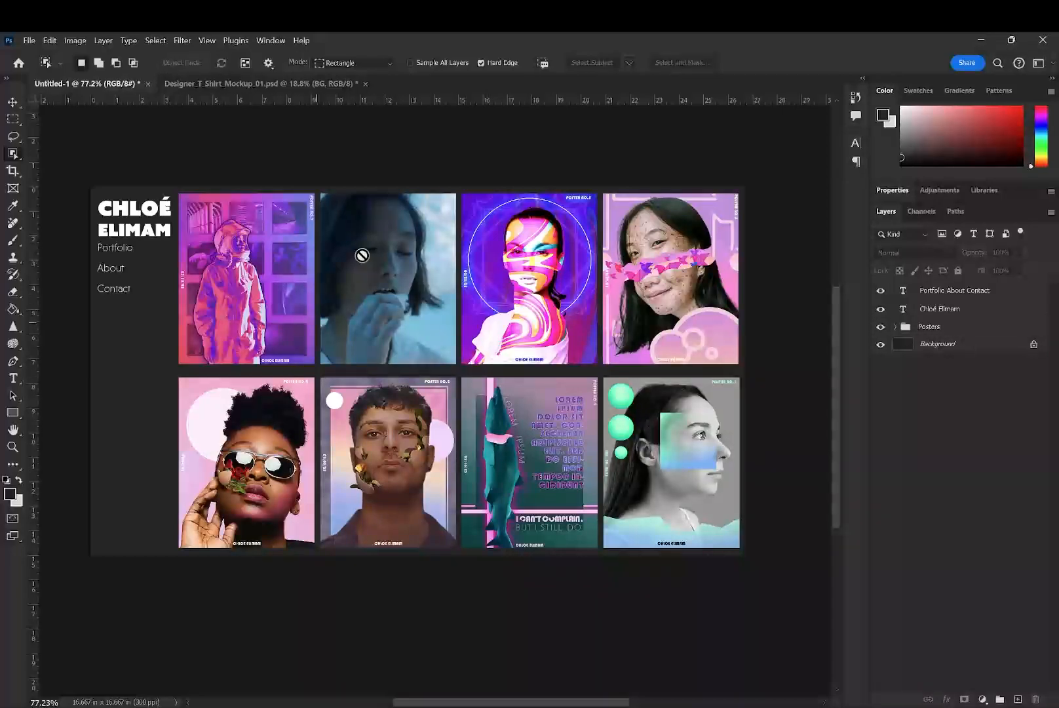
# - Draw a small upright rectangular frame in the empty area below the navigation text, beside the lower poster row
pyautogui.click(19, 174)
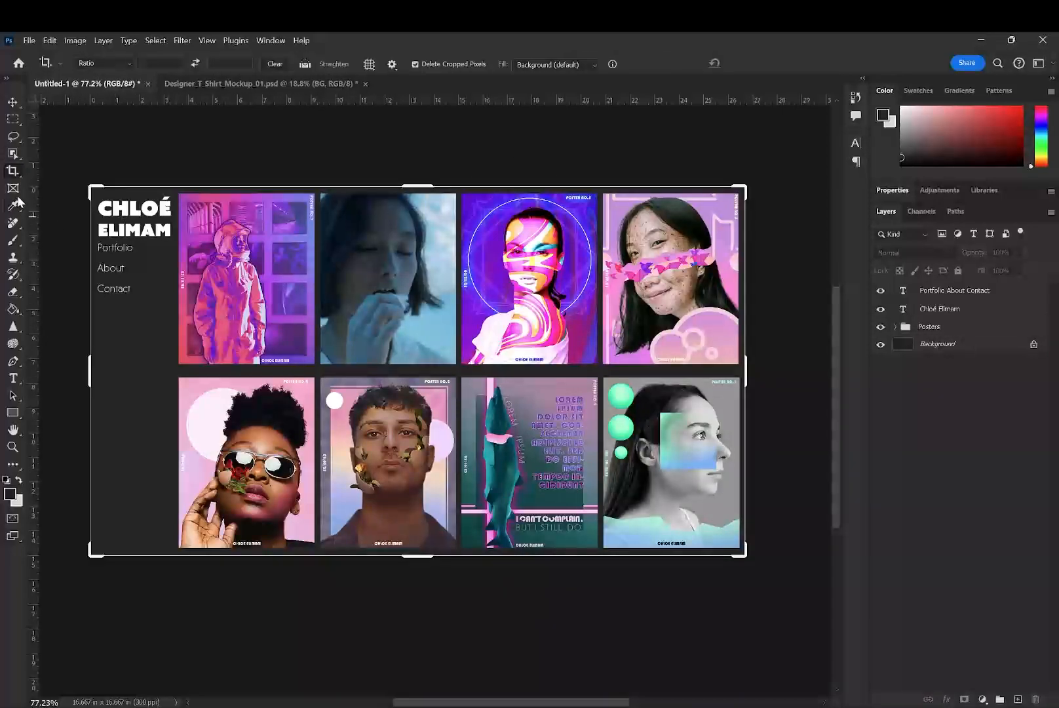
pyautogui.click(13, 189)
pyautogui.moveTo(248, 371); pyautogui.dragTo(320, 271)
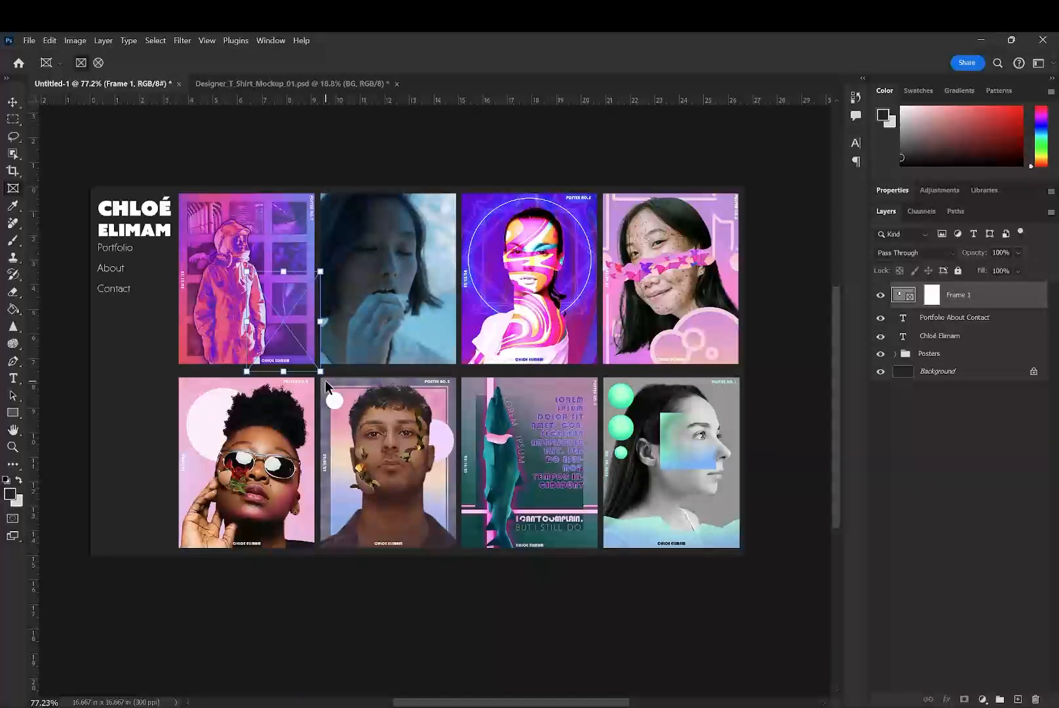
pyautogui.press('Delete')
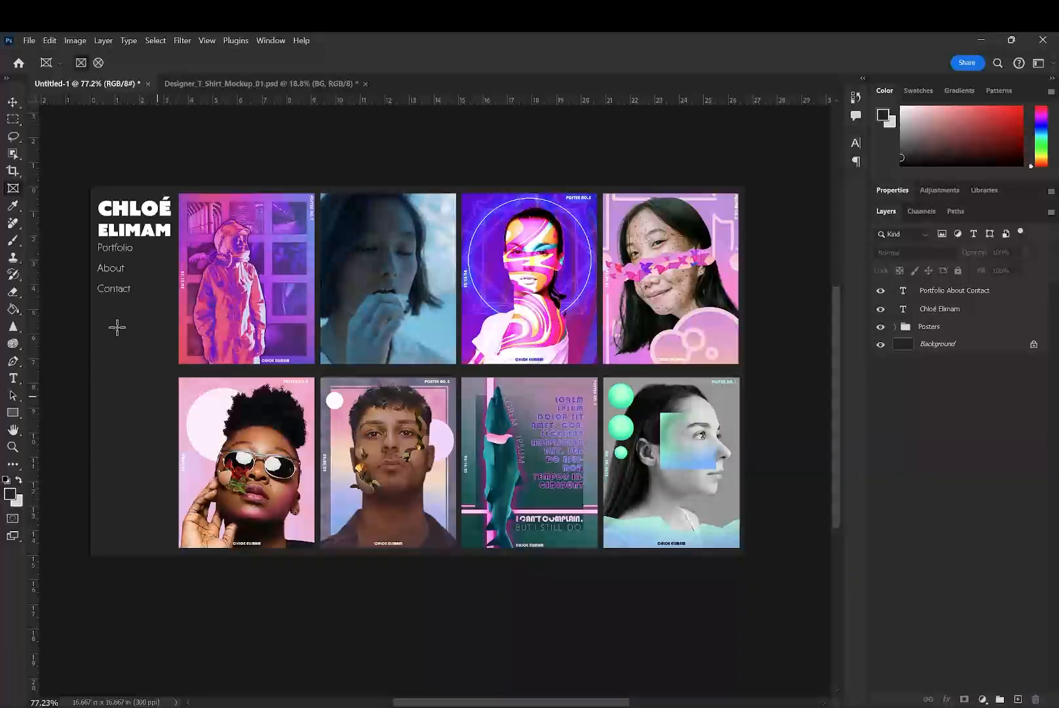
pyautogui.moveTo(108, 422); pyautogui.dragTo(178, 519)
pyautogui.click(12, 103)
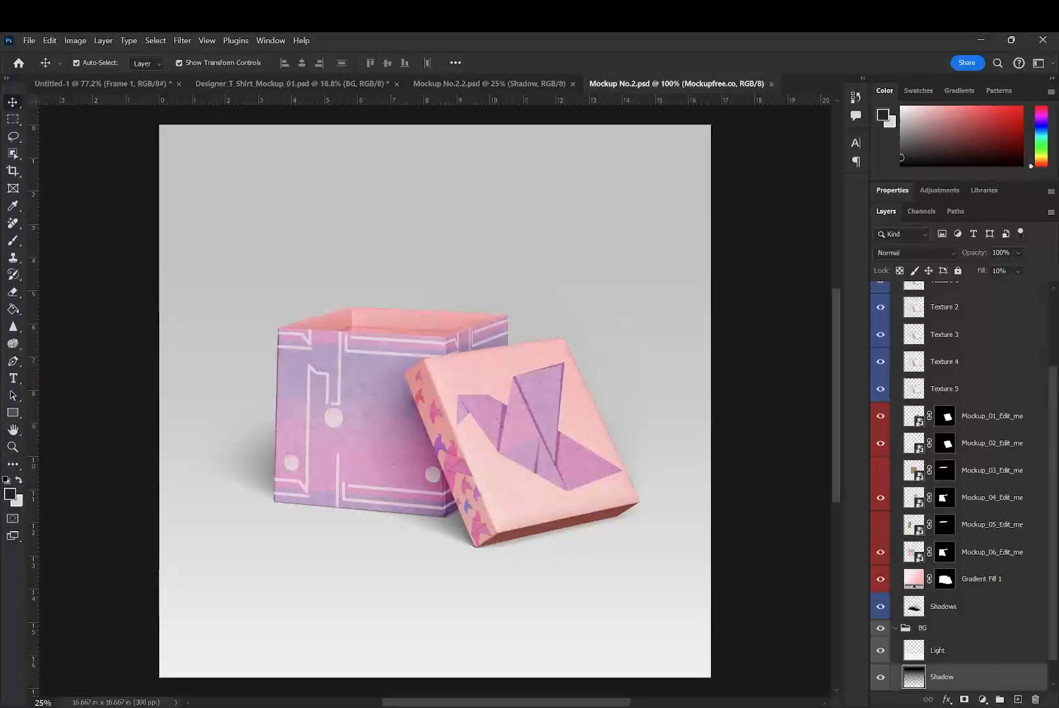
# - Close the Mockup No.2.psd and Mockup No.2.2.psd documents to return to the portfolio layout
pyautogui.click(771, 83)
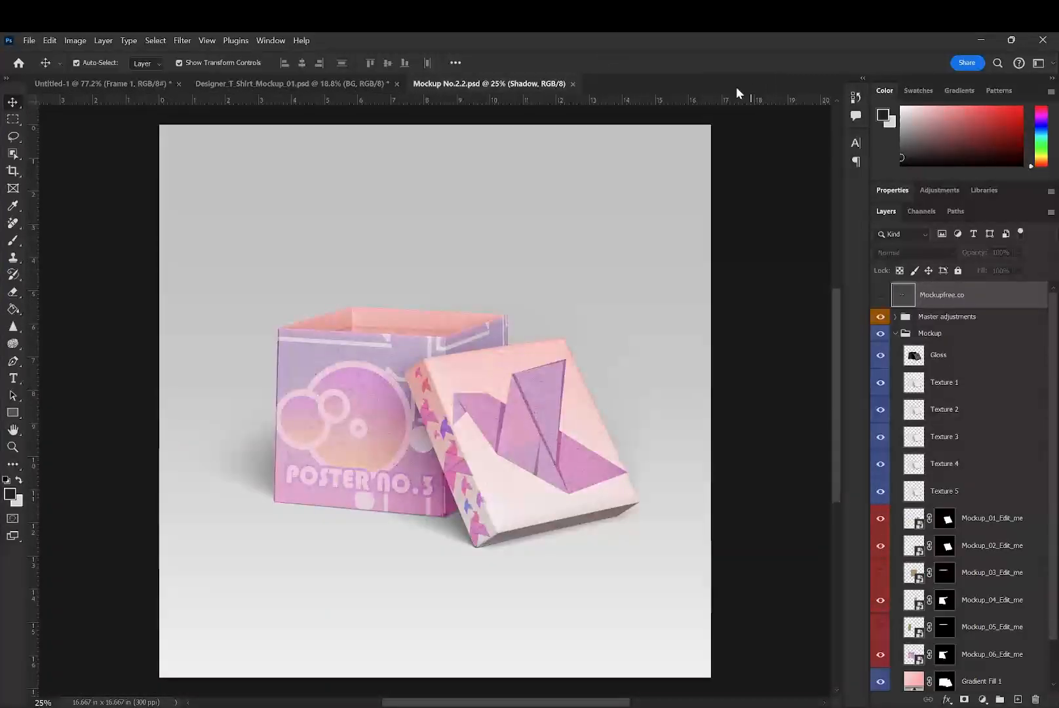
pyautogui.click(573, 83)
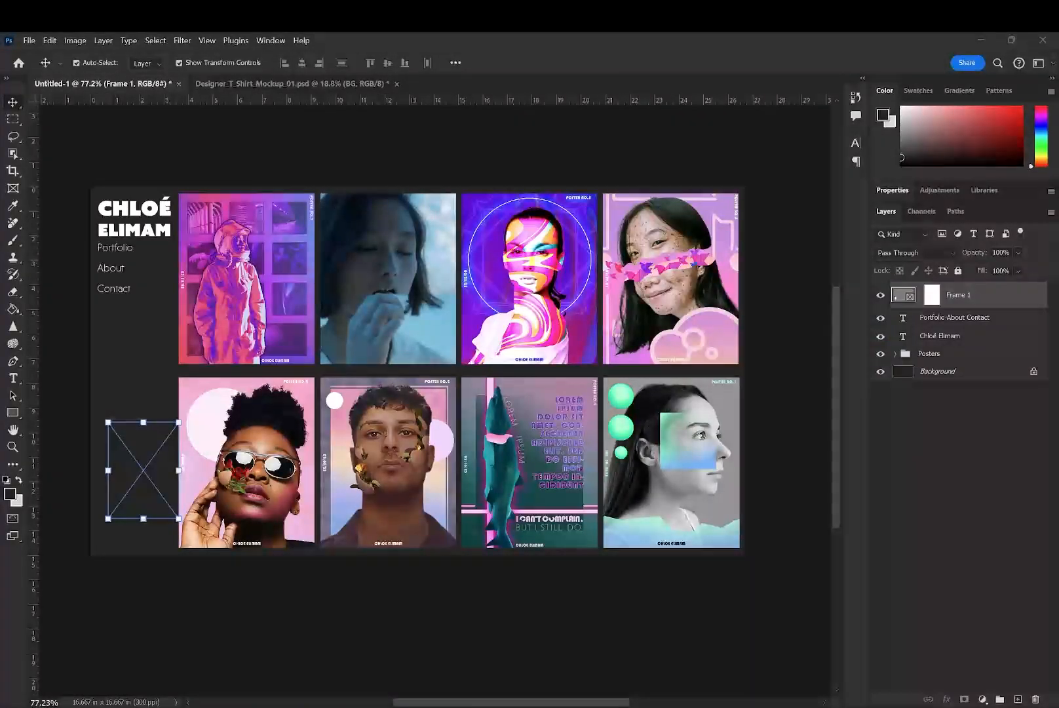
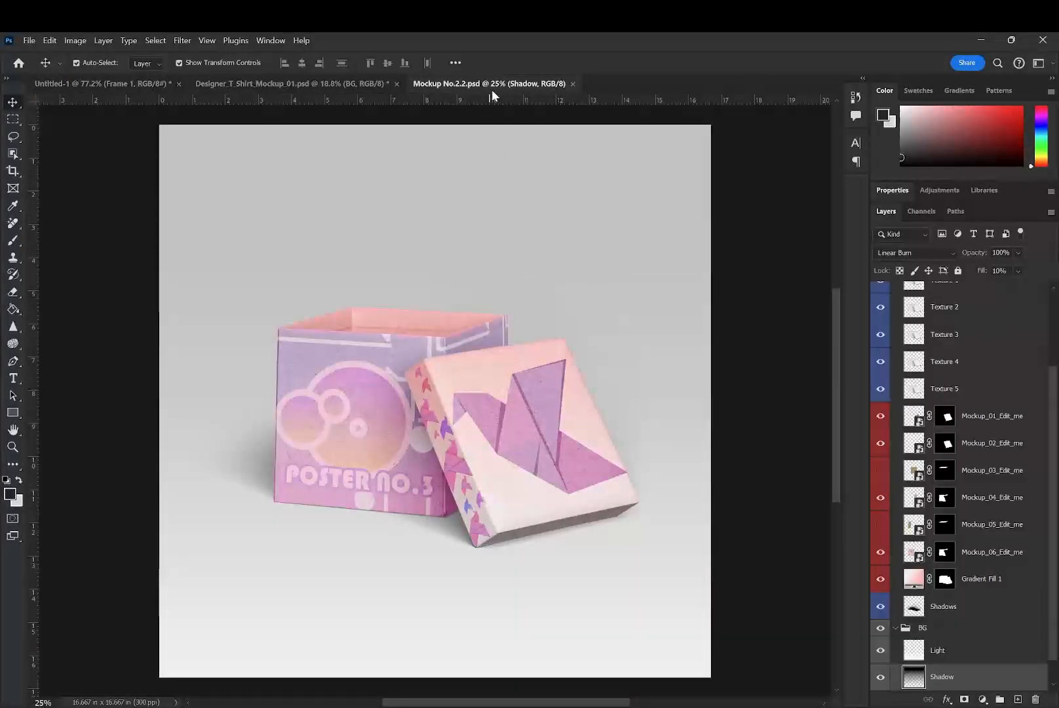
# - Return to the portfolio layout and place the Mockup No.2.2.psd file into the small empty frame
pyautogui.scroll(-2, 938, 589)
pyautogui.scroll(-1, 835, 491)
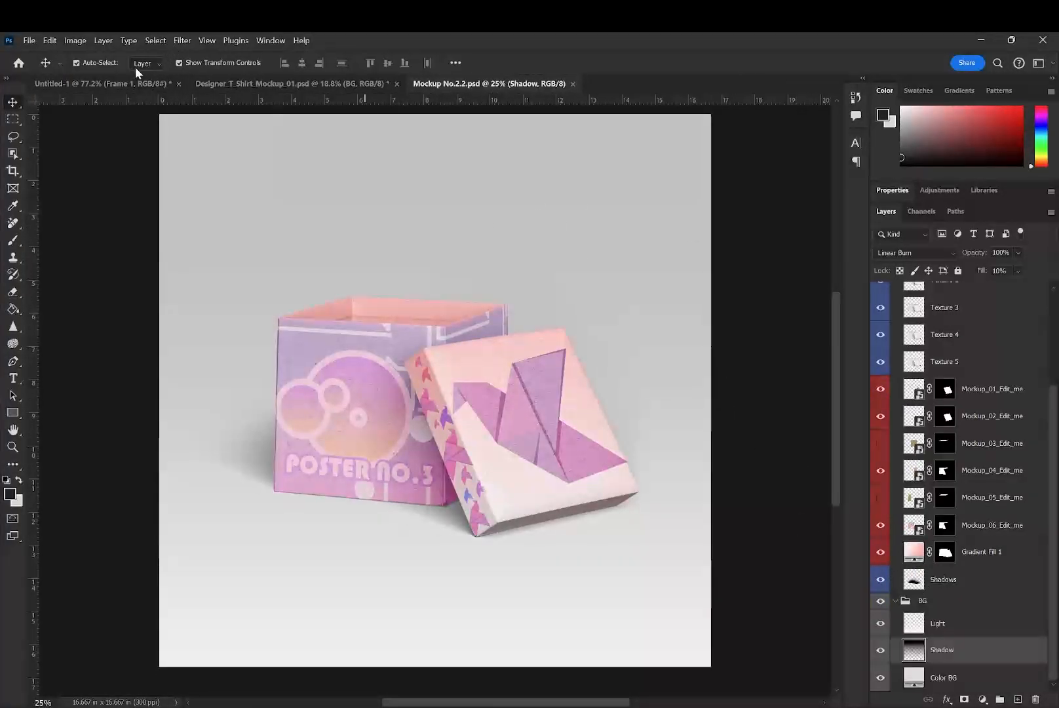
pyautogui.click(163, 81)
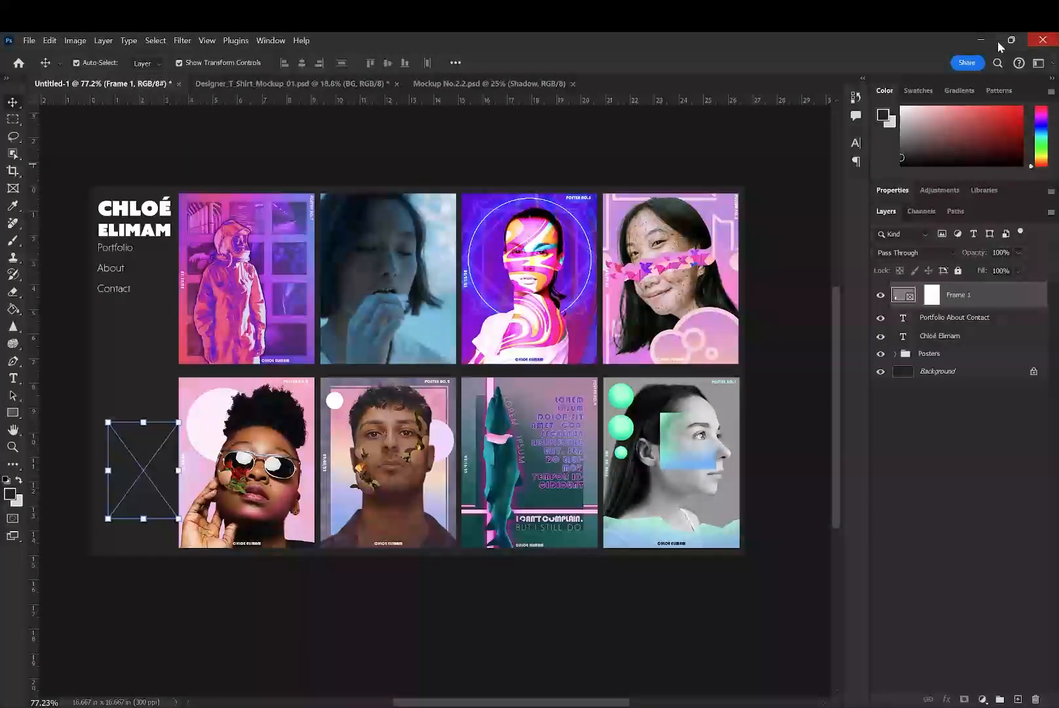
pyautogui.moveTo(360, 256); pyautogui.dragTo(158, 485)
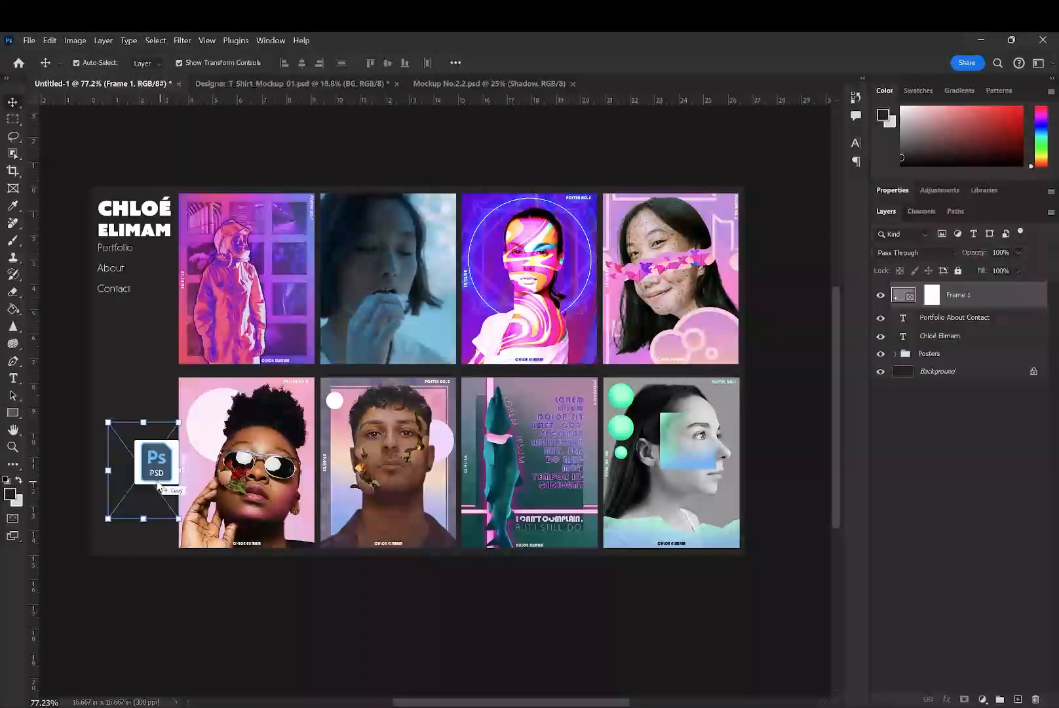
# - Open the placed Mockup No.2.2 smart object for editing and close the duplicate standalone Mockup No.2.2.psd document
pyautogui.doubleClick(937, 303)
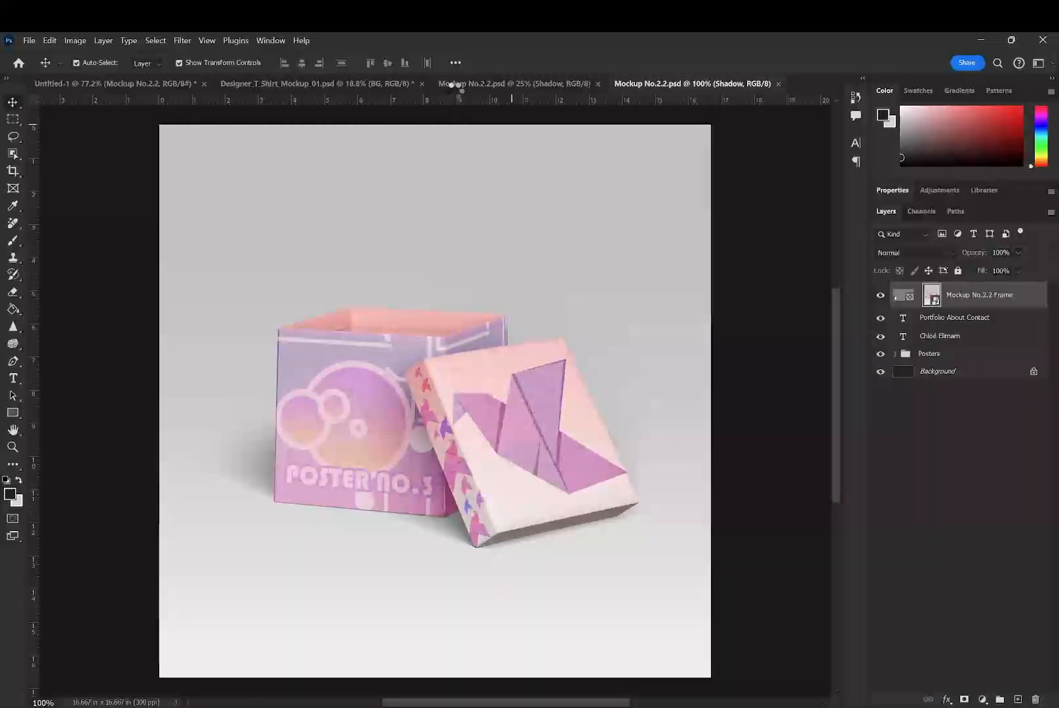
pyautogui.click(434, 84)
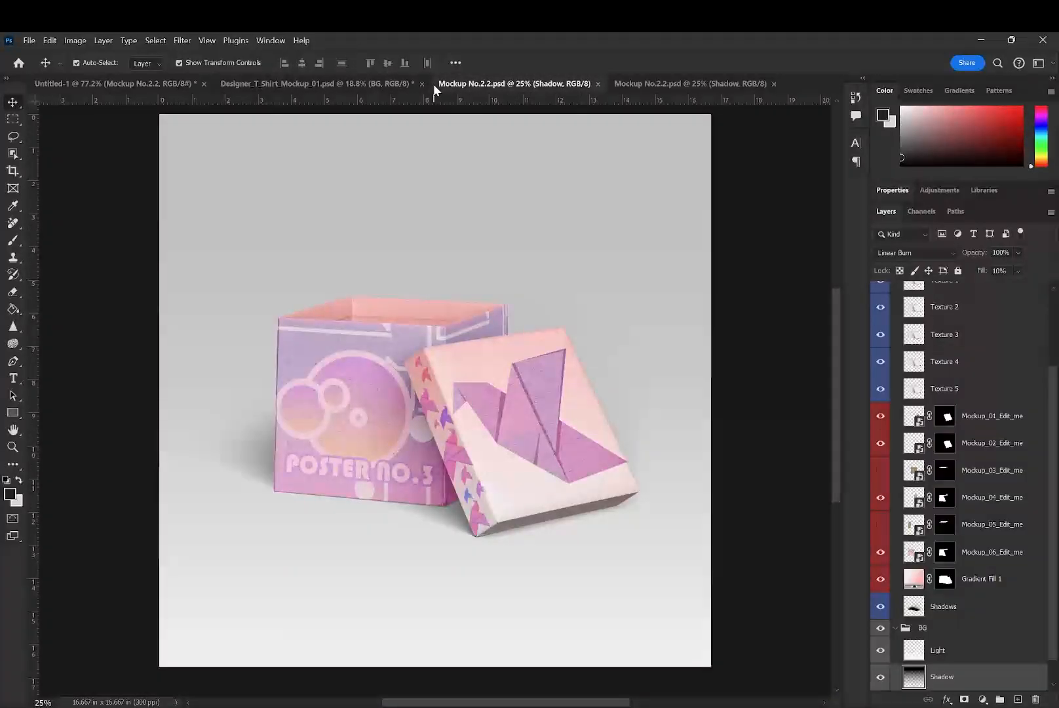
pyautogui.click(598, 84)
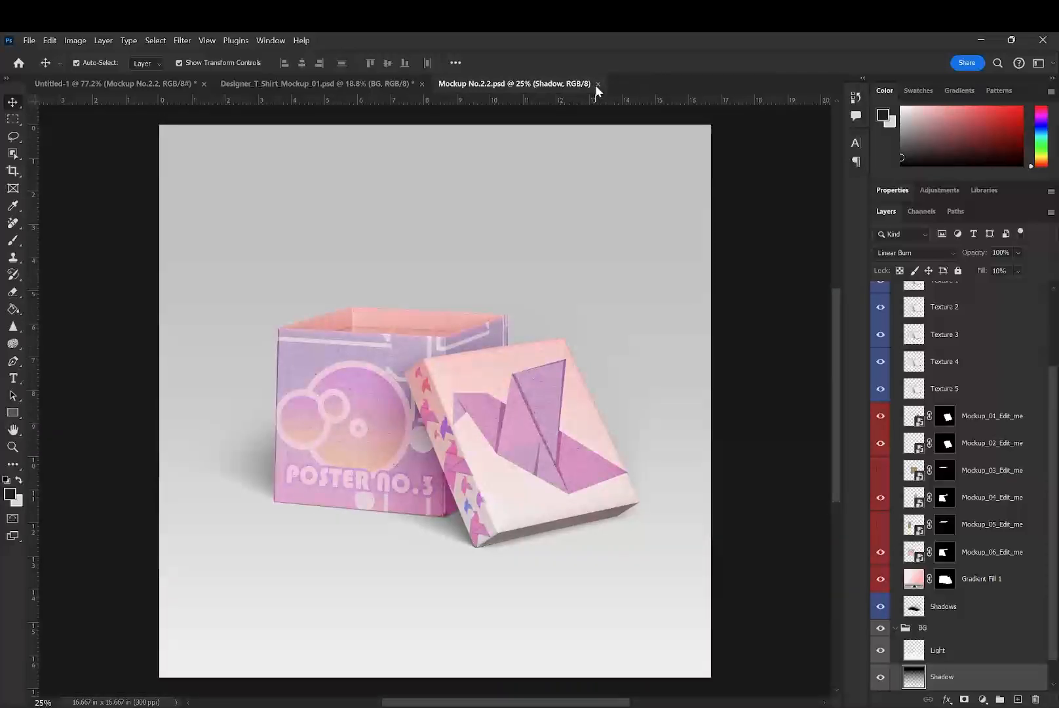
# - Hide the Color BG layer in Mockup No.2.2.psd and save the document
pyautogui.scroll(-1, 883, 666)
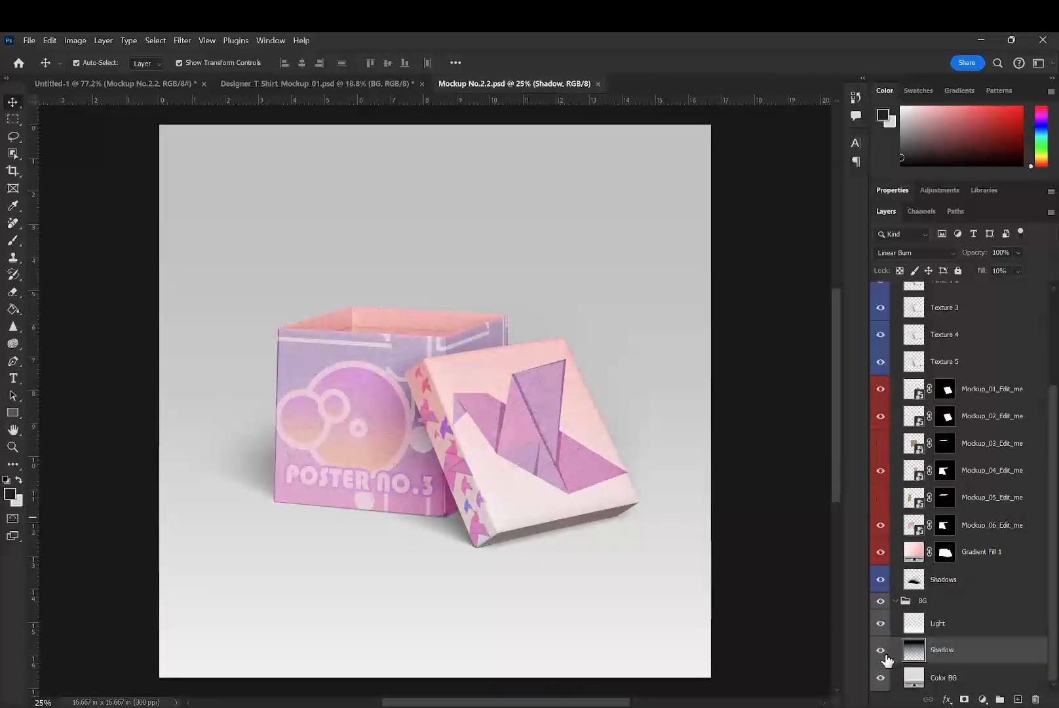
pyautogui.click(881, 677)
pyautogui.click(85, 82)
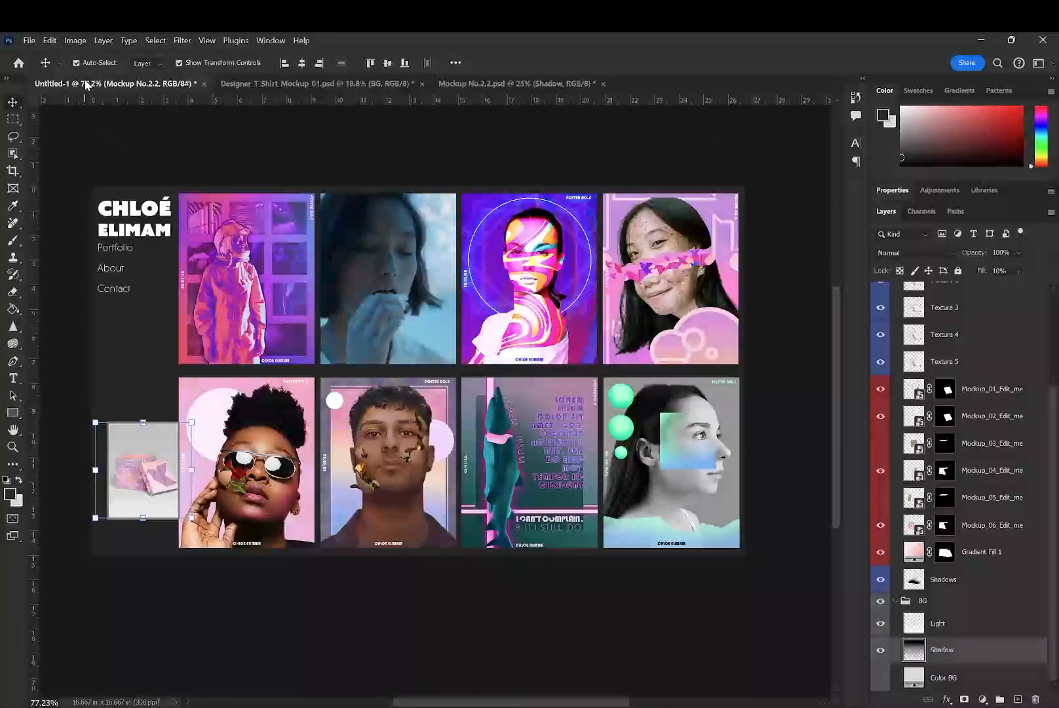
pyautogui.click(472, 83)
pyautogui.hotkey('ctrl', 's')
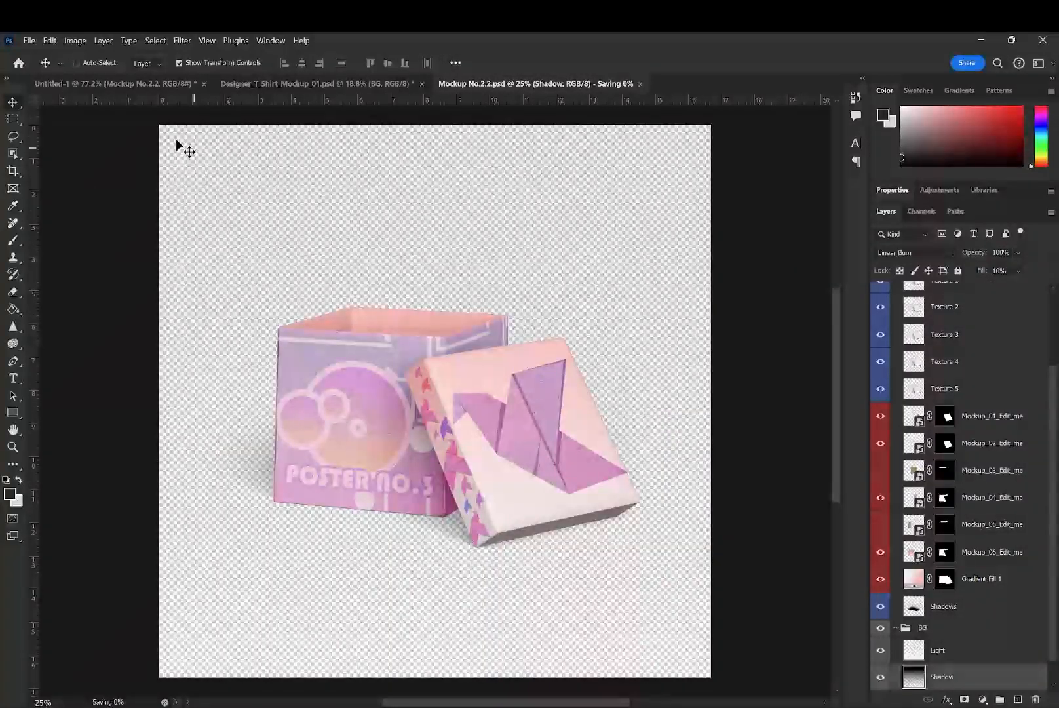
# - Return to the portfolio layout and move the box mockup frame onto the lower corner of the last poster in the upper row
pyautogui.click(126, 84)
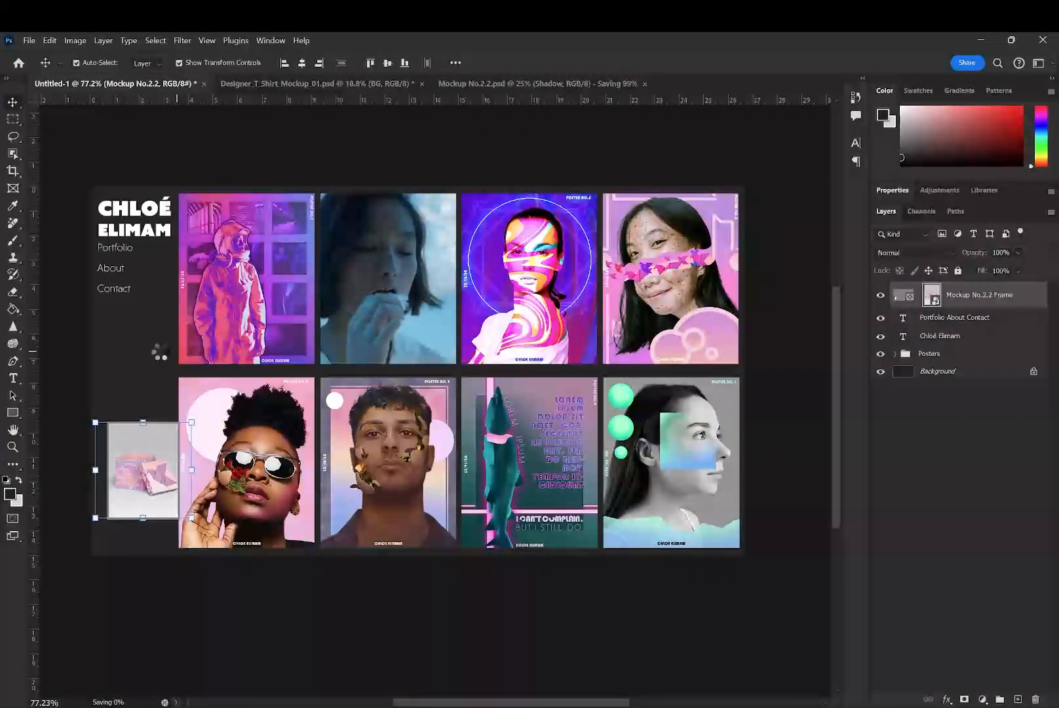
pyautogui.moveTo(148, 482); pyautogui.dragTo(702, 366)
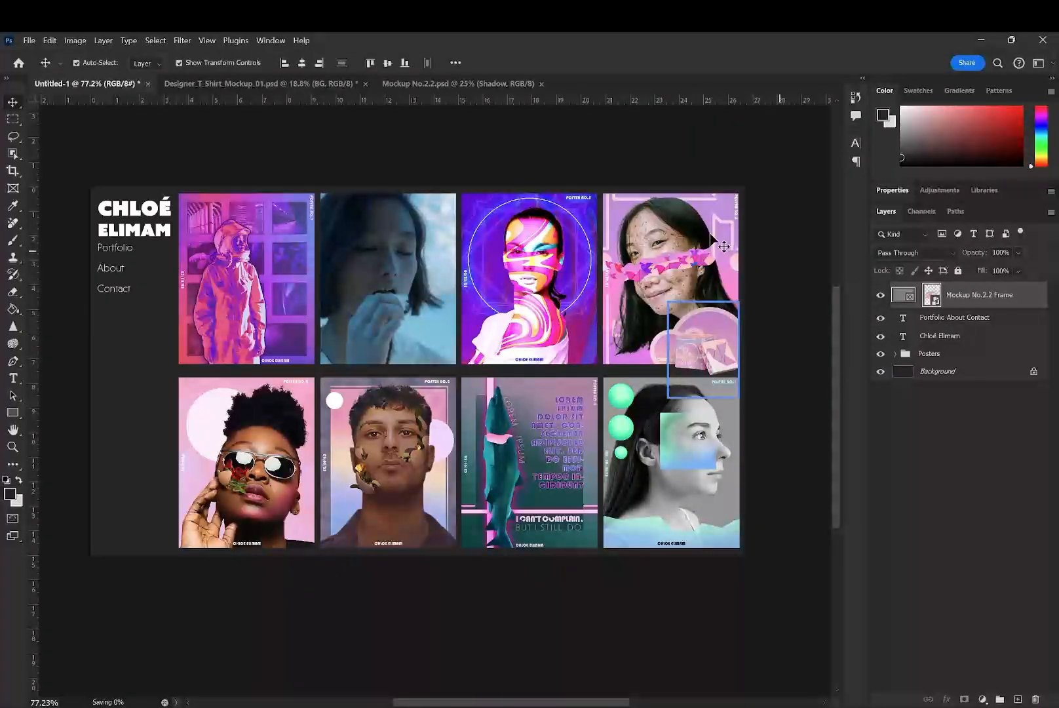
# - Hide the entire BG group in Mockup No.2.2.psd, collapse the group, and save the document
pyautogui.click(419, 83)
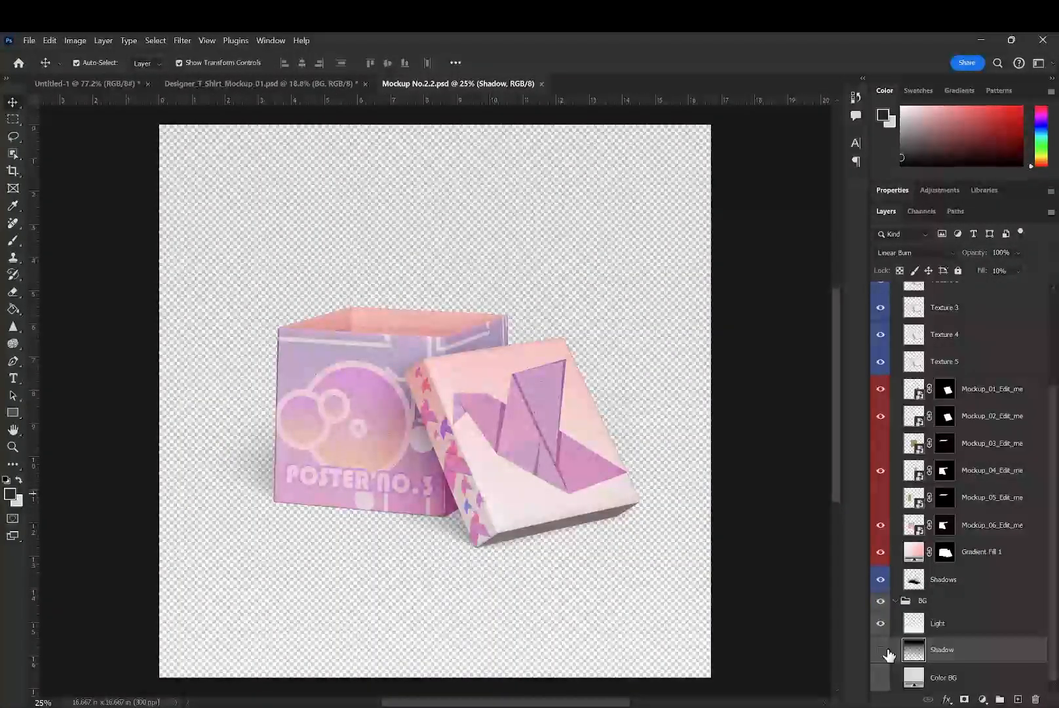
pyautogui.click(881, 625)
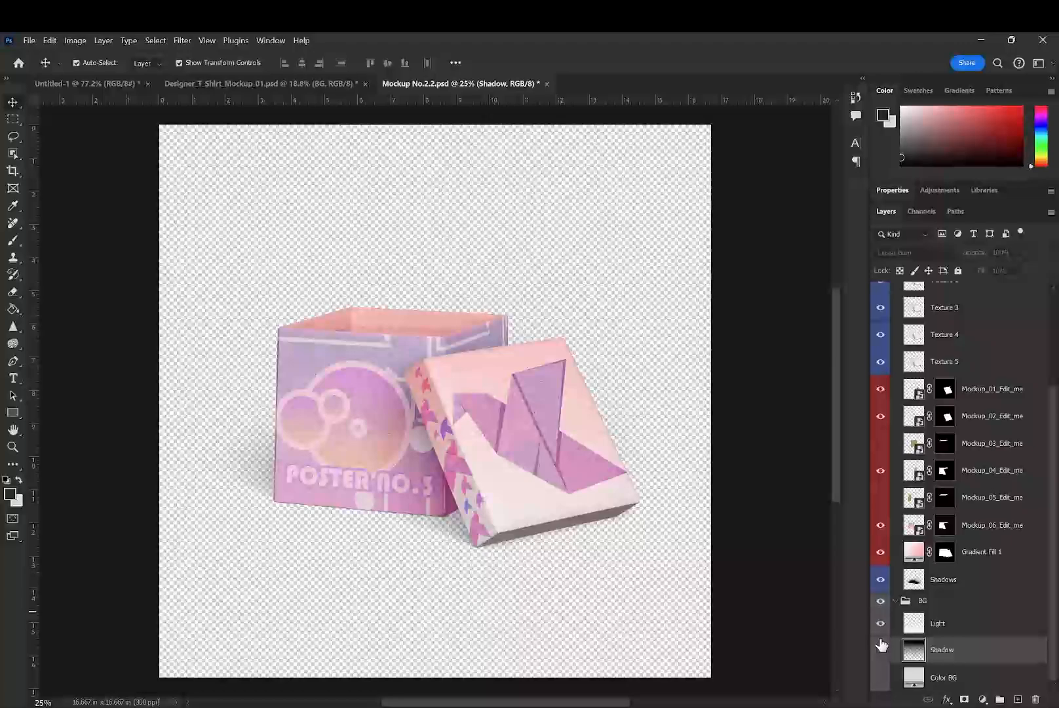
pyautogui.click(881, 677)
pyautogui.click(880, 649)
pyautogui.click(882, 601)
pyautogui.click(895, 602)
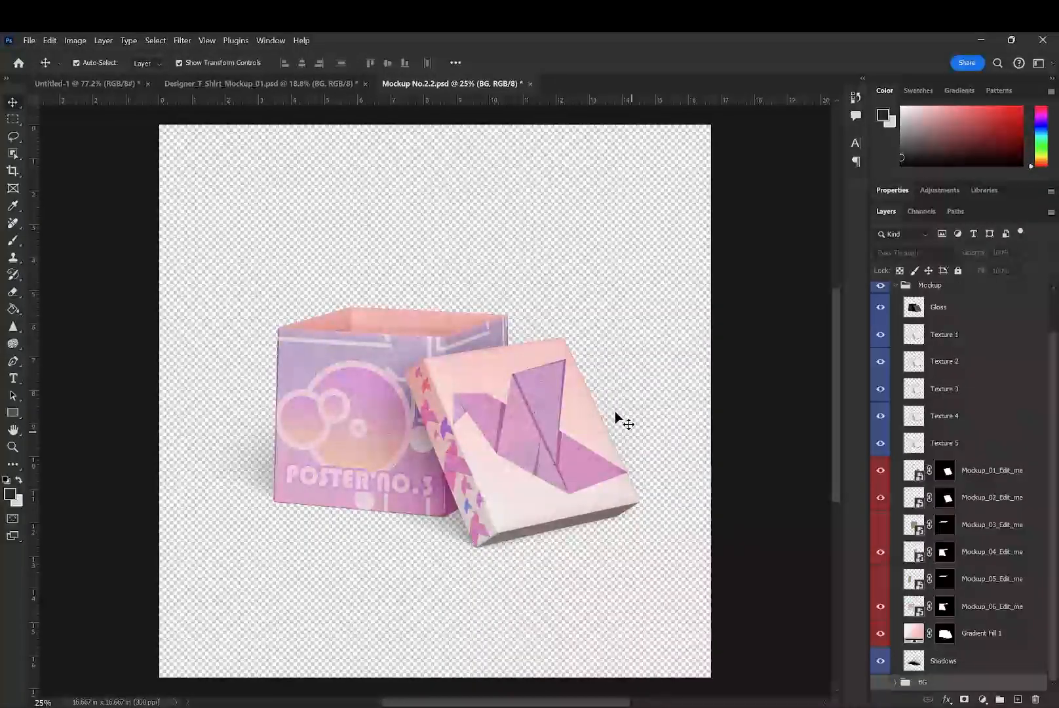
pyautogui.hotkey('ctrl', 's')
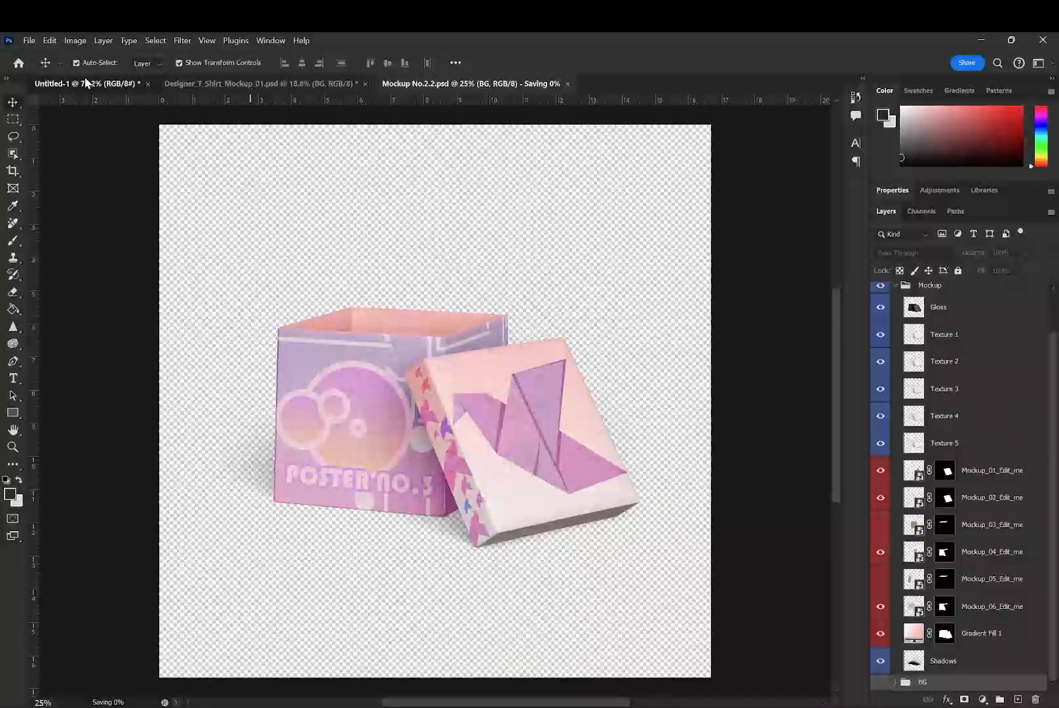
# - Nudge the box mockup frame in the portfolio layout so it slightly overhangs the last upper poster's outer edge, and deselect it
pyautogui.click(82, 83)
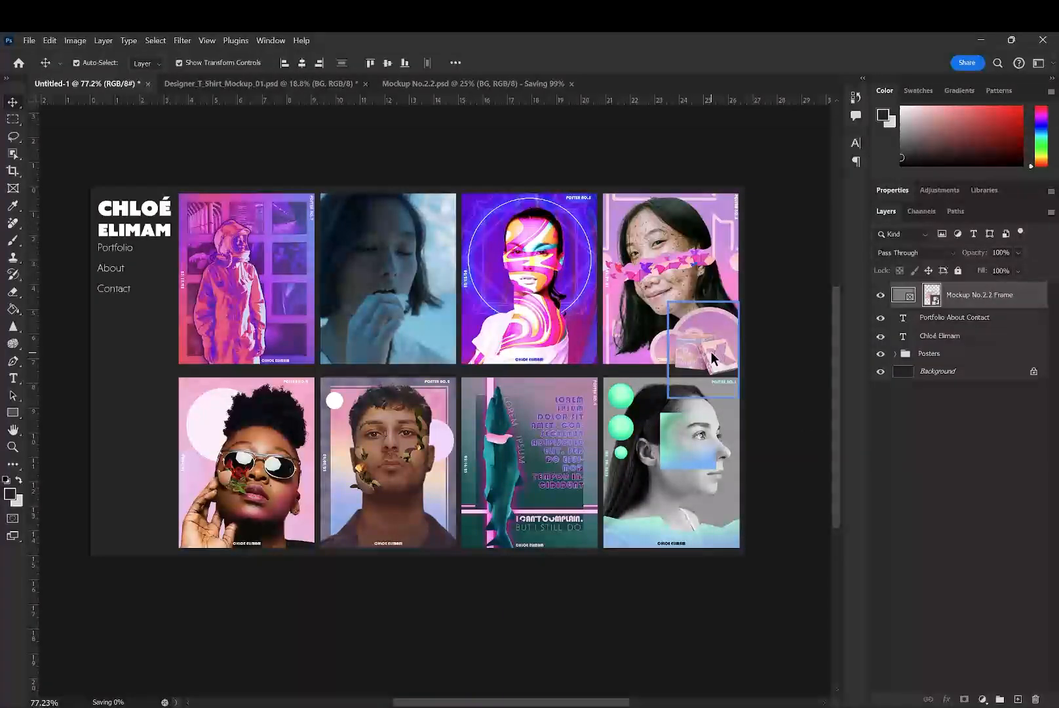
pyautogui.moveTo(711, 354); pyautogui.dragTo(720, 345)
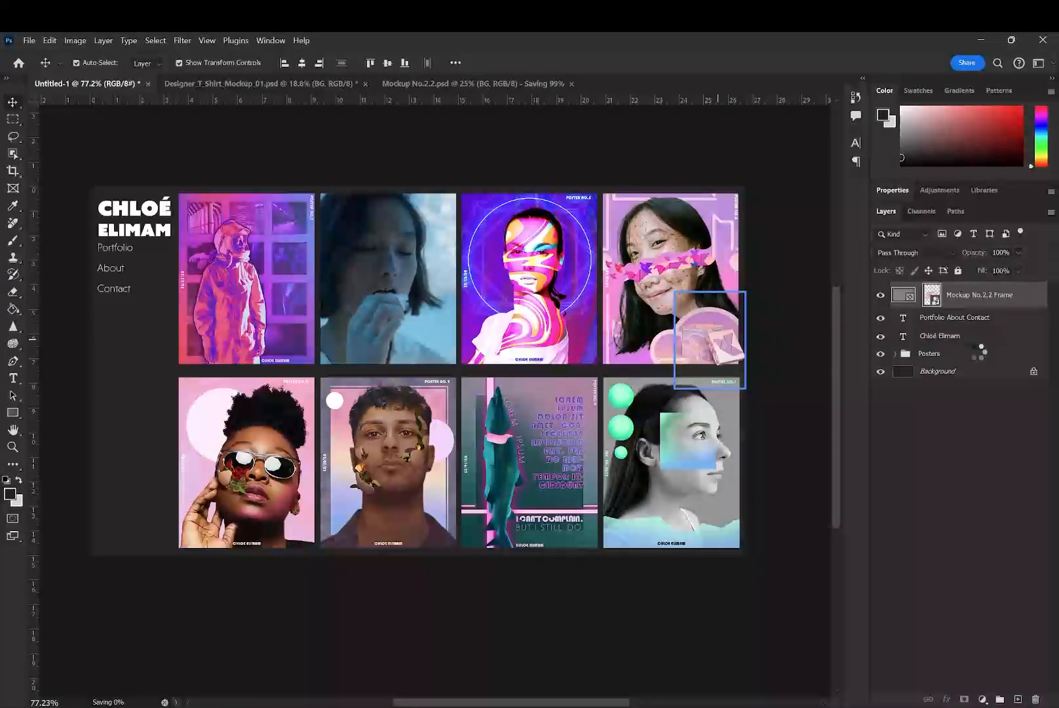
pyautogui.click(975, 453)
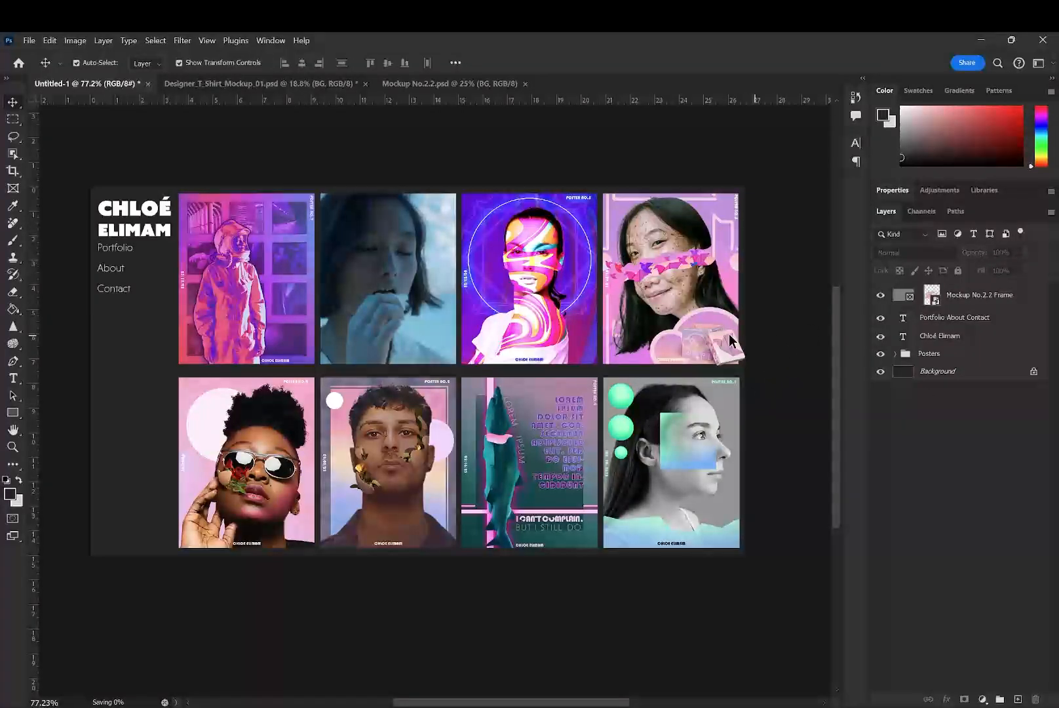
pyautogui.press('alt')
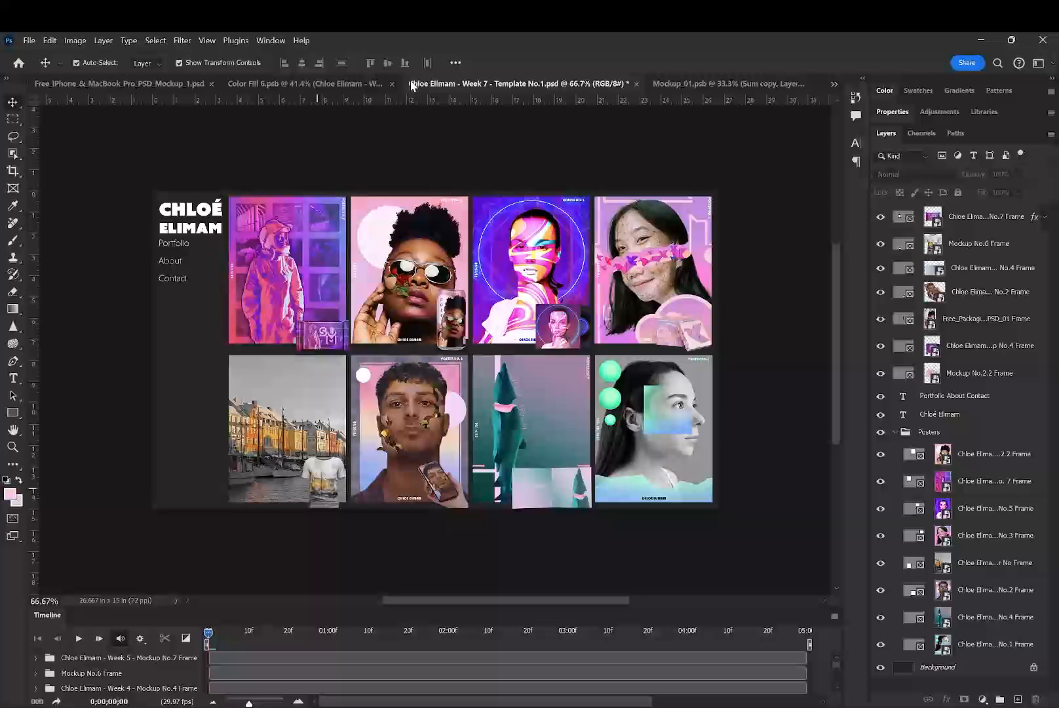
# - Examine the layers of Free_iPhone_&_MacBook_Pro_PSD_Mockup_1.psd, checking the Mockupfree.co, Mockup_1 and Mockup_2 layers
pyautogui.click(305, 84)
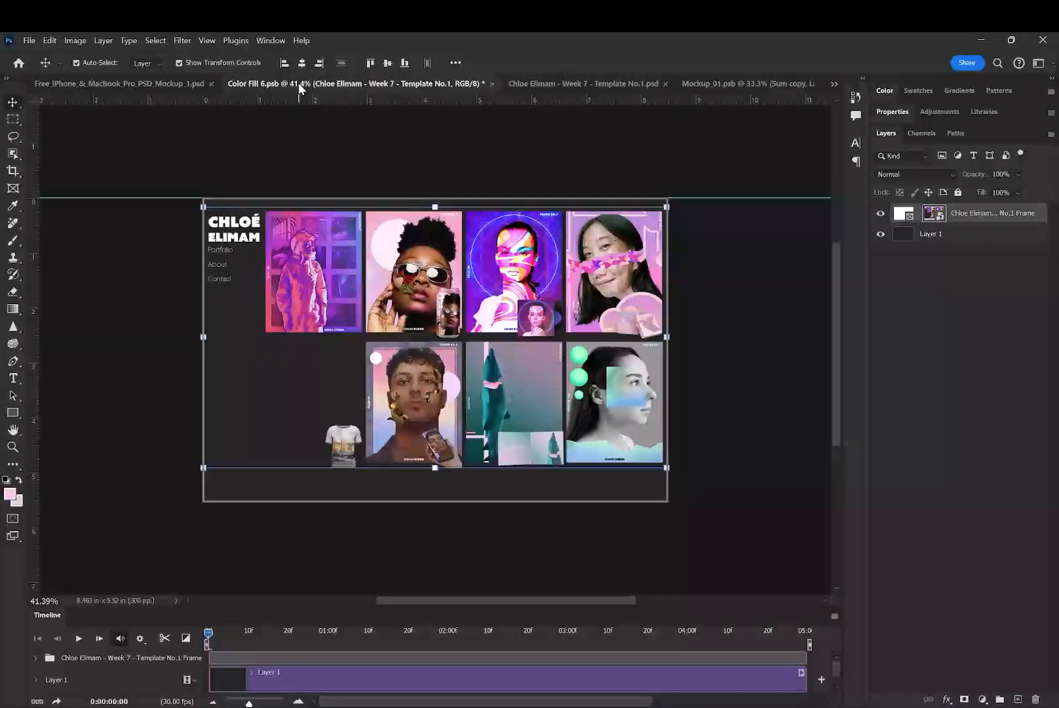
pyautogui.click(137, 85)
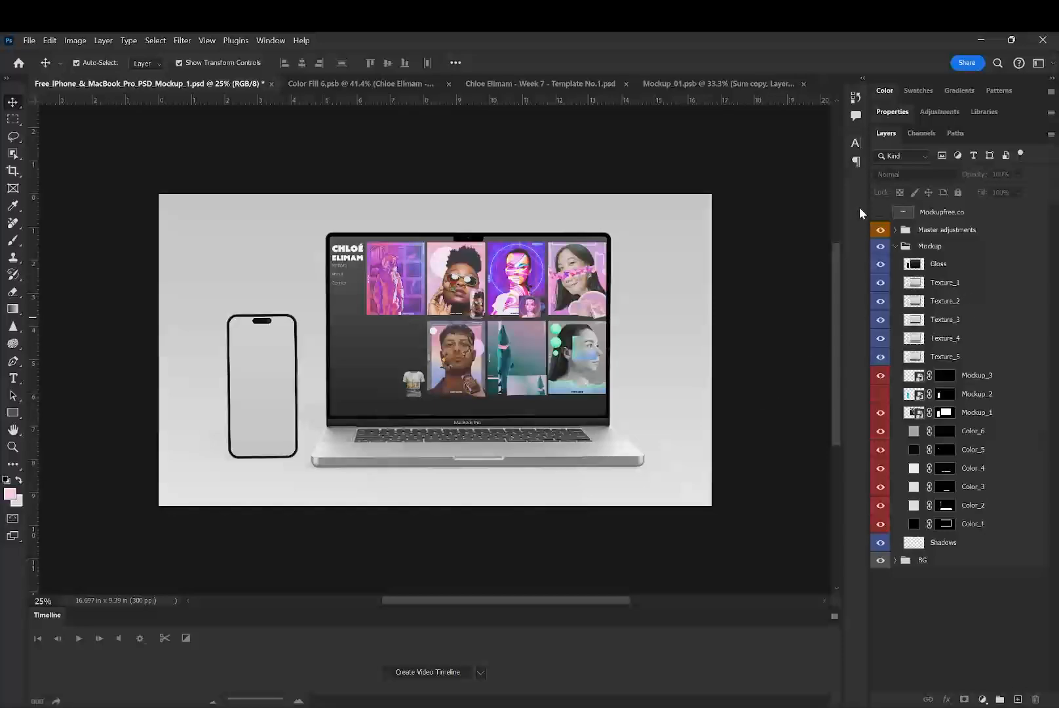
pyautogui.click(881, 212)
pyautogui.click(881, 213)
pyautogui.click(958, 215)
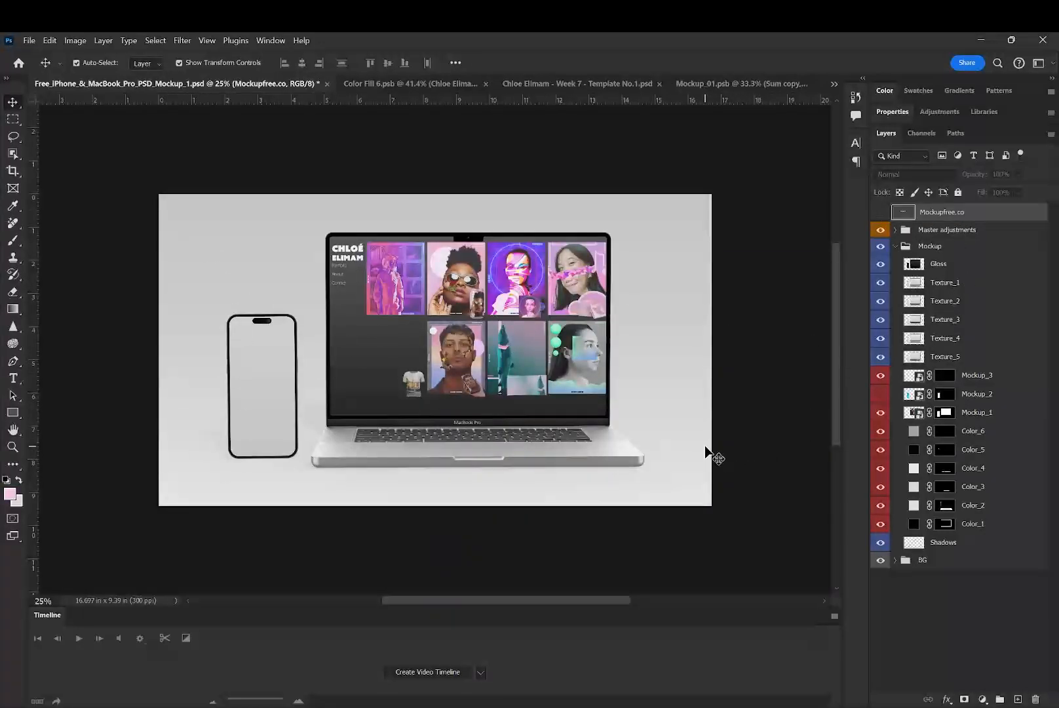
pyautogui.click(981, 643)
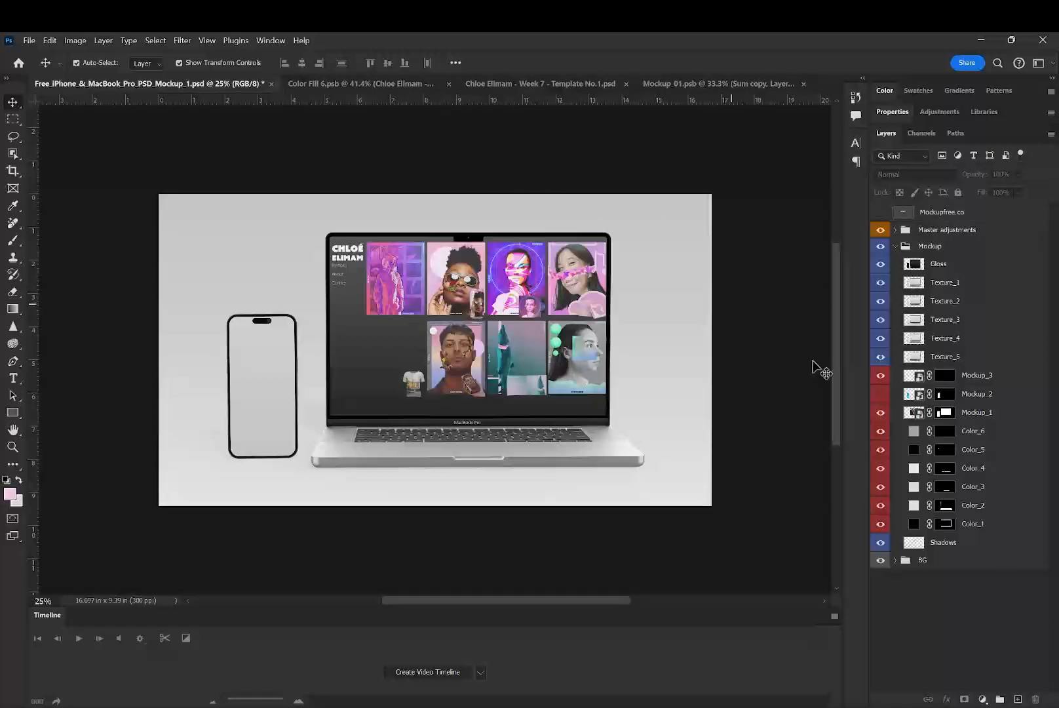
pyautogui.click(916, 415)
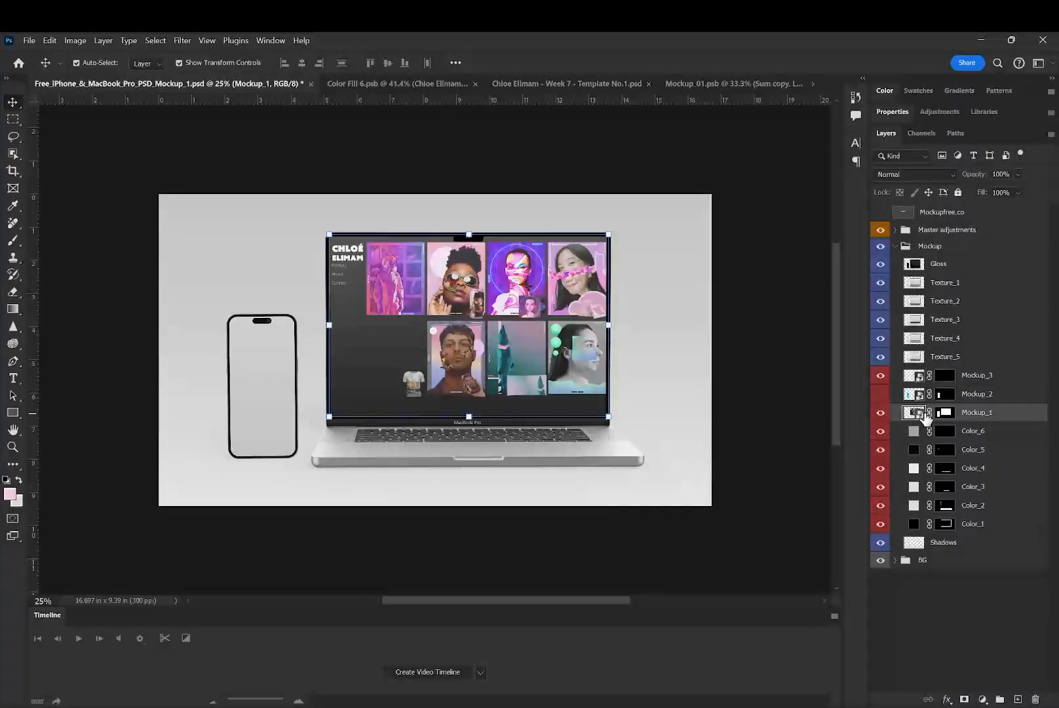
pyautogui.click(881, 395)
pyautogui.click(880, 395)
# - Compare the frame and its placed artwork in Color Fill 6.psb with the Week 7 - Template No.1.psd portfolio layout
pyautogui.click(365, 84)
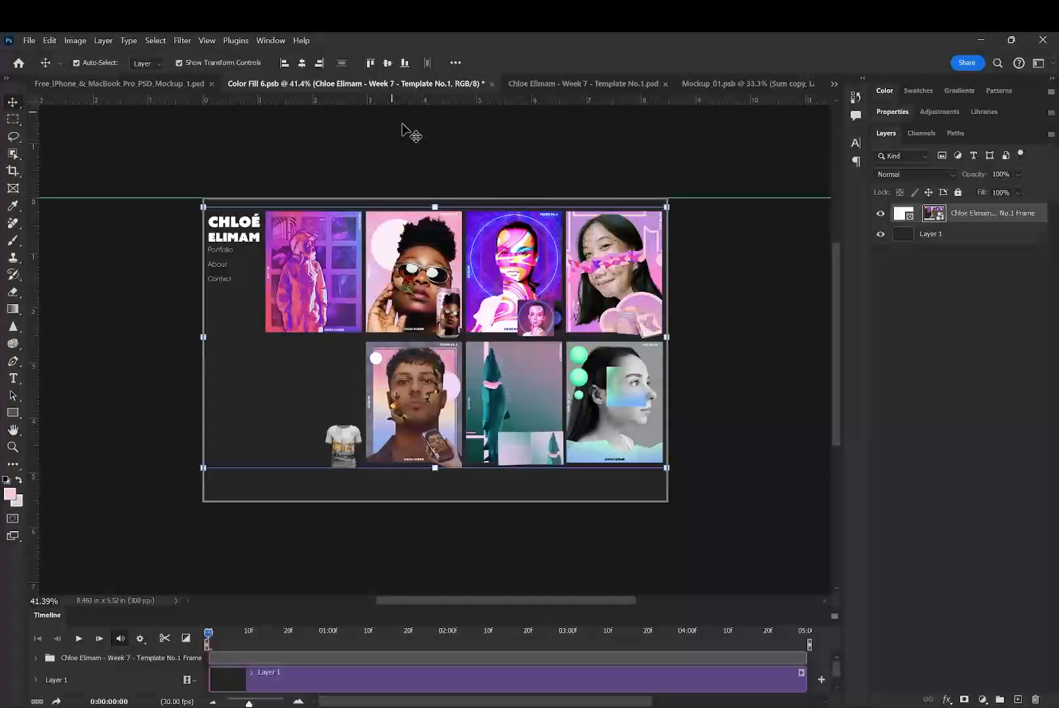
pyautogui.click(900, 219)
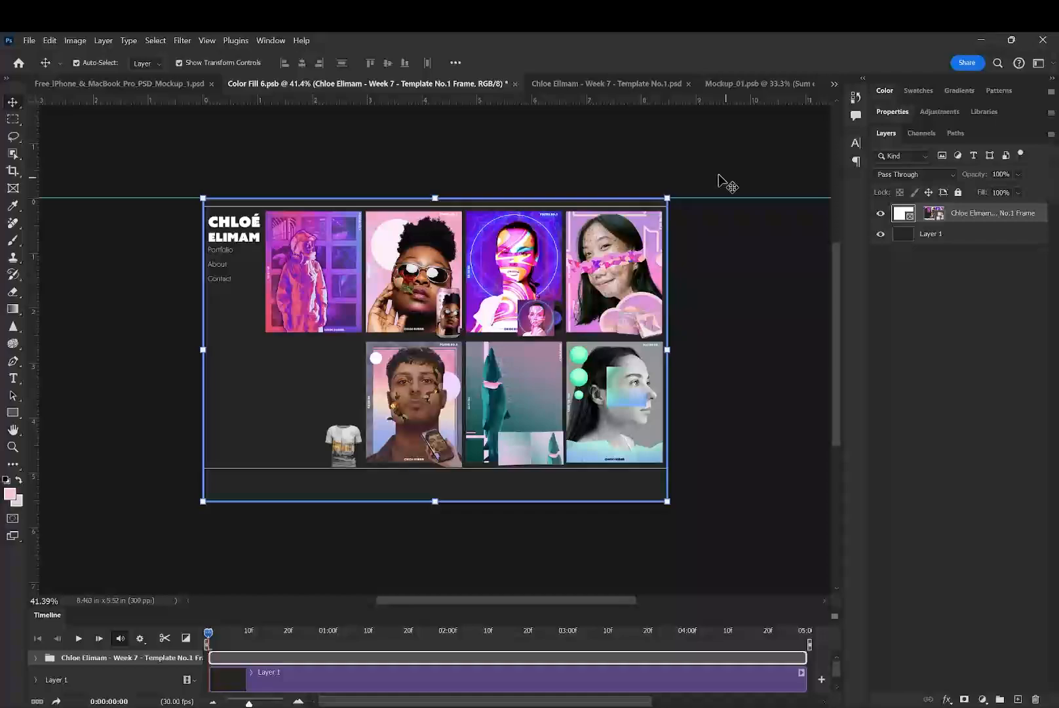
pyautogui.click(623, 83)
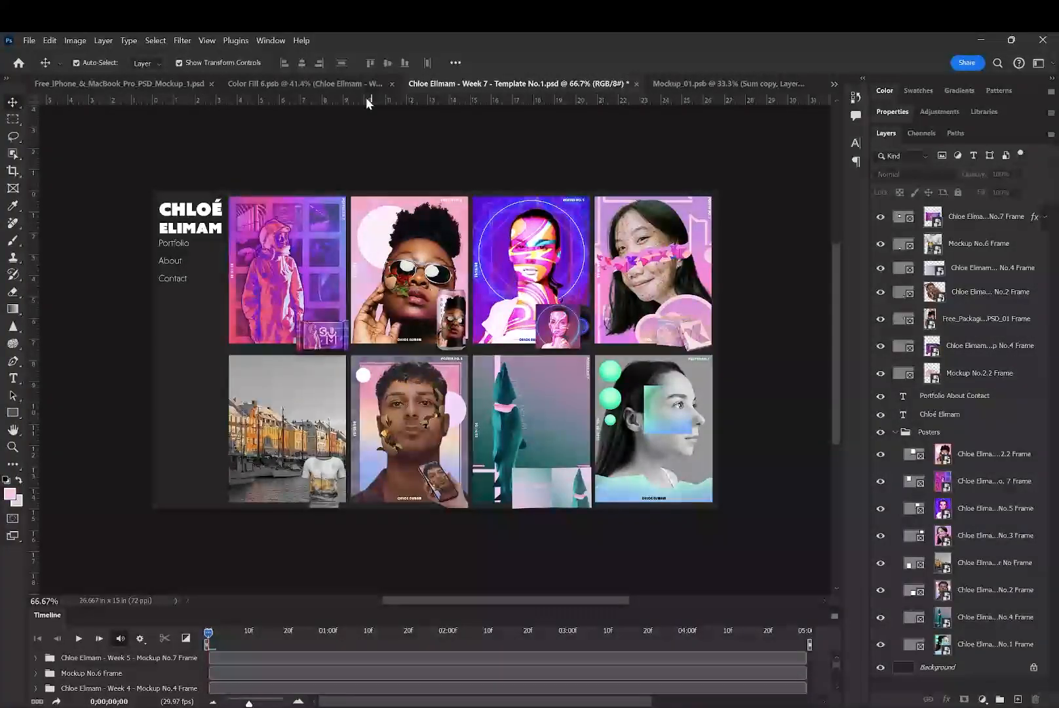
pyautogui.click(342, 84)
pyautogui.click(784, 302)
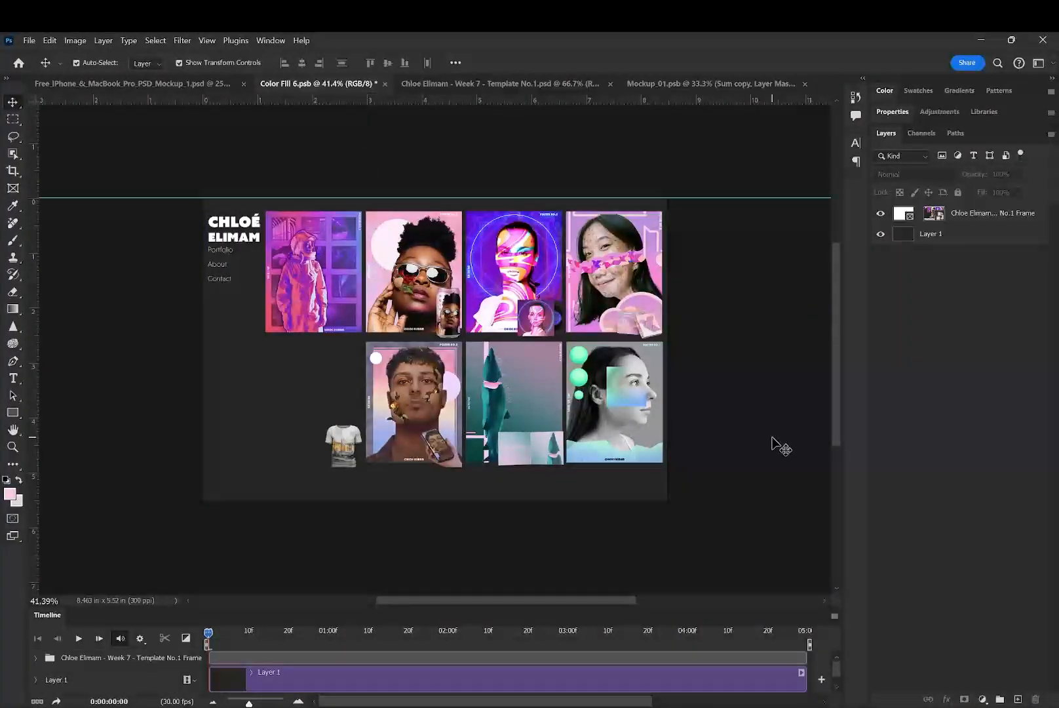
pyautogui.click(930, 218)
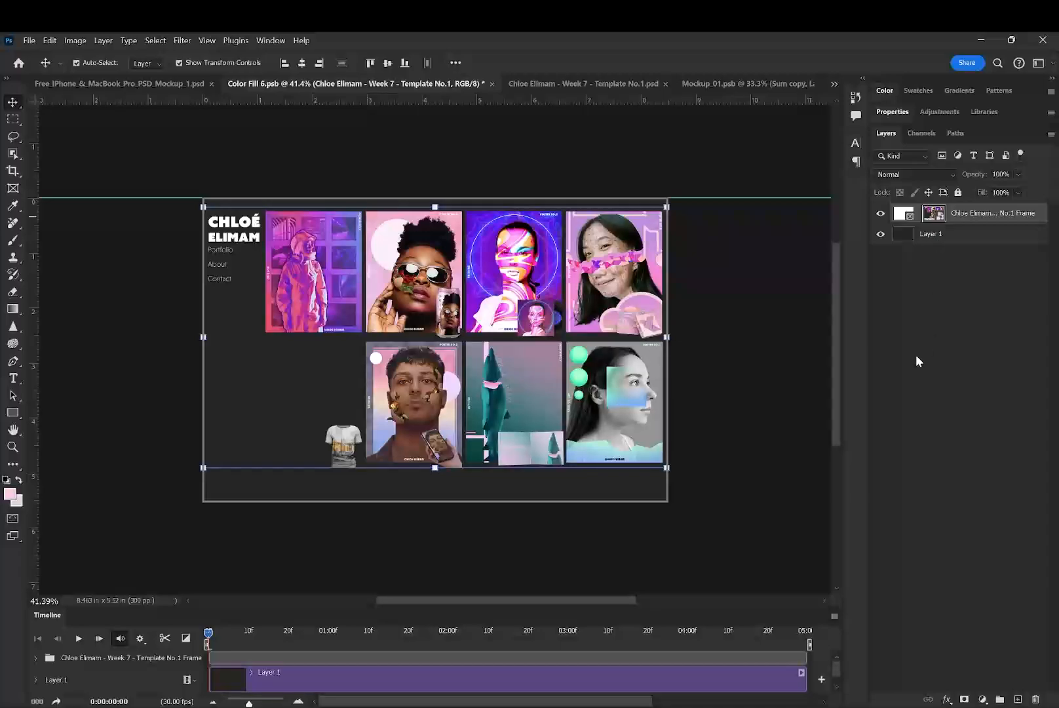
# - Save the Week 7 - Template No.1.psd portfolio layout to refresh its placed copy, and return to Color Fill 6.psb
pyautogui.click(610, 85)
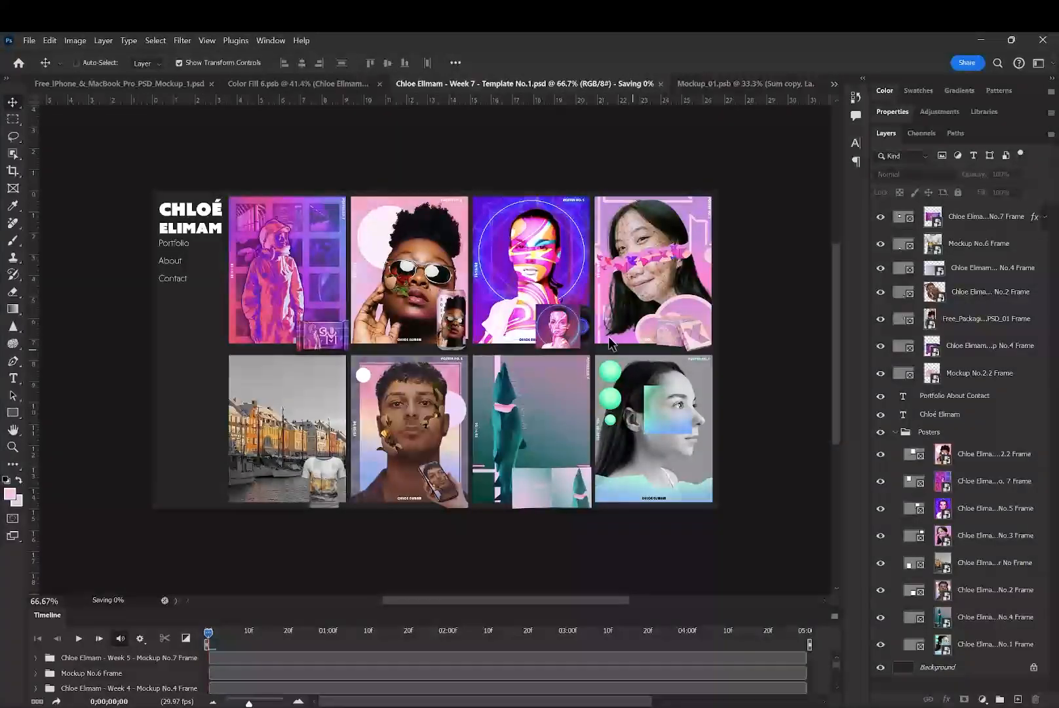
pyautogui.click(342, 83)
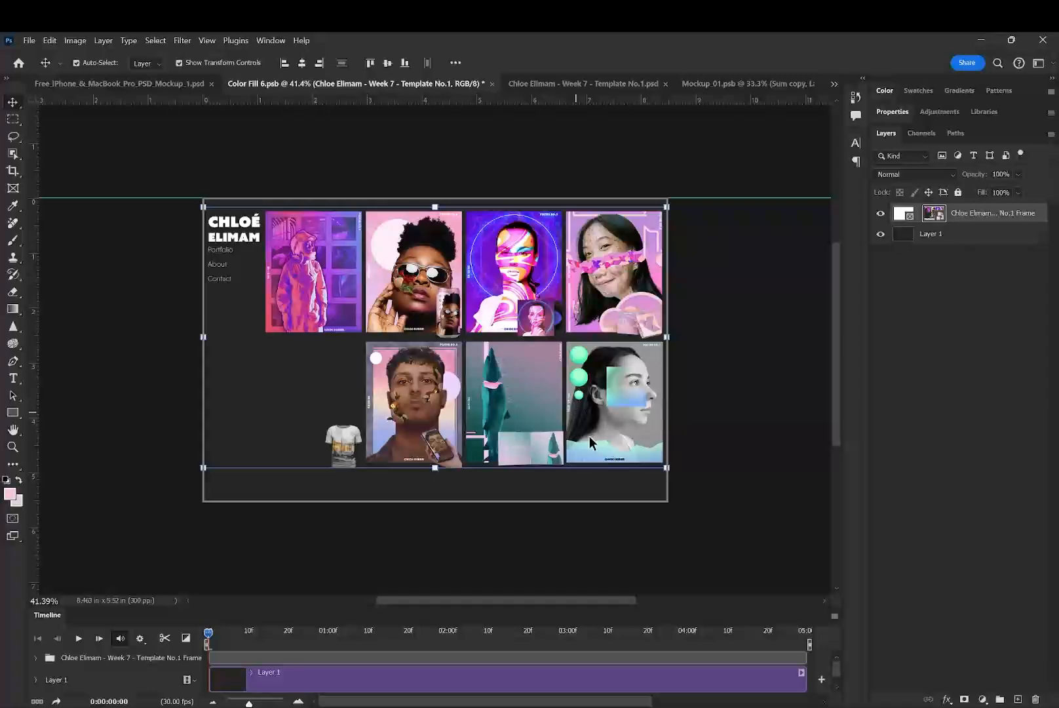
pyautogui.click(668, 564)
pyautogui.click(531, 450)
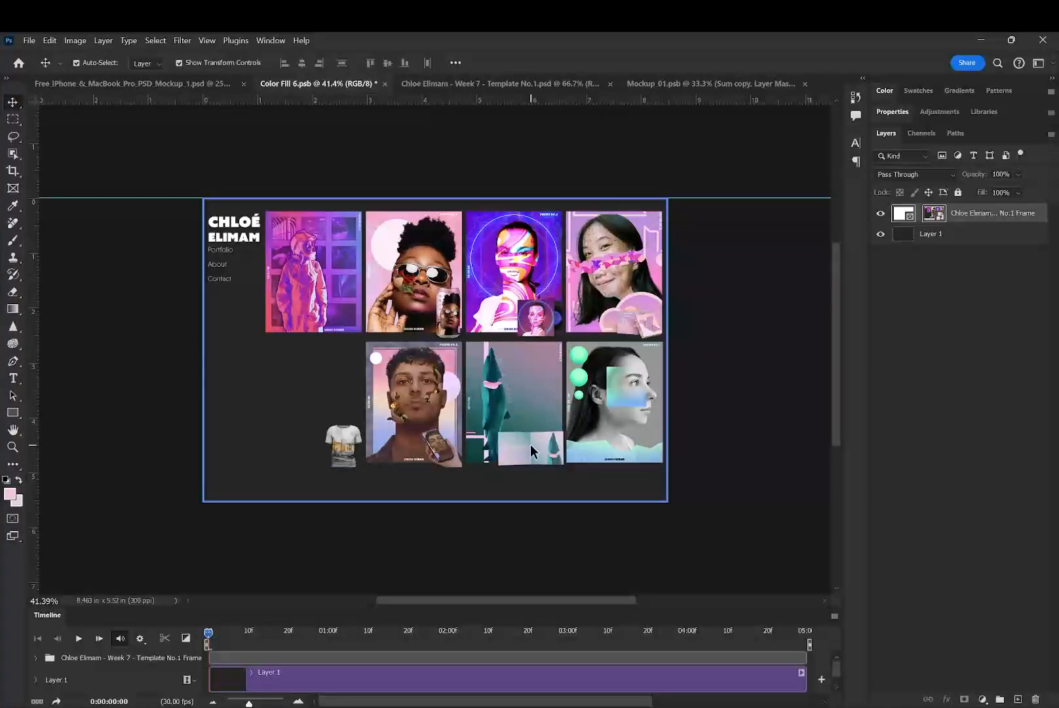
pyautogui.click(524, 84)
pyautogui.hotkey('ctrl', 's')
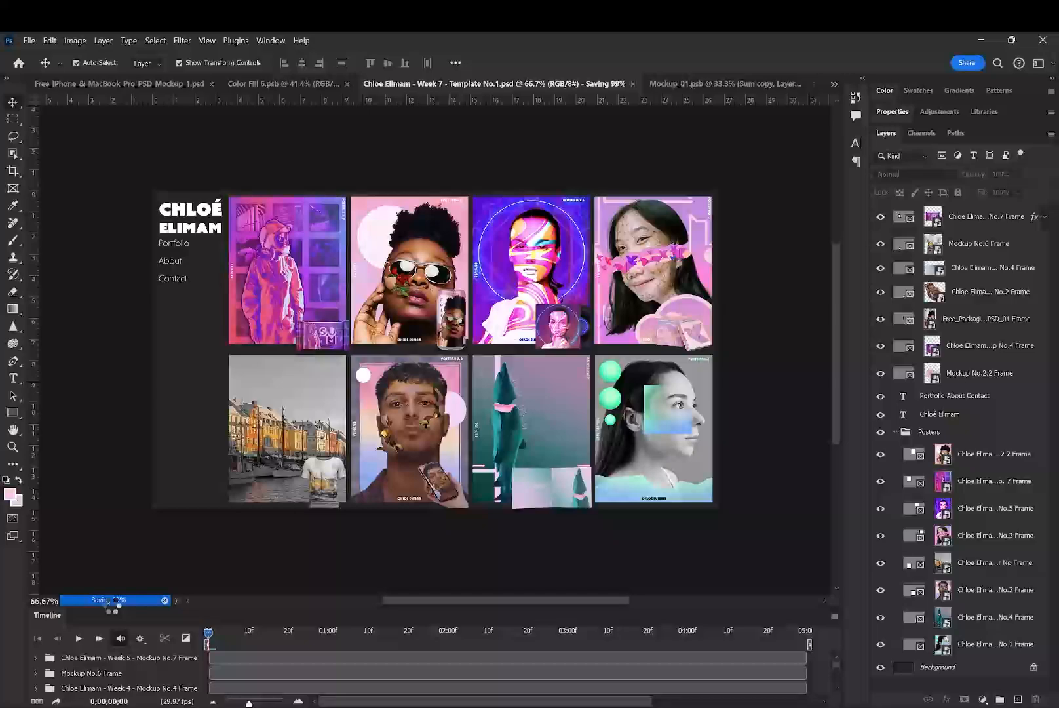
pyautogui.click(315, 83)
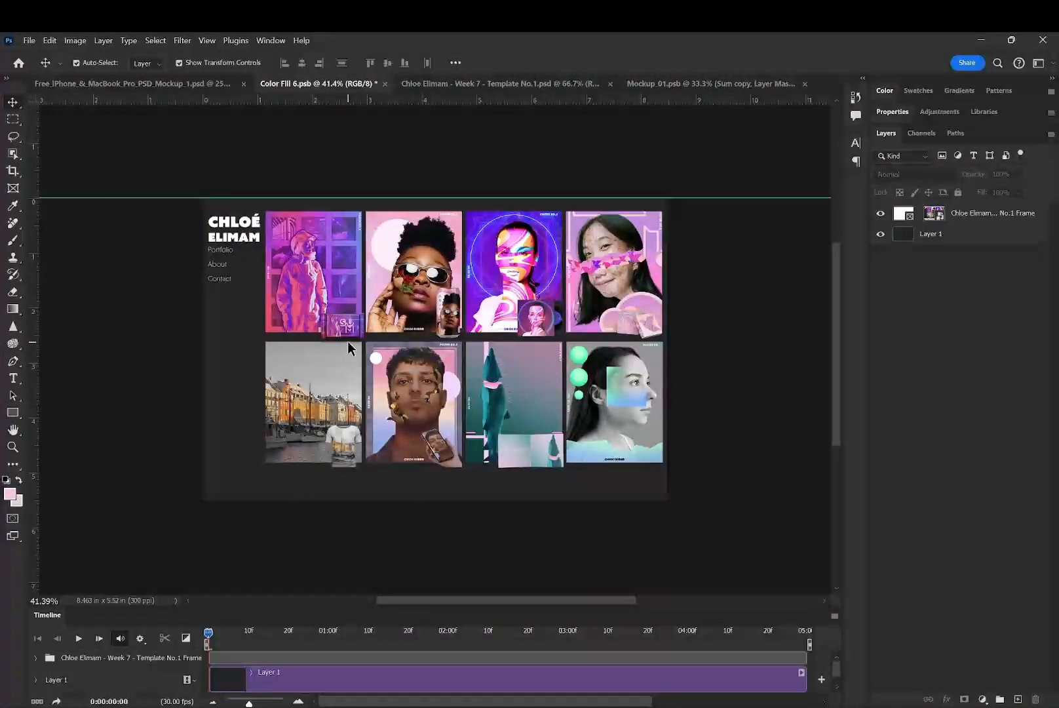
# - Compare Color Fill 6.psb with and without the placed portfolio frame and the dark Layer 1 background
pyautogui.click(881, 214)
pyautogui.click(881, 214)
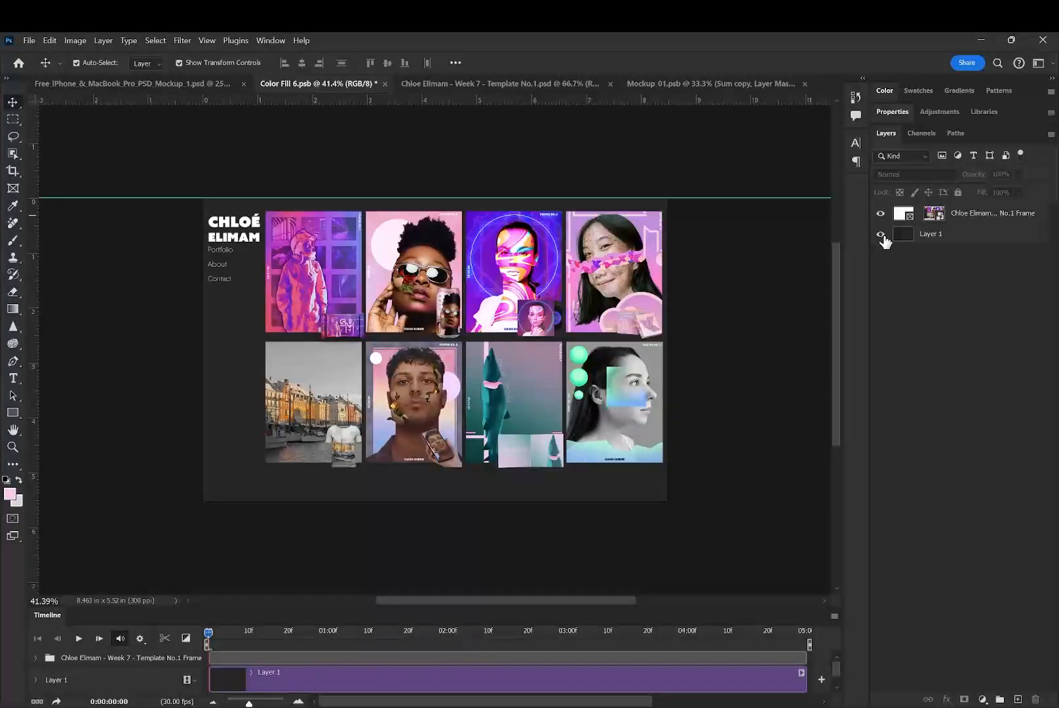
pyautogui.click(881, 235)
pyautogui.click(881, 235)
pyautogui.click(881, 235)
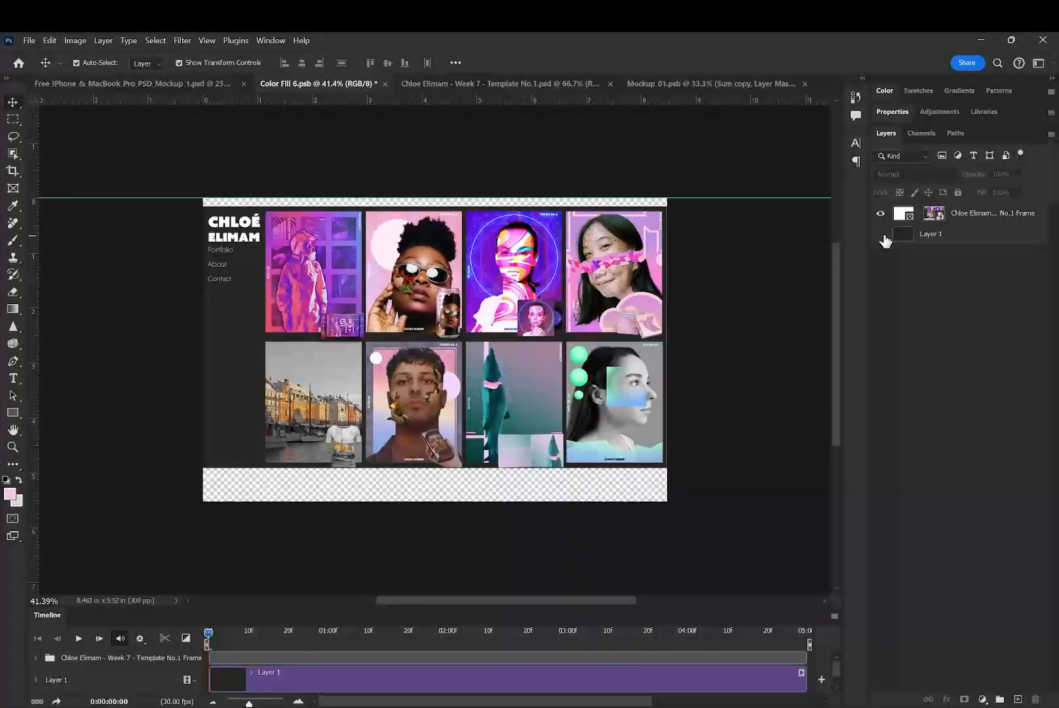
pyautogui.click(881, 234)
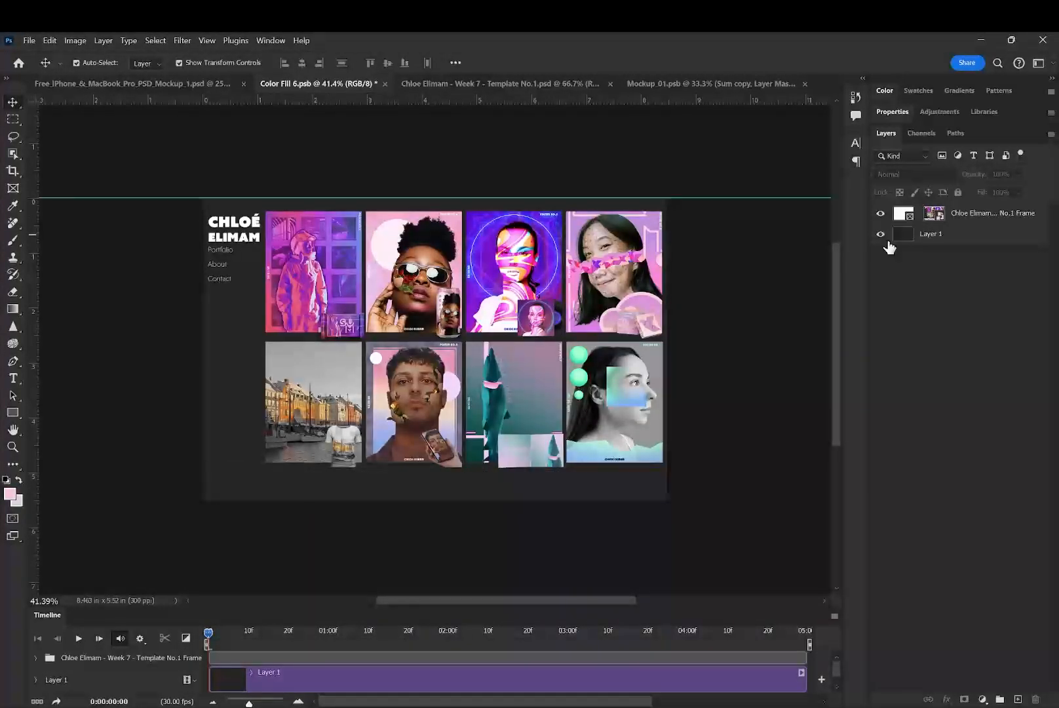
# - Save Color Fill 6.psb to refresh the MacBook screen artwork, and return to Free_iPhone_&_MacBook_Pro_PSD_Mockup_1.psd
pyautogui.click(122, 85)
pyautogui.click(358, 84)
pyautogui.click(159, 91)
pyautogui.click(747, 404)
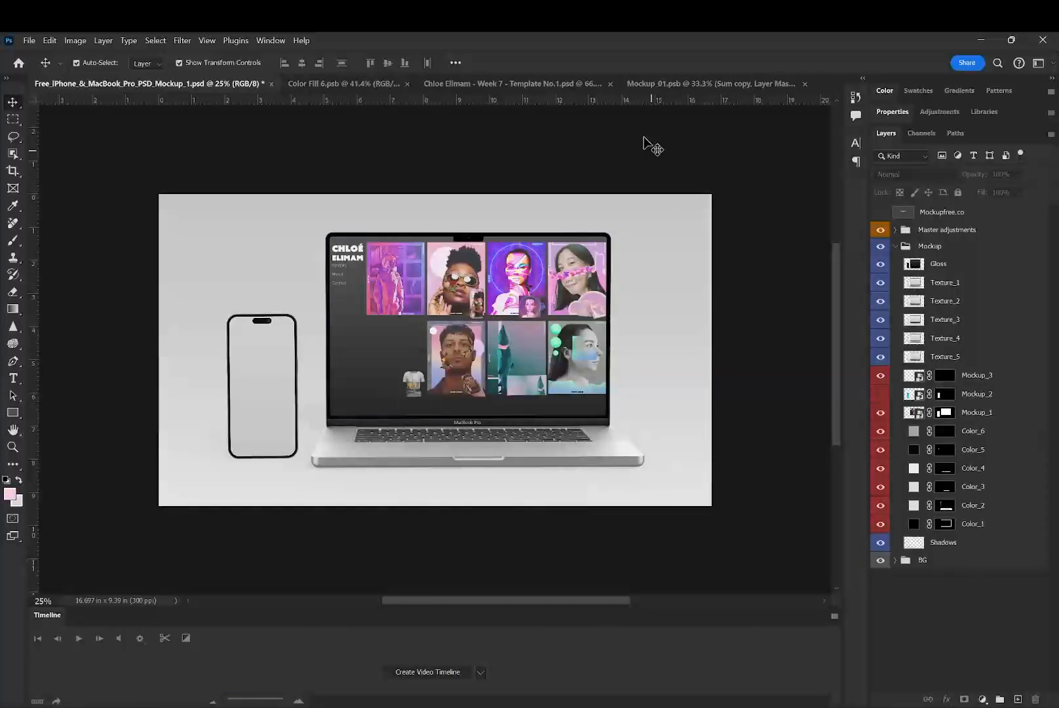
pyautogui.click(337, 83)
pyautogui.hotkey('ctrl', 's')
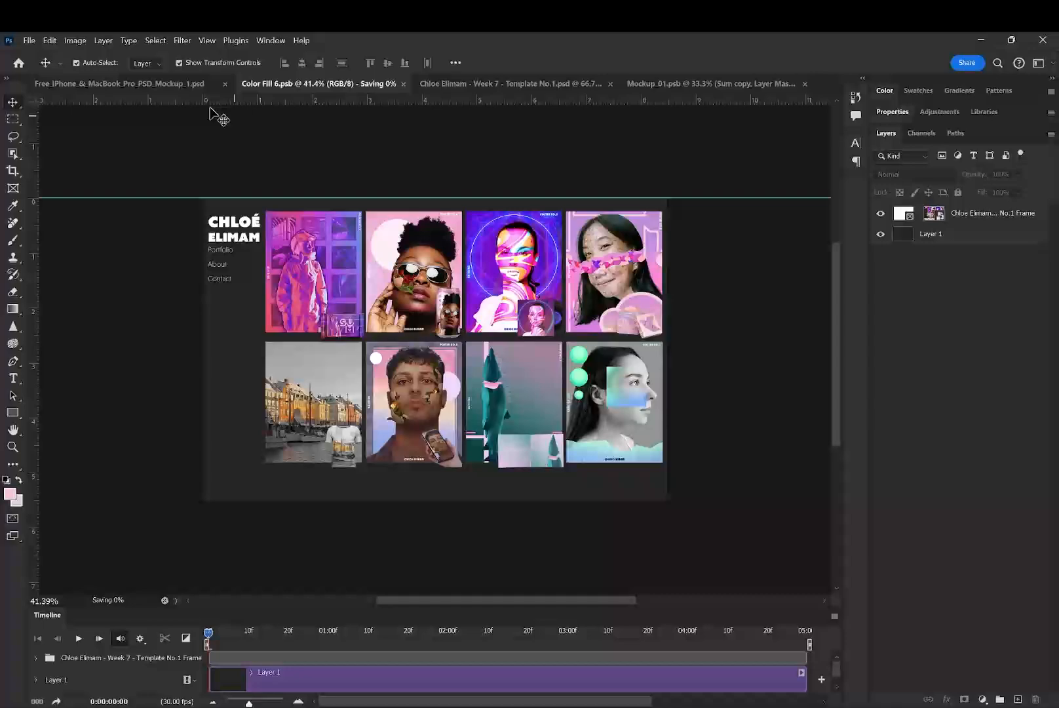
pyautogui.click(151, 83)
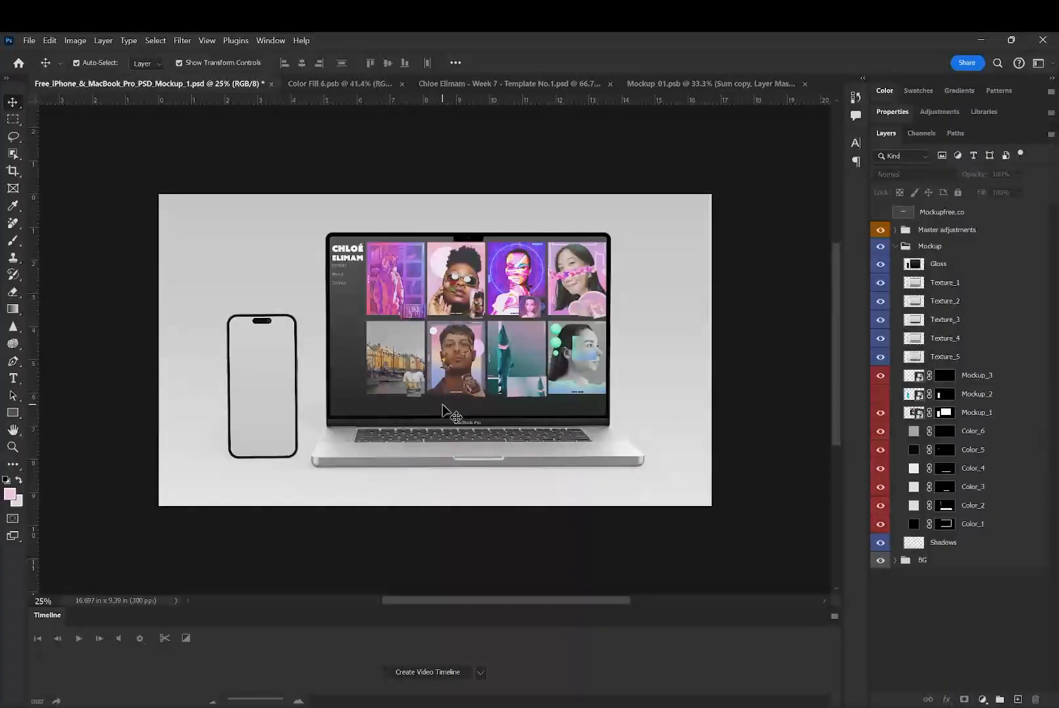
# - Create a video timeline for the mockup document, preview its playback briefly, and close the timeline
pyautogui.click(423, 677)
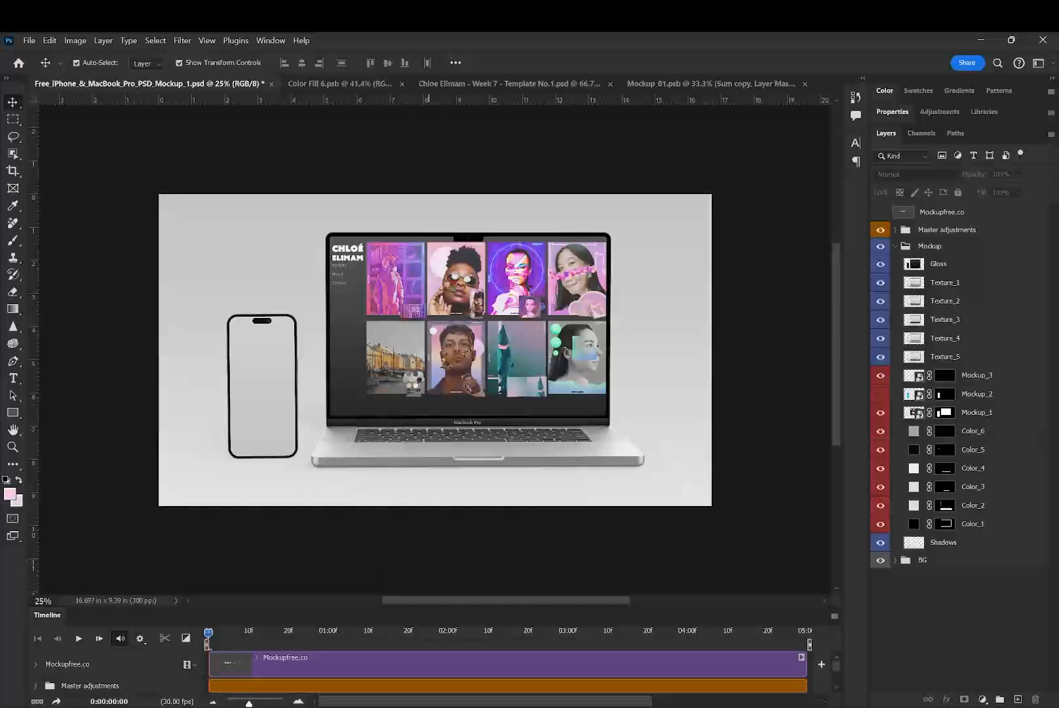
pyautogui.press('space')
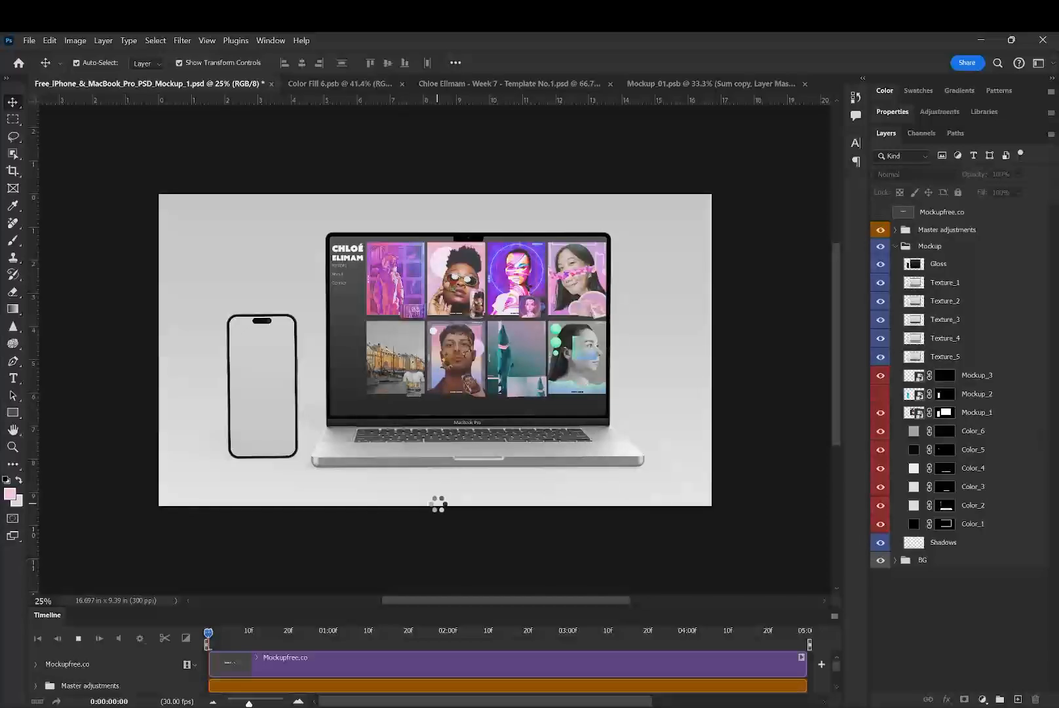
pyautogui.press('space')
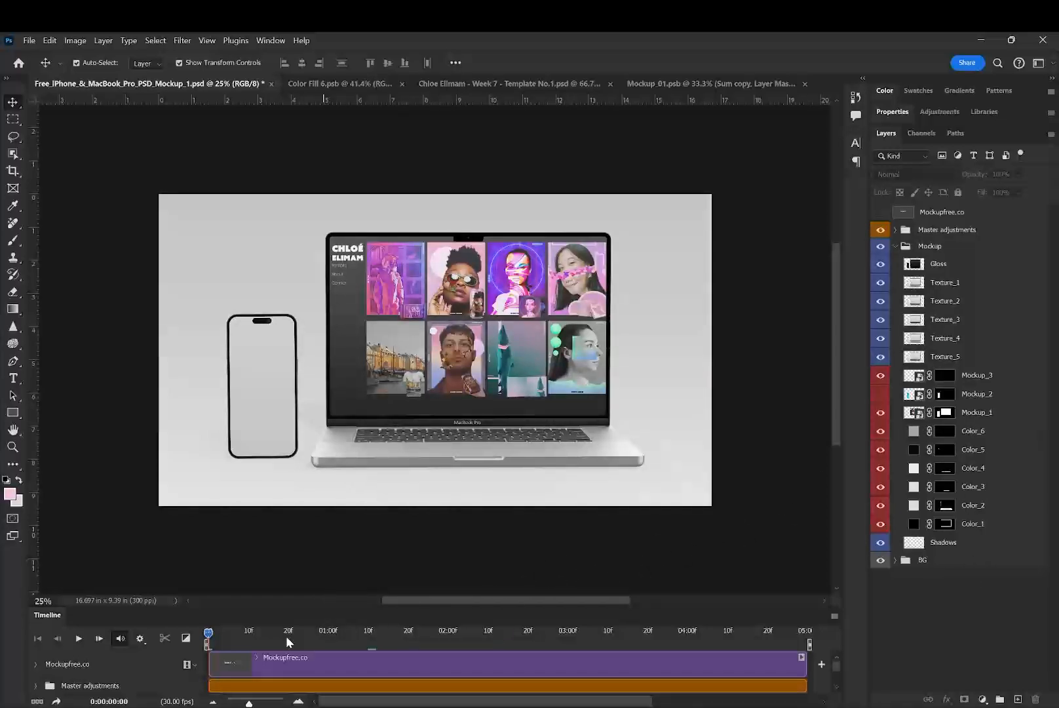
pyautogui.click(834, 618)
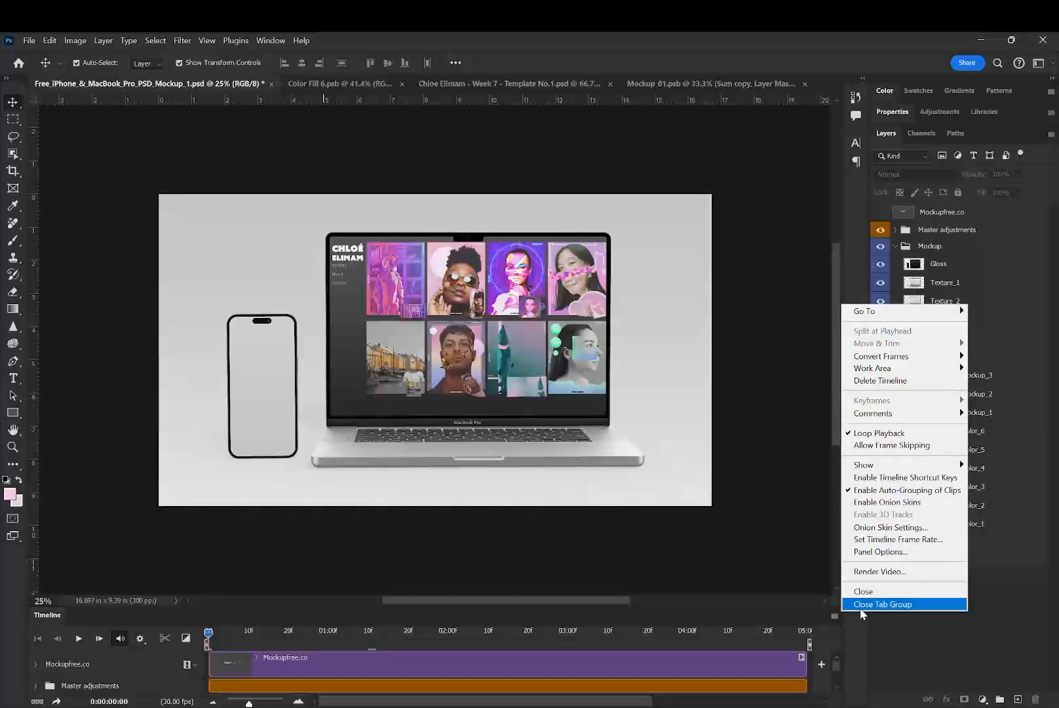
pyautogui.click(860, 608)
# - Compare the phone with its Mockup_2 screen artwork shown and hidden, leaving the layer hidden and nothing selected
pyautogui.click(467, 412)
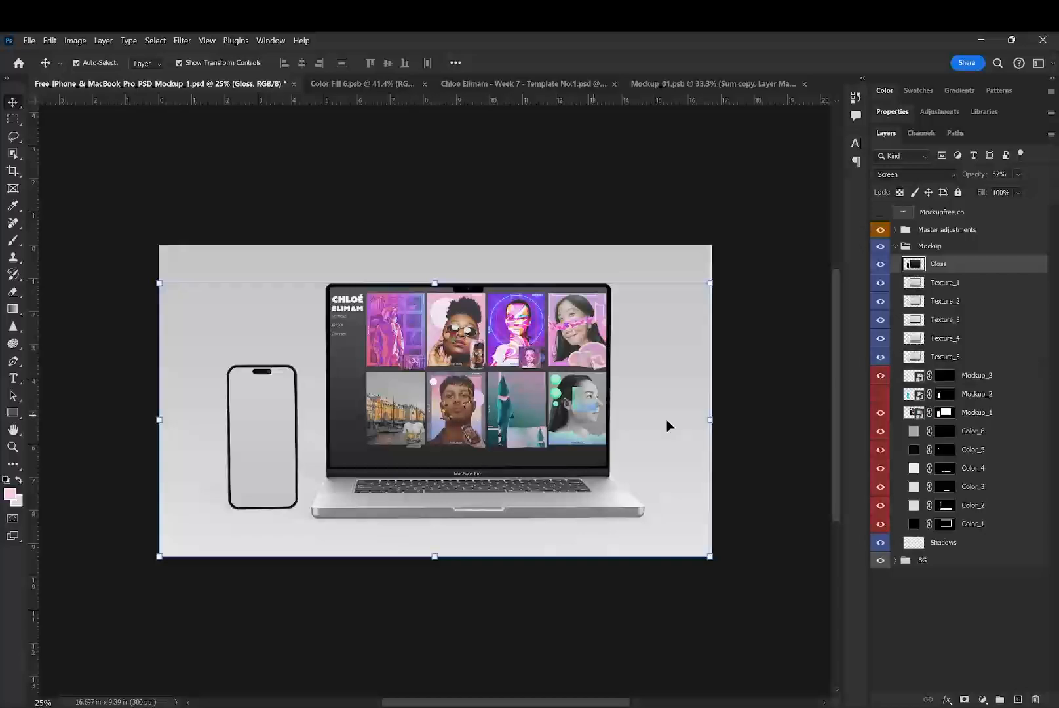
pyautogui.click(988, 412)
pyautogui.click(974, 394)
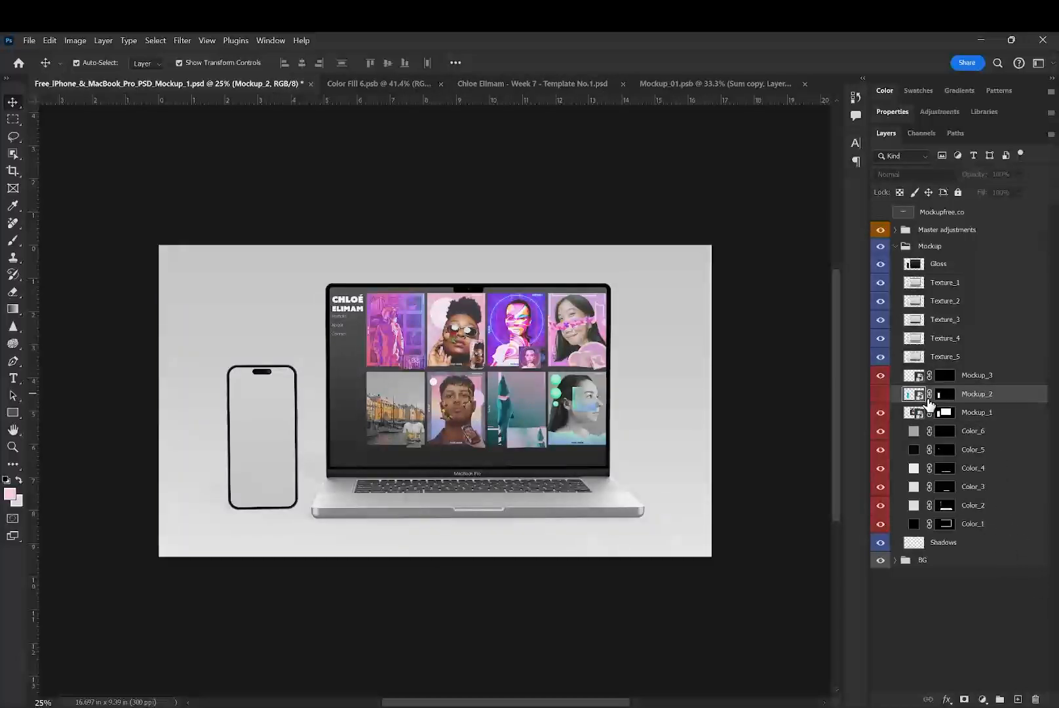
pyautogui.click(953, 399)
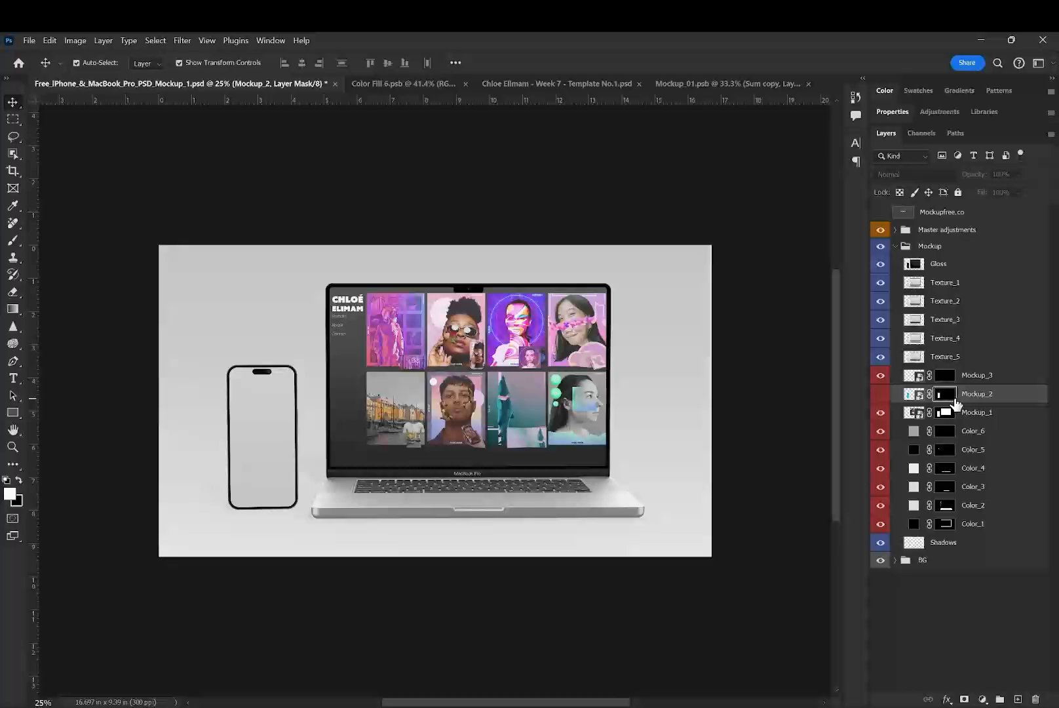
pyautogui.click(880, 394)
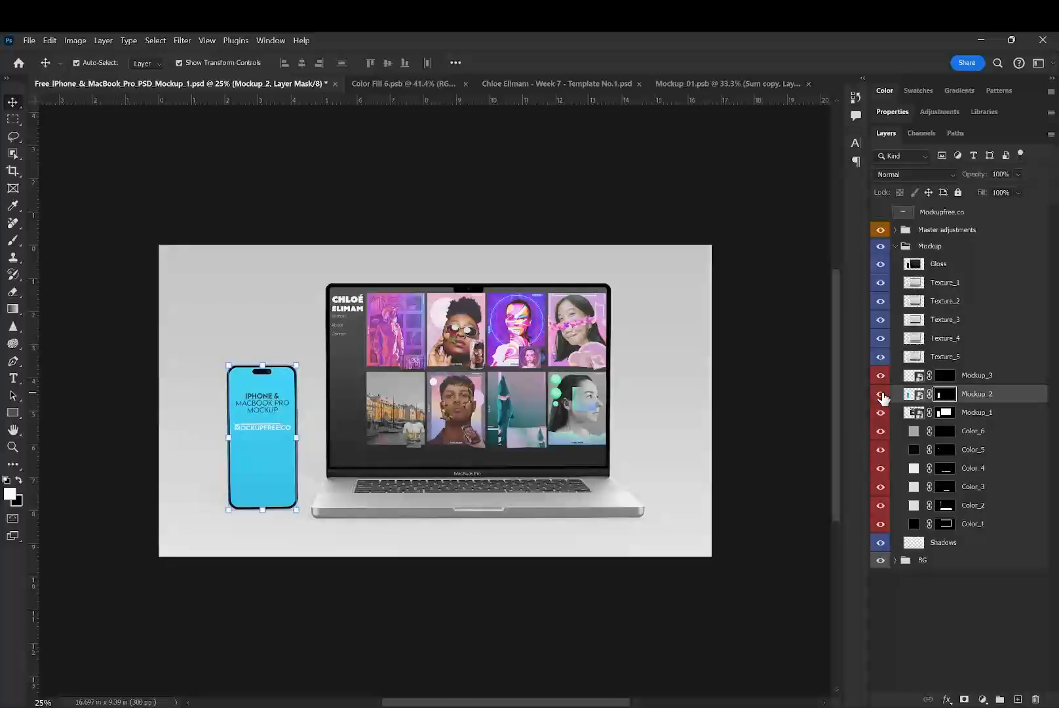
pyautogui.click(882, 396)
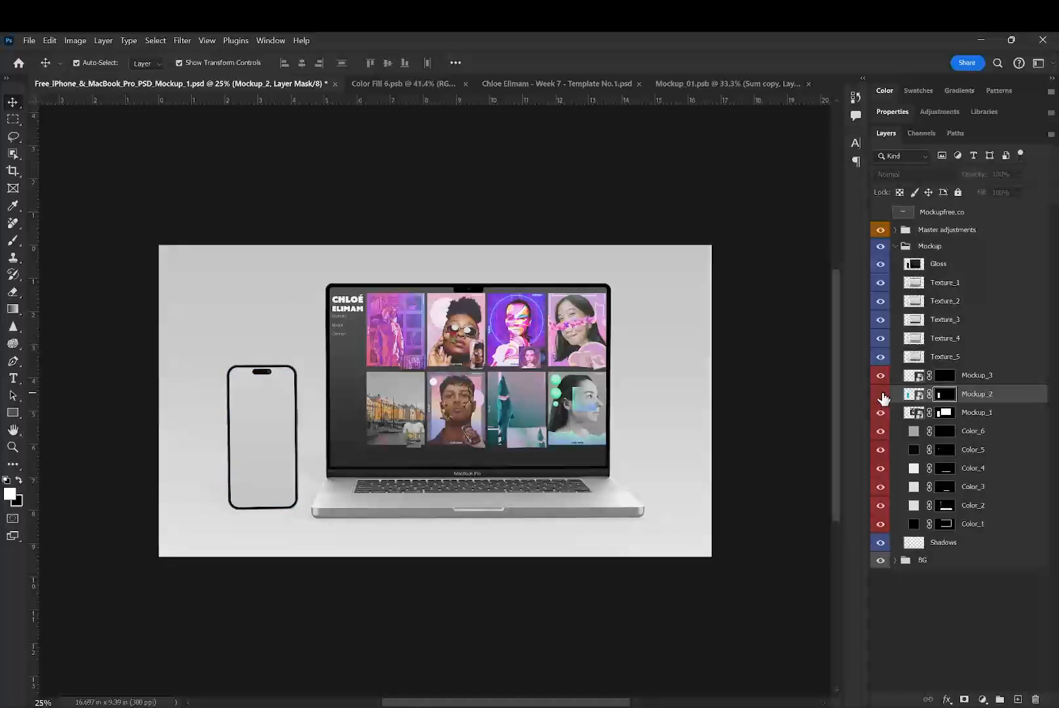
pyautogui.click(882, 396)
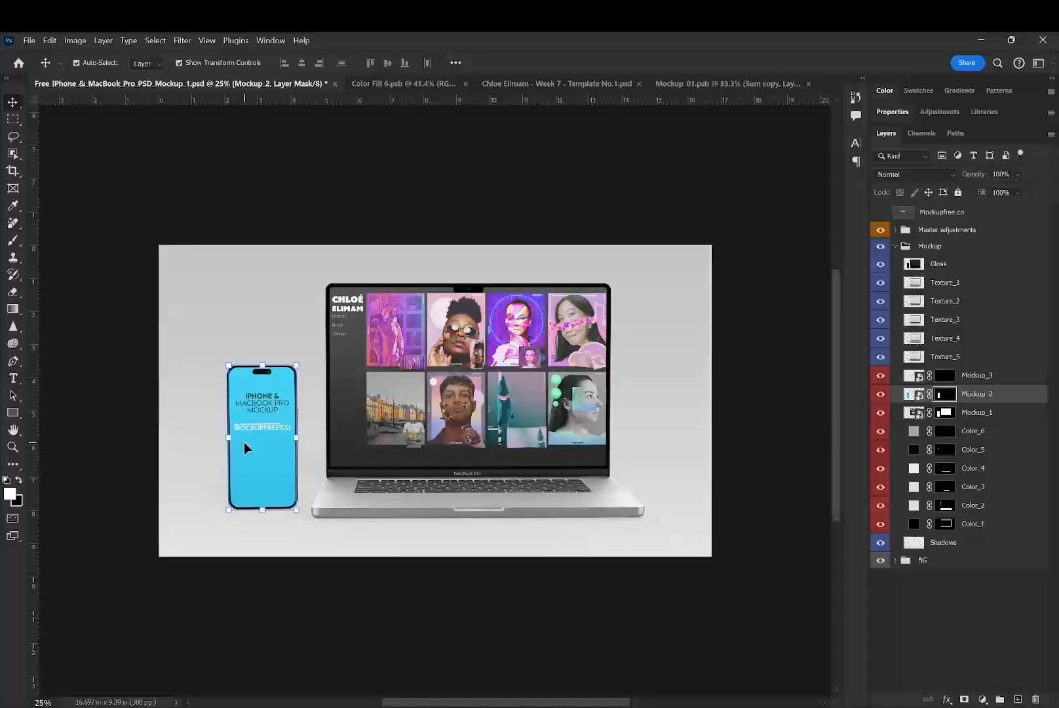
pyautogui.click(881, 394)
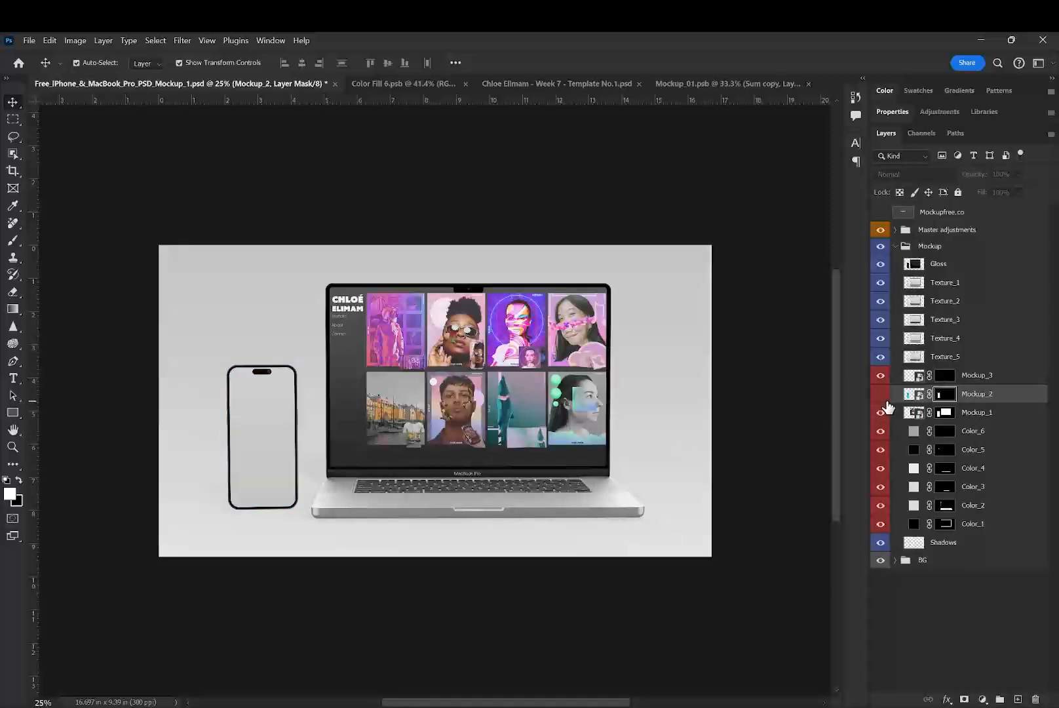
pyautogui.click(924, 659)
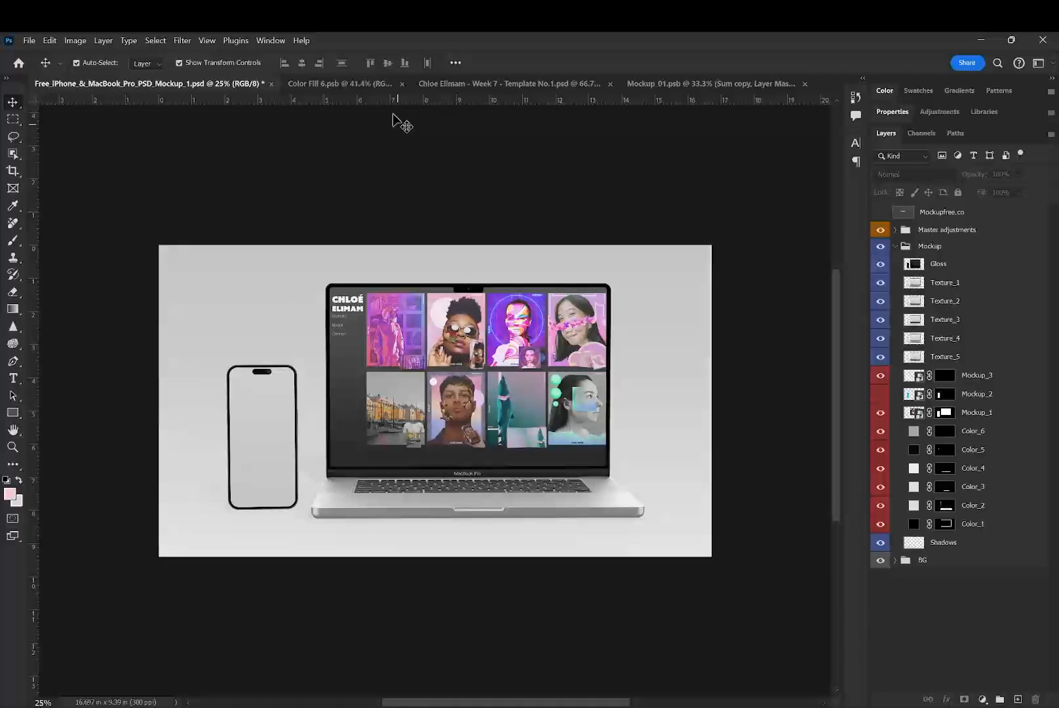
# - Add an indented "Poster Series No.1" entry beneath Portfolio in the navigation text of the Week 7 - Template No.1.psd layout
pyautogui.click(377, 86)
pyautogui.click(485, 83)
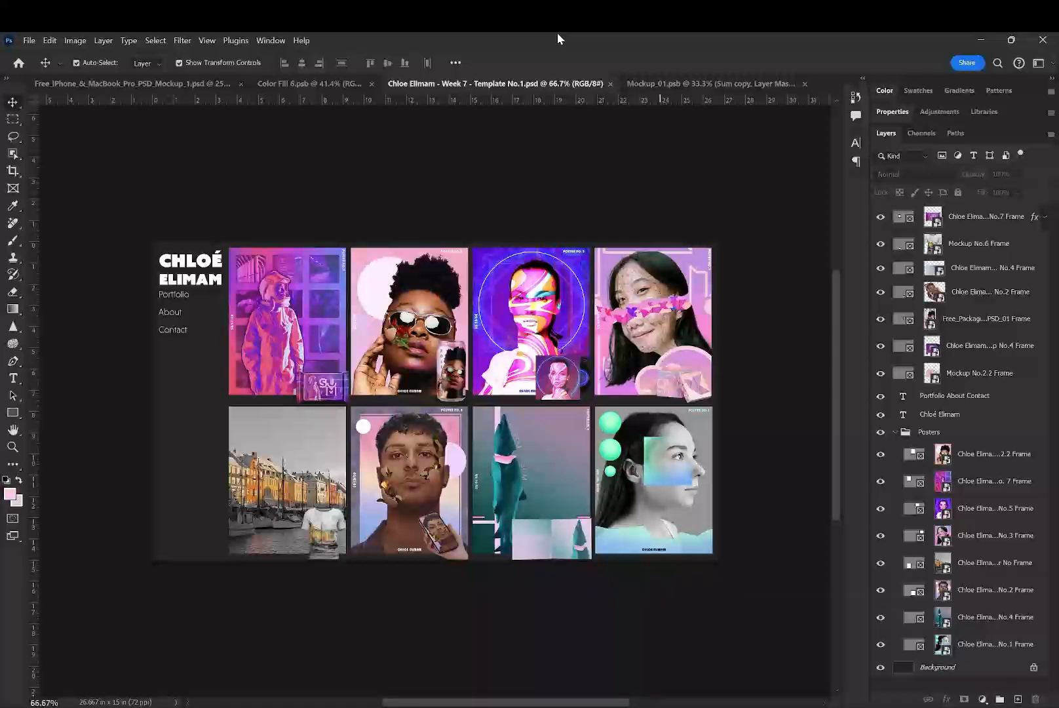
pyautogui.doubleClick(186, 296)
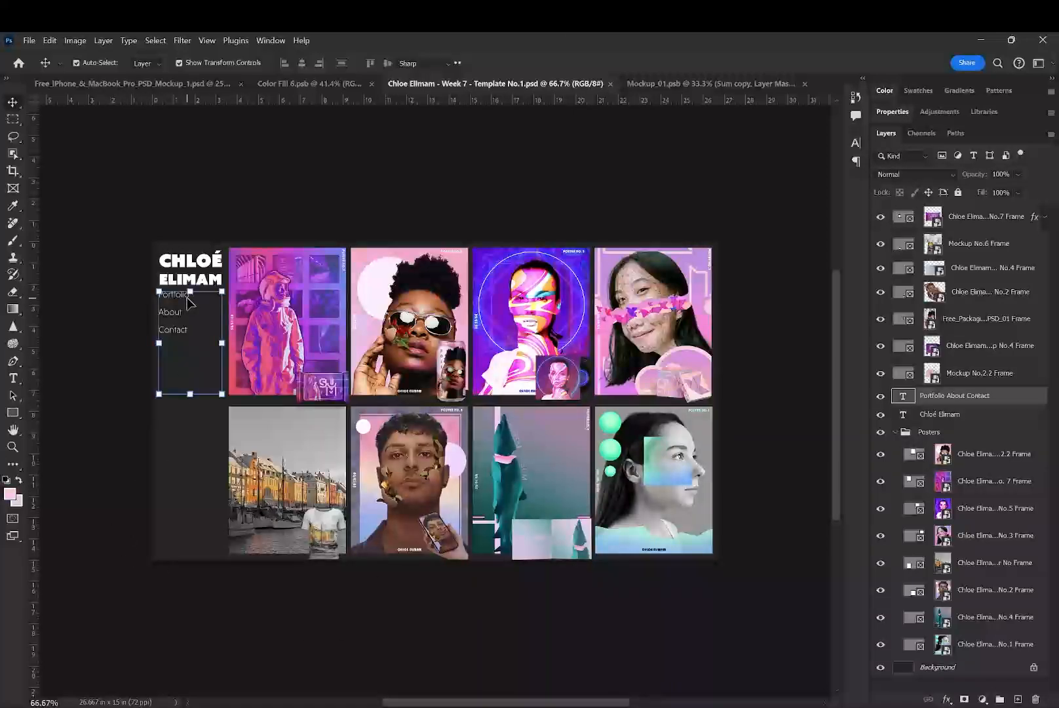
pyautogui.press('Return')
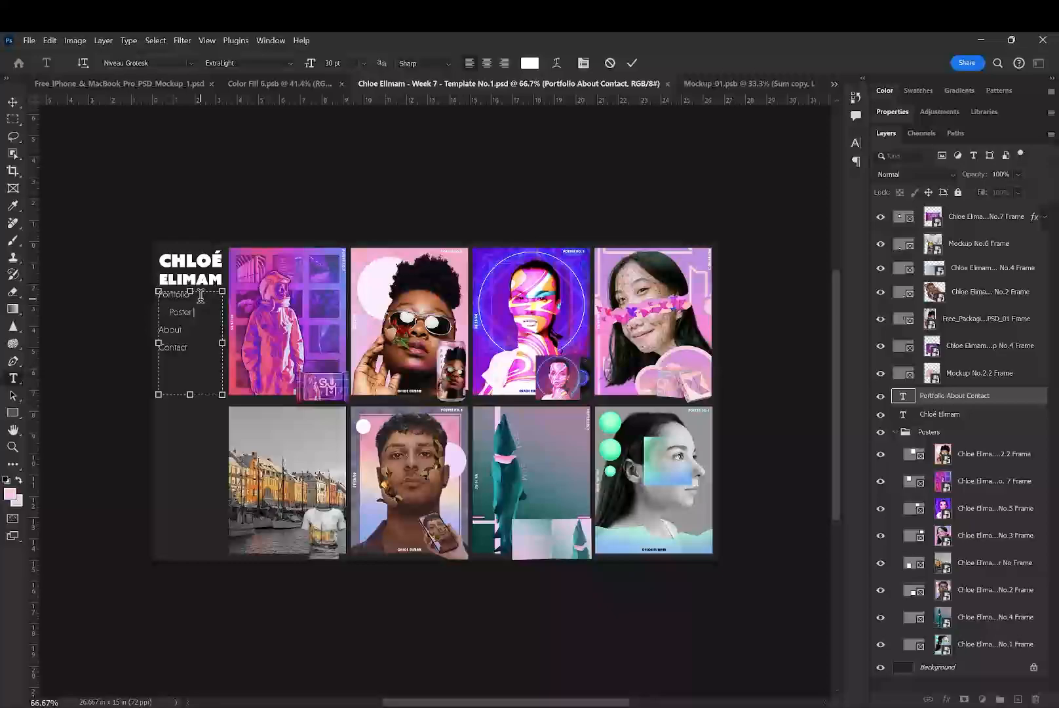
pyautogui.press('Return')
pyautogui.press('BackSpace')
pyautogui.press('Return')
pyautogui.write('No.1')
# - Set the "Poster Series No.1" entry to 25 pt and shorten its indent so it fits on one line
pyautogui.keyDown('shift'); pyautogui.click(169, 312); pyautogui.keyUp('shift')
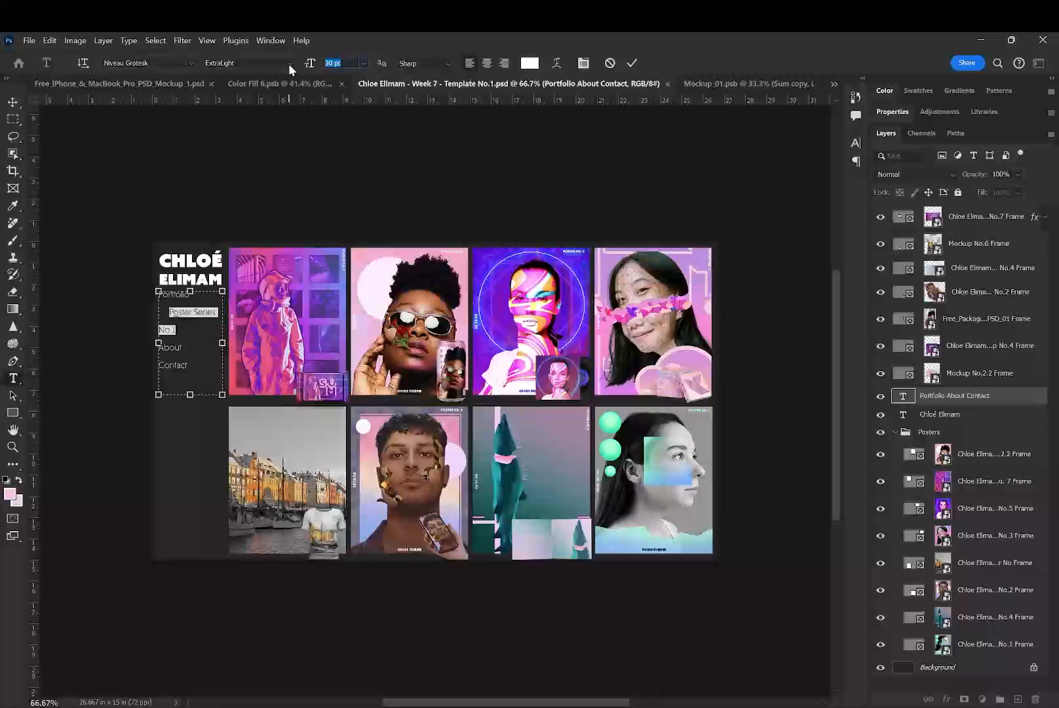
pyautogui.write('25')
pyautogui.press('Return')
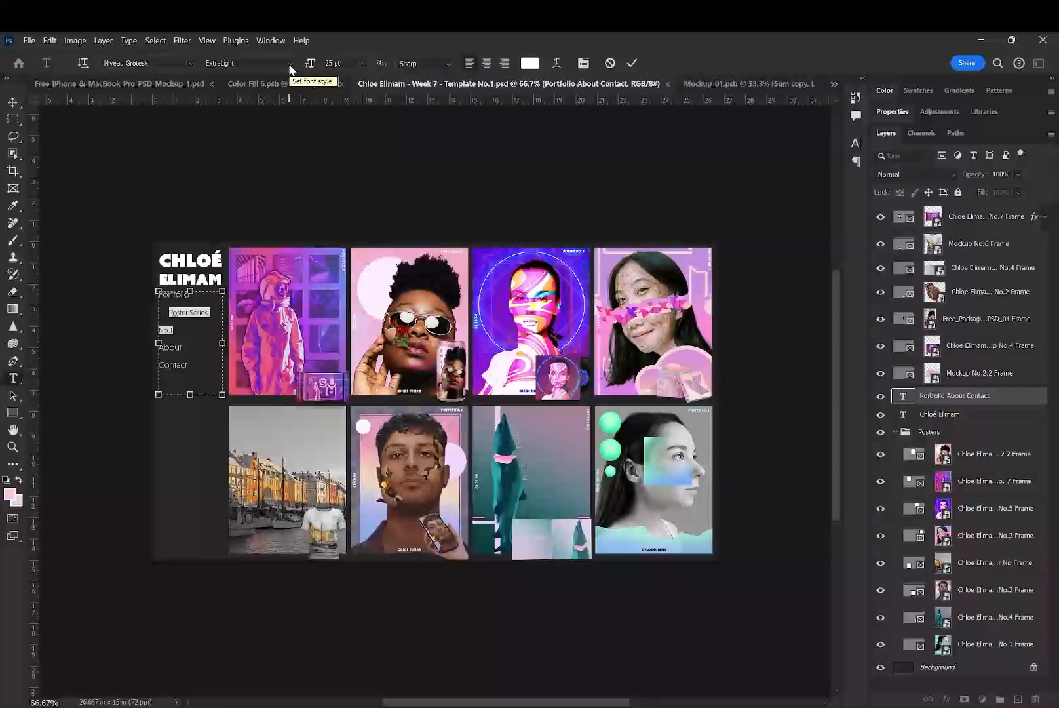
pyautogui.click(189, 303)
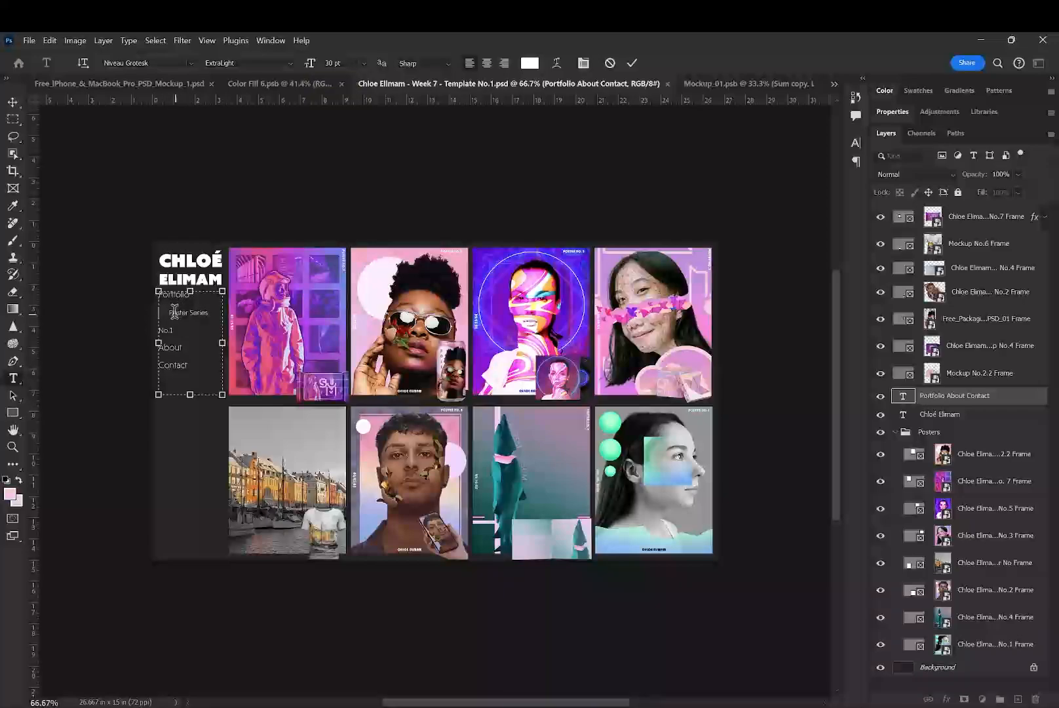
pyautogui.press('BackSpace')
pyautogui.press('BackSpace')
pyautogui.press('BackSpace')
pyautogui.press('BackSpace')
pyautogui.press('BackSpace')
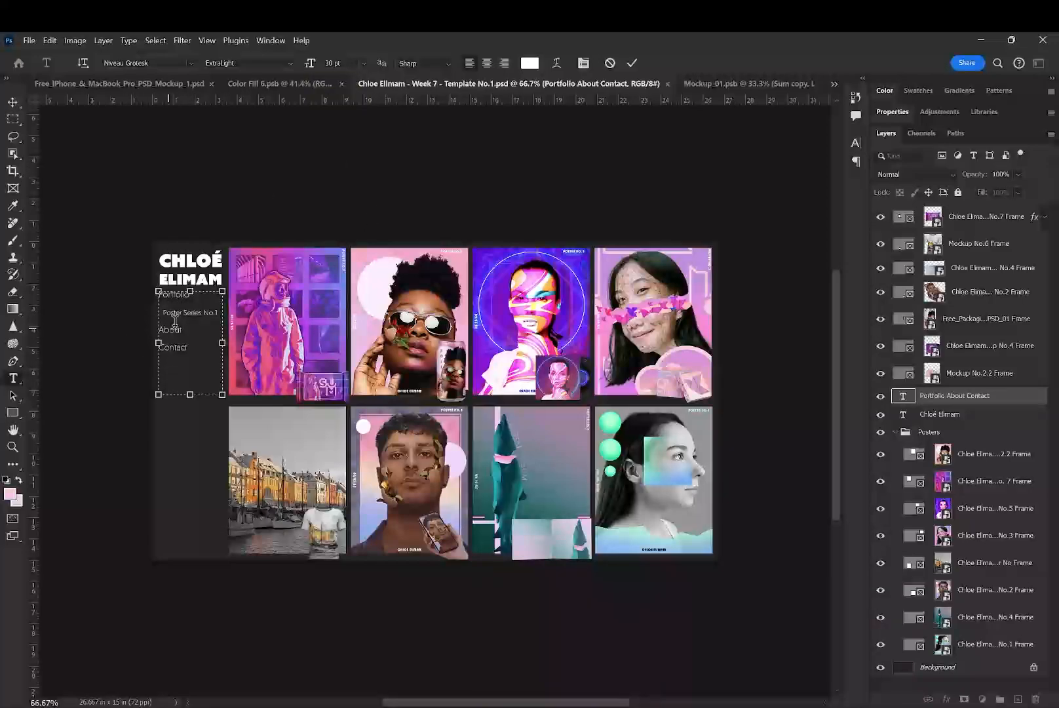
# - Right-align the "Poster Series No.1" line, set its leading to 33 pt, and commit the navigation text
pyautogui.doubleClick(196, 312)
pyautogui.tripleClick(195, 312)
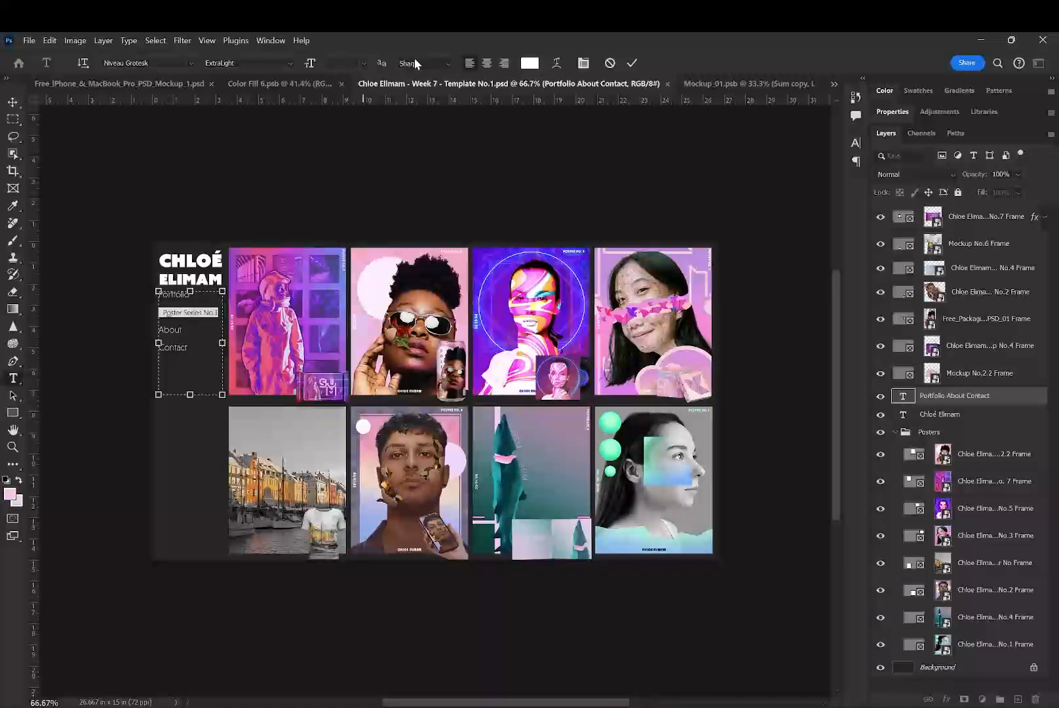
pyautogui.click(503, 64)
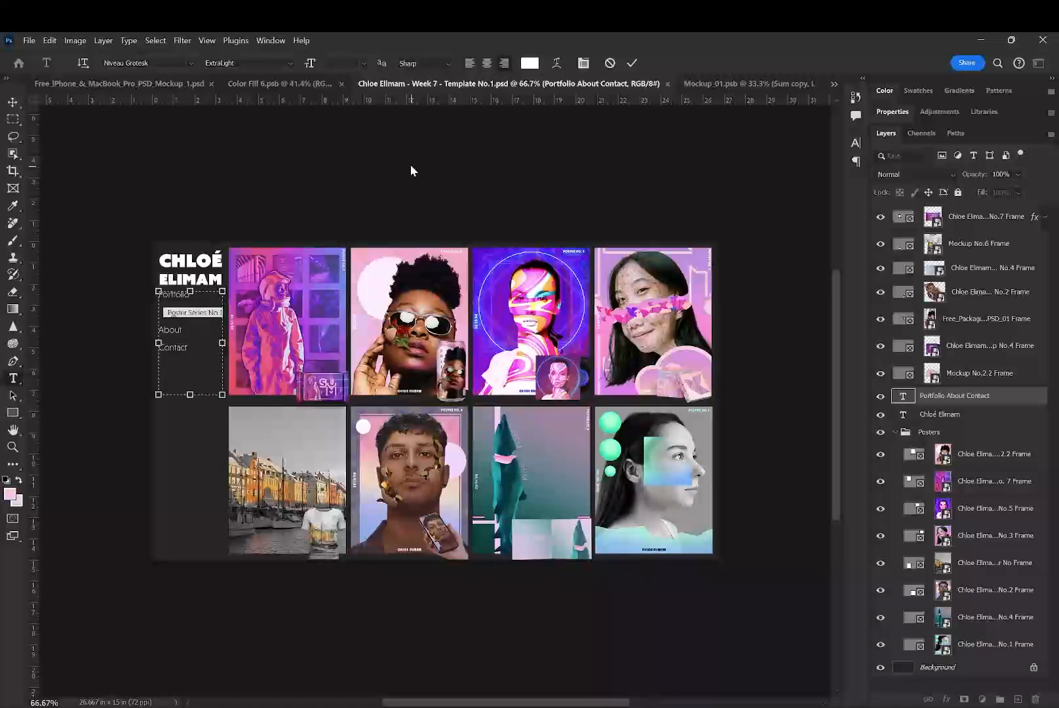
pyautogui.click(584, 63)
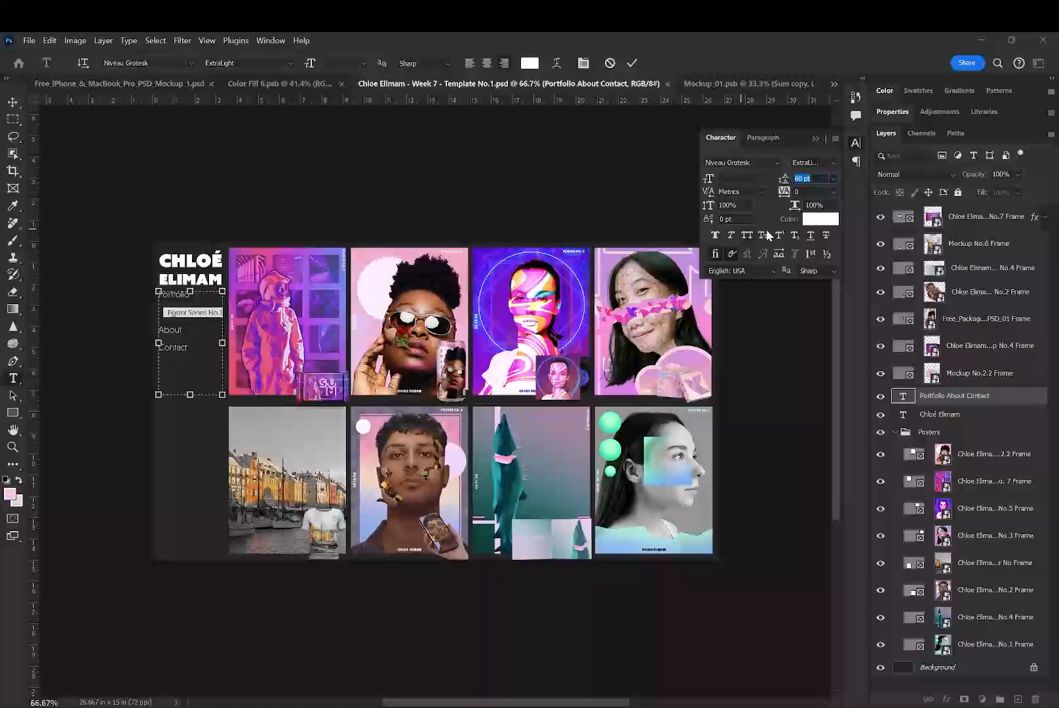
pyautogui.moveTo(784, 180); pyautogui.dragTo(758, 180)
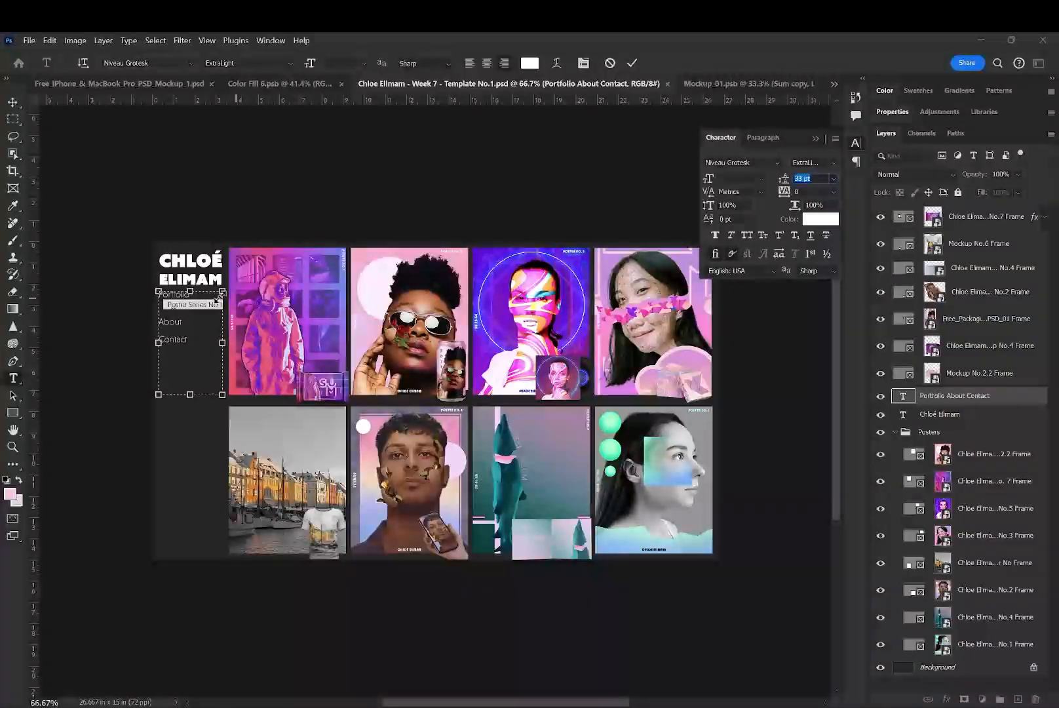
pyautogui.click(164, 300)
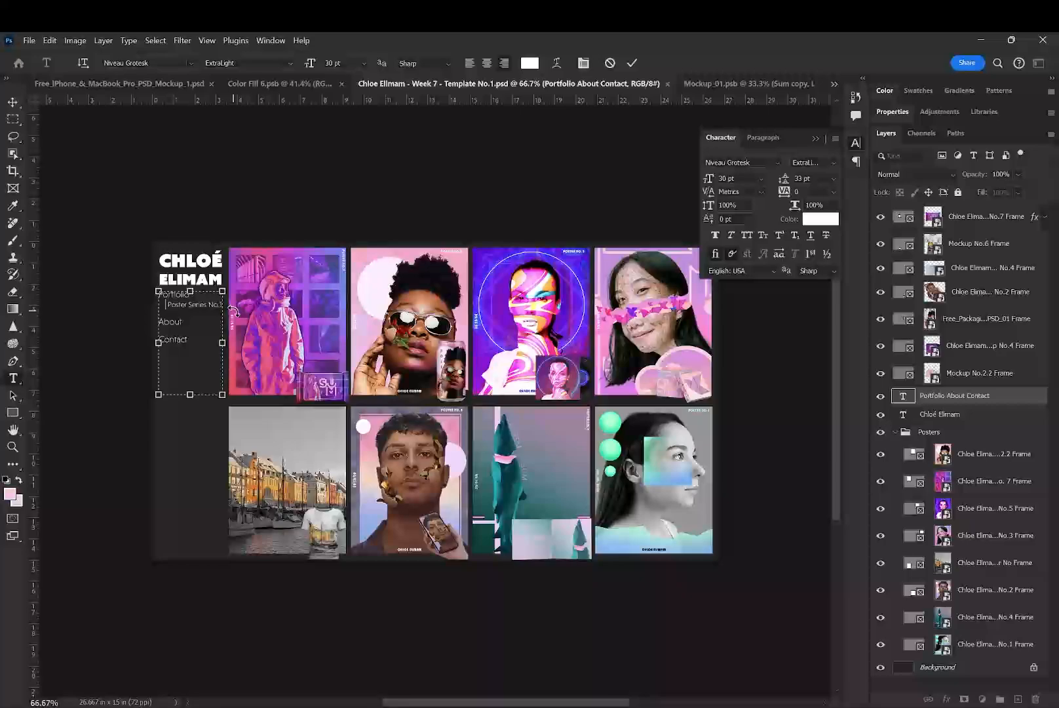
pyautogui.write('>')
pyautogui.click(632, 63)
pyautogui.click(817, 139)
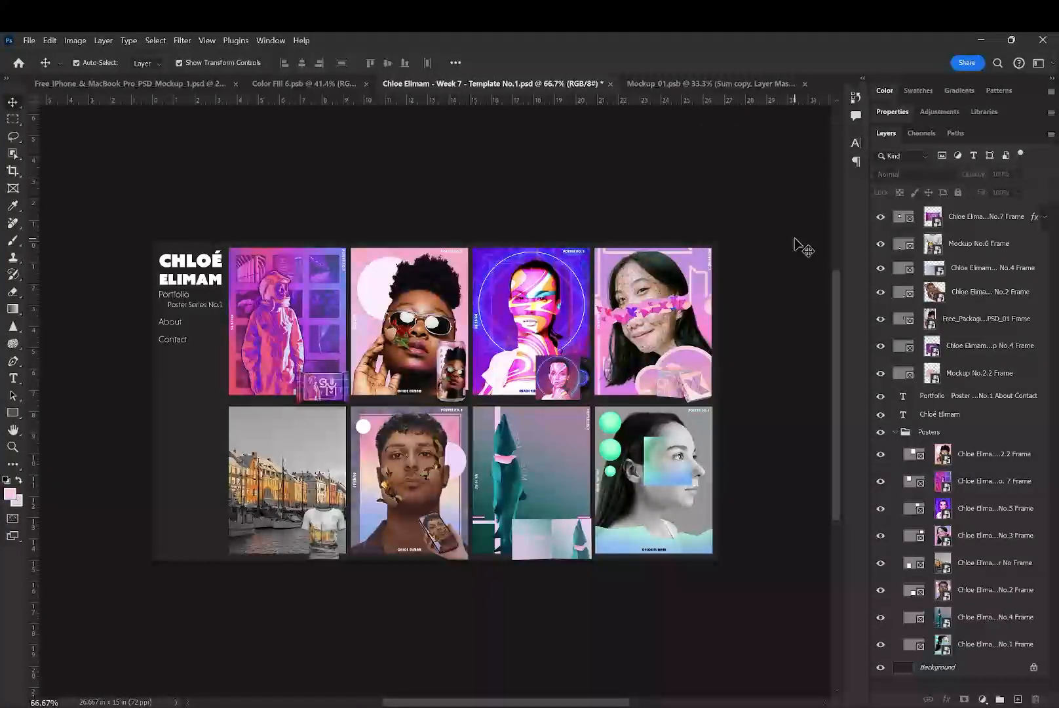